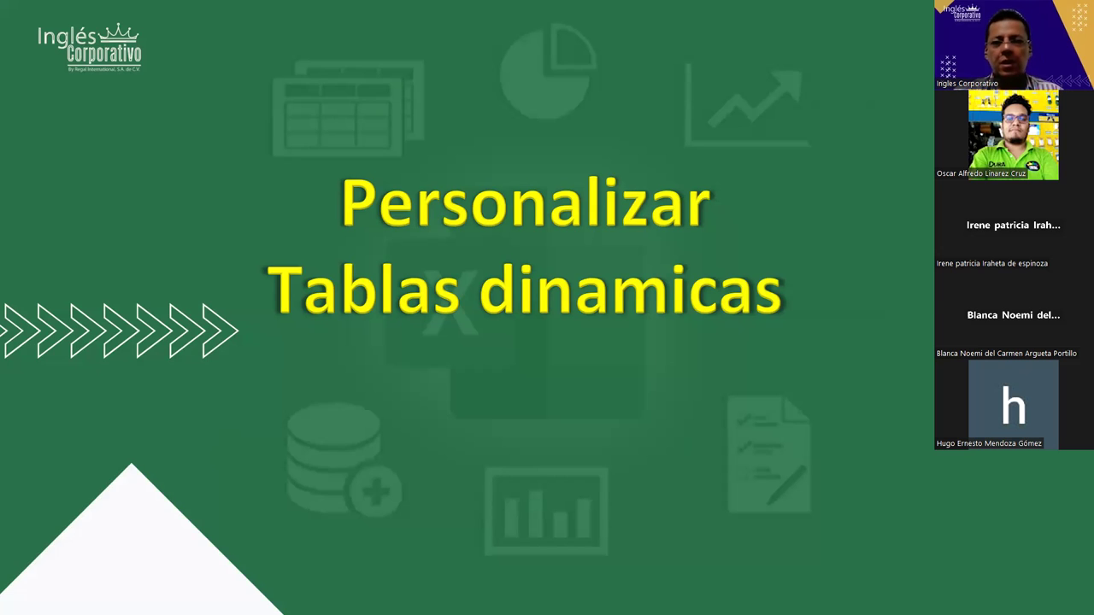
# Advance to the Objetivo slide, then switch from the slideshow to the Excel workbook.
pyautogui.click(506, 355)
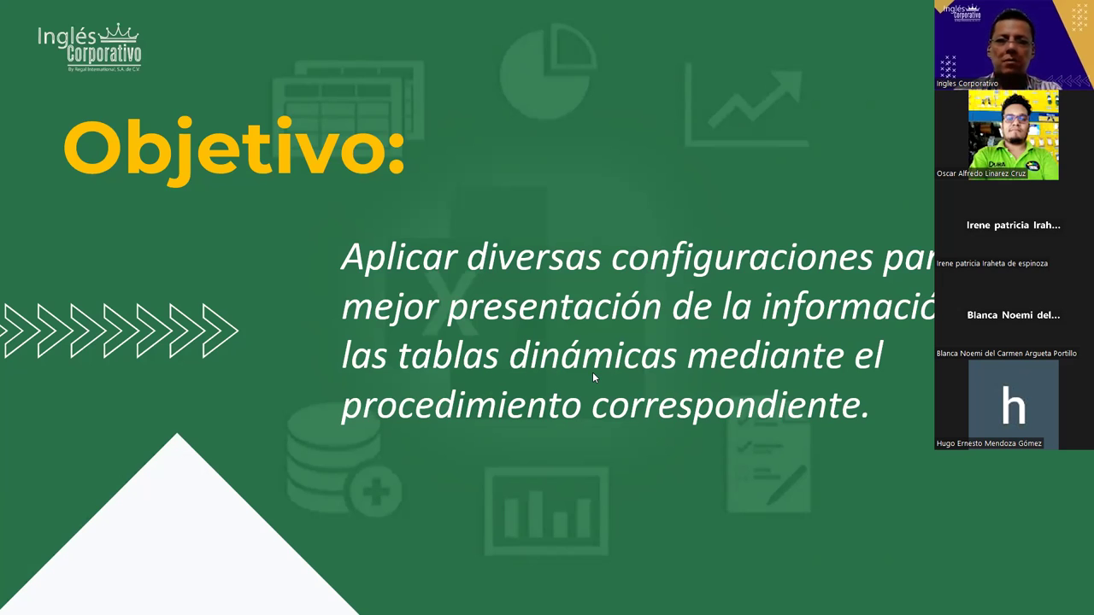
pyautogui.hotkey('alt', 'Tab')
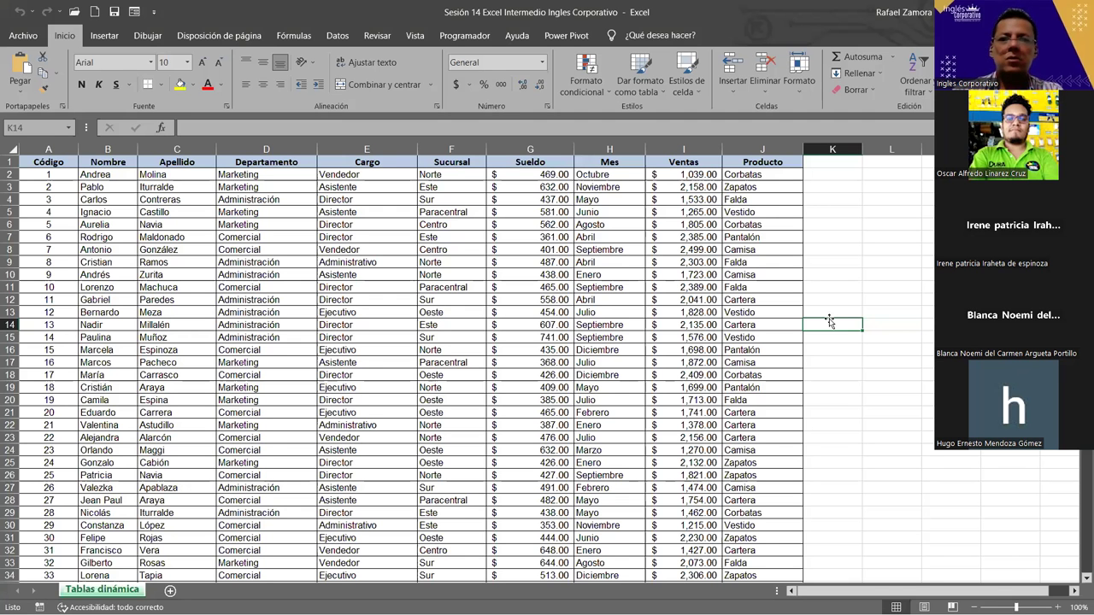
pyautogui.hotkey('alt', 'Tab')
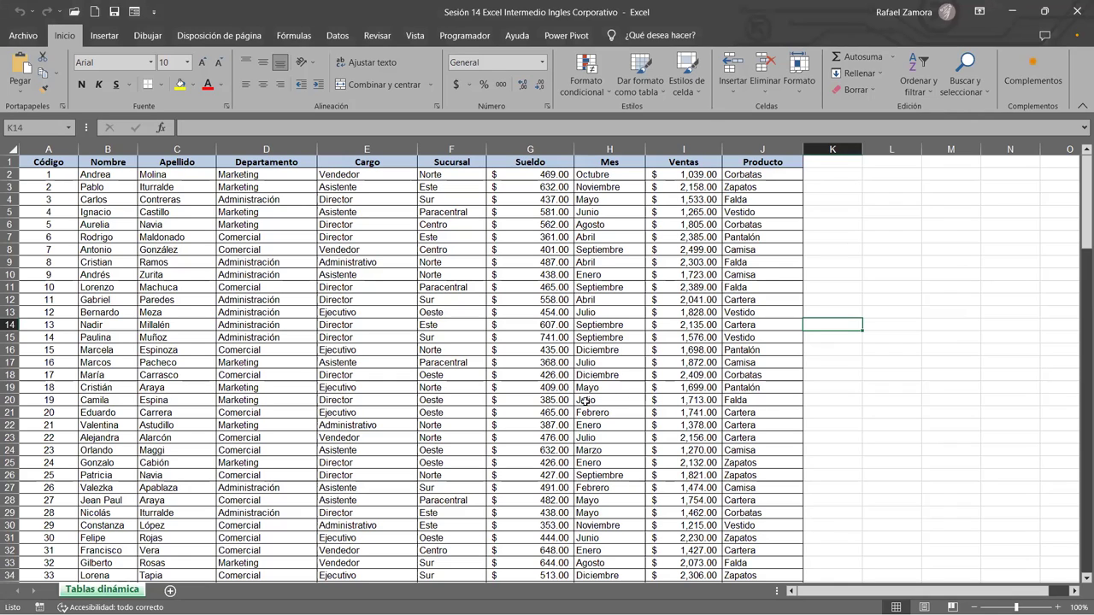
pyautogui.click(694, 336)
pyautogui.click(552, 348)
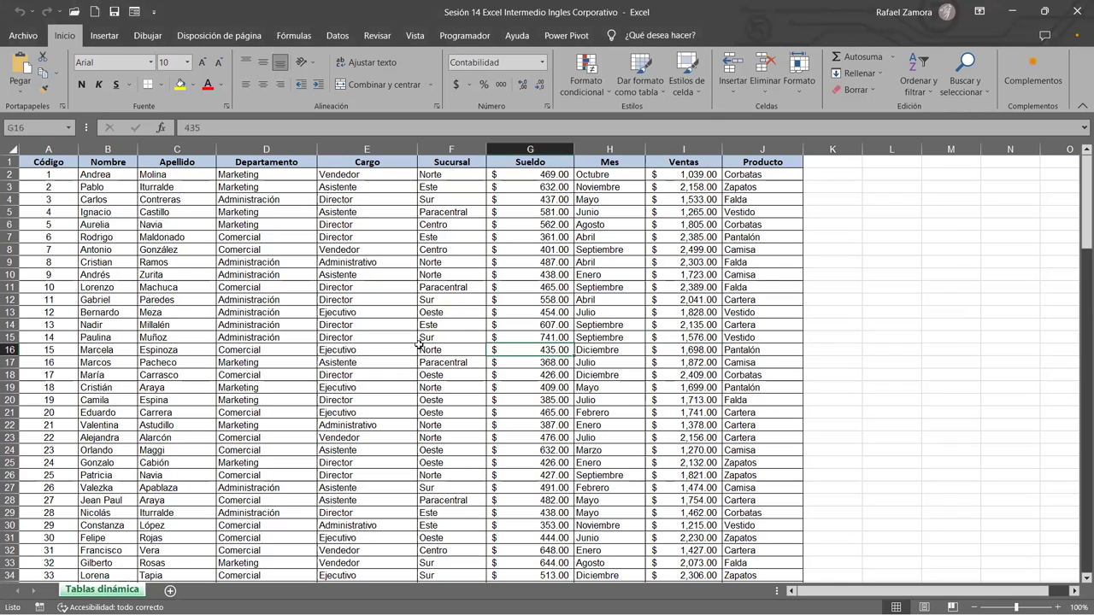
pyautogui.click(707, 177)
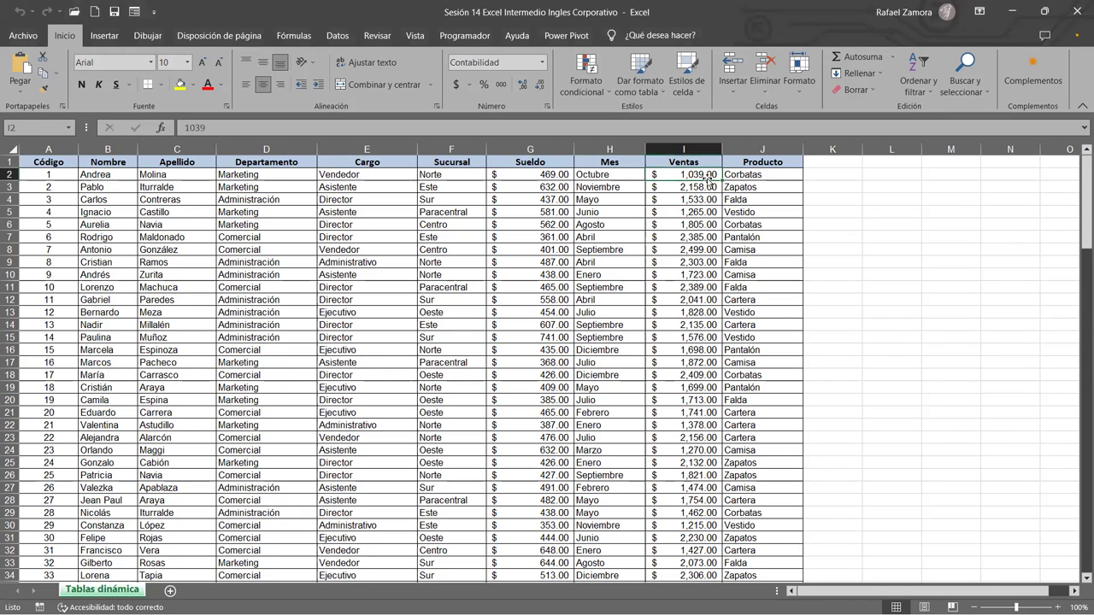
pyautogui.hotkey('ctrl', 'shift', 'Down')
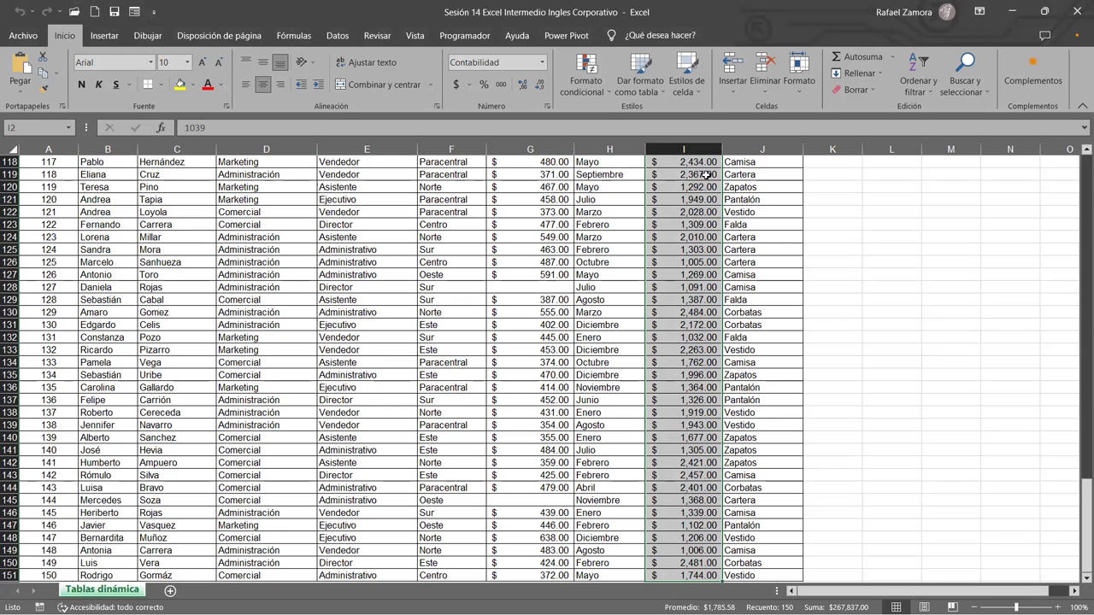
pyautogui.click(540, 499)
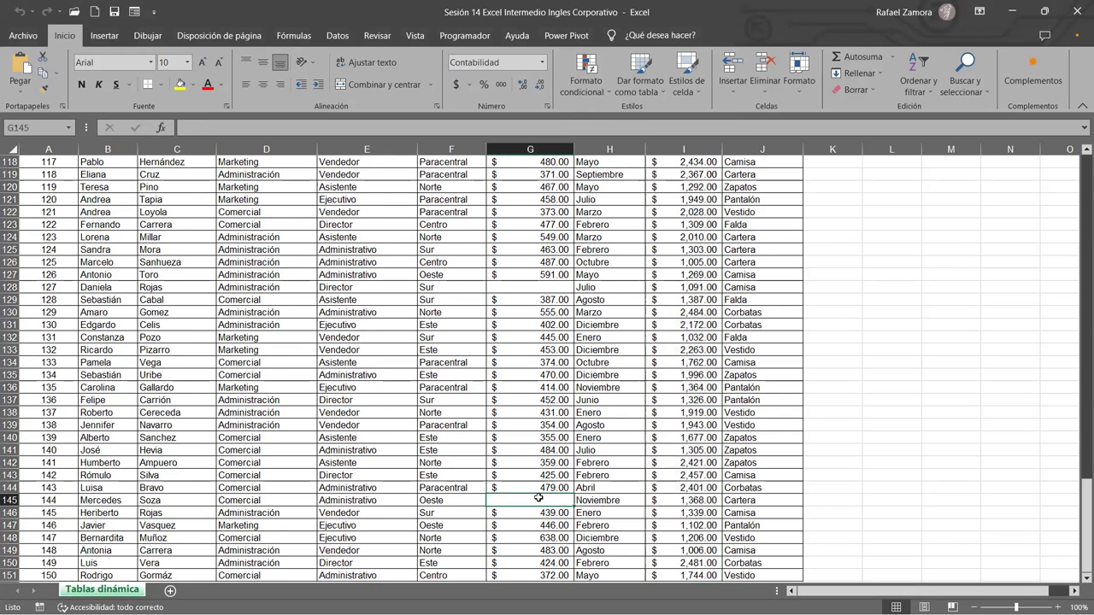
pyautogui.scroll(-5, 538, 508)
pyautogui.click(540, 389)
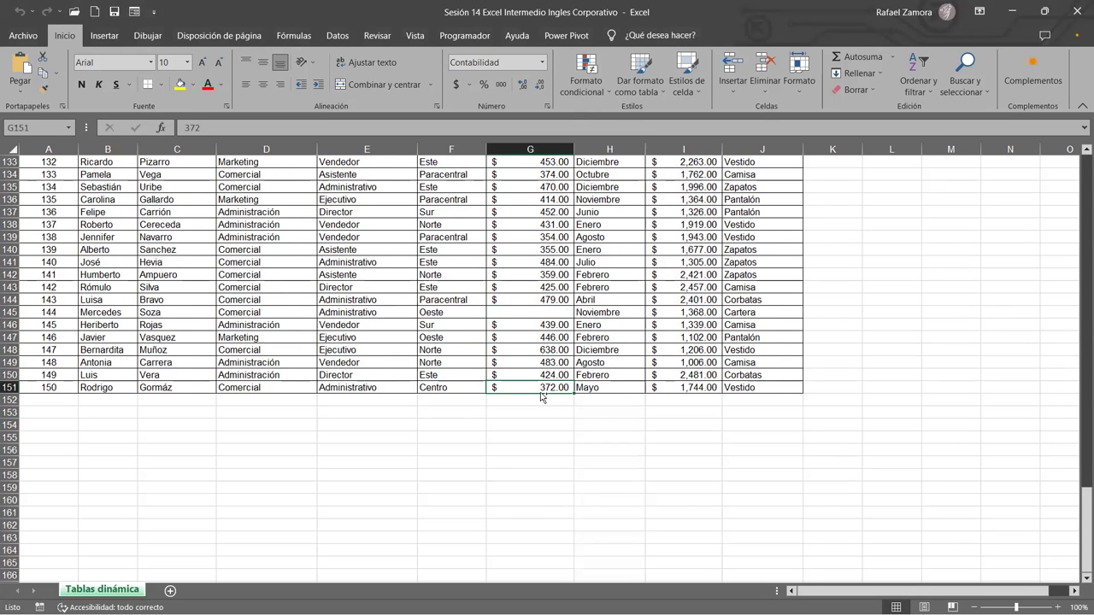
pyautogui.hotkey('ctrl', 'shift', 'Up')
pyautogui.hotkey('ctrl', 'shift', 'Up')
pyautogui.hotkey('ctrl', 'shift', 'Up')
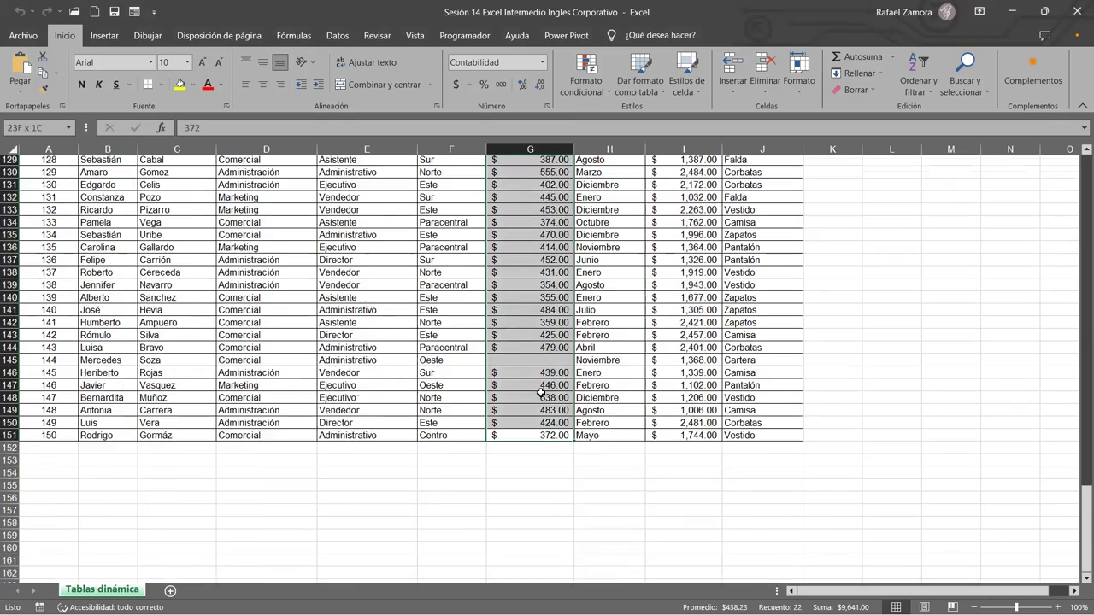
pyautogui.hotkey('ctrl', 'shift', 'Up')
pyautogui.hotkey('ctrl', 'shift', 'Up')
pyautogui.hotkey('ctrl', 'shift', 'Up')
pyautogui.hotkey('ctrl', 'shift', 'Up')
pyautogui.hotkey('ctrl', 'shift', 'Up')
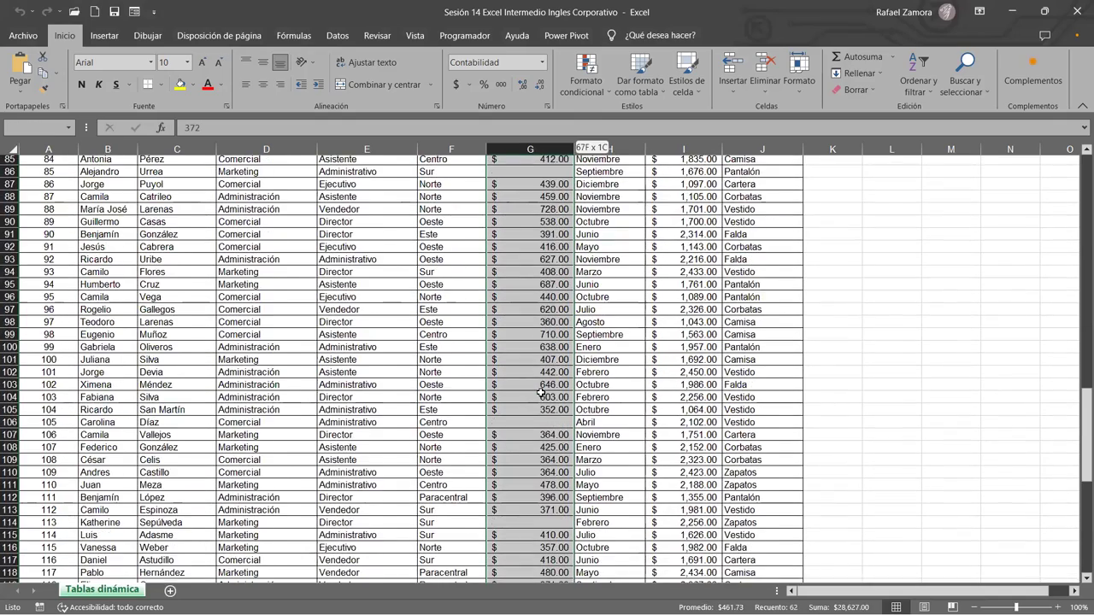
pyautogui.hotkey('ctrl', 'shift', 'Up')
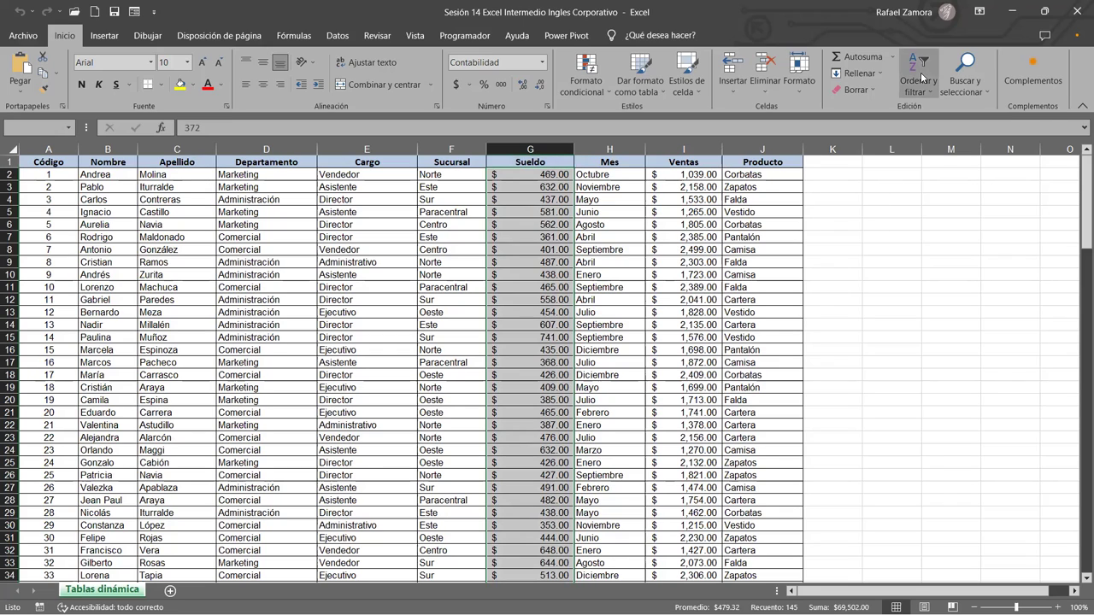
pyautogui.click(478, 287)
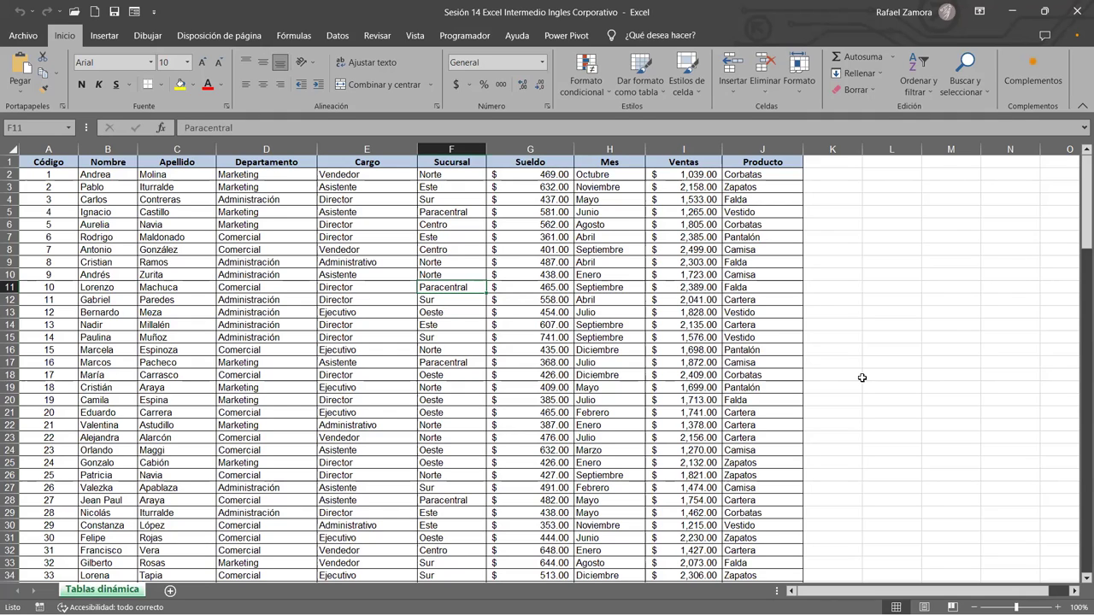
pyautogui.click(861, 377)
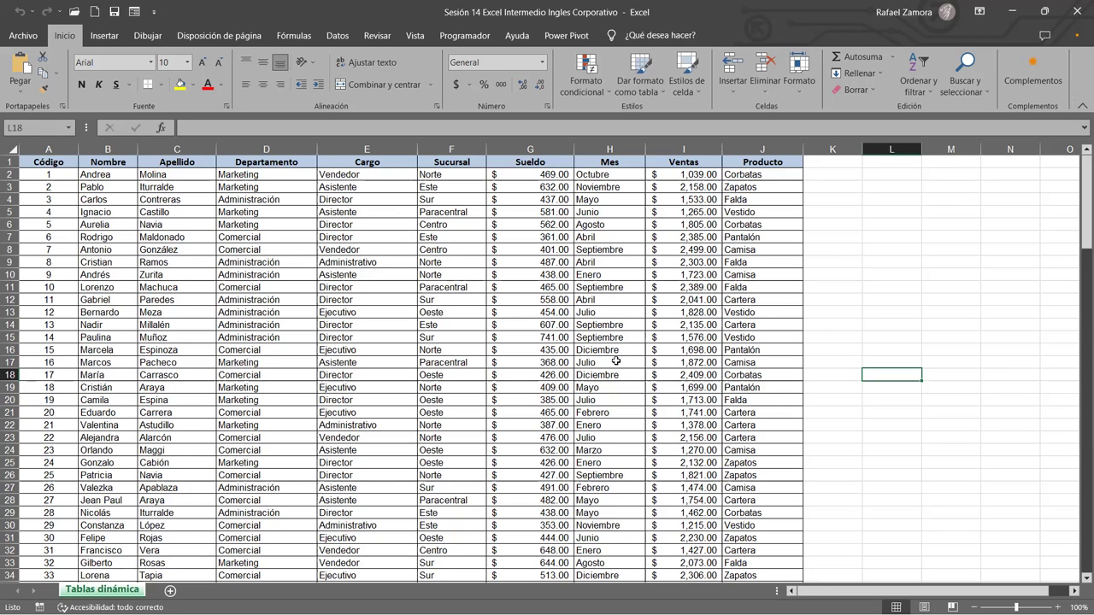
pyautogui.click(180, 287)
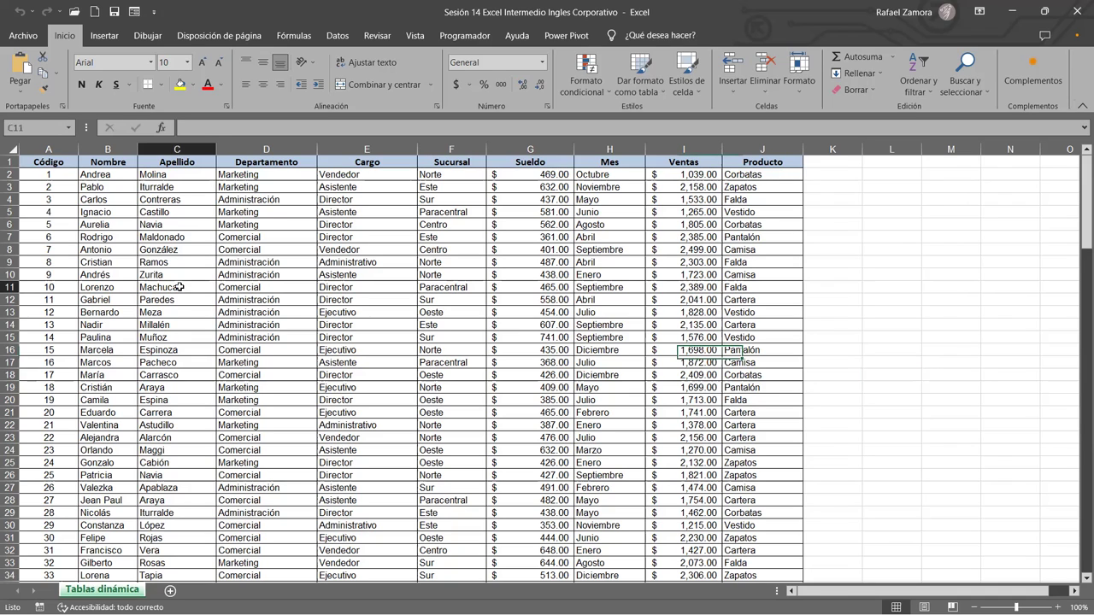
pyautogui.click(239, 261)
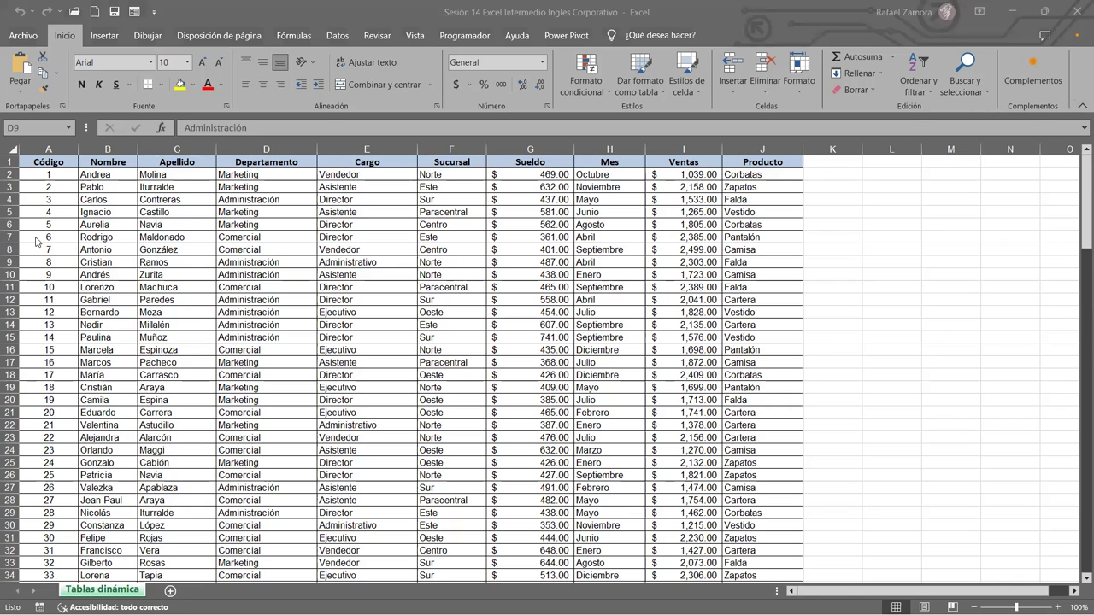
# Insert a pivot table from the employee data on a new worksheet, Hoja2.
pyautogui.click(106, 35)
pyautogui.click(29, 73)
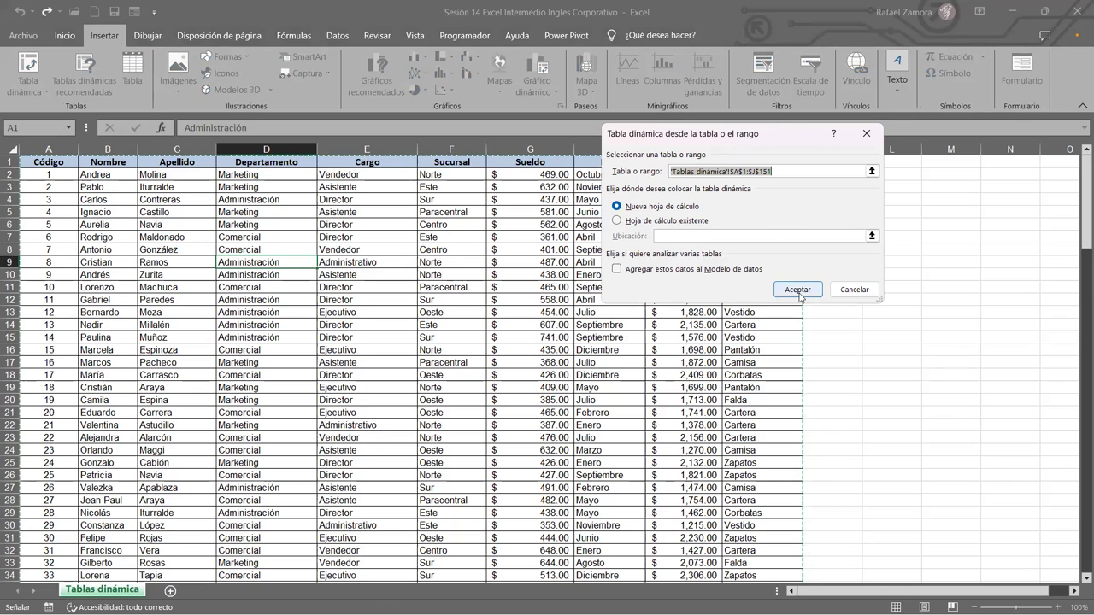
pyautogui.click(798, 290)
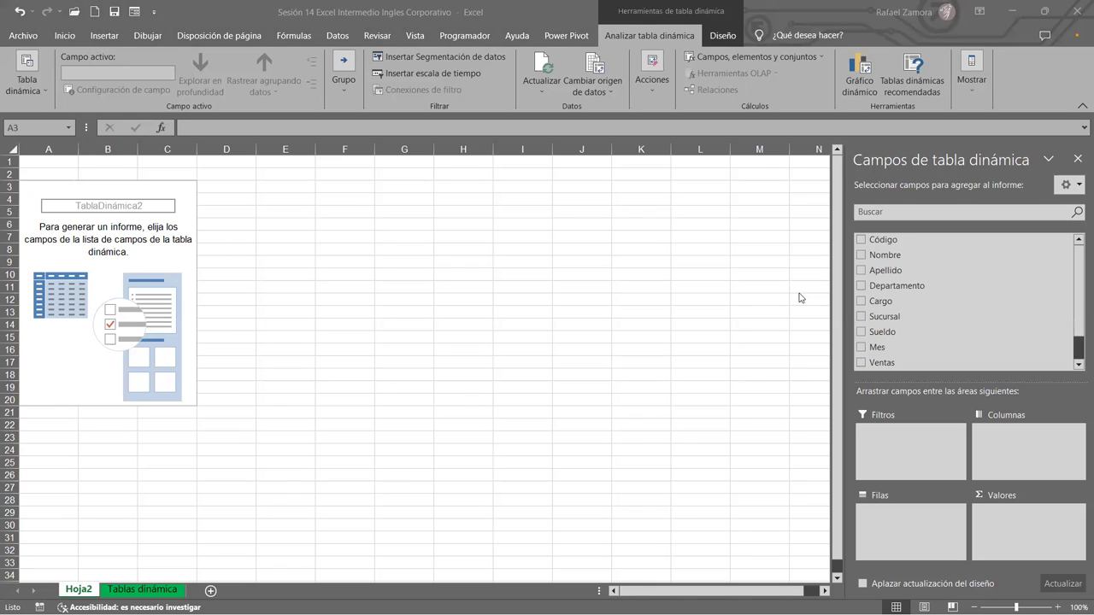
# Enter 'TOTAL SUELDO POR DEPARTAMENTOS' in A1 and insert two blank rows beneath it.
pyautogui.click(59, 162)
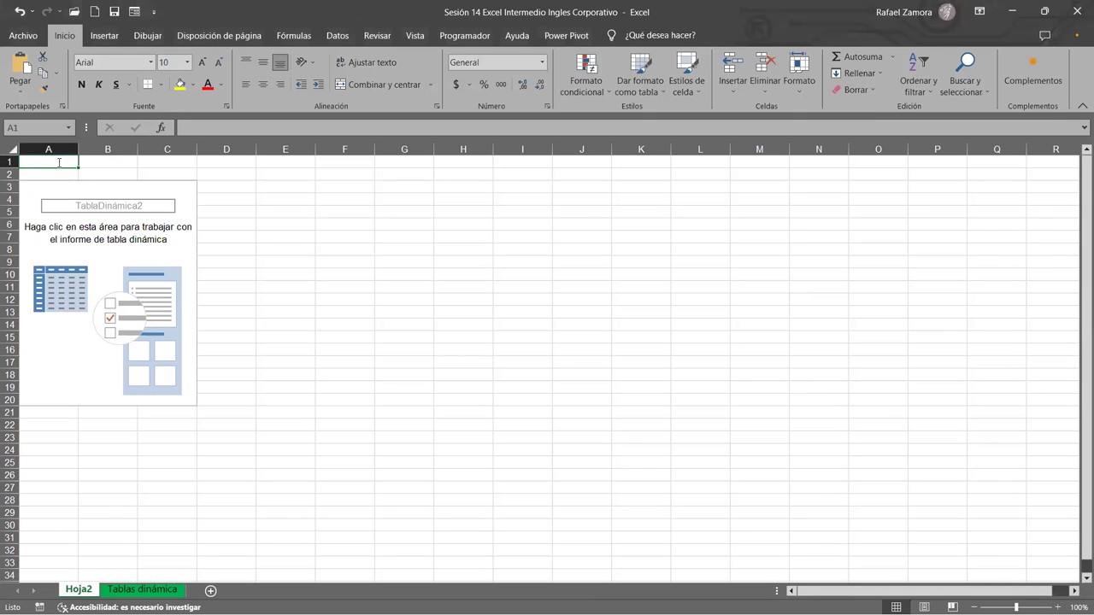
pyautogui.write('SUEL')
pyautogui.press('BackSpace')
pyautogui.press('BackSpace')
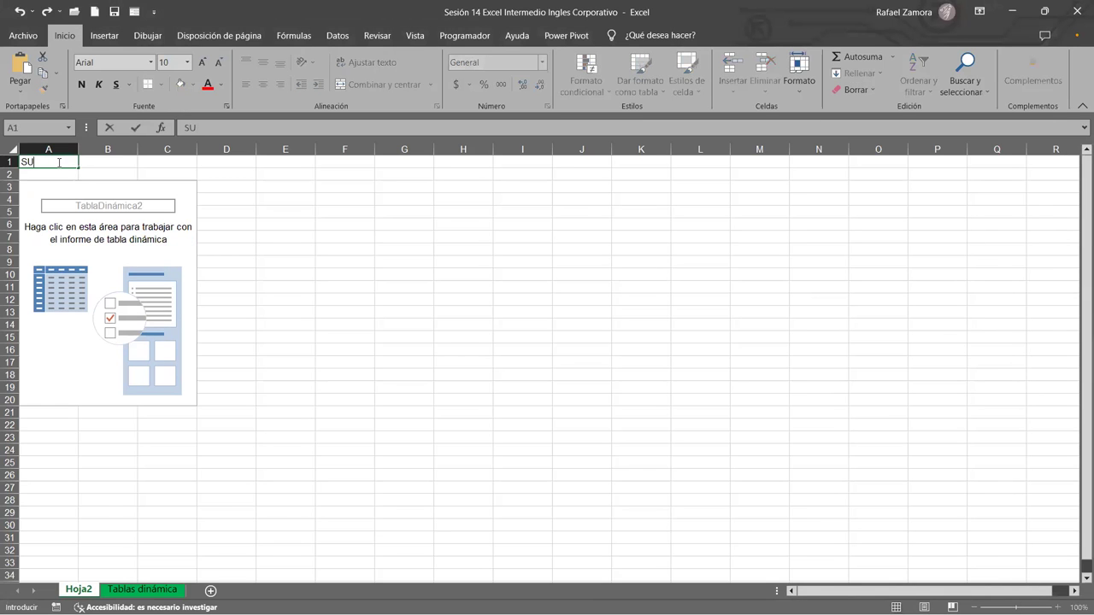
pyautogui.press('BackSpace')
pyautogui.press('BackSpace')
pyautogui.write('TOTAL ')
pyautogui.write('SUELDO POR DEPAR')
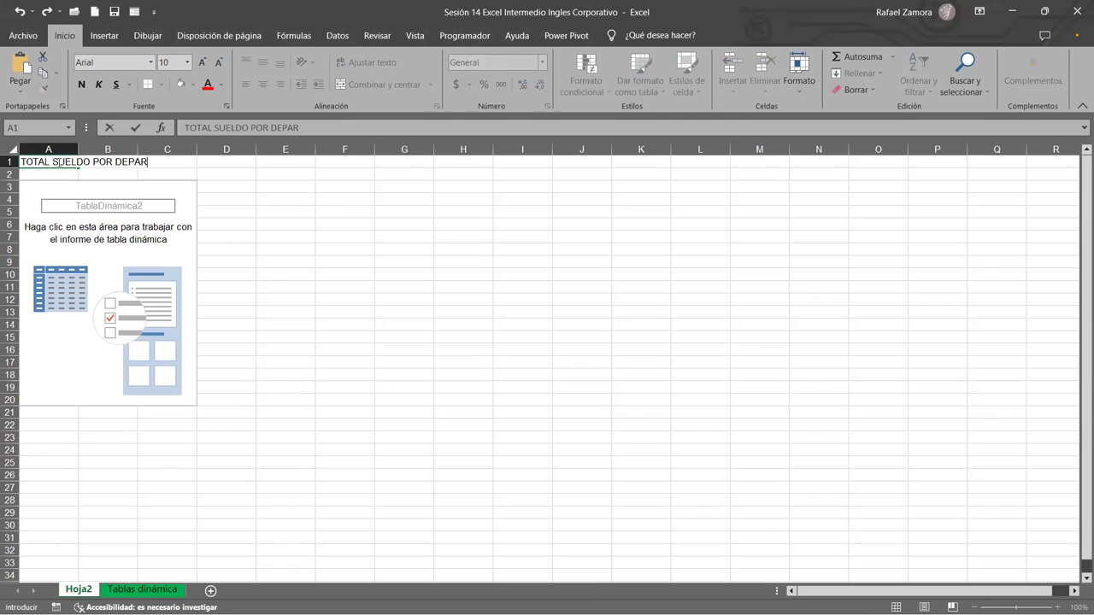
pyautogui.write('TAMENTOS')
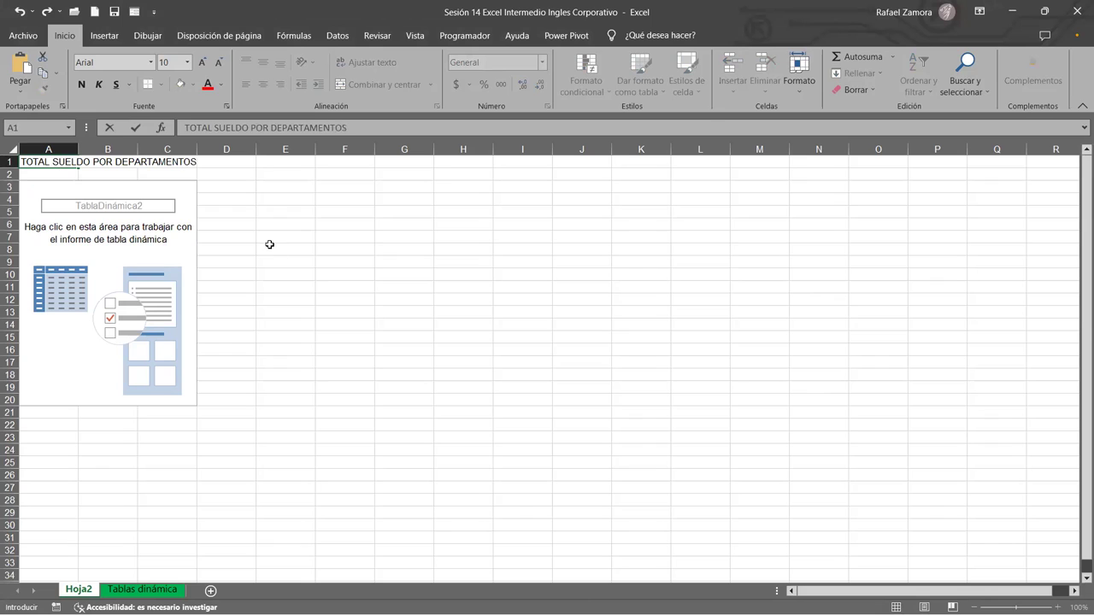
pyautogui.click(269, 245)
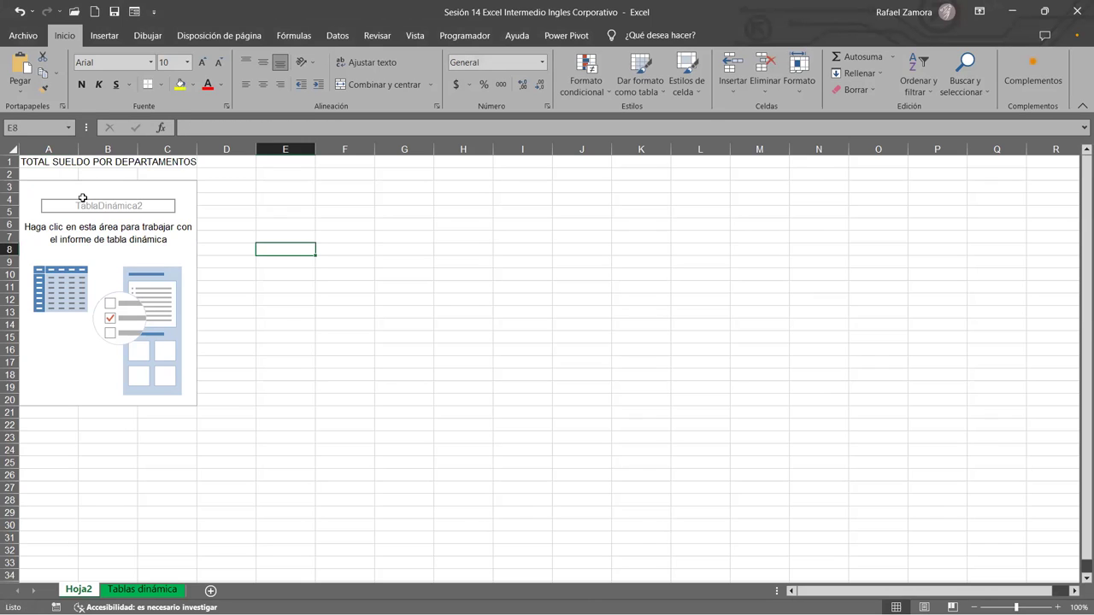
pyautogui.click(8, 173)
pyautogui.hotkey('ctrl', '+')
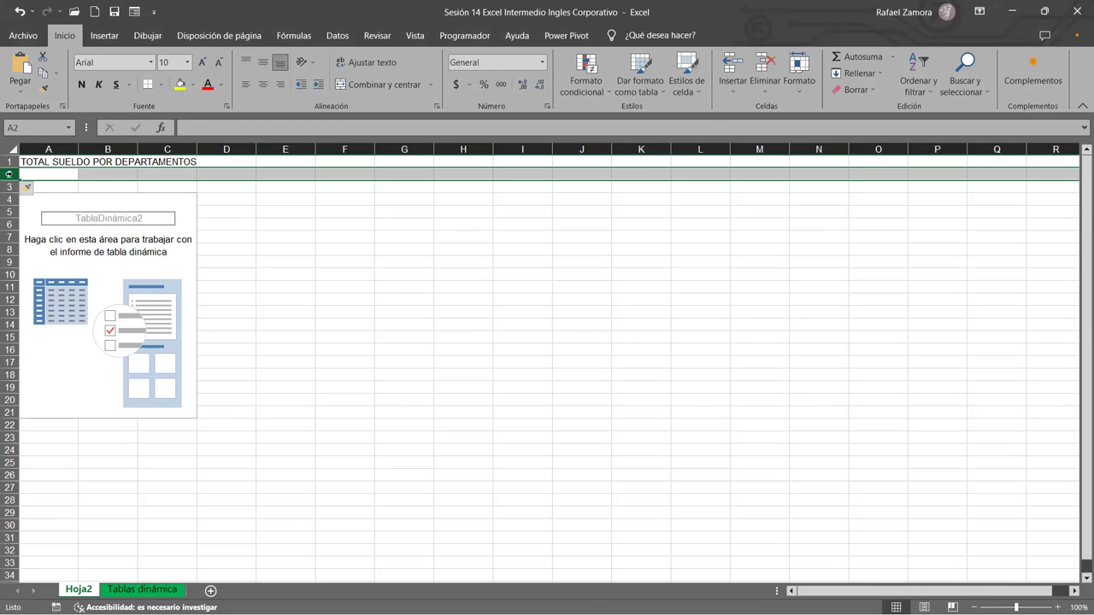
pyautogui.hotkey('ctrl', '+')
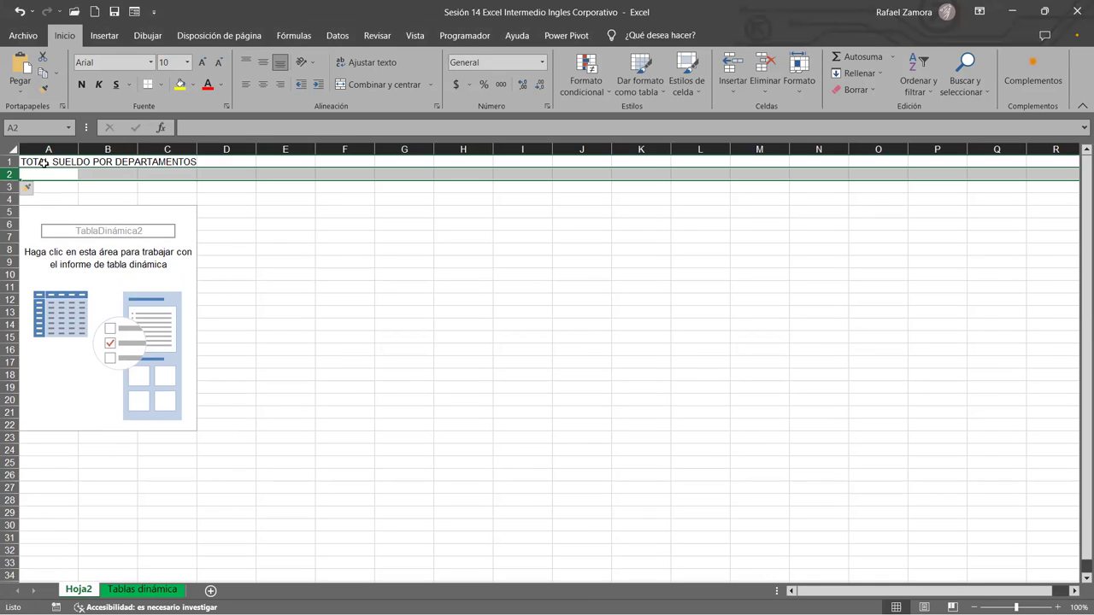
# Merge and centre the title across A1:D2 in red, 12-point text.
pyautogui.moveTo(50, 163); pyautogui.dragTo(156, 172)
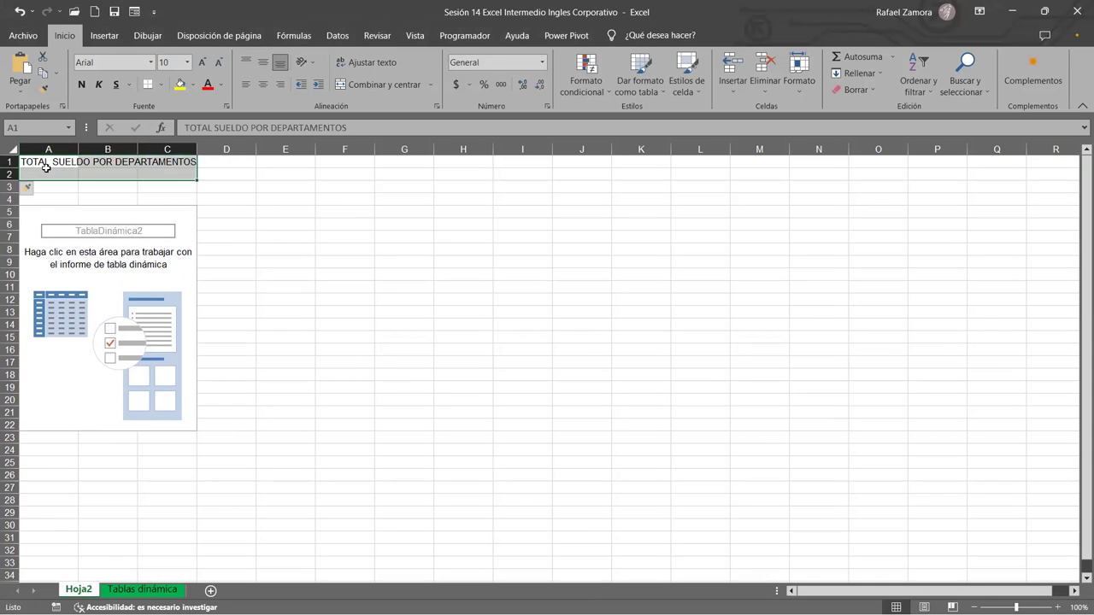
pyautogui.moveTo(44, 162); pyautogui.dragTo(227, 169)
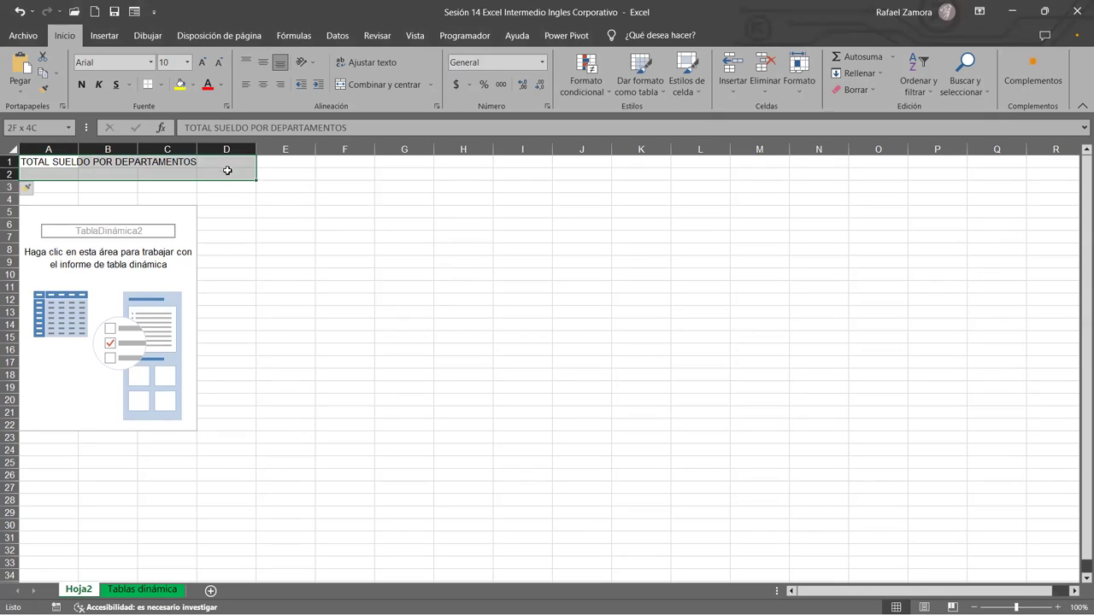
pyautogui.click(376, 84)
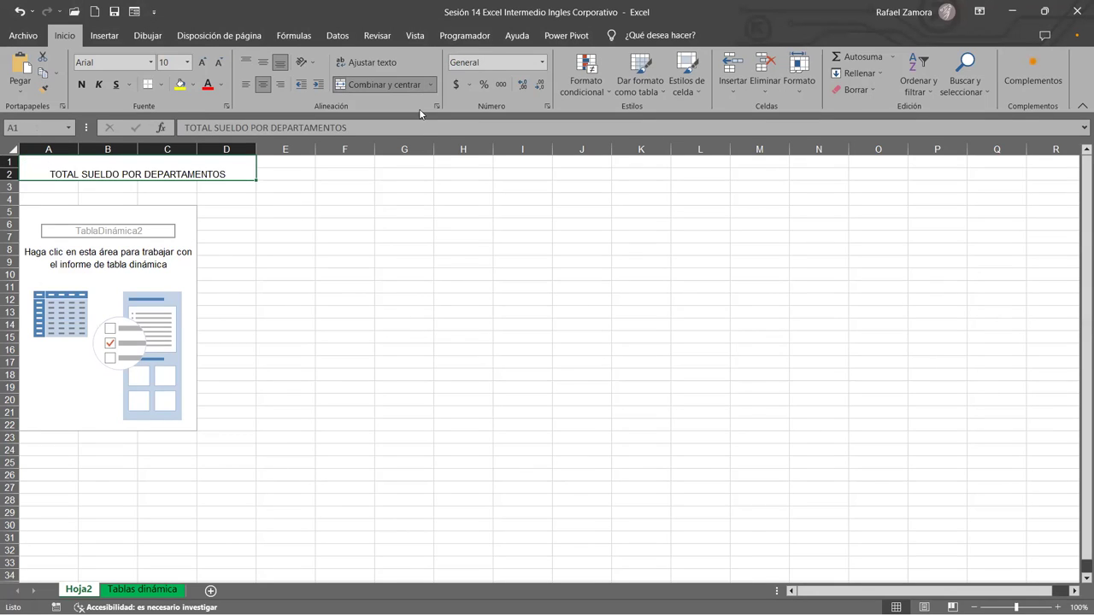
pyautogui.click(262, 61)
pyautogui.click(201, 62)
pyautogui.click(201, 63)
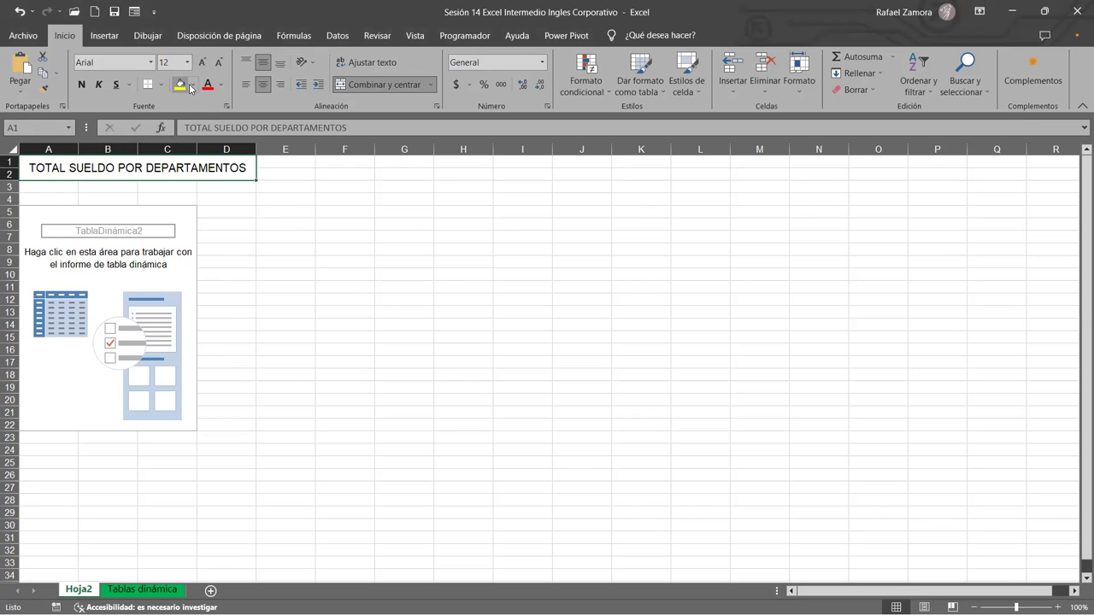
pyautogui.click(209, 85)
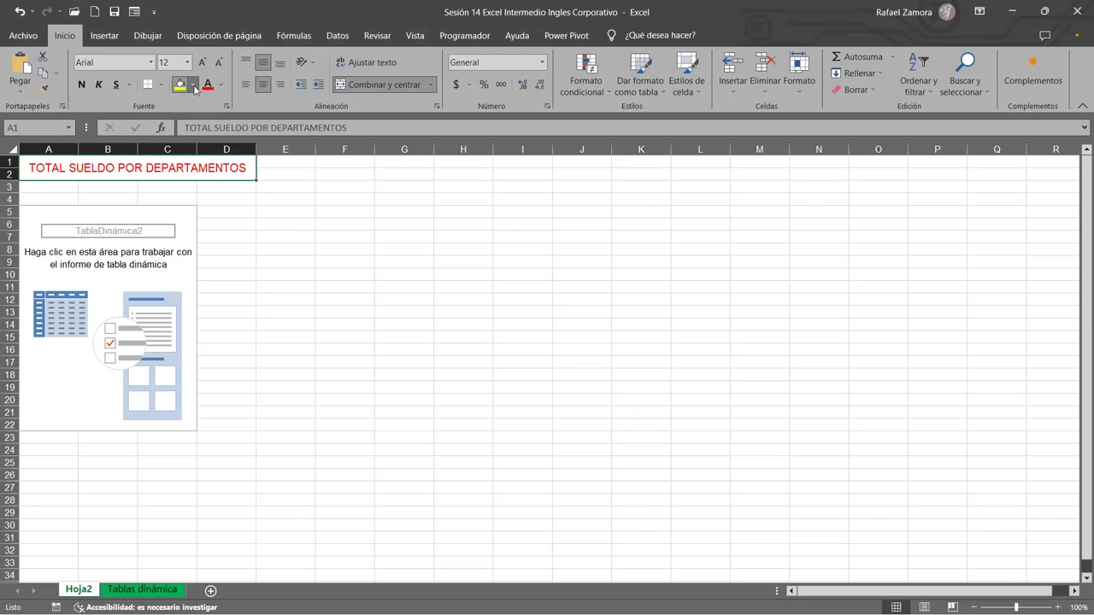
# Give the title a light blue fill and check its formatting.
pyautogui.click(193, 85)
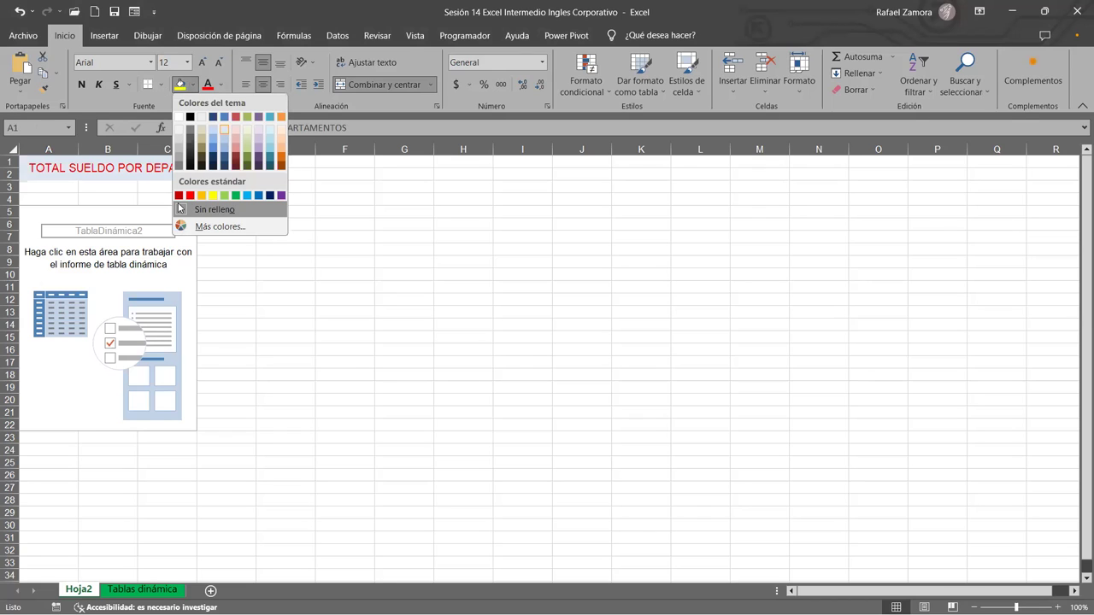
pyautogui.click(421, 239)
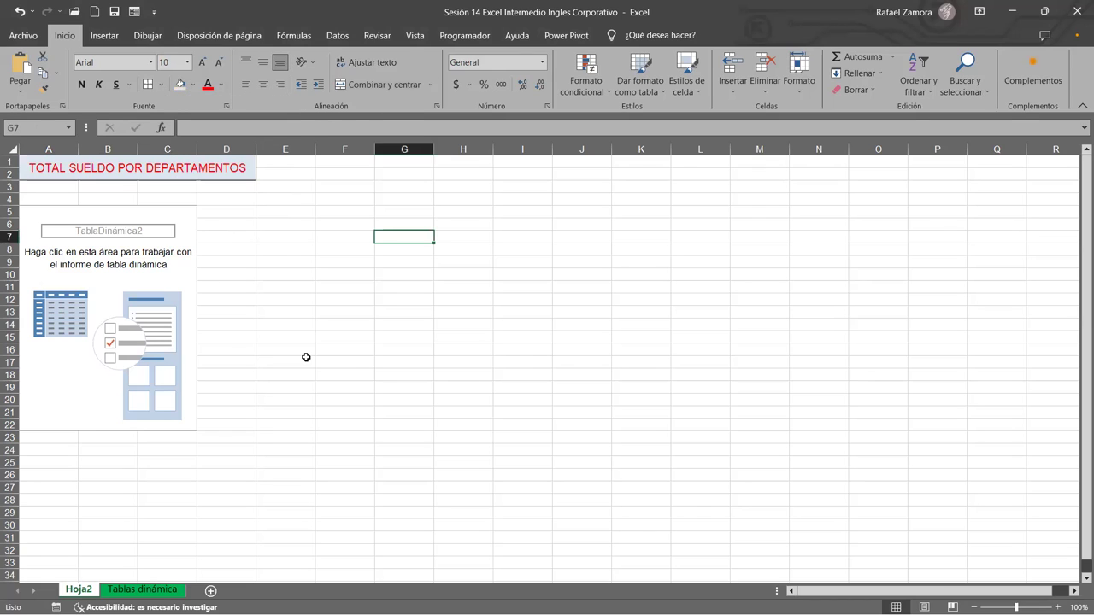
pyautogui.keyDown('ctrl'); pyautogui.scroll(1, 306, 357); pyautogui.keyUp('ctrl')
pyautogui.keyDown('ctrl'); pyautogui.scroll(1, 242, 196); pyautogui.keyUp('ctrl')
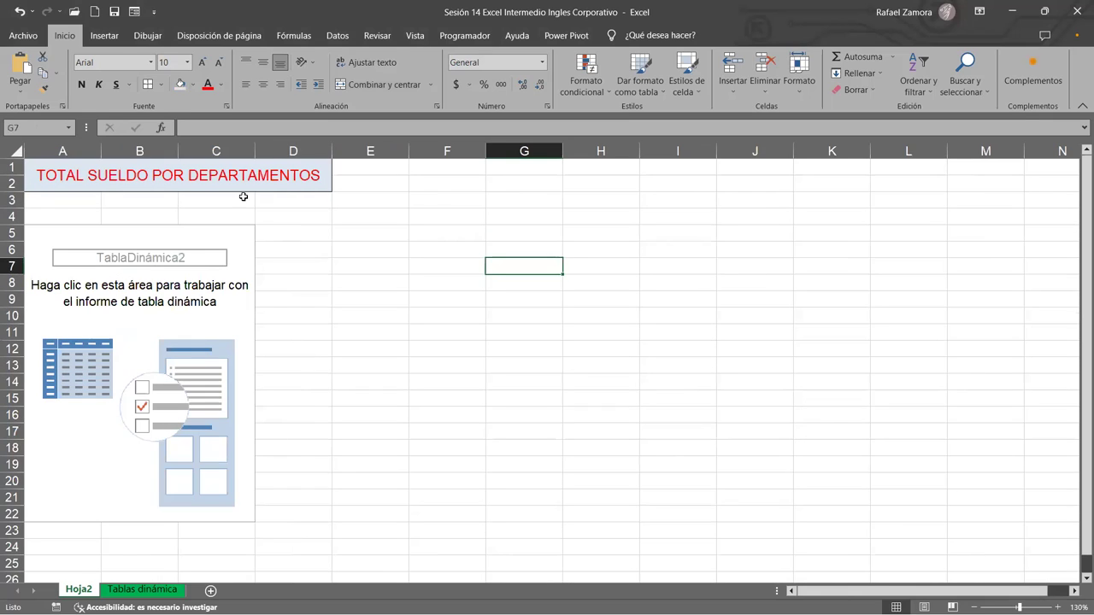
pyautogui.click(226, 183)
pyautogui.click(457, 260)
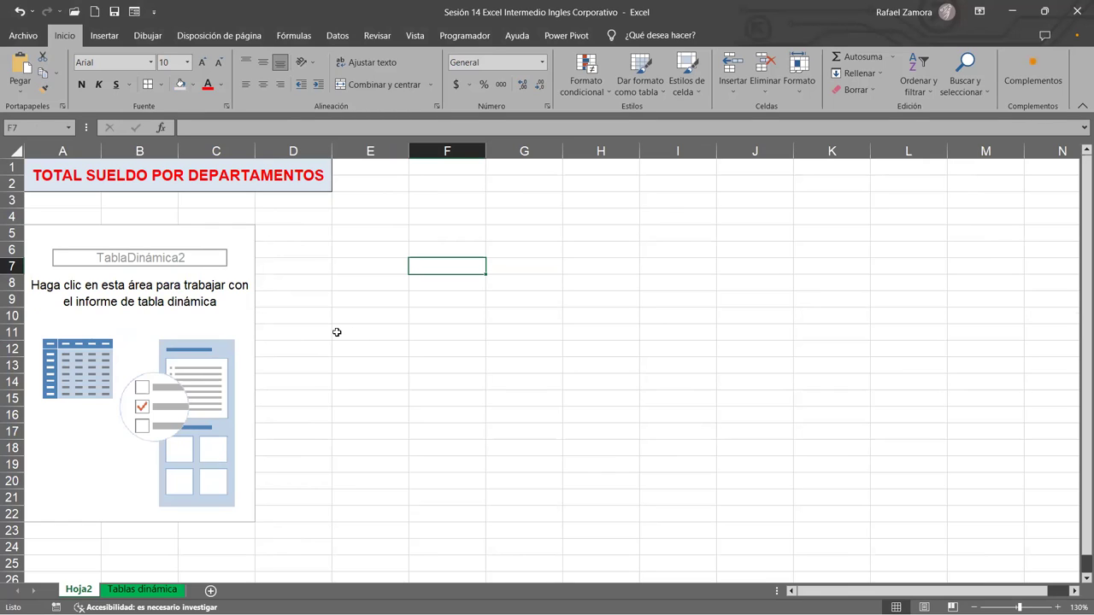
# Put Departamento in the pivot rows and Sueldo in the values.
pyautogui.click(236, 312)
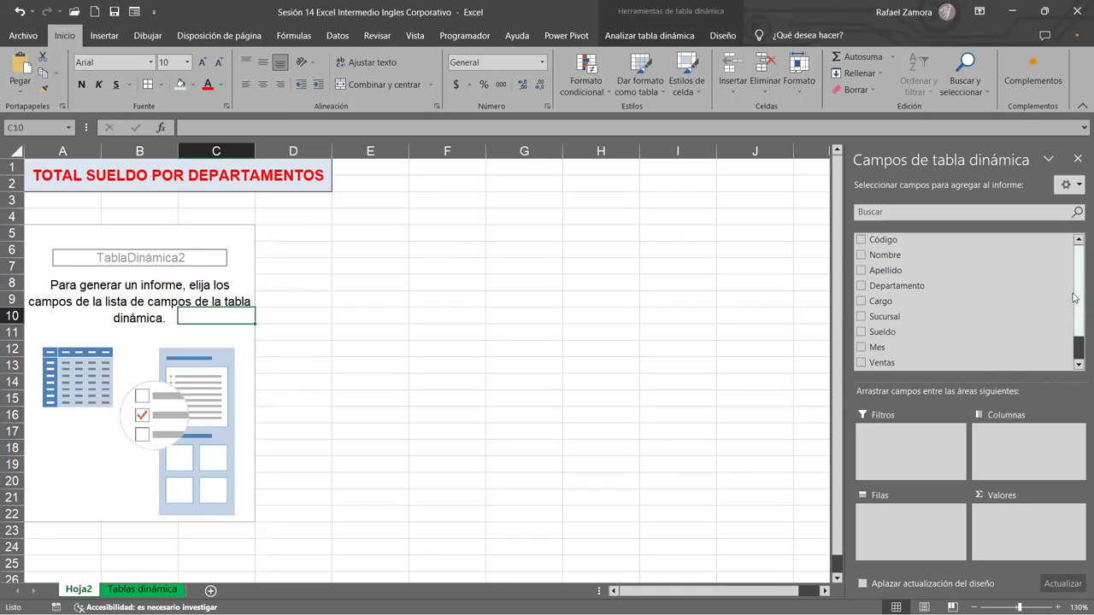
pyautogui.scroll(-2, 1070, 290)
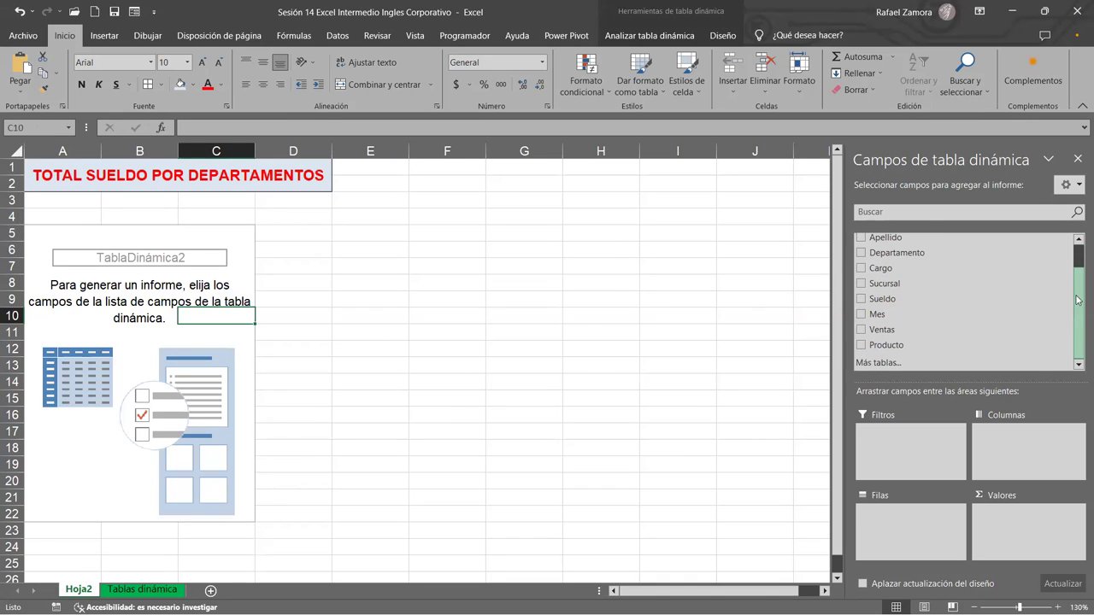
pyautogui.scroll(2, 1077, 336)
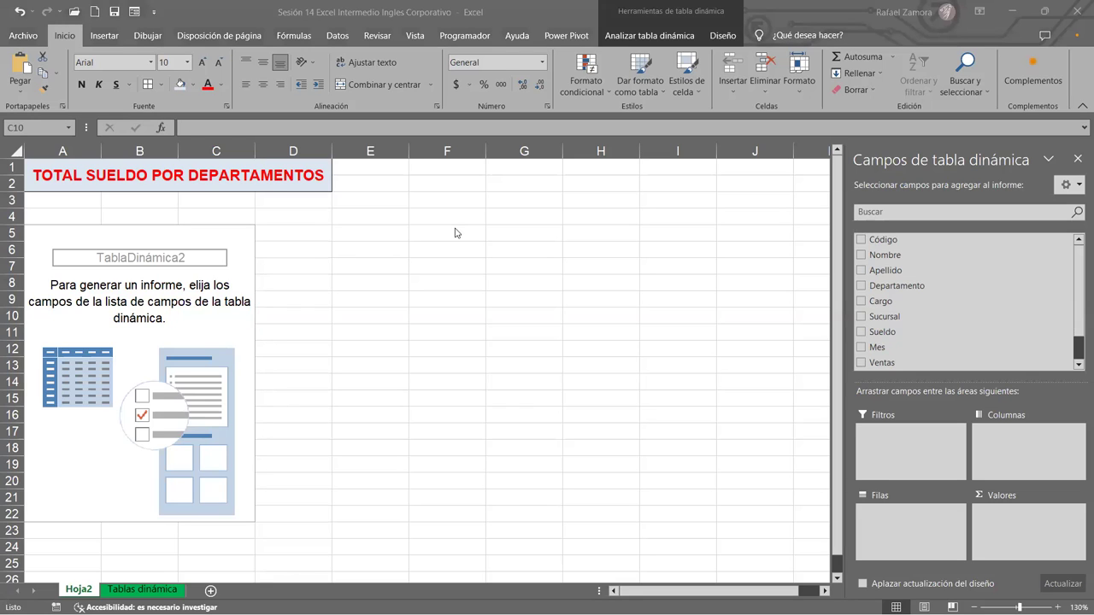
pyautogui.click(919, 371)
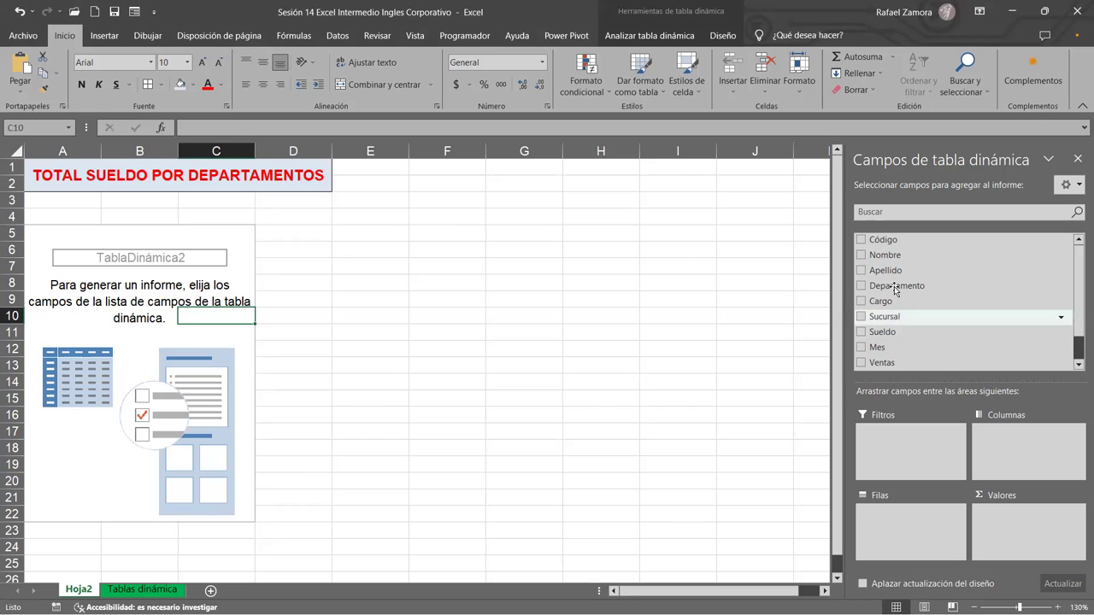
pyautogui.moveTo(895, 288); pyautogui.dragTo(904, 537)
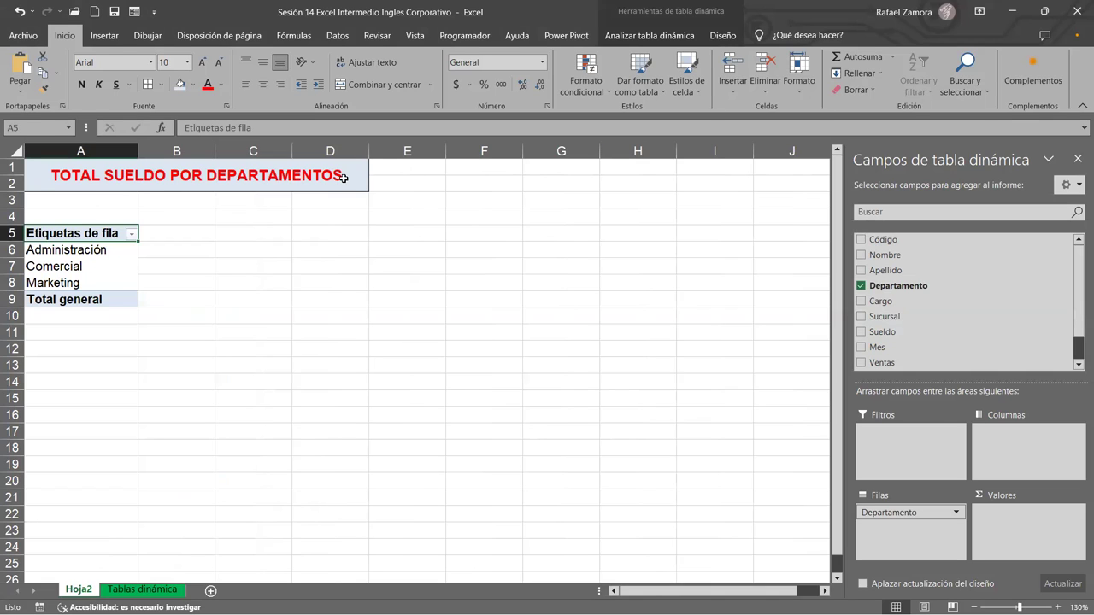
pyautogui.press('alt')
pyautogui.moveTo(880, 333); pyautogui.dragTo(1022, 543)
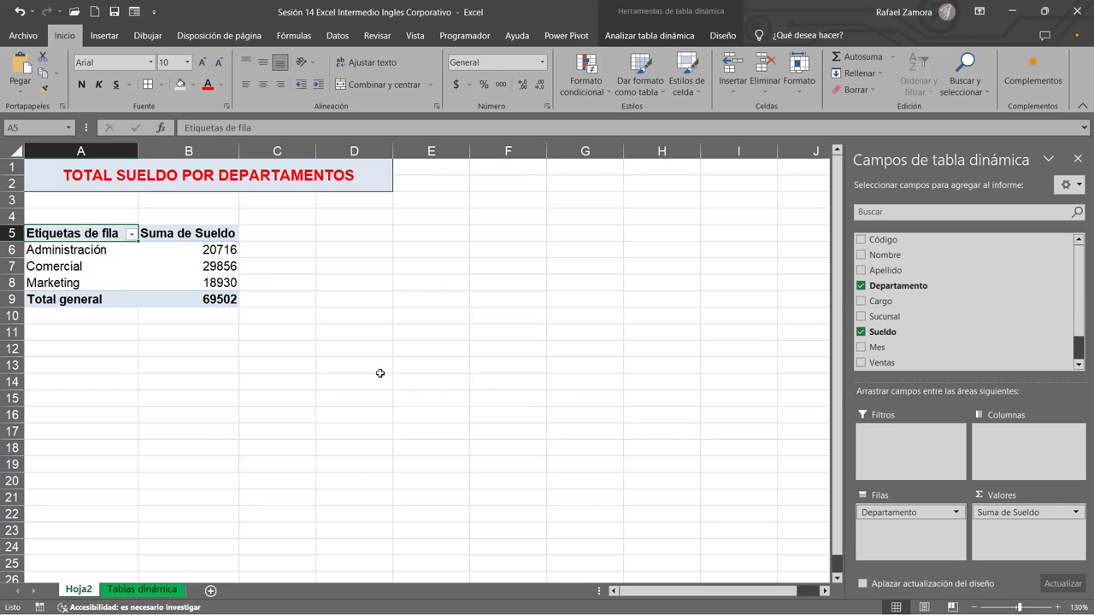
# Review the department totals: Administración 20716, Comercial 29856, Marketing 18930.
pyautogui.click(189, 262)
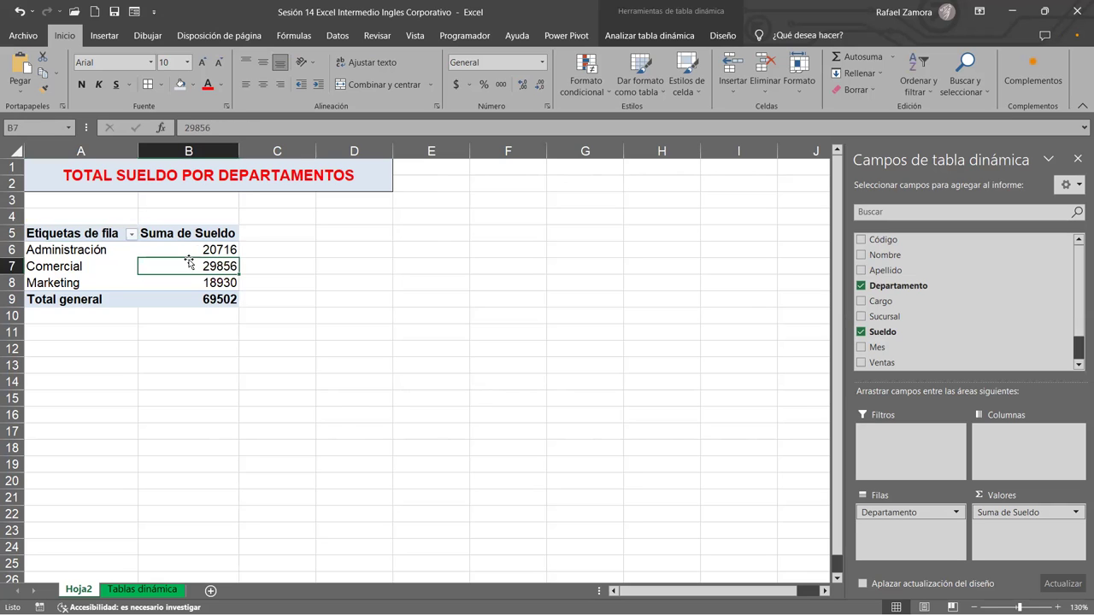
pyautogui.click(200, 249)
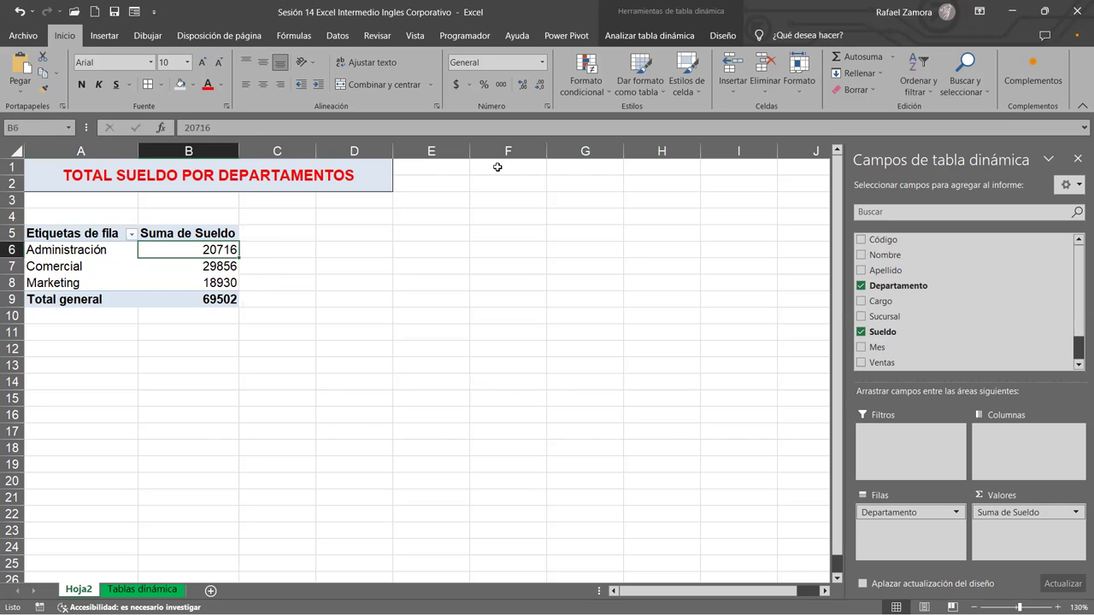
pyautogui.click(119, 283)
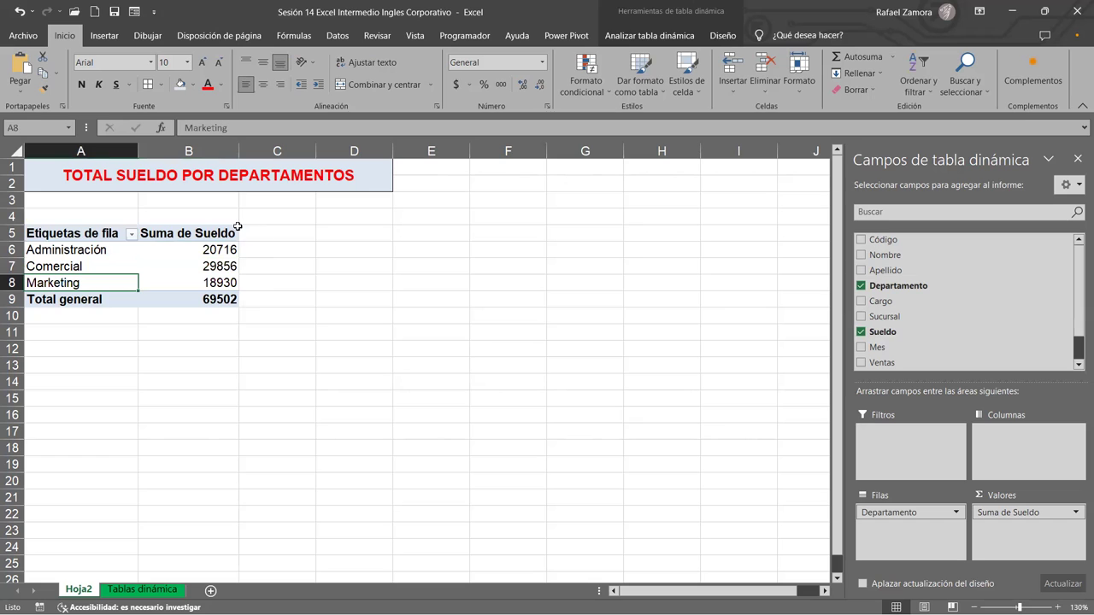
# Apply the Rosa claro 'Estilo de tabla dinámica medio 3' style to the pivot table.
pyautogui.click(722, 35)
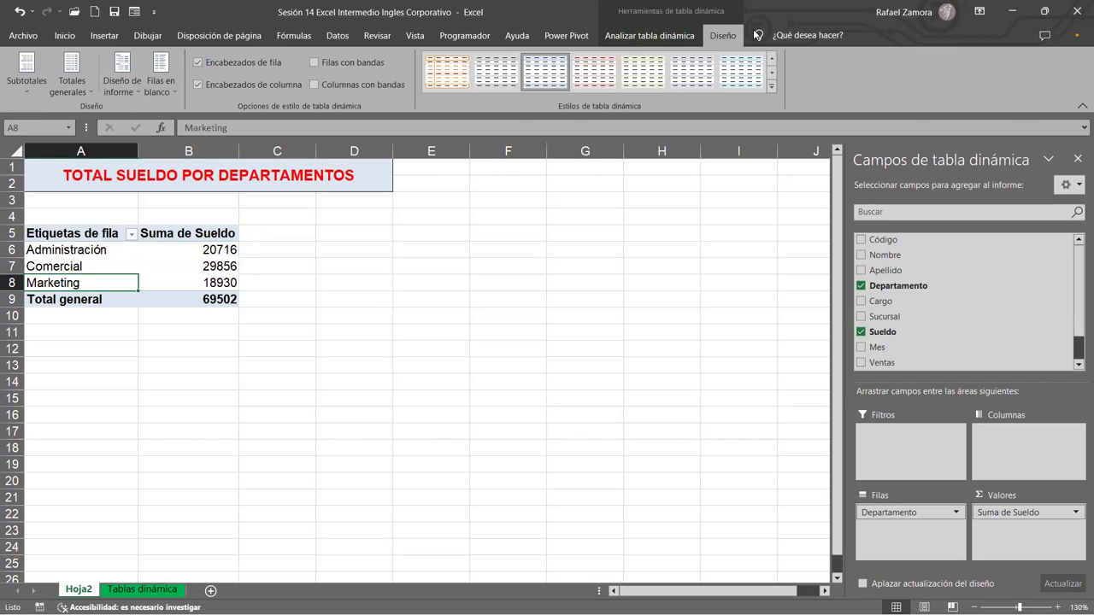
pyautogui.click(771, 89)
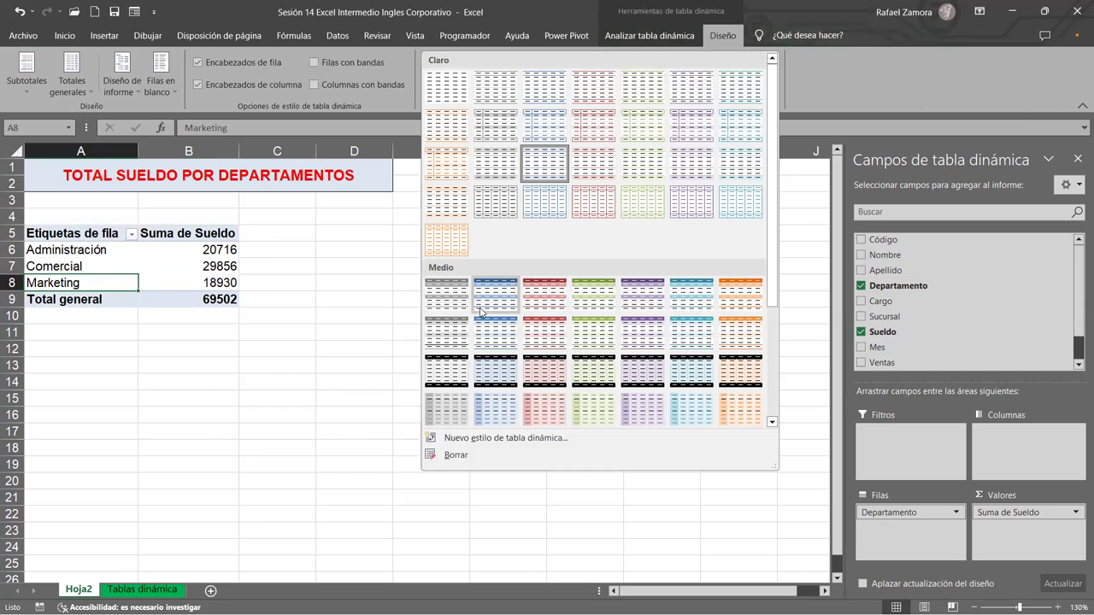
pyautogui.click(549, 306)
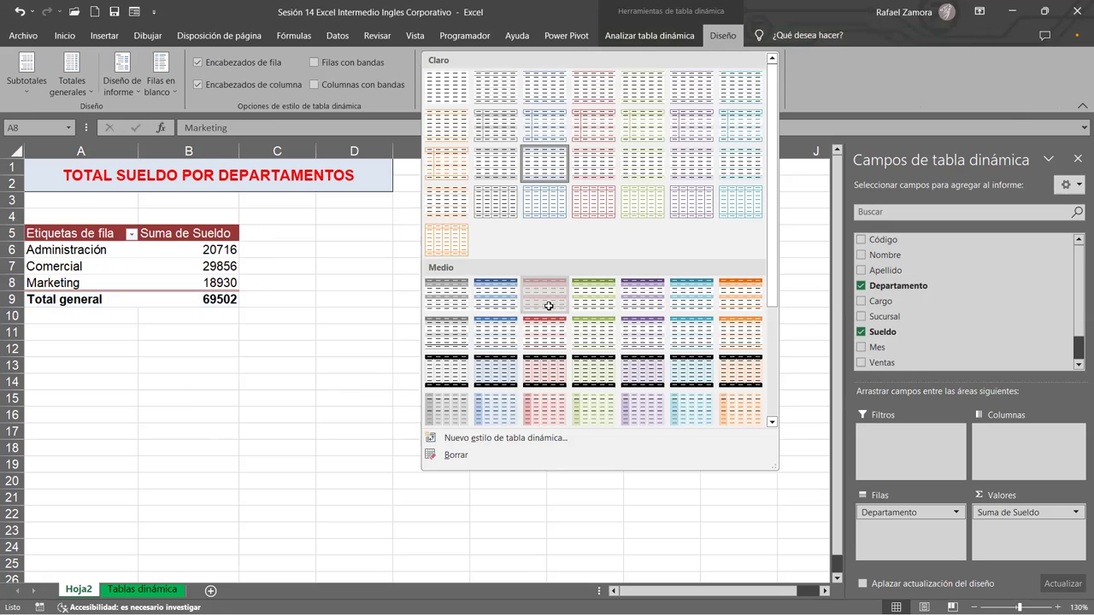
pyautogui.click(190, 393)
pyautogui.click(209, 299)
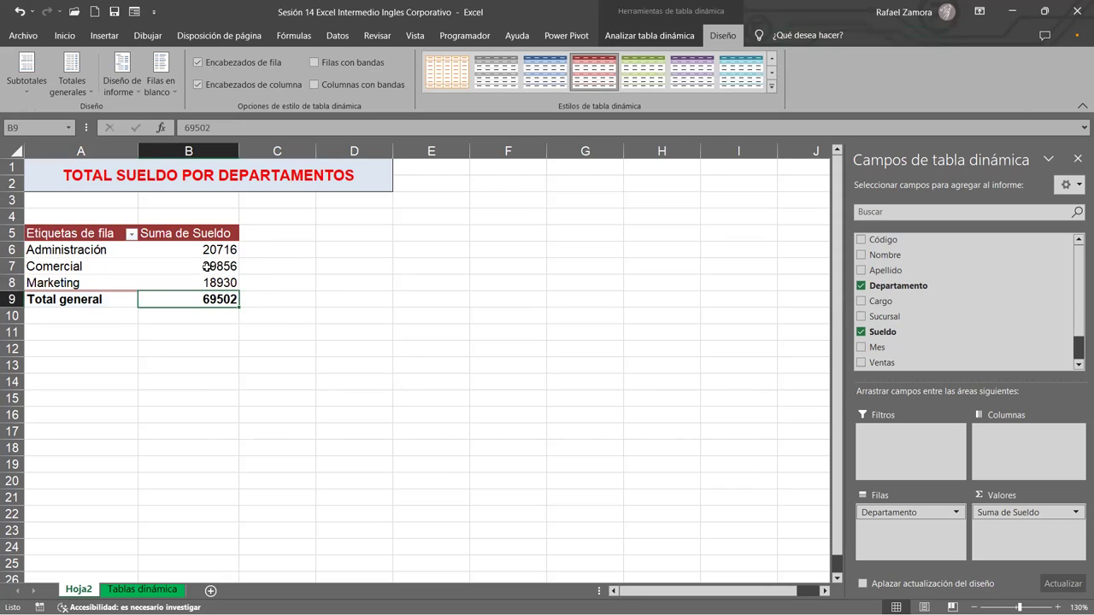
pyautogui.click(287, 301)
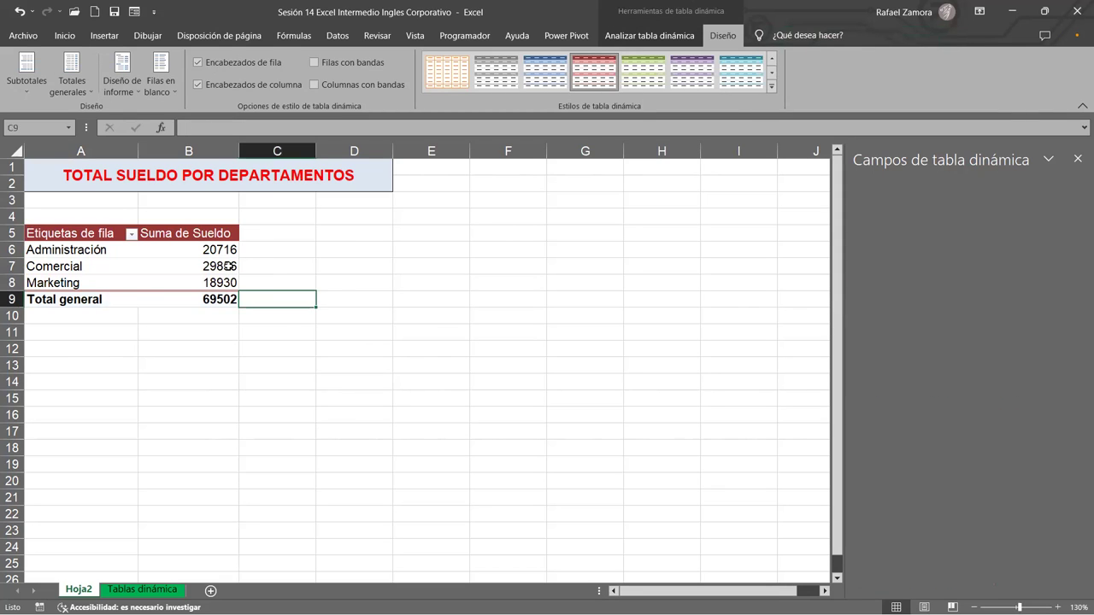
pyautogui.click(230, 266)
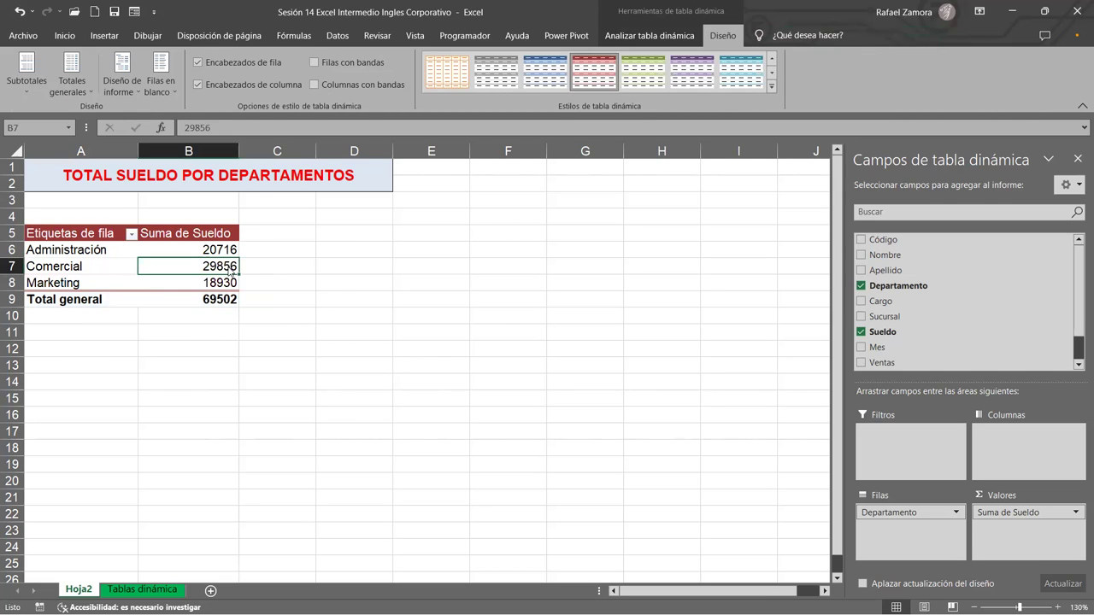
# Format the pivot salary sums as Contabilidad with the $ symbol and two decimals.
pyautogui.rightClick(230, 265)
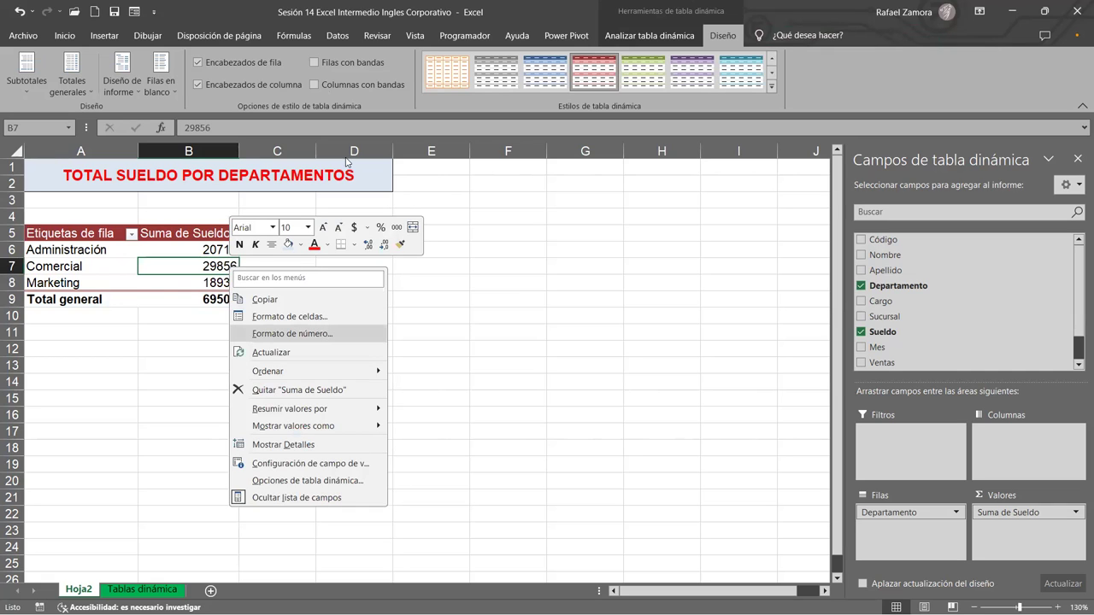
pyautogui.click(432, 222)
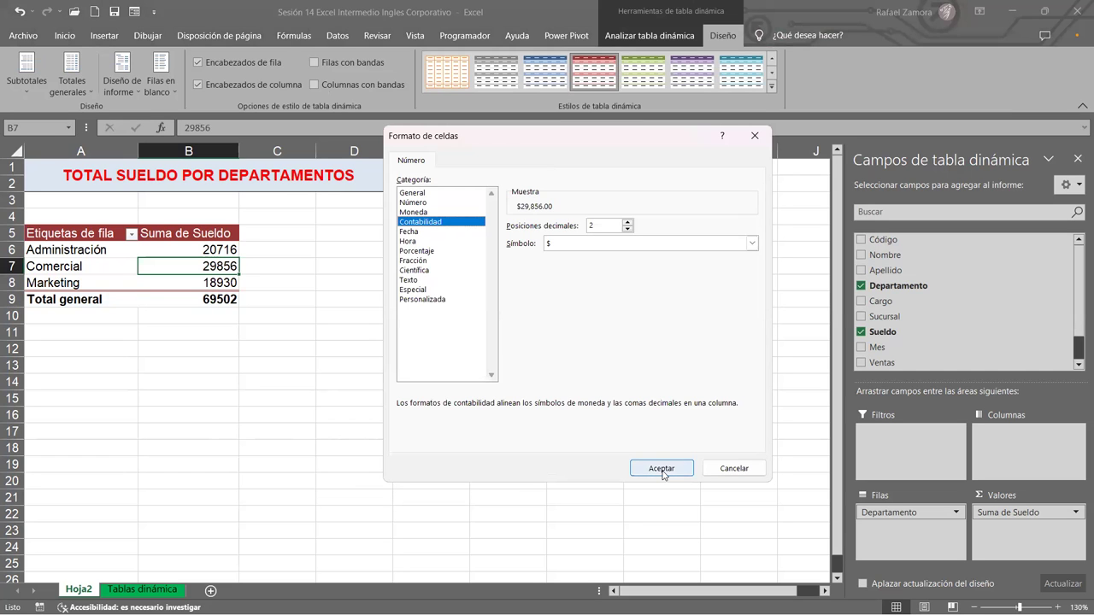
pyautogui.press('Return')
pyautogui.click(521, 395)
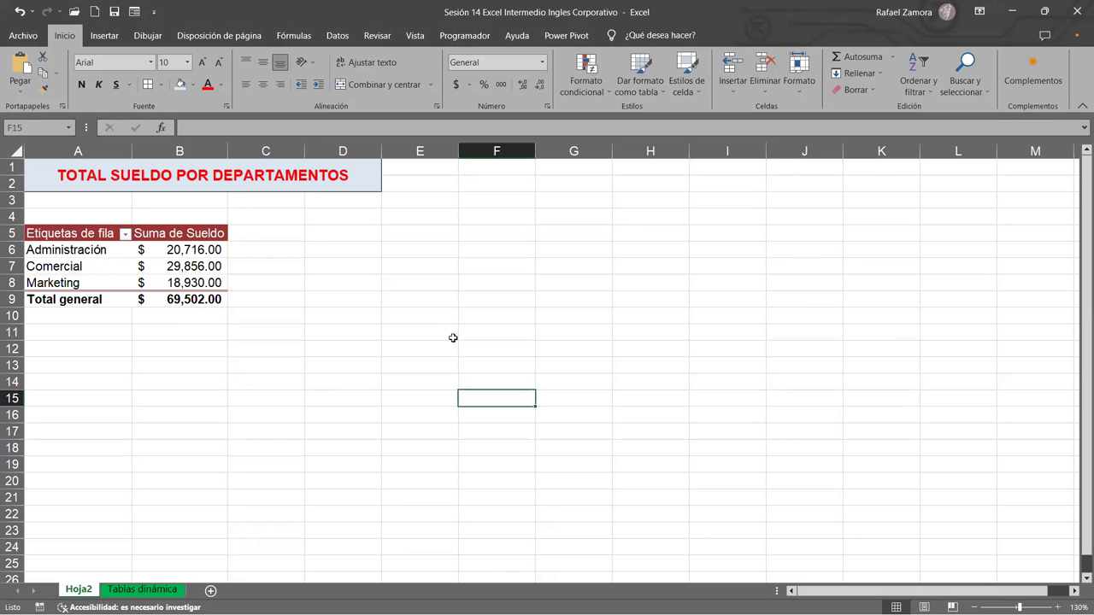
pyautogui.click(187, 264)
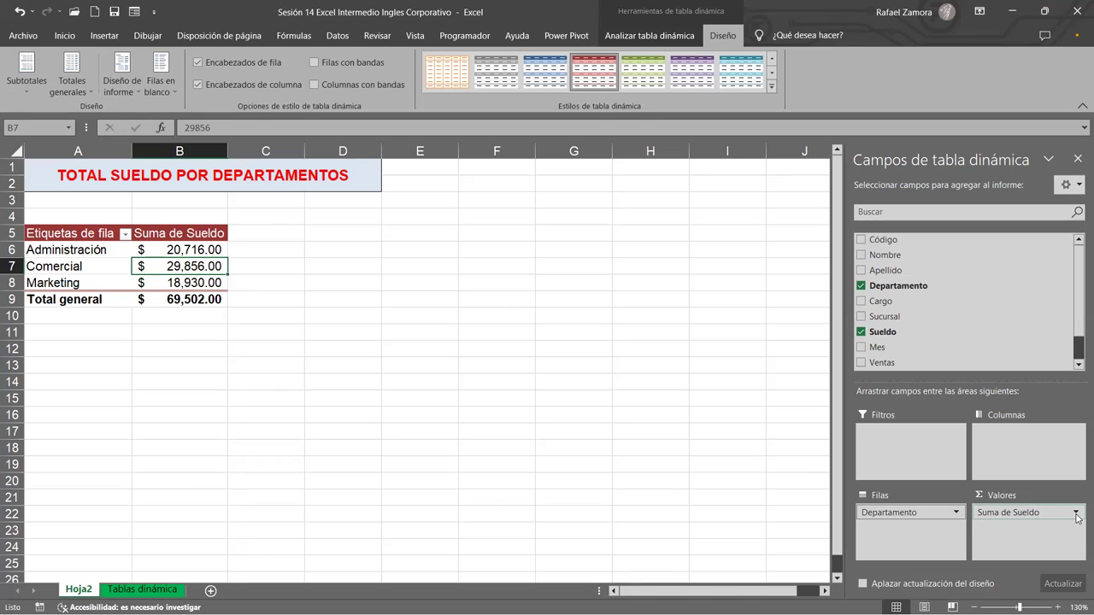
# Check the Suma de Sueldo value field settings without changes, then begin saving a workbook copy.
pyautogui.click(1076, 512)
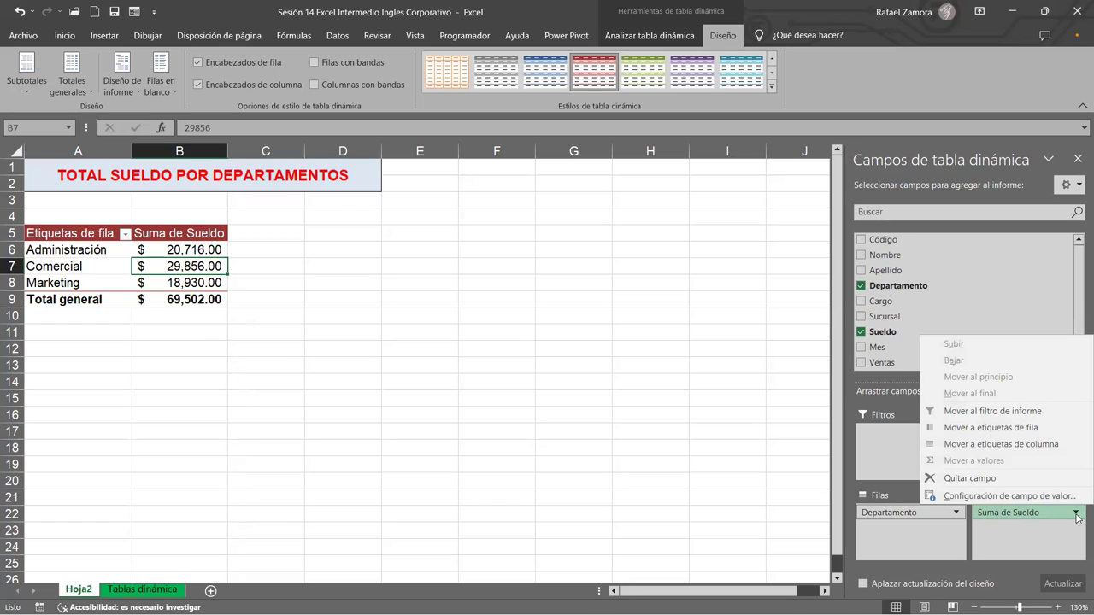
pyautogui.click(1032, 498)
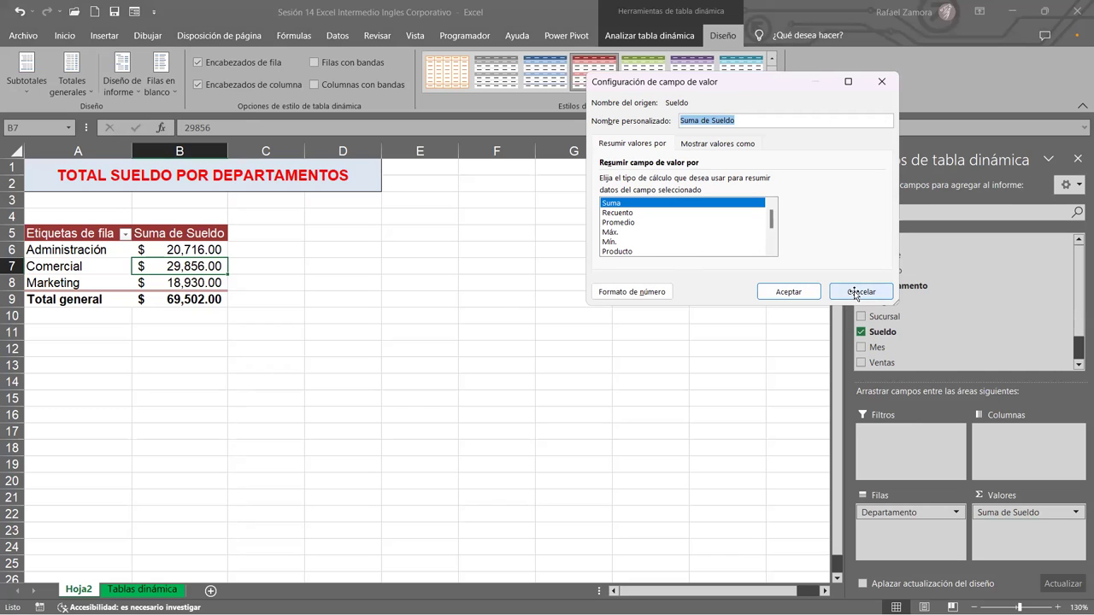
pyautogui.press('Escape')
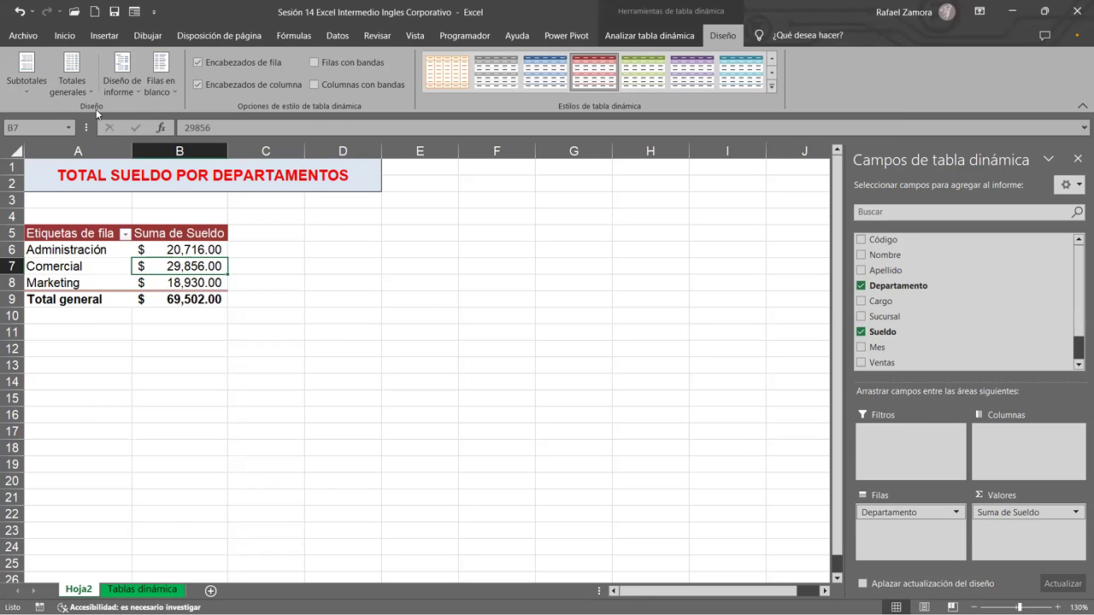
pyautogui.click(23, 35)
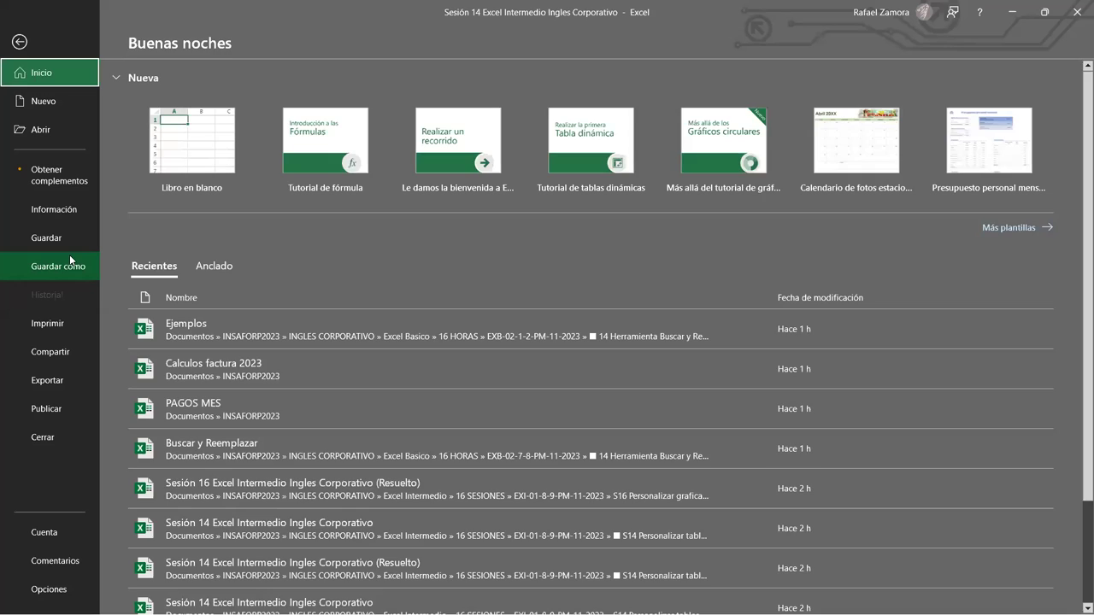
pyautogui.click(70, 261)
# Save a copy of the workbook under the name 'BAK'.
pyautogui.click(189, 281)
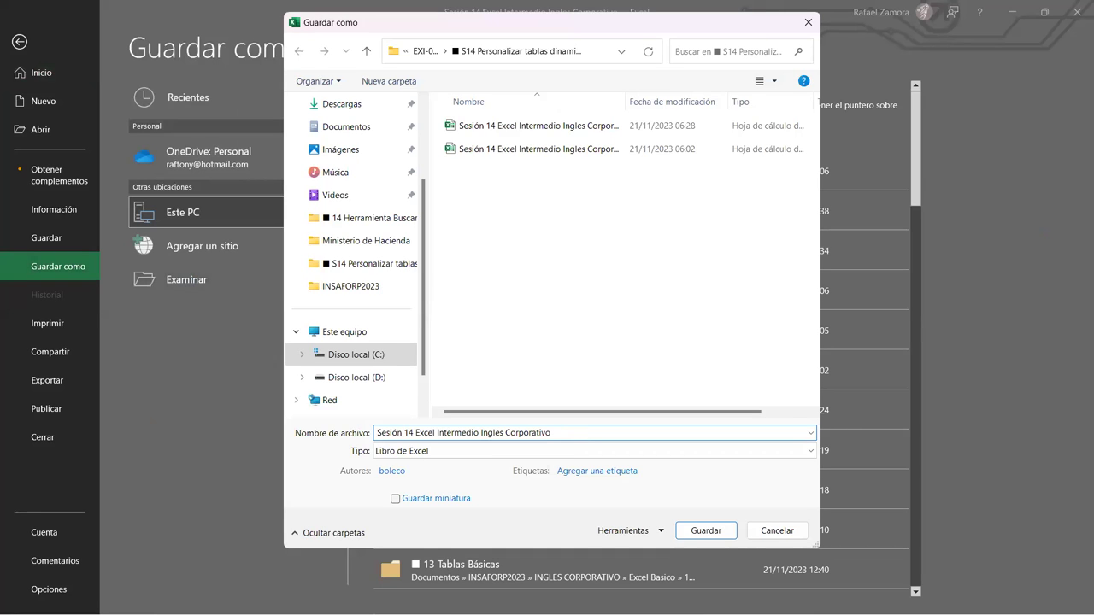
pyautogui.write('b')
pyautogui.press('BackSpace')
pyautogui.write('BAK')
pyautogui.press('Return')
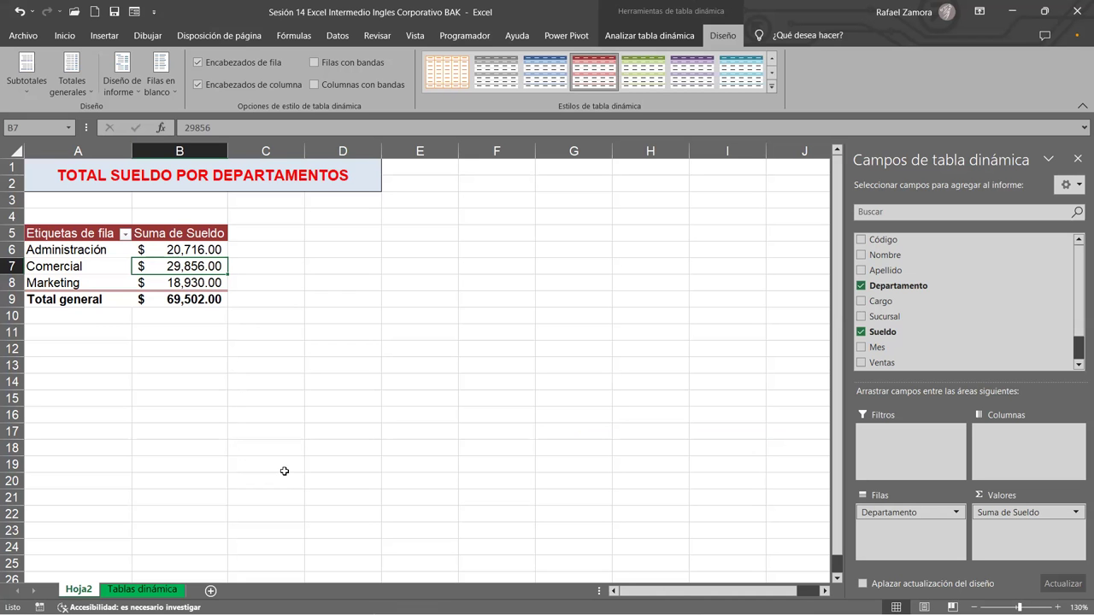
# Rename sheet Hoja2 to 'Sueldo por Depto.'.
pyautogui.doubleClick(91, 588)
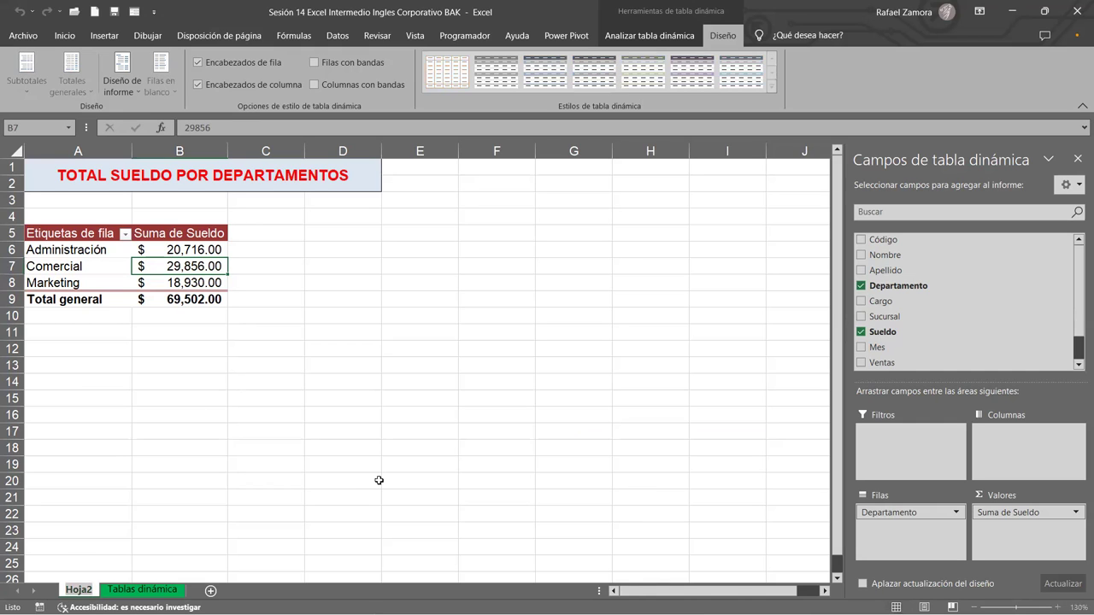
pyautogui.write('Sueldo por')
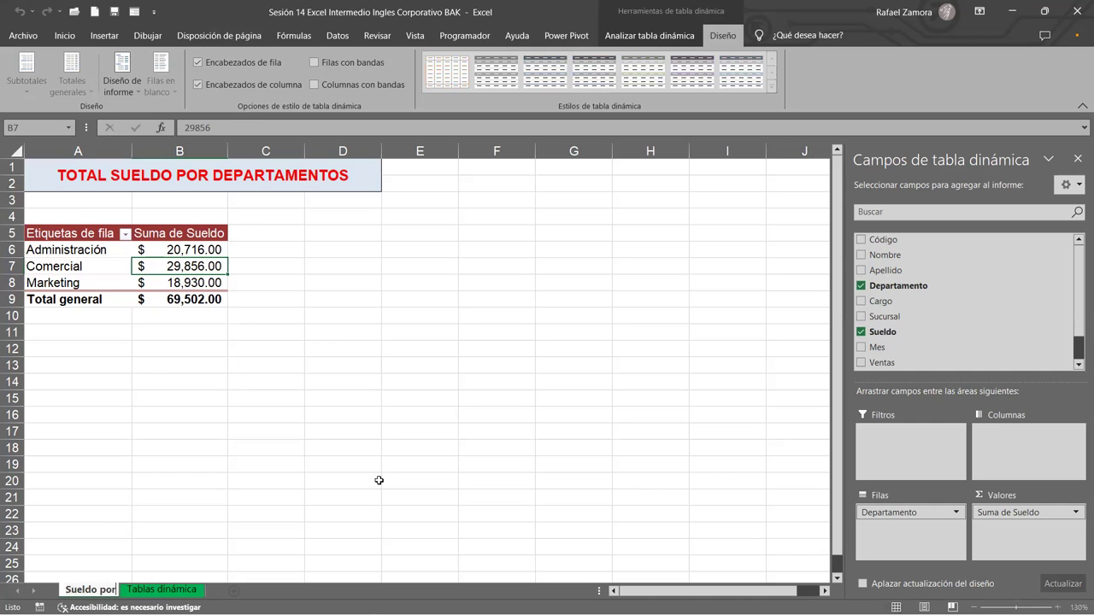
pyautogui.write(' Depto')
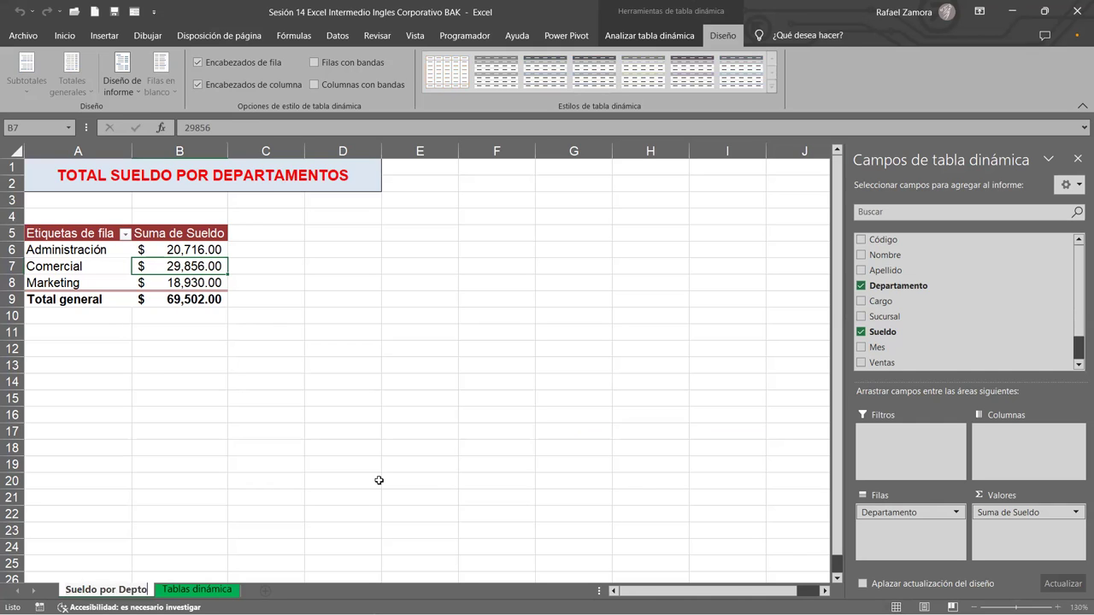
pyautogui.write('.')
pyautogui.click(378, 480)
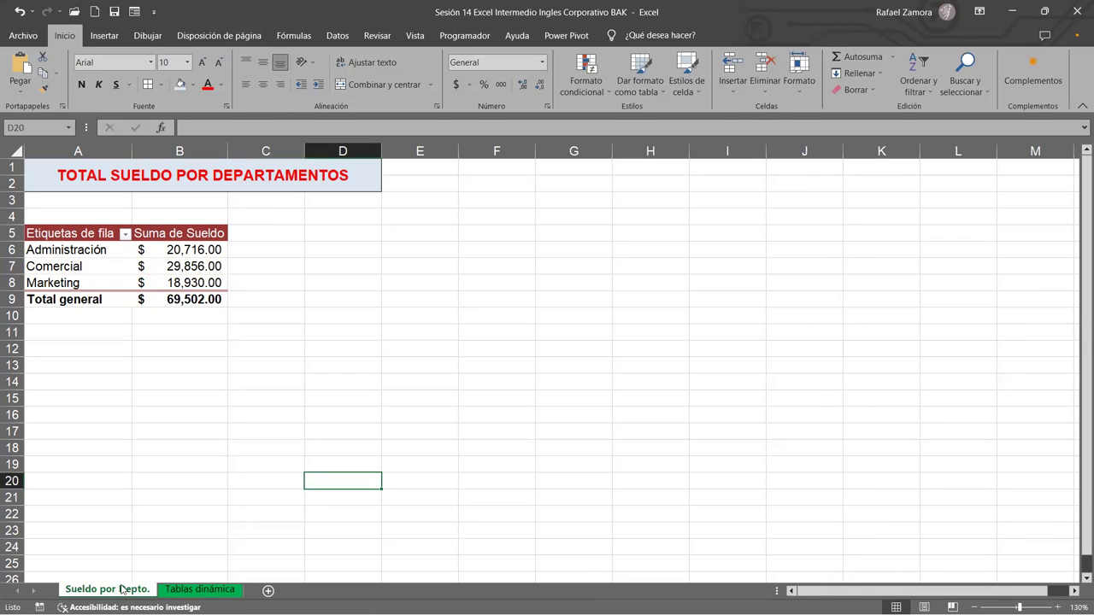
pyautogui.keyDown('ctrl'); pyautogui.click(202, 589); pyautogui.keyUp('ctrl')
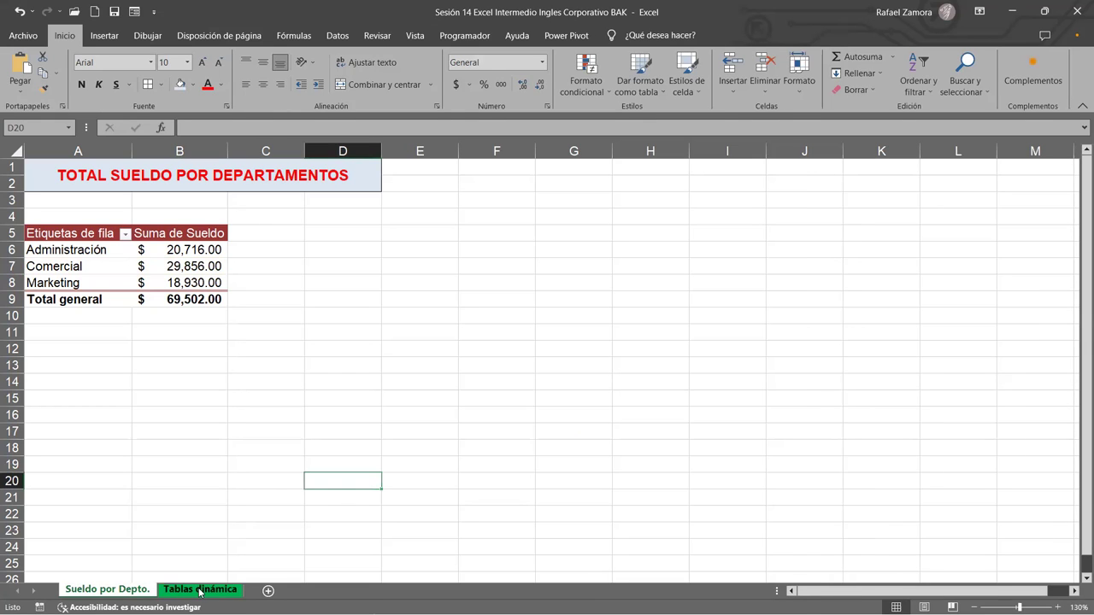
# Insert a second pivot table from the Tablas dinámica employee data on new sheet Hoja3.
pyautogui.hotkey('ctrl', 'pagedown')
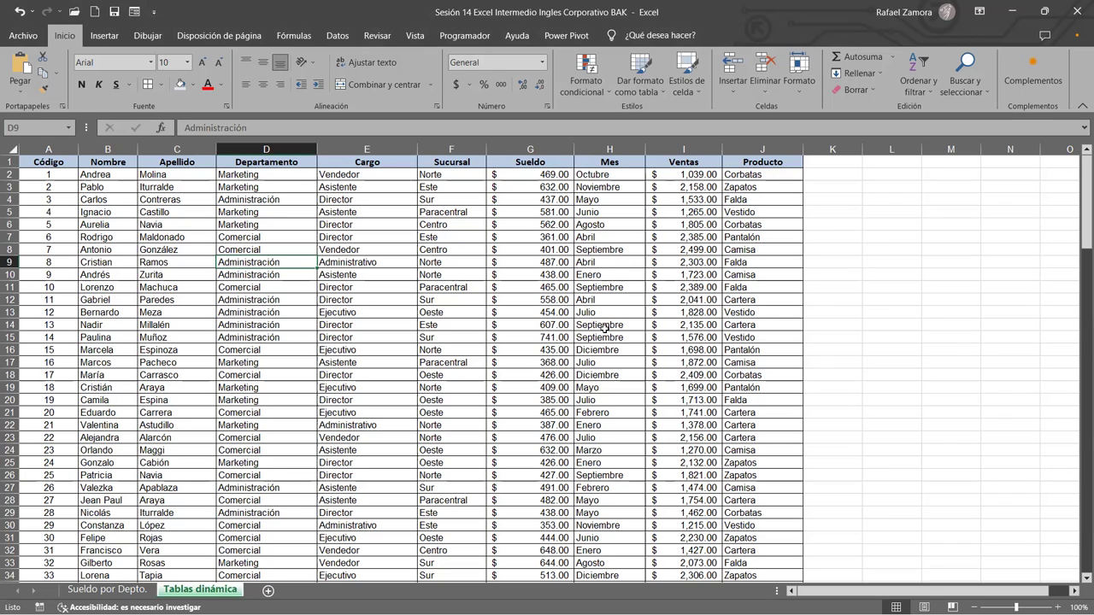
pyautogui.click(351, 323)
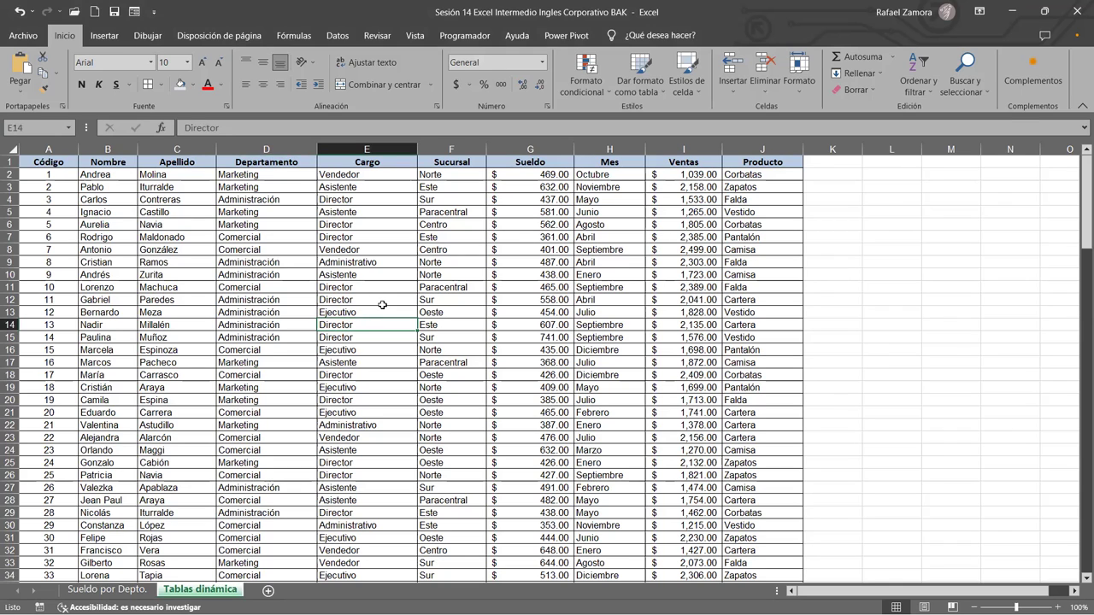
pyautogui.click(104, 35)
pyautogui.click(41, 69)
pyautogui.click(816, 289)
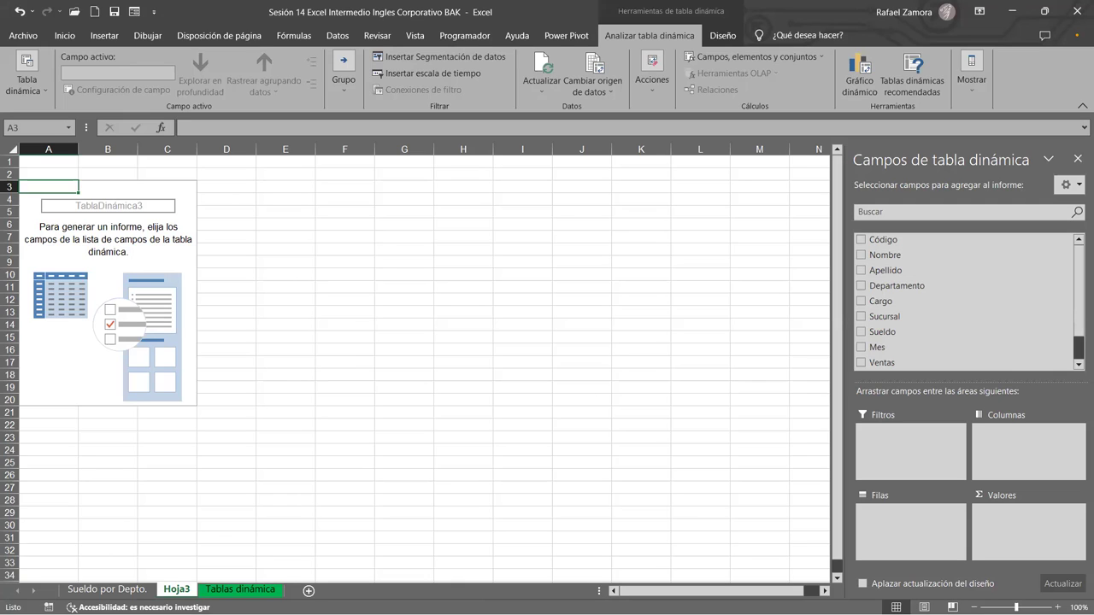
# Insert blank rows above the empty pivot table on Hoja3.
pyautogui.click(8, 174)
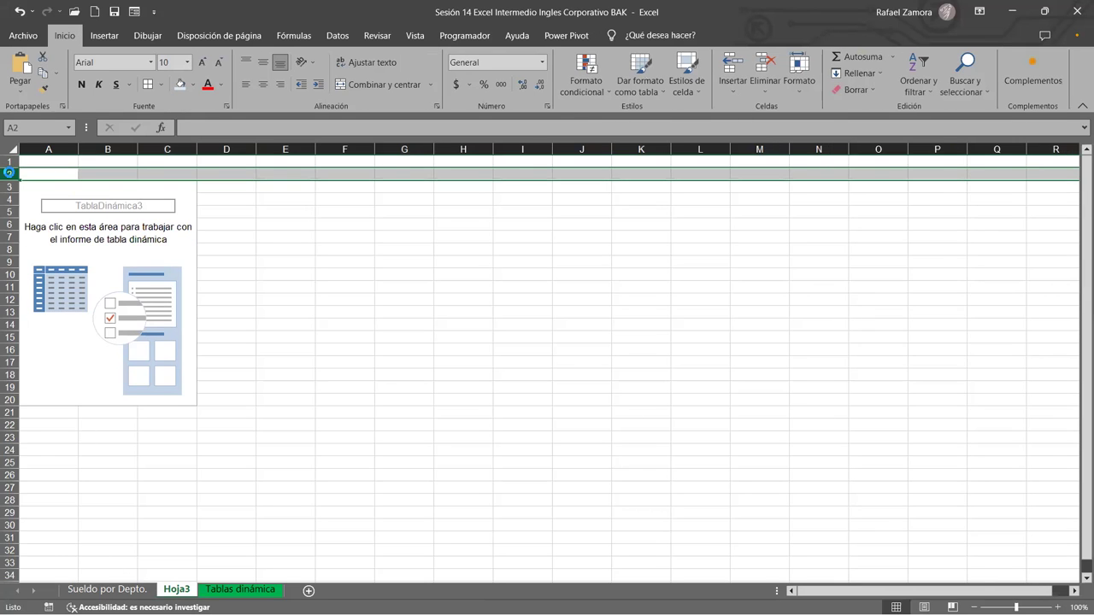
pyautogui.hotkey('ctrl', '+')
pyautogui.hotkey('ctrl', '+')
pyautogui.click(333, 426)
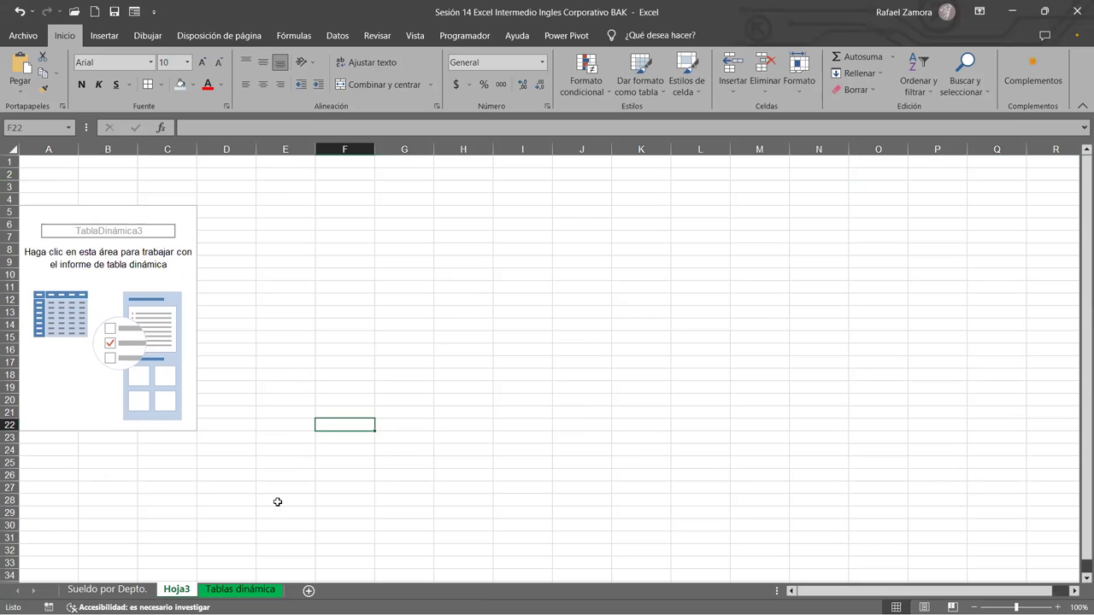
# Copy the formatted title from Sueldo por Depto. into cell A1 of Hoja3.
pyautogui.click(128, 577)
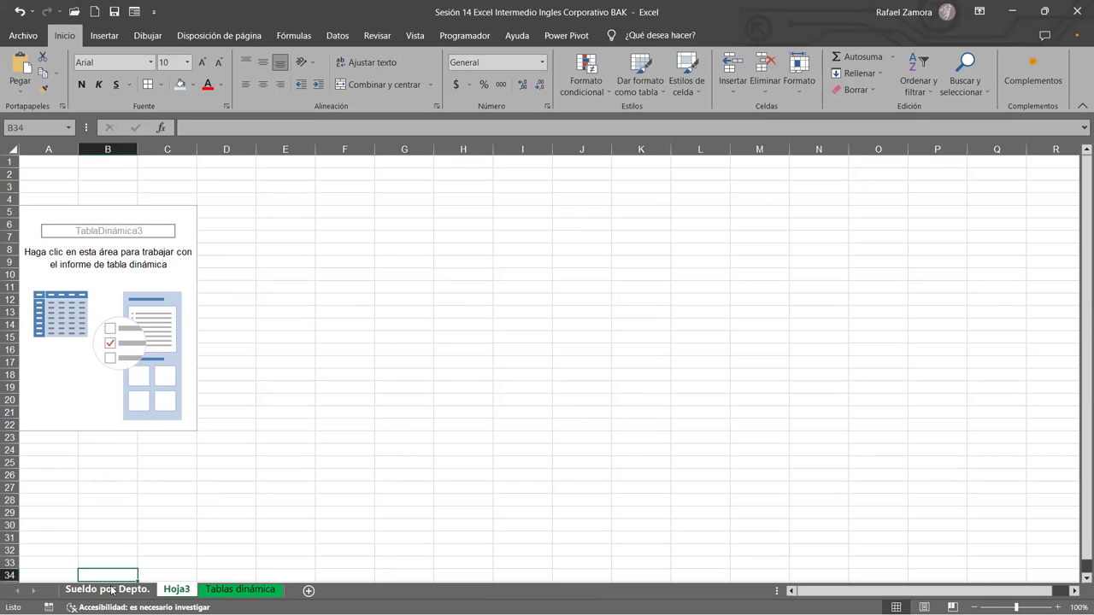
pyautogui.click(111, 589)
pyautogui.click(51, 174)
pyautogui.hotkey('ctrl', 'c')
pyautogui.click(176, 590)
pyautogui.click(59, 160)
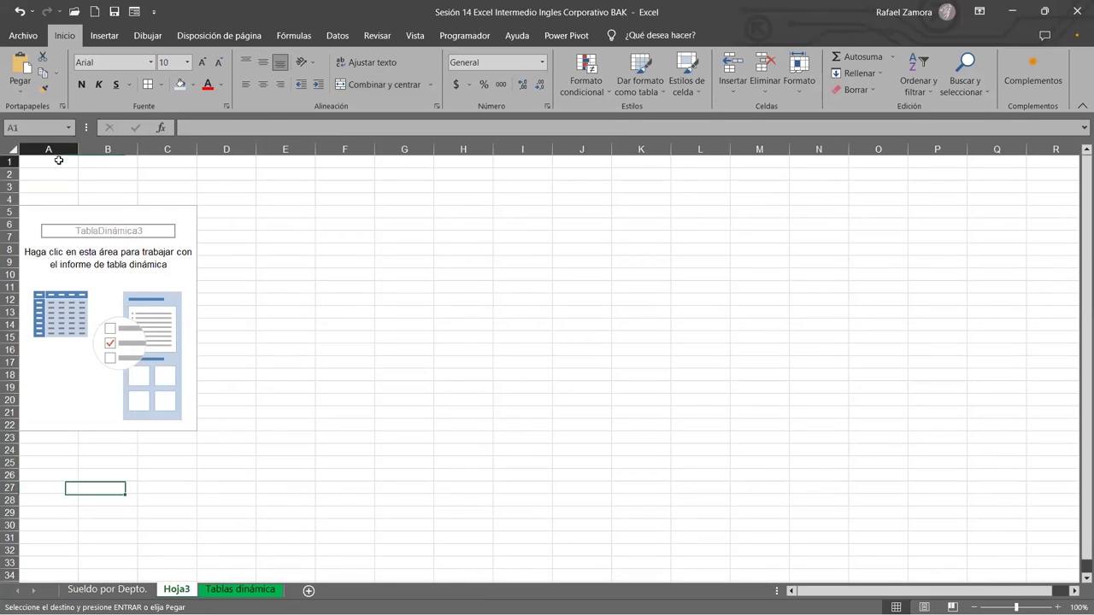
pyautogui.hotkey('ctrl', 'v')
pyautogui.click(405, 377)
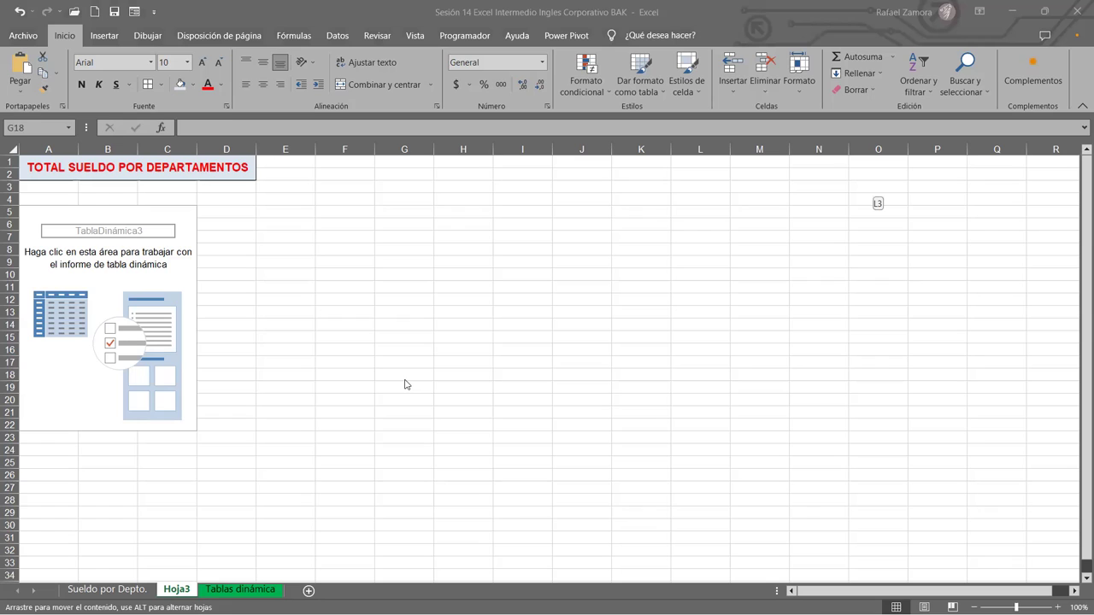
# Edit the pasted title to read 'PROMEDIO SUELDO POR SUCURSAL'.
pyautogui.doubleClick(30, 163)
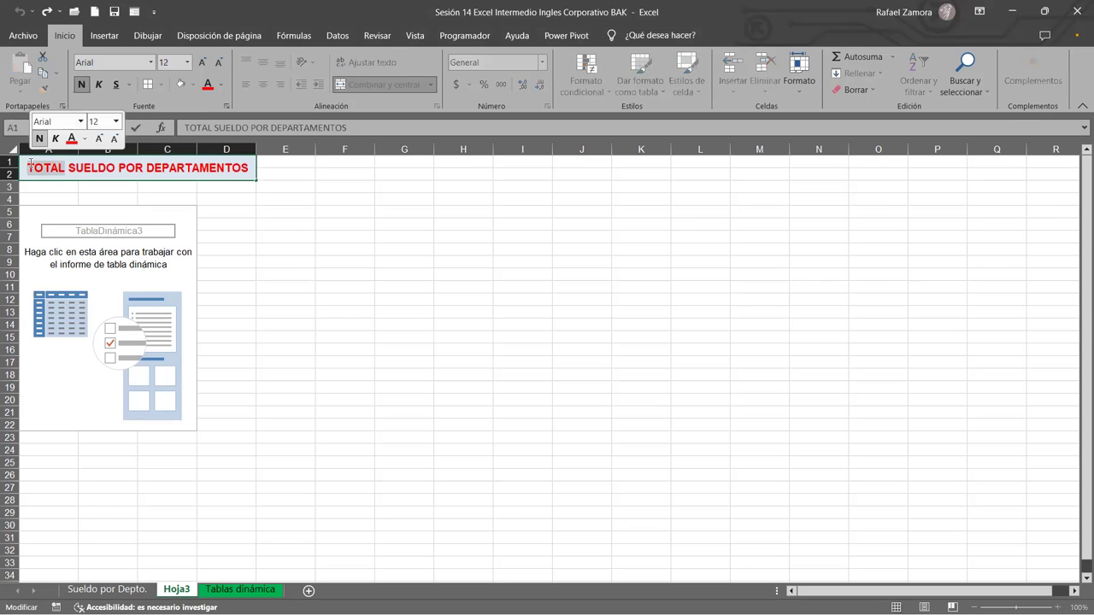
pyautogui.write('PROMEDIO')
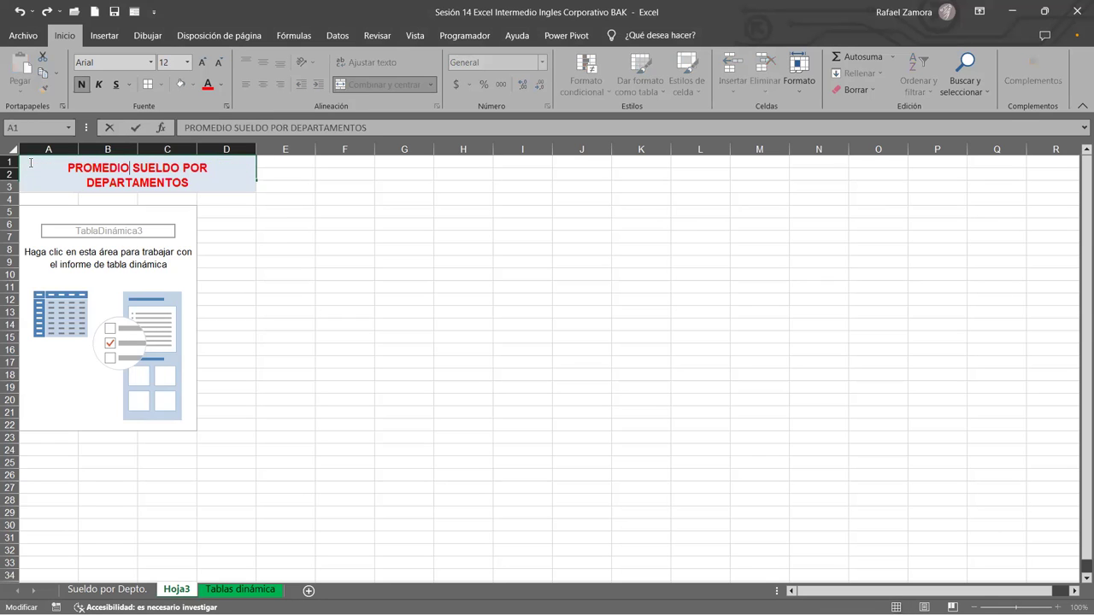
pyautogui.doubleClick(99, 183)
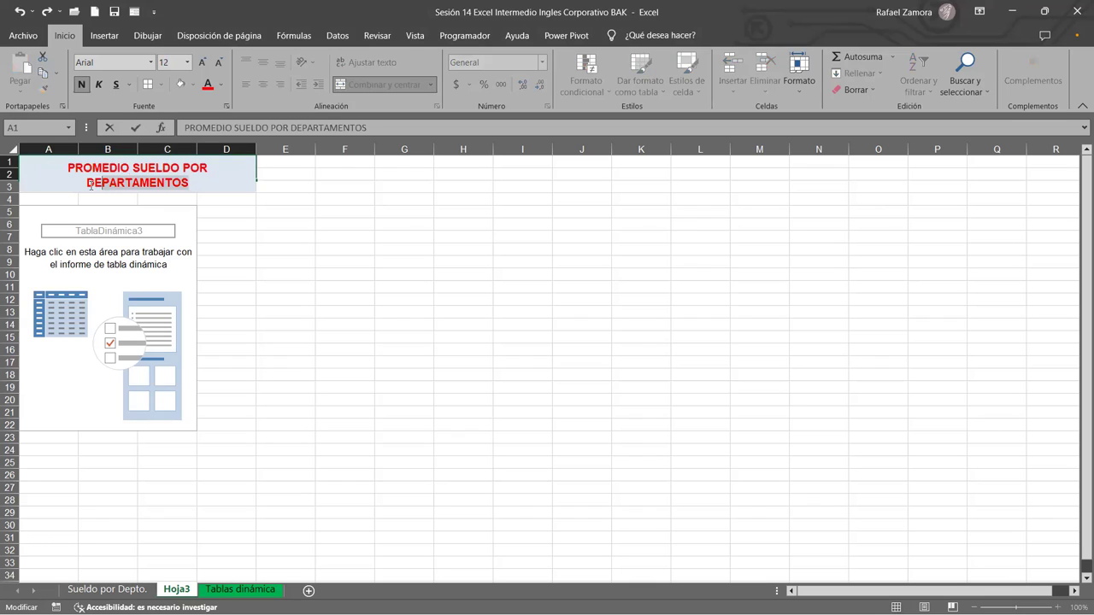
pyautogui.write('SUCU')
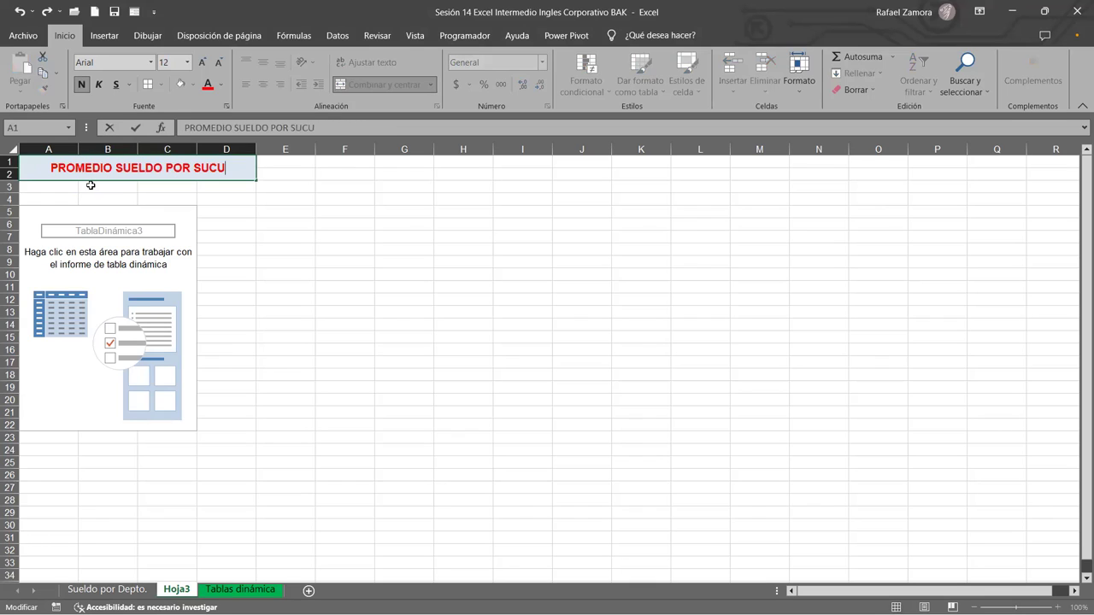
pyautogui.write('RSAL')
pyautogui.click(324, 322)
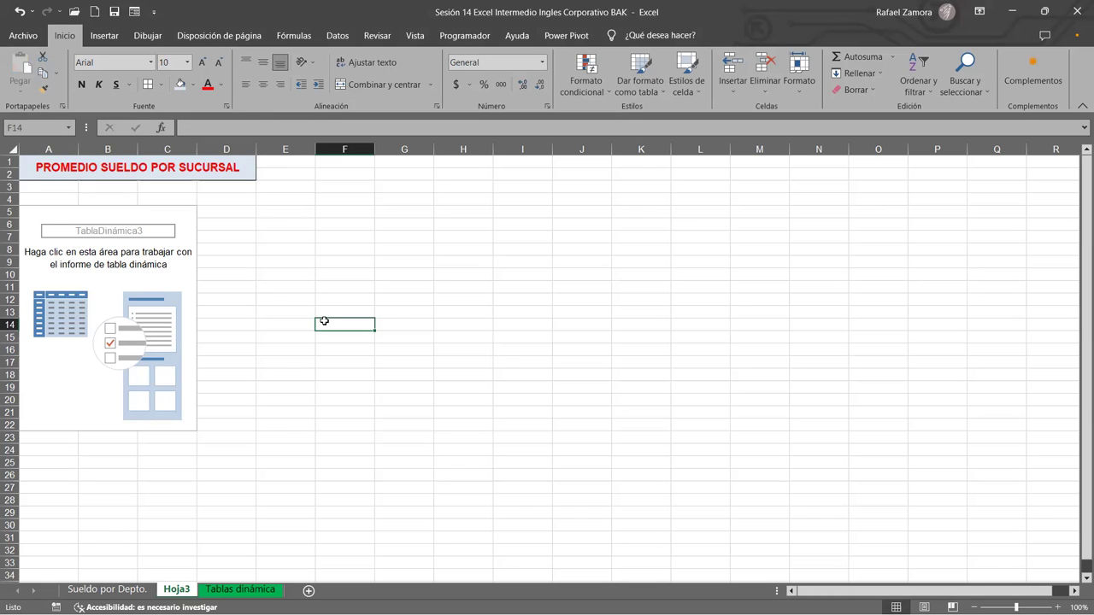
pyautogui.click(289, 246)
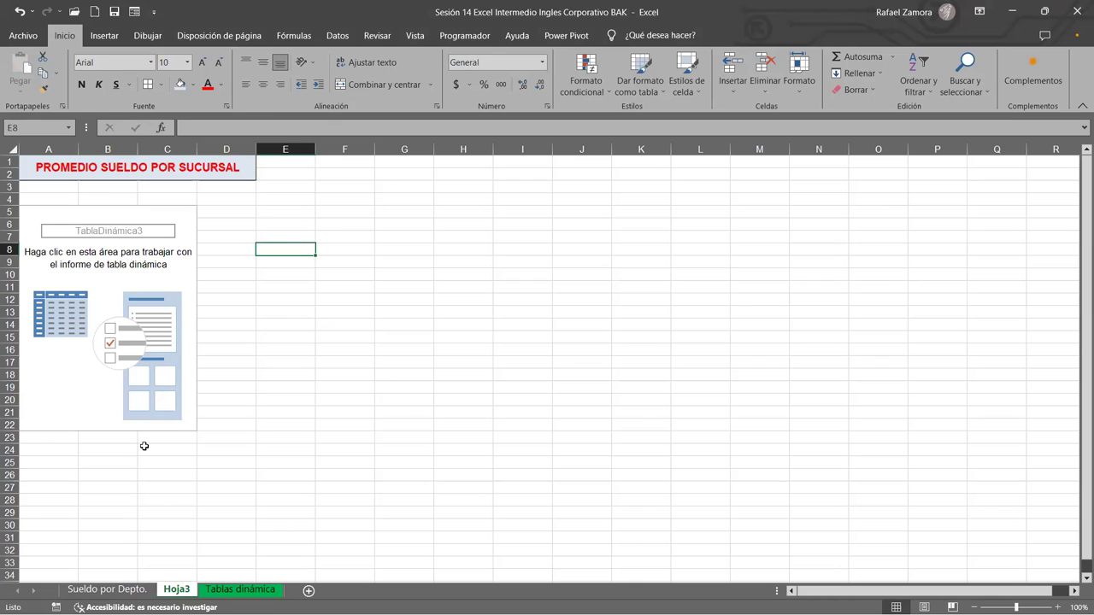
pyautogui.click(154, 328)
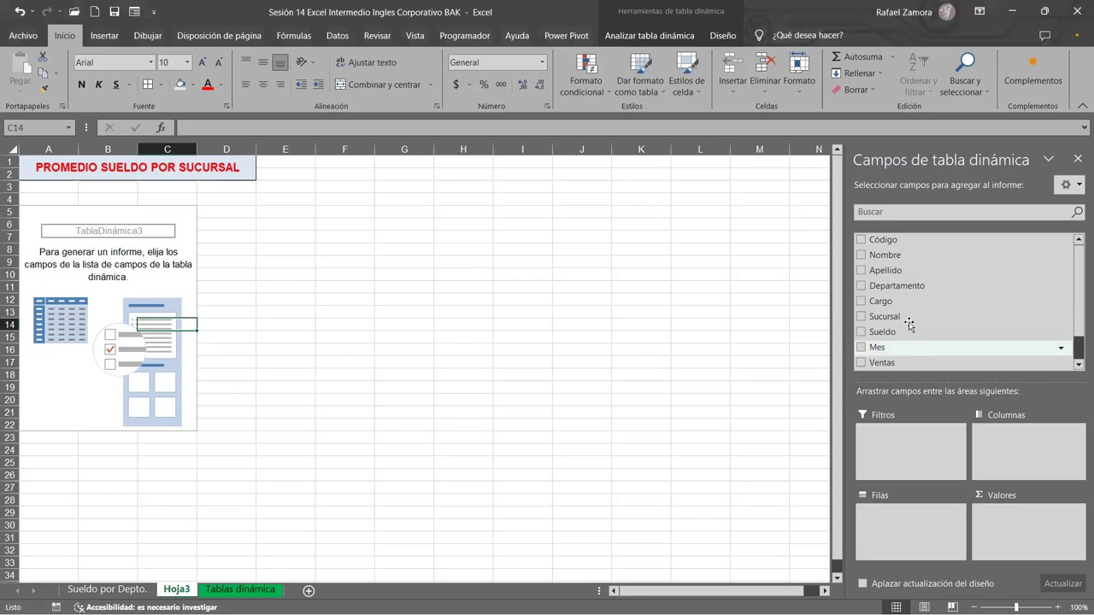
# Sum Sueldo by Sucursal in the Hoja3 pivot: Centro 11257 through Sur 12352, total 69502.
pyautogui.moveTo(880, 323); pyautogui.dragTo(911, 528)
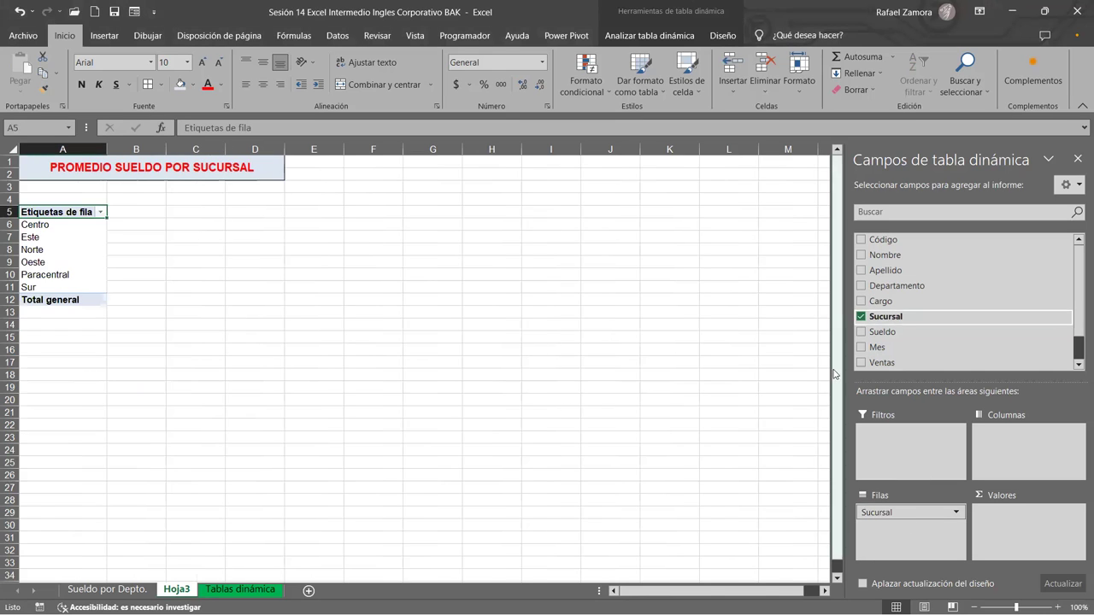
pyautogui.moveTo(884, 332); pyautogui.dragTo(1018, 530)
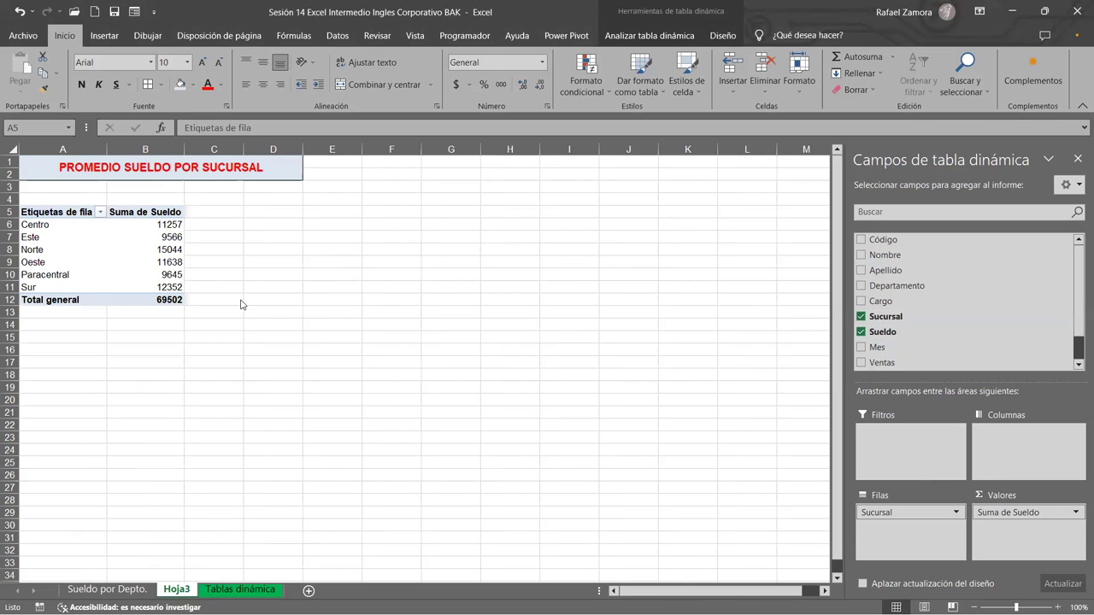
pyautogui.click(161, 252)
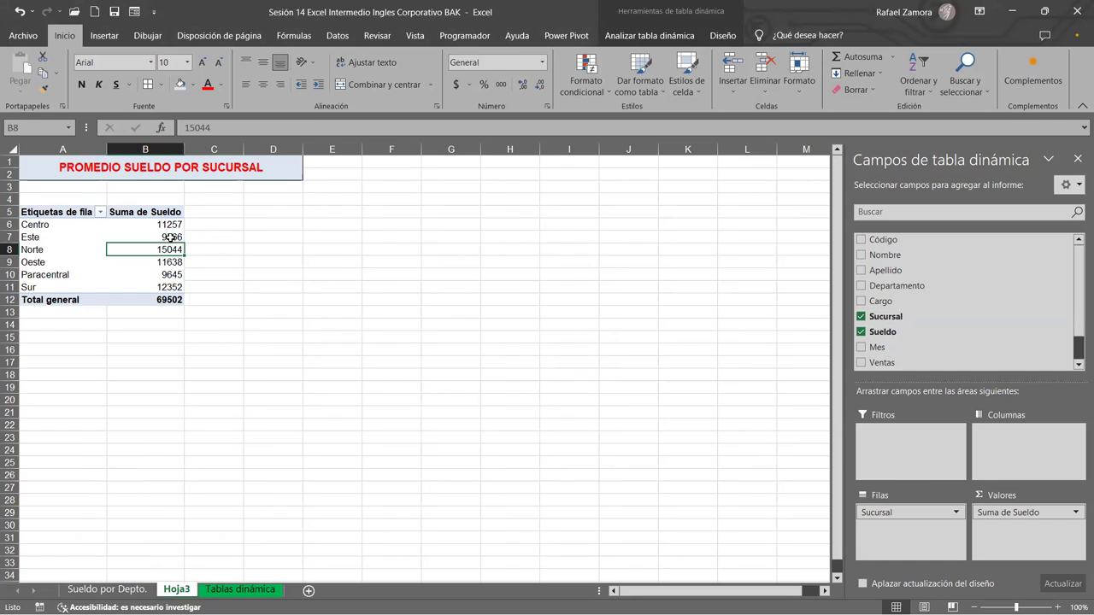
pyautogui.moveTo(170, 240)
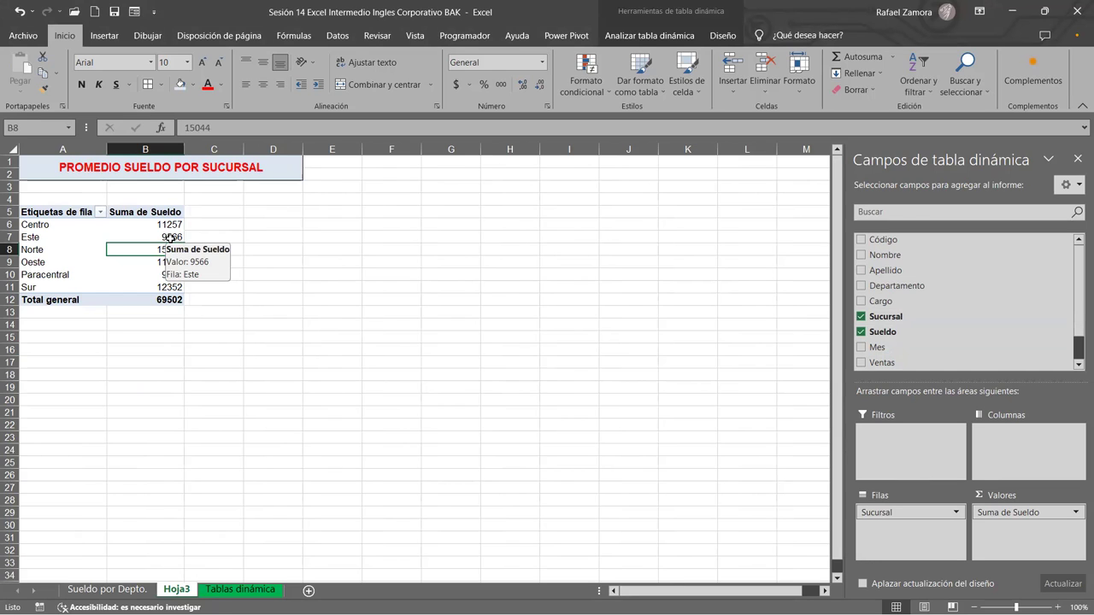
pyautogui.click(170, 240)
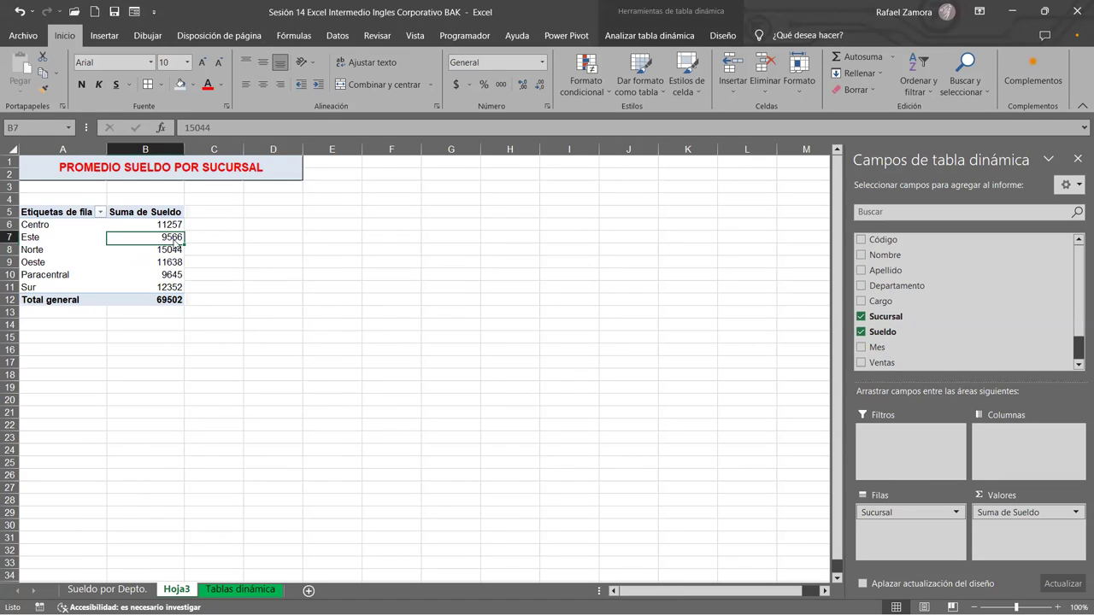
# Format the pivot's Sueldo values as accounting currency with the dollar sign.
pyautogui.rightClick(172, 241)
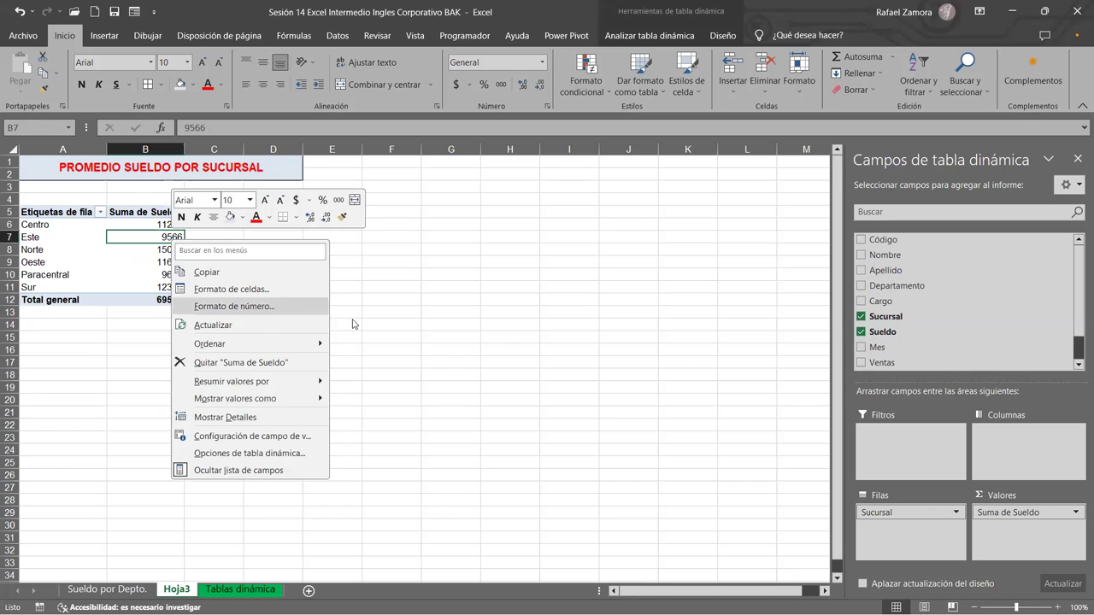
pyautogui.click(256, 306)
pyautogui.click(109, 217)
pyautogui.click(351, 463)
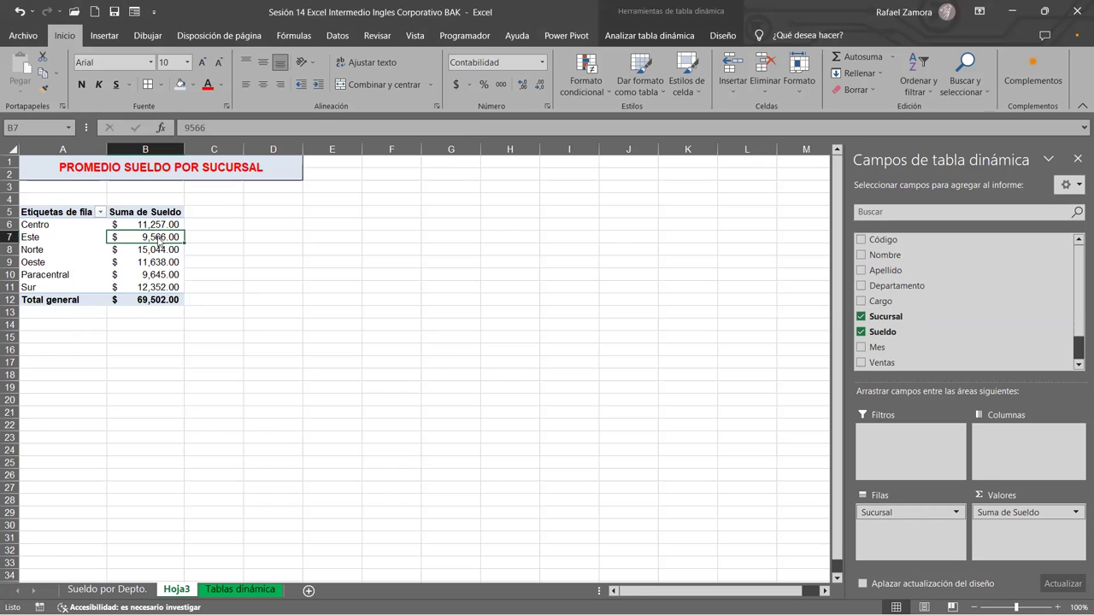
# Summarize Sueldo by average per branch (Centro $489.43 to Sur $494.08) and open the pivot style options.
pyautogui.rightClick(158, 242)
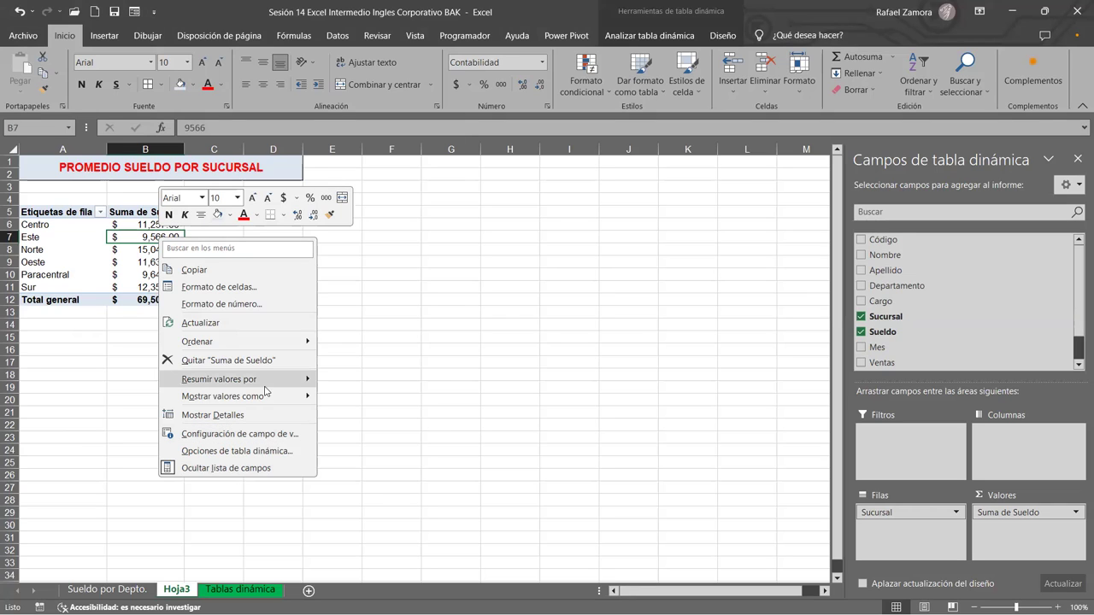
pyautogui.moveTo(264, 387)
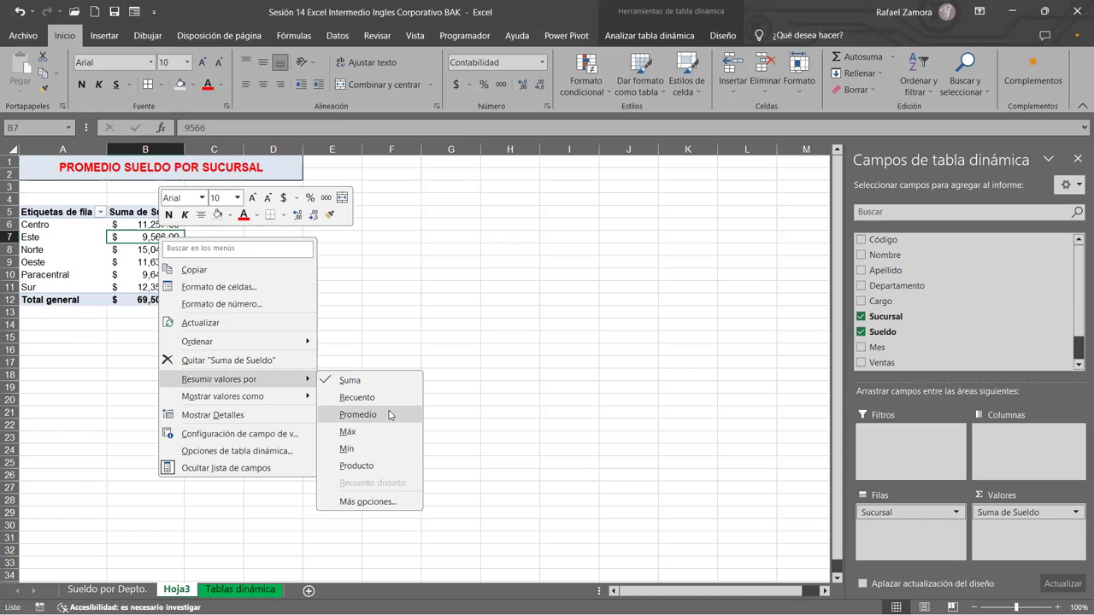
pyautogui.click(358, 415)
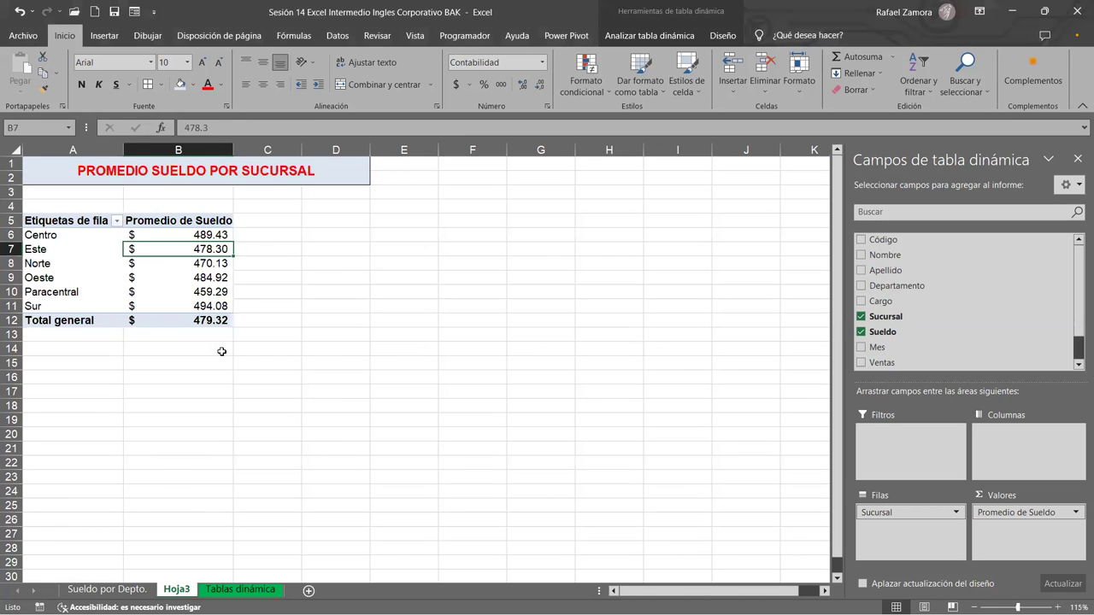
pyautogui.scroll(2, 226, 355)
pyautogui.press('Down')
pyautogui.press('Down')
pyautogui.press('Down')
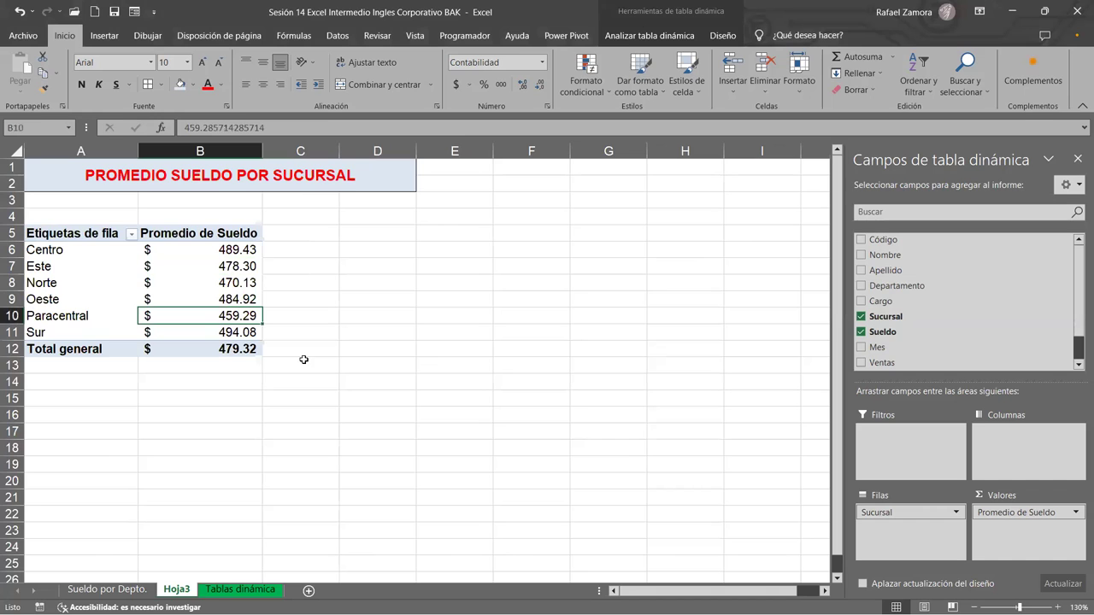
pyautogui.click(723, 38)
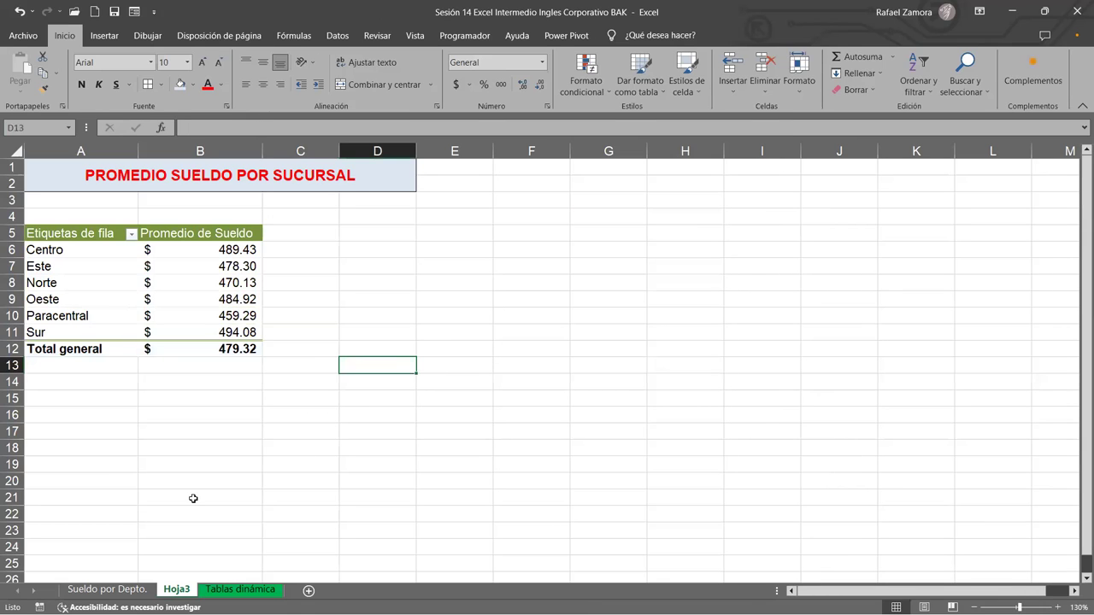
pyautogui.click(108, 590)
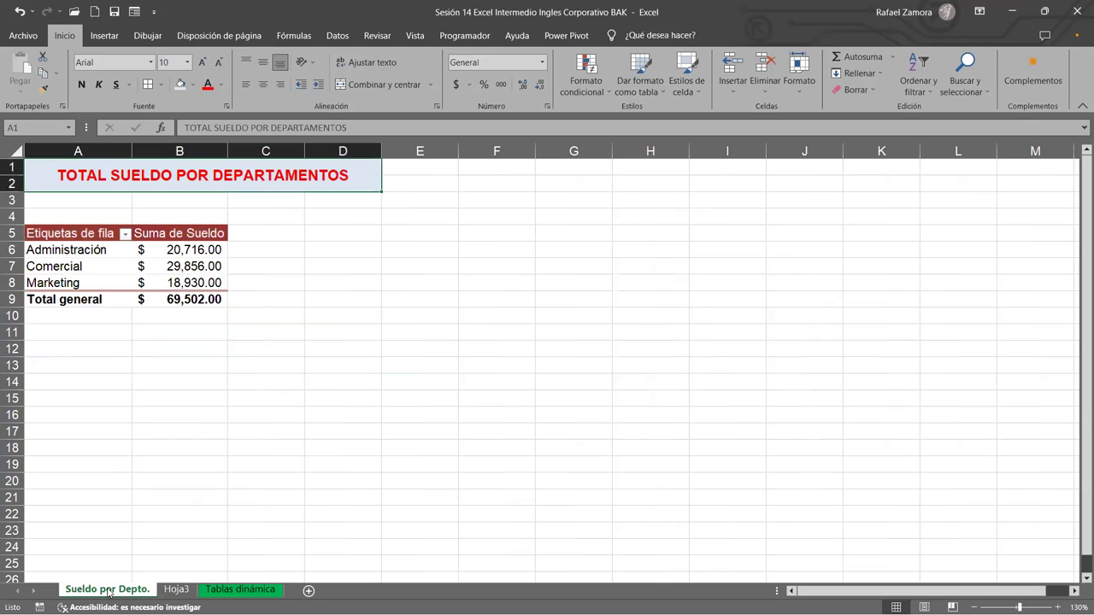
pyautogui.click(146, 253)
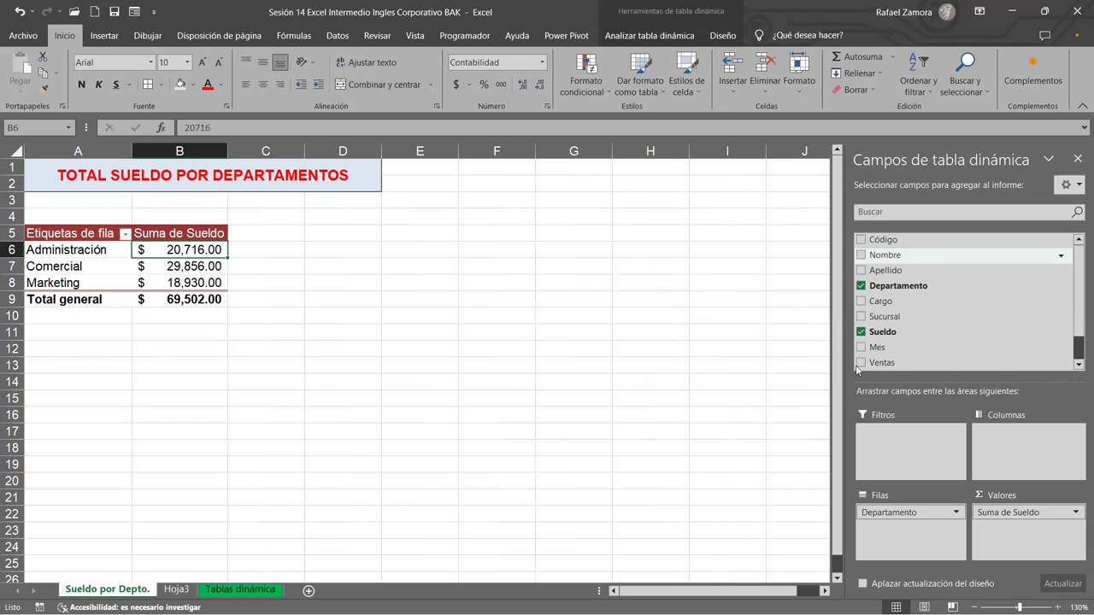
pyautogui.click(183, 590)
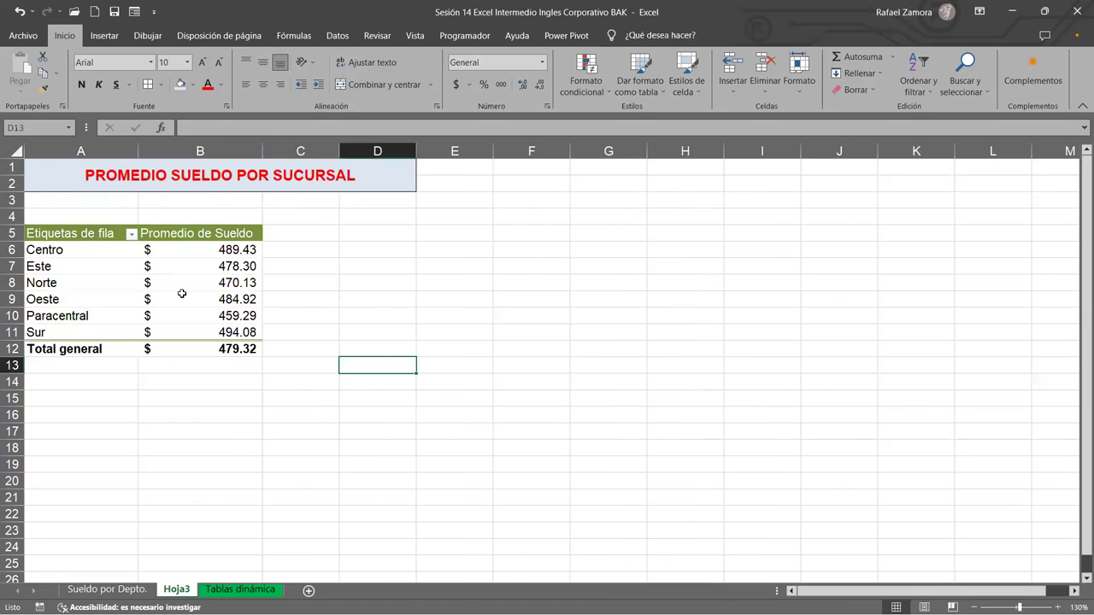
pyautogui.click(182, 293)
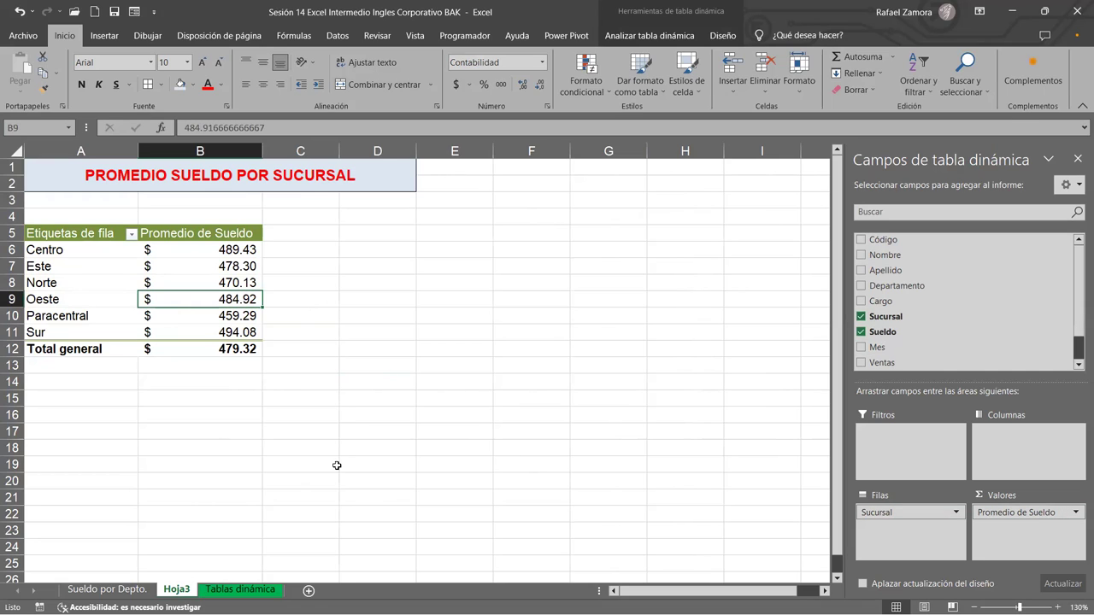
# Rename the Hoja3 sheet tab to 'Prom. sueldo sucursal'.
pyautogui.doubleClick(186, 590)
pyautogui.write('pROM')
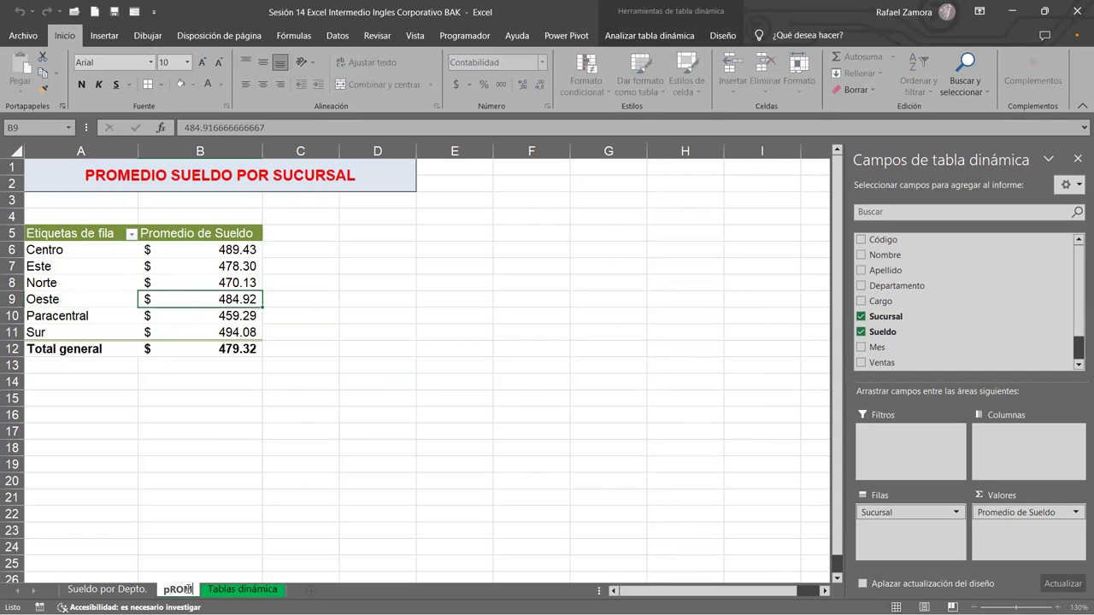
pyautogui.write('p')
pyautogui.press('BackSpace')
pyautogui.write('Prom')
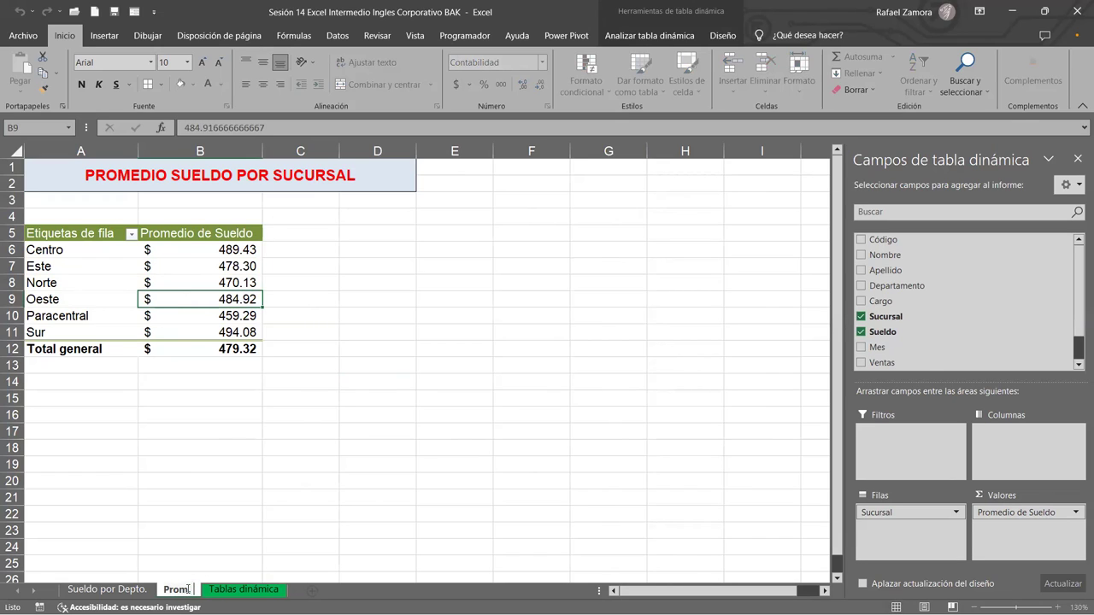
pyautogui.write('. sueldo')
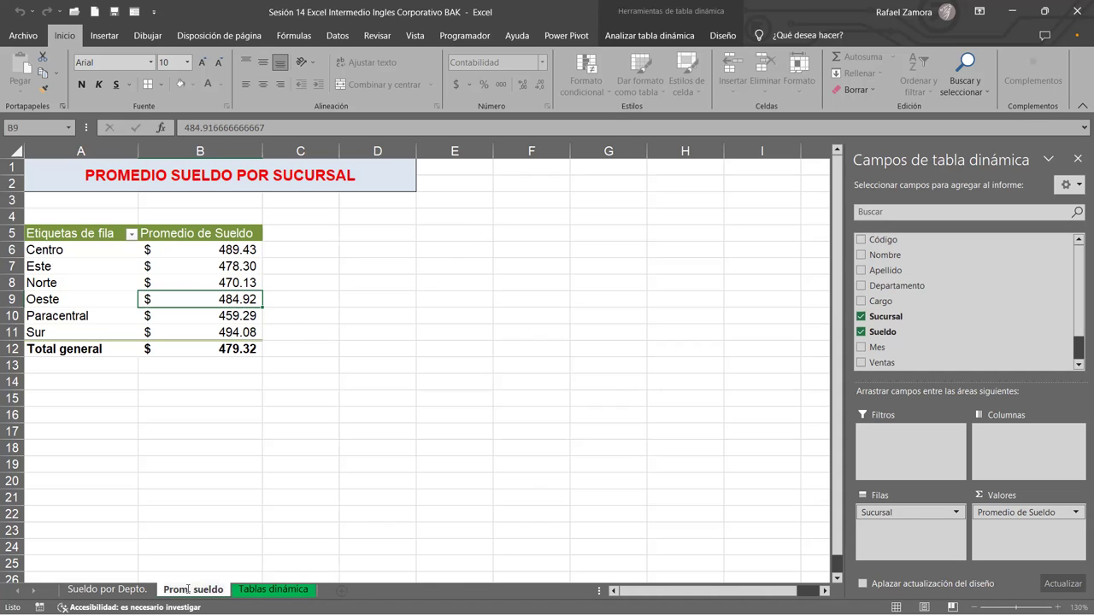
pyautogui.write('Suc.')
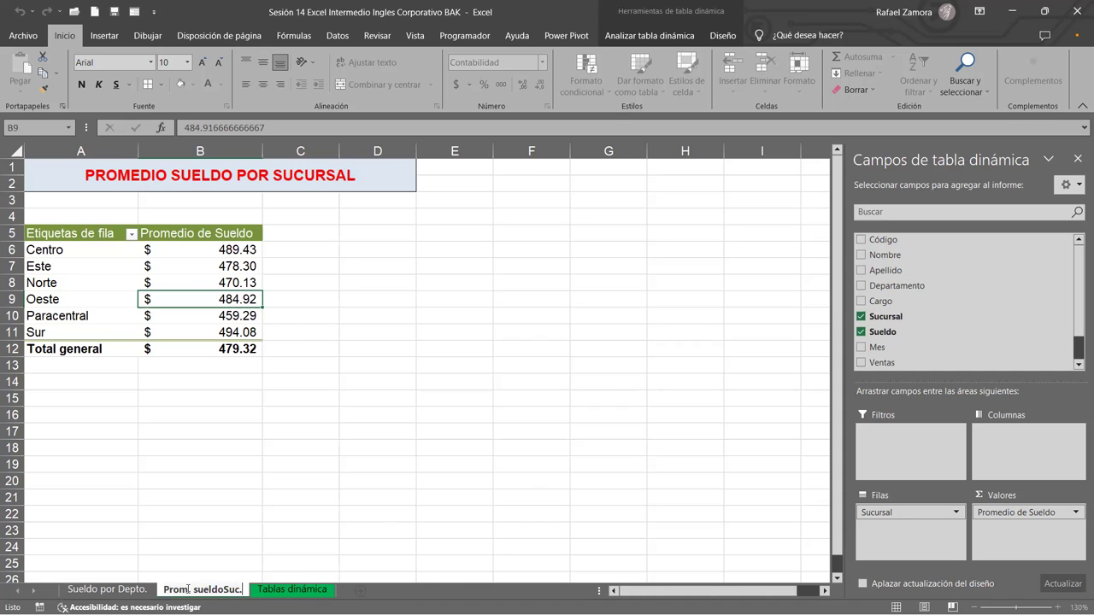
pyautogui.press('BackSpace')
pyautogui.press('BackSpace')
pyautogui.press('BackSpace')
pyautogui.press('BackSpace')
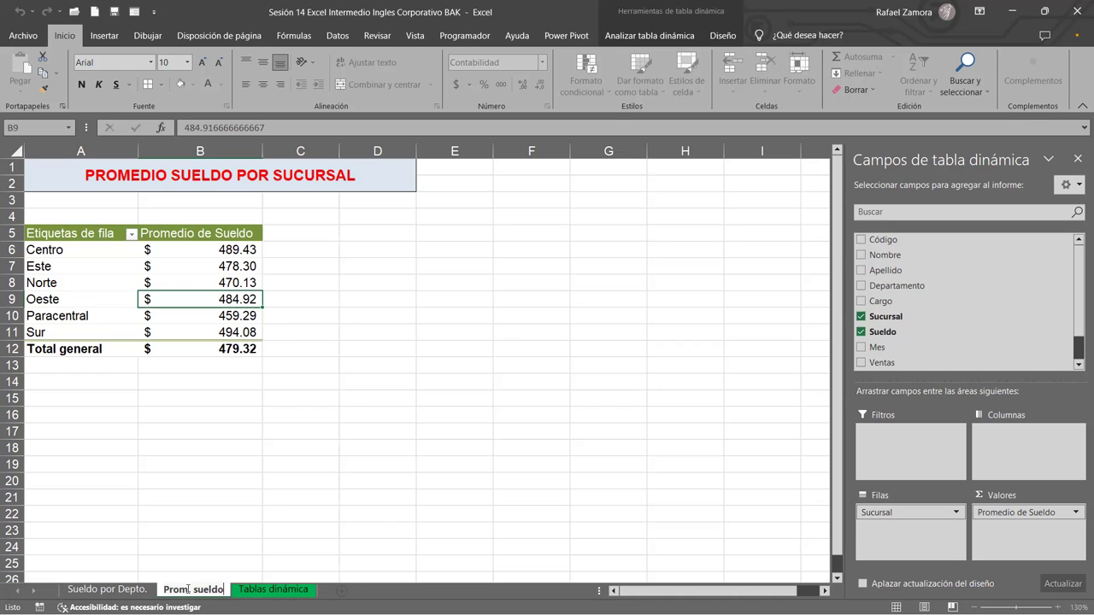
pyautogui.write(' sucursal')
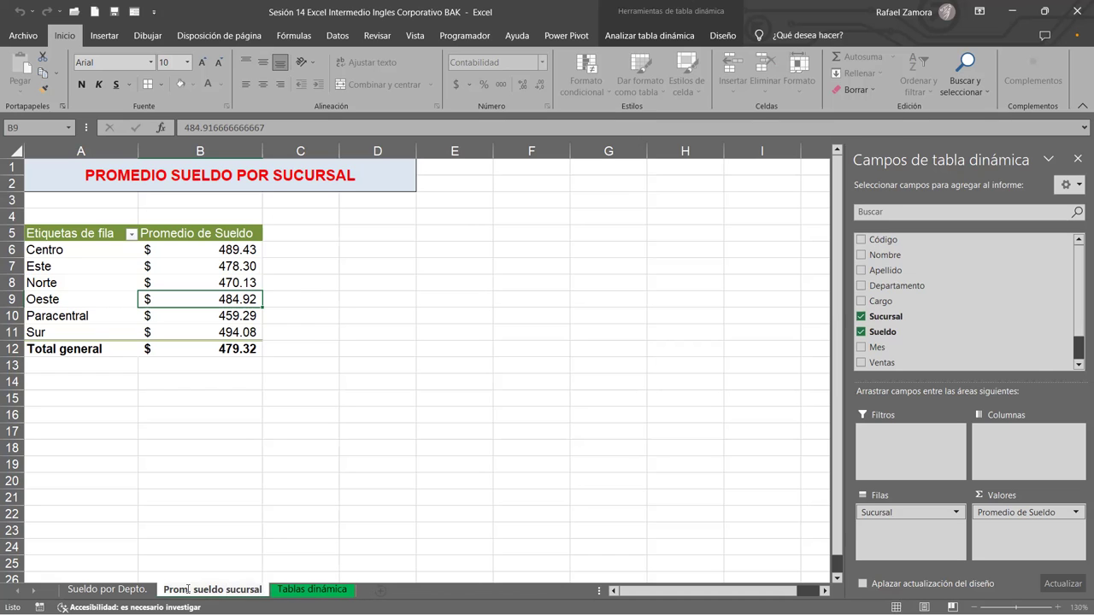
pyautogui.click(243, 505)
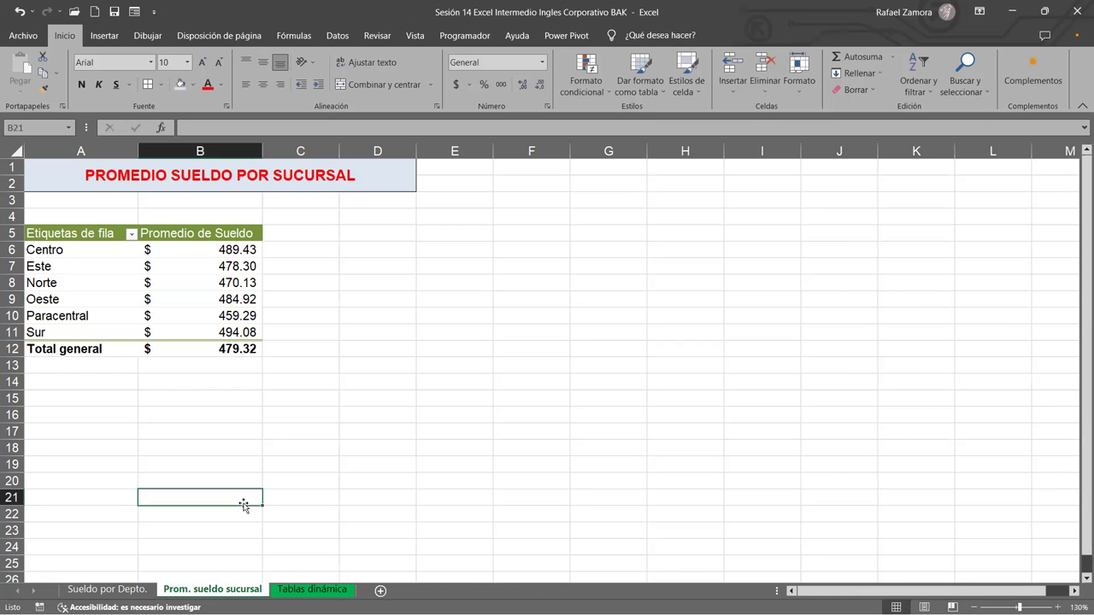
pyautogui.click(191, 297)
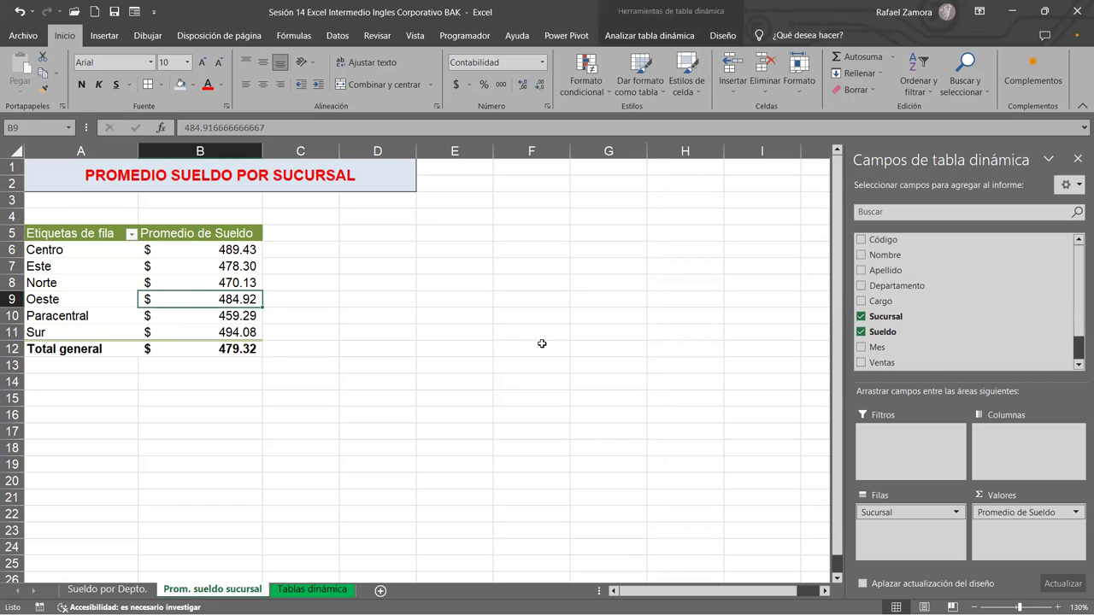
pyautogui.moveTo(231, 268)
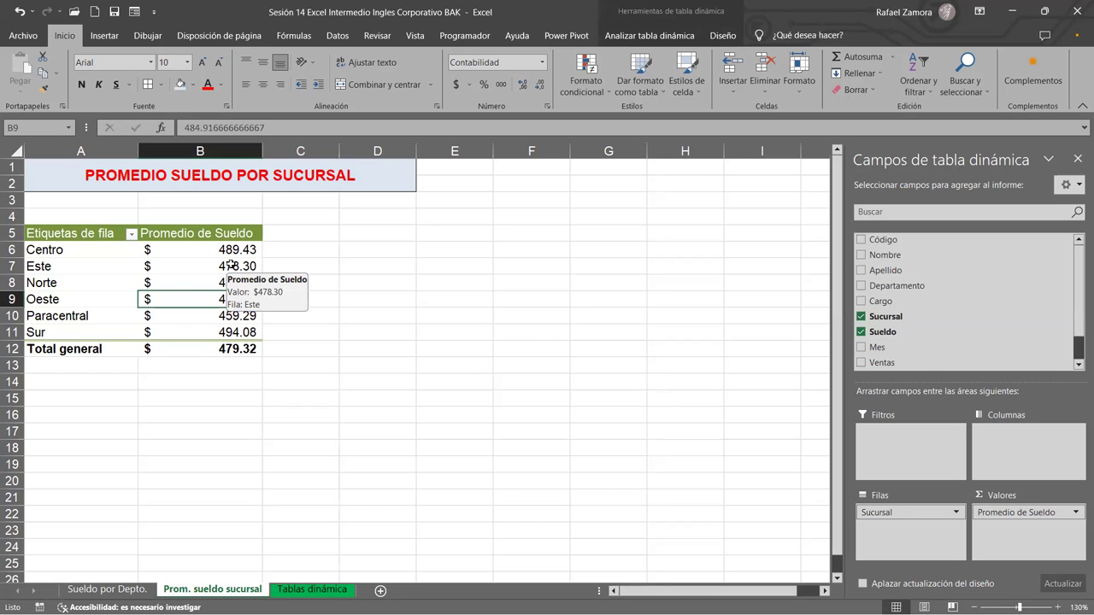
pyautogui.click(231, 266)
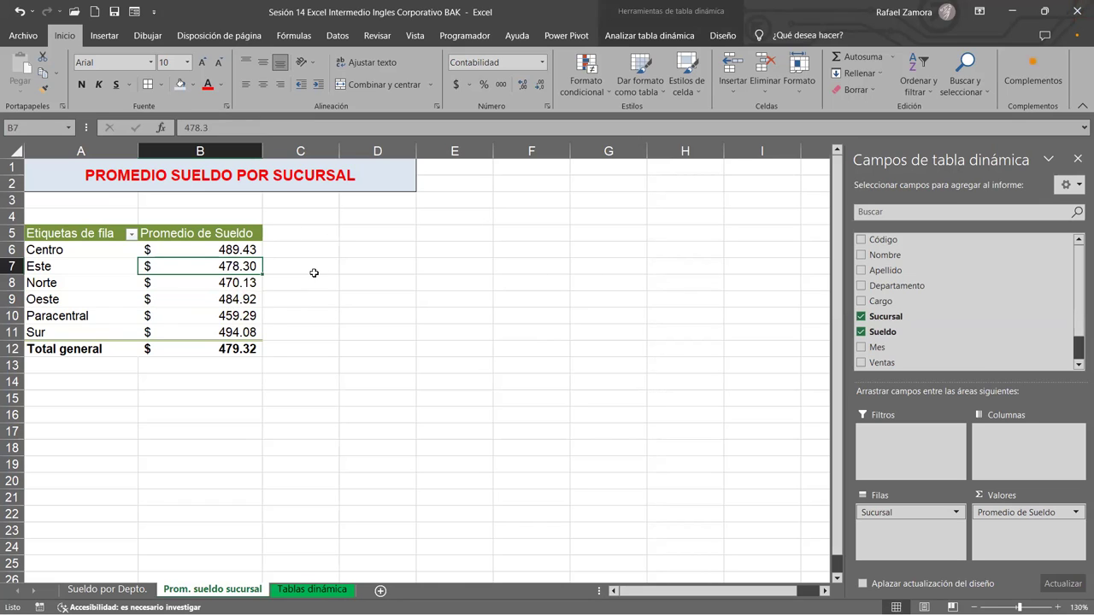
pyautogui.rightClick(242, 265)
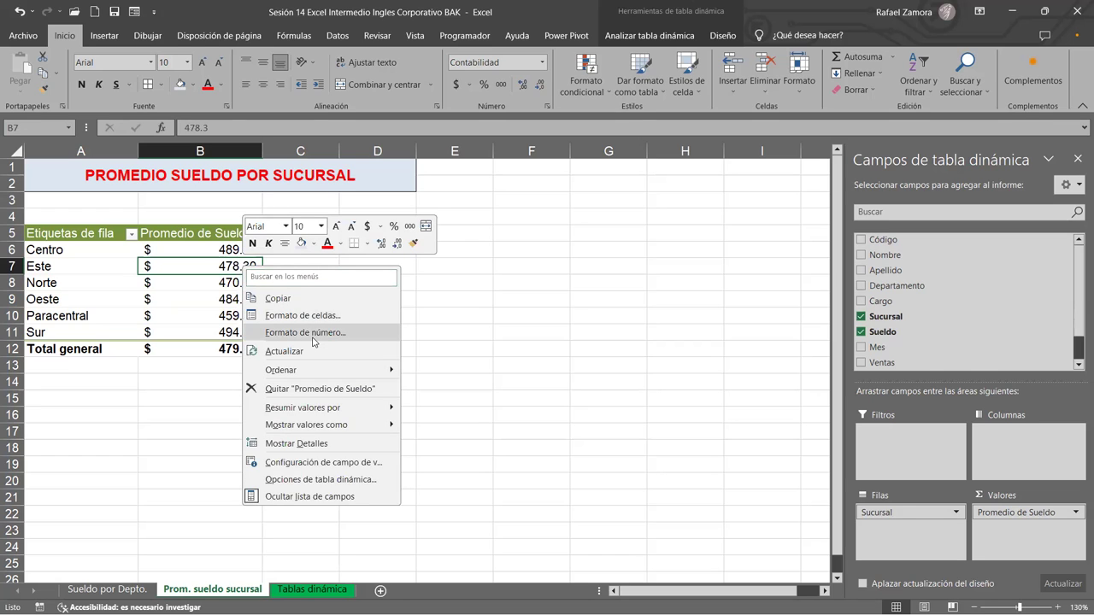
pyautogui.click(305, 332)
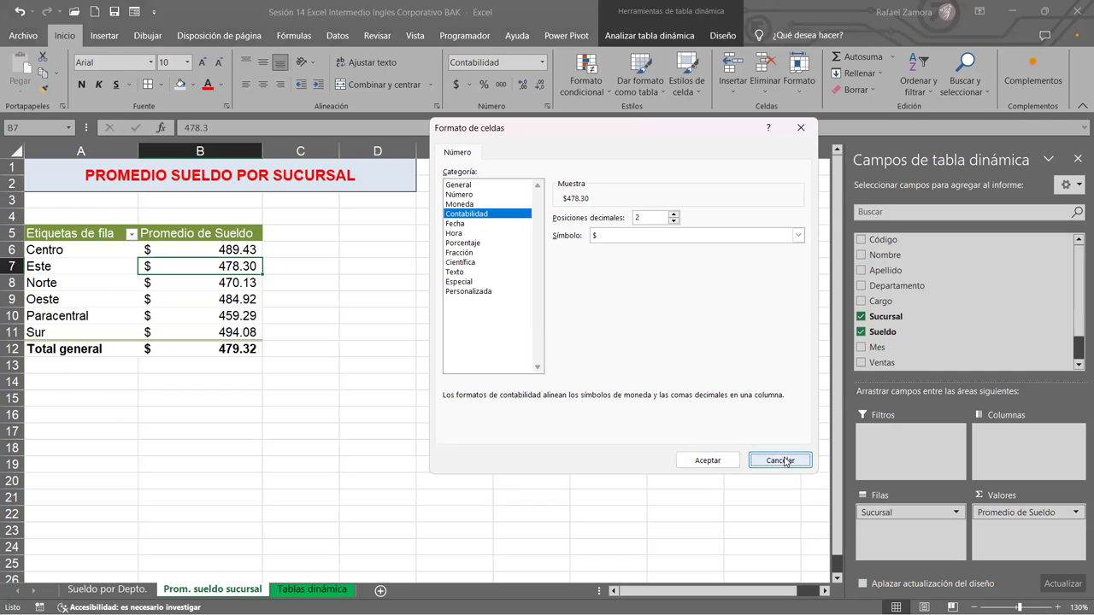
pyautogui.click(784, 462)
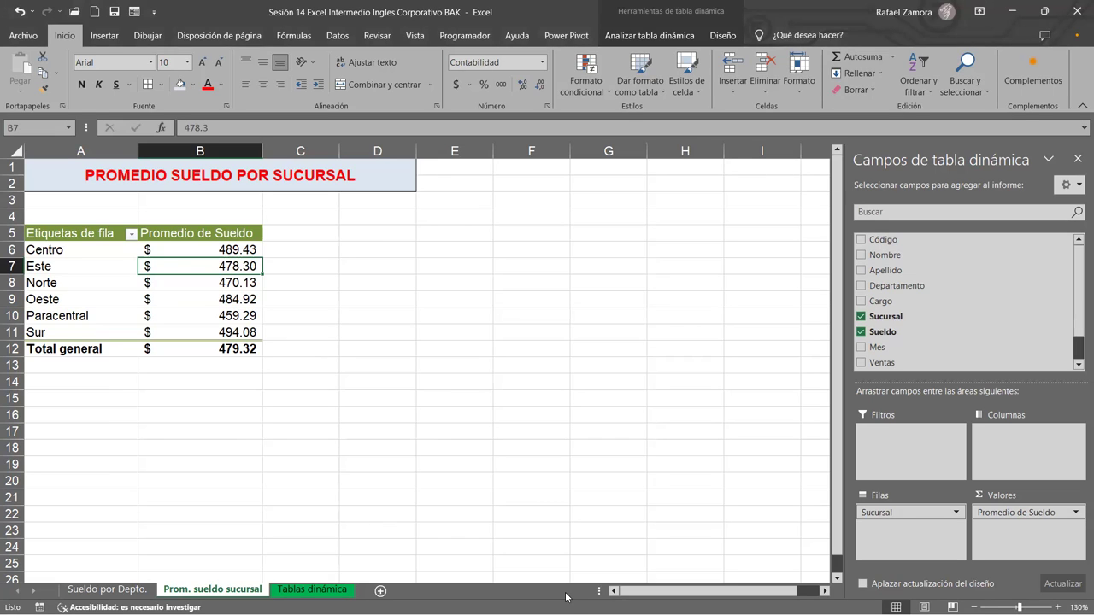
pyautogui.click(1075, 513)
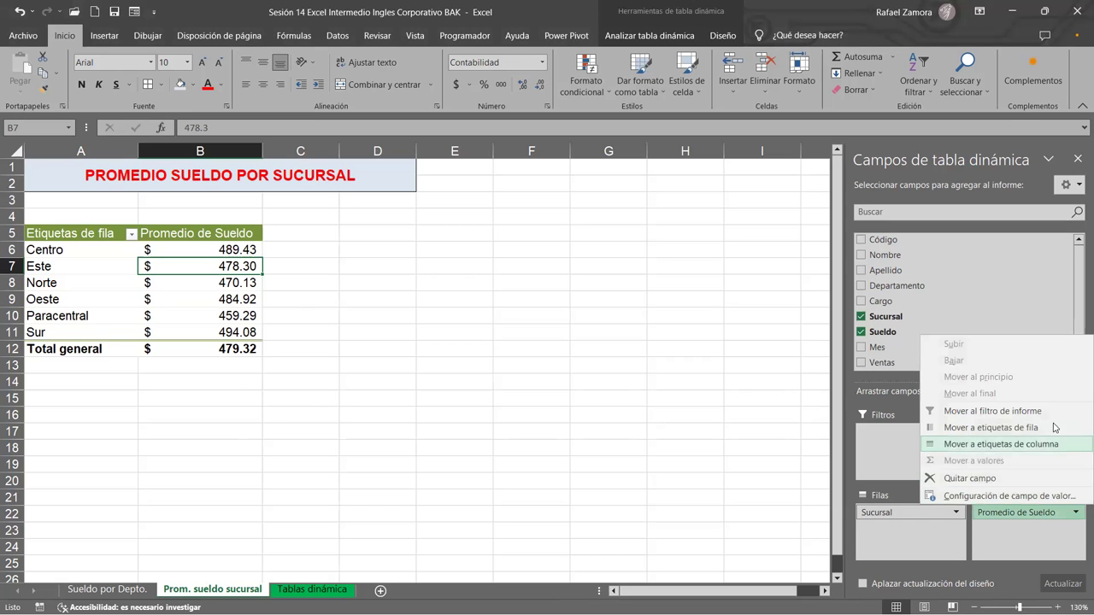
pyautogui.click(655, 367)
pyautogui.click(243, 278)
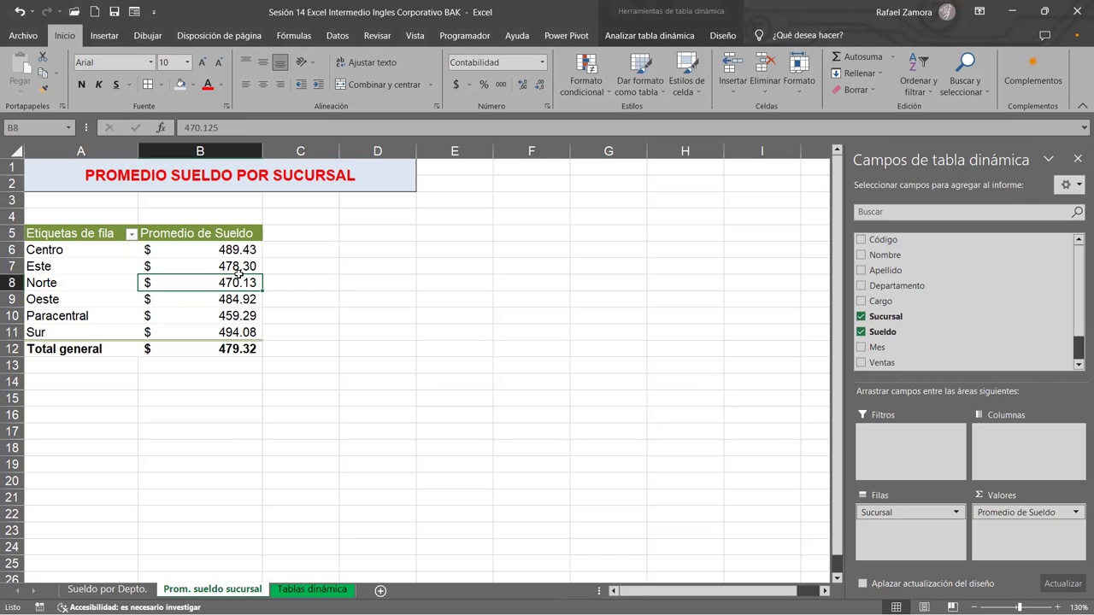
pyautogui.rightClick(236, 278)
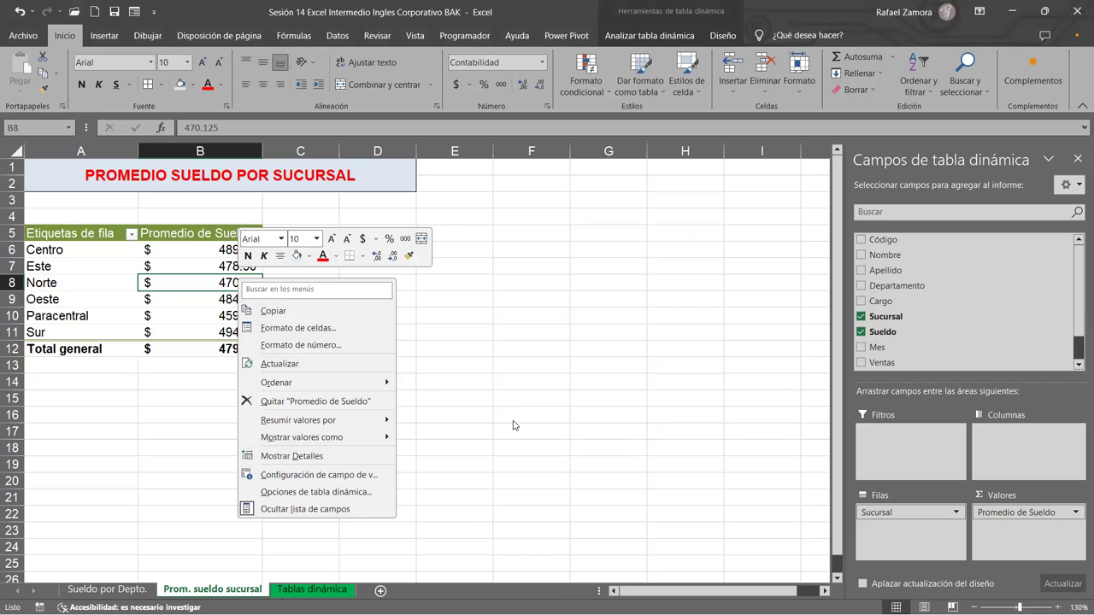
pyautogui.click(228, 280)
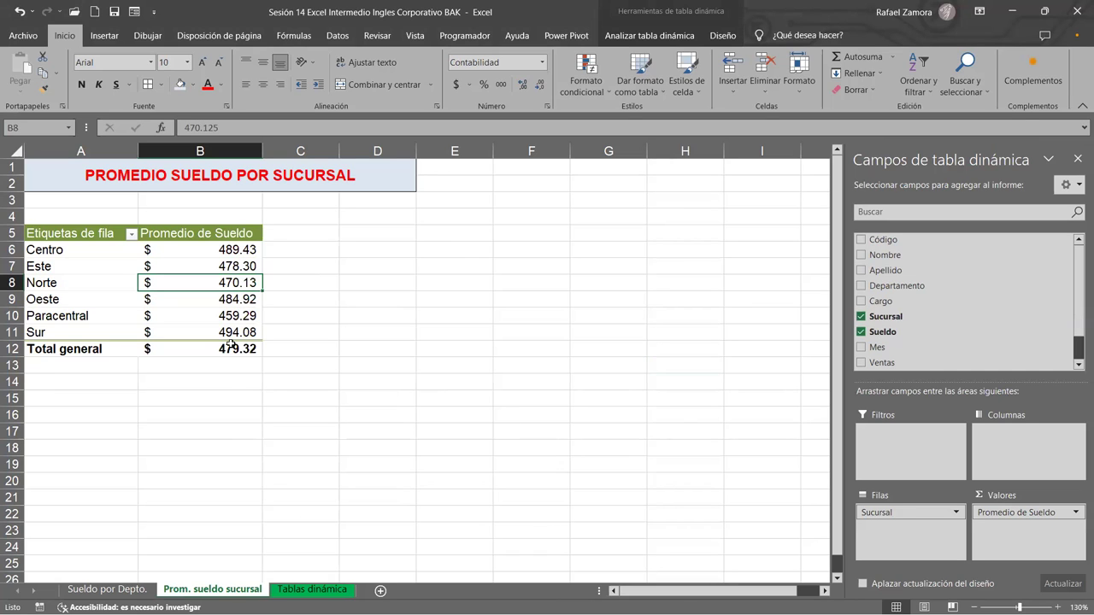
pyautogui.click(214, 251)
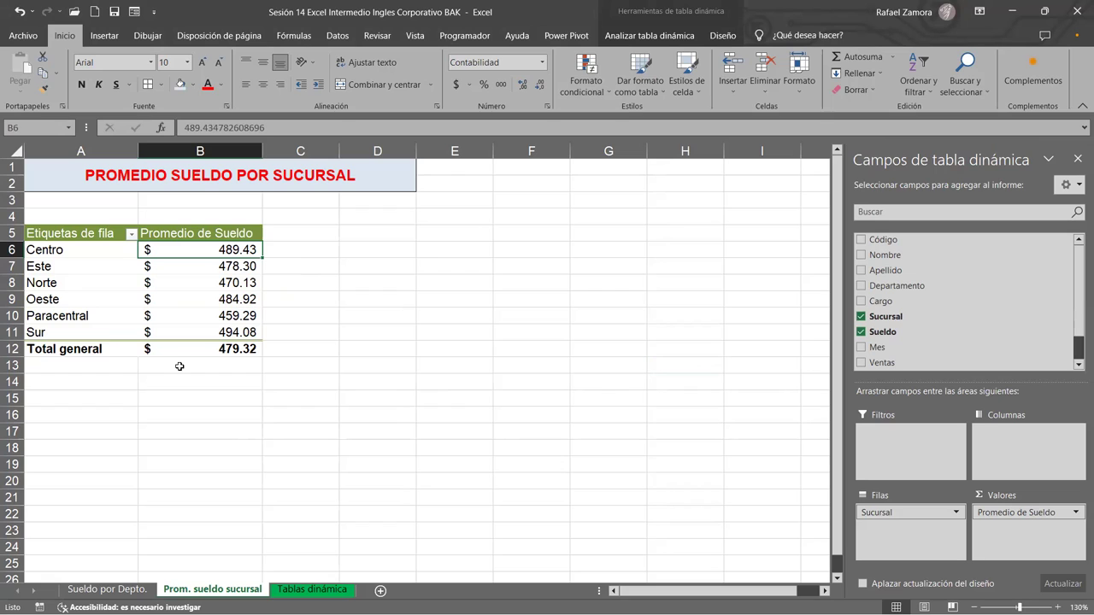
pyautogui.moveTo(224, 330)
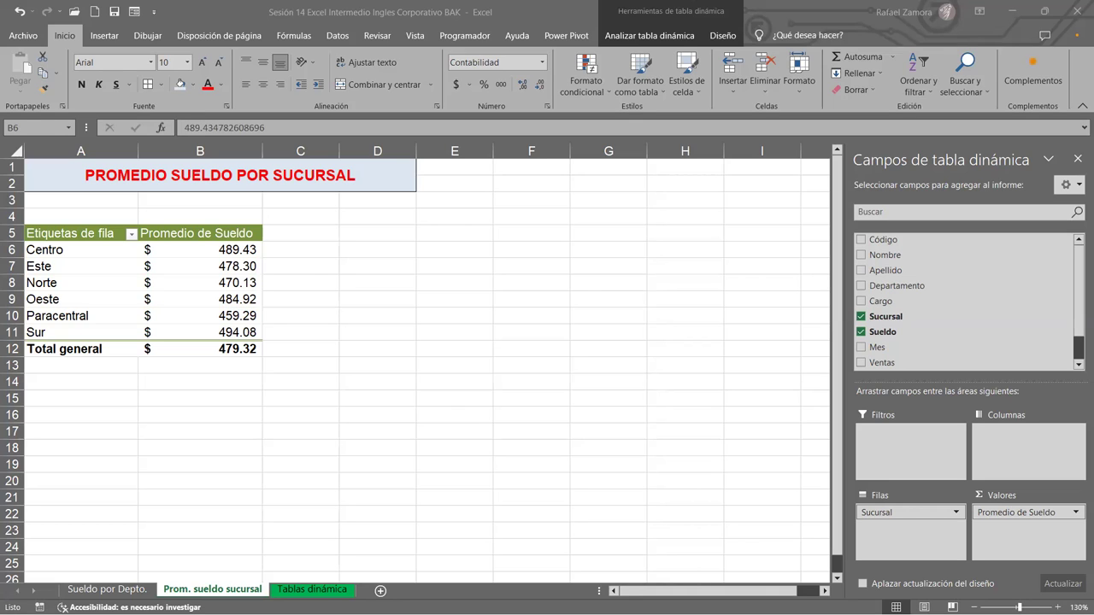
# Create a pivot table from the Tablas dinámica data on a new sheet, with rows inserted above it.
pyautogui.click(313, 590)
pyautogui.click(277, 364)
pyautogui.click(105, 35)
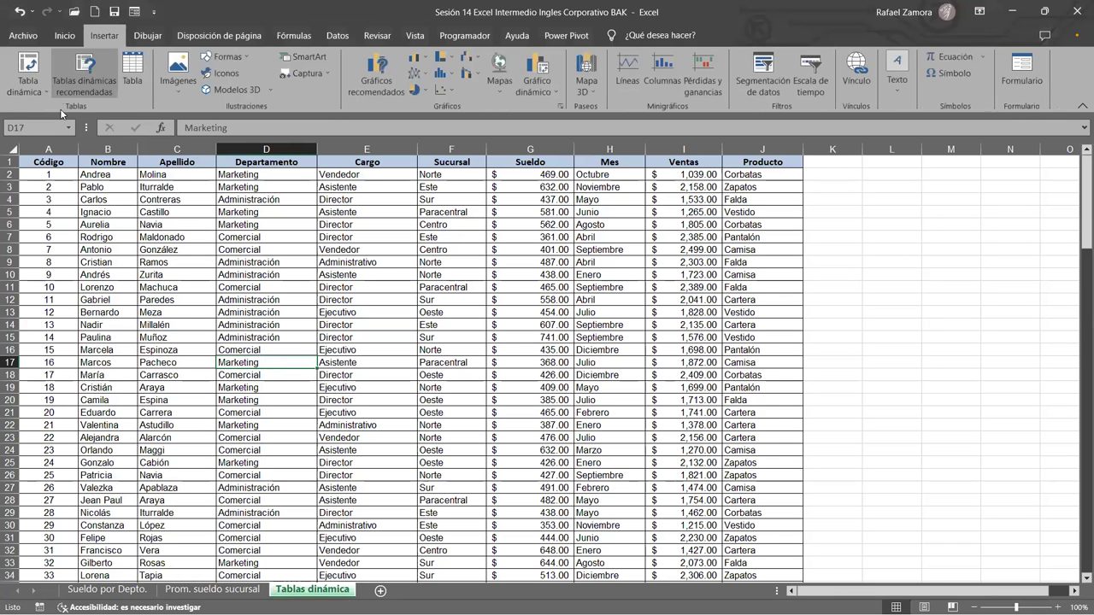
pyautogui.click(29, 66)
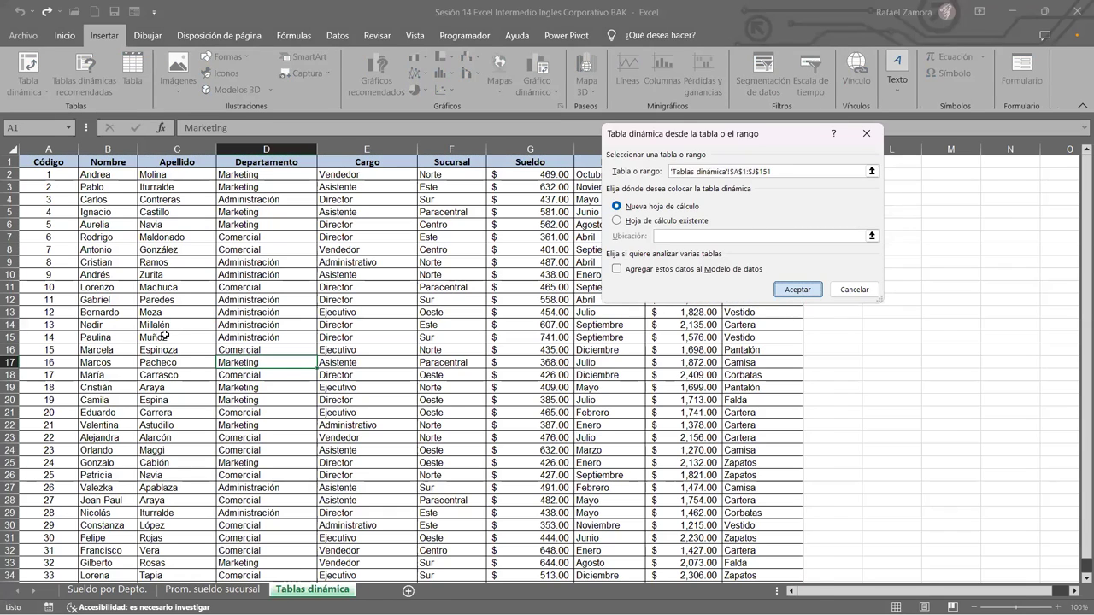
pyautogui.click(779, 293)
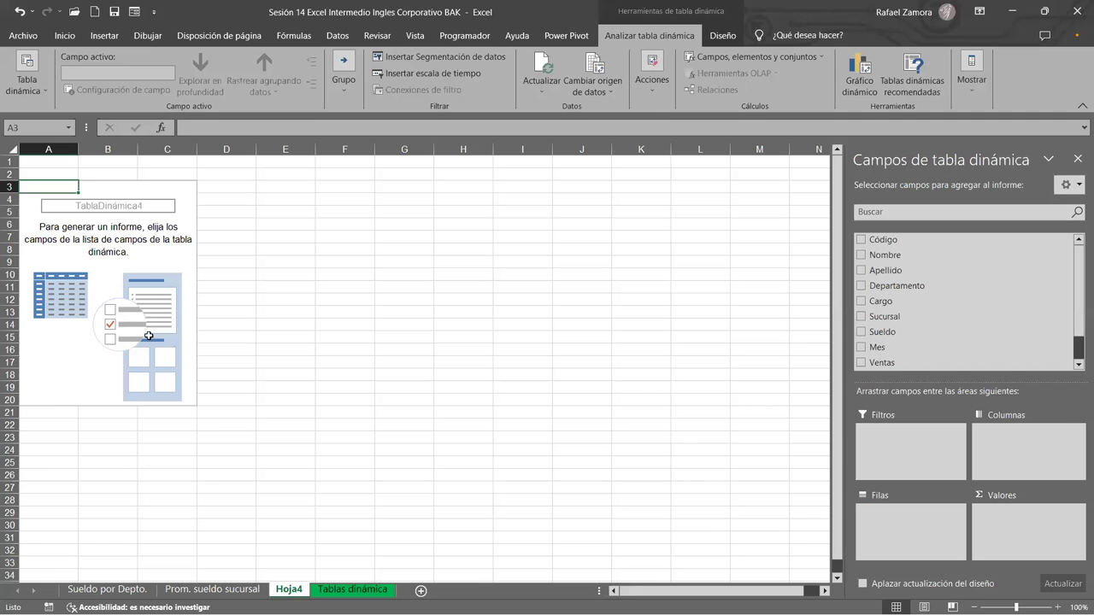
pyautogui.click(9, 185)
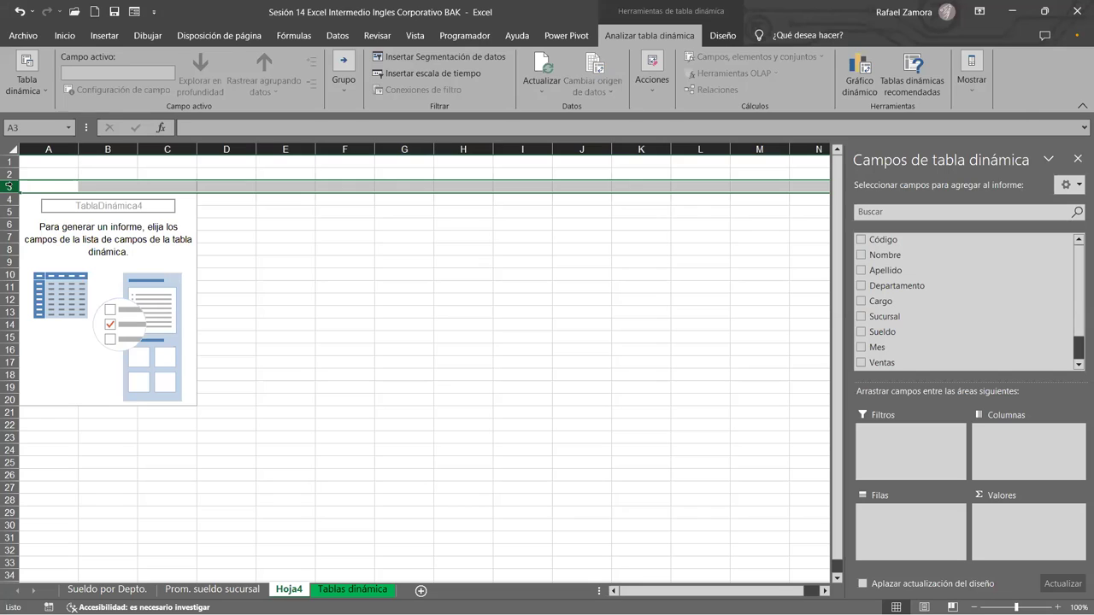
pyautogui.hotkey('ctrl', '+')
pyautogui.hotkey('ctrl', '+')
# Copy the title from Prom. sueldo sucursal A1 into Hoja4 A1.
pyautogui.click(233, 590)
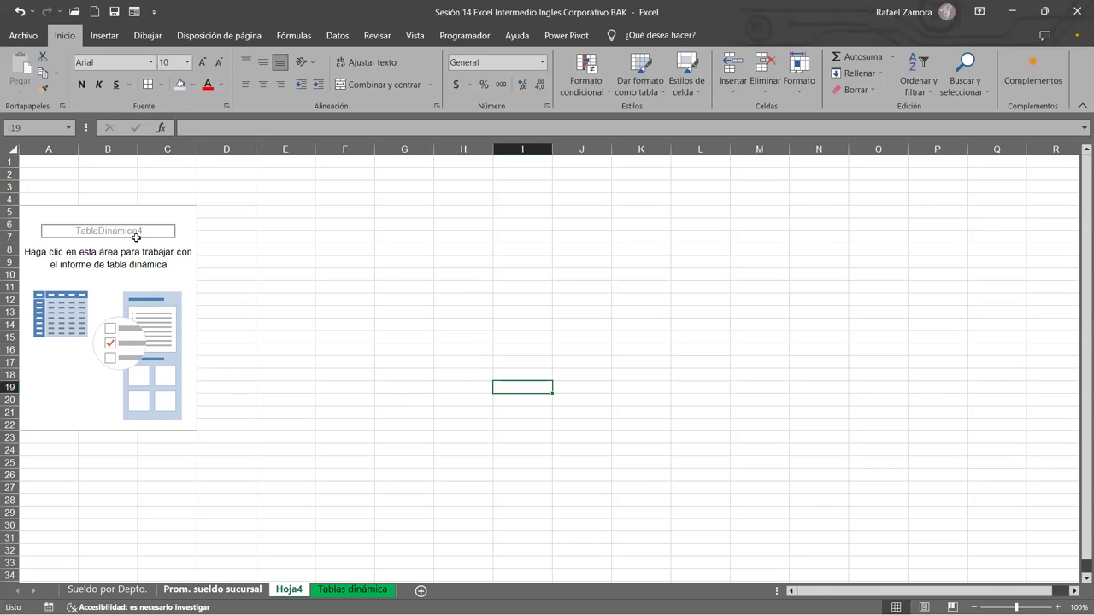
pyautogui.hotkey('ctrl', 'Home')
pyautogui.hotkey('ctrl', 'c')
pyautogui.hotkey('ctrl', 'pagedown')
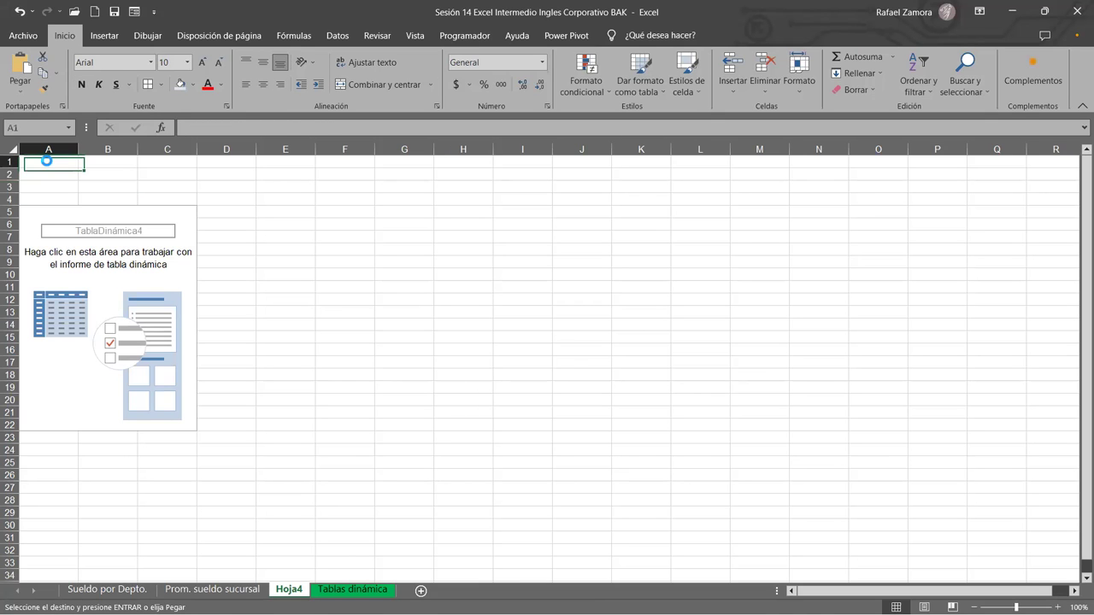
pyautogui.hotkey('ctrl', 'v')
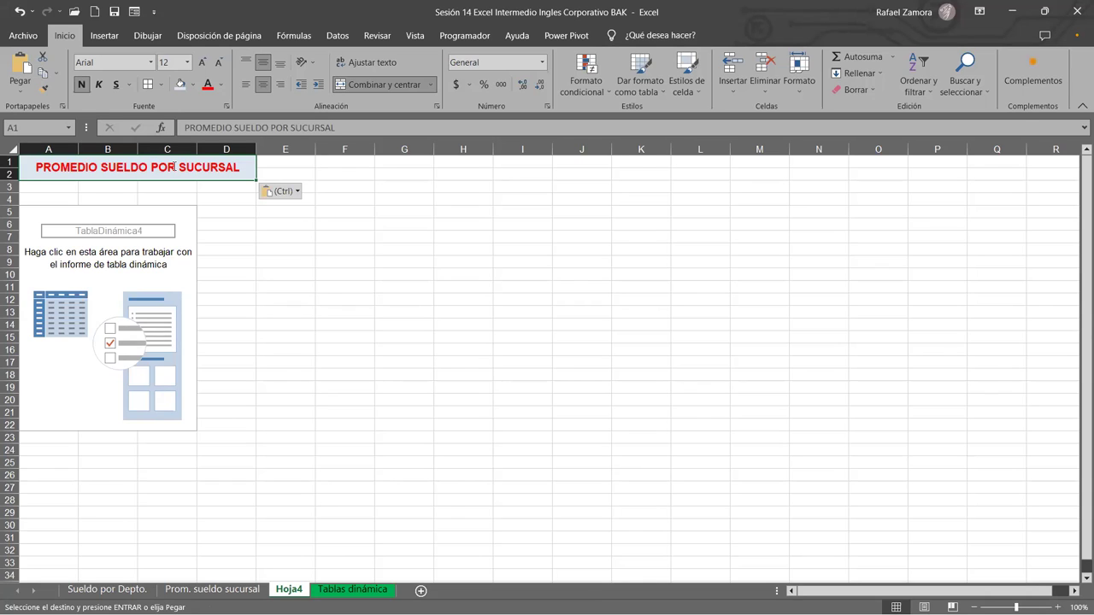
# Edit the Hoja4 title to 'CARGOS TOTALES ASIGNADOS' and show the empty pivot's field list.
pyautogui.press('F2')
pyautogui.hotkey('shift', 'Home')
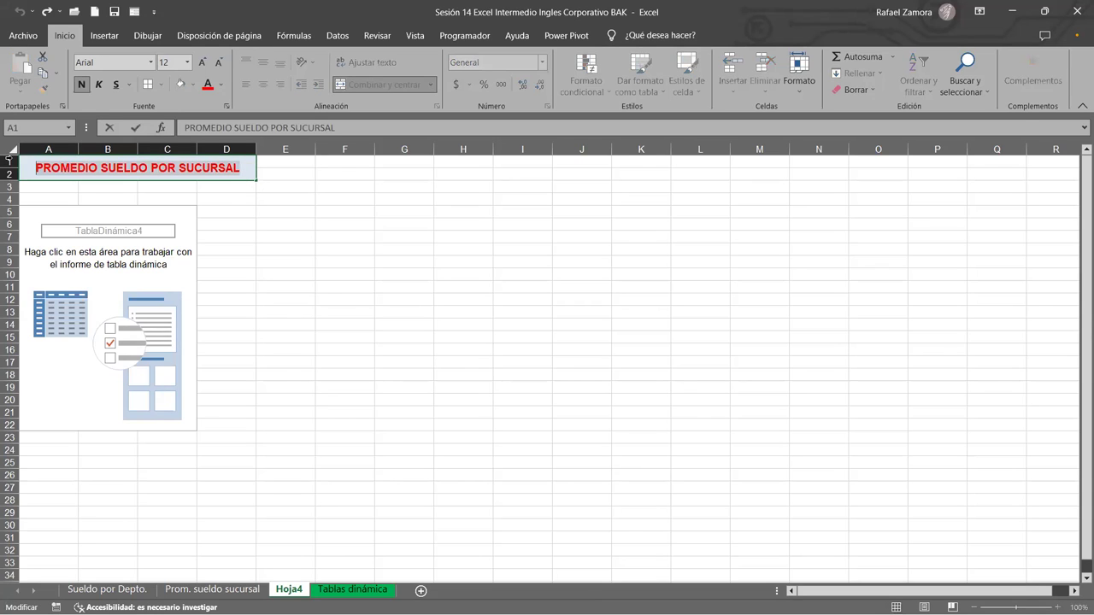
pyautogui.write('CANT')
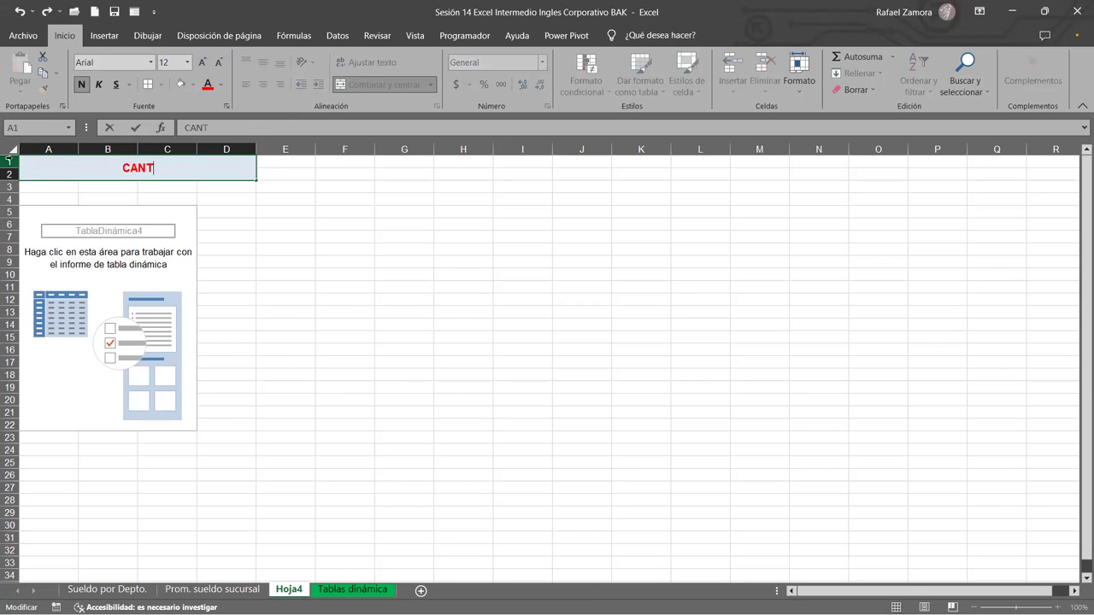
pyautogui.write('IDAD CARGOS ASIGNA')
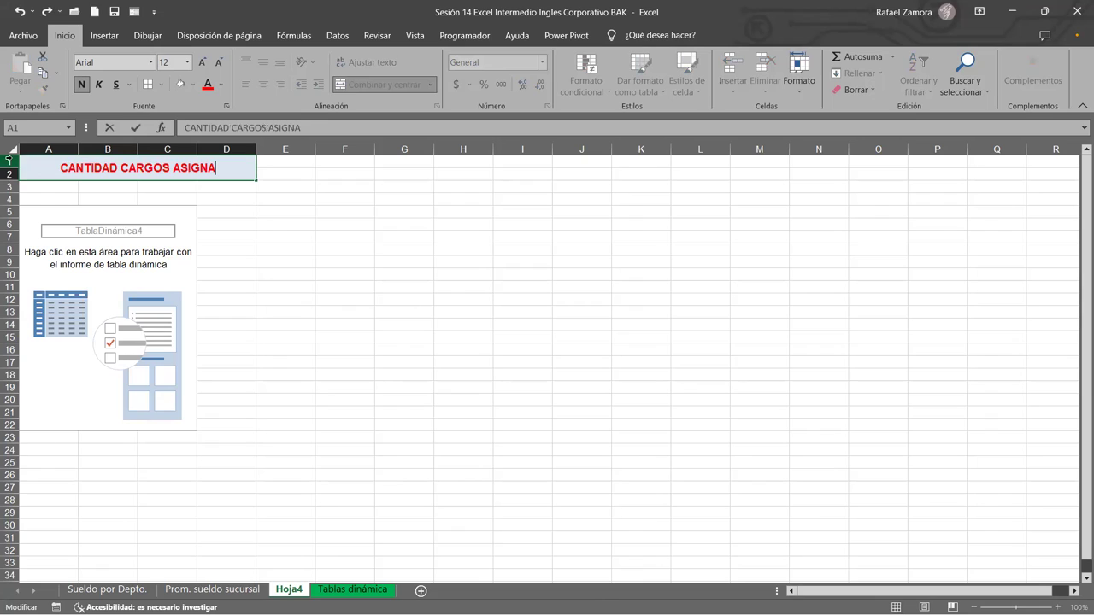
pyautogui.write('DOS')
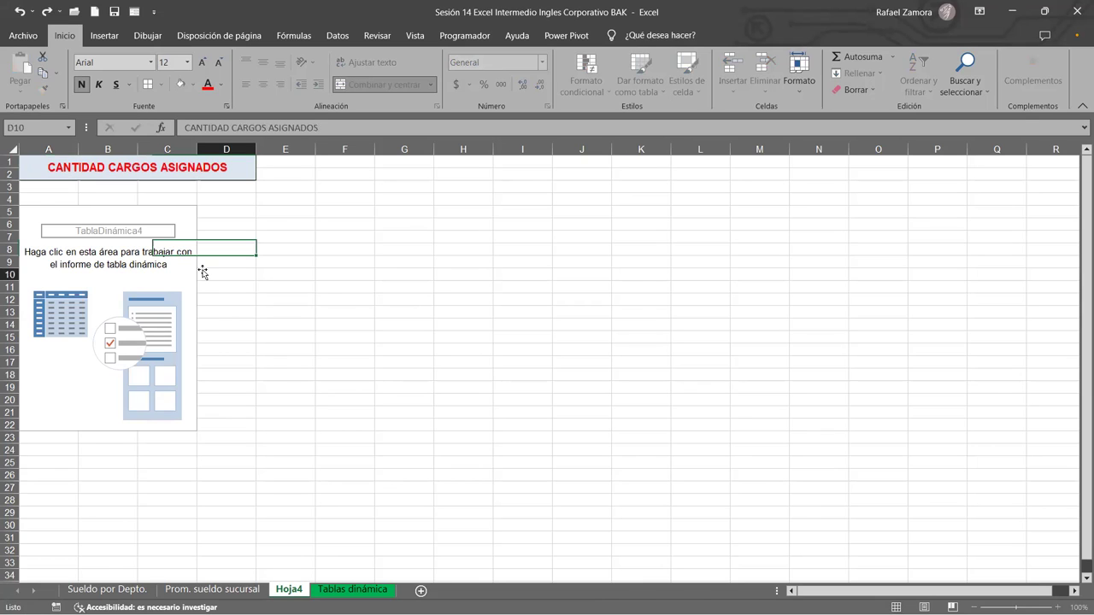
pyautogui.press('Escape')
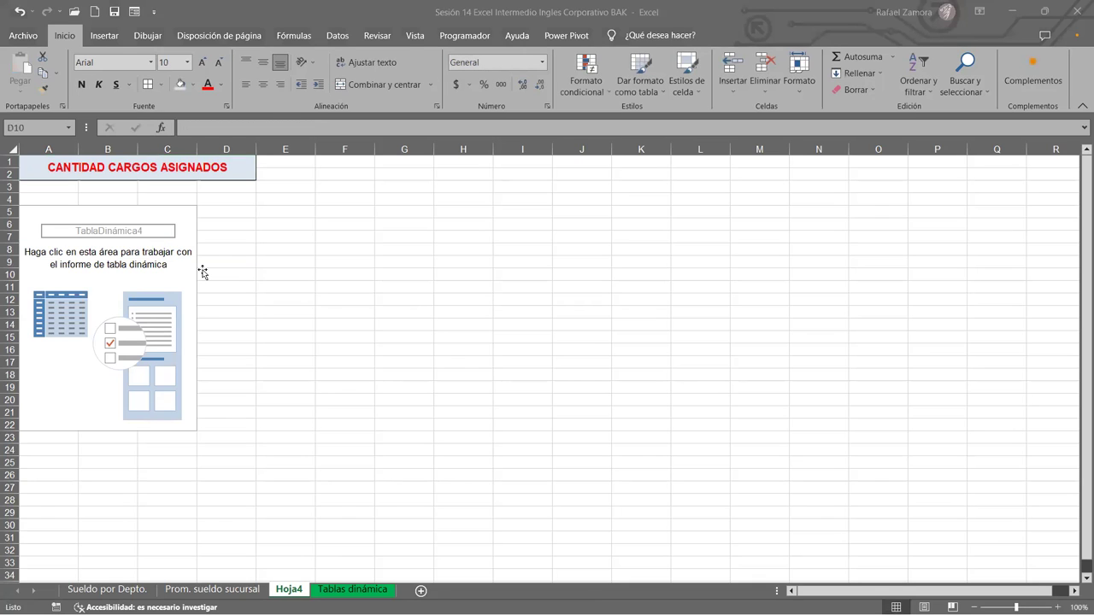
pyautogui.doubleClick(154, 170)
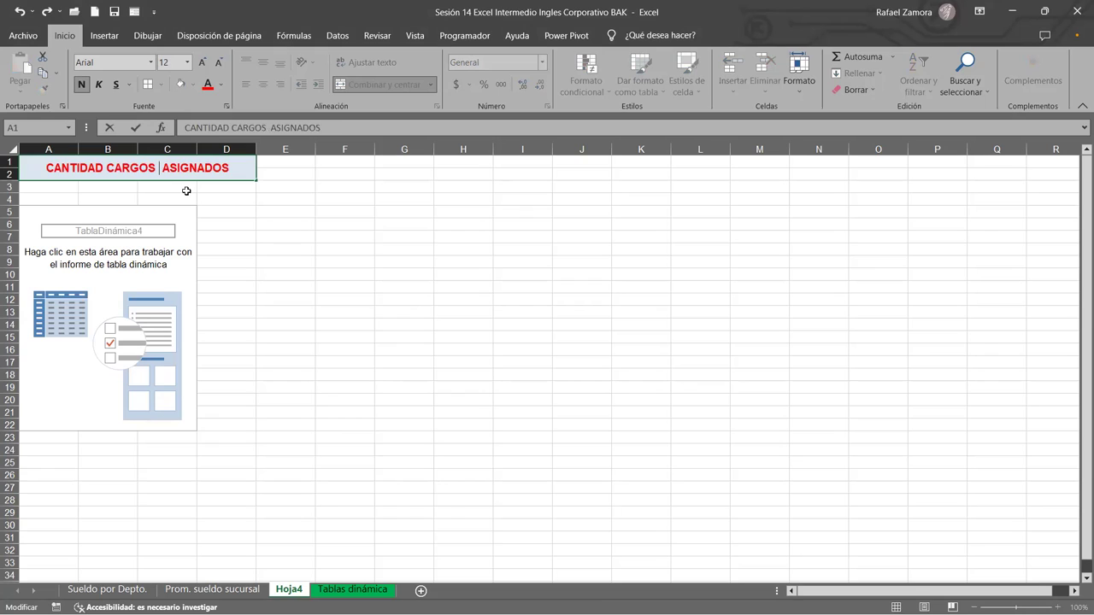
pyautogui.write('TOTALES')
pyautogui.doubleClick(20, 165)
pyautogui.press('BackSpace')
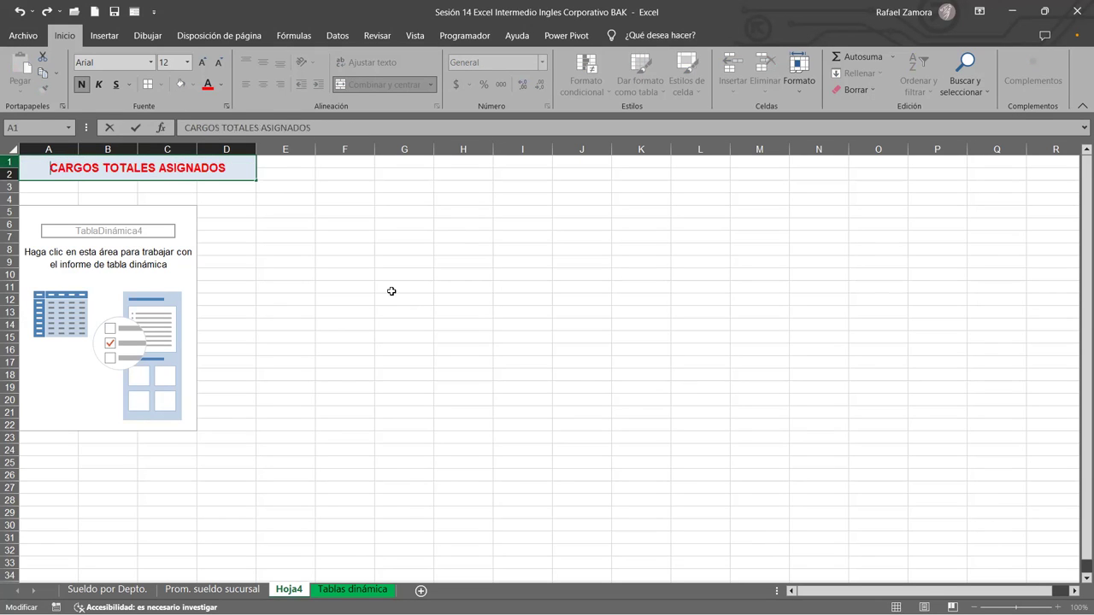
pyautogui.click(392, 291)
pyautogui.click(132, 224)
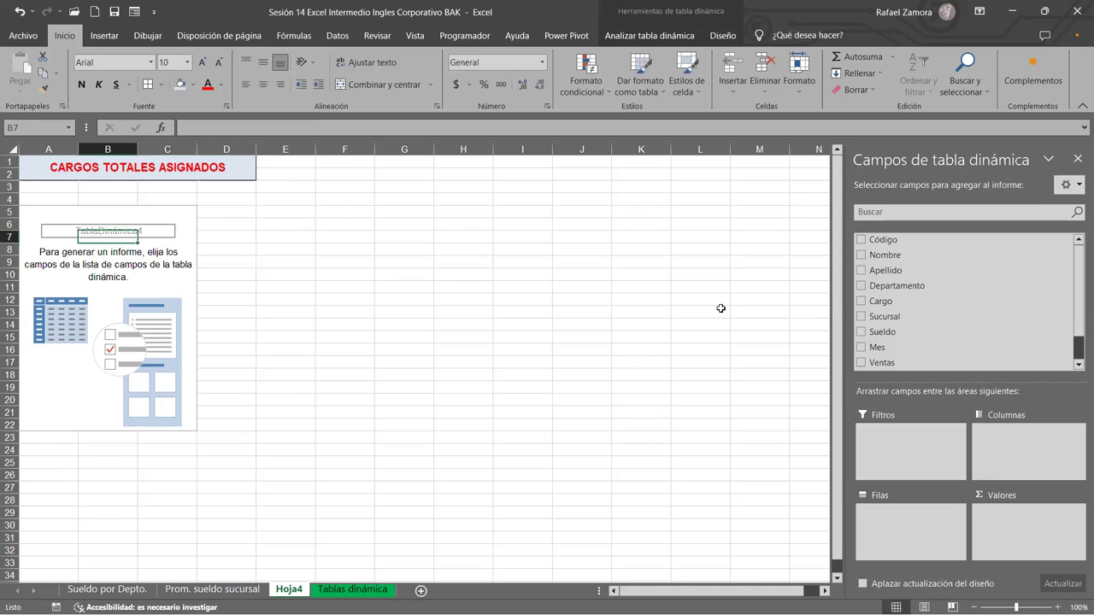
# Count staff per Cargo (Administrativo 28 to Vendedor 23, total 150) and centre the counts.
pyautogui.scroll(-1, 932, 355)
pyautogui.moveTo(920, 299)
pyautogui.mouseDown()
pyautogui.moveTo(901, 296)
pyautogui.moveTo(905, 533)
pyautogui.mouseUp()
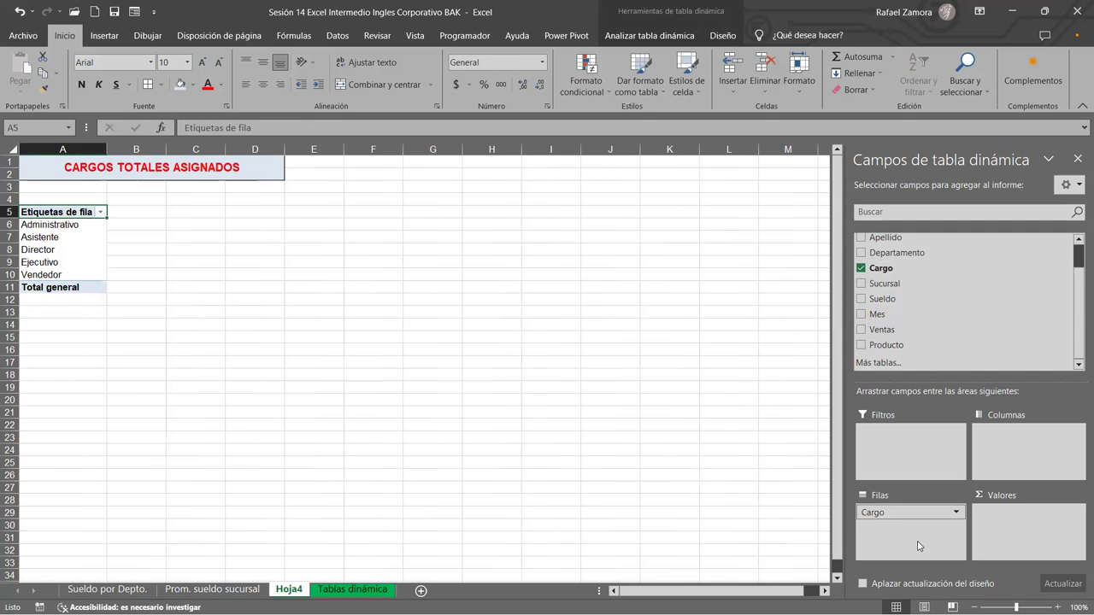
pyautogui.moveTo(880, 267); pyautogui.dragTo(1056, 535)
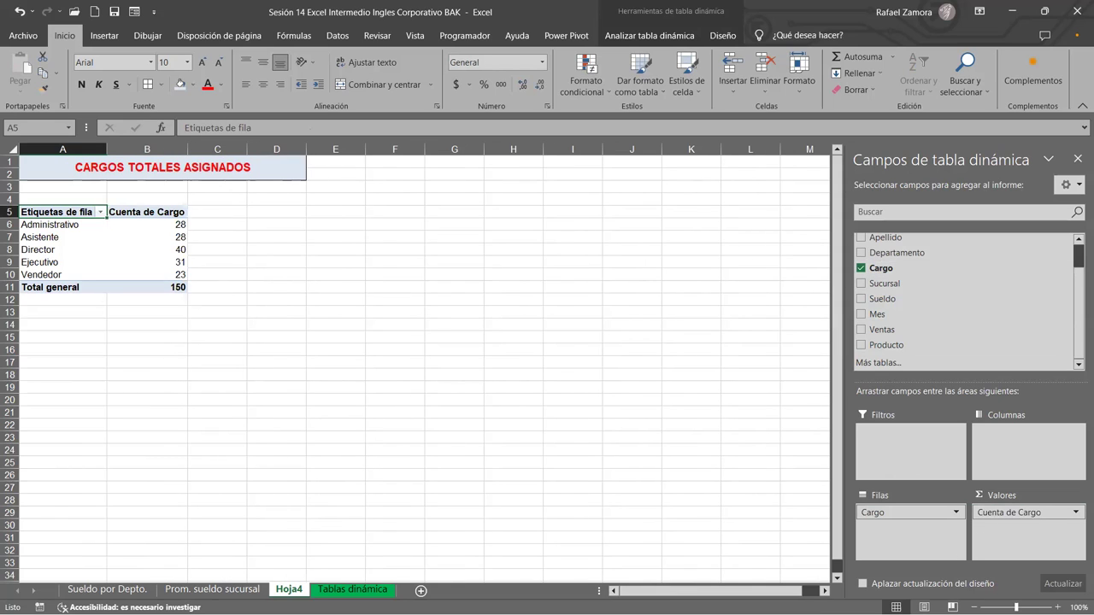
pyautogui.click(166, 226)
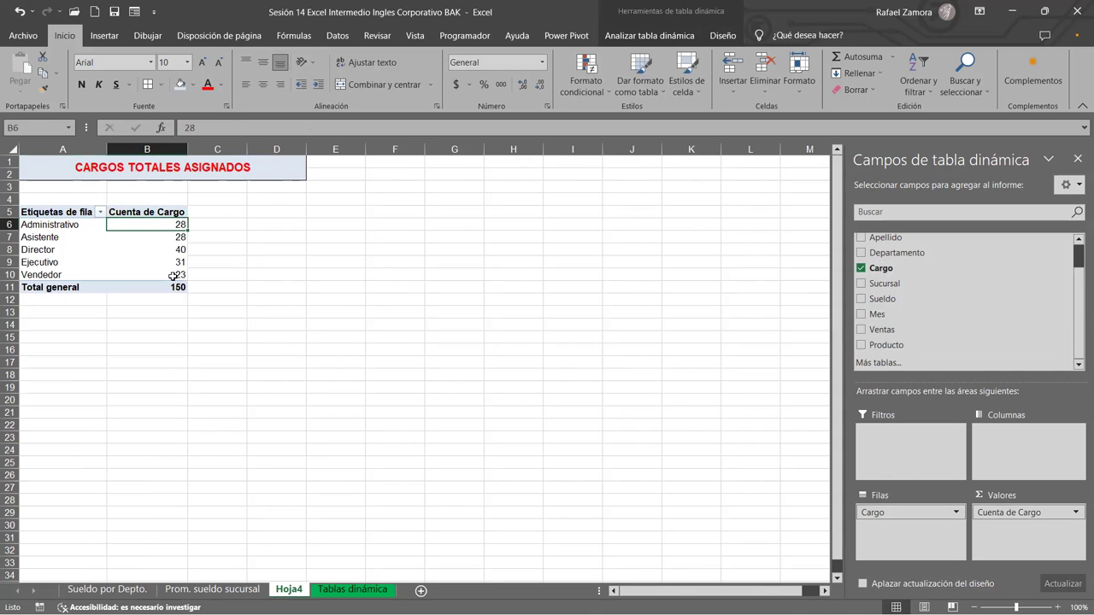
pyautogui.moveTo(165, 226); pyautogui.dragTo(176, 288)
pyautogui.click(262, 85)
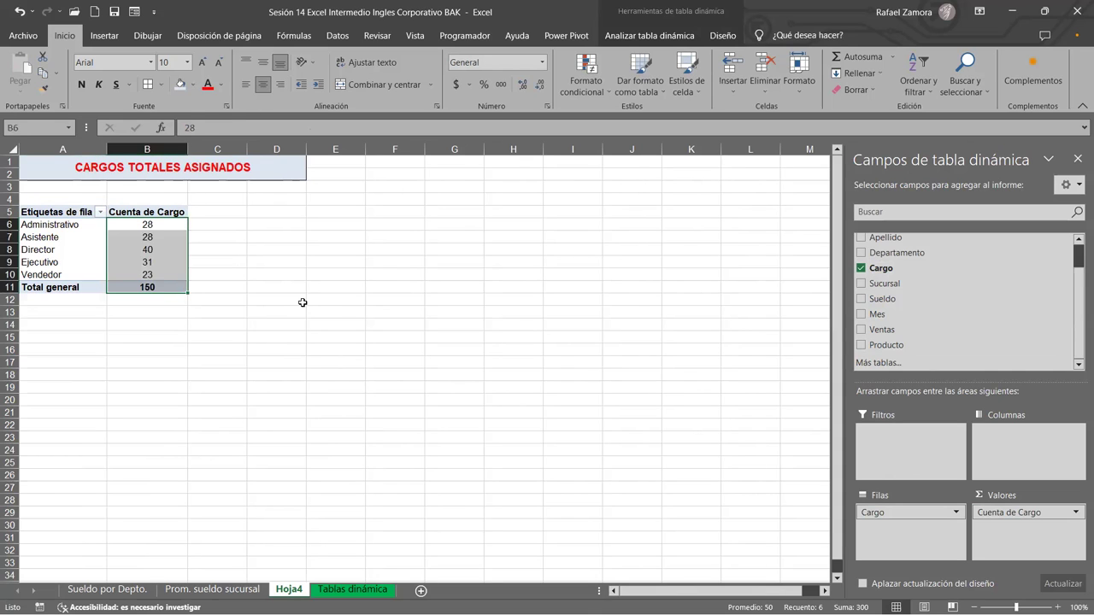
pyautogui.click(252, 299)
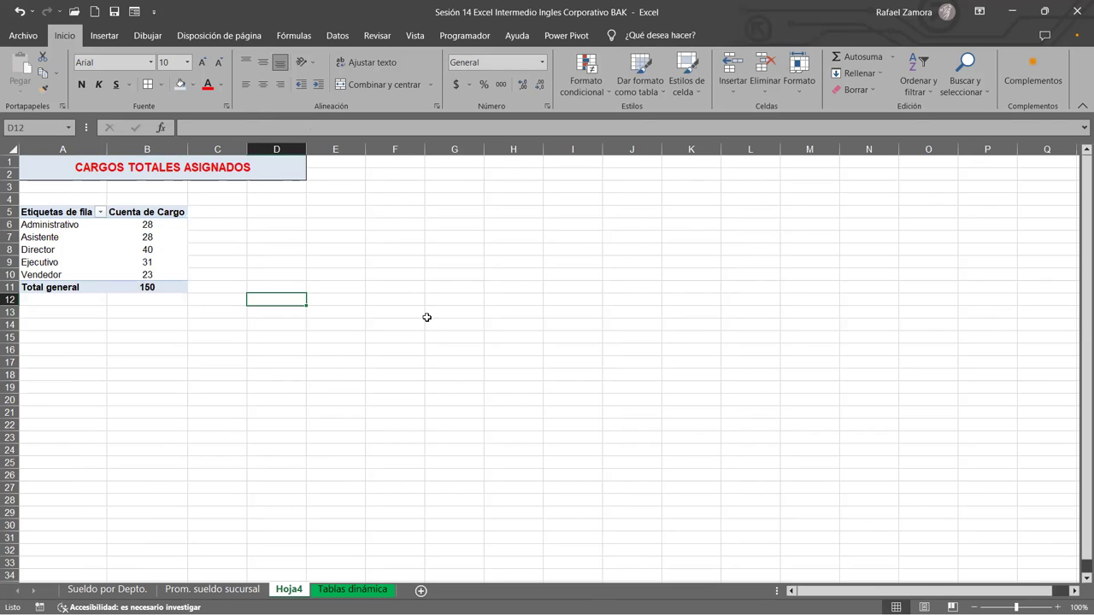
pyautogui.click(172, 225)
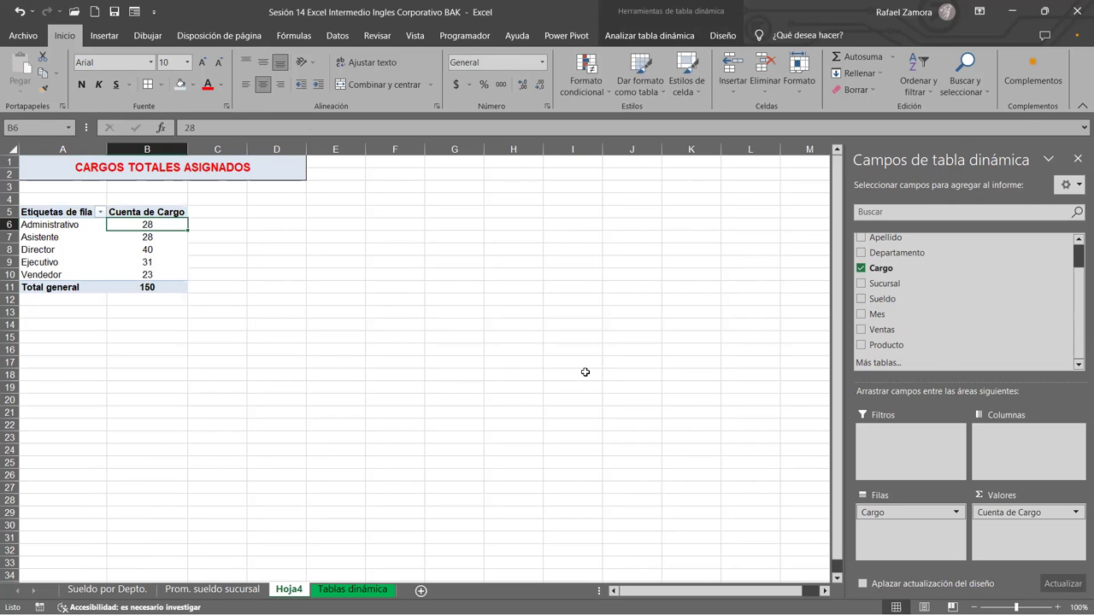
# Apply a teal style from the PivotTable Styles gallery to the Cargo pivot.
pyautogui.click(722, 34)
pyautogui.click(770, 89)
pyautogui.click(369, 377)
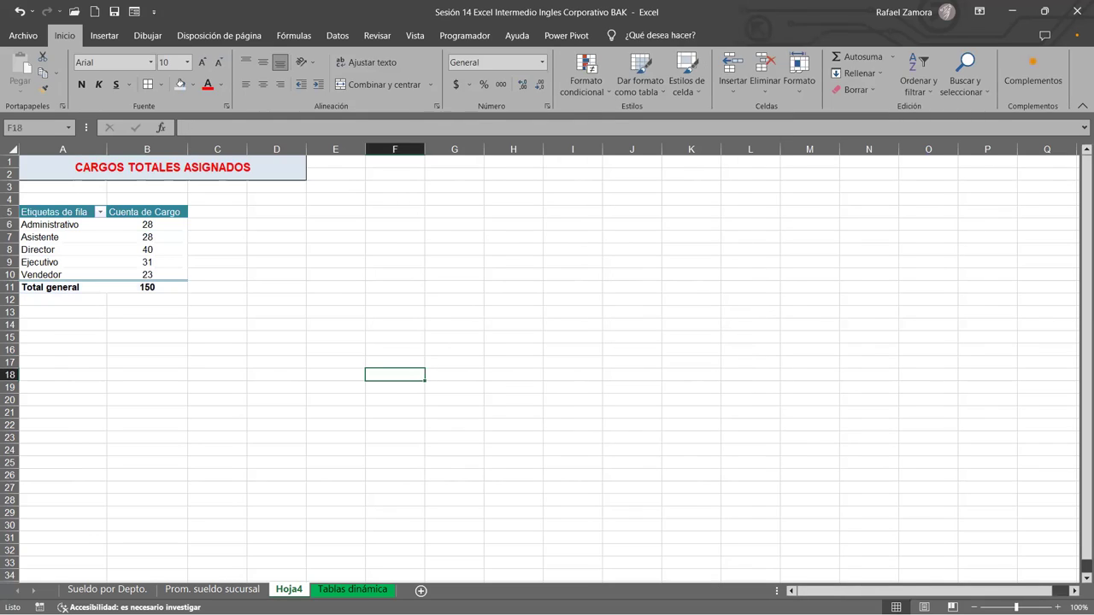
# Rename the Hoja4 sheet to 'Cargos asignados'.
pyautogui.click(280, 590)
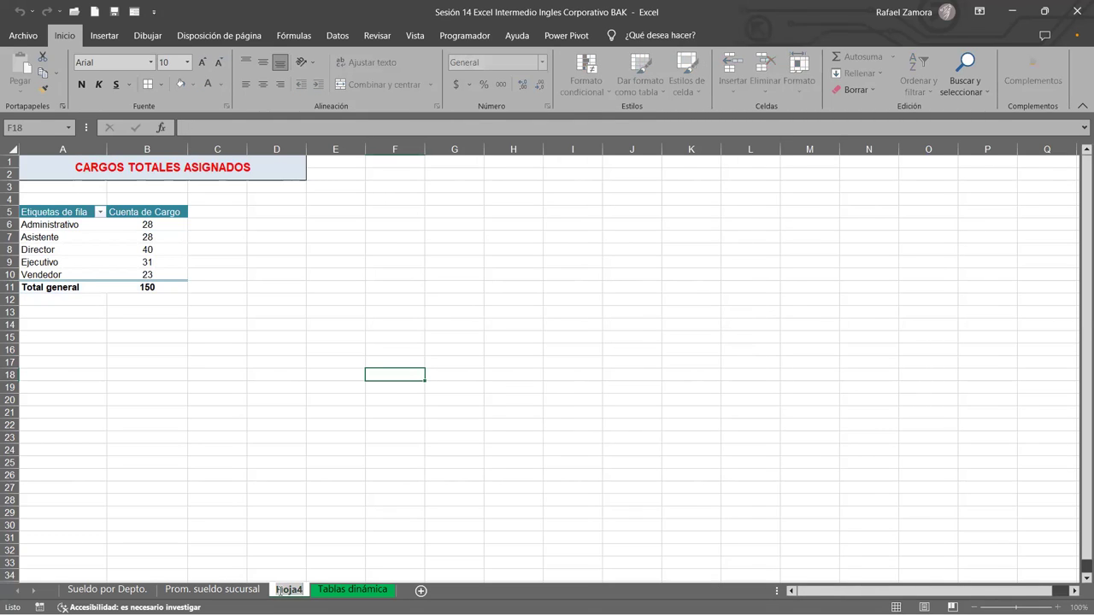
pyautogui.write('cARGO')
pyautogui.press('BackSpace')
pyautogui.press('BackSpace')
pyautogui.press('BackSpace')
pyautogui.press('BackSpace')
pyautogui.write('Cargos')
pyautogui.press('Return')
pyautogui.write('as')
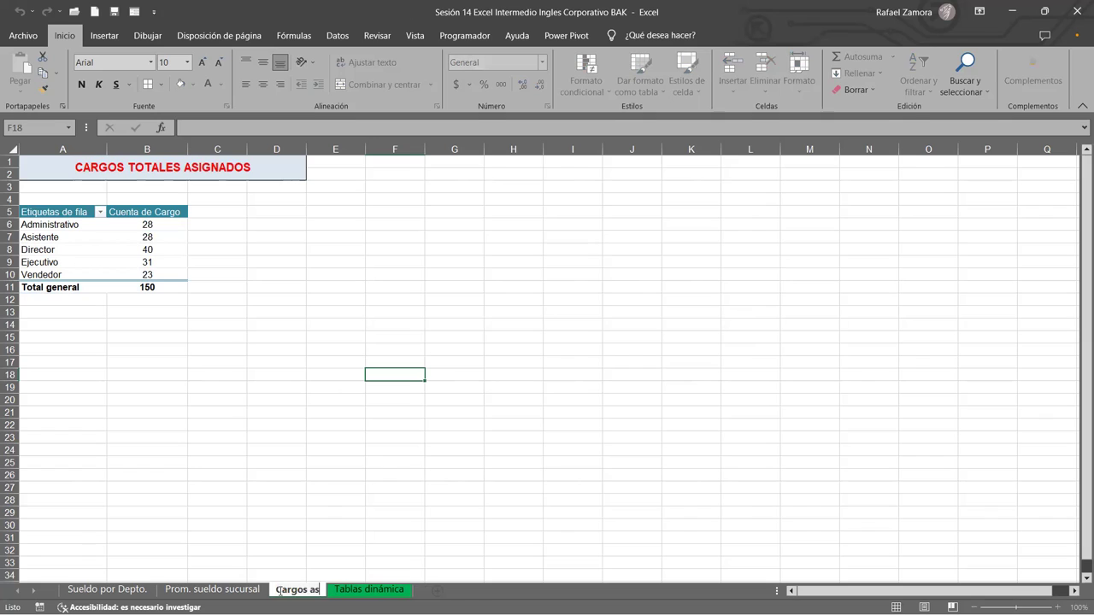
pyautogui.write('ignados')
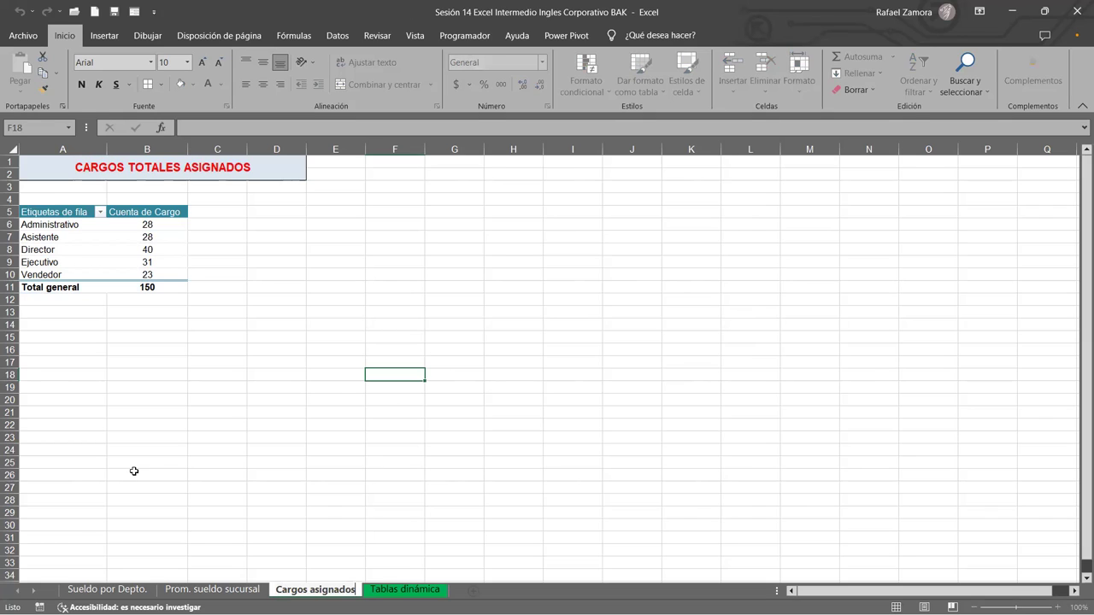
pyautogui.click(134, 471)
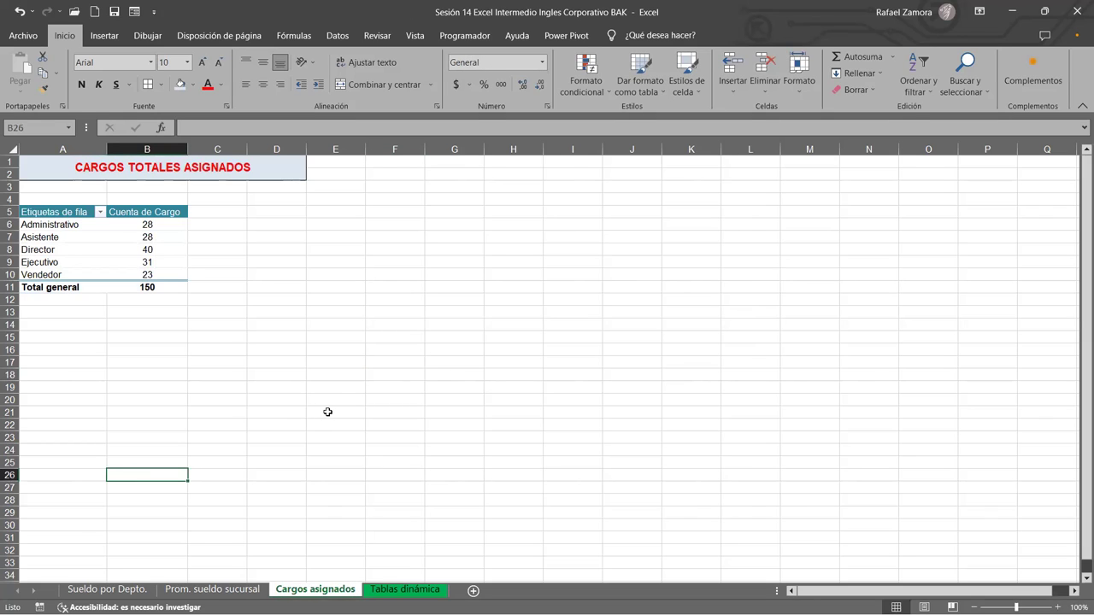
# Flip through the pivot summary sheets back to the Tablas dinámica employee data.
pyautogui.scroll(2, 328, 412)
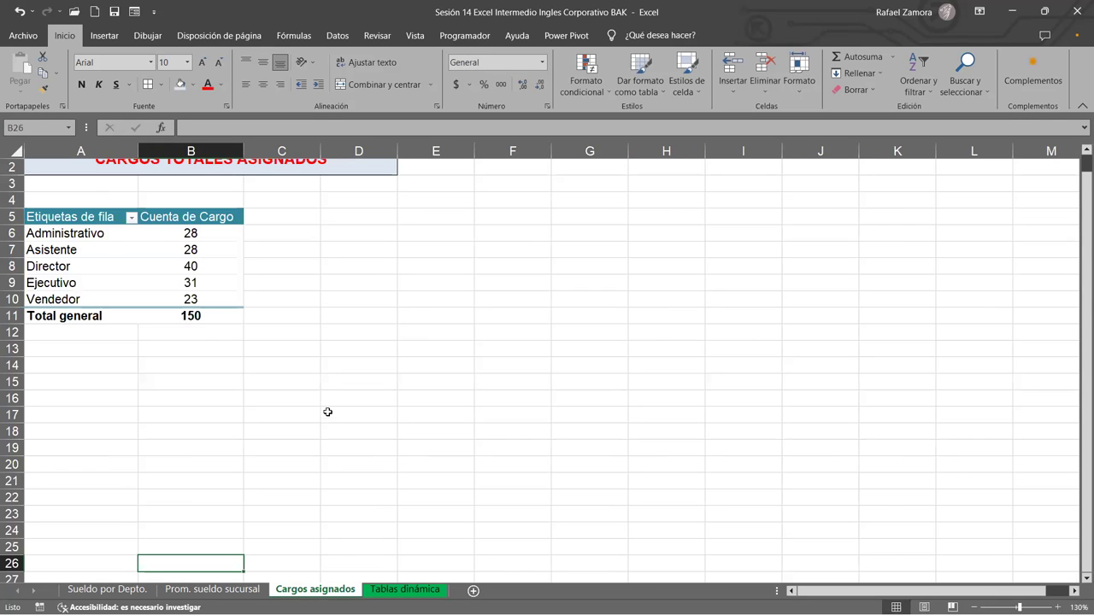
pyautogui.scroll(1, 327, 412)
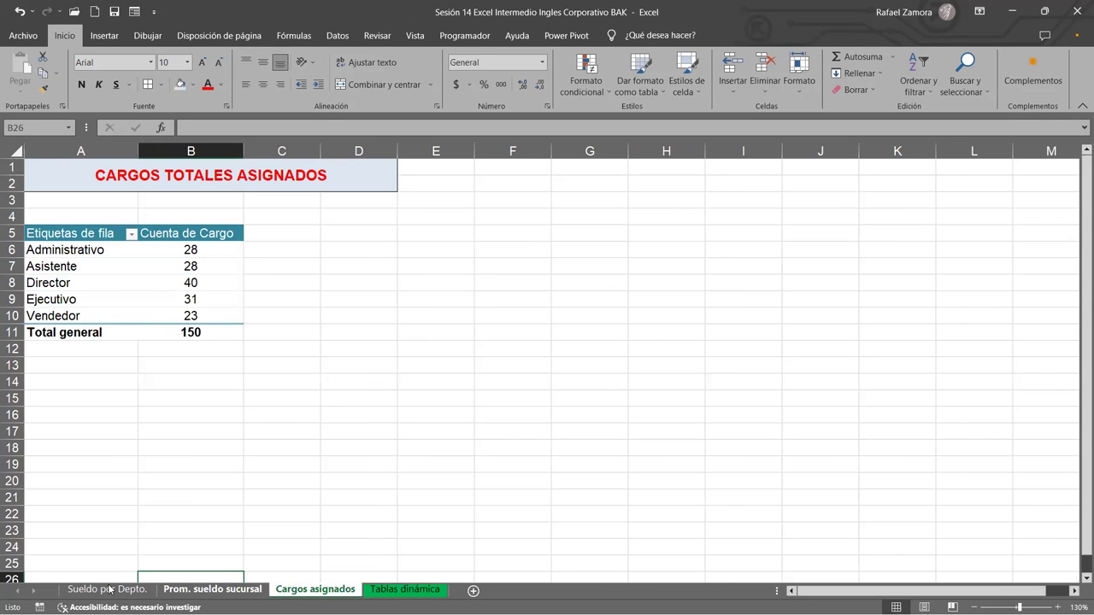
pyautogui.click(199, 589)
pyautogui.hotkey('ctrl', 'pageup')
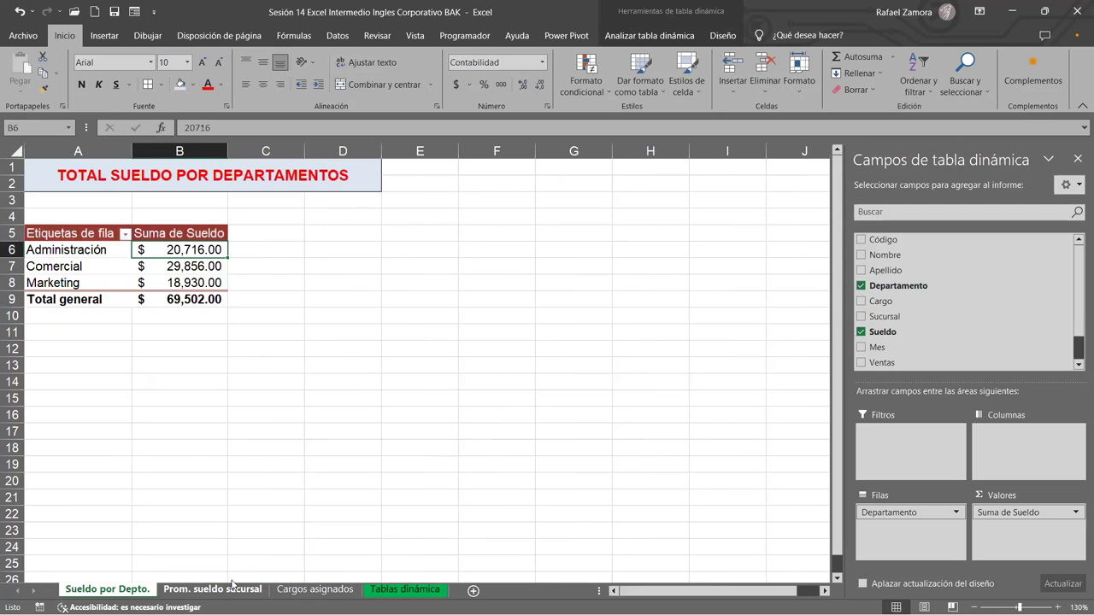
pyautogui.scroll(1, 235, 585)
pyautogui.scroll(1, 256, 583)
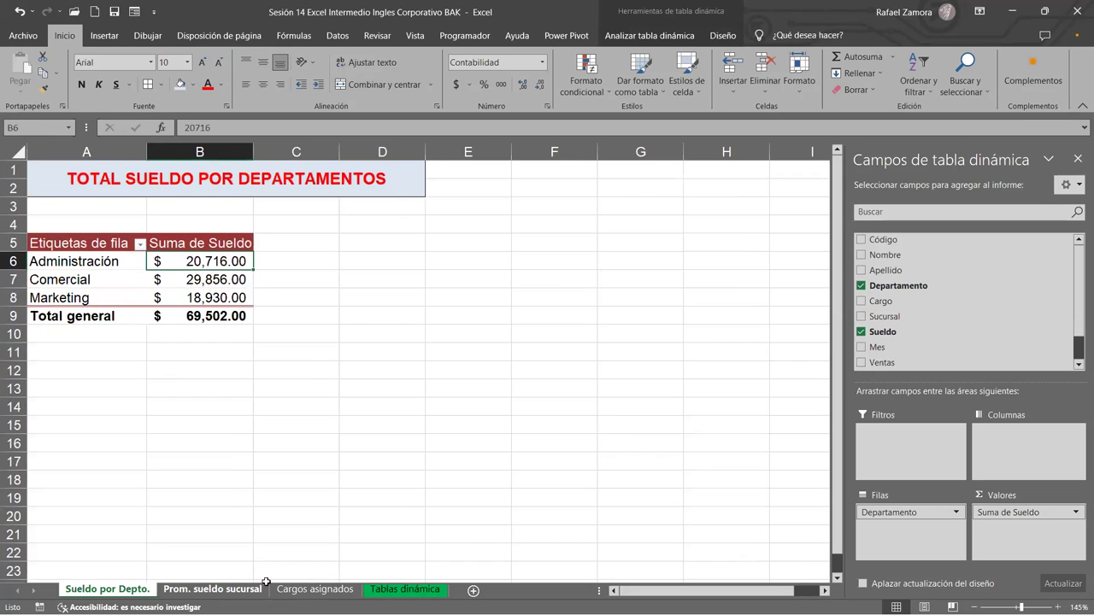
pyautogui.hotkey('ctrl', 'pagedown')
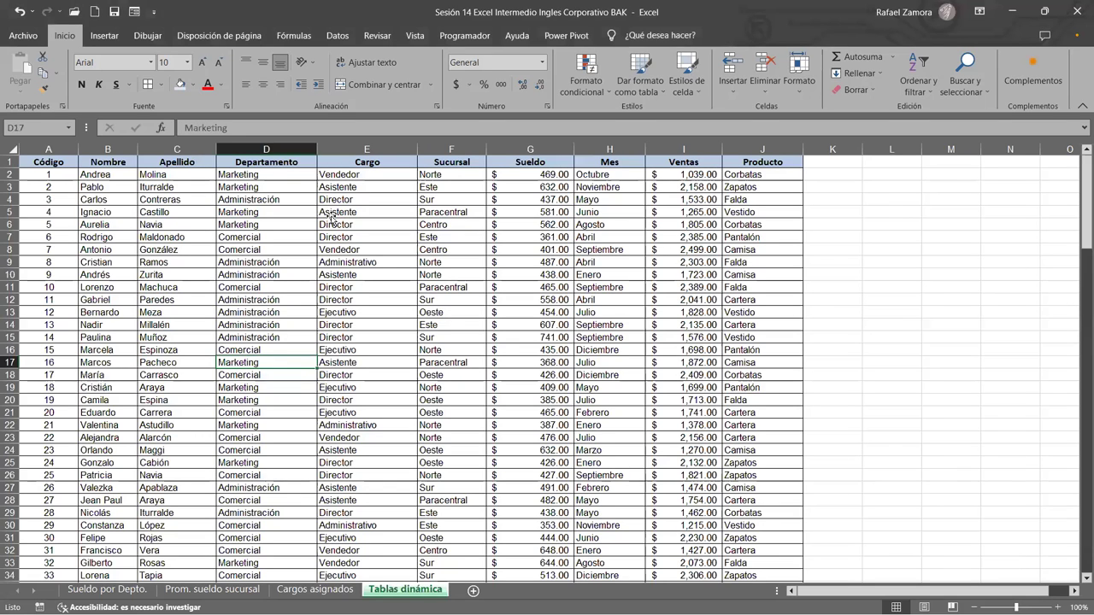
pyautogui.click(94, 38)
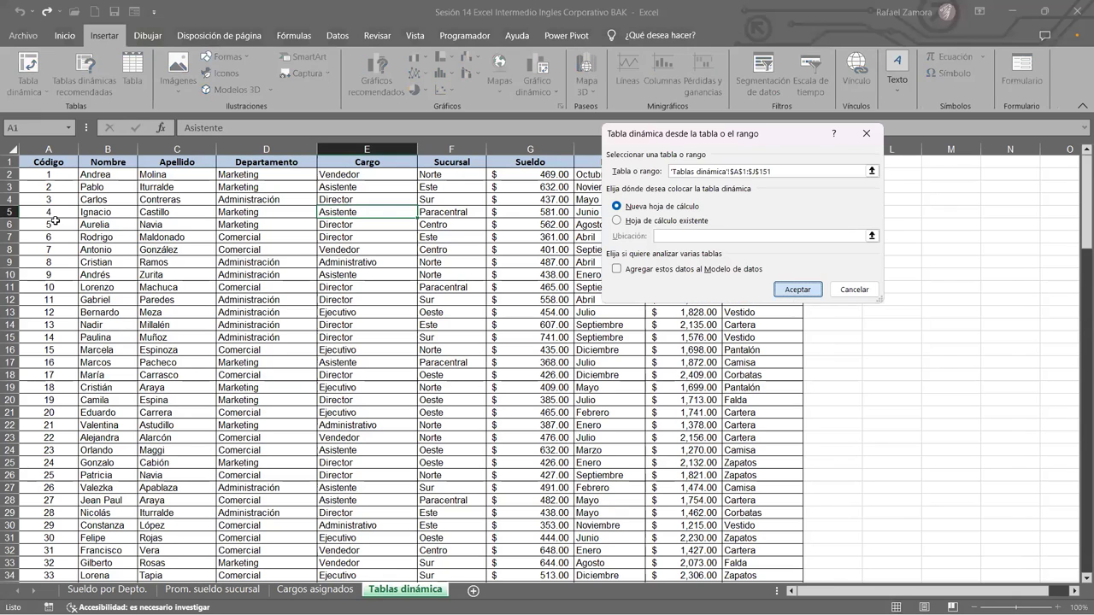
# Create a pivot table on new sheet Hoja5 and paste the CARGOS TOTALES ASIGNADOS title into A1.
pyautogui.press('Return')
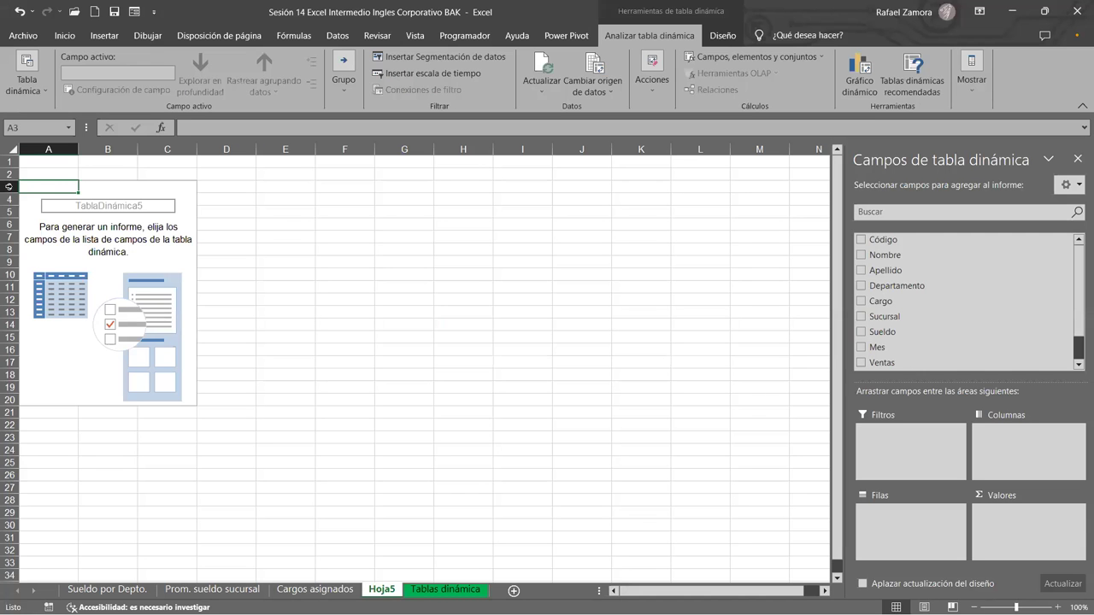
pyautogui.click(8, 187)
pyautogui.click(306, 576)
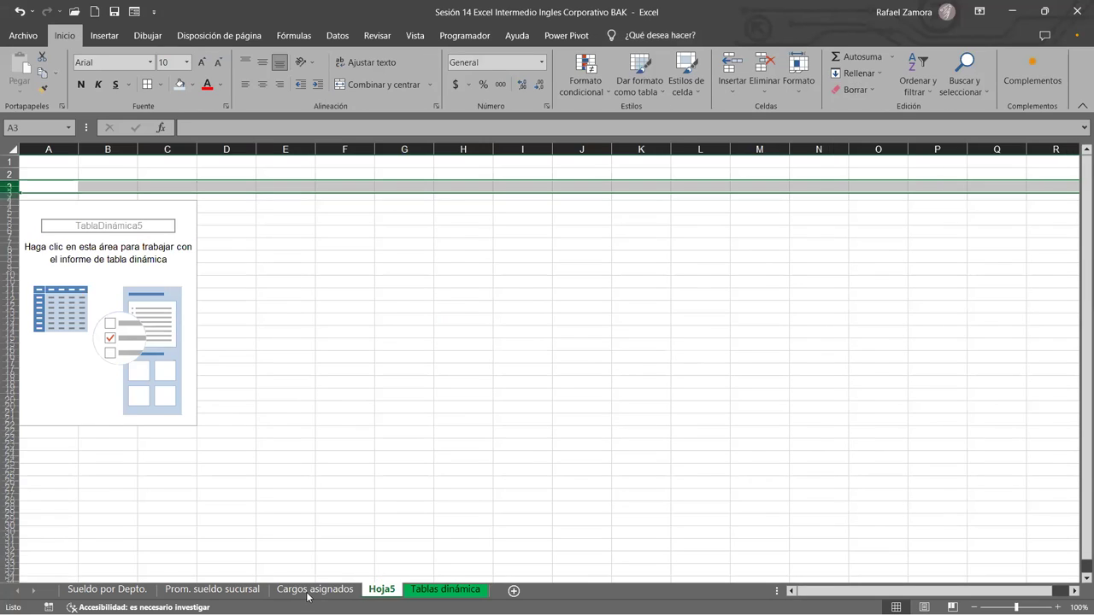
pyautogui.hotkey('ctrl', 'pageup')
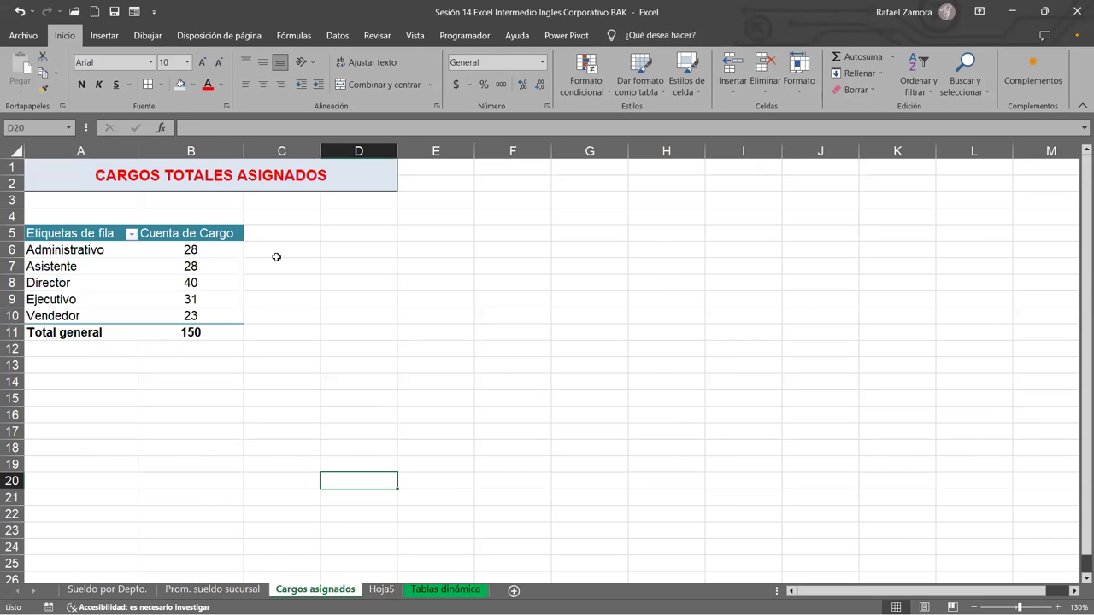
pyautogui.hotkey('ctrl', 'Home')
pyautogui.hotkey('ctrl', 'c')
pyautogui.click(381, 590)
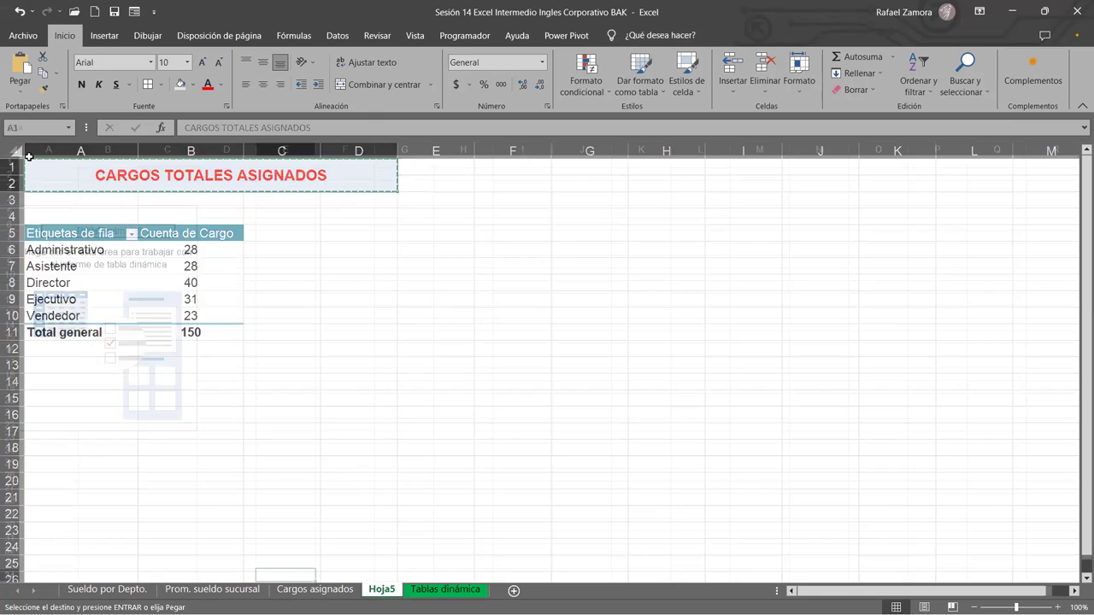
pyautogui.hotkey('ctrl', 'v')
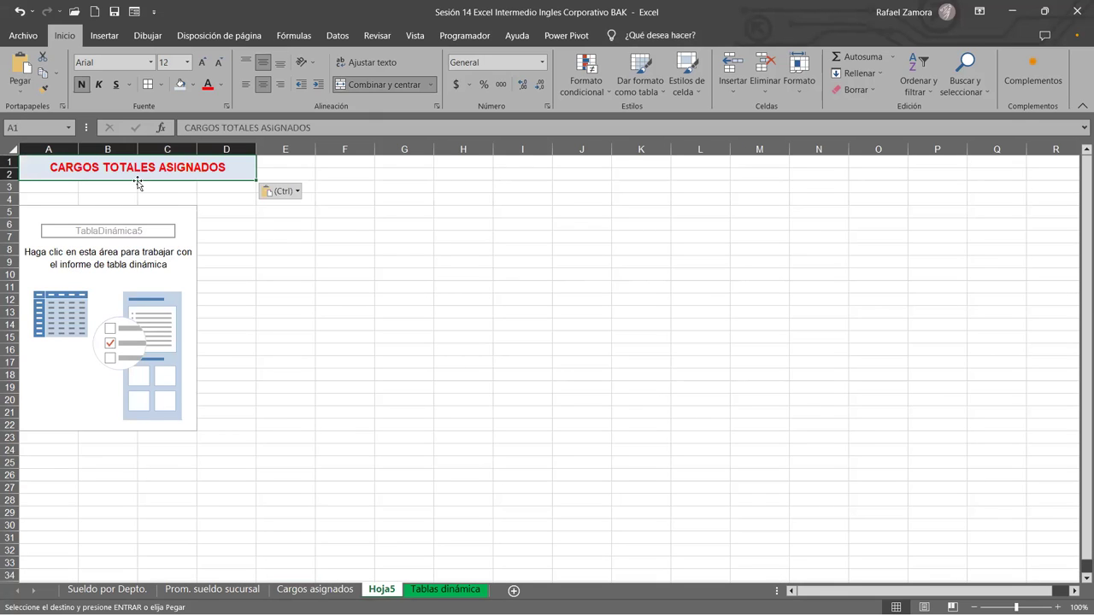
# Edit the pasted Hoja5 title to 'CARGOS POR DEPARTAMENTO'.
pyautogui.doubleClick(101, 167)
pyautogui.hotkey('shift', 'End')
pyautogui.write('por')
pyautogui.press('BackSpace')
pyautogui.press('BackSpace')
pyautogui.press('BackSpace')
pyautogui.write('POR DE')
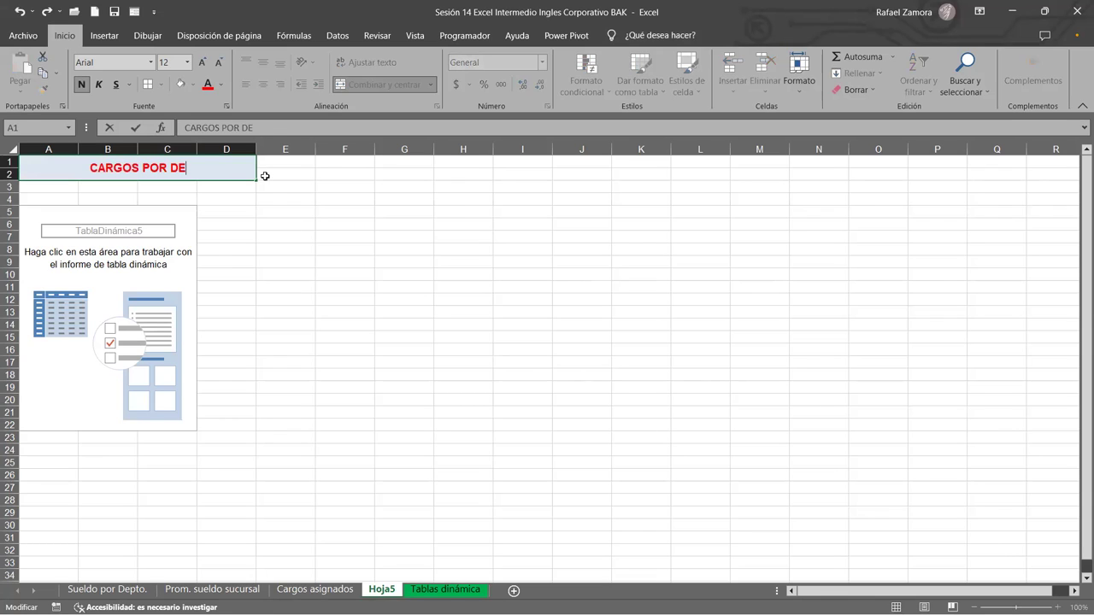
pyautogui.write('PARTAMENTO')
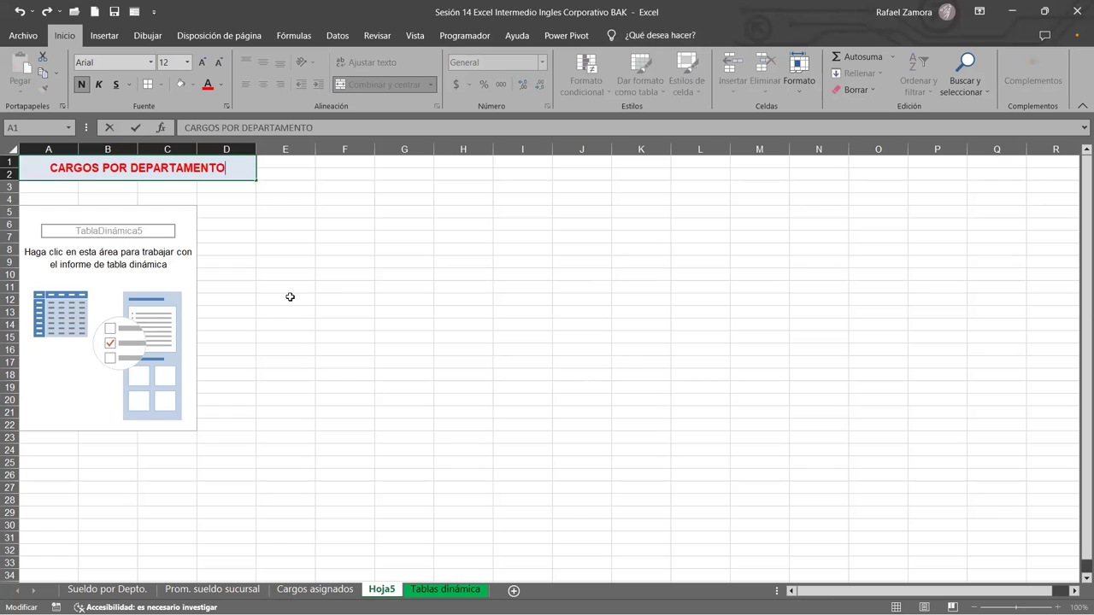
pyautogui.click(289, 297)
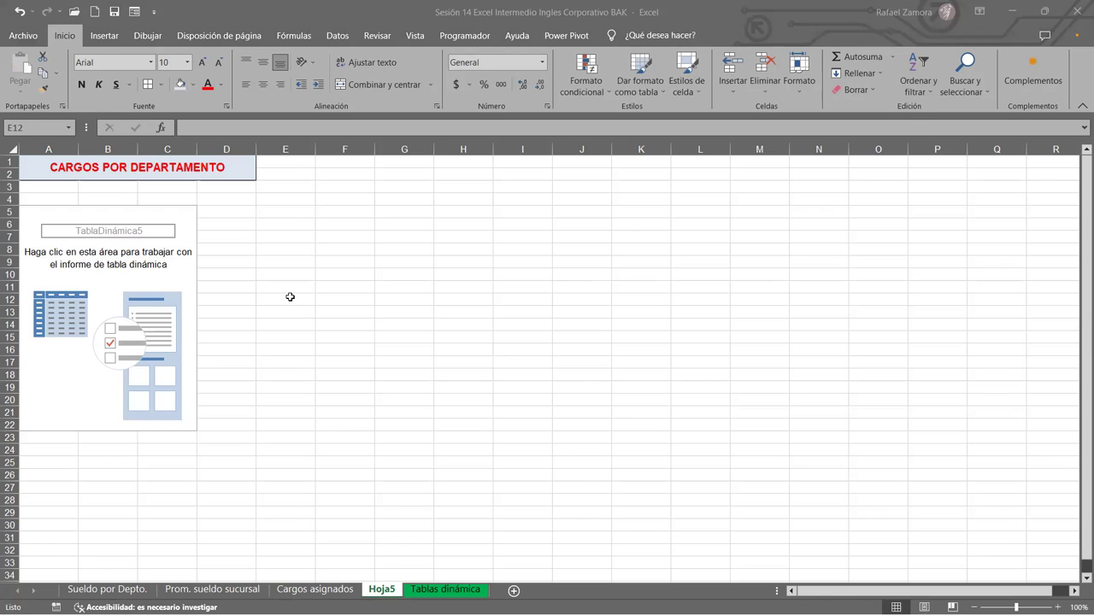
# Count Cargo by Departamento (Administración 44, Comercial 64, Marketing 42) and centre the counts.
pyautogui.moveTo(885, 285)
pyautogui.mouseDown()
pyautogui.moveTo(923, 547)
pyautogui.moveTo(911, 540)
pyautogui.mouseUp()
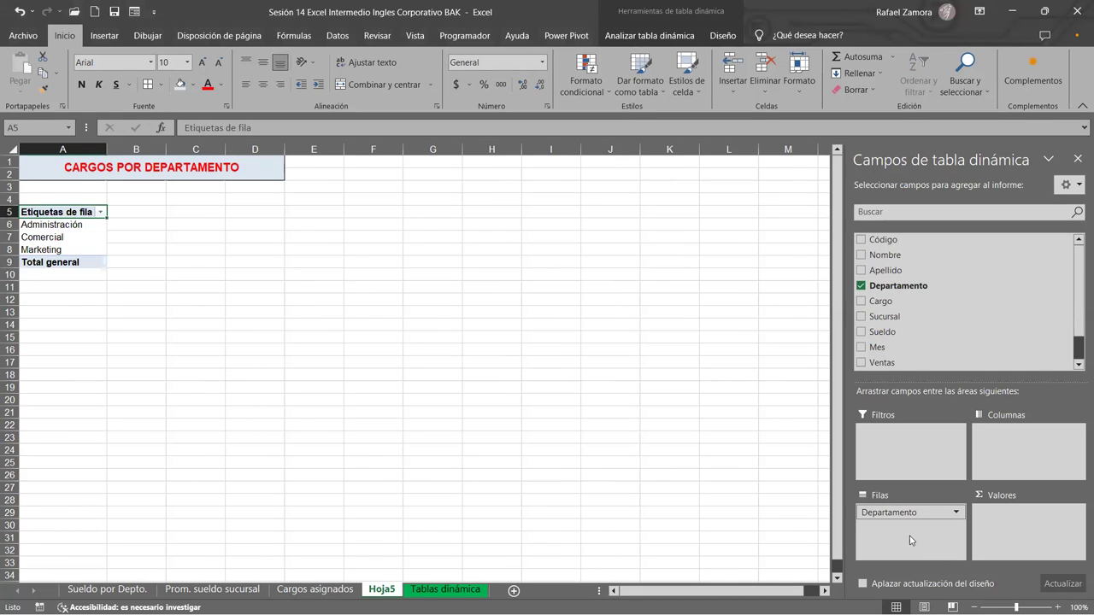
pyautogui.moveTo(897, 286)
pyautogui.mouseDown()
pyautogui.moveTo(980, 392)
pyautogui.moveTo(1044, 531)
pyautogui.mouseUp()
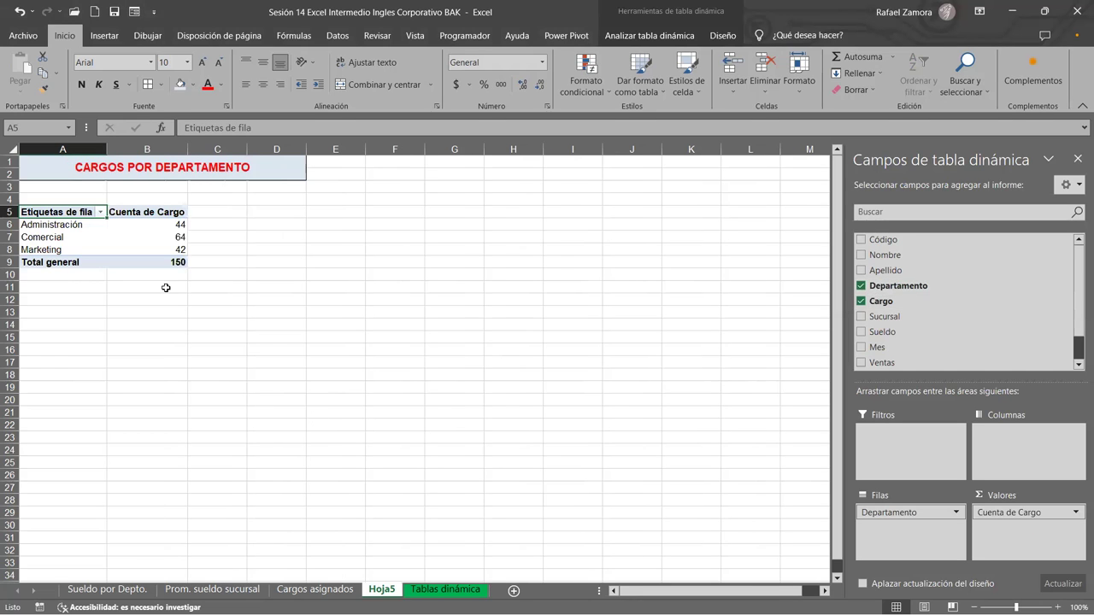
pyautogui.moveTo(173, 224); pyautogui.dragTo(172, 262)
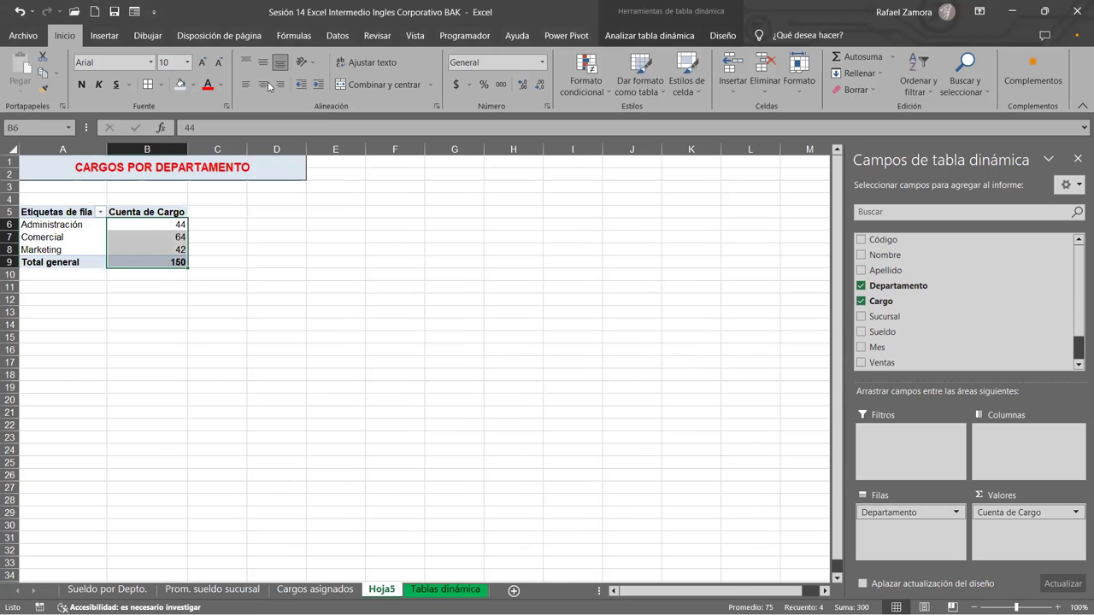
pyautogui.click(268, 85)
pyautogui.keyDown('ctrl'); pyautogui.scroll(2, 362, 355); pyautogui.keyUp('ctrl')
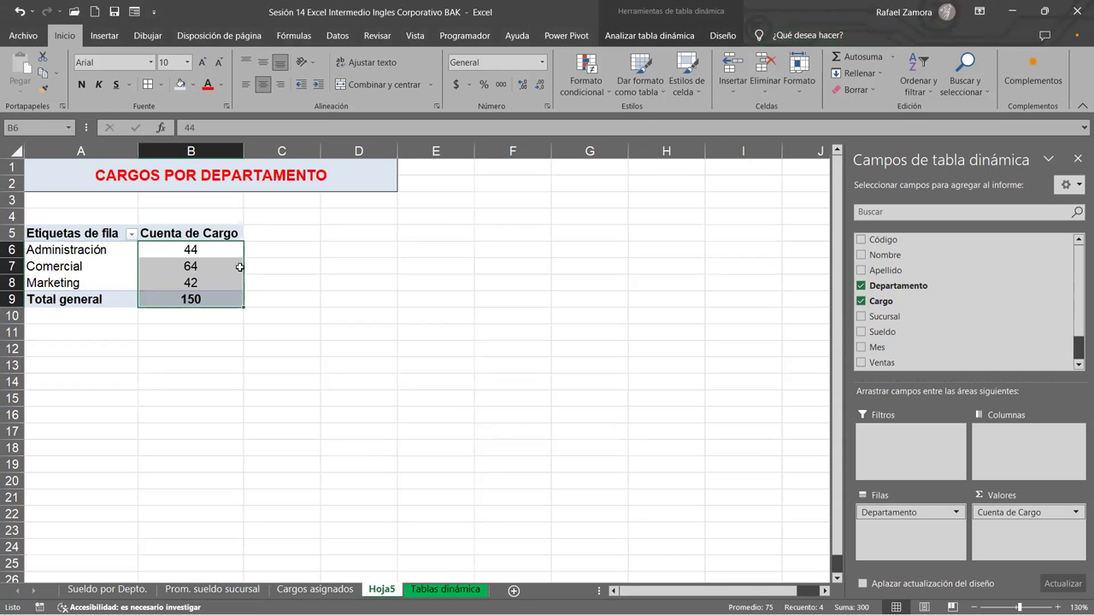
pyautogui.press('Down')
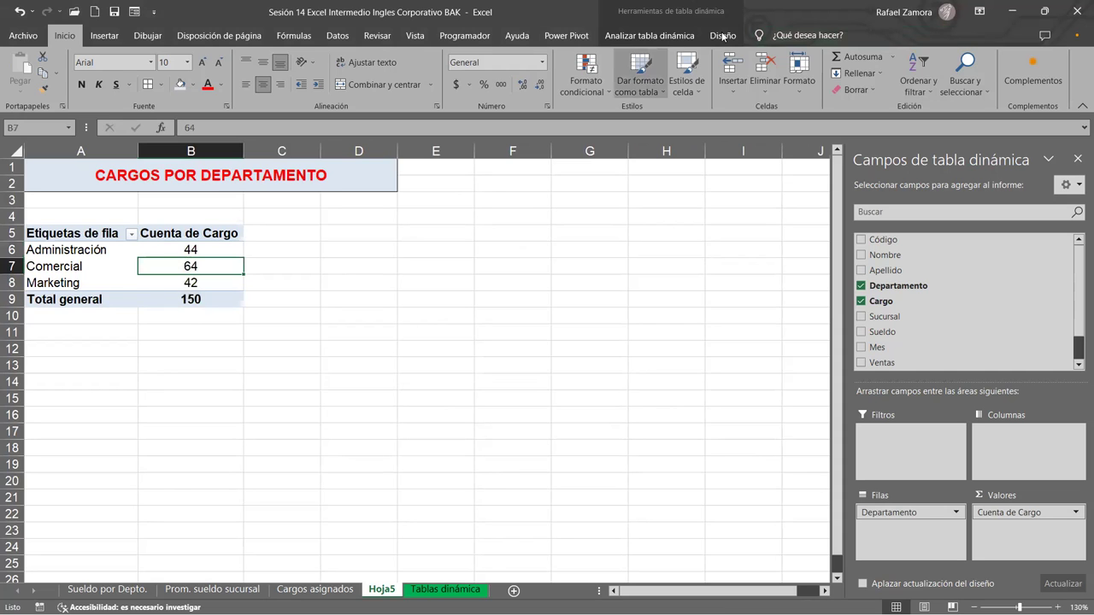
# Apply a purple style from the PivotTable Styles gallery to the department pivot.
pyautogui.click(722, 36)
pyautogui.click(774, 88)
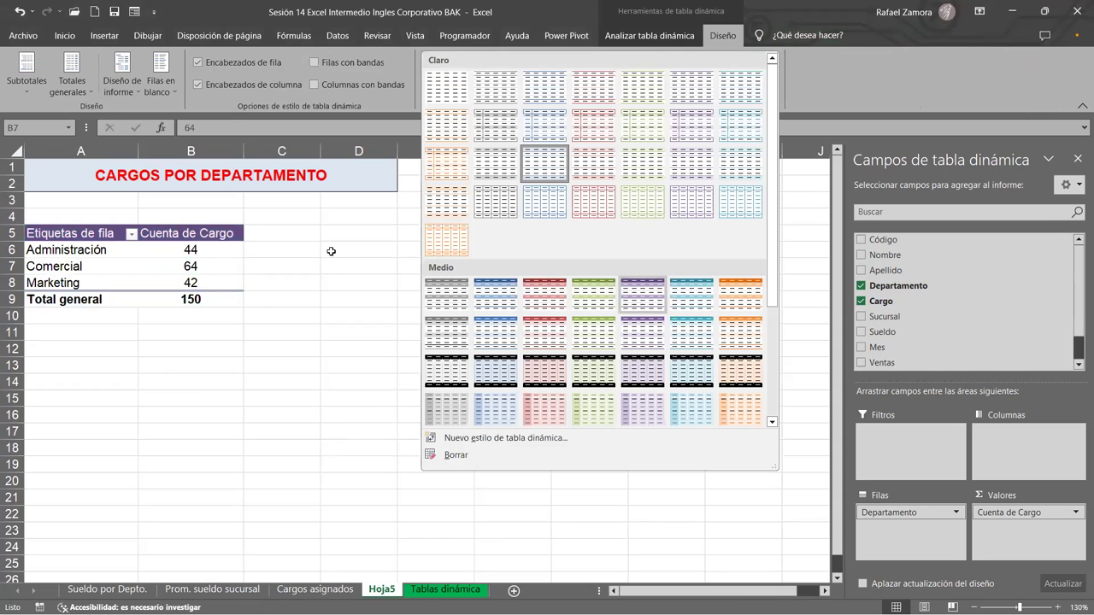
pyautogui.click(513, 315)
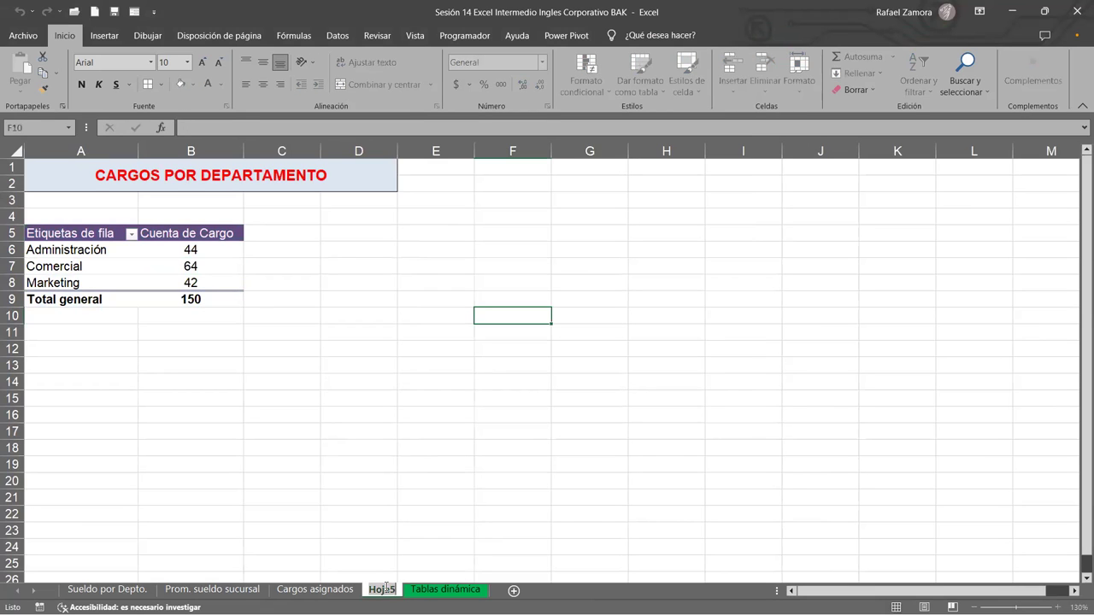
# Rename the Hoja5 sheet to 'Cargos departamento'.
pyautogui.write('caRGOS')
pyautogui.press('BackSpace')
pyautogui.press('BackSpace')
pyautogui.press('BackSpace')
pyautogui.write('Cargos')
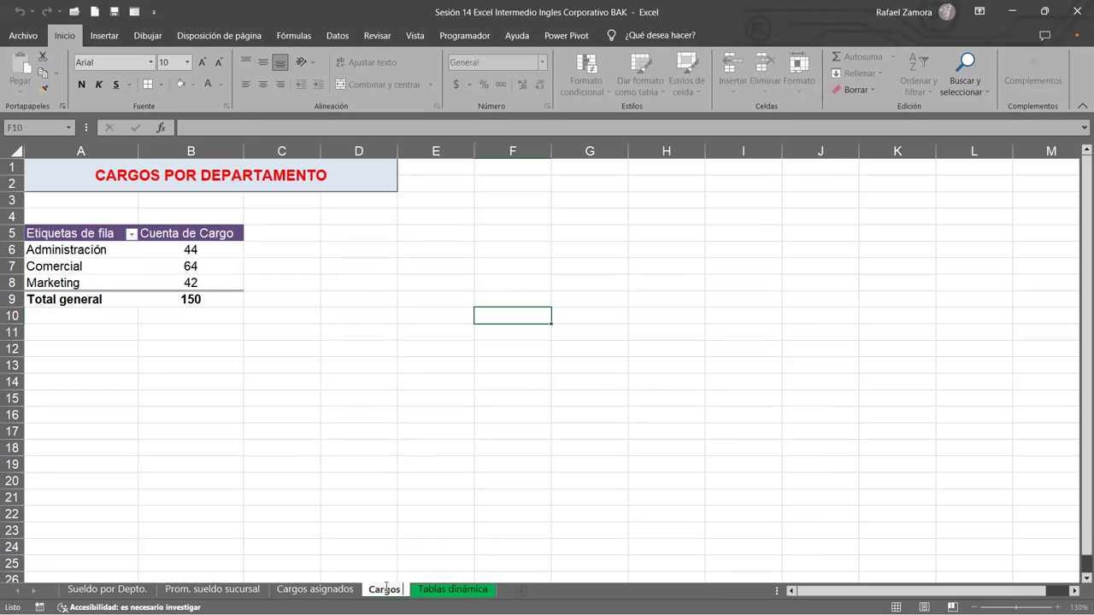
pyautogui.write(' departamento')
pyautogui.press('Return')
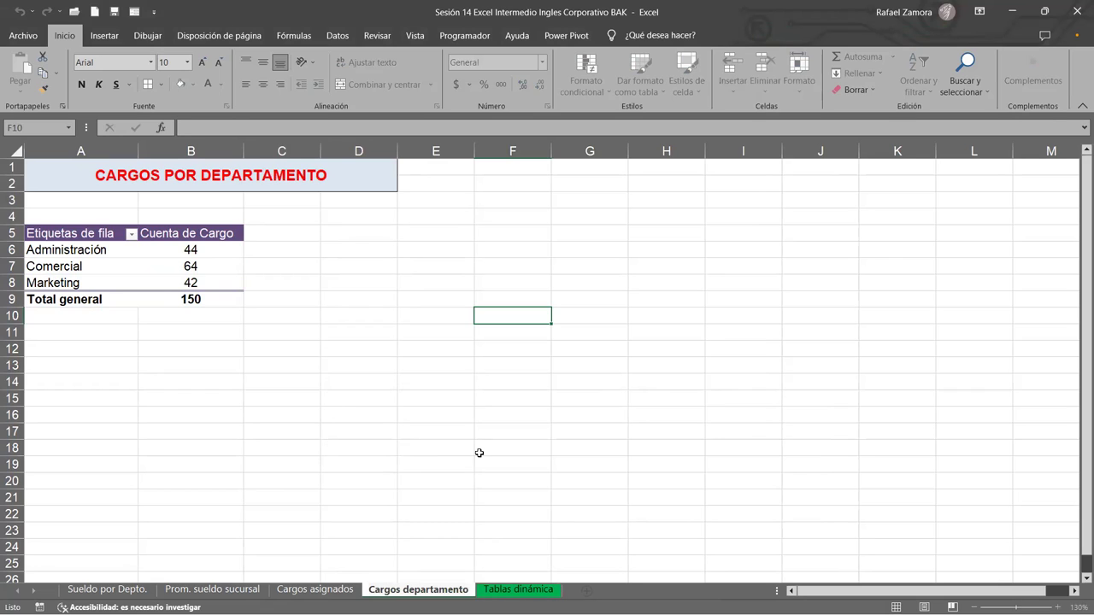
pyautogui.click(513, 448)
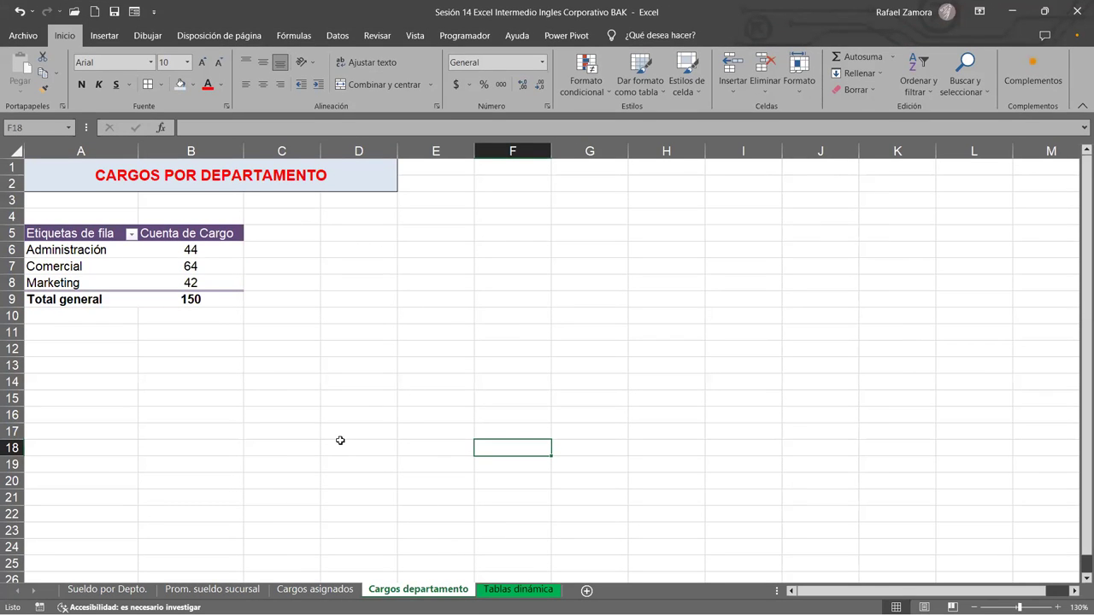
# Switch to the Cargos asignados sheet to view the staff-count pivot.
pyautogui.keyDown('ctrl'); pyautogui.scroll(1, 341, 440); pyautogui.keyUp('ctrl')
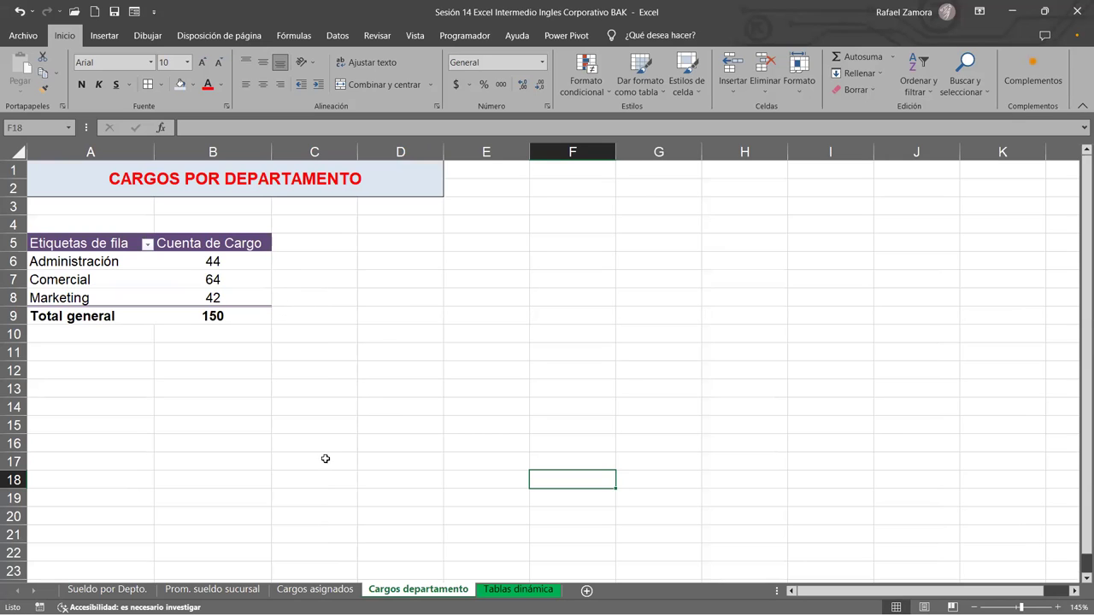
pyautogui.click(300, 589)
pyautogui.click(401, 589)
pyautogui.click(314, 590)
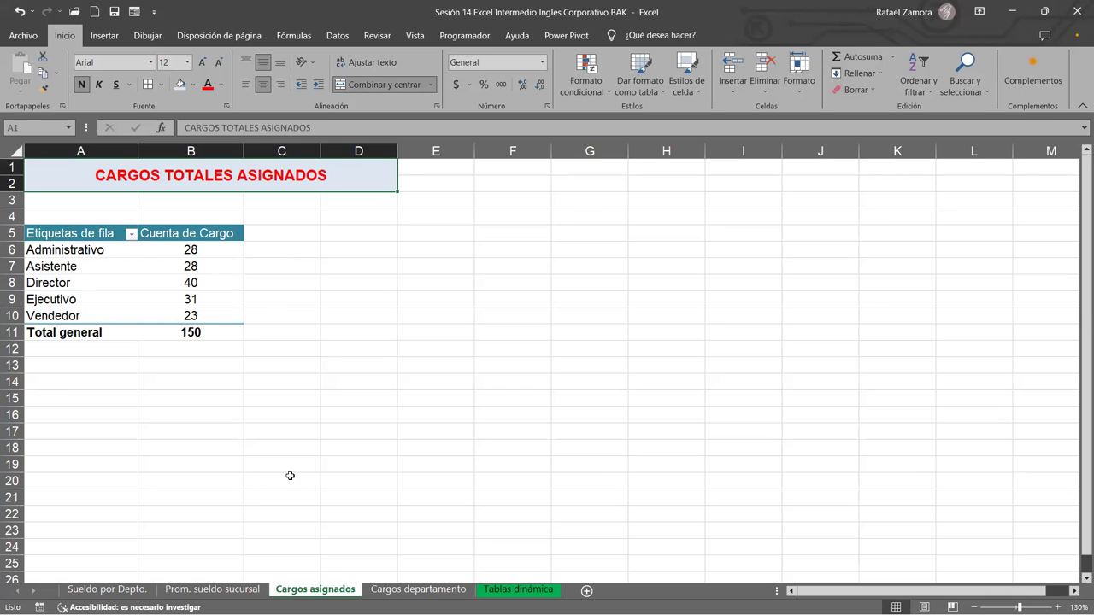
# Return to the Cargos departamento sheet, whose pivot counts Cargo by department (total 150).
pyautogui.hotkey('ctrl', 'pagedown')
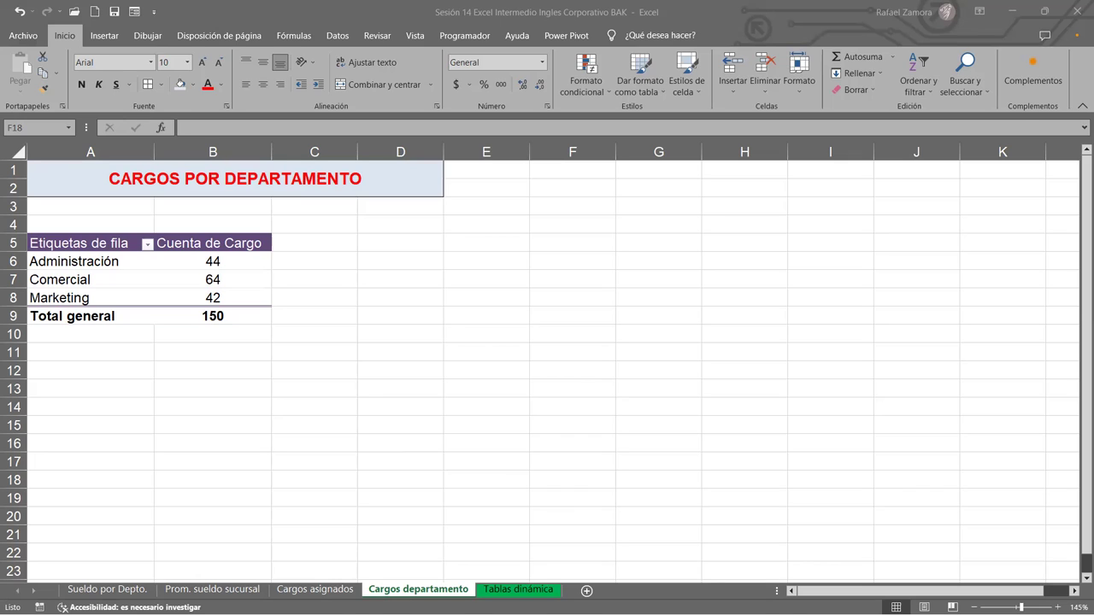
# Insert a new empty pivot table from the Tablas dinámica data on a new sheet, Hoja6.
pyautogui.hotkey('ctrl', 'pagedown')
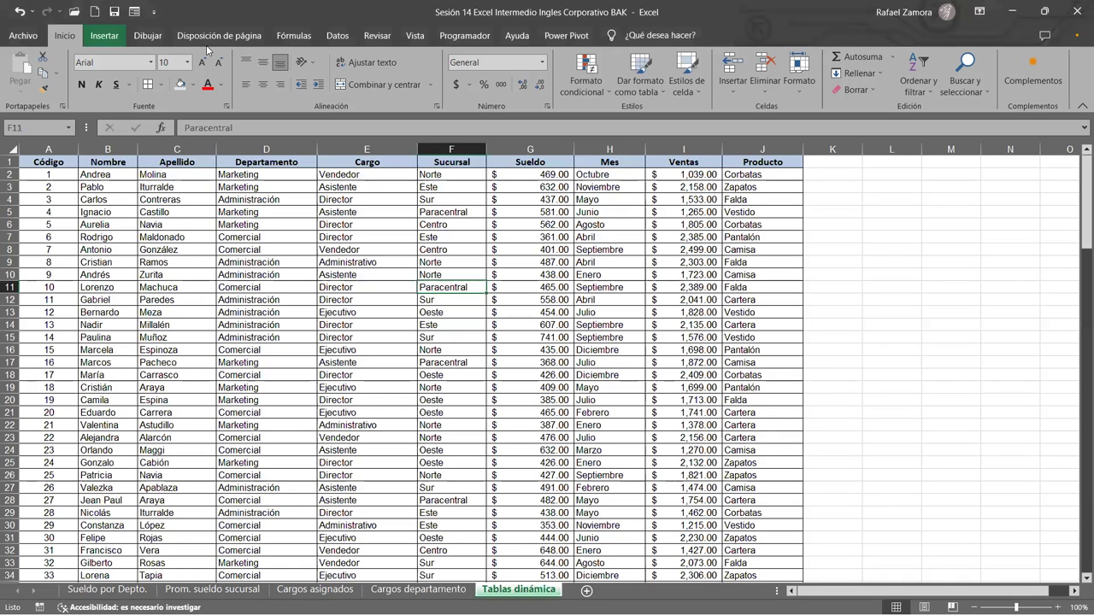
pyautogui.click(105, 35)
pyautogui.click(24, 70)
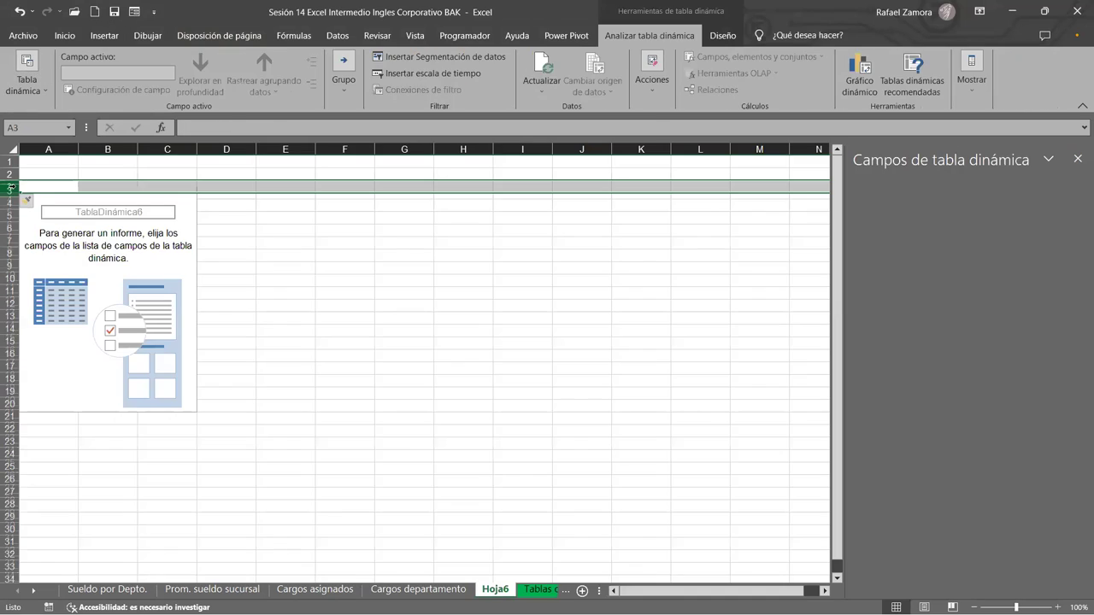
pyautogui.click(11, 187)
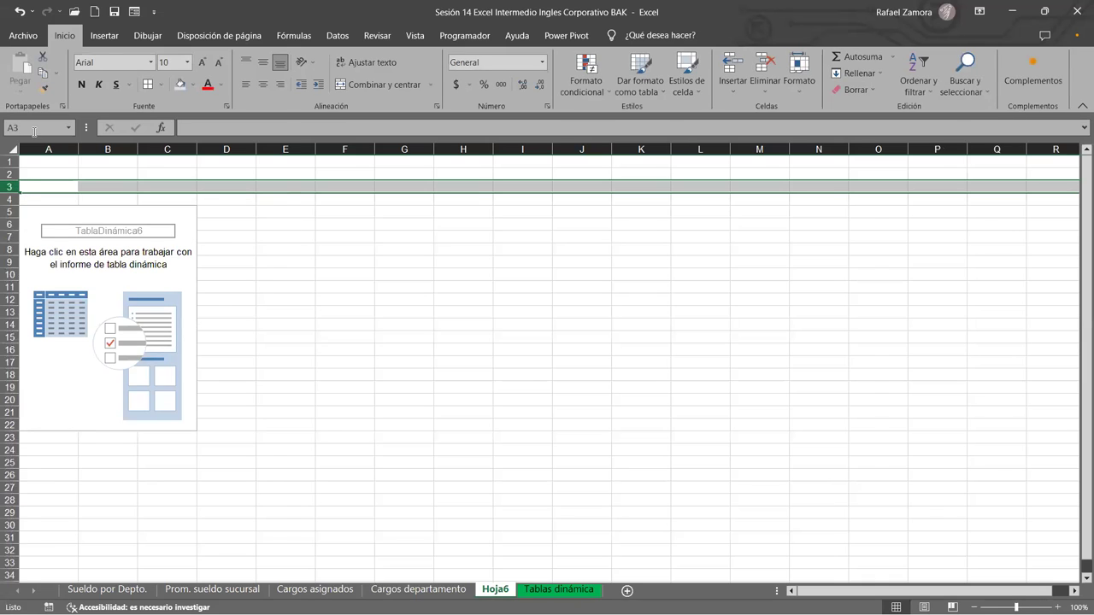
# Copy the CARGOS POR DEPARTAMENTO title into Hoja6 A1 and change it to VENTAS POR DEPARTAMENTO.
pyautogui.click(378, 588)
pyautogui.click(67, 181)
pyautogui.hotkey('ctrl', 'c')
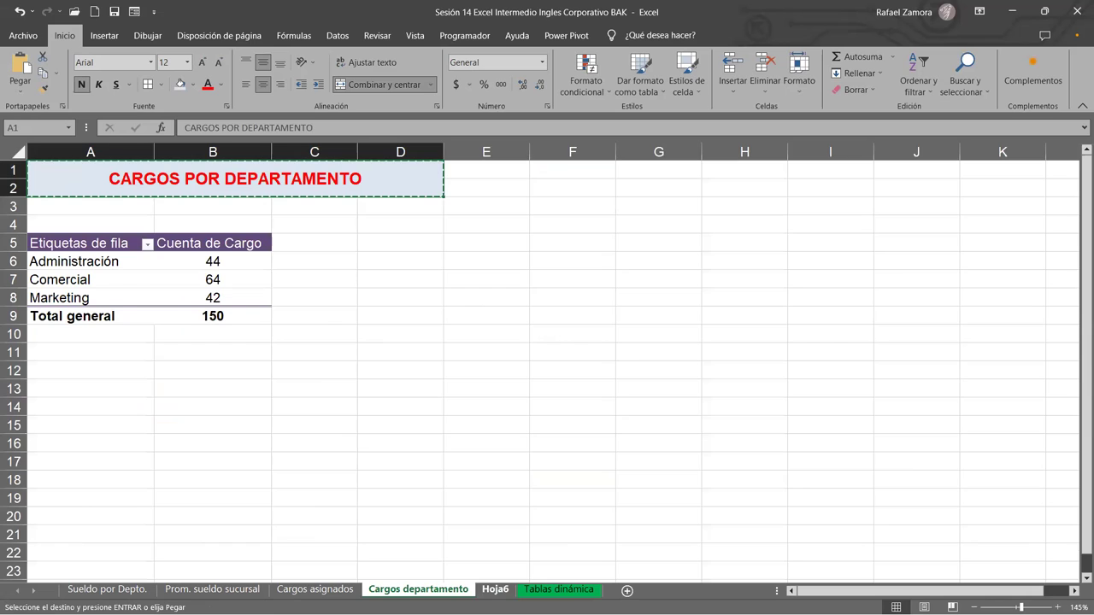
pyautogui.click(495, 589)
pyautogui.hotkey('ctrl', 'v')
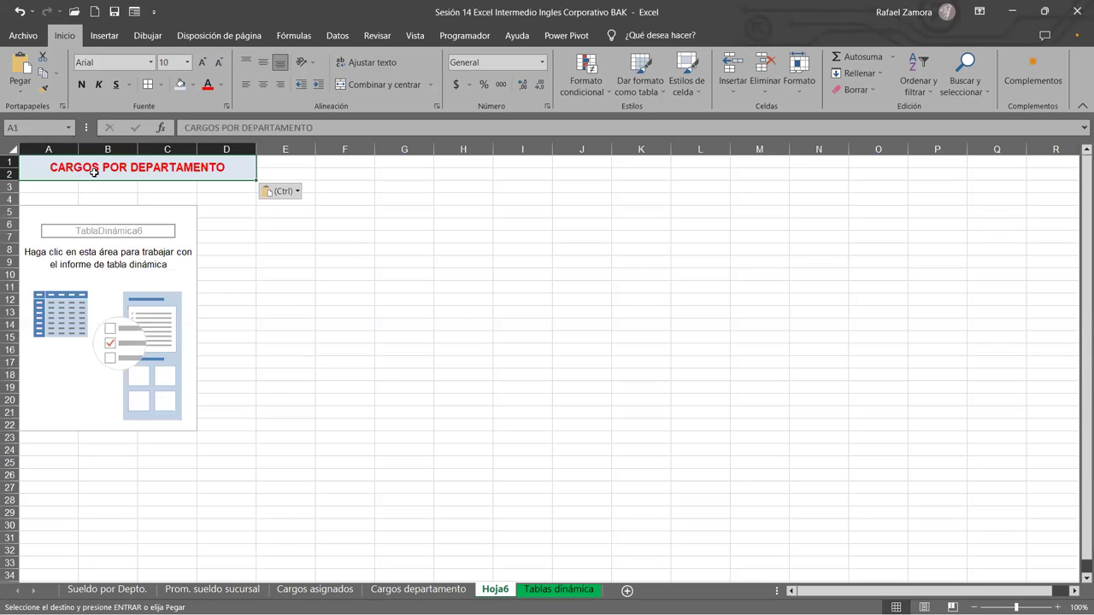
pyautogui.doubleClick(37, 163)
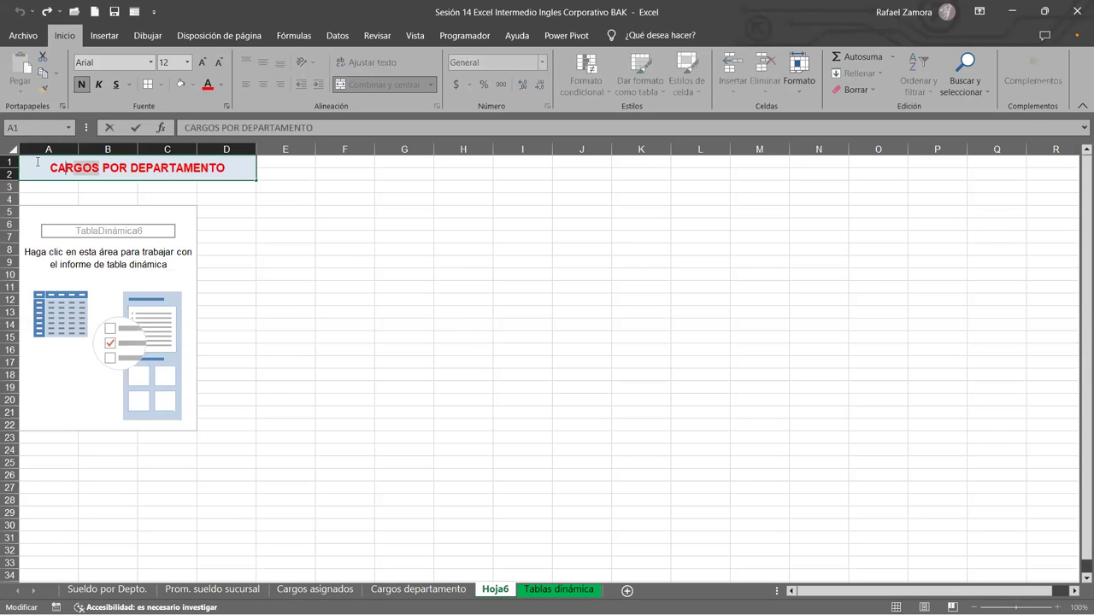
pyautogui.write('VENTAS')
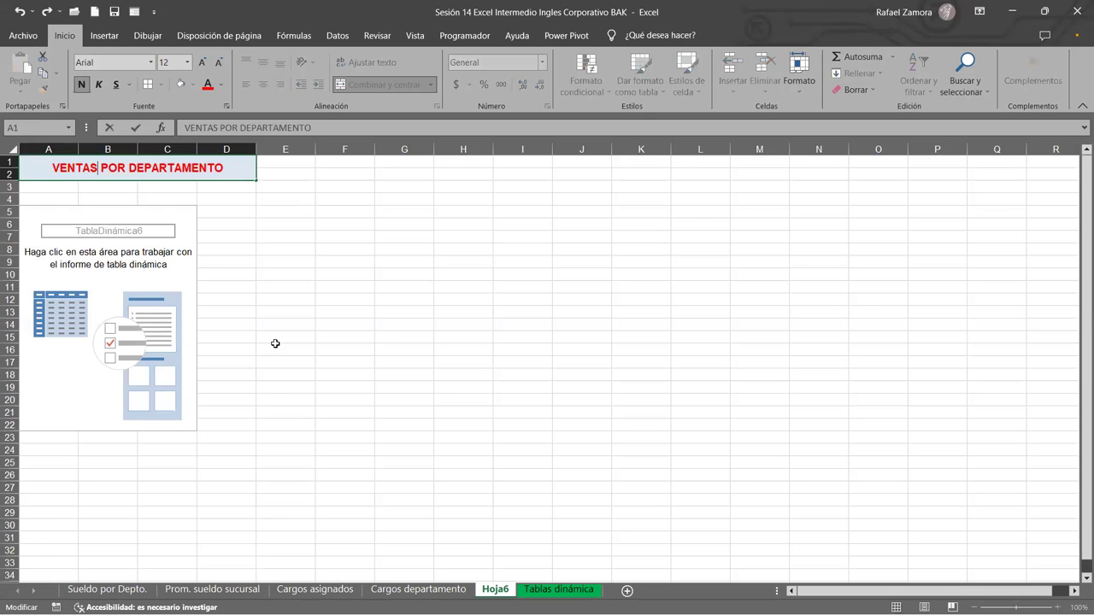
pyautogui.keyDown('ctrl'); pyautogui.scroll(1, 306, 374); pyautogui.keyUp('ctrl')
pyautogui.click(306, 373)
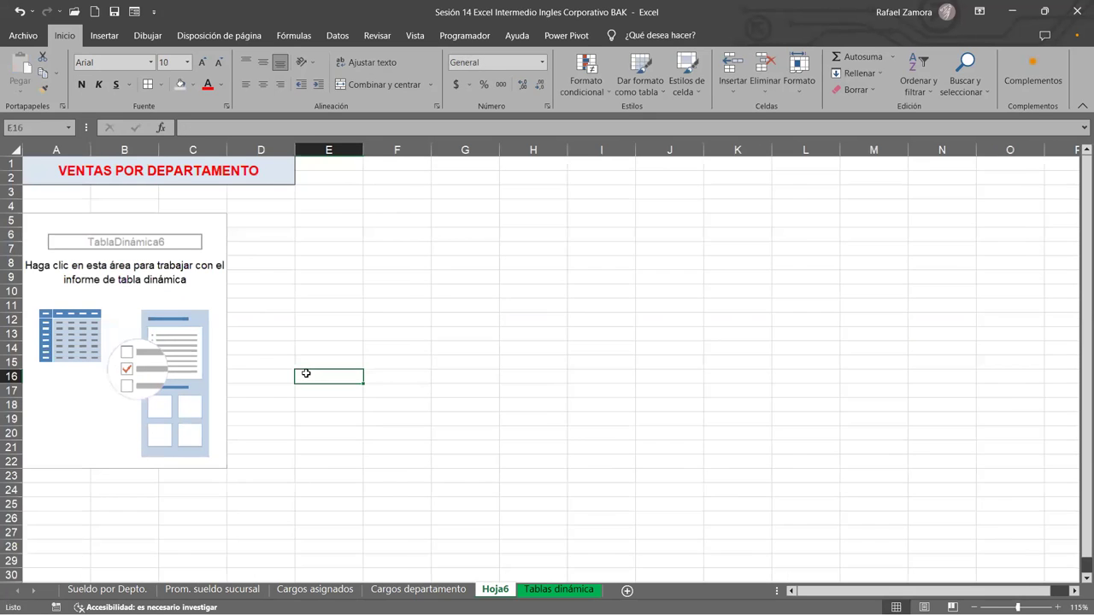
# Activate the empty TablaDinámica6 pivot on Hoja6 so its field list appears.
pyautogui.keyDown('ctrl'); pyautogui.scroll(1, 304, 374); pyautogui.keyUp('ctrl')
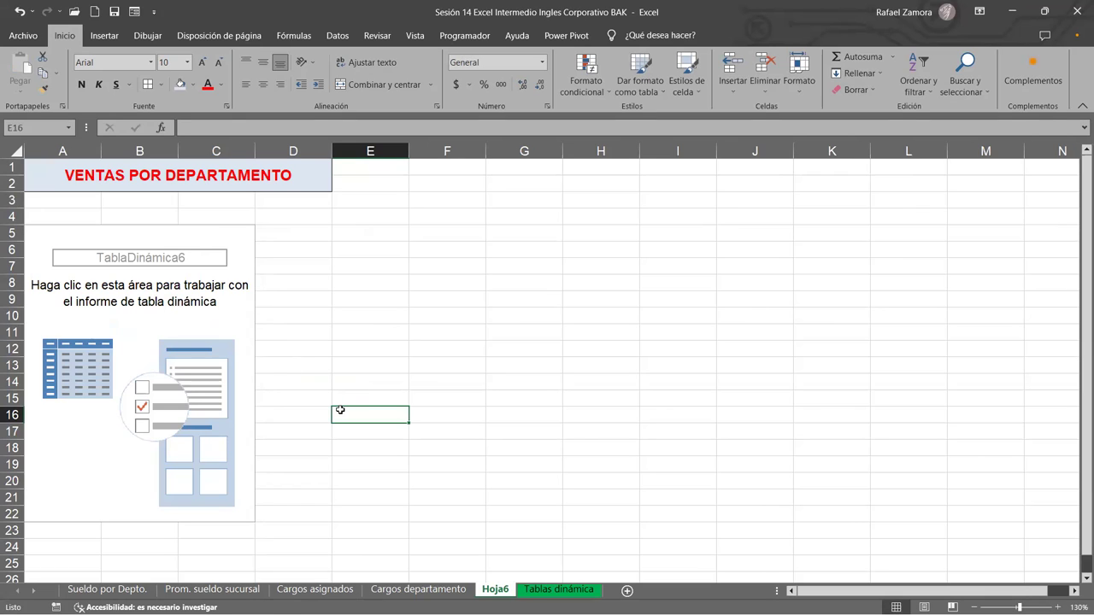
pyautogui.click(374, 344)
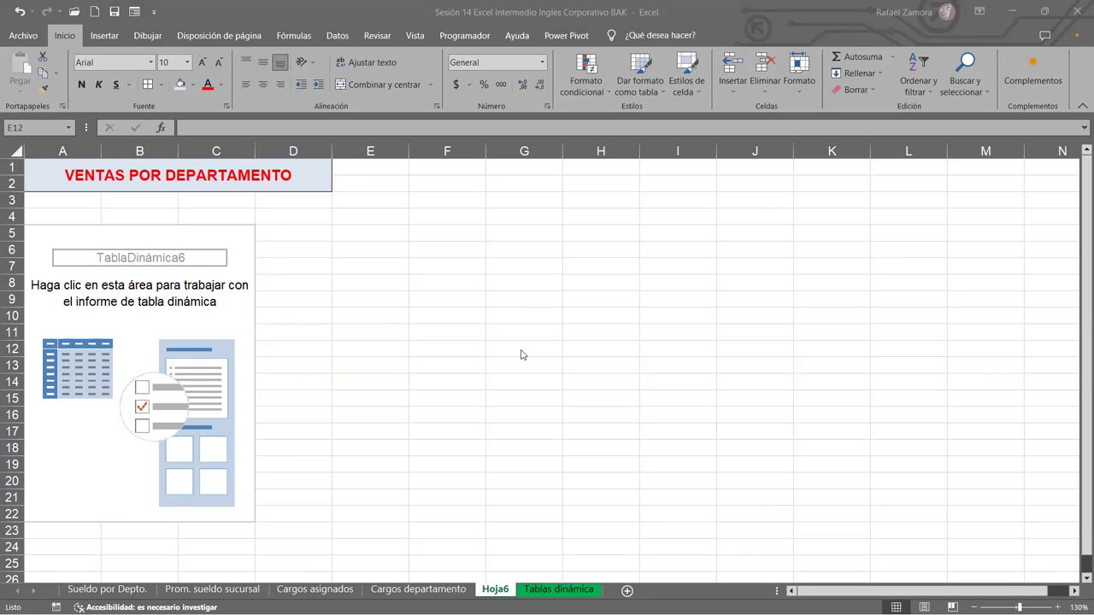
pyautogui.hotkey('alt', 'Tab')
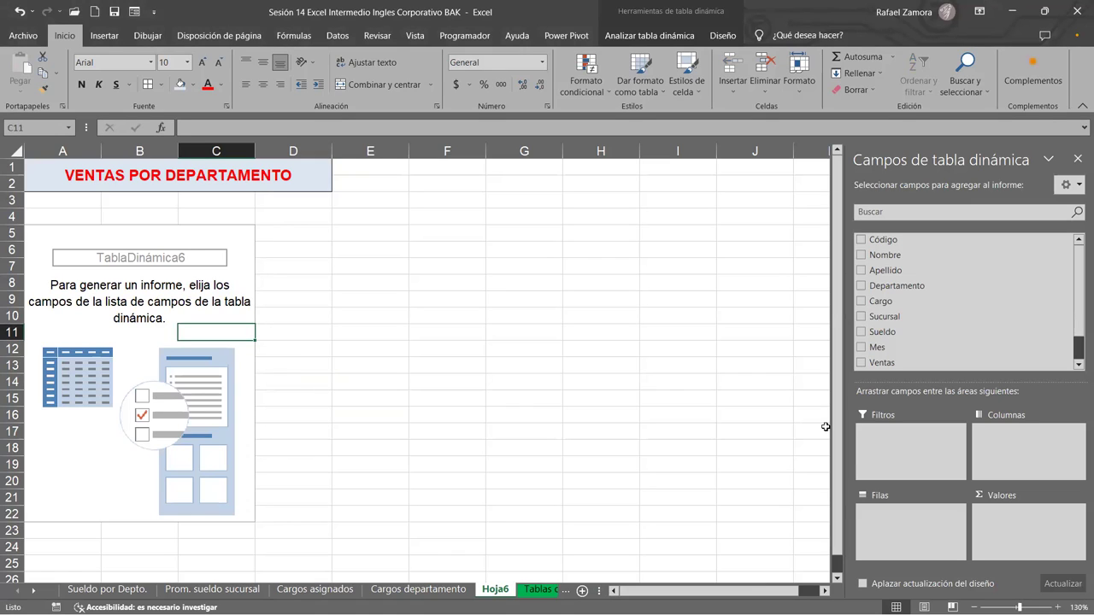
# Build the Hoja6 pivot with Ventas summed per Departamento, totalling 267837.
pyautogui.click(539, 591)
pyautogui.click(701, 240)
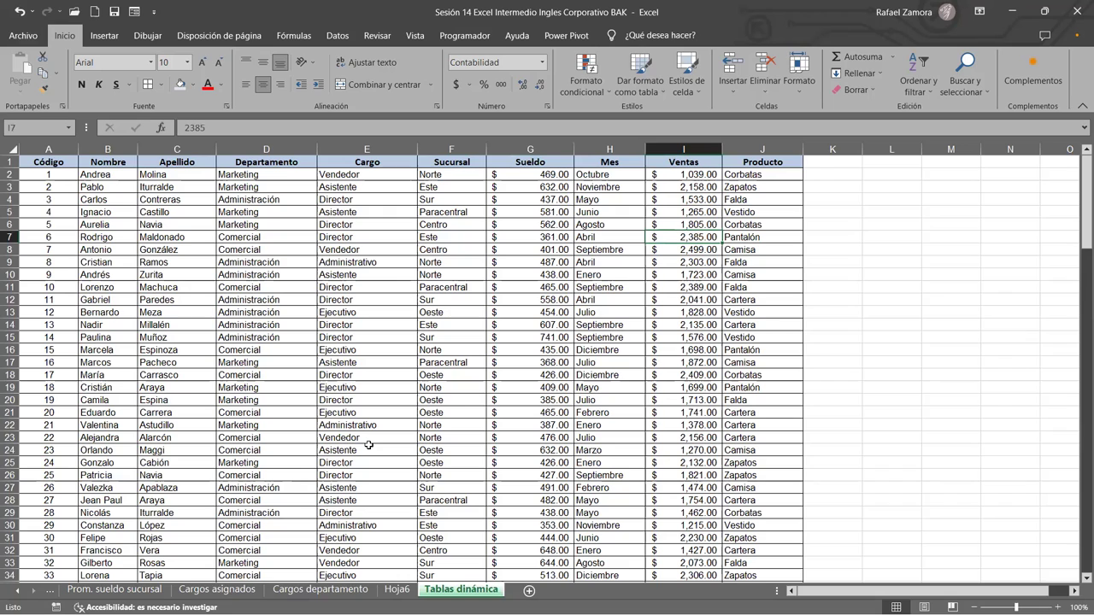
pyautogui.click(399, 590)
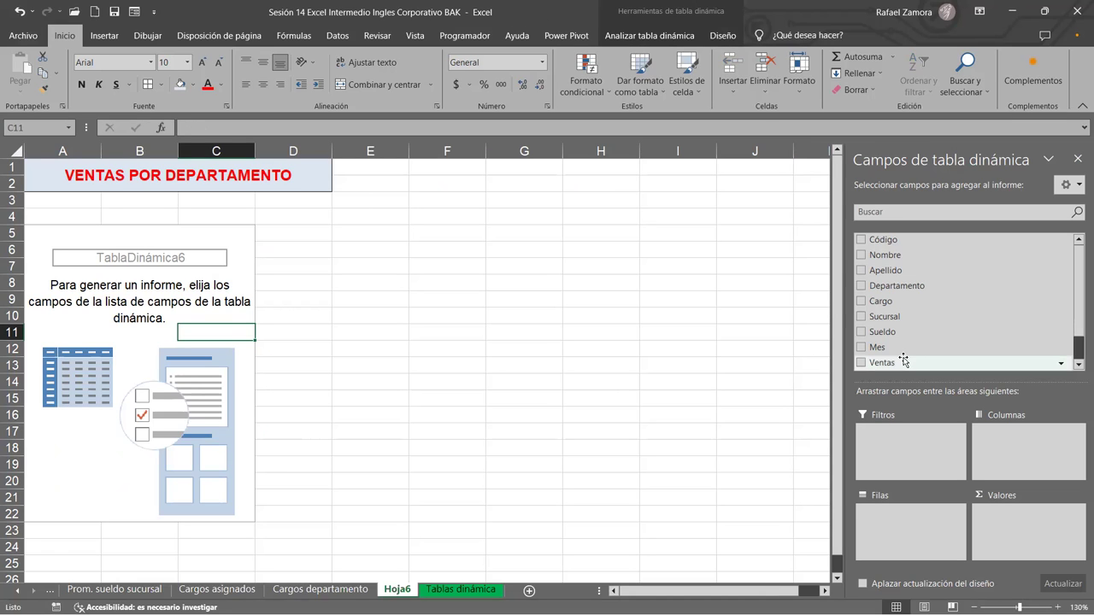
pyautogui.moveTo(903, 360); pyautogui.dragTo(1000, 538)
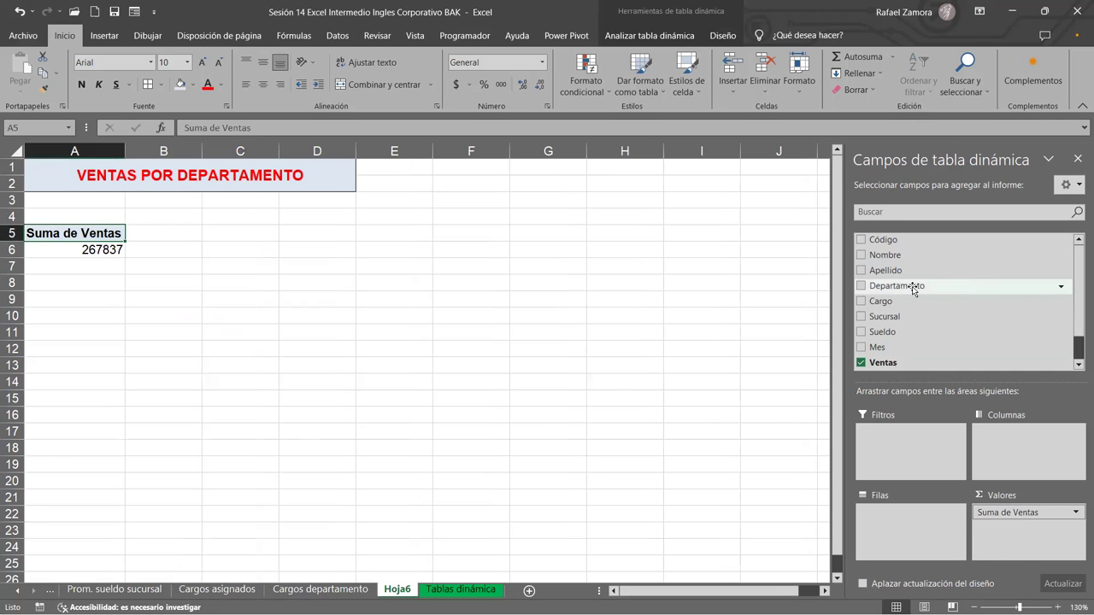
pyautogui.moveTo(913, 290); pyautogui.dragTo(935, 526)
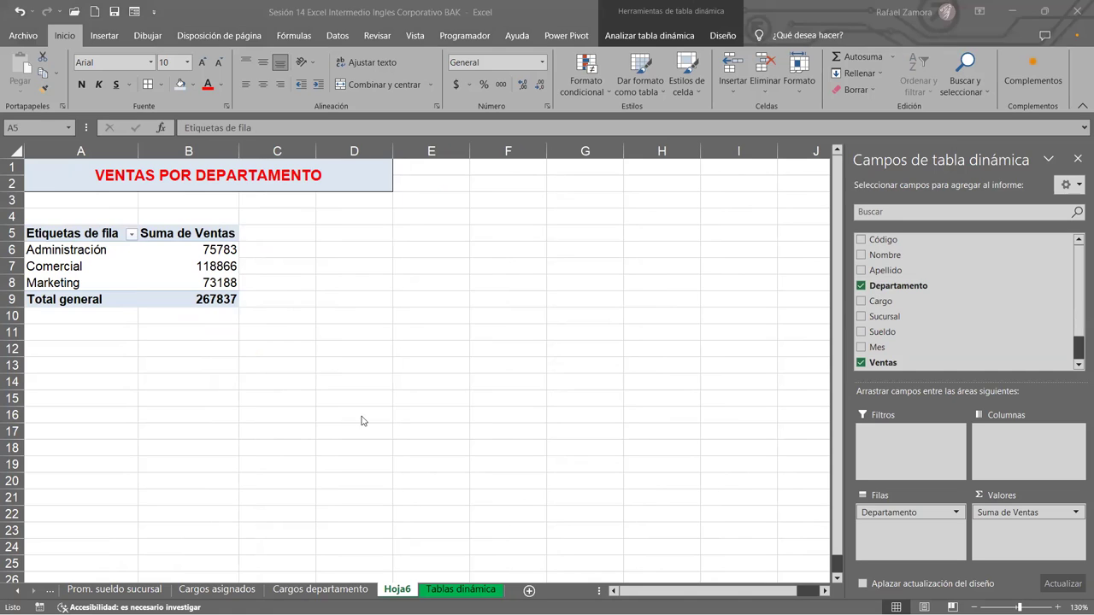
pyautogui.rightClick(229, 283)
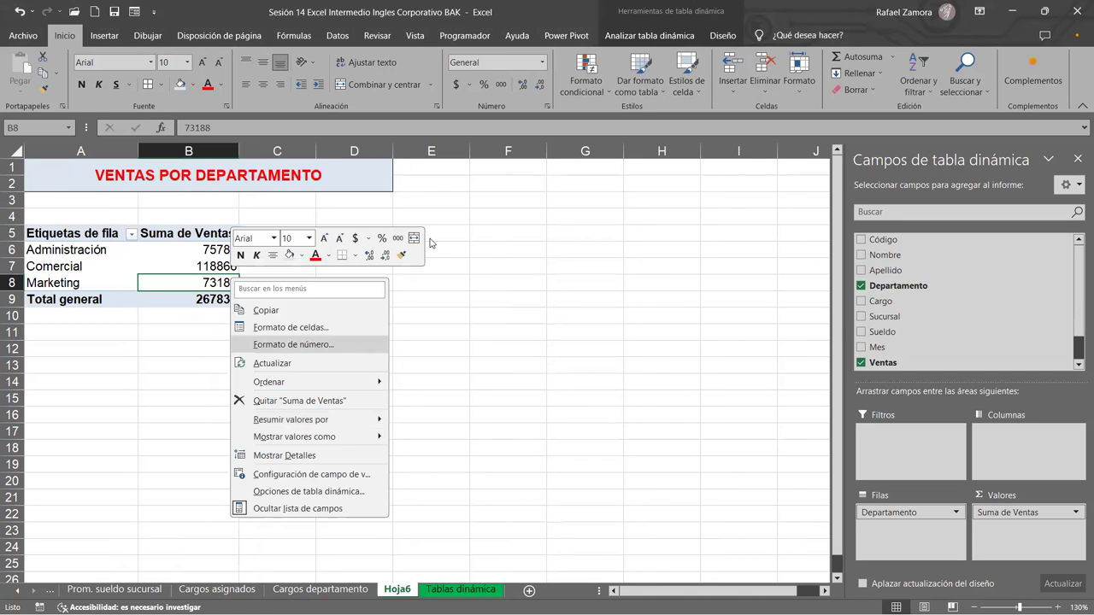
# Format the Suma de Ventas values as Contabilidad currency, e.g. $ 267,837.00.
pyautogui.click(293, 345)
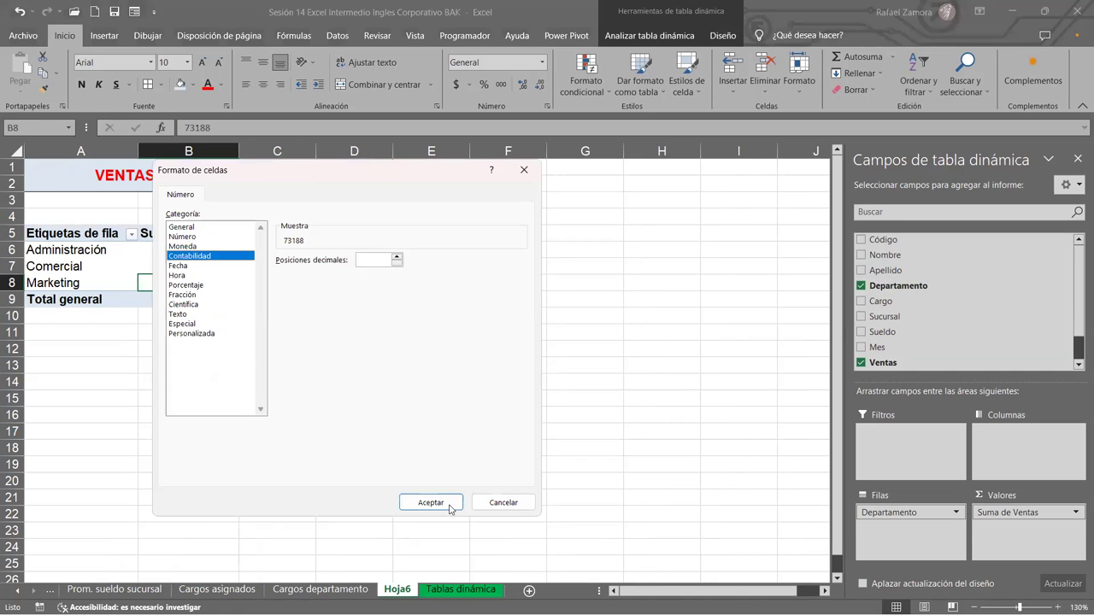
pyautogui.click(450, 508)
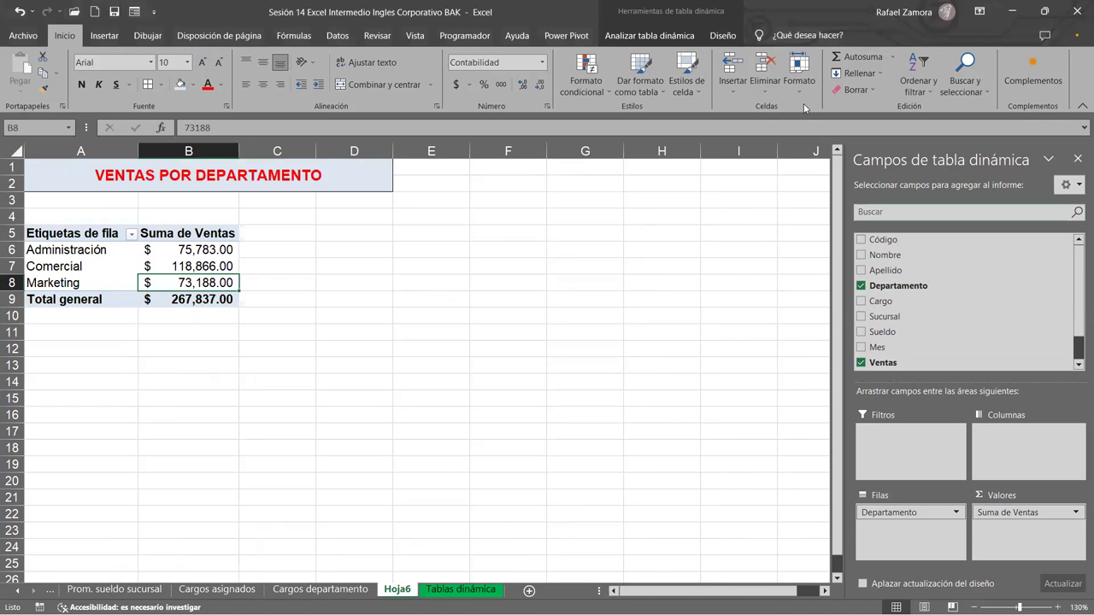
pyautogui.click(722, 35)
pyautogui.click(770, 89)
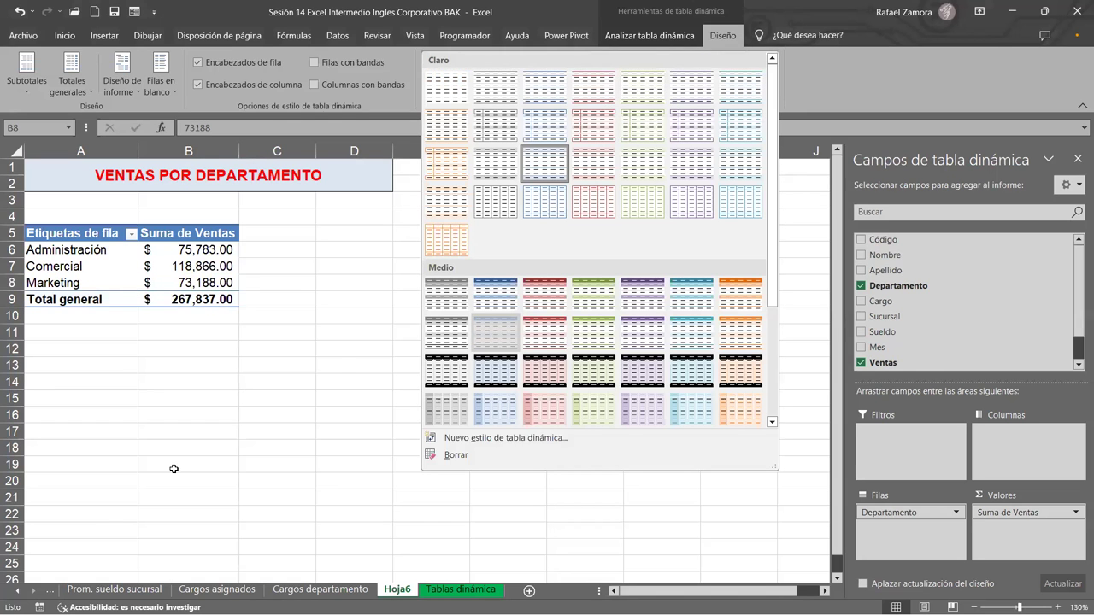
# Rename the Hoja6 sheet tab to 'Ventas por departamento'.
pyautogui.click(341, 365)
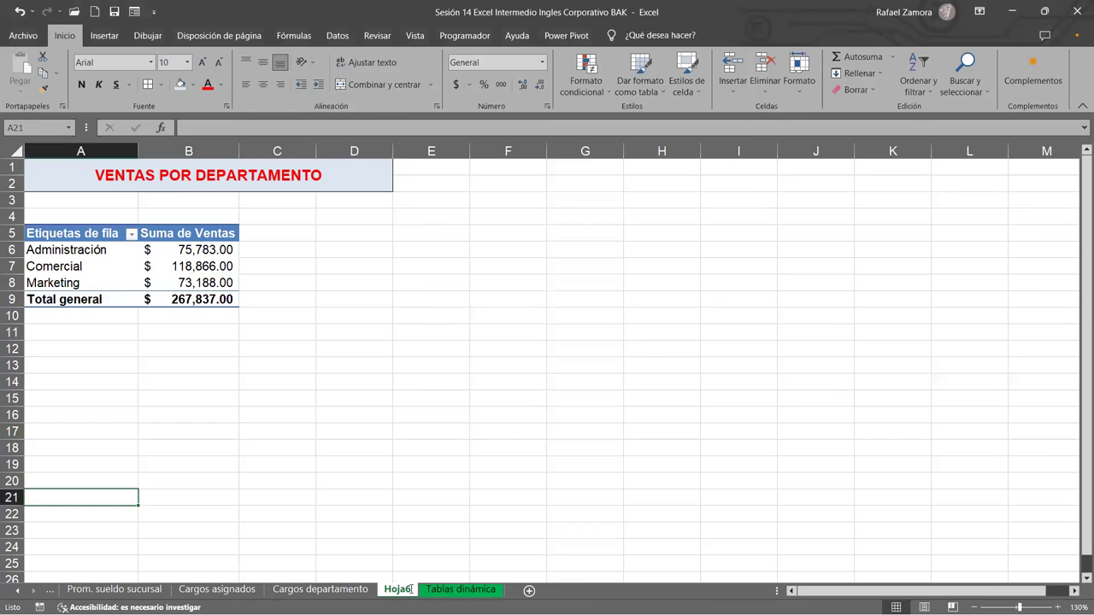
pyautogui.doubleClick(398, 590)
pyautogui.write('VenTA')
pyautogui.press('BackSpace')
pyautogui.press('BackSpace')
pyautogui.press('BackSpace')
pyautogui.write('Ve')
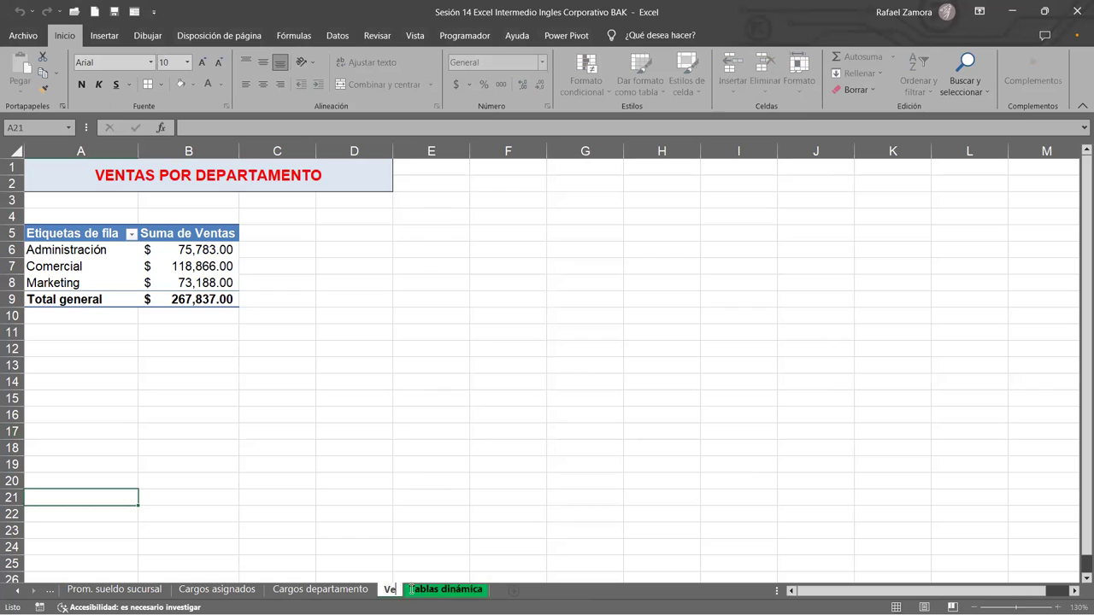
pyautogui.write('ntas por de')
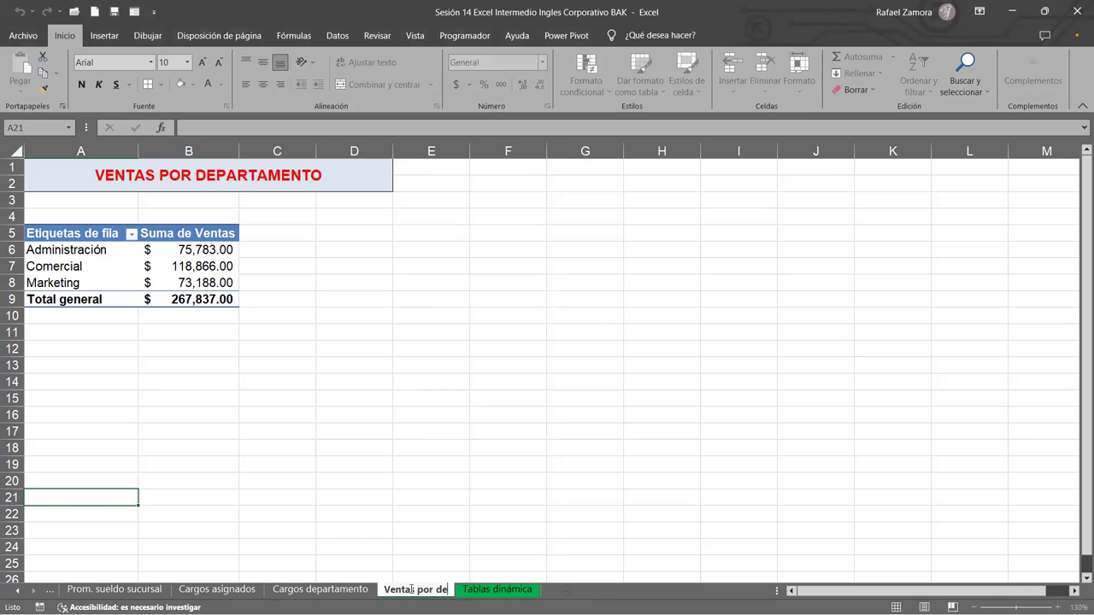
pyautogui.write('partamento')
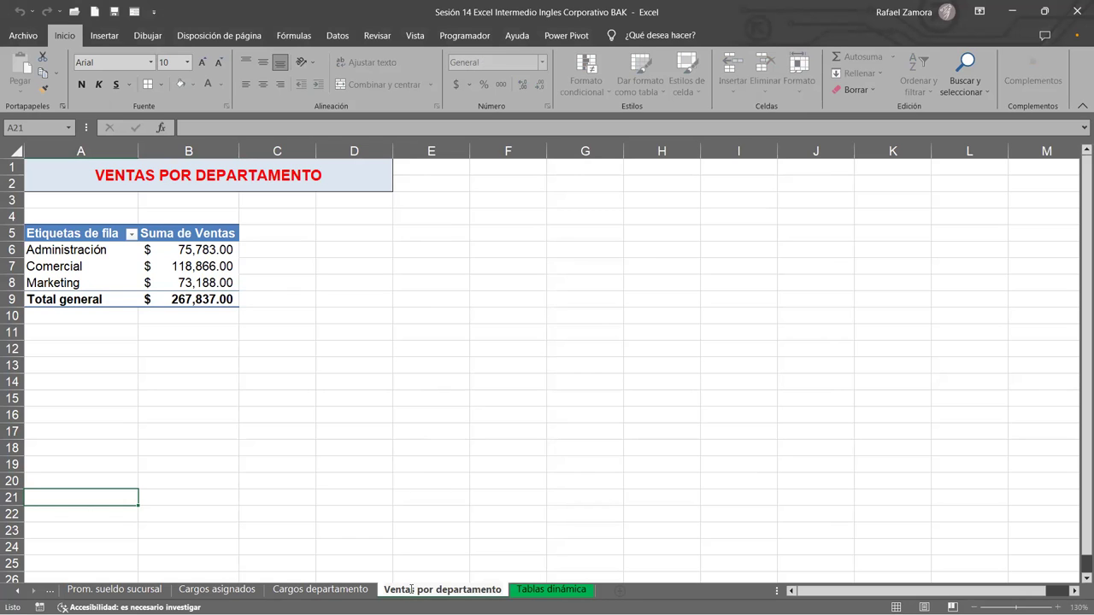
pyautogui.click(502, 413)
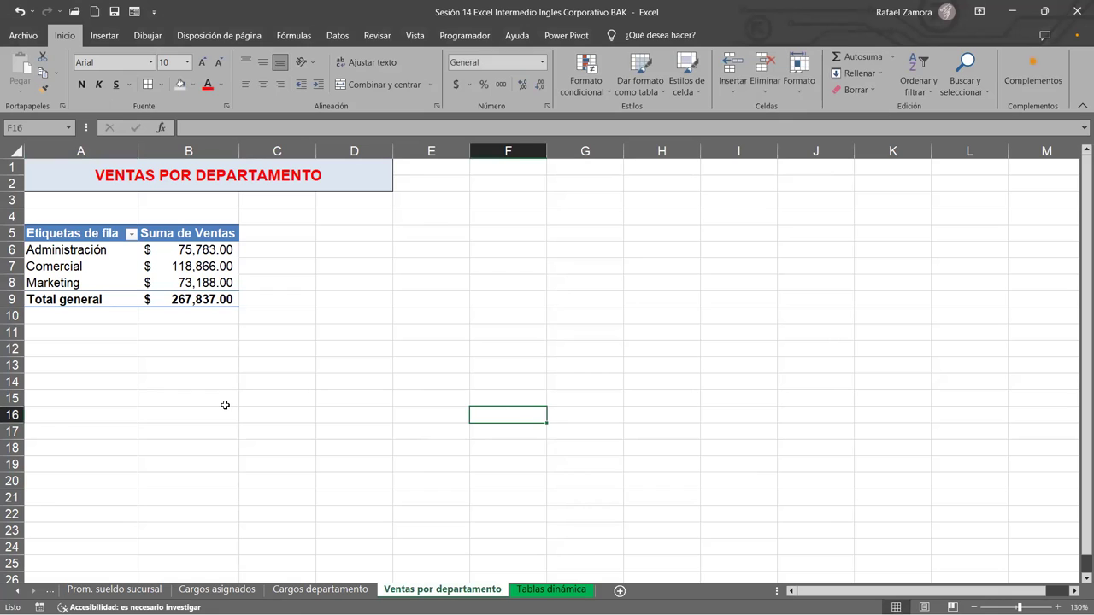
pyautogui.click(275, 493)
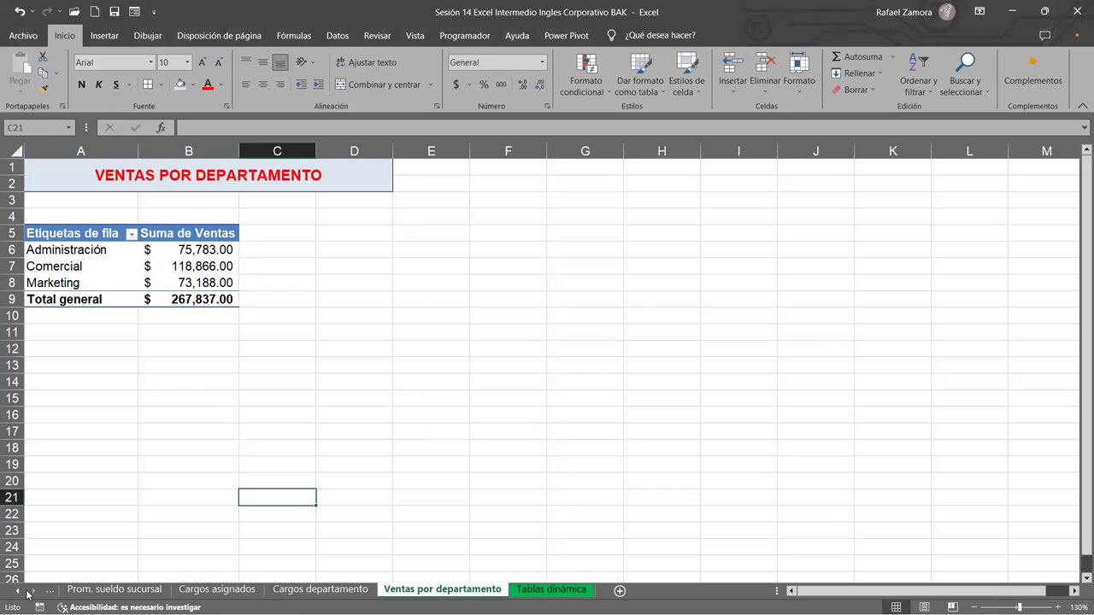
# Check the workbook's sheet list, then move to the Tablas dinámica employee data sheet.
pyautogui.rightClick(28, 592)
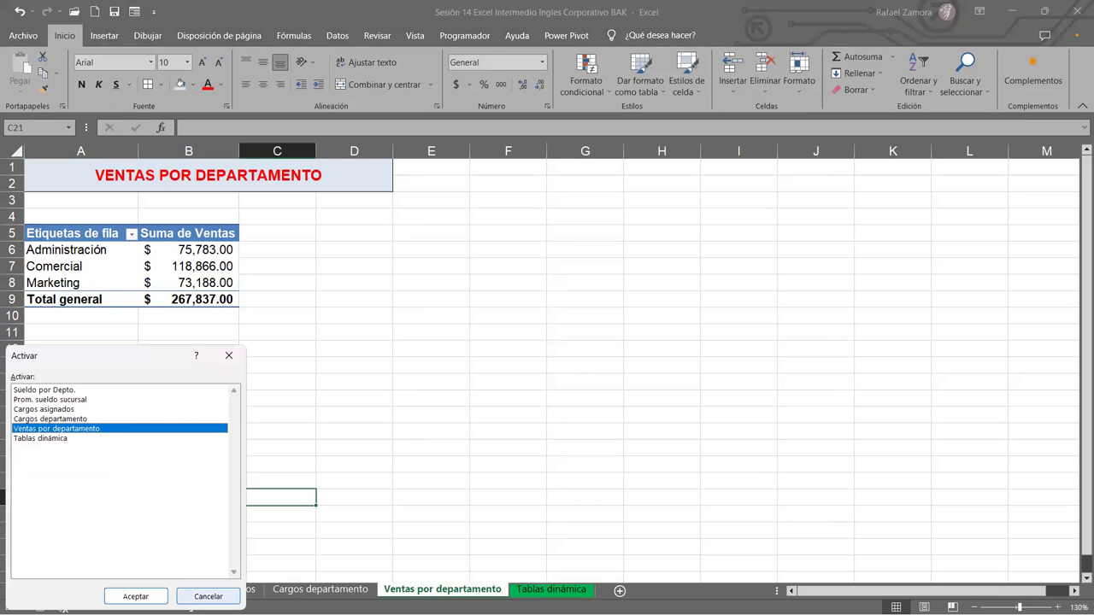
pyautogui.press('Return')
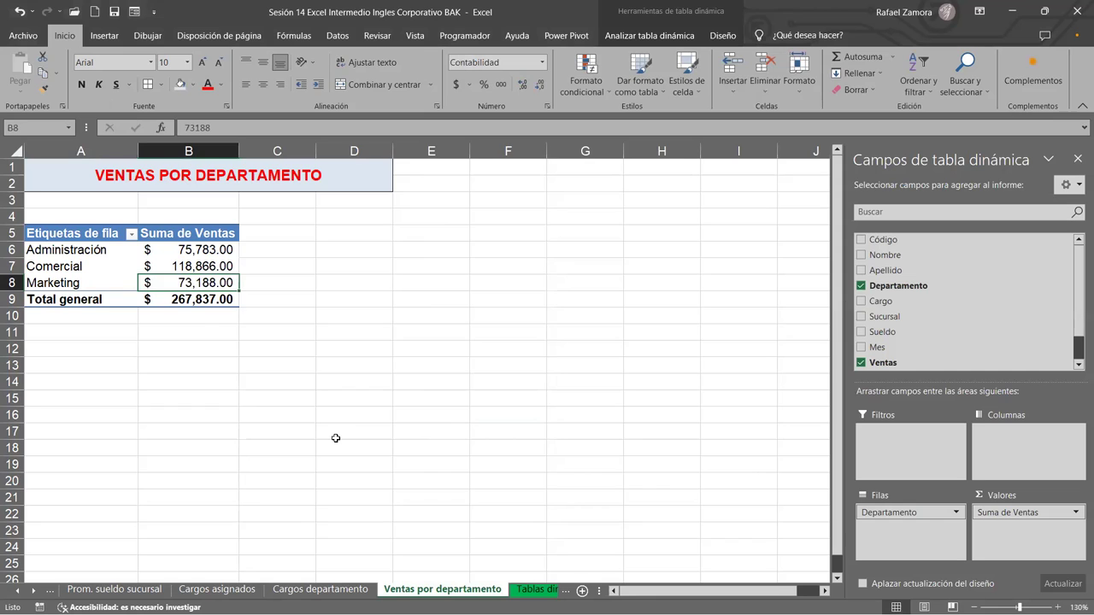
pyautogui.scroll(1, 335, 438)
pyautogui.click(601, 365)
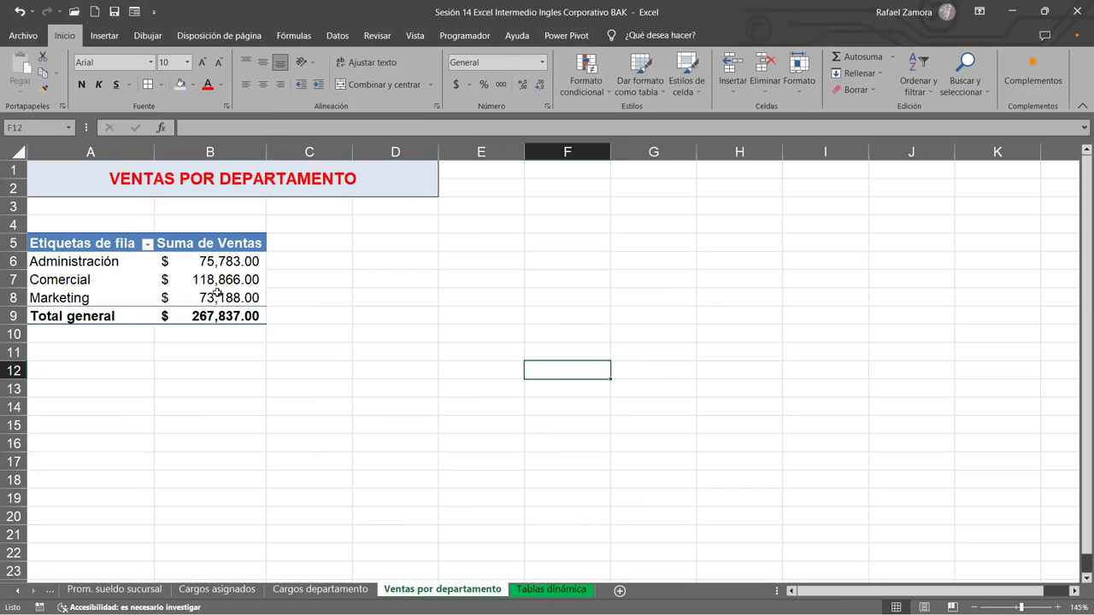
pyautogui.moveTo(217, 293)
pyautogui.hotkey('ctrl', 'pagedown')
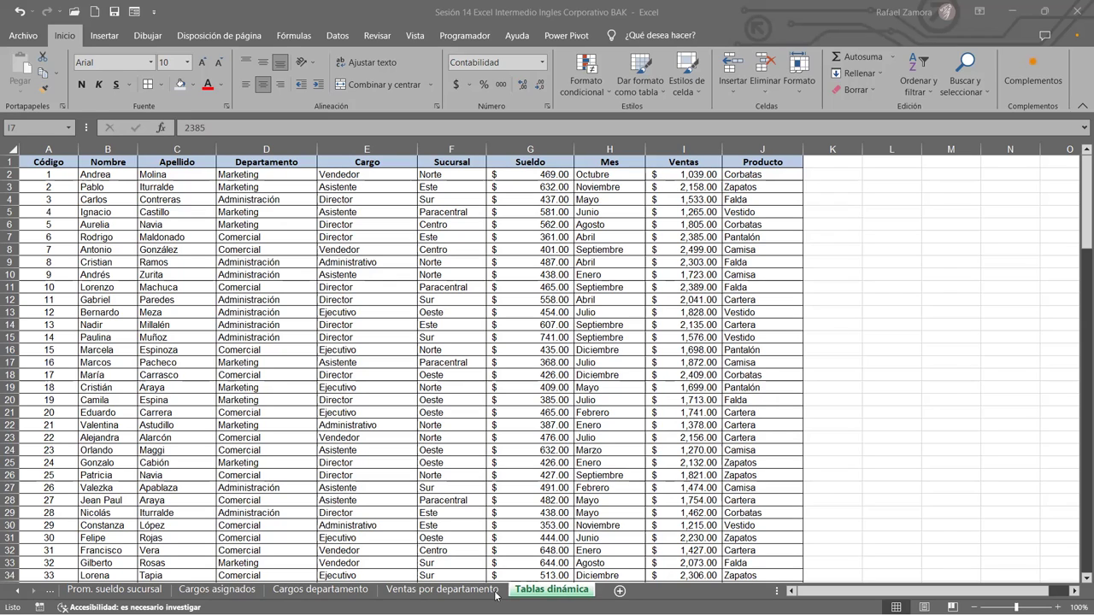
# Insert a new PivotTable from the employee data on a new worksheet, Hoja7.
pyautogui.click(558, 596)
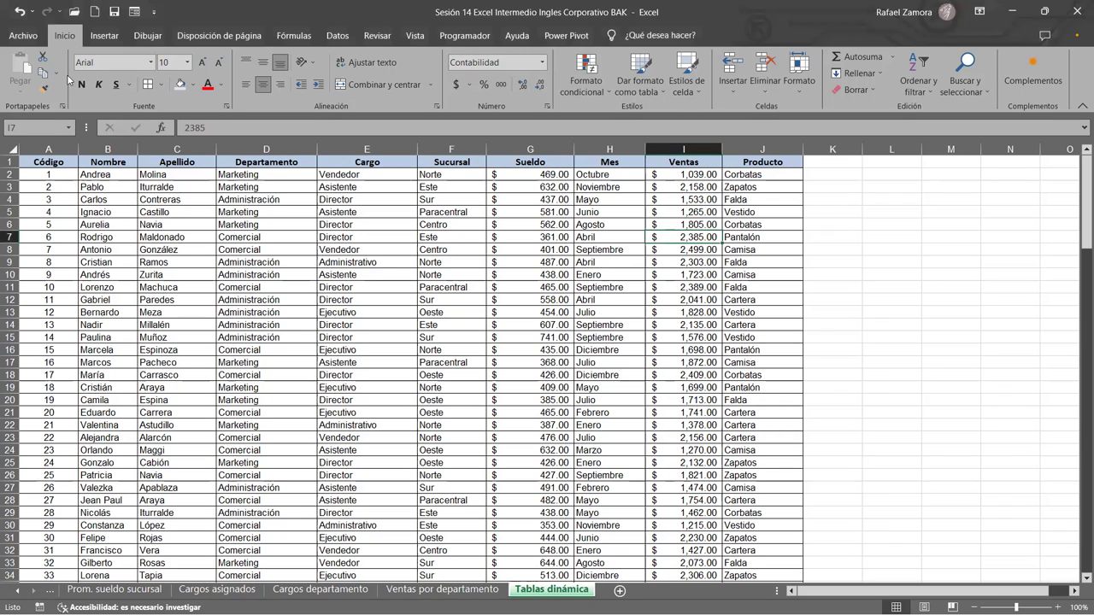
pyautogui.scroll(-1, 64, 76)
pyautogui.click(36, 67)
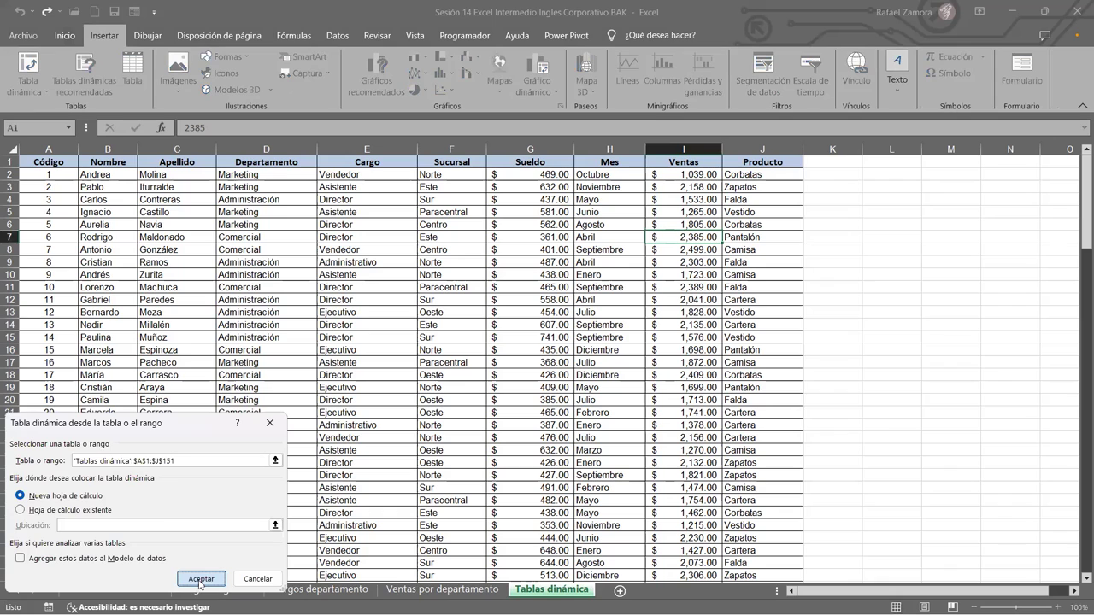
pyautogui.click(201, 579)
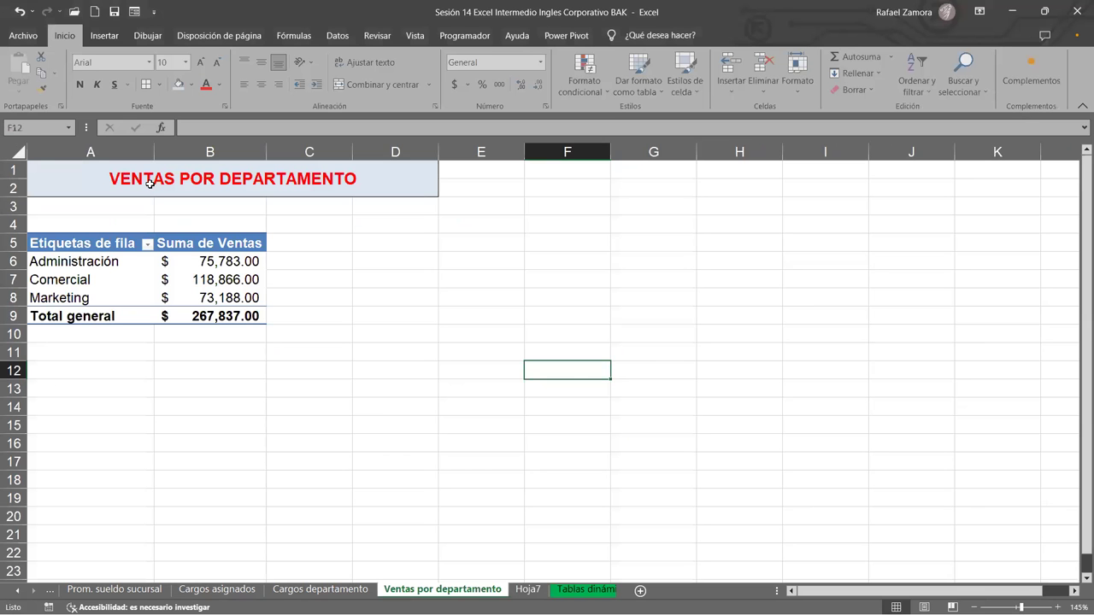
pyautogui.click(149, 183)
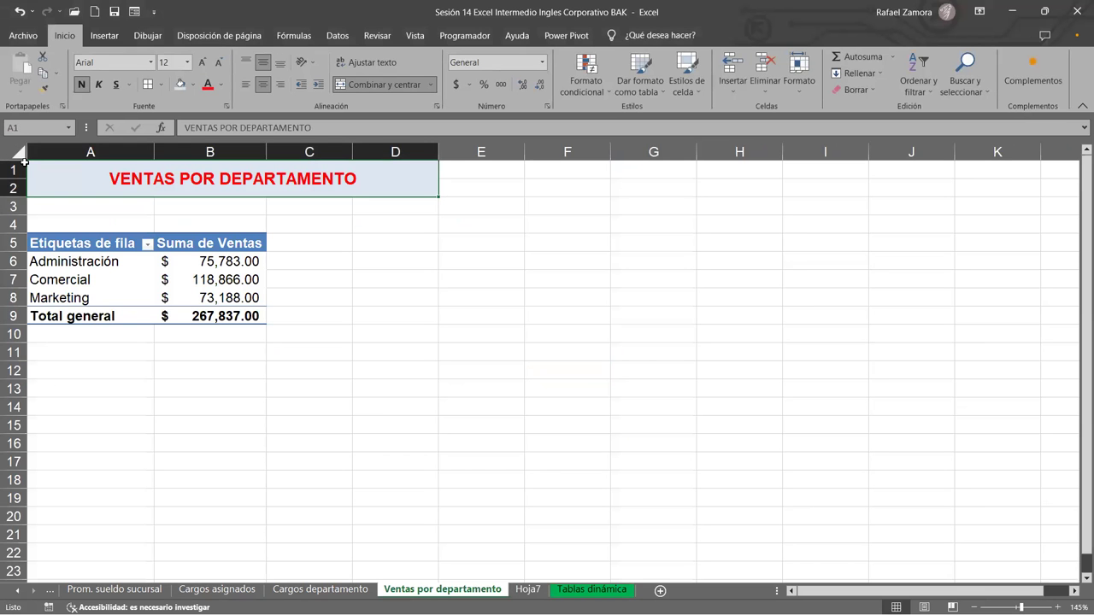
pyautogui.hotkey('ctrl', 'pagedown')
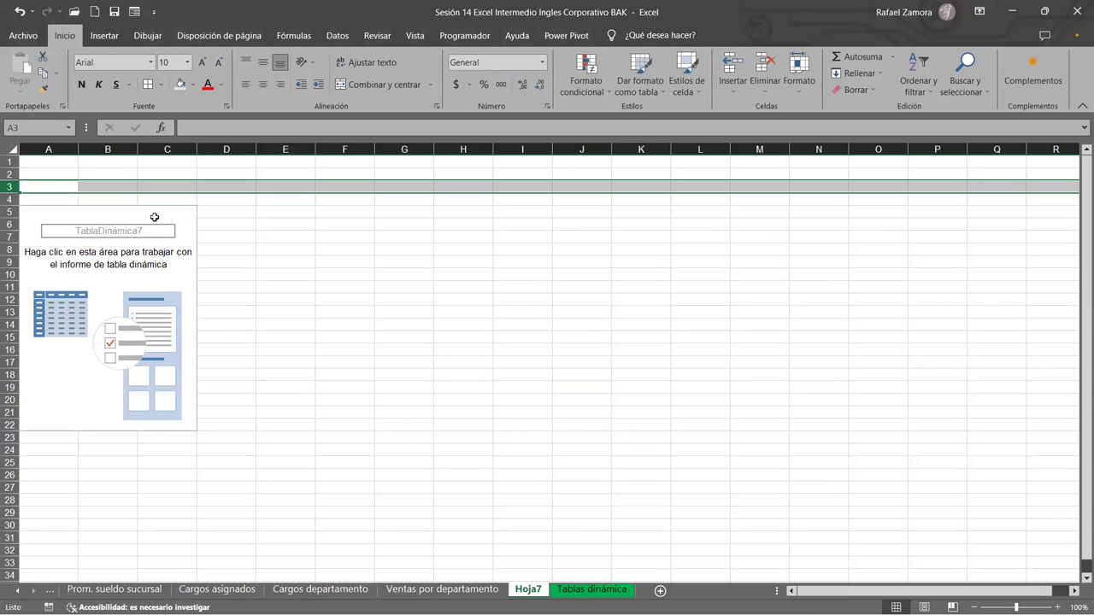
# Paste the VENTAS POR DEPARTAMENTO title onto Hoja7 and append 'MAX/MIN' to it.
pyautogui.hotkey('ctrl', 'pageup')
pyautogui.hotkey('ctrl', 'c')
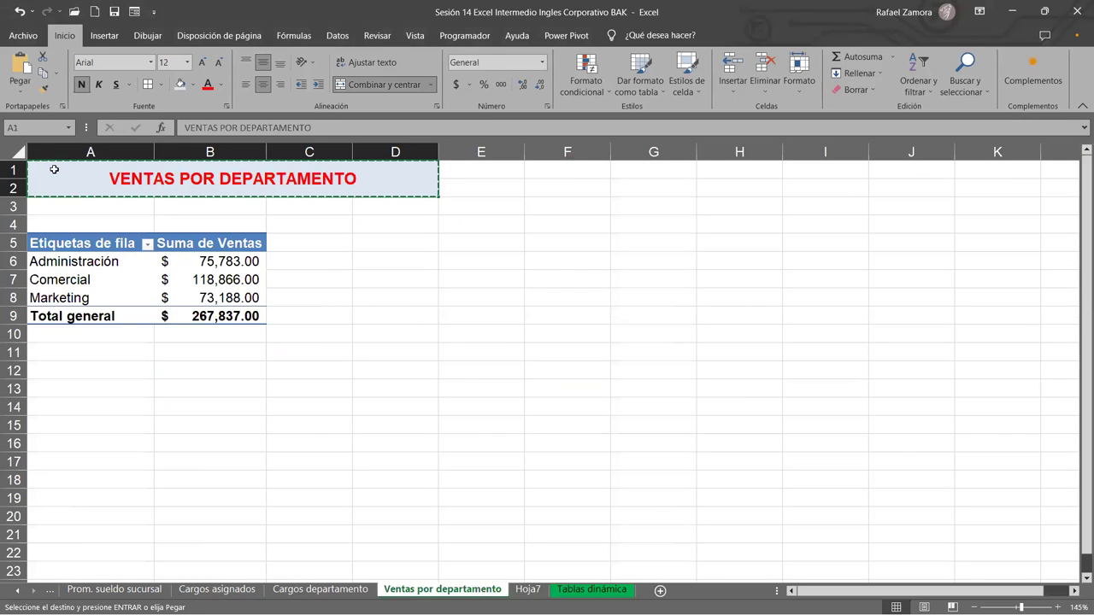
pyautogui.hotkey('ctrl', 'pagedown')
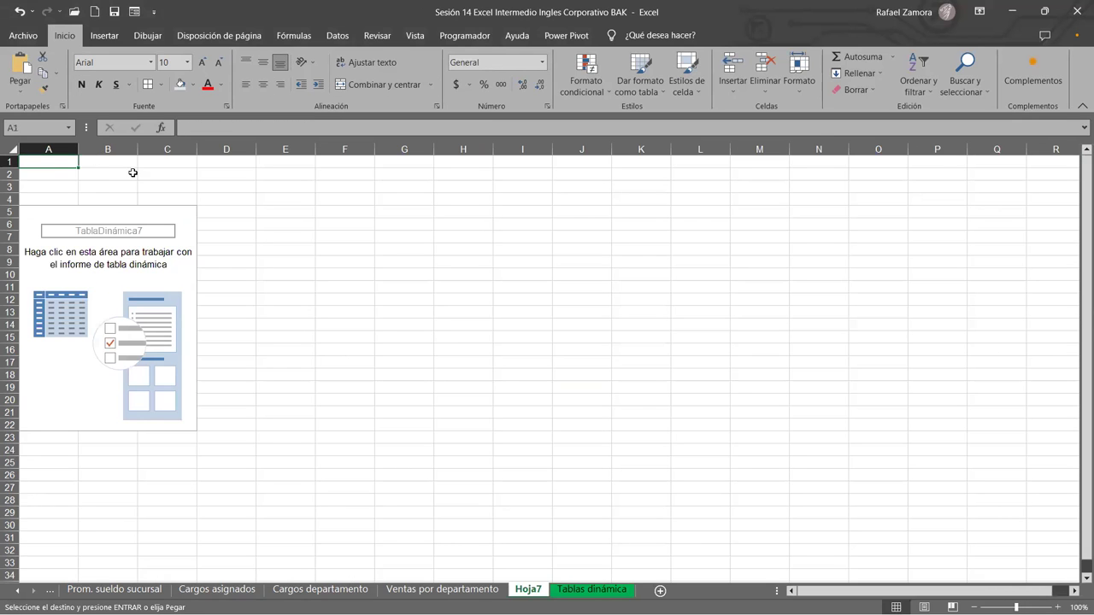
pyautogui.hotkey('ctrl', 'v')
pyautogui.doubleClick(99, 165)
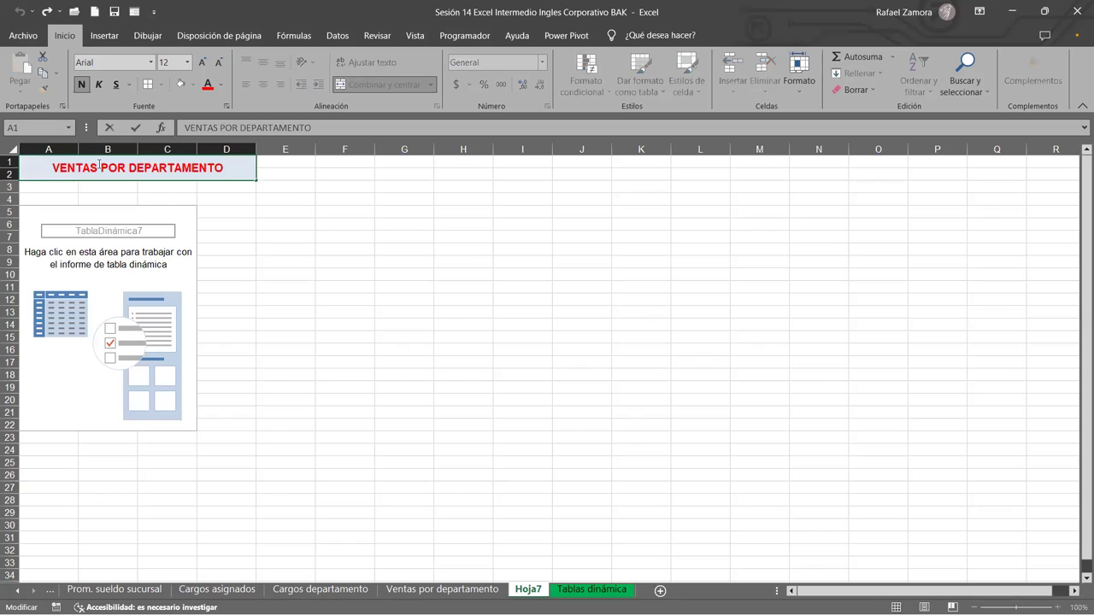
pyautogui.click(233, 165)
pyautogui.write('ma')
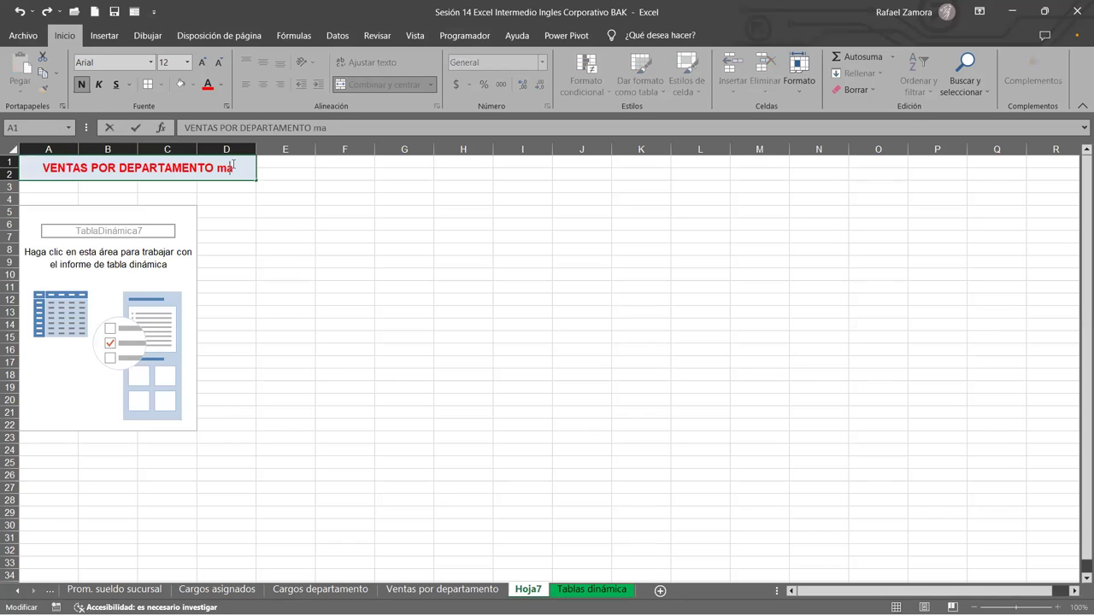
pyautogui.press('BackSpace')
pyautogui.press('BackSpace')
pyautogui.write('MAX')
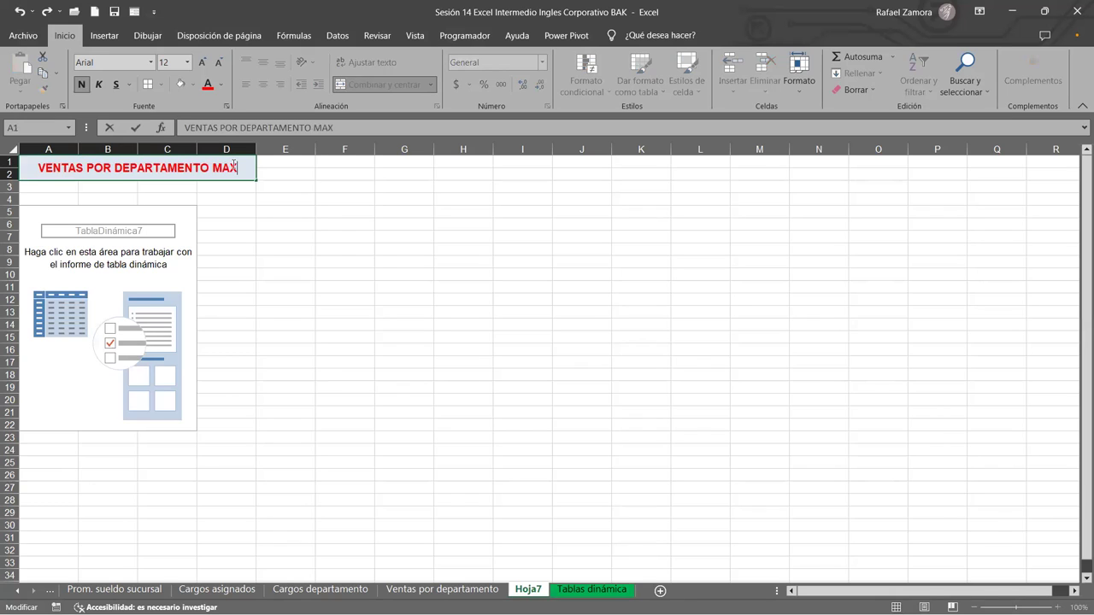
pyautogui.write('/MI')
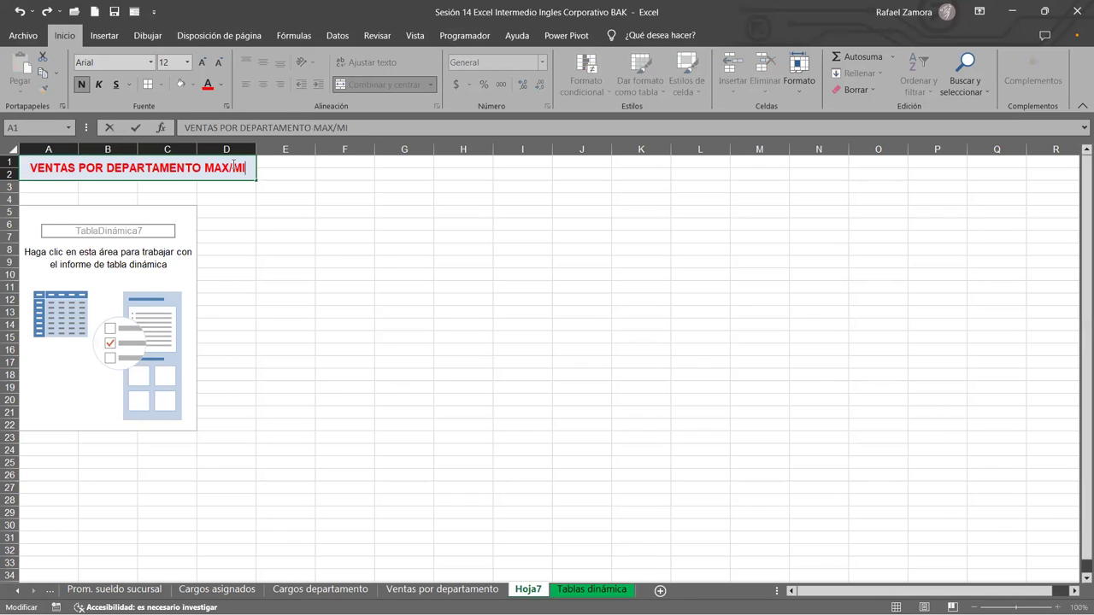
pyautogui.write('N')
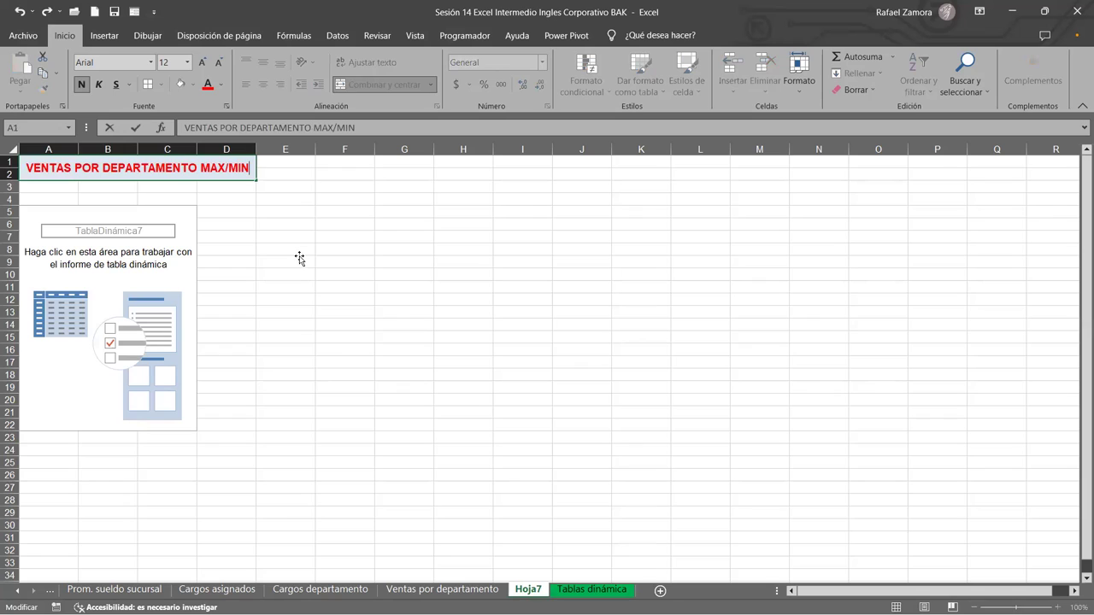
pyautogui.click(300, 253)
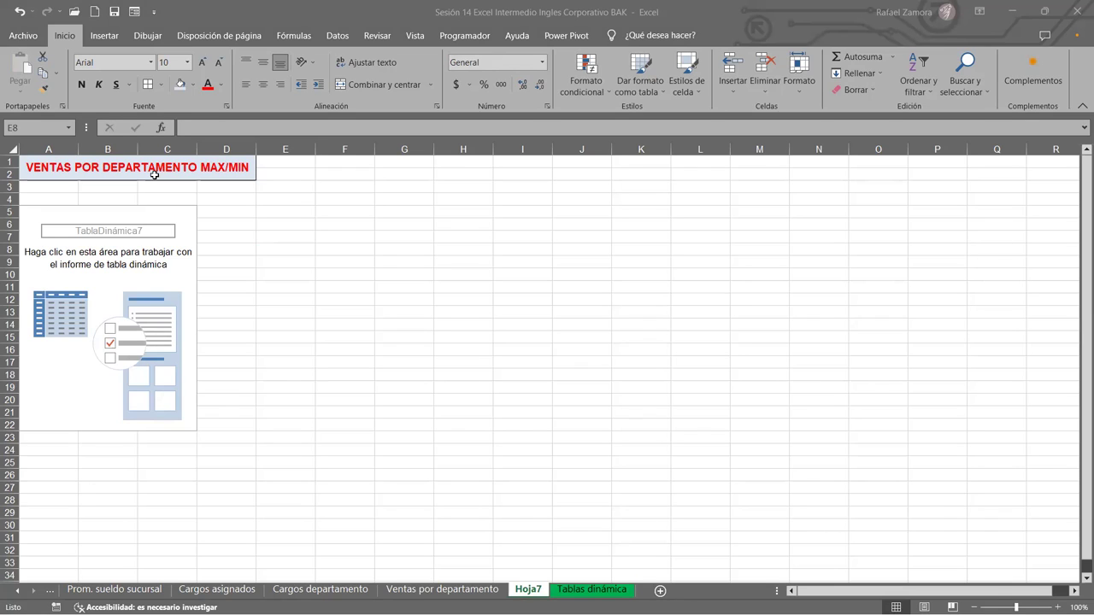
pyautogui.press('F2')
# Rename the Hoja7 sheet tab to 'Ventas Max Min Depto.'.
pyautogui.click(107, 312)
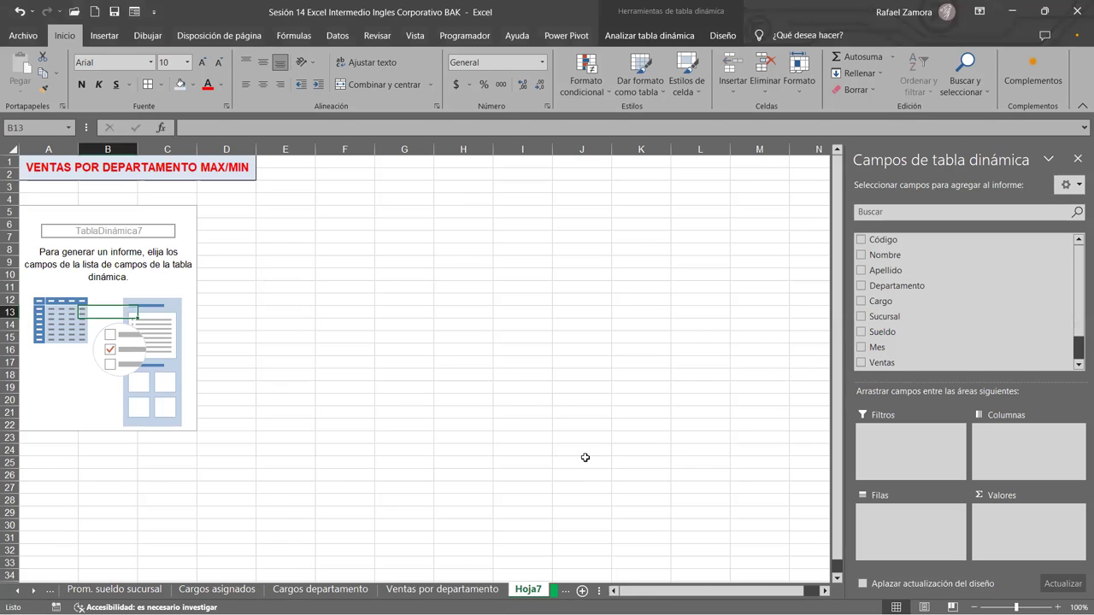
pyautogui.doubleClick(533, 590)
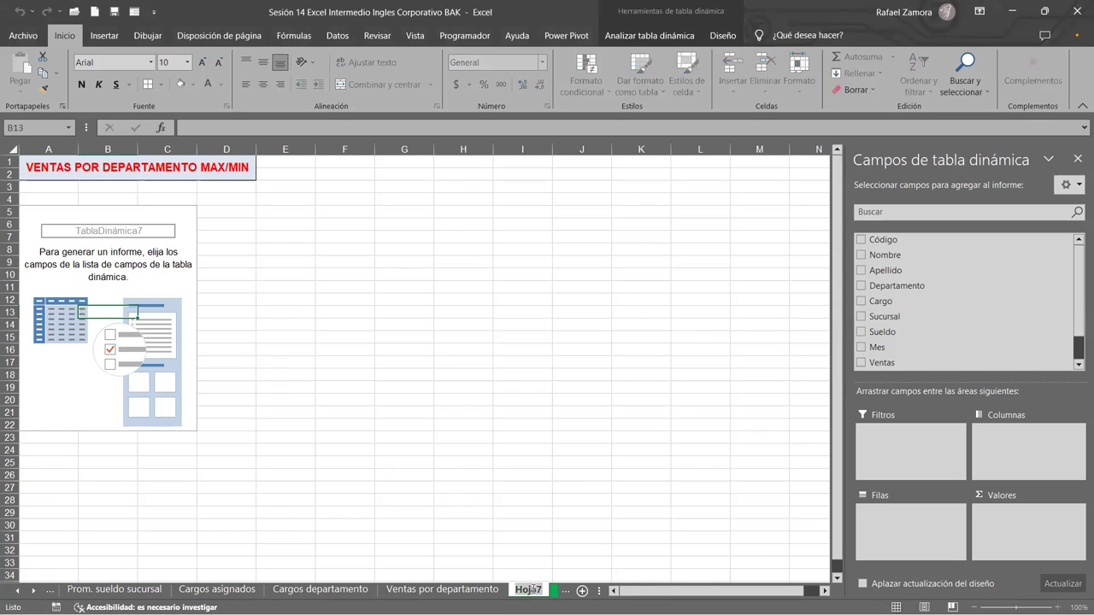
pyautogui.write('Ventas')
pyautogui.press('Return')
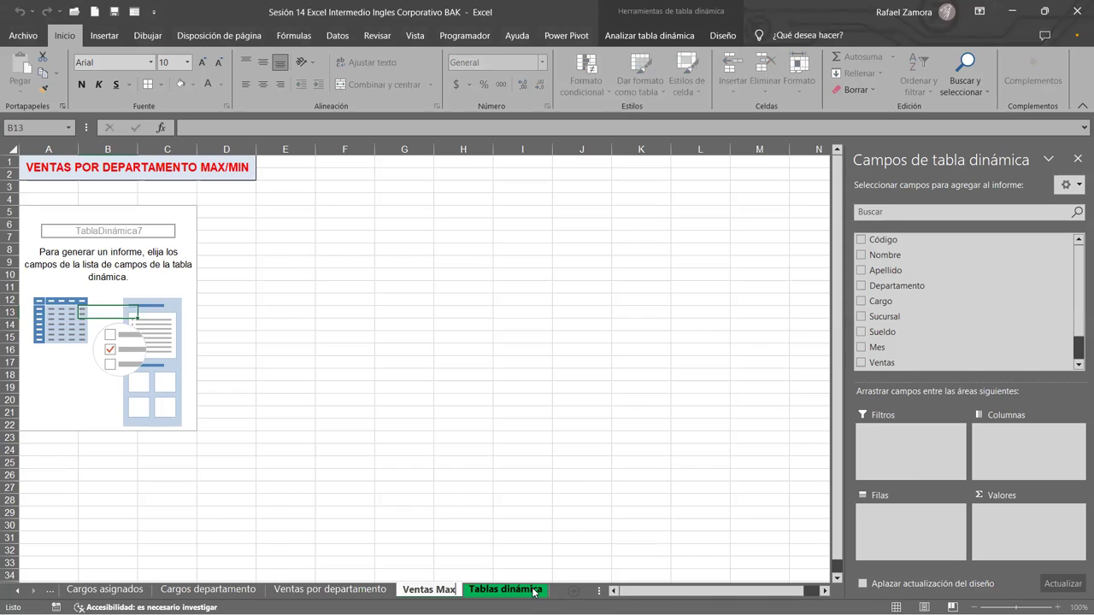
pyautogui.write(' Min')
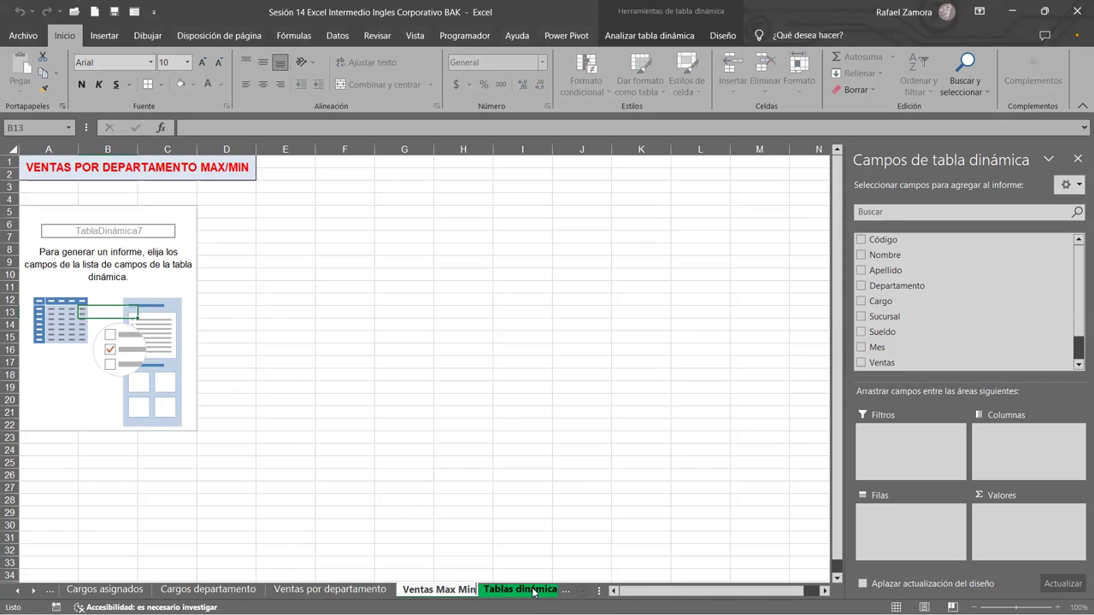
pyautogui.press('Return')
pyautogui.write('Depto.')
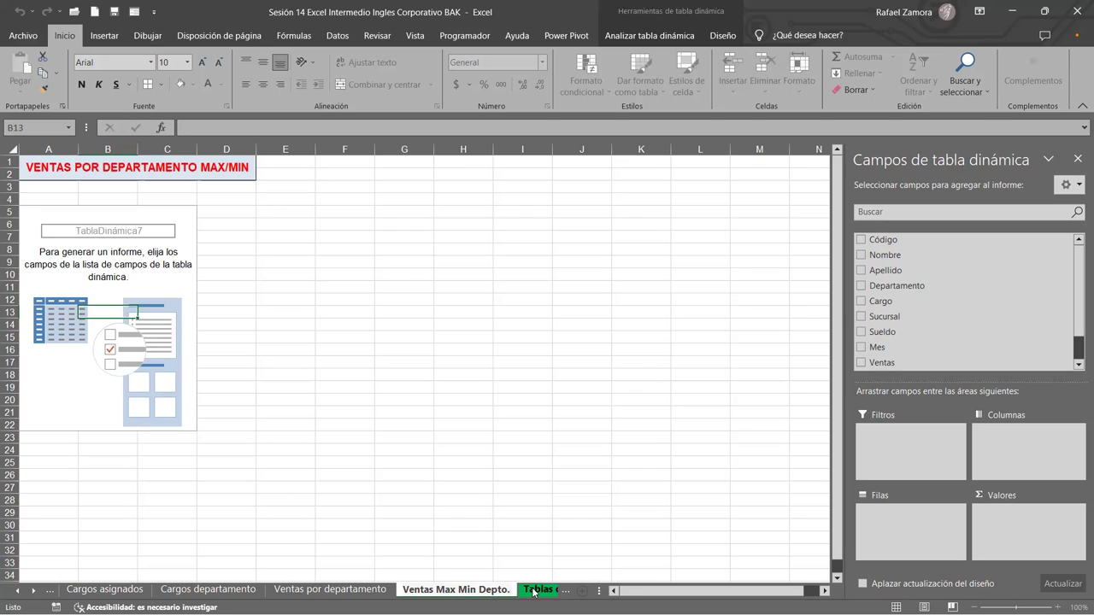
pyautogui.click(522, 387)
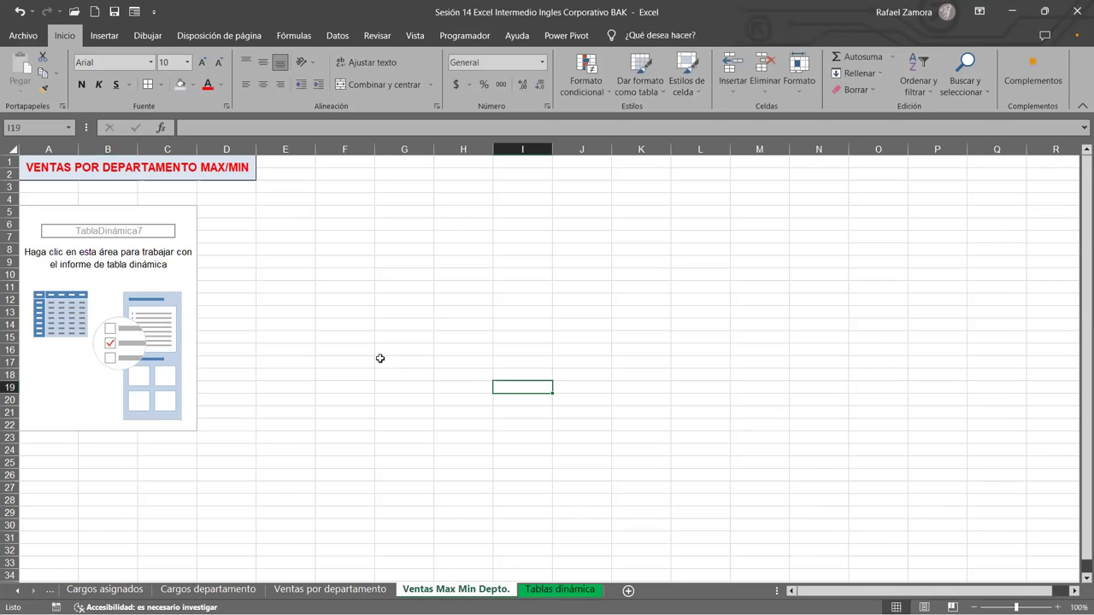
pyautogui.scroll(1, 377, 374)
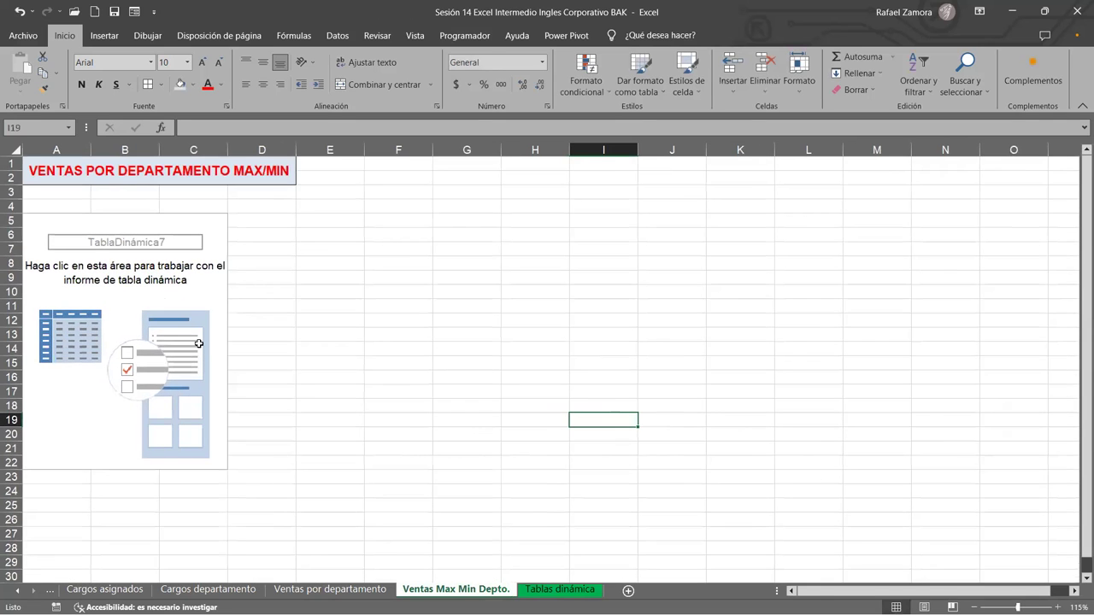
pyautogui.click(196, 346)
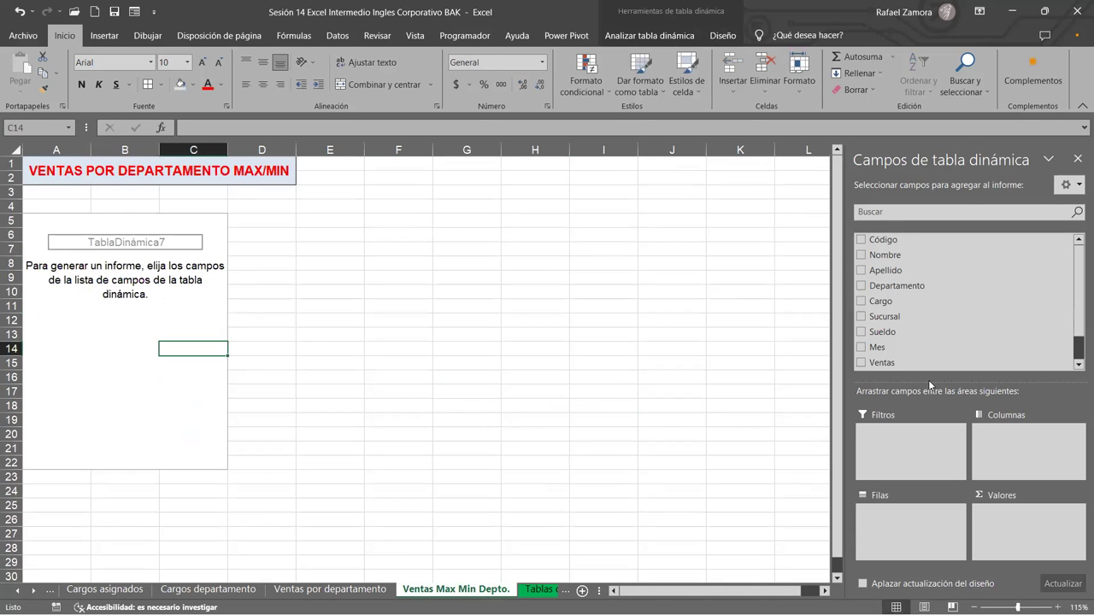
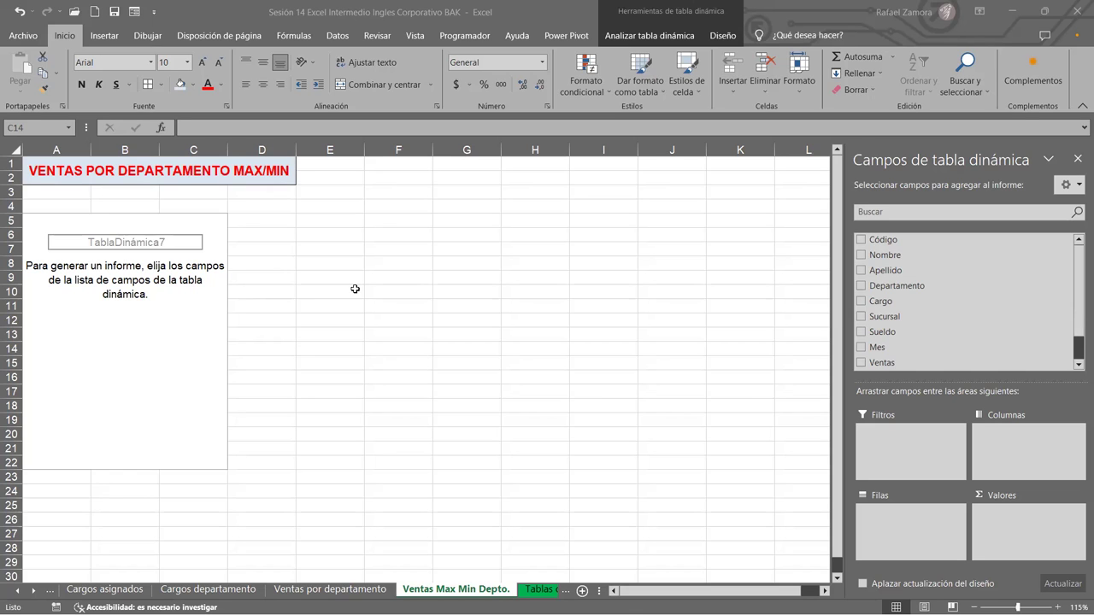
# Put Departamento in the rows and Ventas in the values of the empty pivot.
pyautogui.click(162, 291)
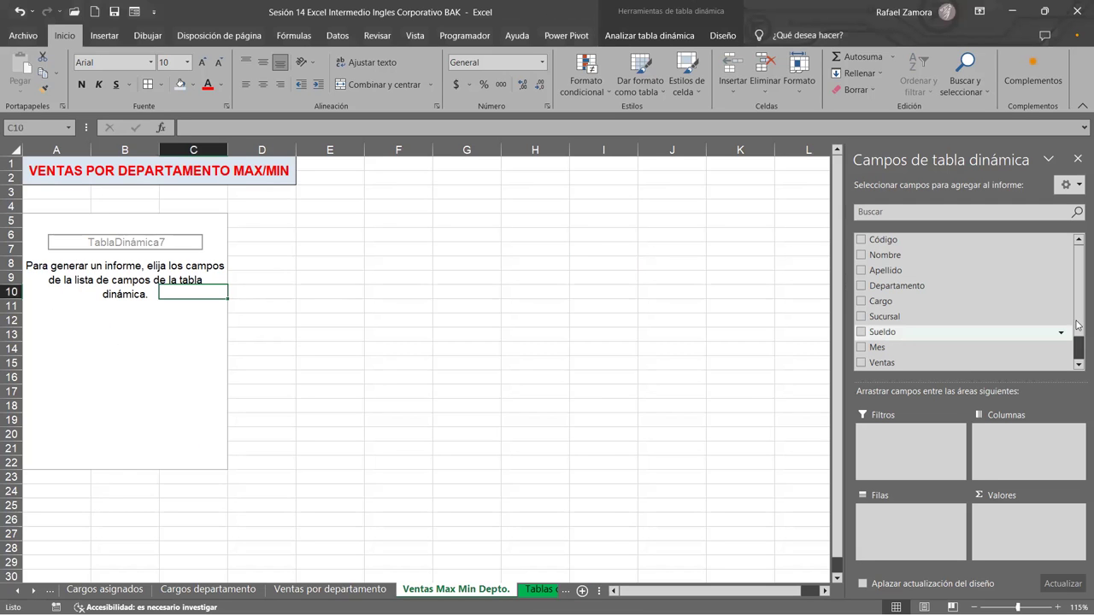
pyautogui.moveTo(951, 288); pyautogui.dragTo(937, 529)
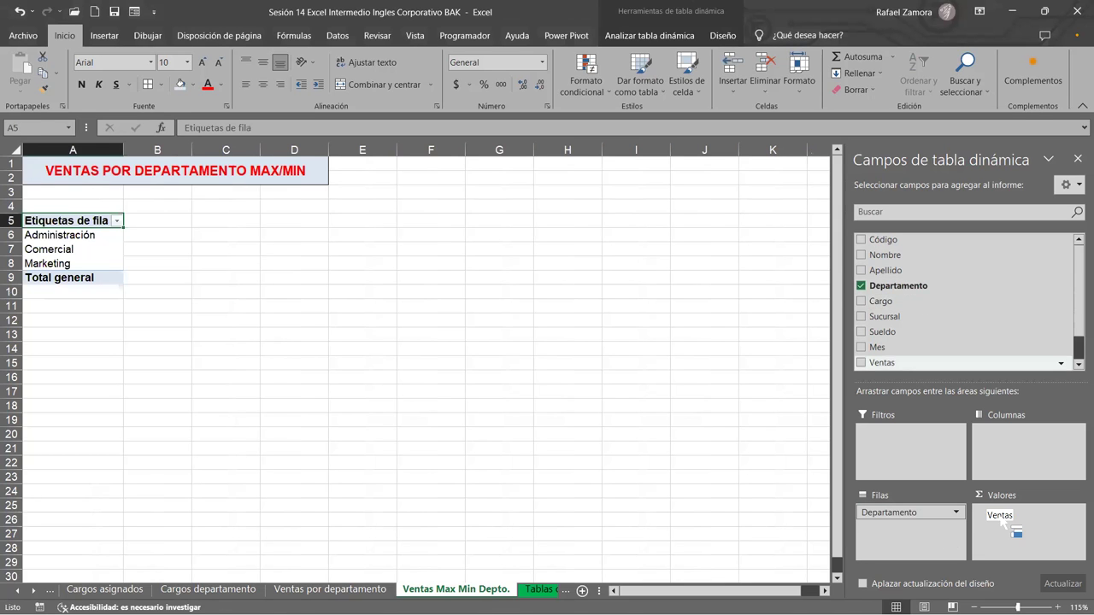
pyautogui.moveTo(907, 390); pyautogui.dragTo(996, 517)
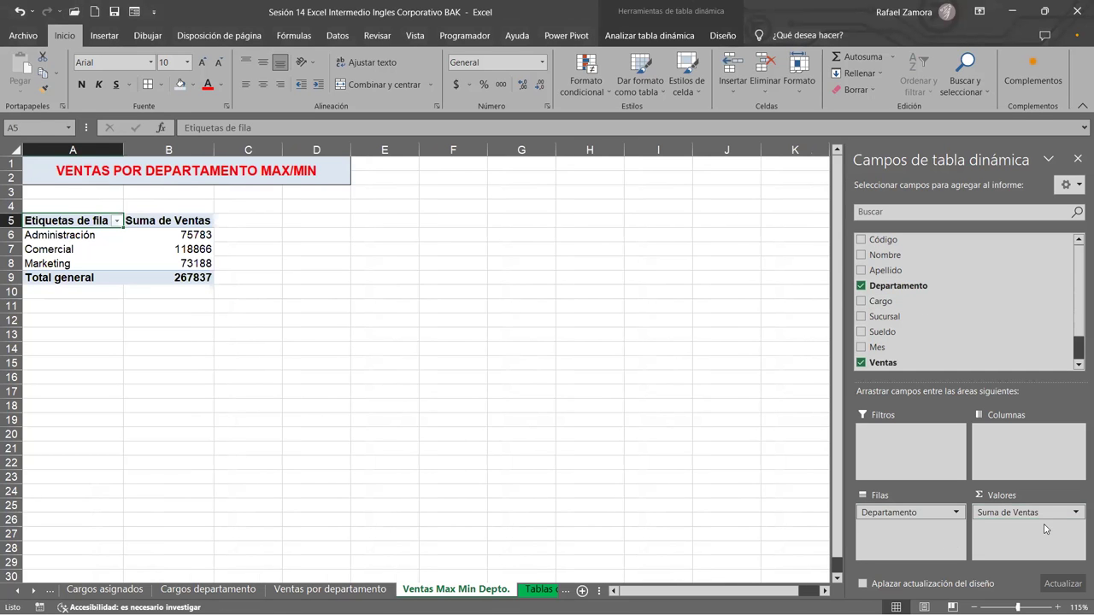
# Summarize the Ventas values by Máx. instead of sum.
pyautogui.click(1076, 513)
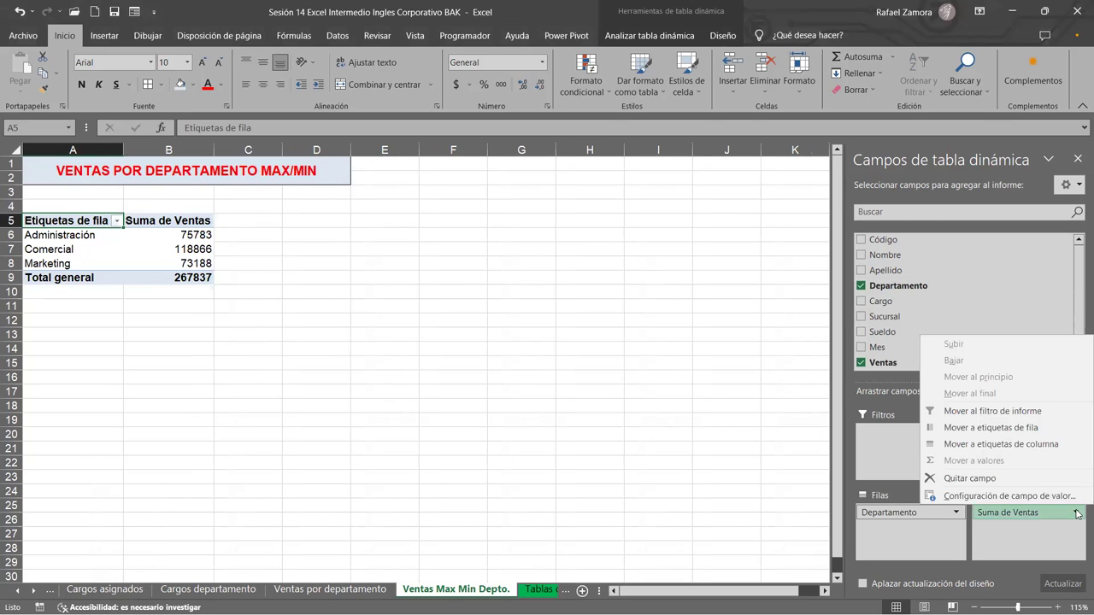
pyautogui.click(1027, 496)
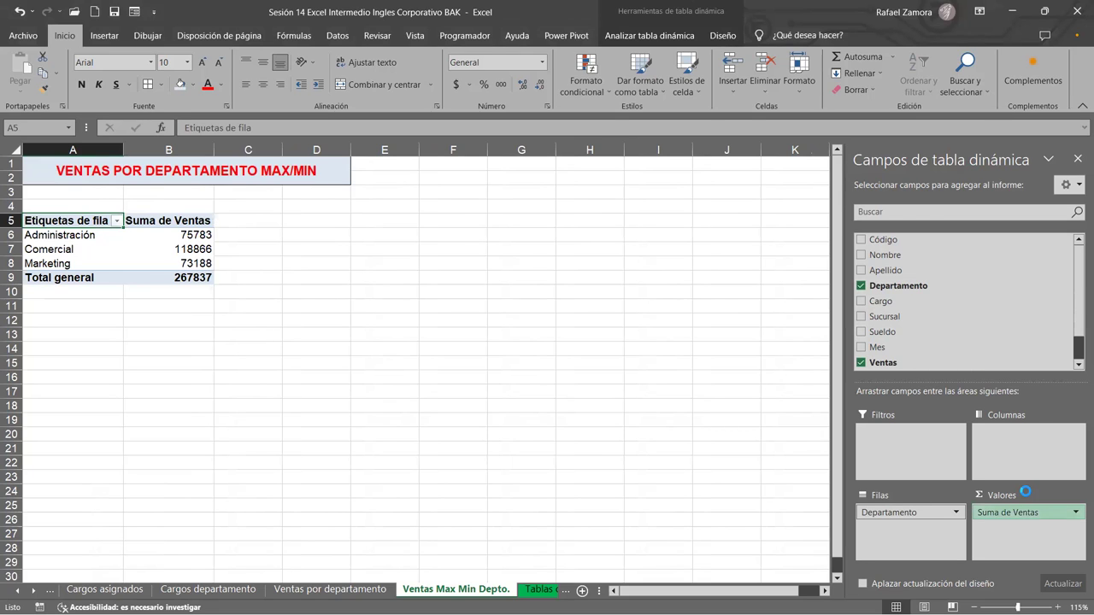
pyautogui.click(47, 521)
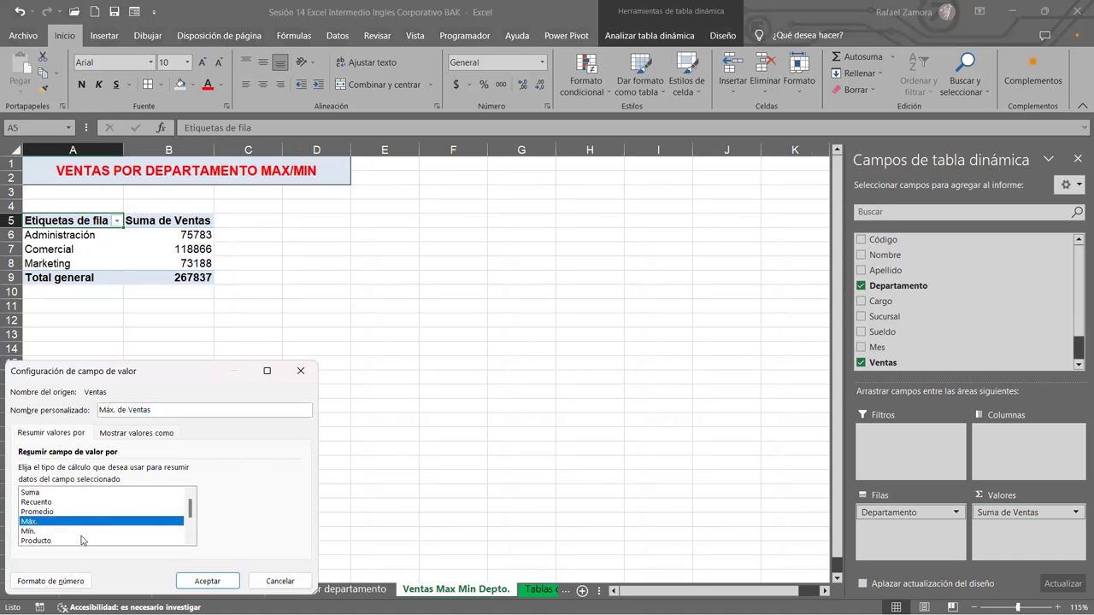
pyautogui.click(209, 581)
pyautogui.click(405, 373)
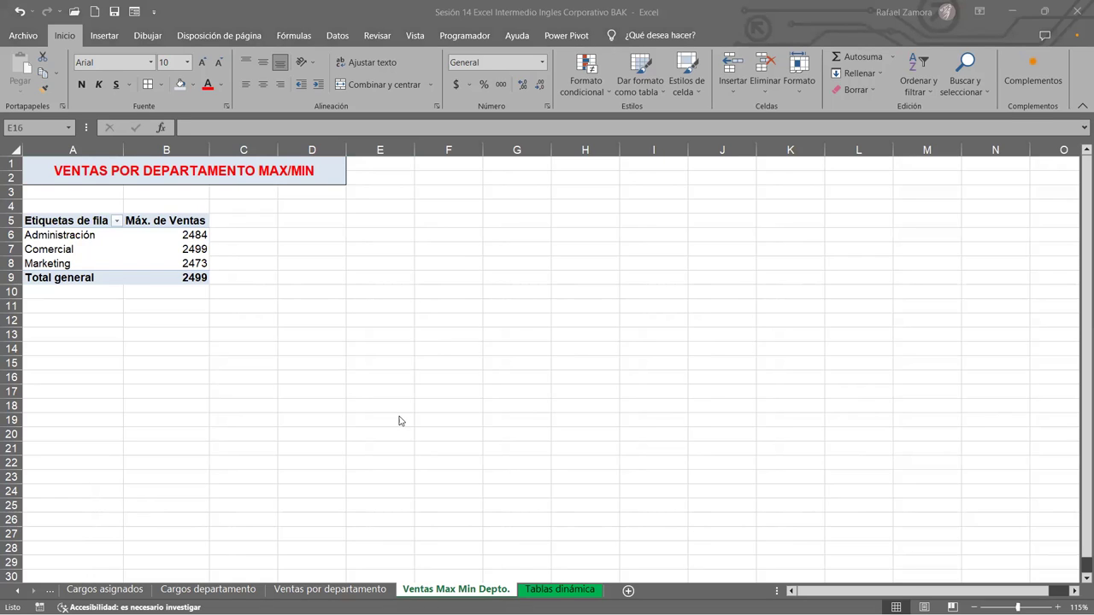
# Format the Máx. de Ventas values as Contabilidad with $ and two decimals.
pyautogui.click(402, 303)
pyautogui.click(262, 374)
pyautogui.click(159, 245)
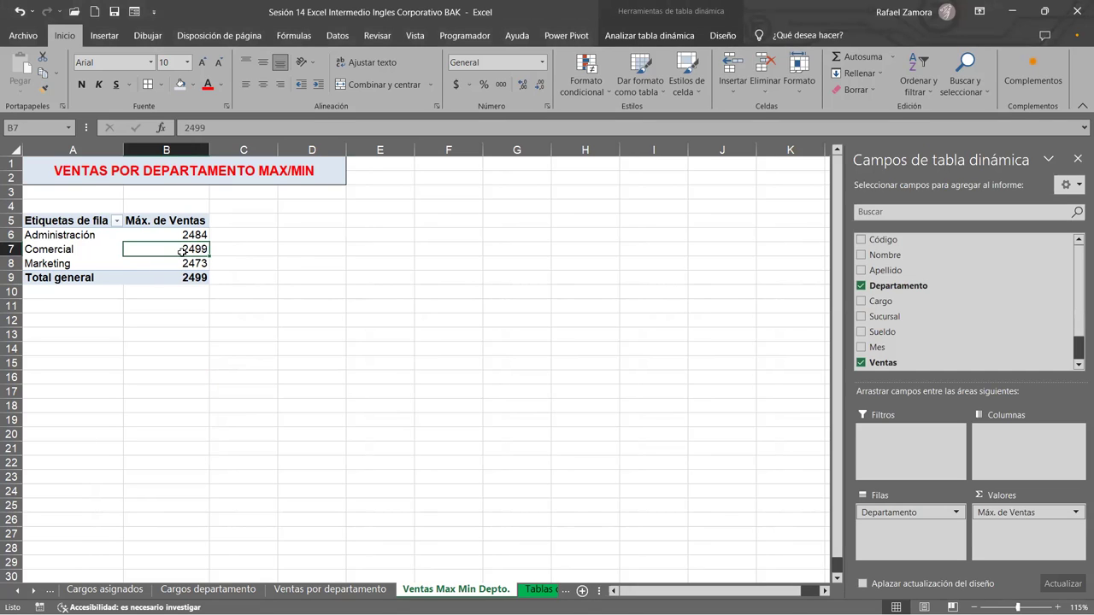
pyautogui.rightClick(185, 250)
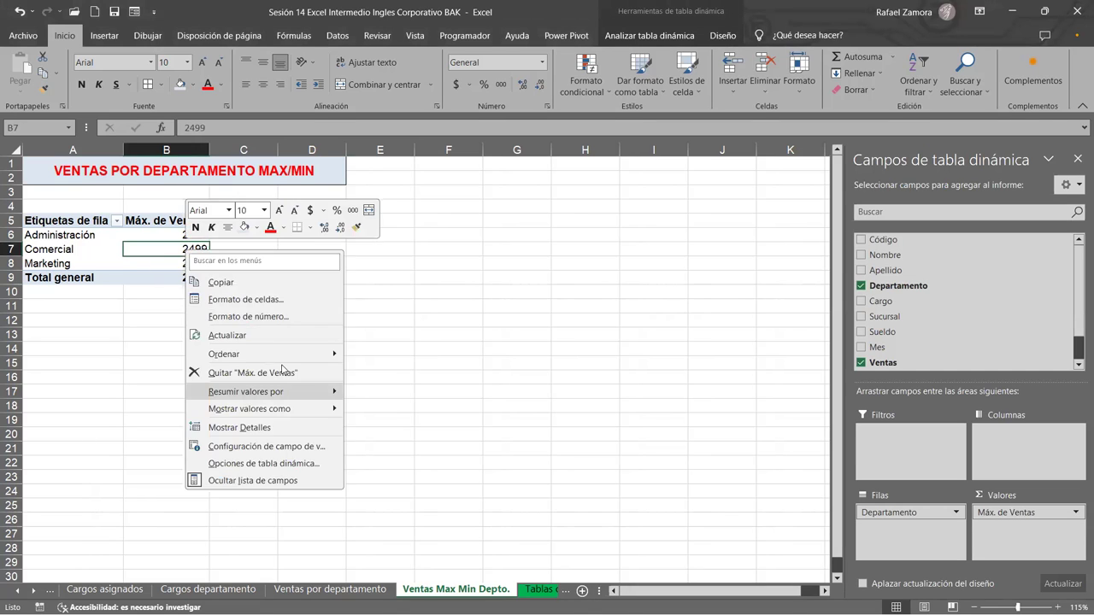
pyautogui.click(299, 316)
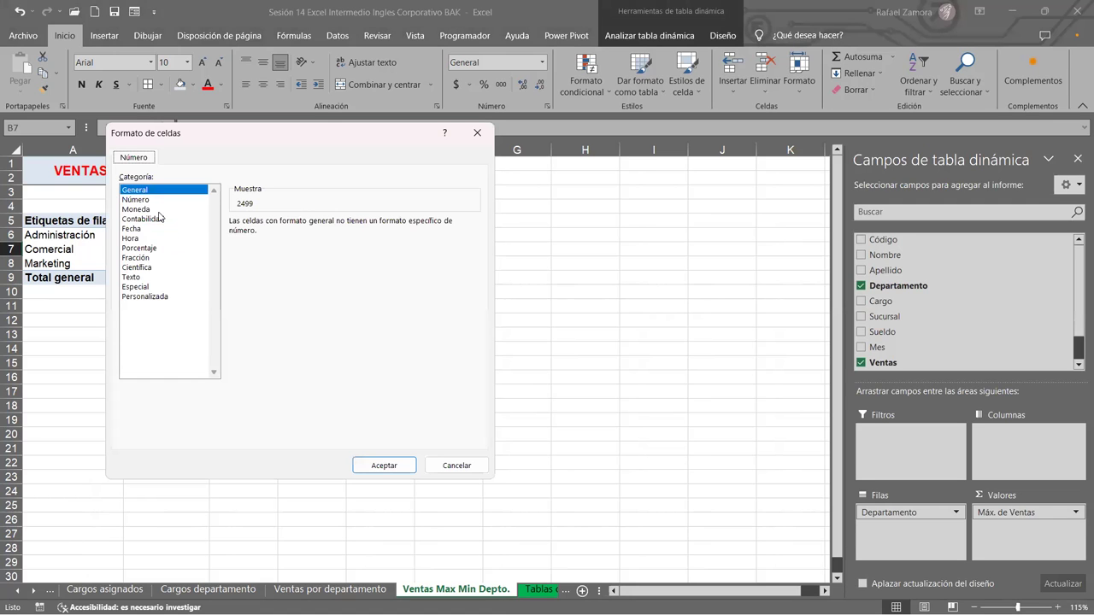
pyautogui.click(156, 219)
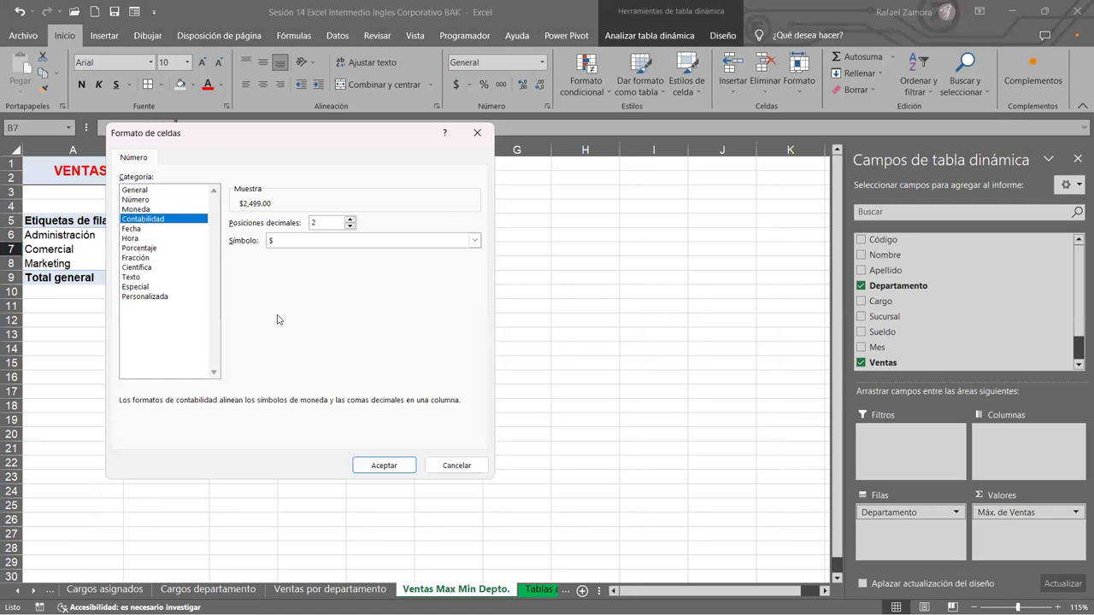
pyautogui.click(399, 472)
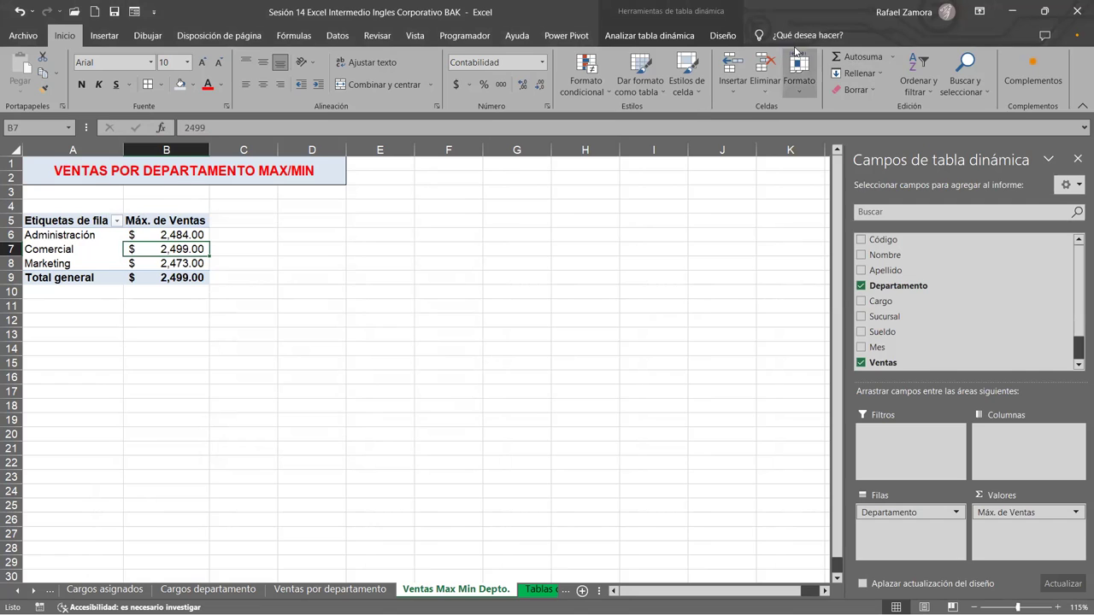
pyautogui.click(722, 35)
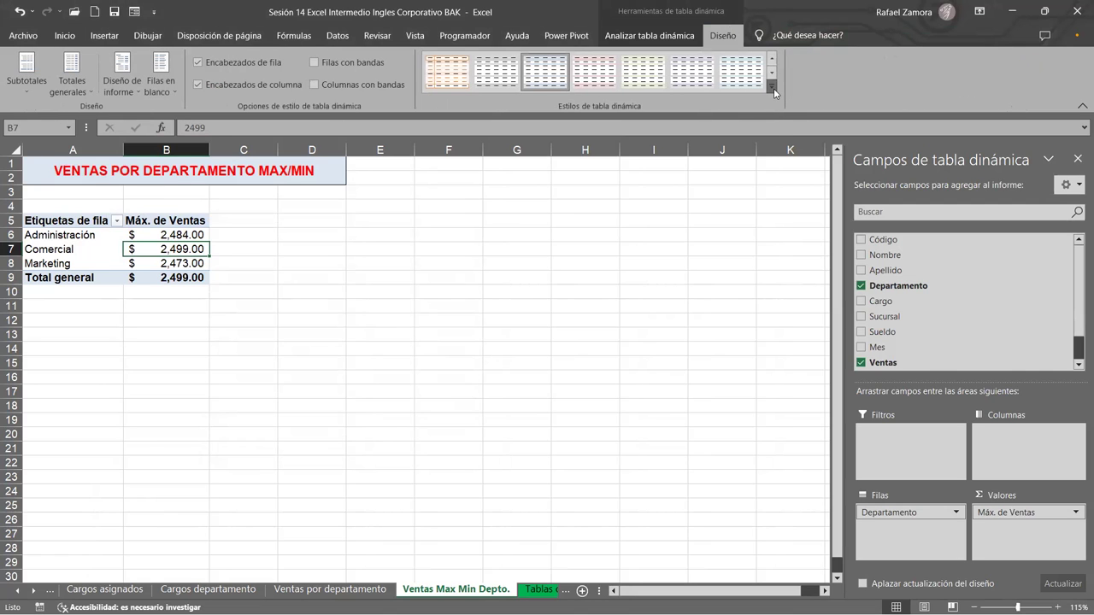
# Apply an orange Medio pivot style, then go to the Tablas dinámica sheet.
pyautogui.click(772, 86)
pyautogui.click(737, 339)
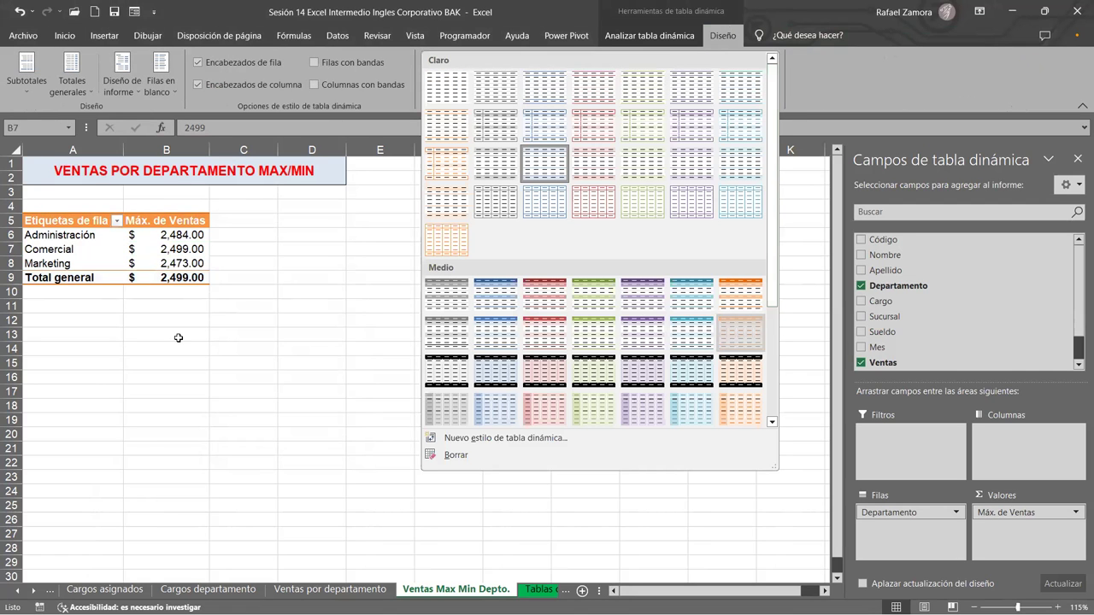
pyautogui.click(175, 337)
pyautogui.click(516, 376)
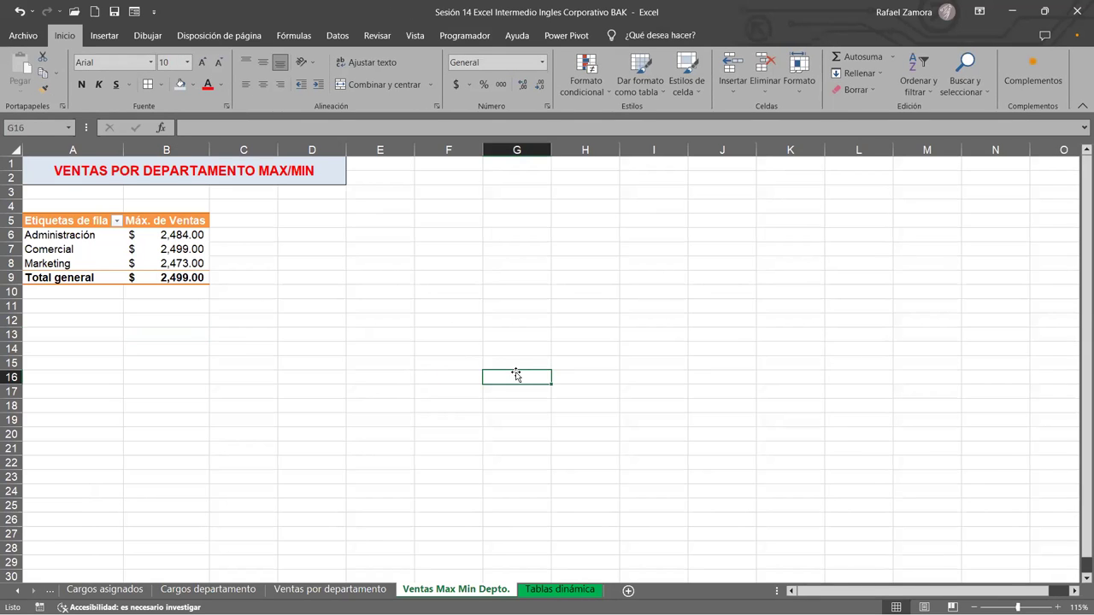
pyautogui.click(126, 333)
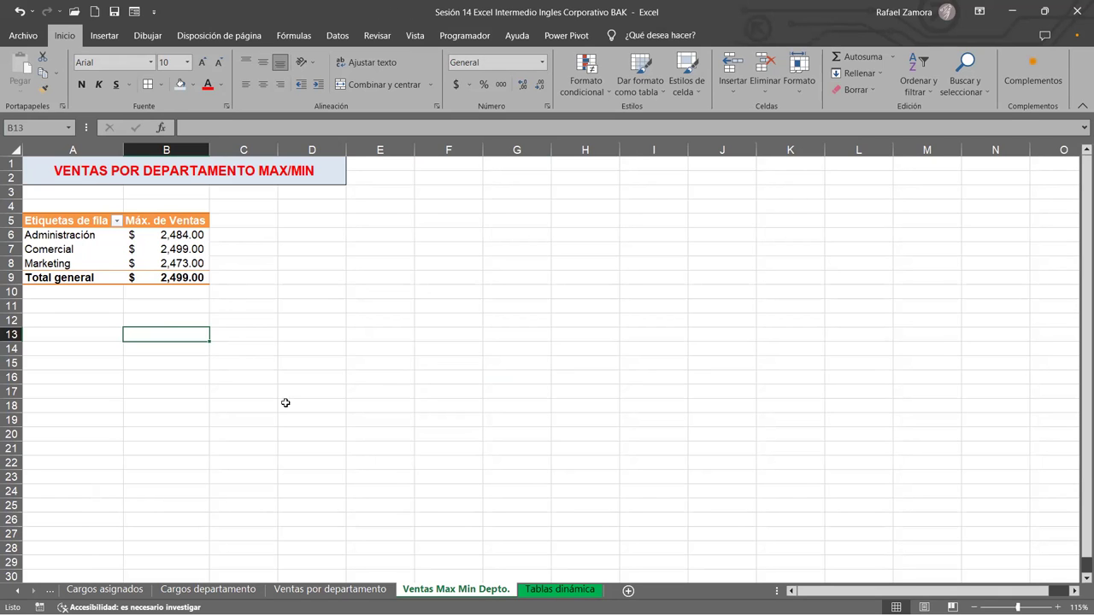
pyautogui.click(560, 590)
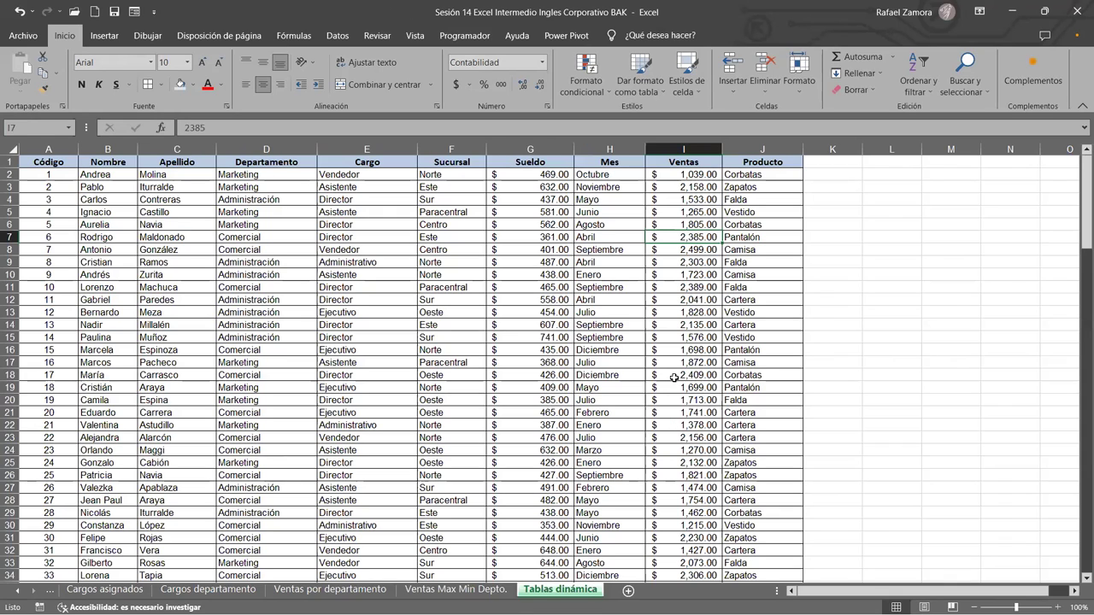
# Insert a new pivot table from the sales data at 'Ventas Max Min Depto.'!$A$13.
pyautogui.click(409, 327)
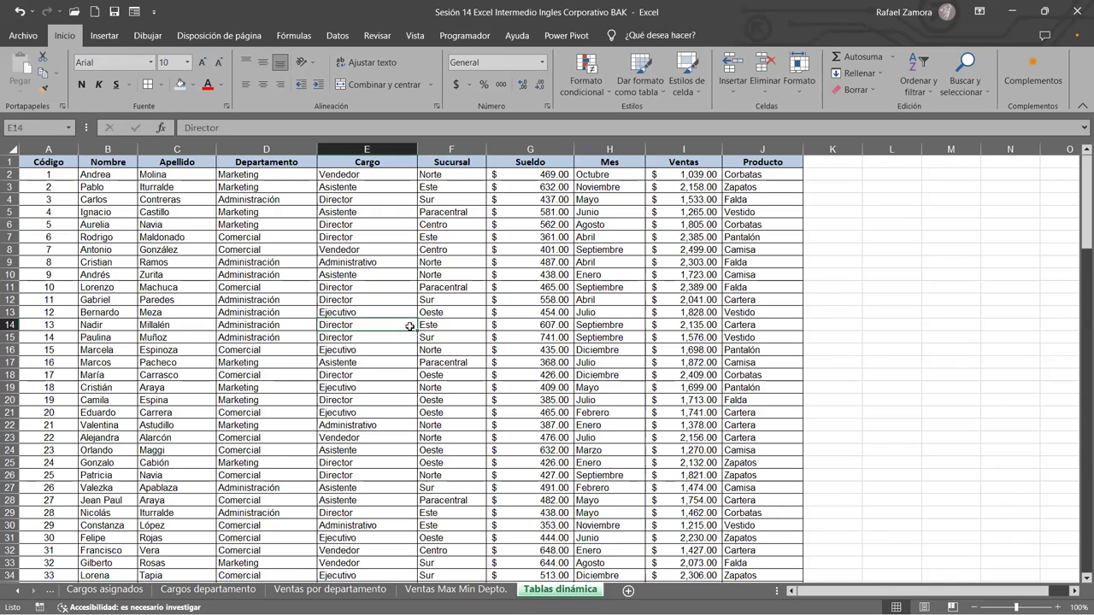
pyautogui.click(104, 35)
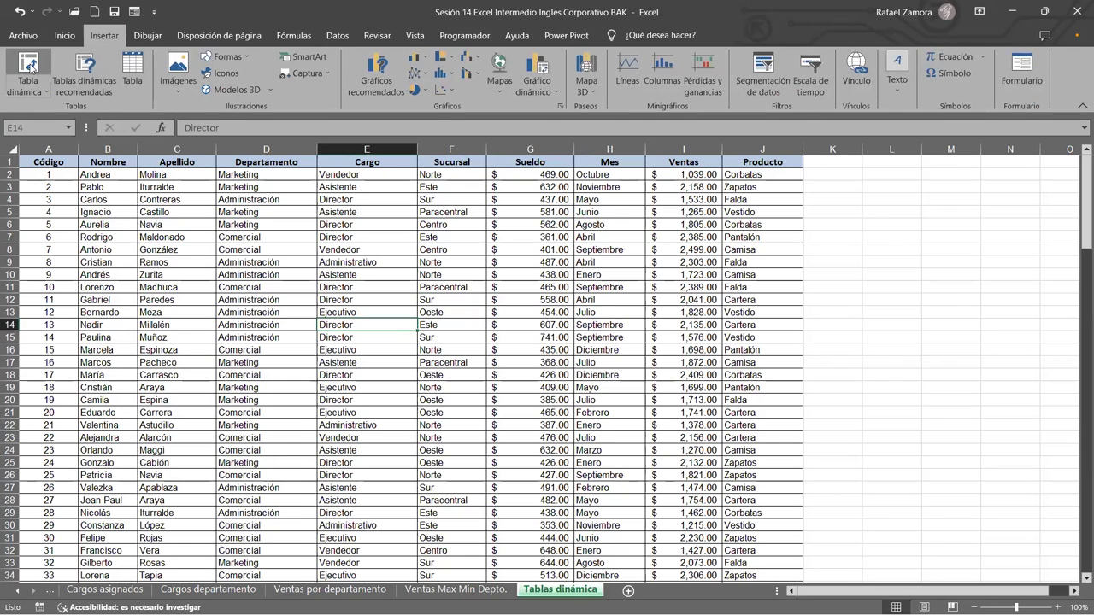
pyautogui.click(29, 67)
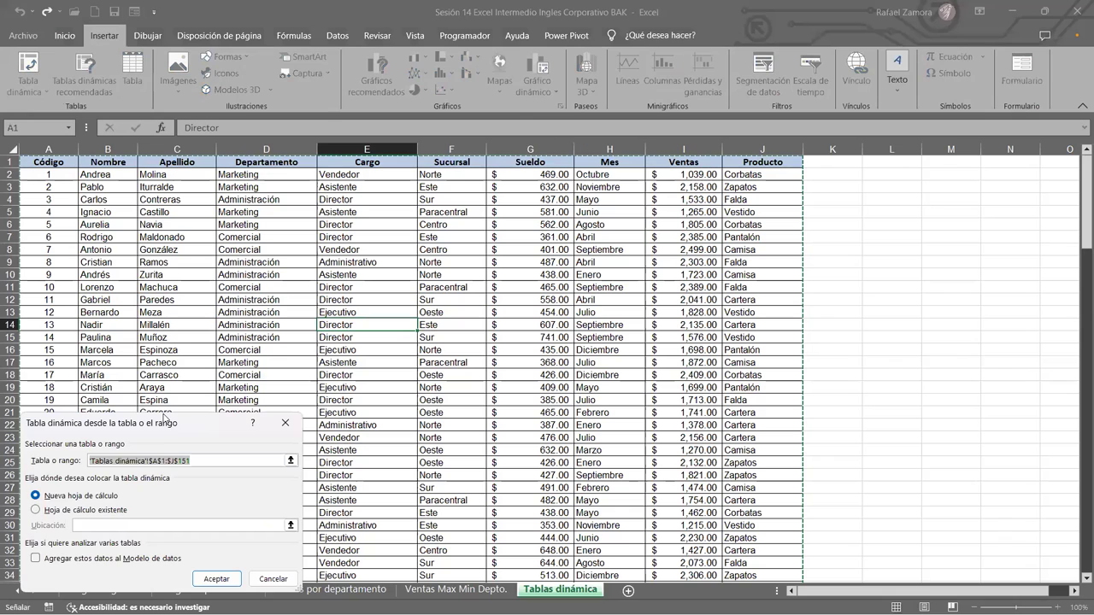
pyautogui.moveTo(164, 417); pyautogui.dragTo(402, 123)
pyautogui.click(316, 215)
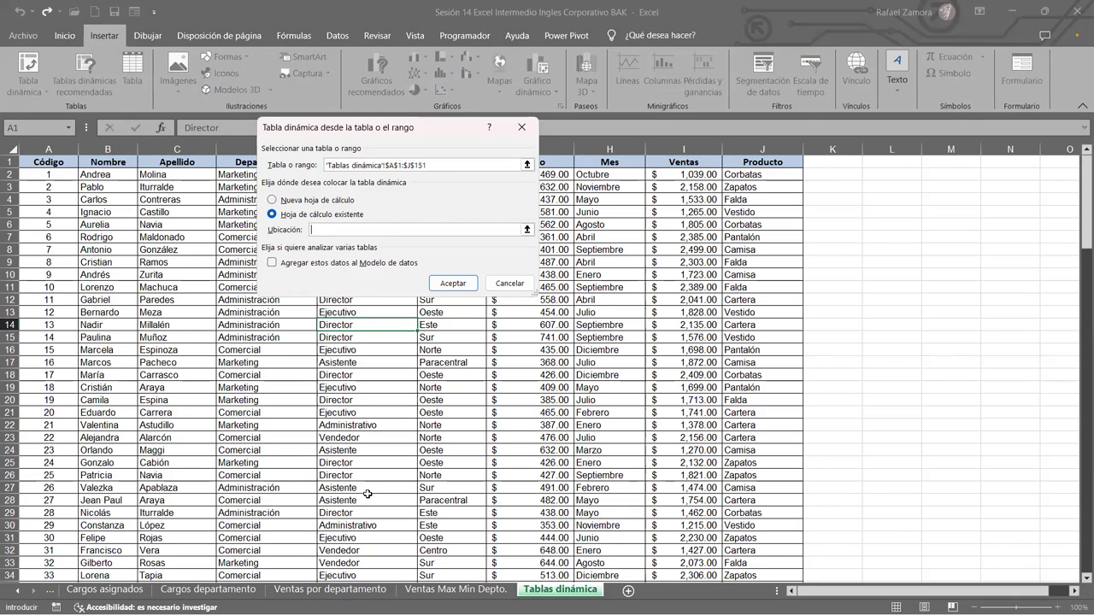
pyautogui.click(461, 590)
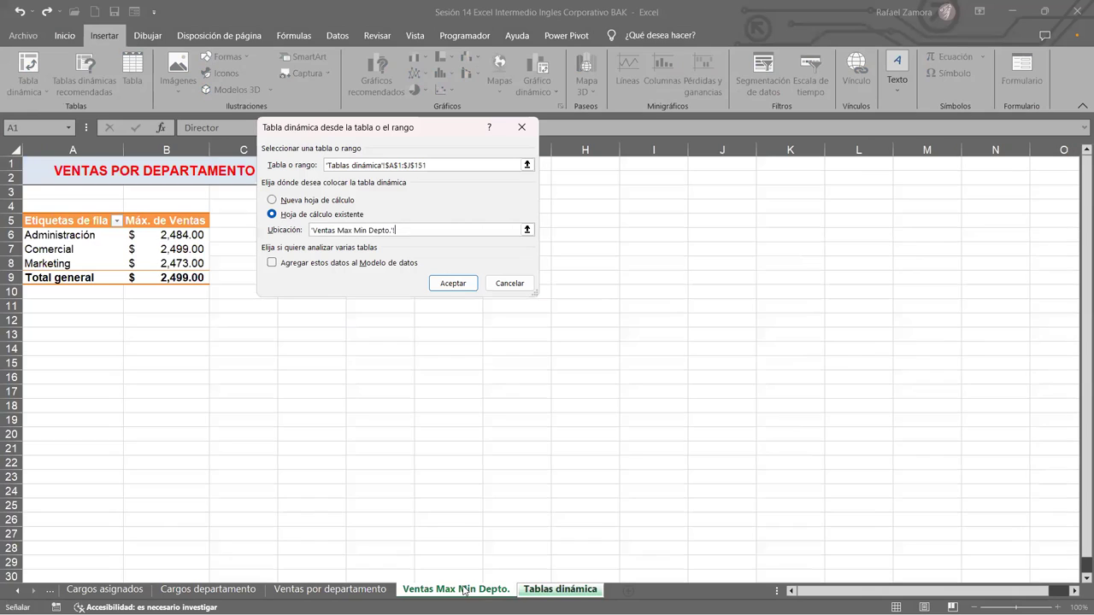
pyautogui.click(112, 331)
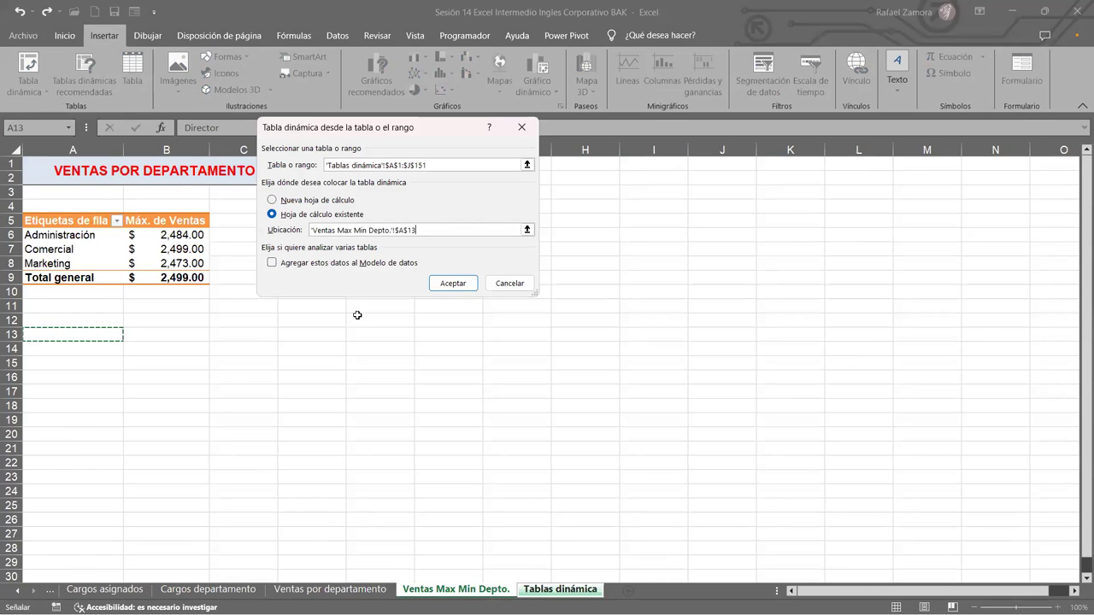
pyautogui.click(452, 283)
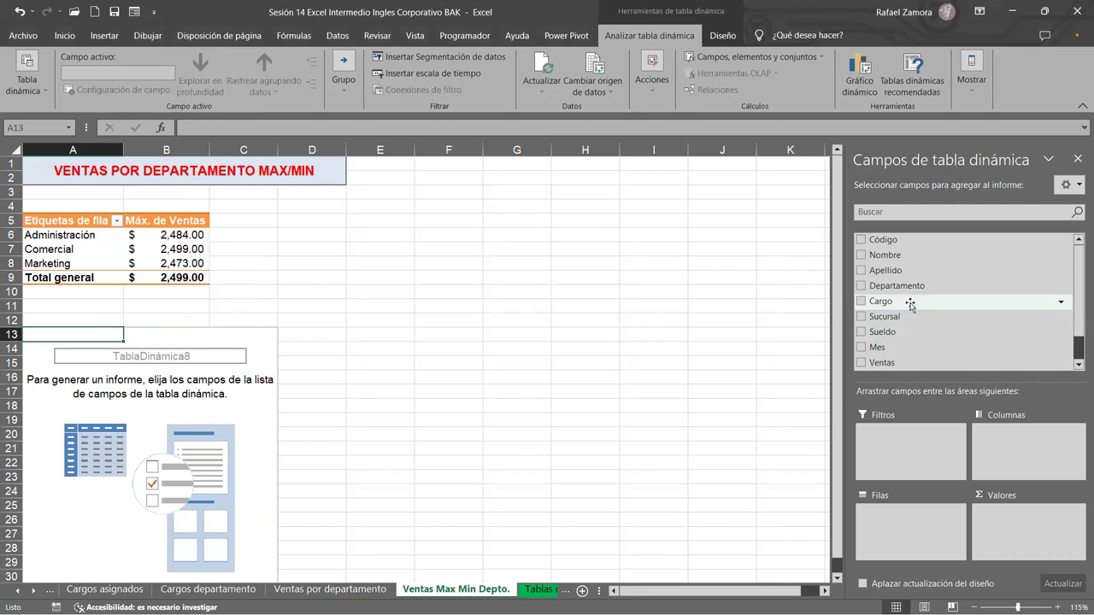
# Add Departamento to rows and Ventas to values, and apply a teal Medio style.
pyautogui.moveTo(907, 292); pyautogui.dragTo(931, 542)
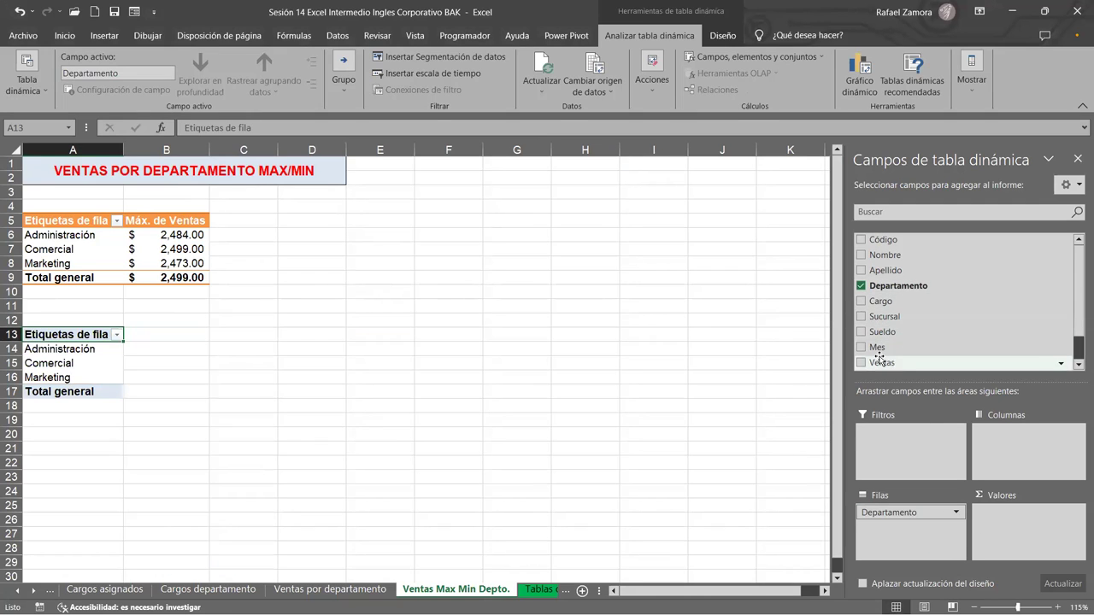
pyautogui.moveTo(880, 359); pyautogui.dragTo(1012, 523)
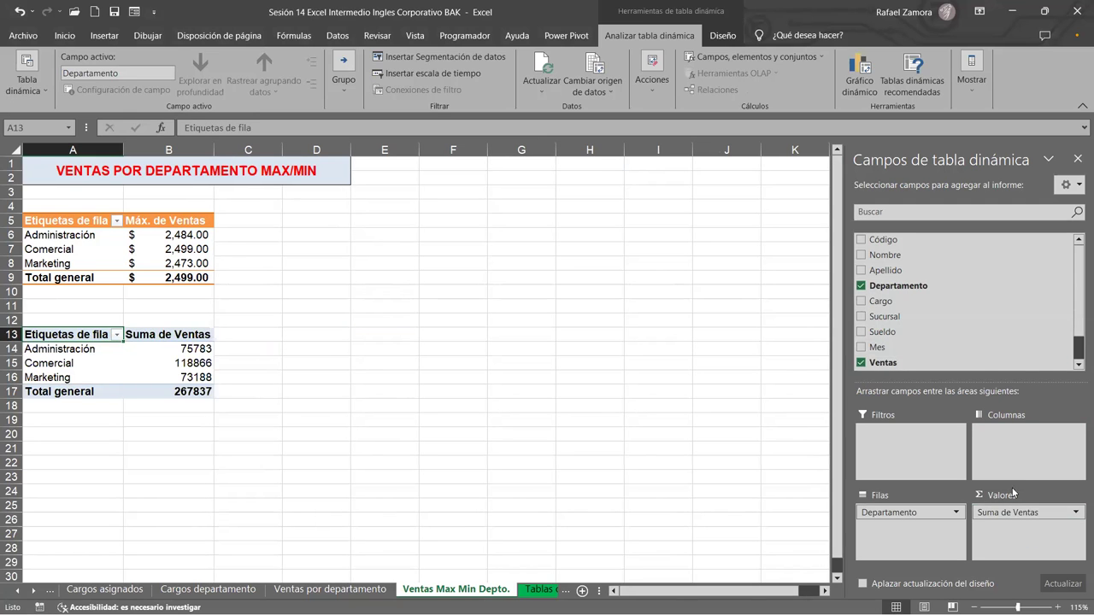
pyautogui.click(155, 360)
pyautogui.click(735, 36)
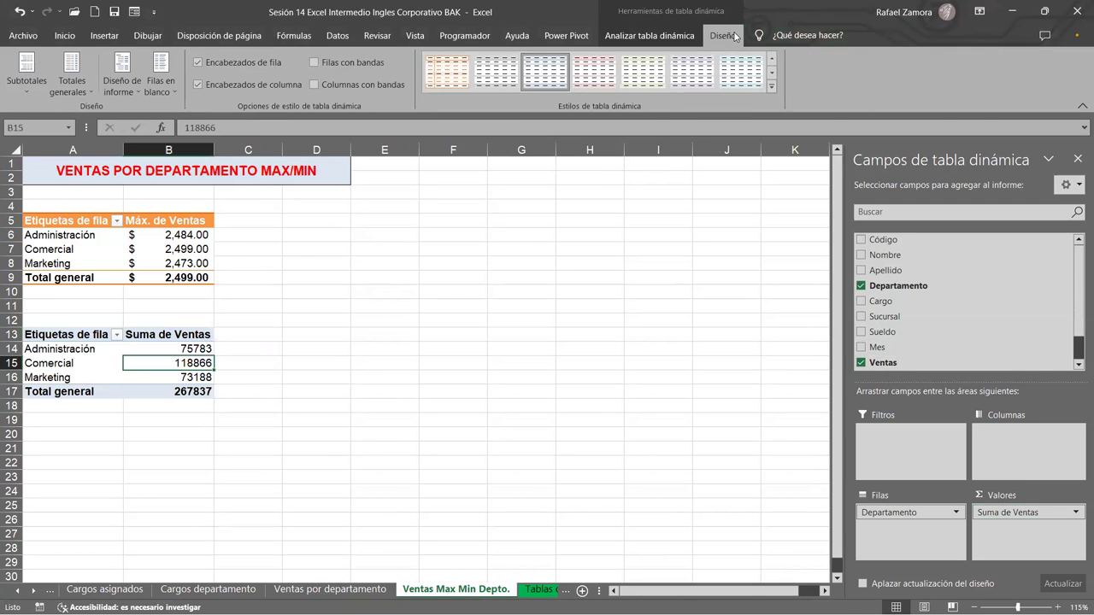
pyautogui.click(770, 89)
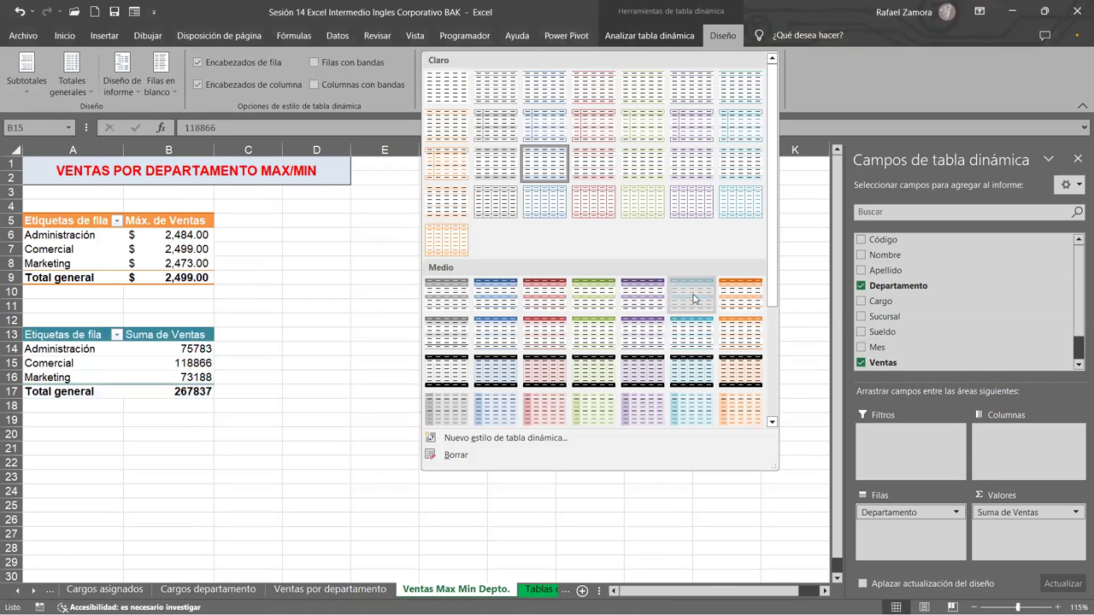
pyautogui.click(695, 298)
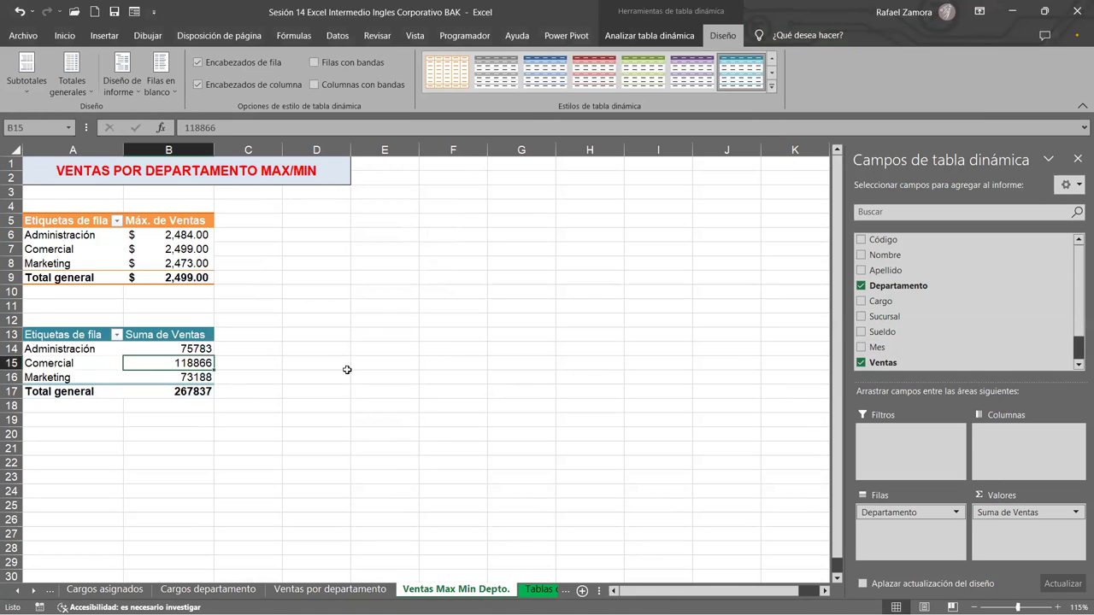
# Format the Suma de Ventas values as Contabilidad with $ and 2 decimals.
pyautogui.rightClick(179, 363)
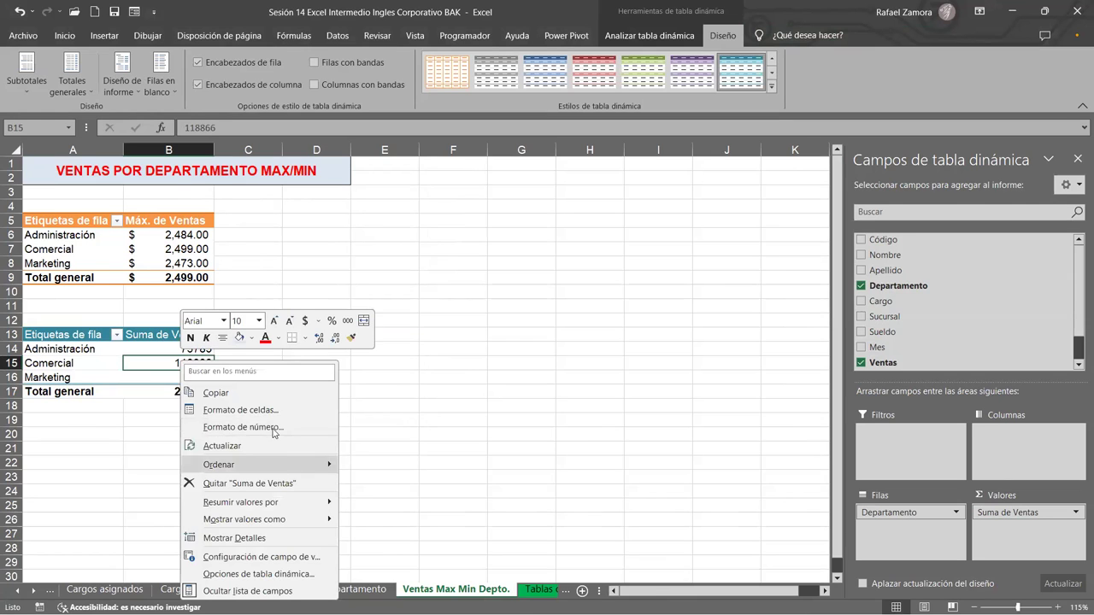
pyautogui.moveTo(275, 463)
pyautogui.click(274, 431)
pyautogui.click(120, 335)
pyautogui.click(341, 582)
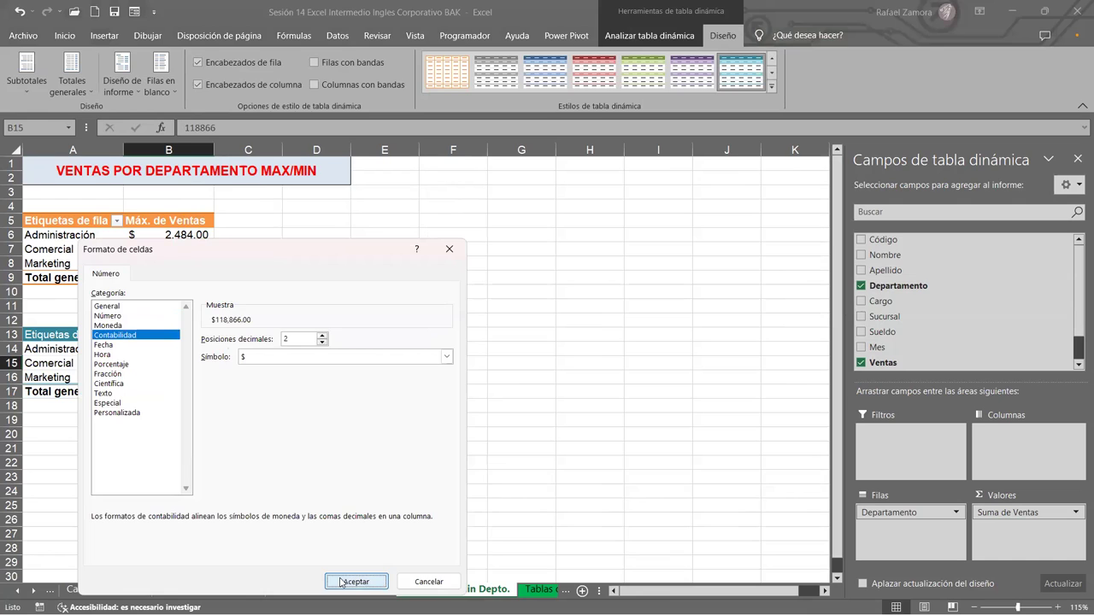
pyautogui.click(390, 380)
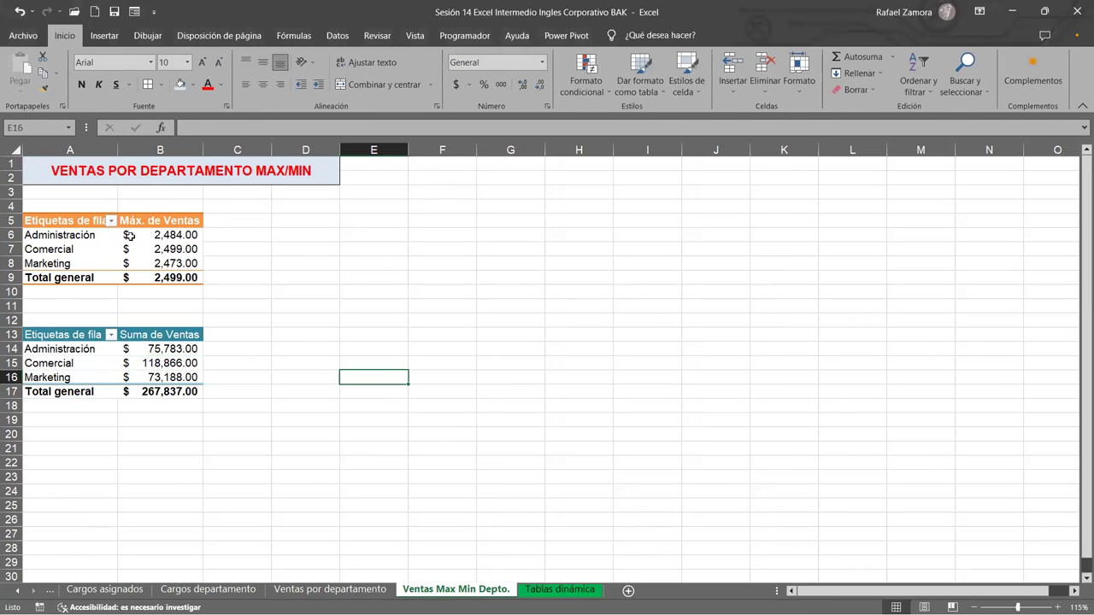
pyautogui.click(130, 236)
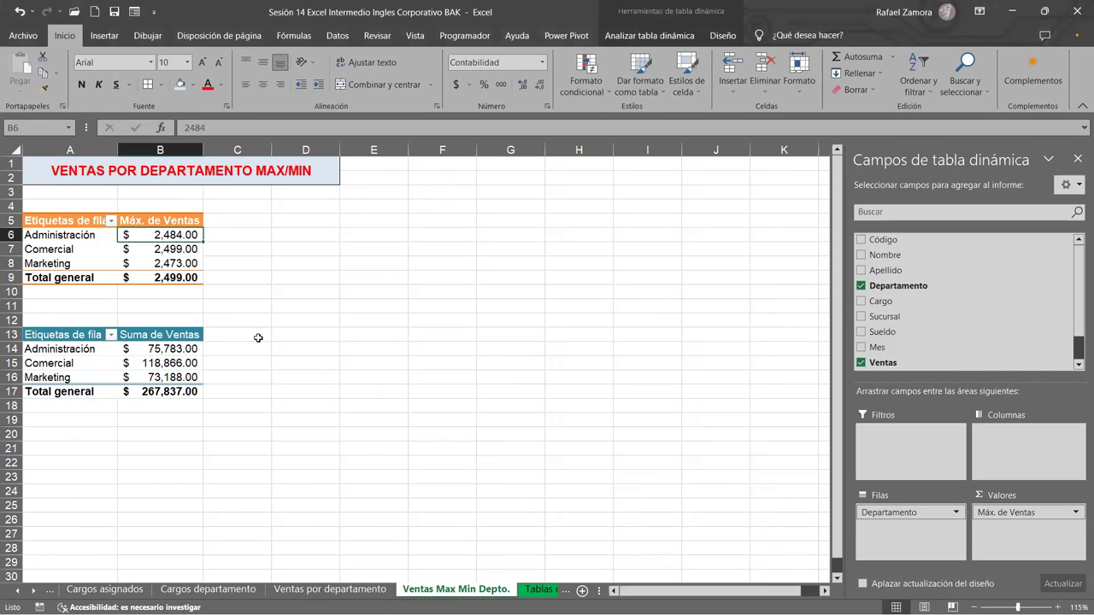
# Change the lower pivot's Suma de Ventas to summarize by Mín.
pyautogui.click(167, 360)
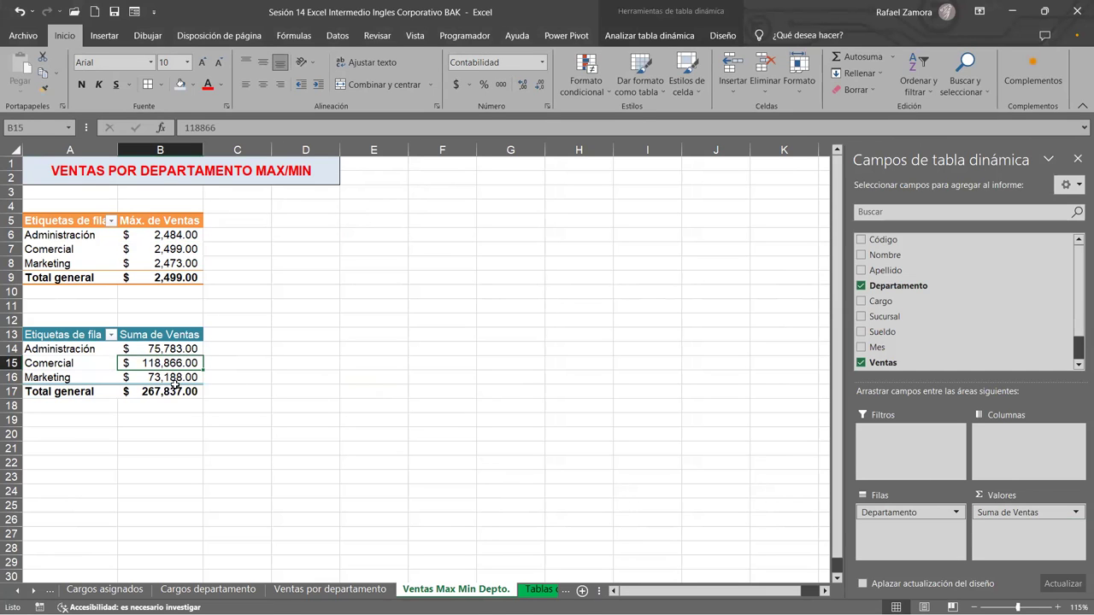
pyautogui.keyDown('ctrl'); pyautogui.scroll(1, 152, 378); pyautogui.keyUp('ctrl')
pyautogui.scroll(1, 152, 378)
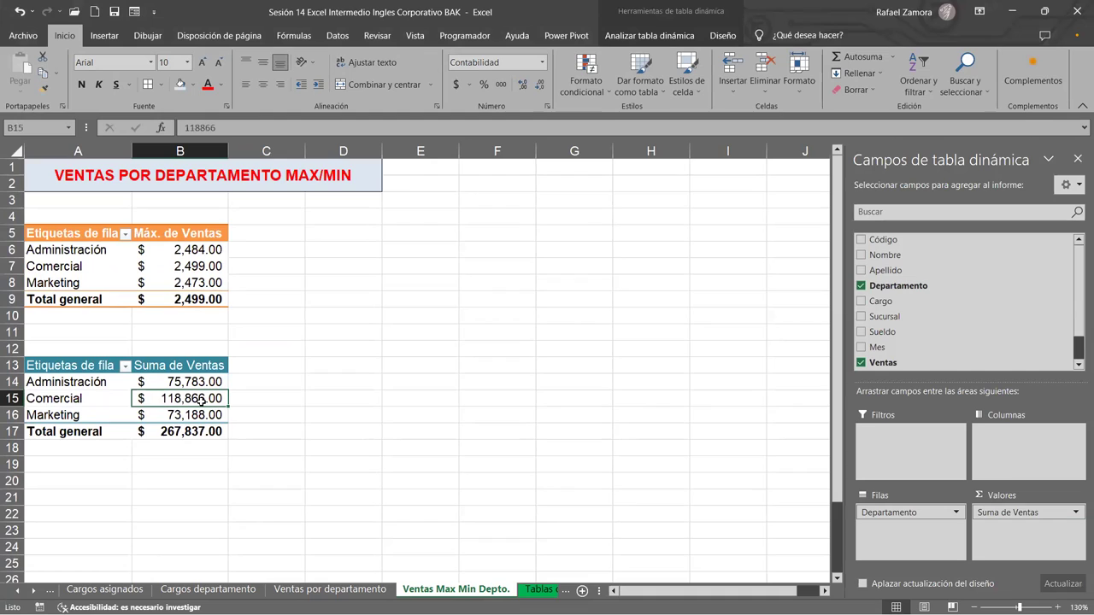
pyautogui.rightClick(200, 400)
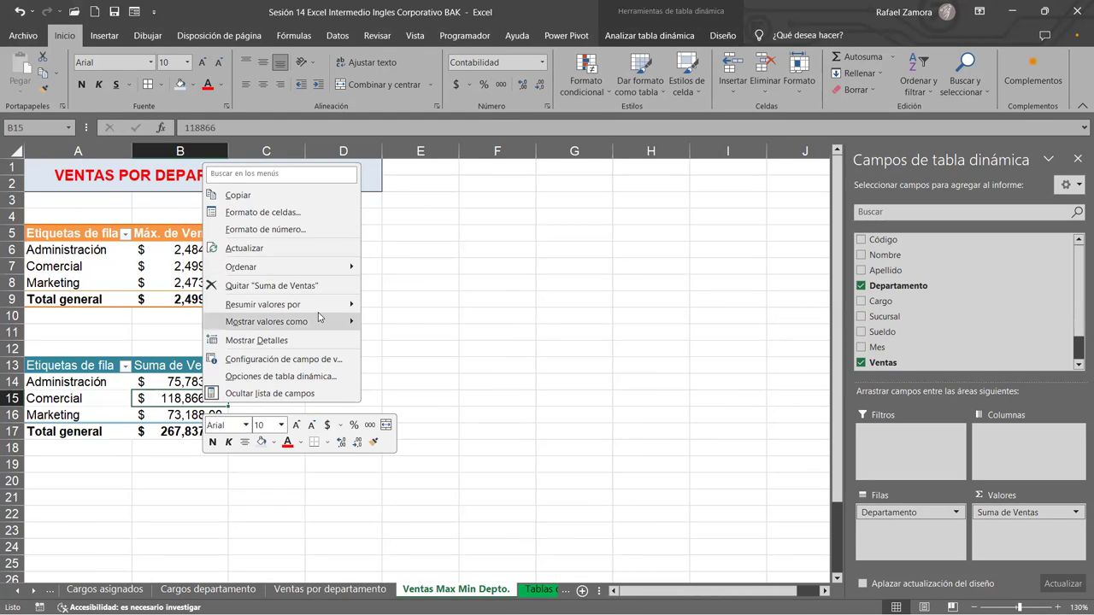
pyautogui.moveTo(324, 305)
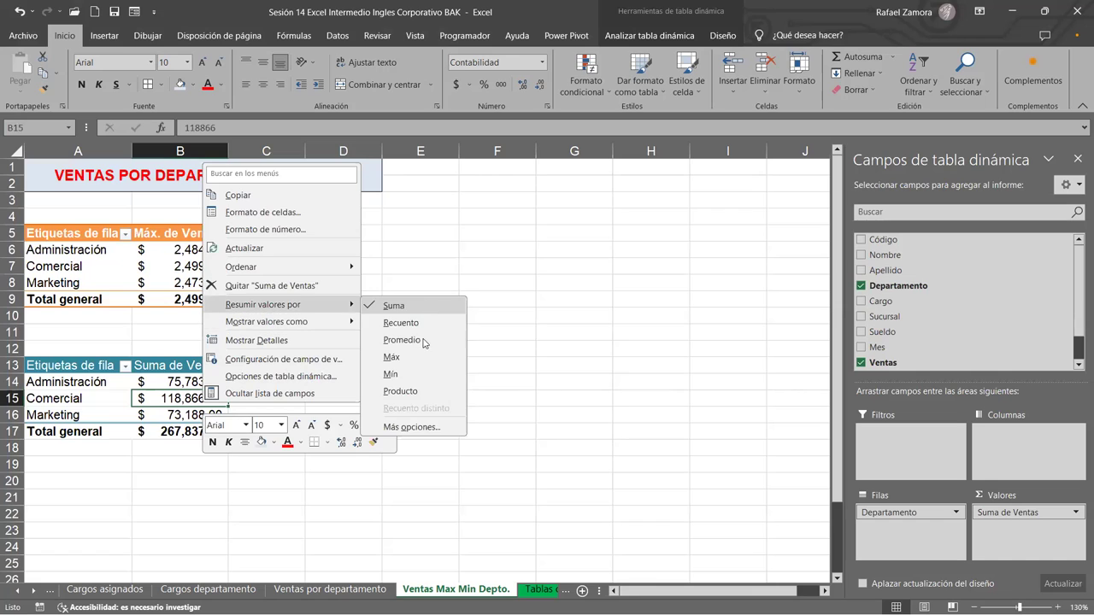
pyautogui.click(411, 371)
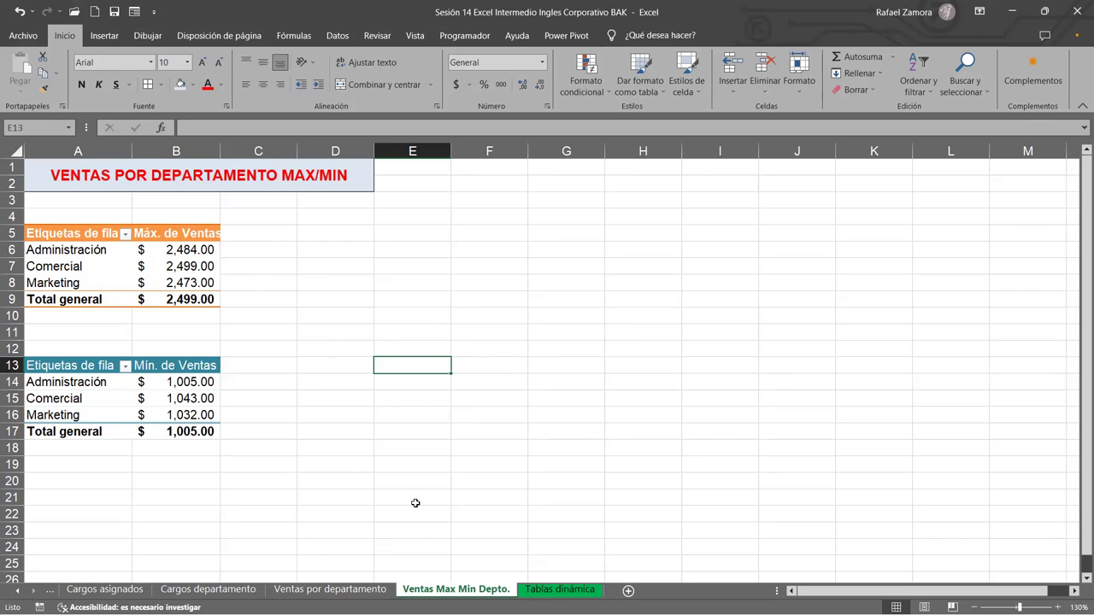
# Create a pivot of the Tablas dinámica data on a new sheet, Hoja8.
pyautogui.hotkey('ctrl', 'pagedown')
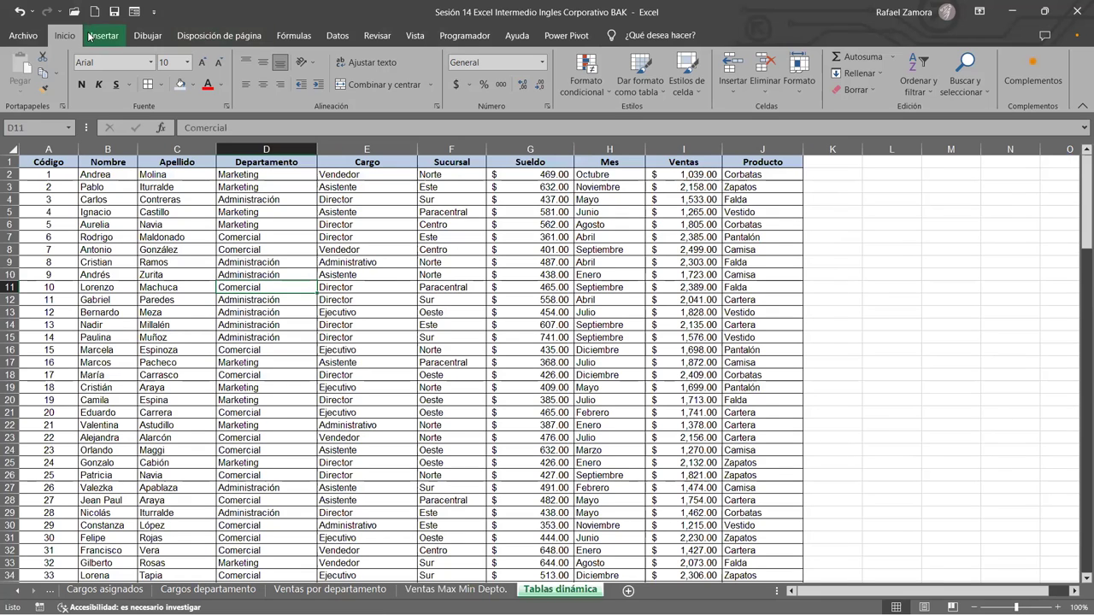
pyautogui.click(89, 36)
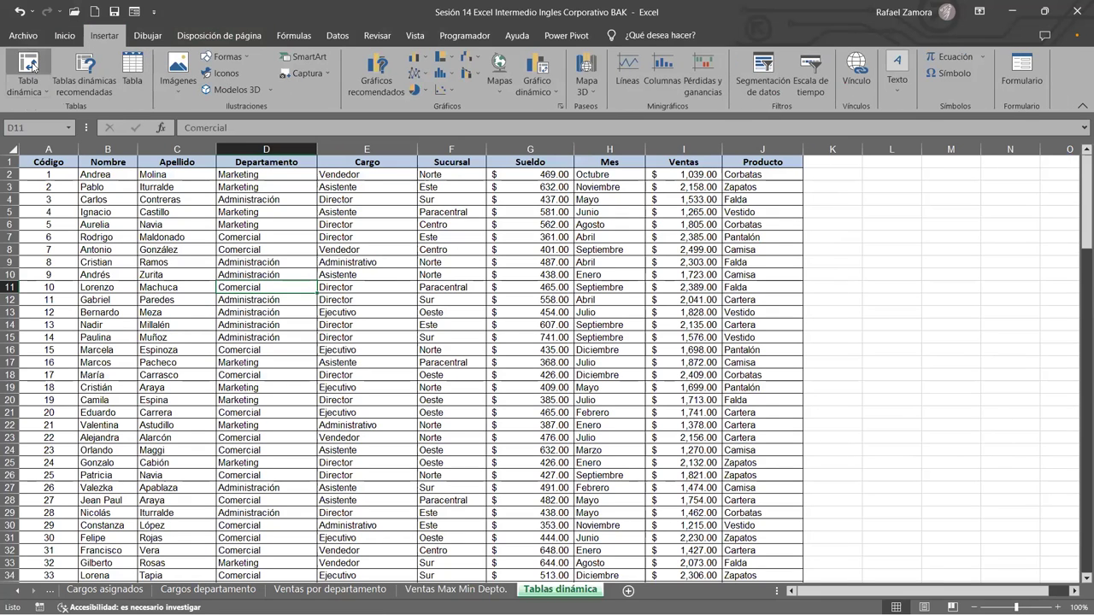
pyautogui.click(32, 65)
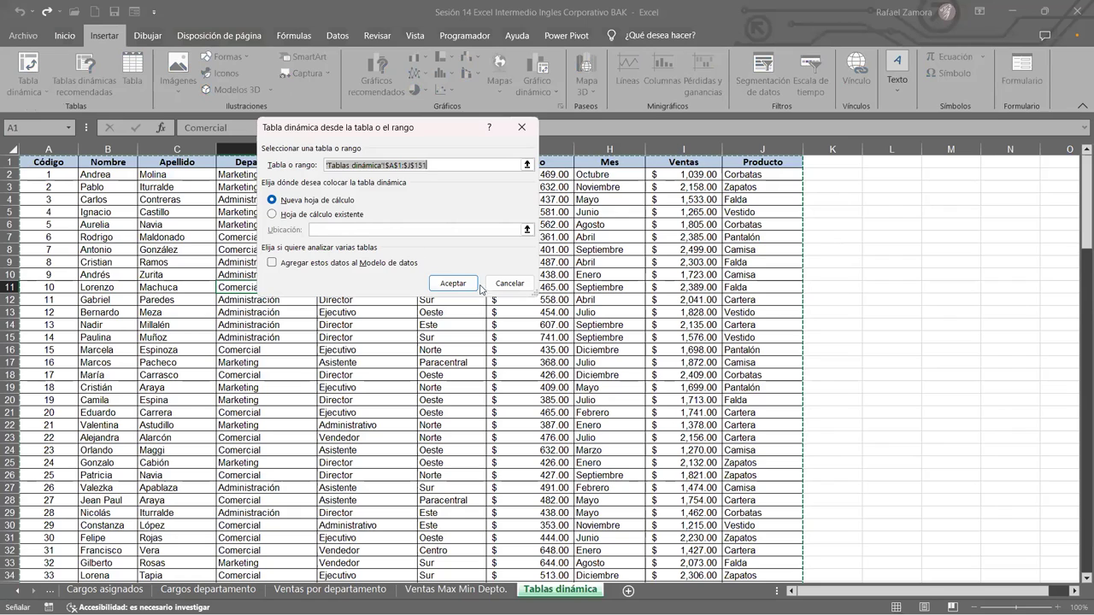
pyautogui.click(454, 284)
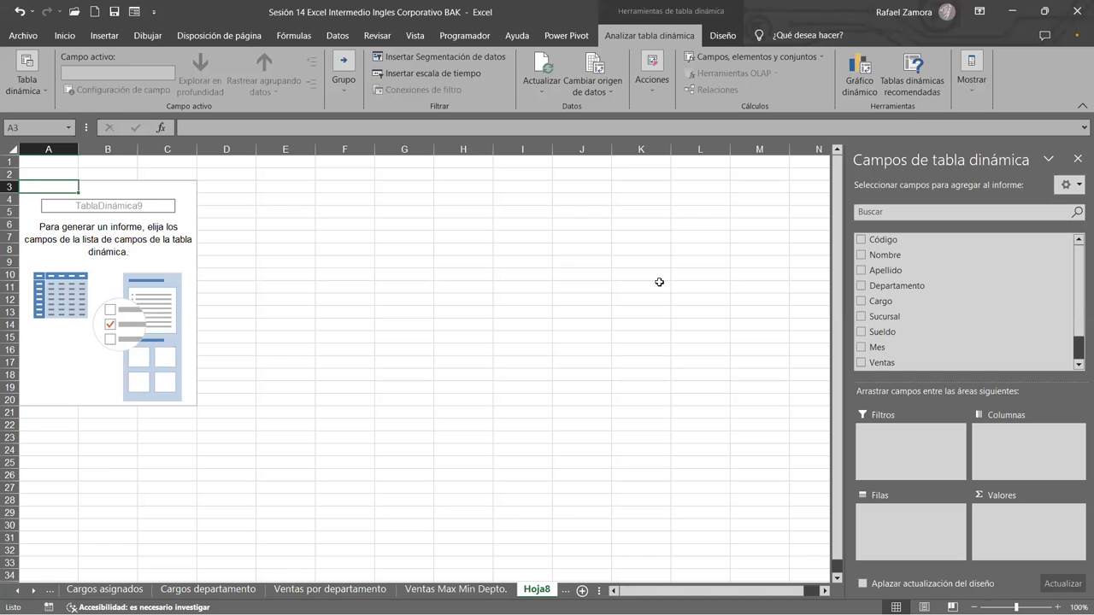
# Insert a blank row 3 above the pivot and return to Ventas Max Min Depto.
pyautogui.click(9, 186)
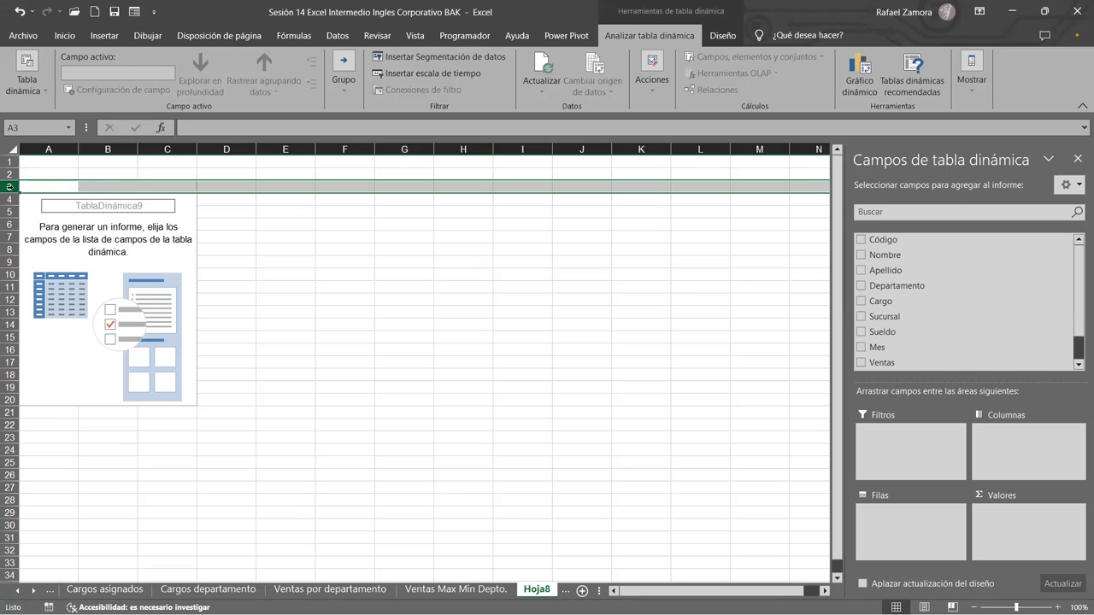
pyautogui.hotkey('ctrl', '+')
pyautogui.click(429, 505)
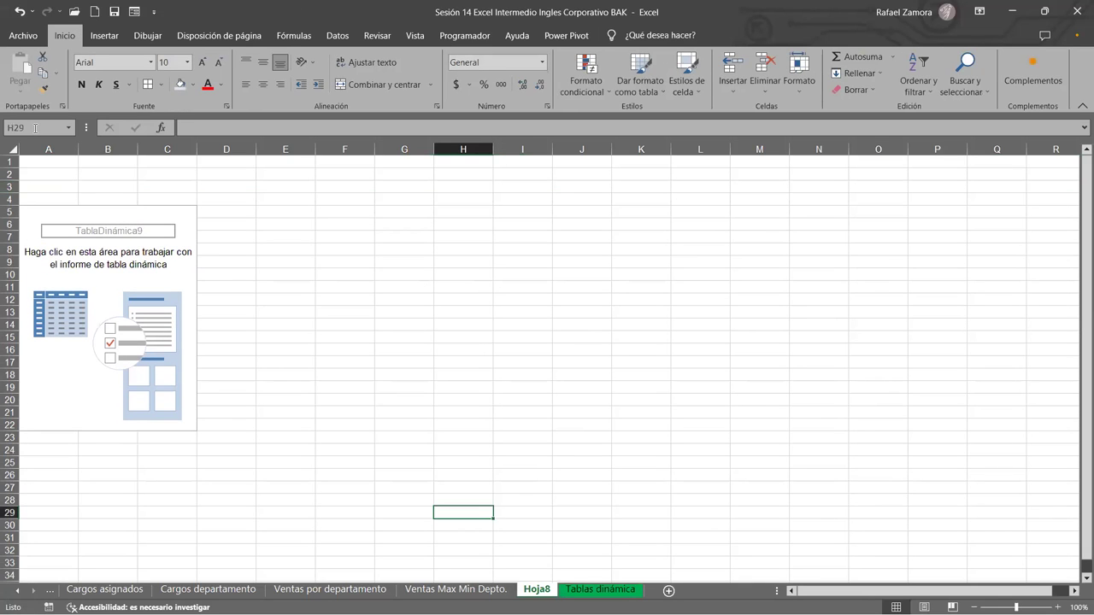
pyautogui.click(455, 590)
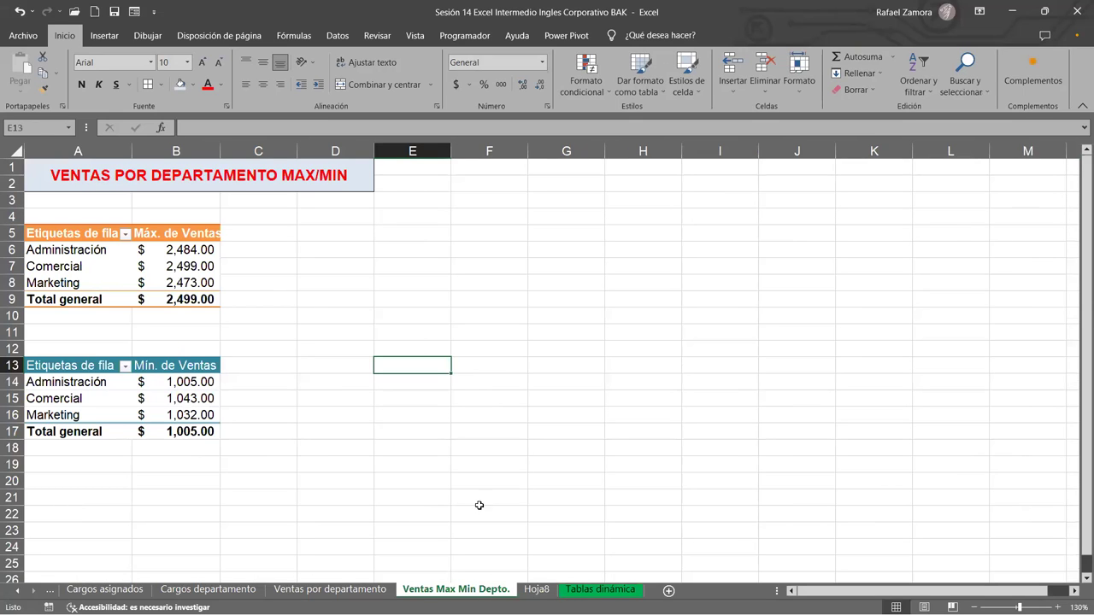
# Copy the VENTAS POR DEPARTAMENTO MAX/MIN title banner into A1 of Hoja8.
pyautogui.click(127, 168)
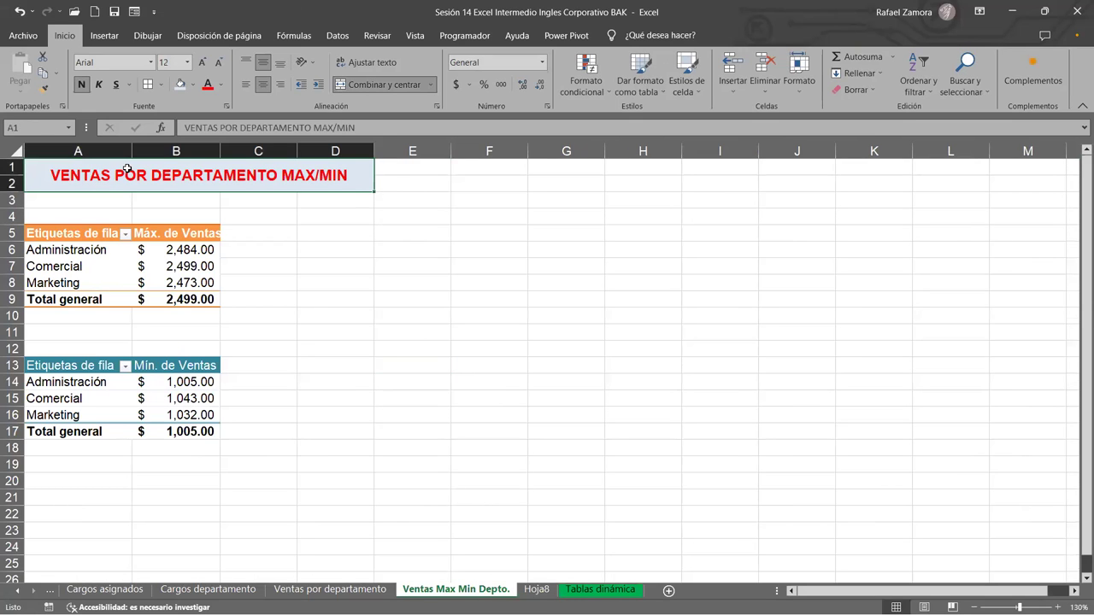
pyautogui.hotkey('ctrl', 'c')
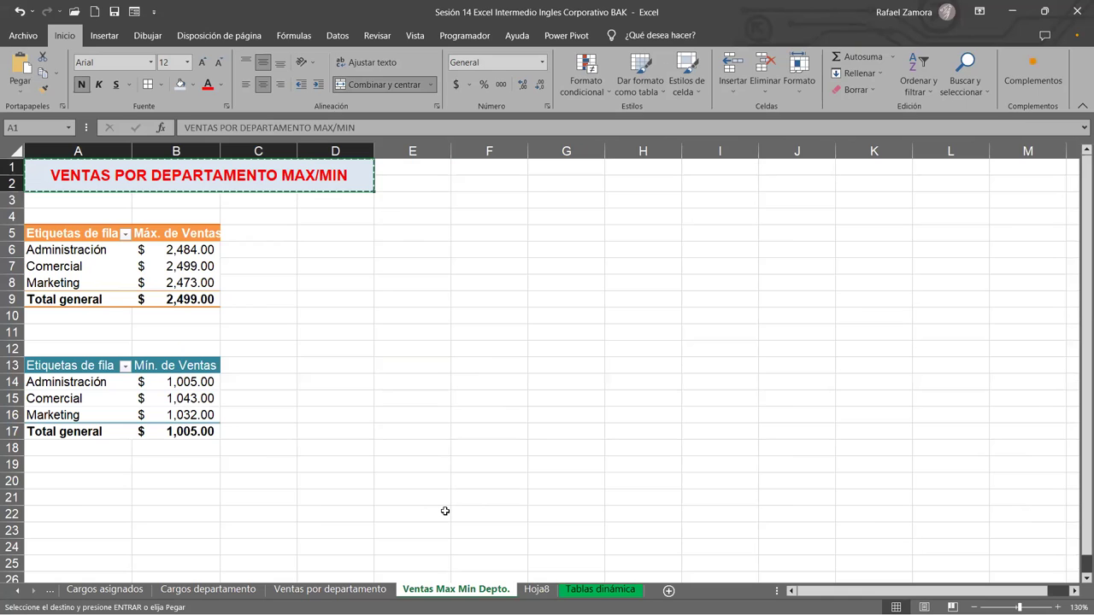
pyautogui.click(537, 589)
pyautogui.click(58, 163)
pyautogui.hotkey('ctrl', 'v')
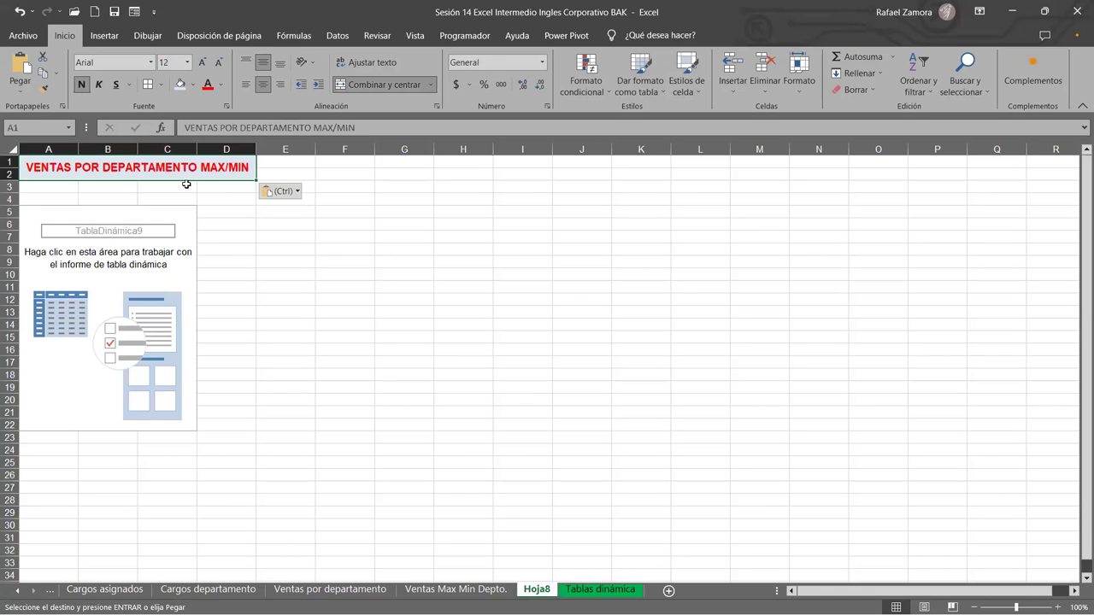
# Replace DEPARTAMENTO with PRODUCTO so the title reads VENTAS POR PRODUCTO MAX/MIN.
pyautogui.doubleClick(104, 167)
pyautogui.moveTo(102, 168); pyautogui.dragTo(196, 175)
pyautogui.write('PRODUCTO')
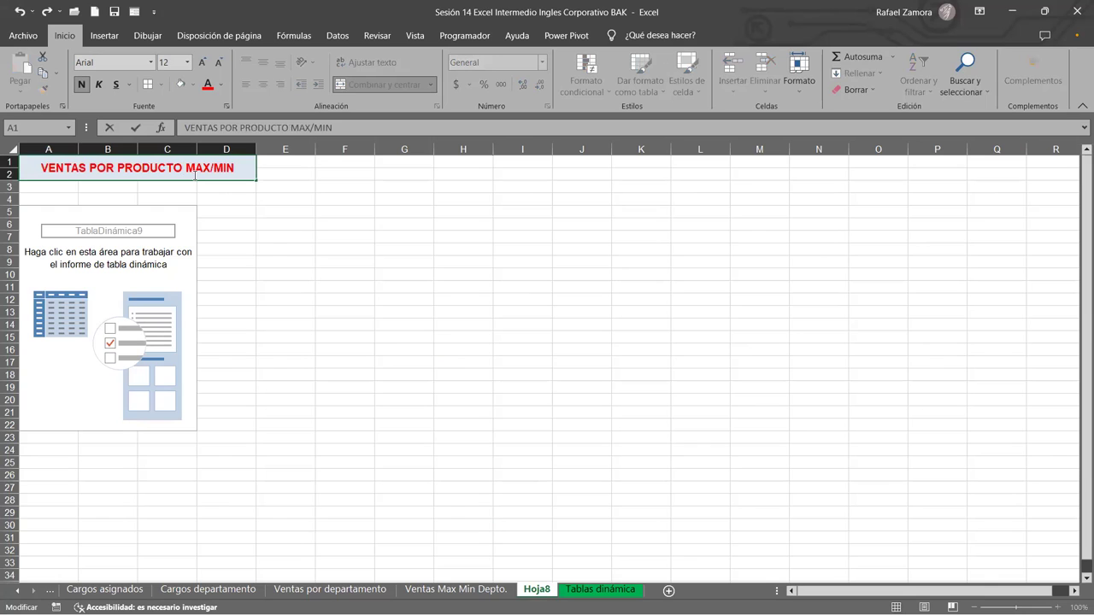
pyautogui.click(273, 249)
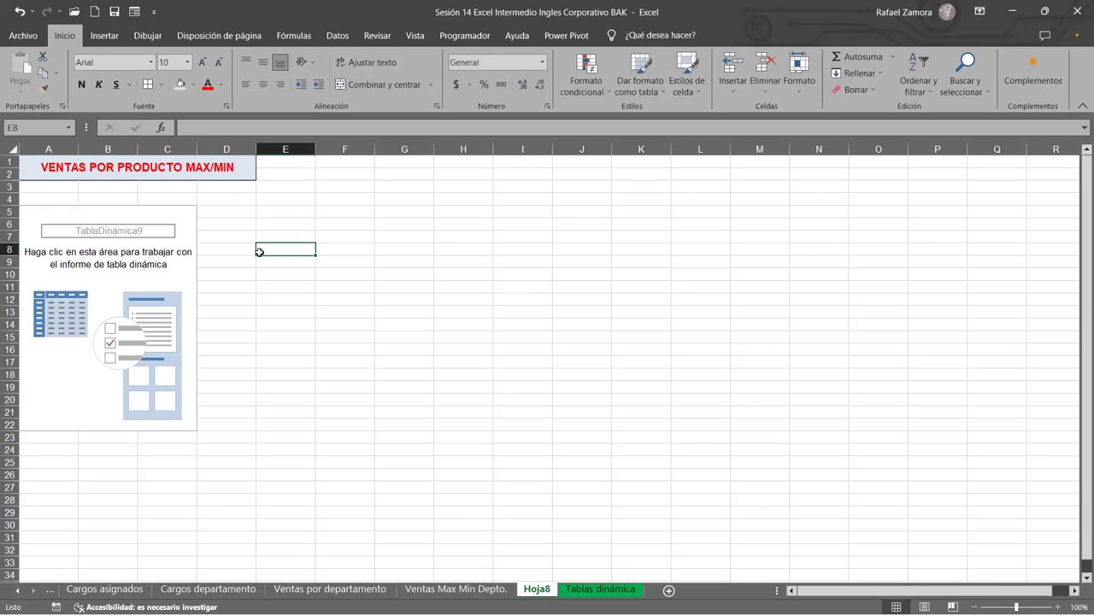
# Put Producto in the rows and Ventas in the values of the Hoja8 pivot.
pyautogui.click(168, 264)
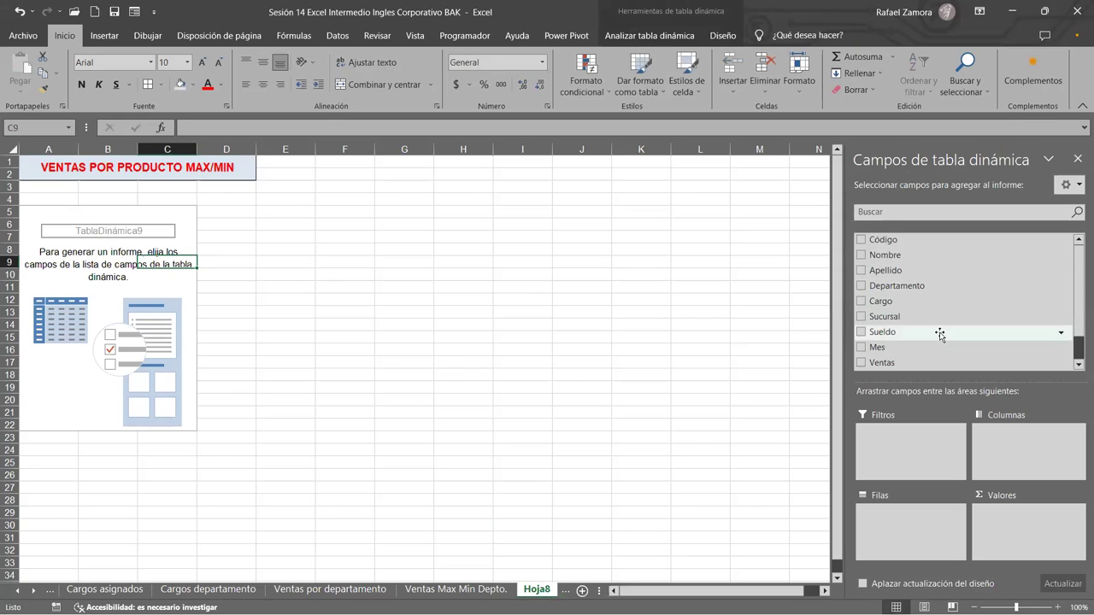
pyautogui.scroll(-2, 930, 335)
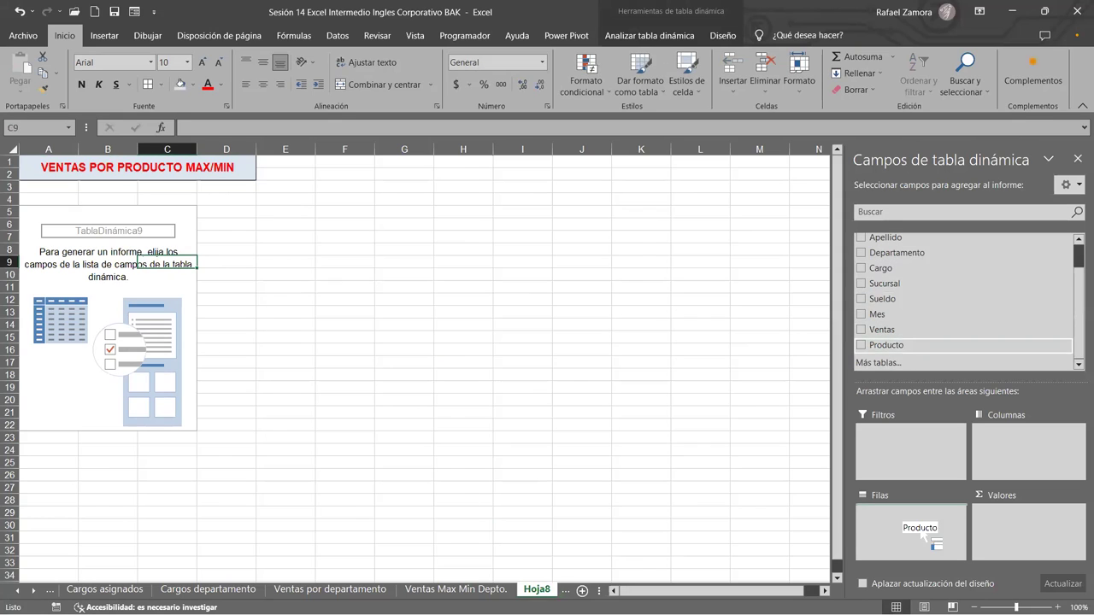
pyautogui.moveTo(920, 345); pyautogui.dragTo(921, 530)
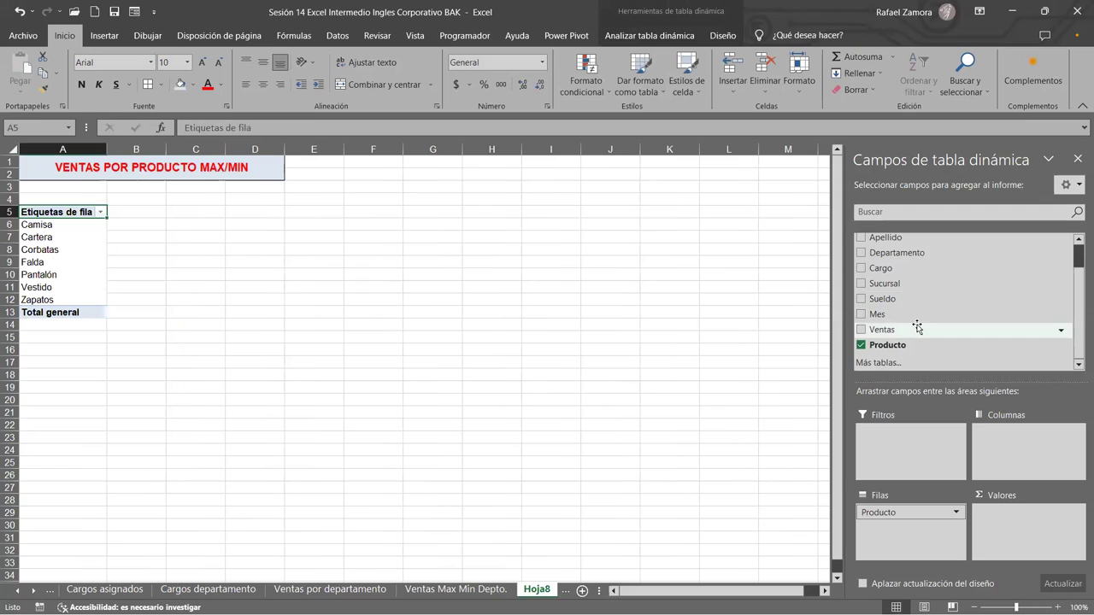
pyautogui.moveTo(915, 329); pyautogui.dragTo(1013, 530)
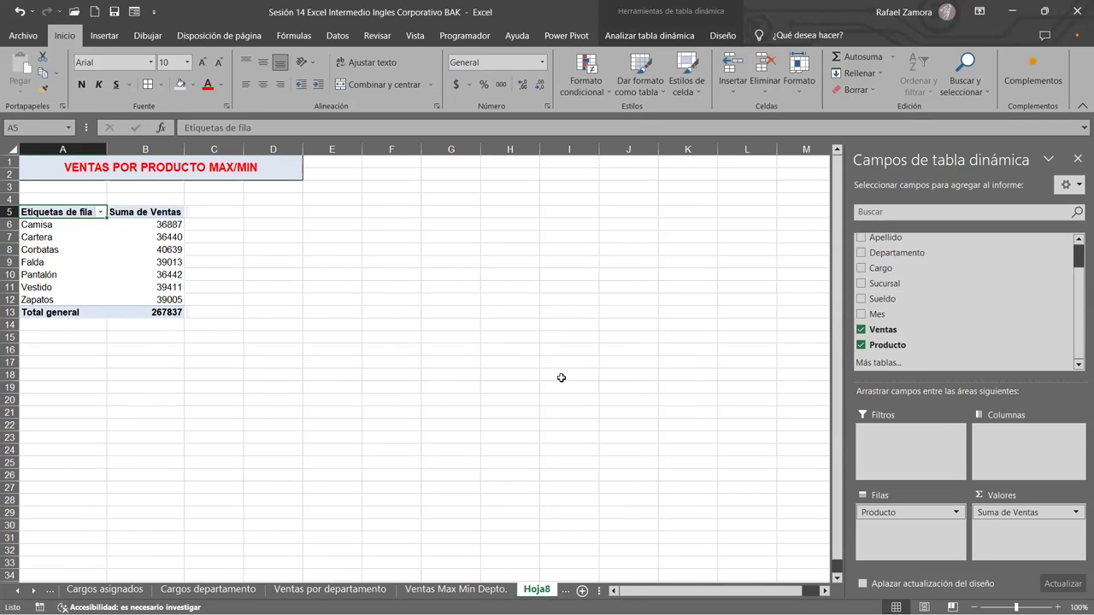
pyautogui.scroll(1, 596, 369)
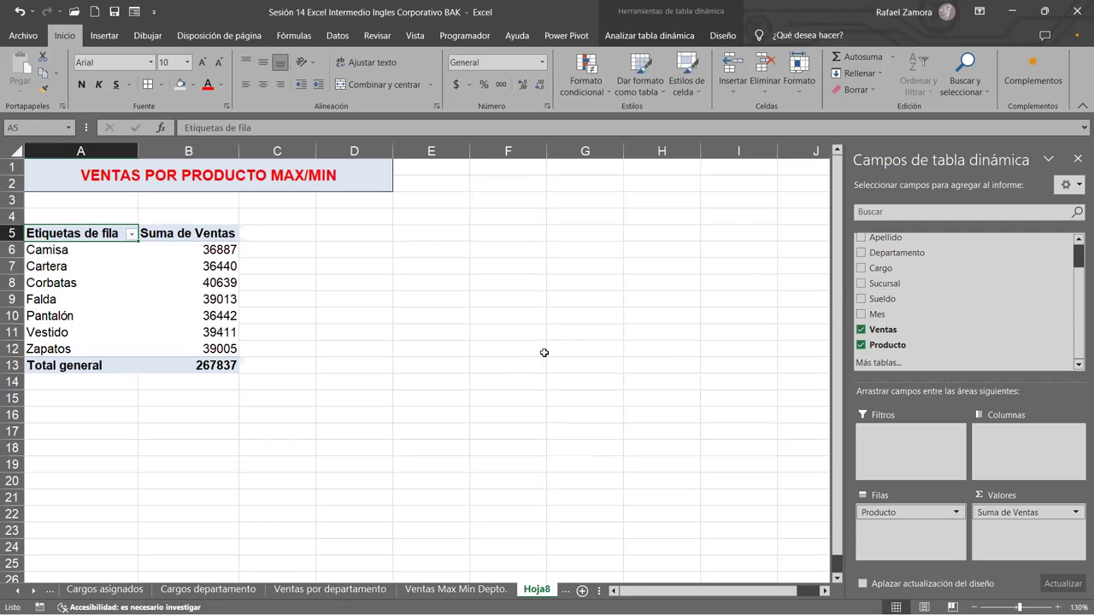
pyautogui.scroll(1, 211, 318)
pyautogui.scroll(1, 211, 317)
pyautogui.click(207, 320)
# Summarize product sales by Máx. and format them as Contabilidad.
pyautogui.rightClick(193, 289)
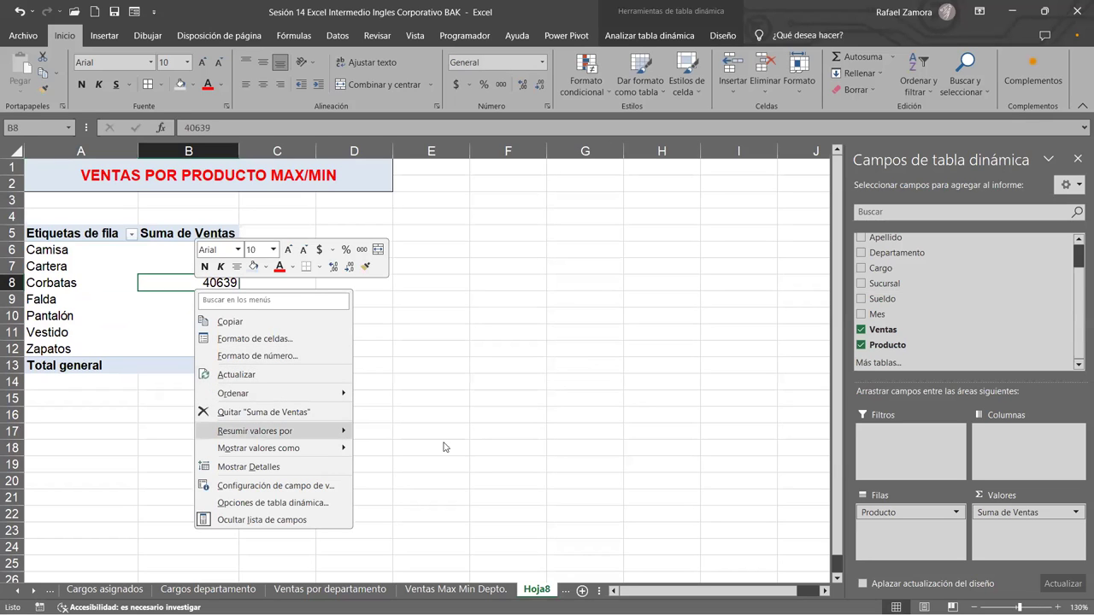
pyautogui.moveTo(338, 439)
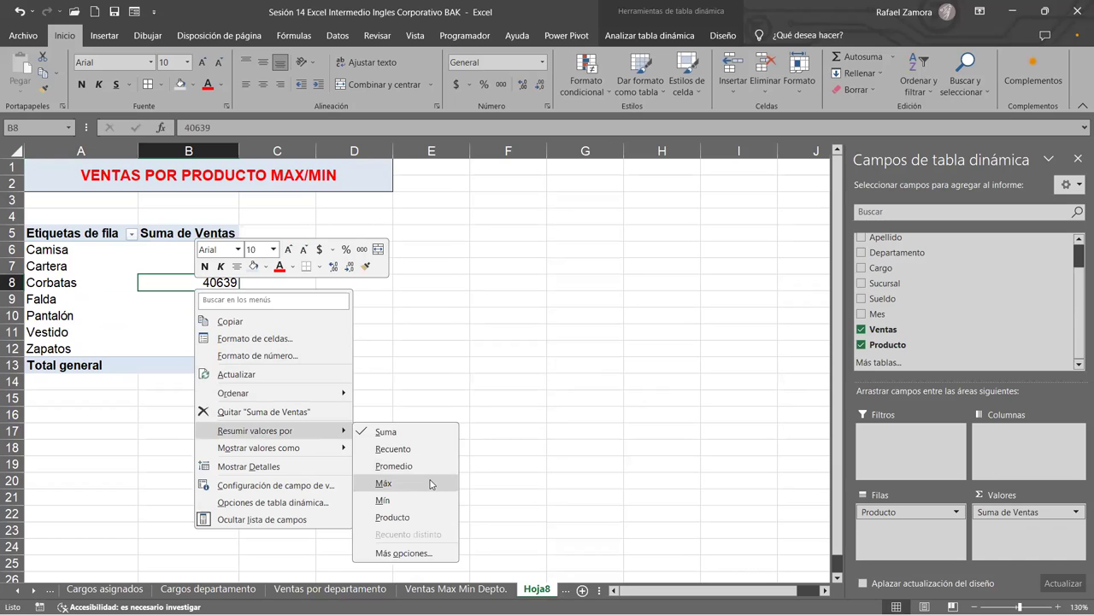
pyautogui.click(432, 484)
pyautogui.rightClick(208, 285)
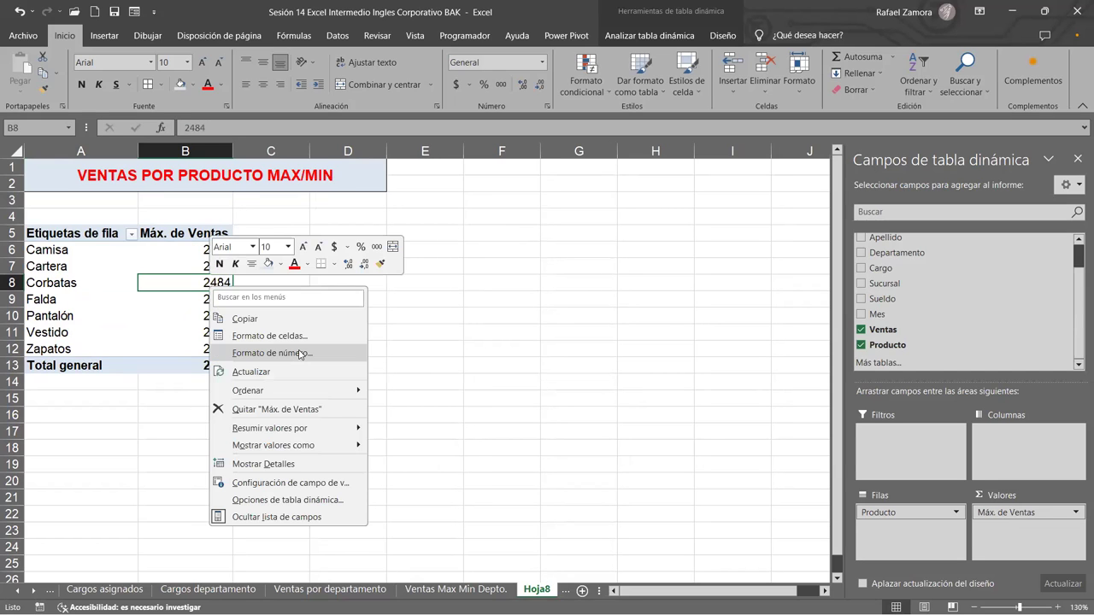
pyautogui.click(300, 355)
pyautogui.click(157, 257)
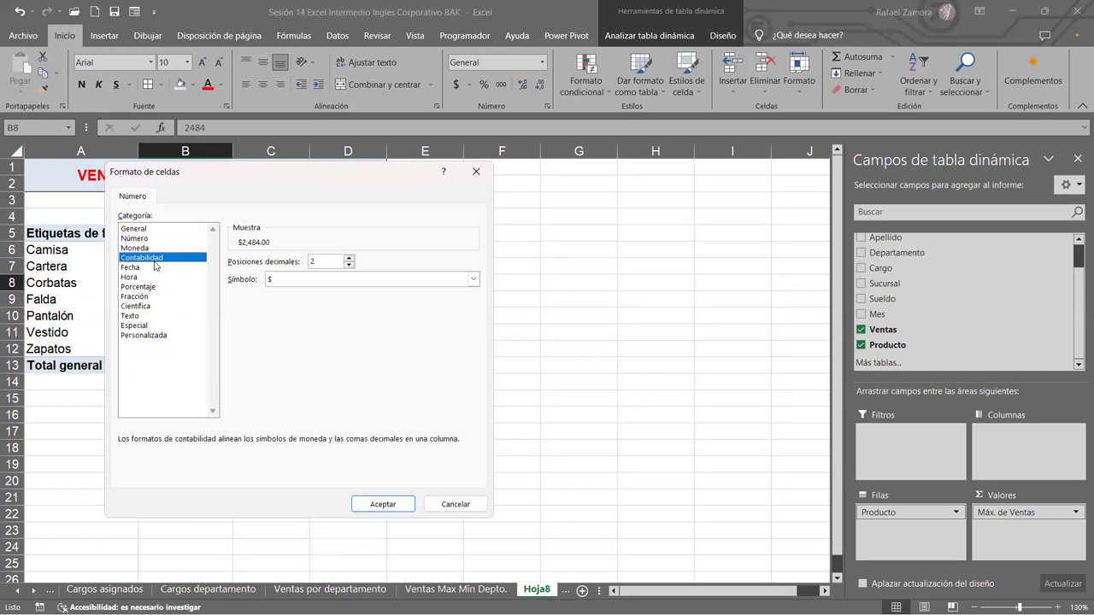
pyautogui.click(366, 504)
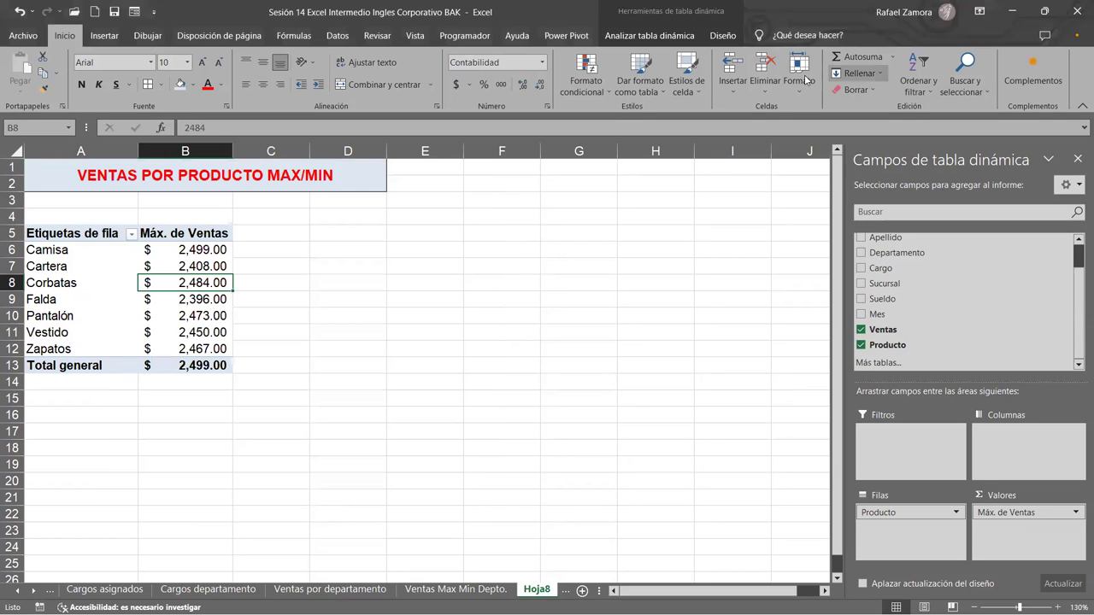
# Apply a pink Medio pivot style to the product pivot.
pyautogui.click(722, 36)
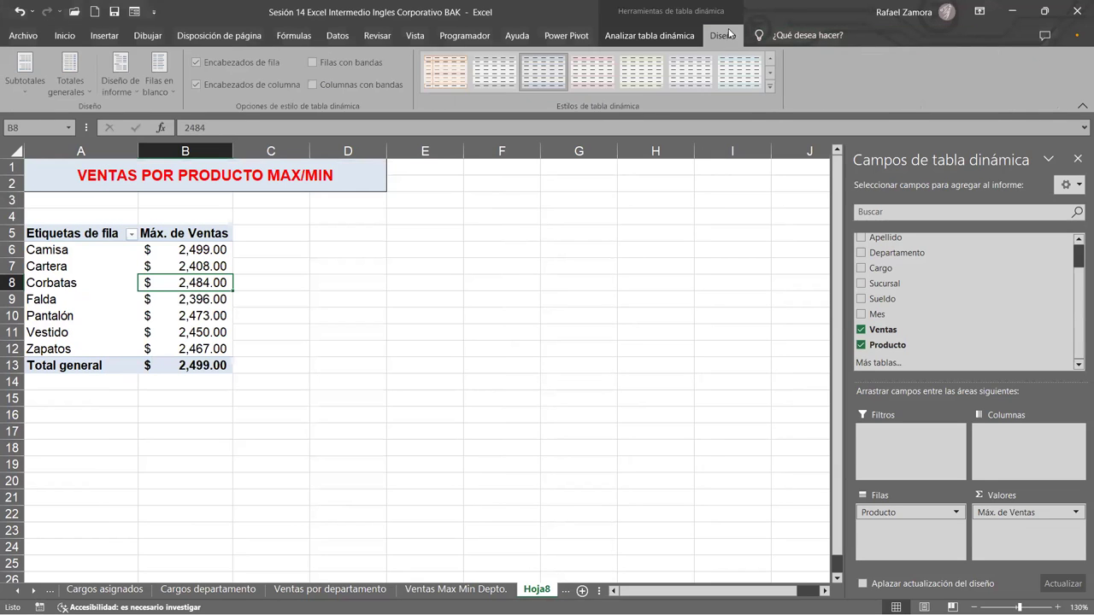
pyautogui.click(771, 86)
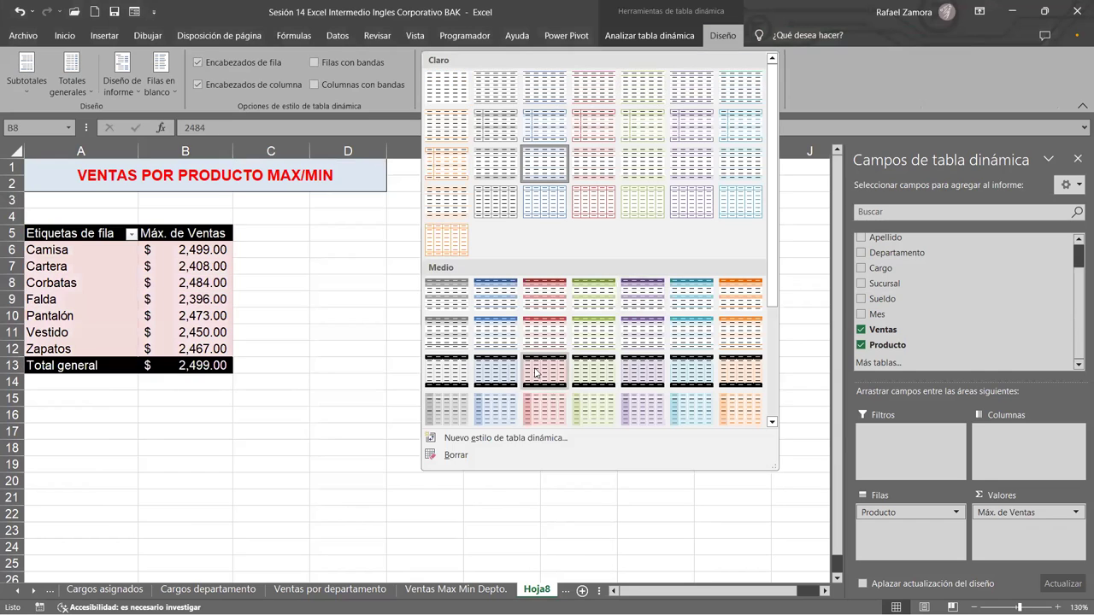
pyautogui.click(536, 372)
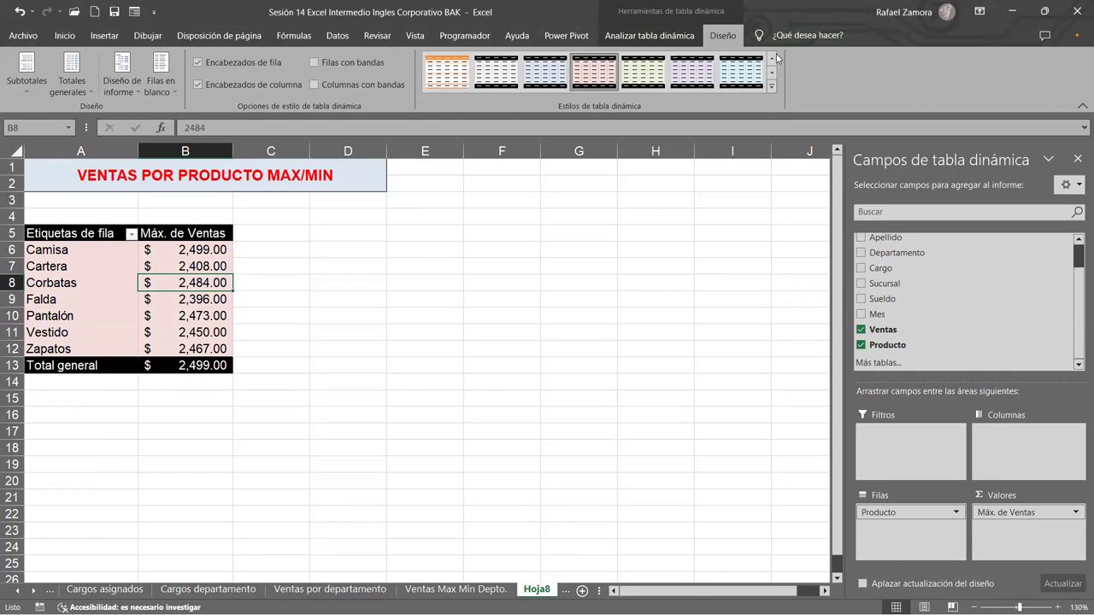
pyautogui.click(773, 89)
pyautogui.click(76, 430)
pyautogui.click(76, 429)
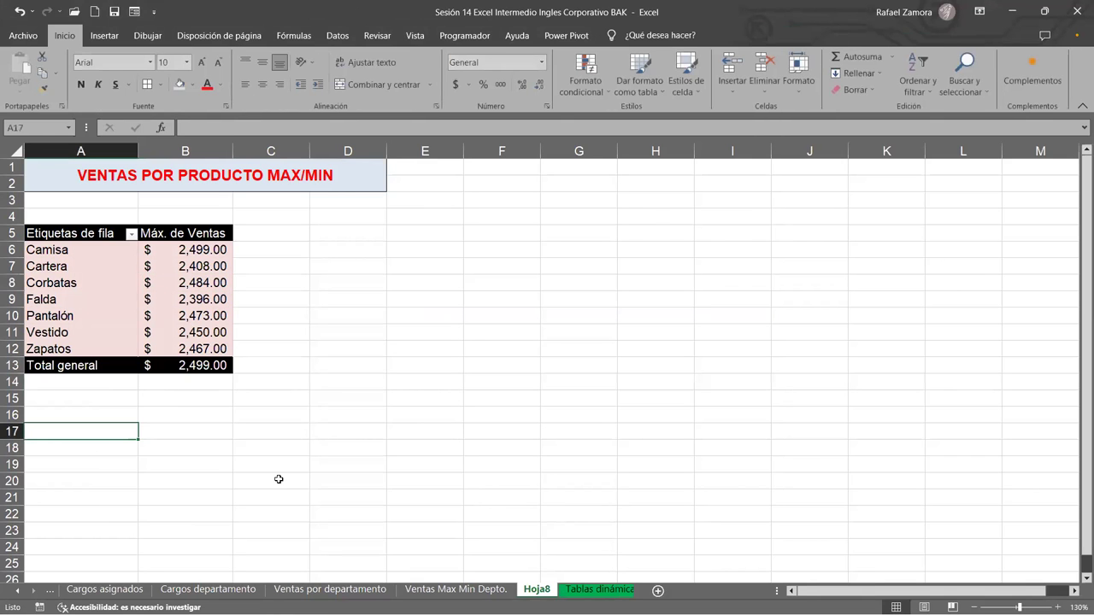
# Insert a new empty pivot table from the Tablas dinámica data at Hoja8!A17, below the first pivot.
pyautogui.click(600, 589)
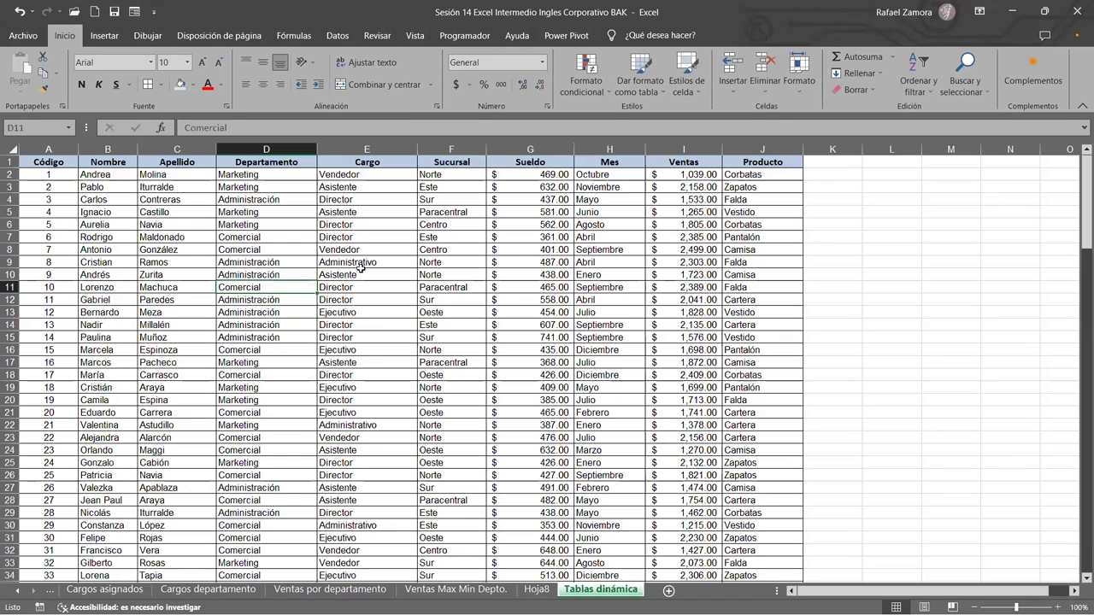
pyautogui.click(104, 35)
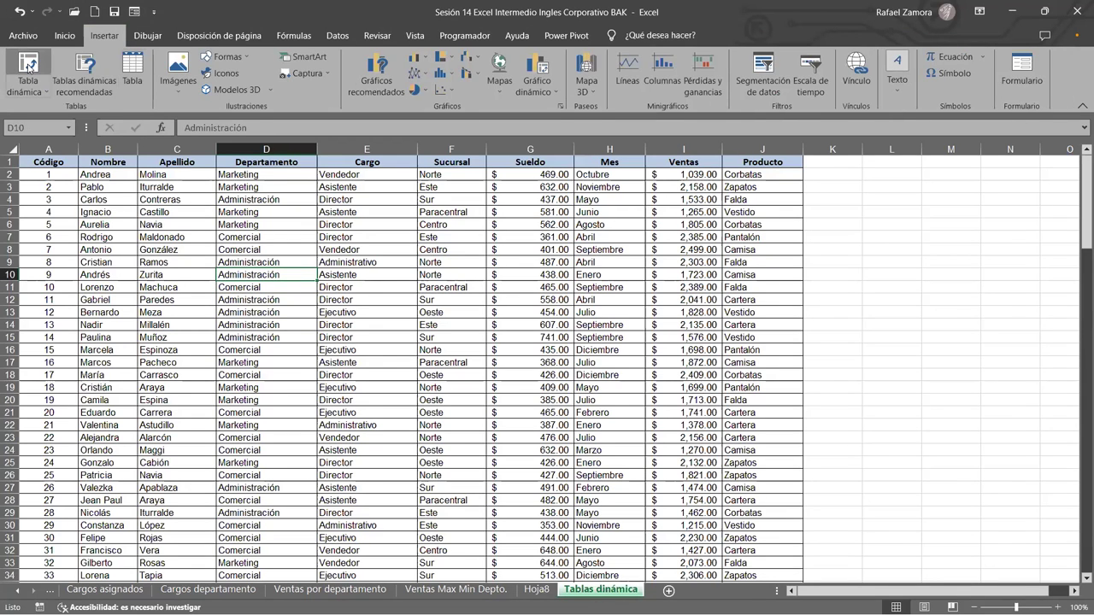
pyautogui.click(29, 67)
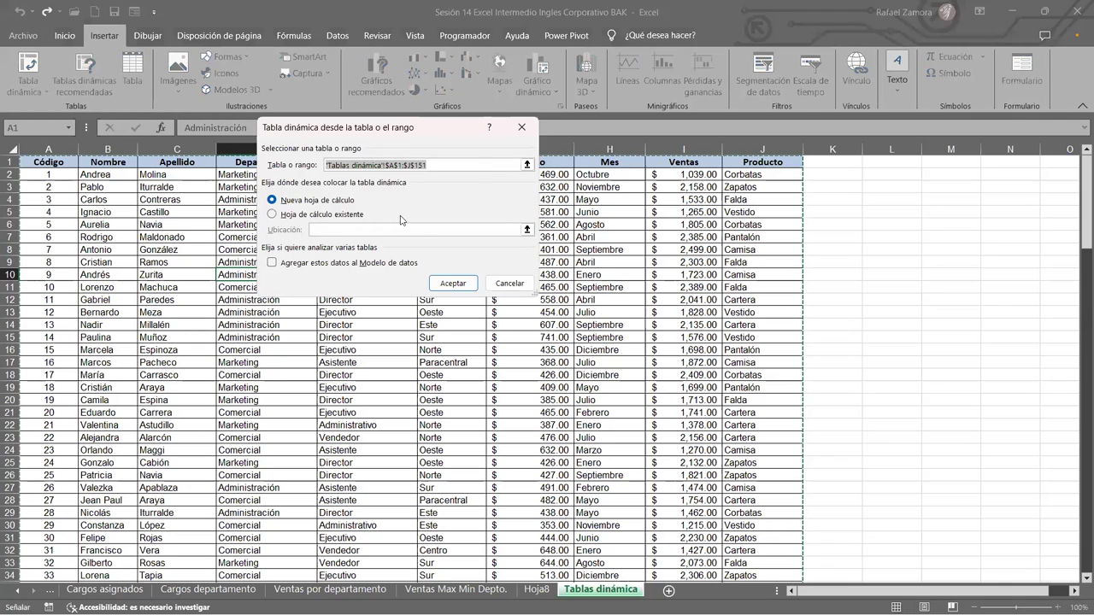
pyautogui.click(322, 215)
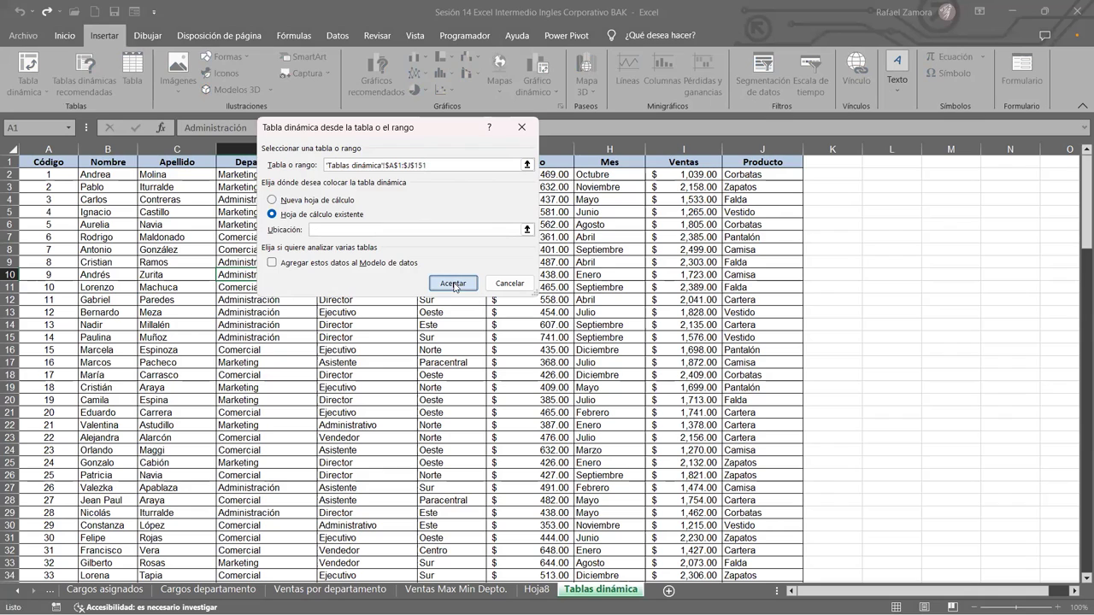
pyautogui.click(363, 229)
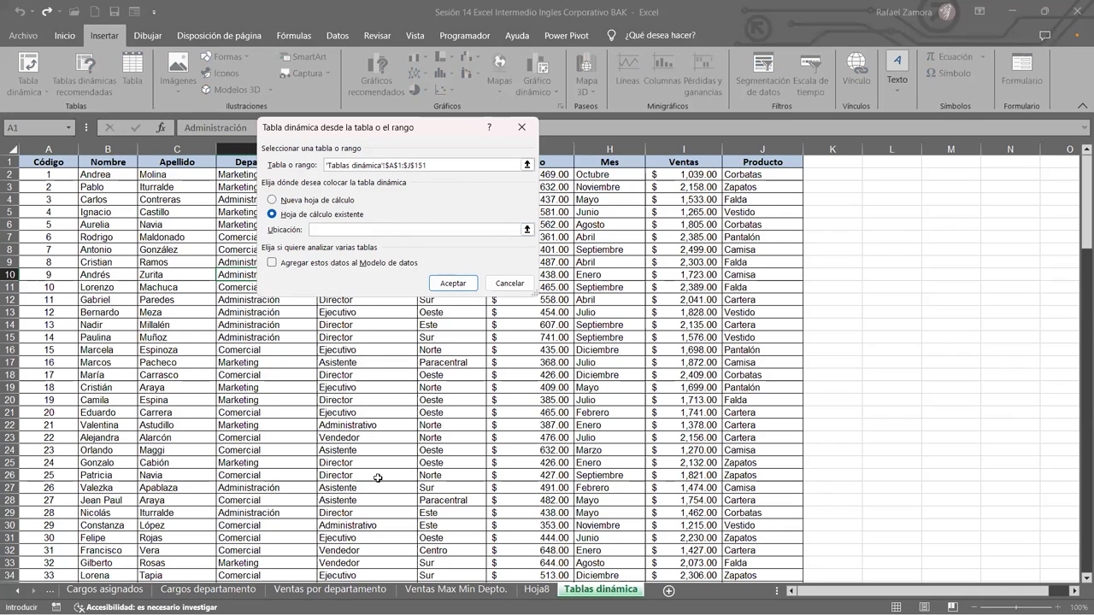
pyautogui.click(537, 588)
pyautogui.click(83, 430)
pyautogui.click(452, 283)
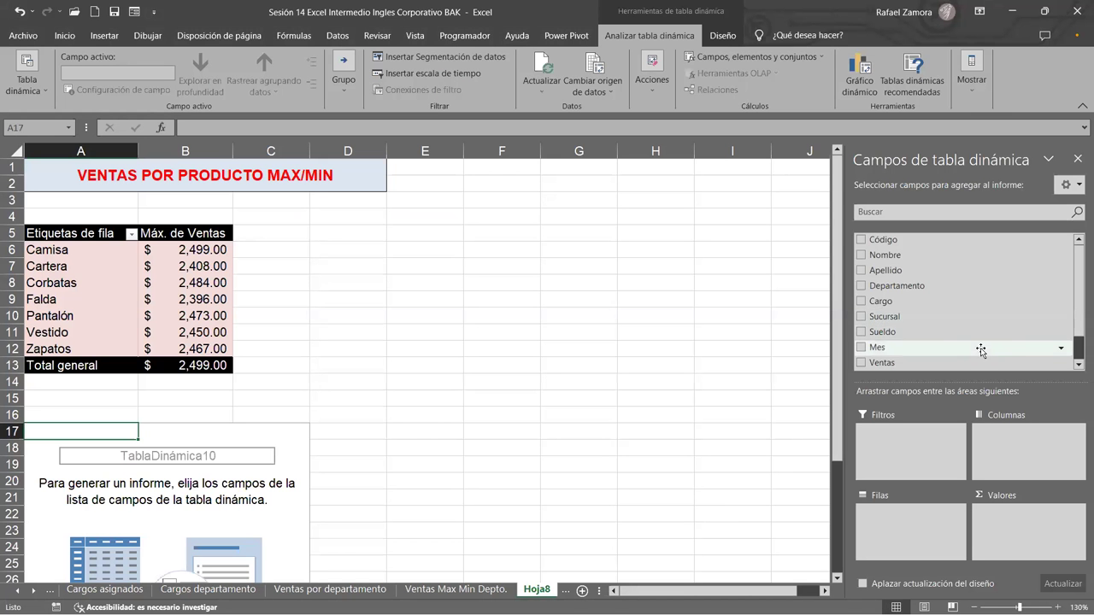
# Put Producto in rows and Ventas in values, summarized by Mín.
pyautogui.scroll(-1, 907, 341)
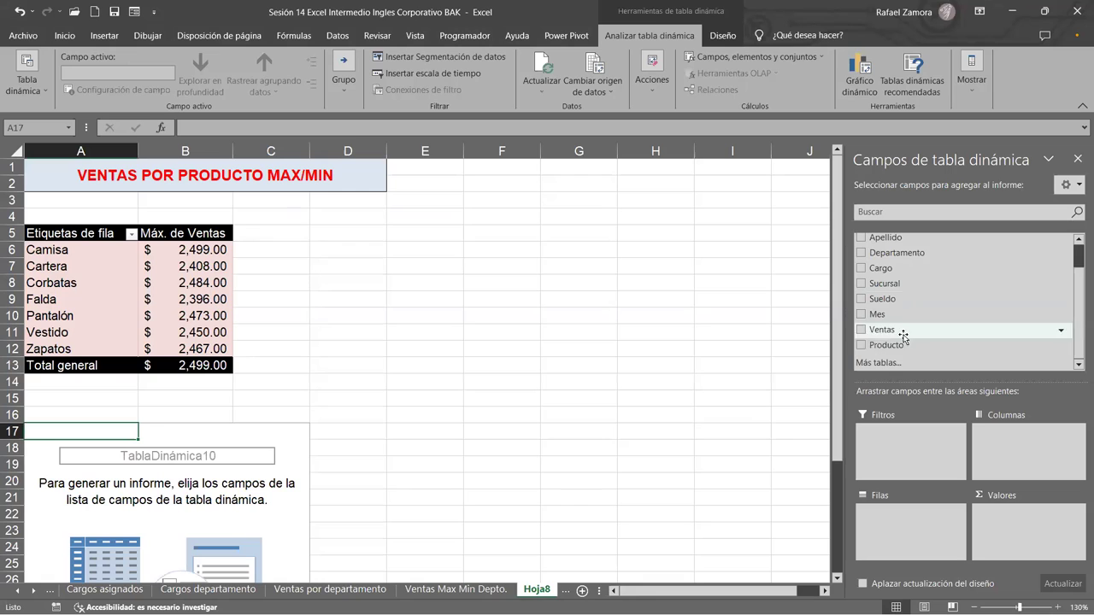
pyautogui.moveTo(901, 345); pyautogui.dragTo(900, 536)
pyautogui.moveTo(888, 329); pyautogui.dragTo(1029, 523)
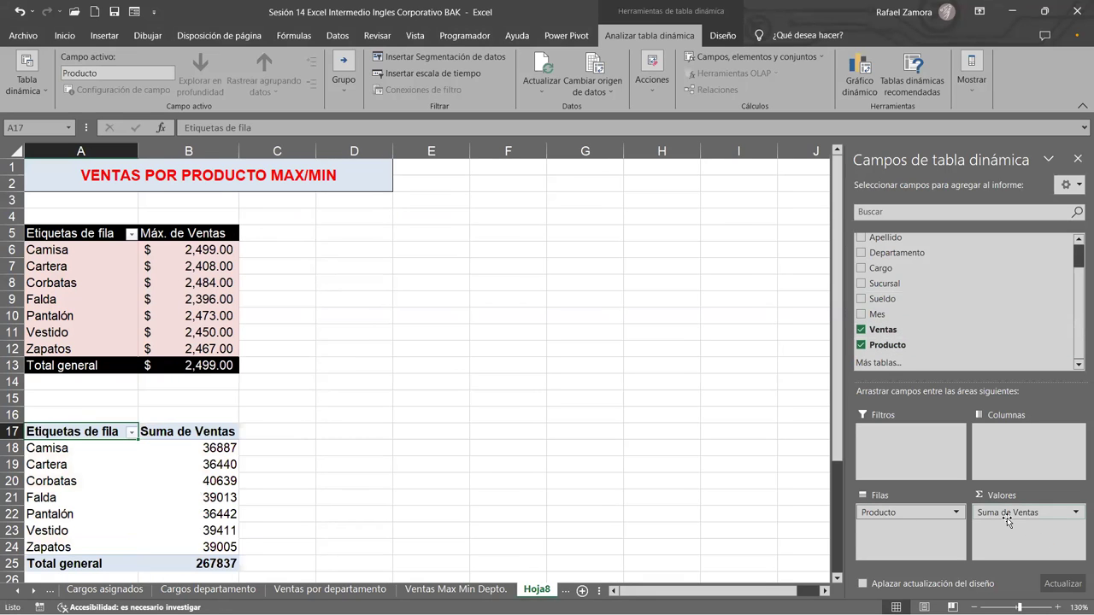
pyautogui.click(1075, 514)
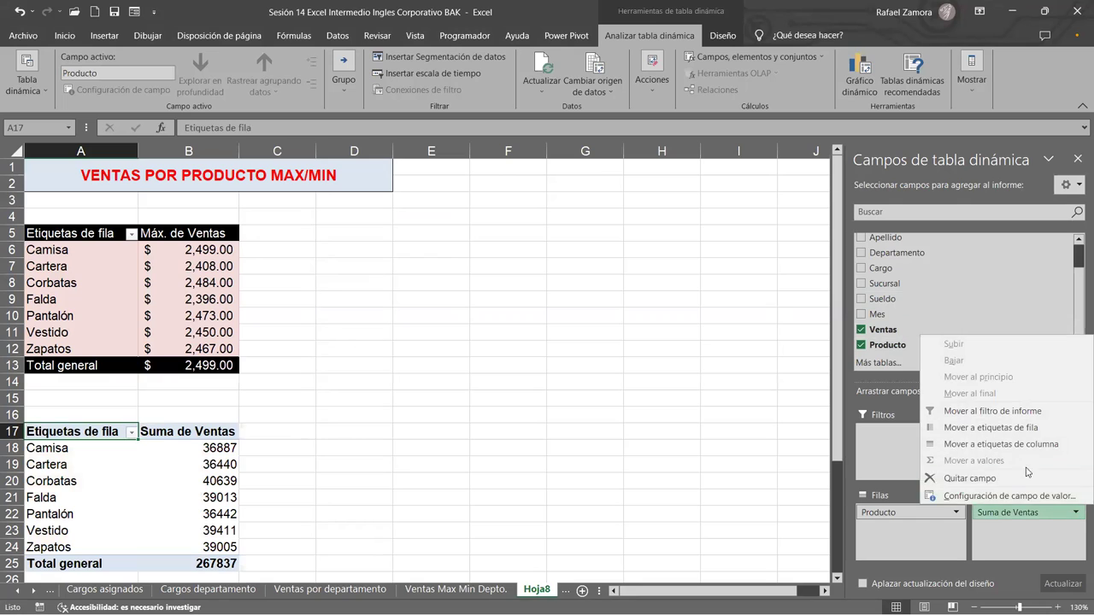
pyautogui.click(1015, 495)
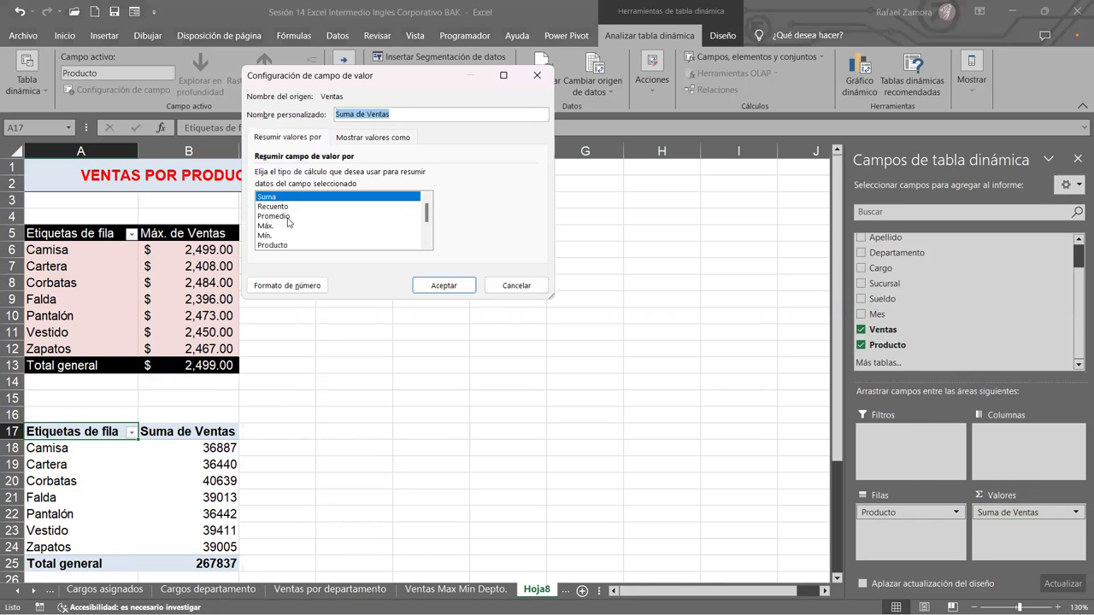
pyautogui.click(279, 235)
pyautogui.click(437, 288)
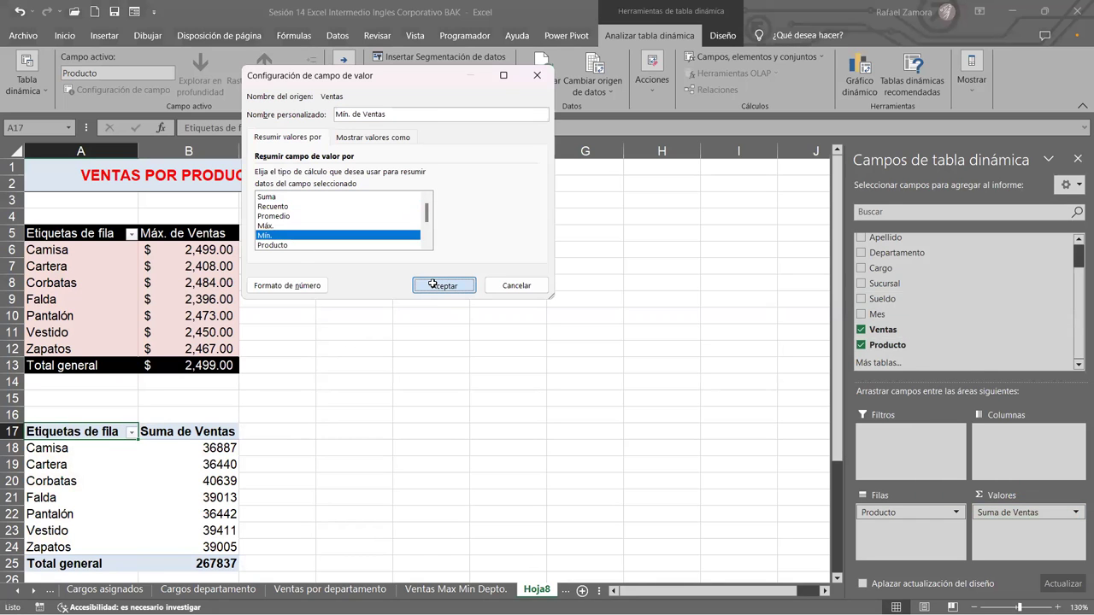
# Format the Mín. de Ventas values as Accounting.
pyautogui.click(206, 483)
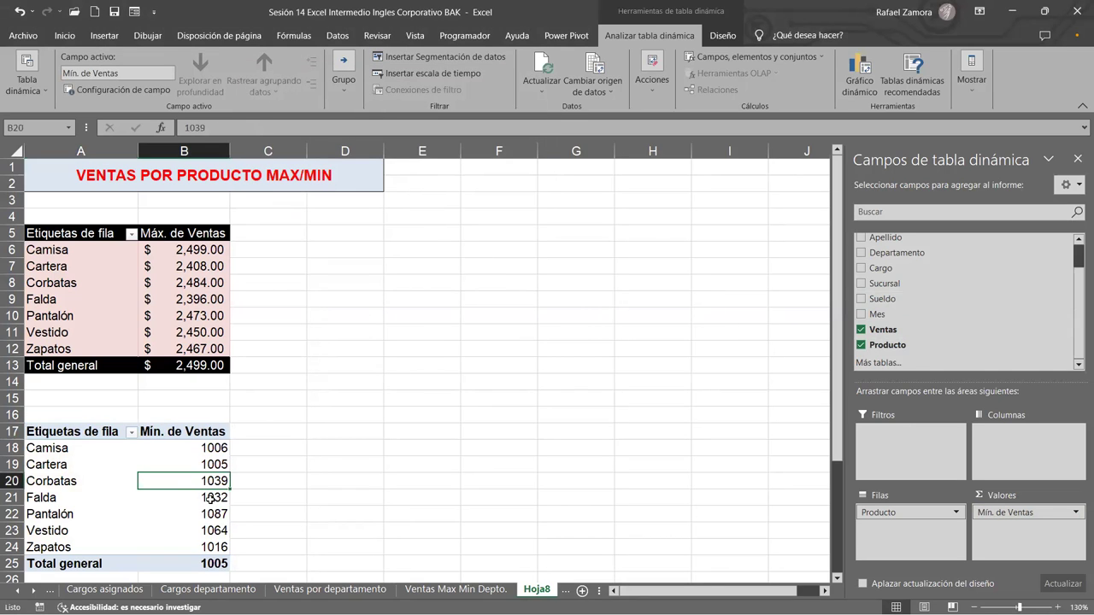
pyautogui.rightClick(199, 480)
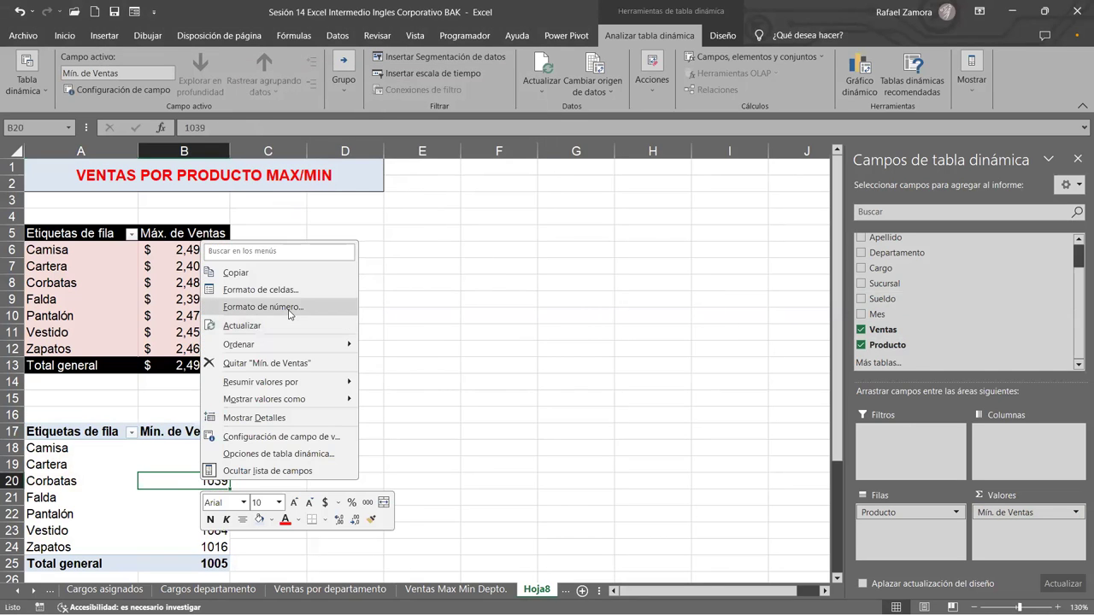
pyautogui.click(289, 307)
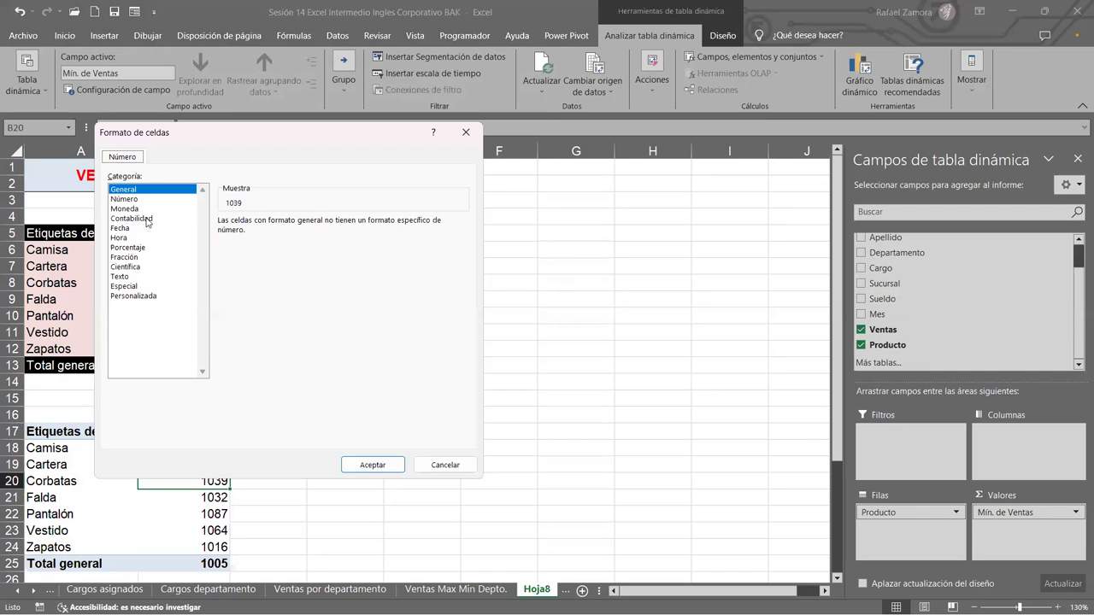
pyautogui.click(150, 219)
pyautogui.click(360, 465)
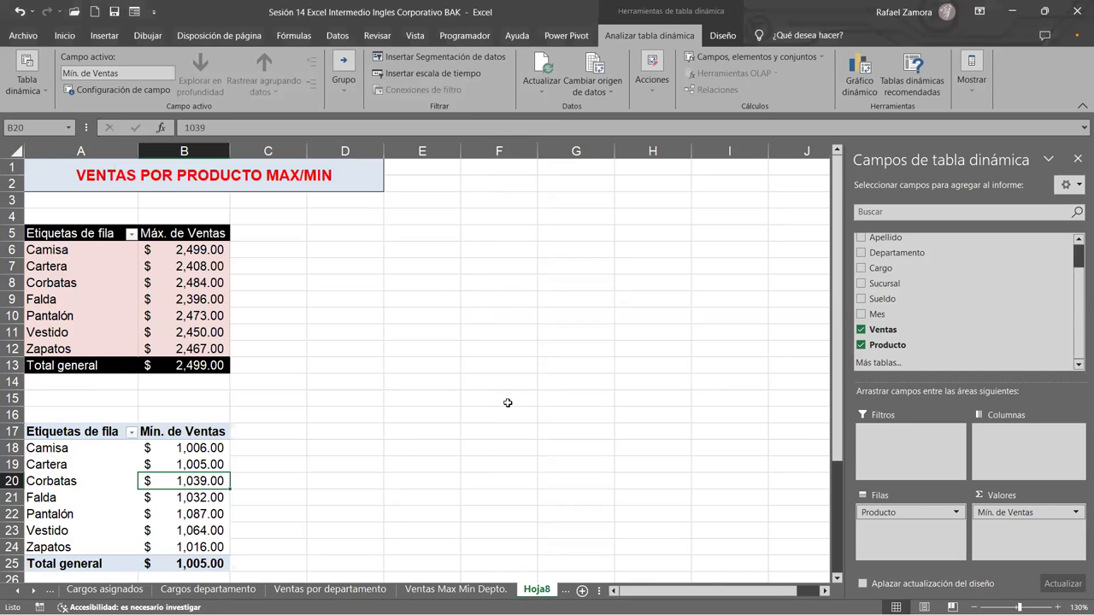
pyautogui.click(507, 402)
pyautogui.click(128, 495)
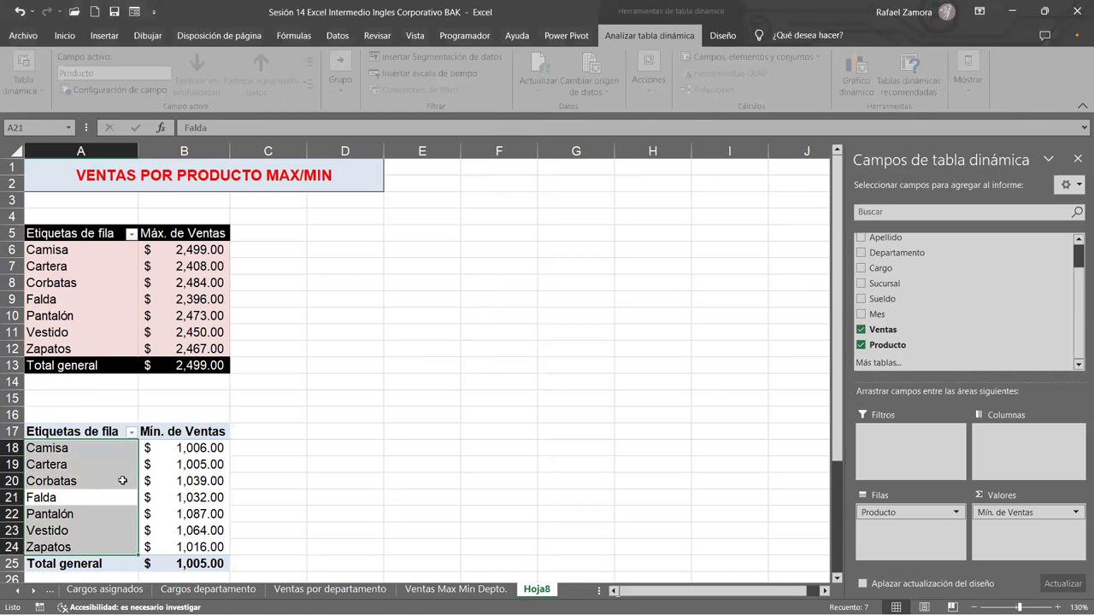
pyautogui.click(183, 467)
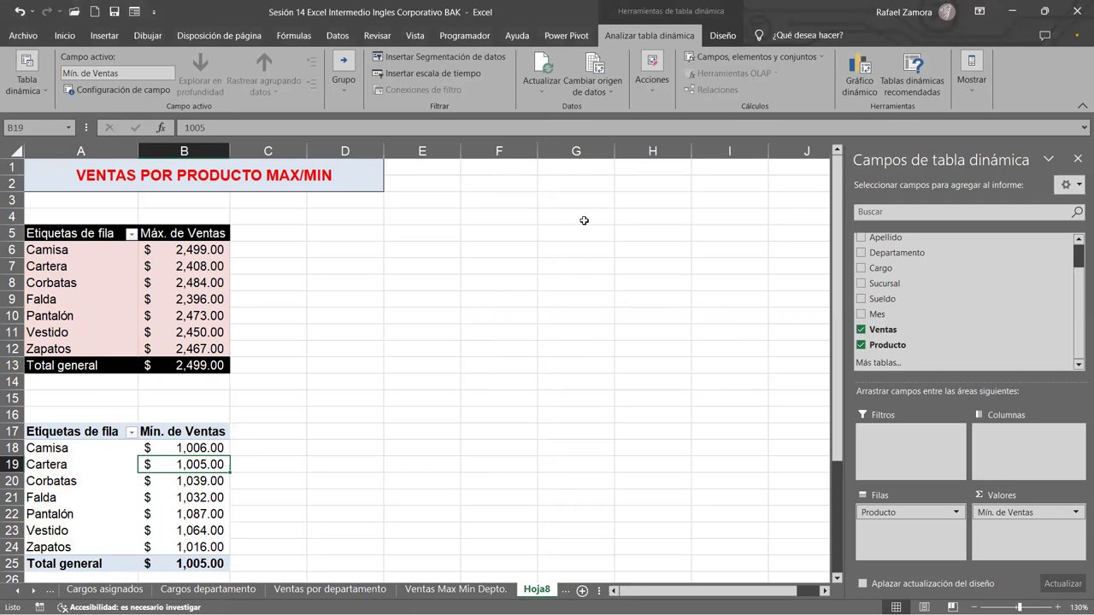
pyautogui.click(722, 35)
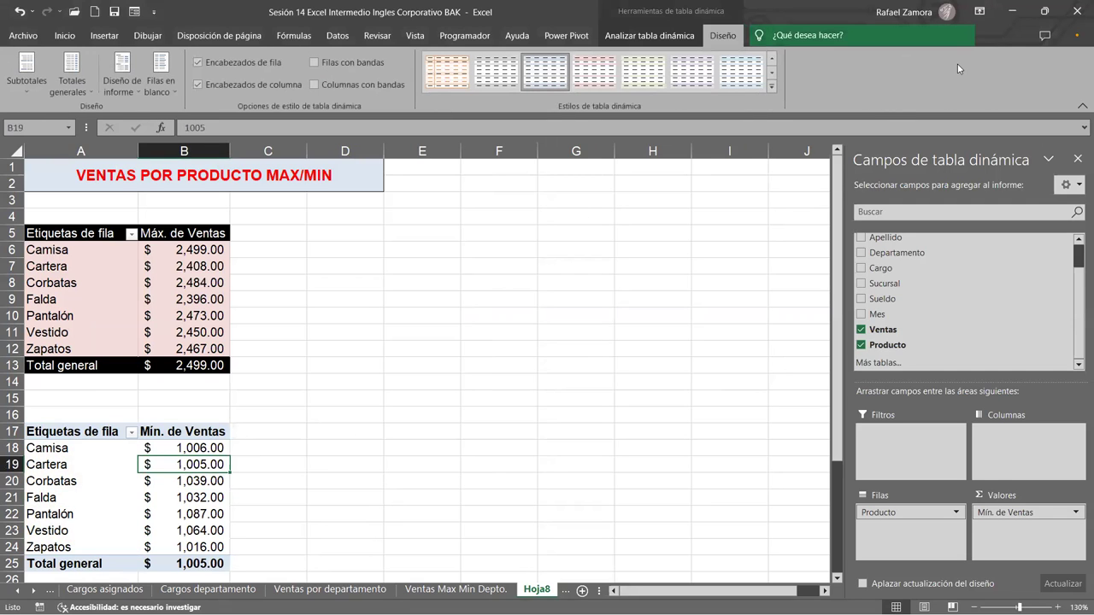
# Apply a light blue Medio style to the lower Mín. de Ventas pivot.
pyautogui.click(771, 87)
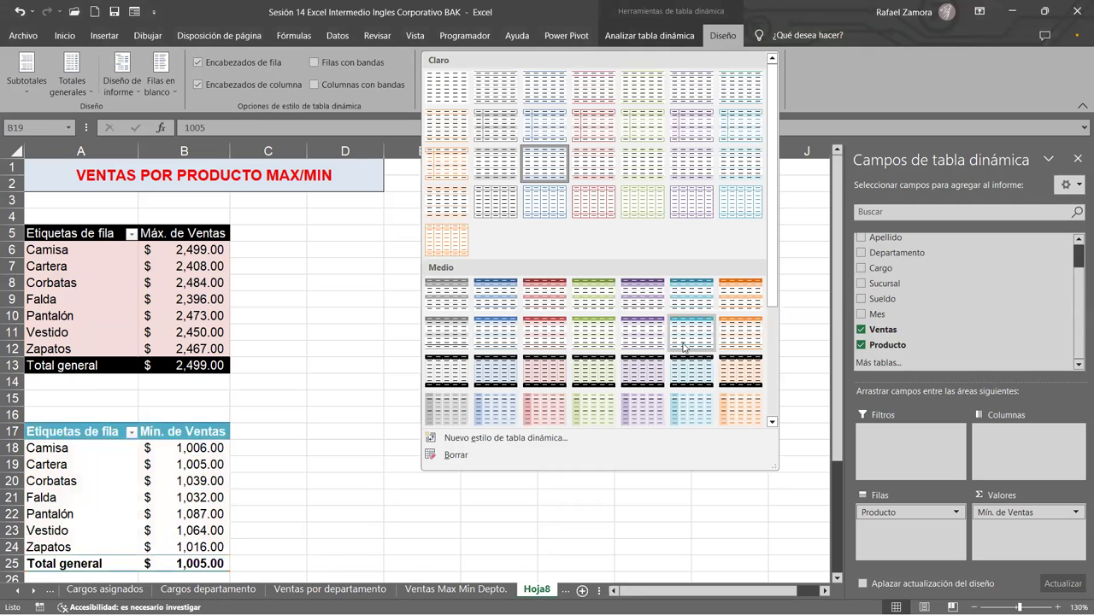
pyautogui.click(500, 393)
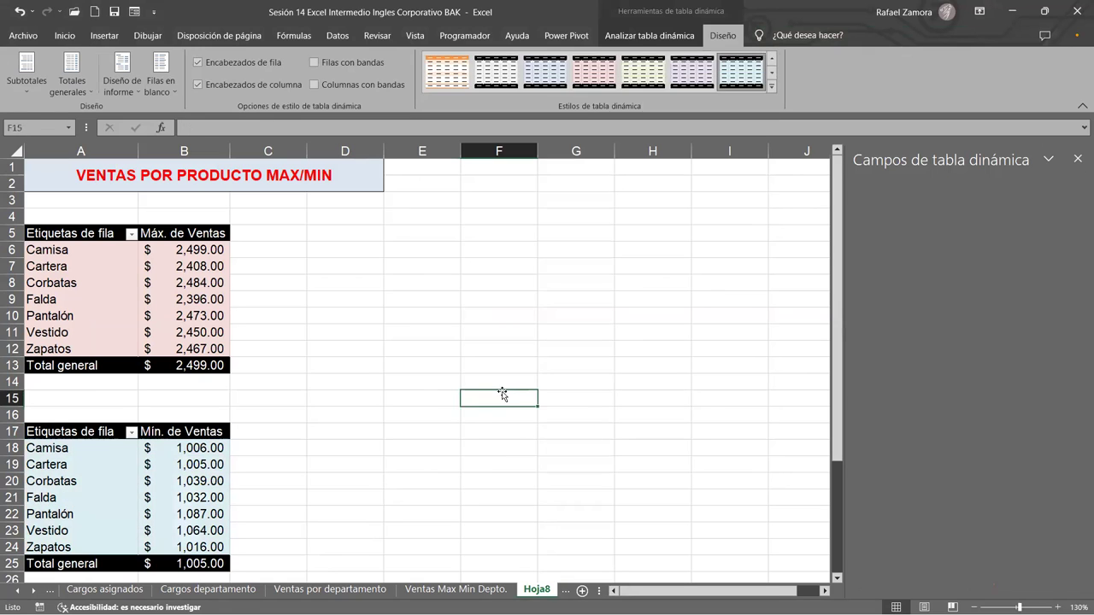
pyautogui.scroll(-1, 501, 392)
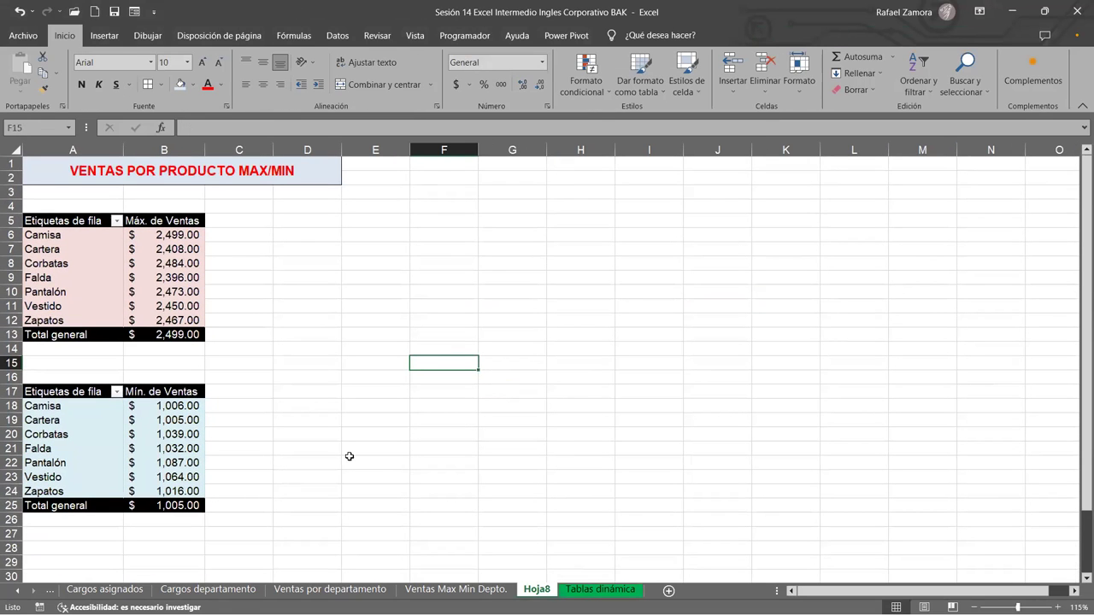
pyautogui.click(543, 443)
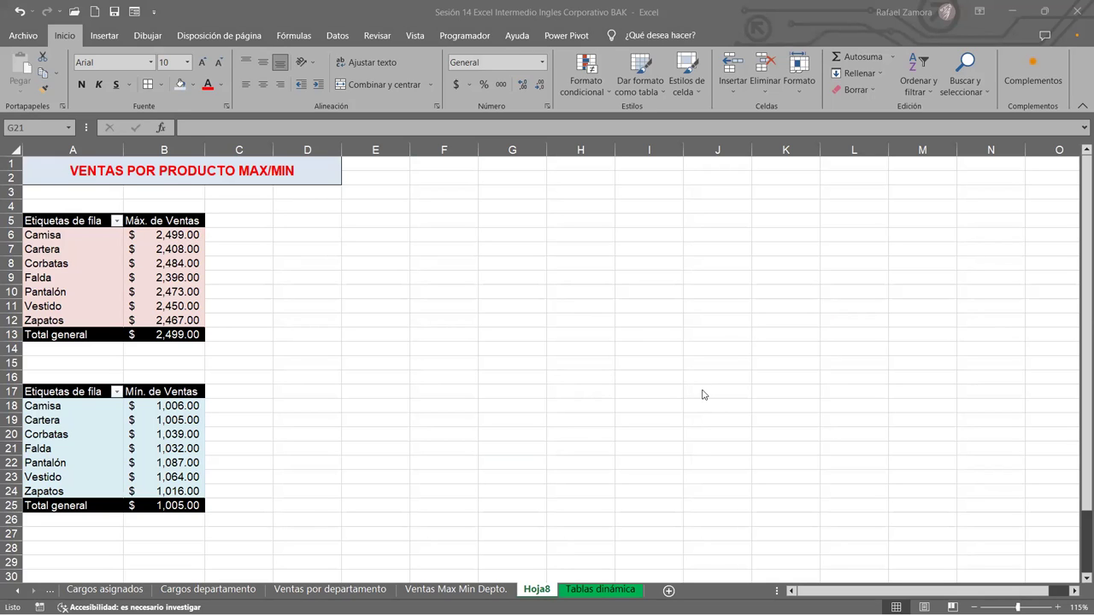
# Grab the Ventas Max Min Depto. sheet name, then return to the Hoja8 tab.
pyautogui.hotkey('alt', 'Tab')
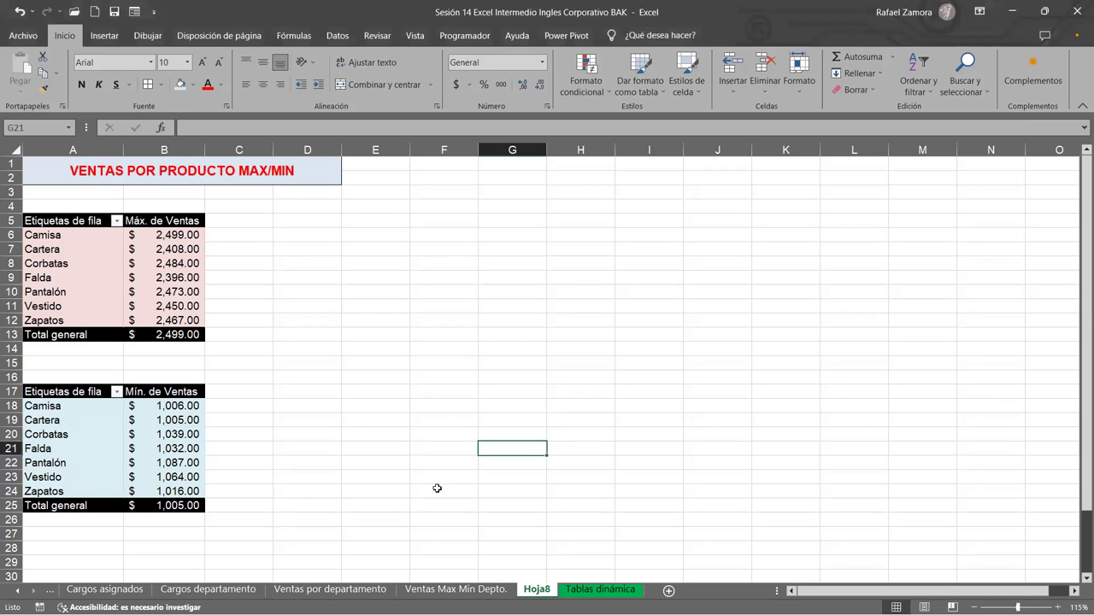
pyautogui.click(444, 590)
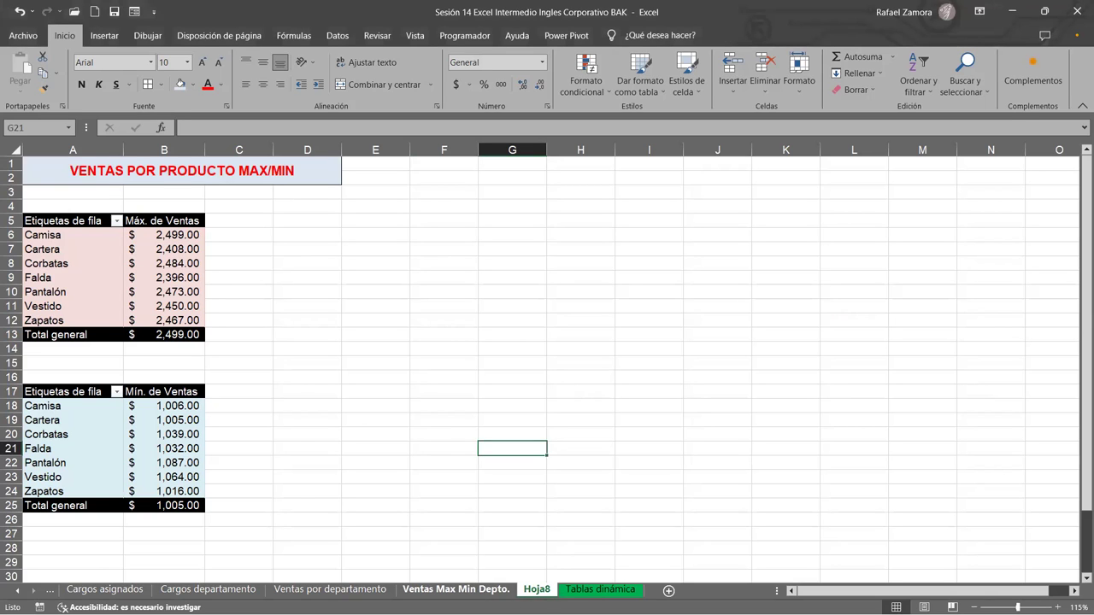
pyautogui.doubleClick(437, 590)
pyautogui.hotkey('ctrl', 'c')
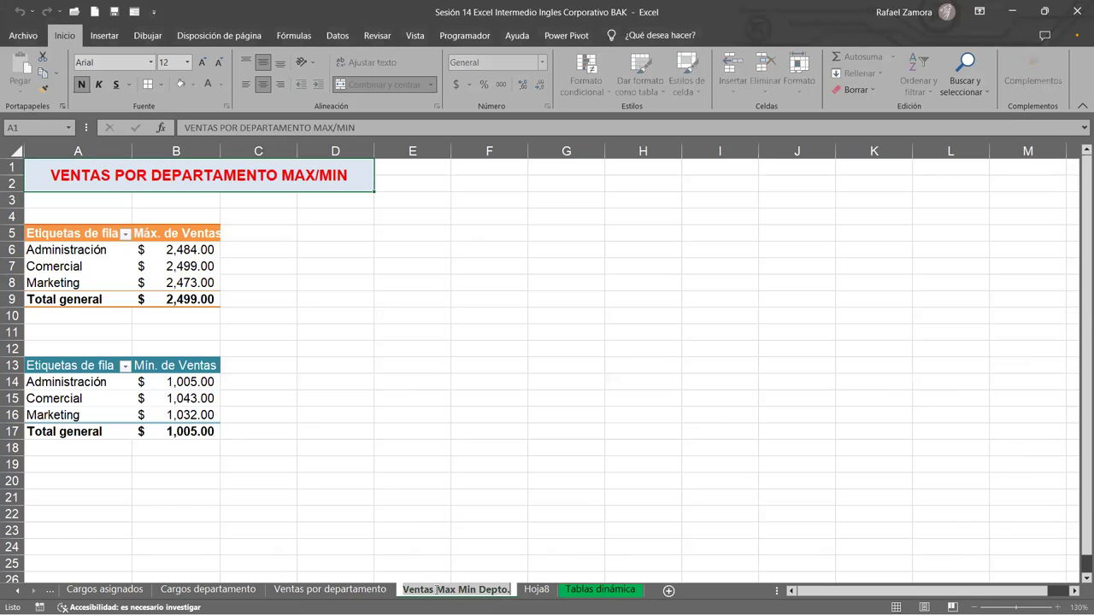
pyautogui.click(533, 590)
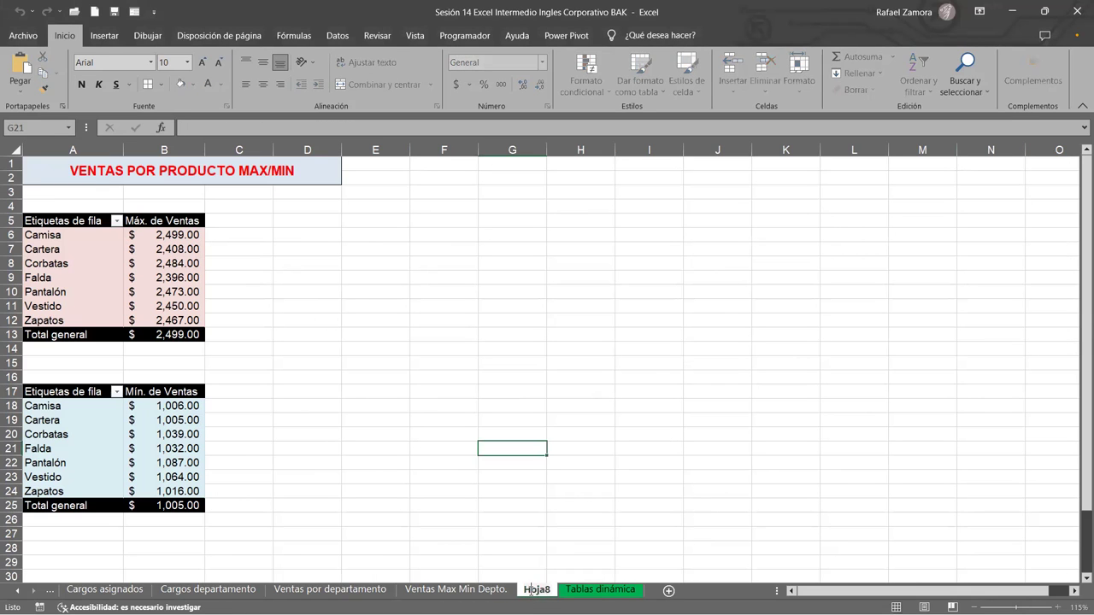
# Rename Hoja8 to 'Ventas Max Min Prod.' by pasting the old name and replacing Depto.
pyautogui.hotkey('ctrl', 'v')
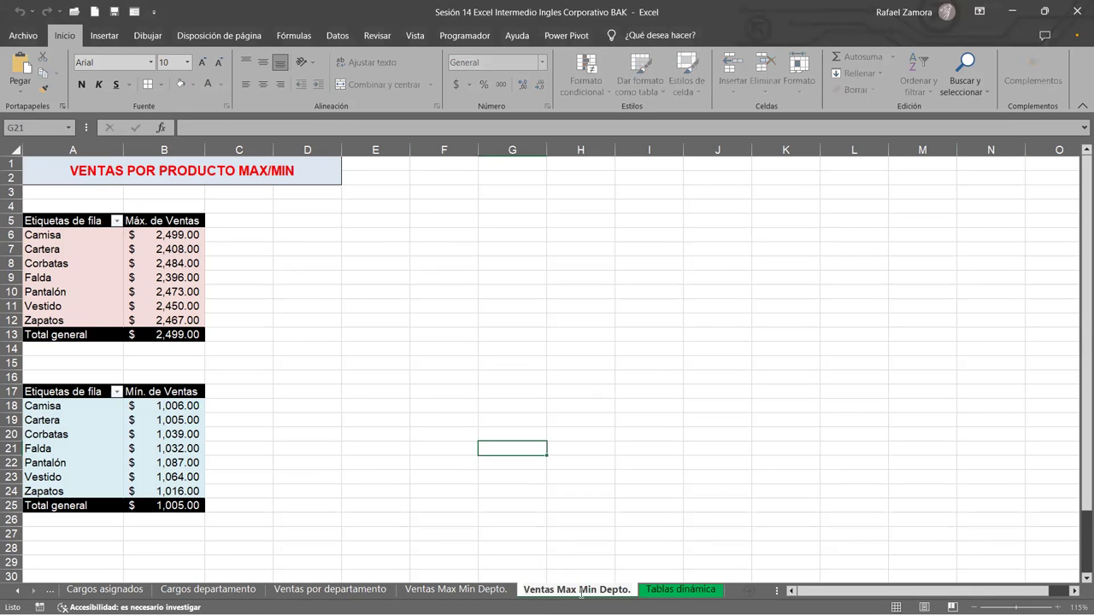
pyautogui.moveTo(598, 590); pyautogui.dragTo(627, 592)
pyautogui.write('pROD')
pyautogui.press('BackSpace')
pyautogui.press('BackSpace')
pyautogui.press('BackSpace')
pyautogui.press('BackSpace')
pyautogui.write('Prod')
pyautogui.click(647, 486)
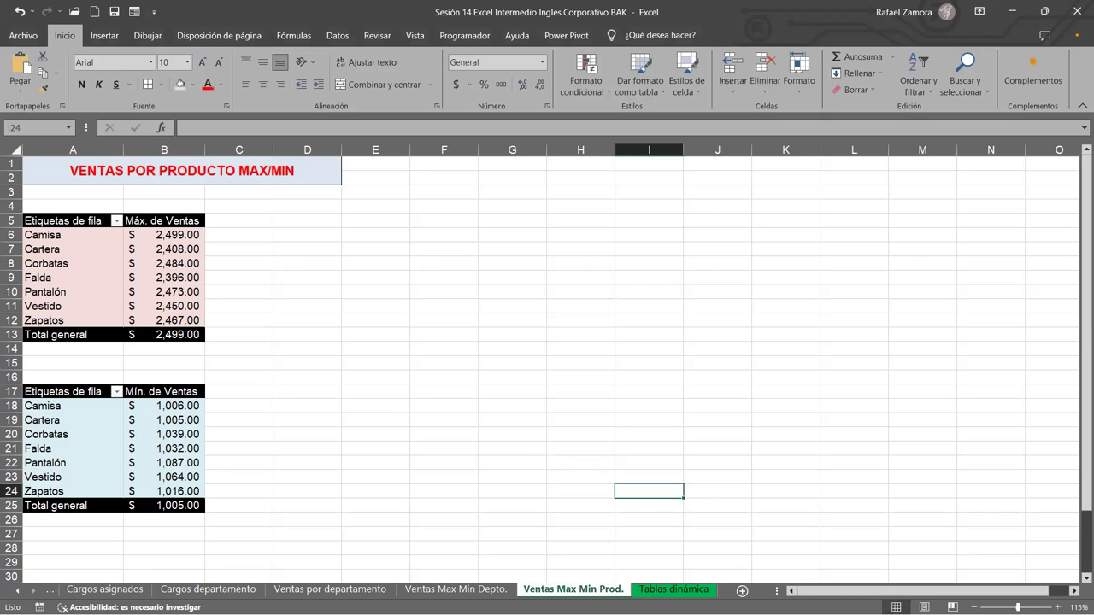
# Bring up the Activar sheet list and dismiss it without switching sheets.
pyautogui.rightClick(30, 592)
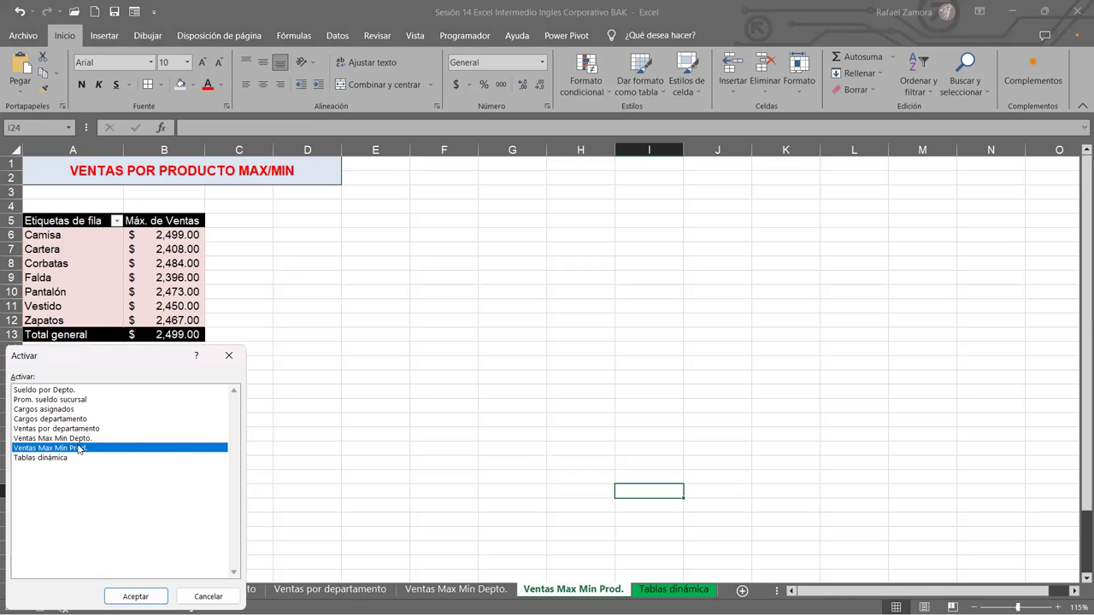
pyautogui.click(199, 596)
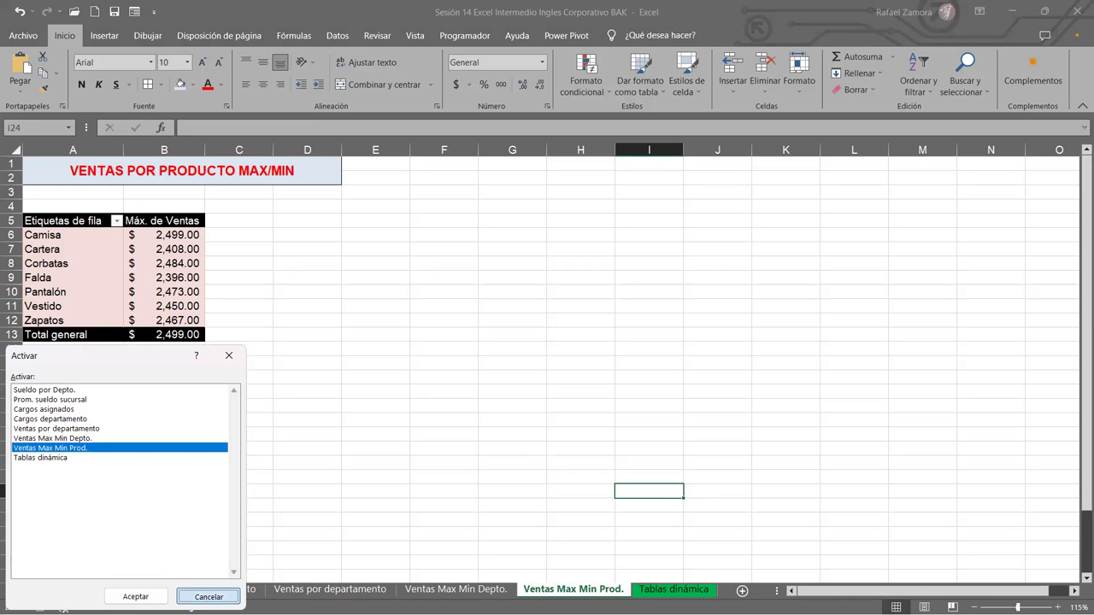
pyautogui.click(683, 393)
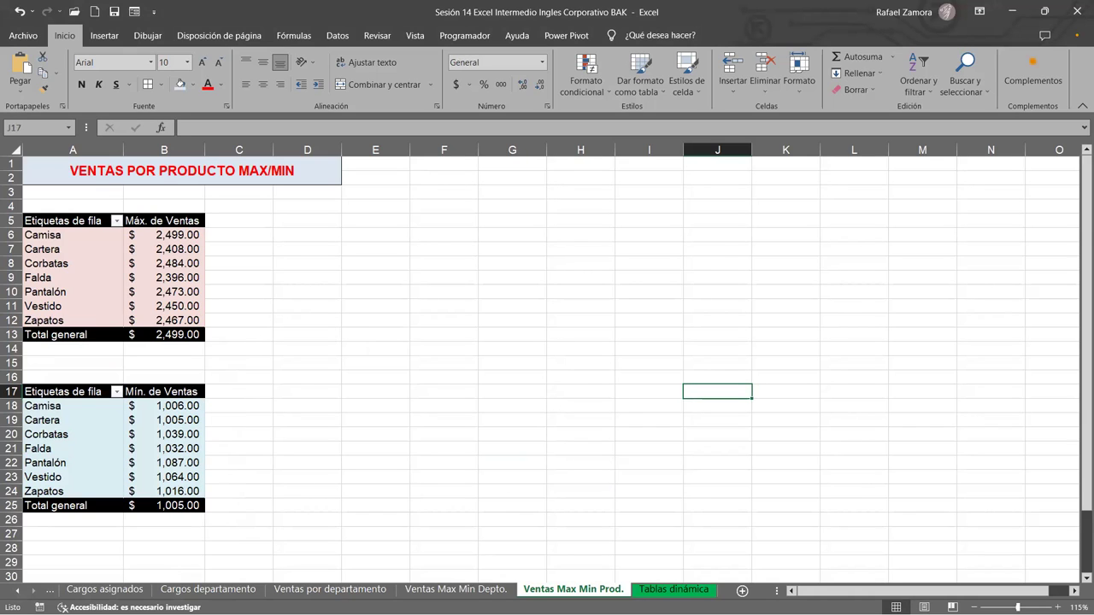
# Step through the sheet tabs back to the Tablas dinámica raw data sheet.
pyautogui.click(461, 590)
pyautogui.click(329, 590)
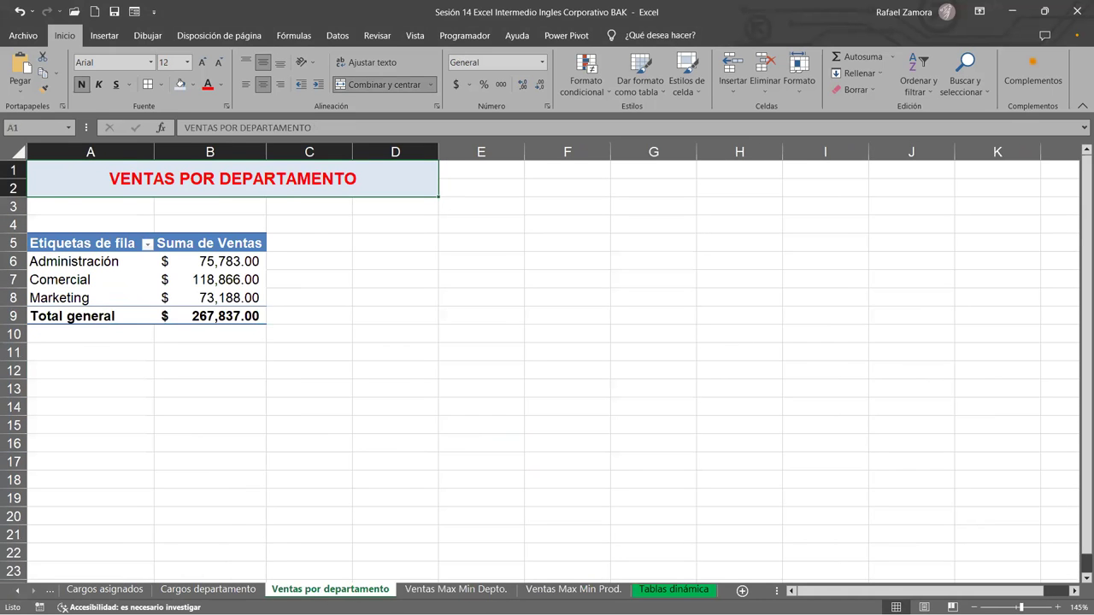
pyautogui.click(244, 591)
pyautogui.click(128, 589)
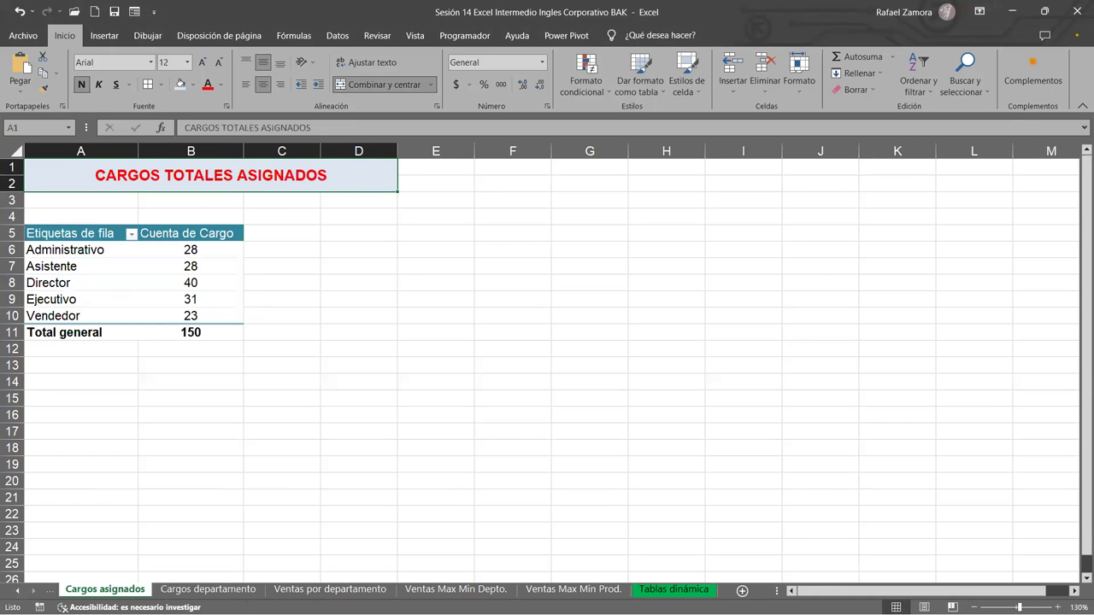
pyautogui.click(19, 590)
pyautogui.click(62, 593)
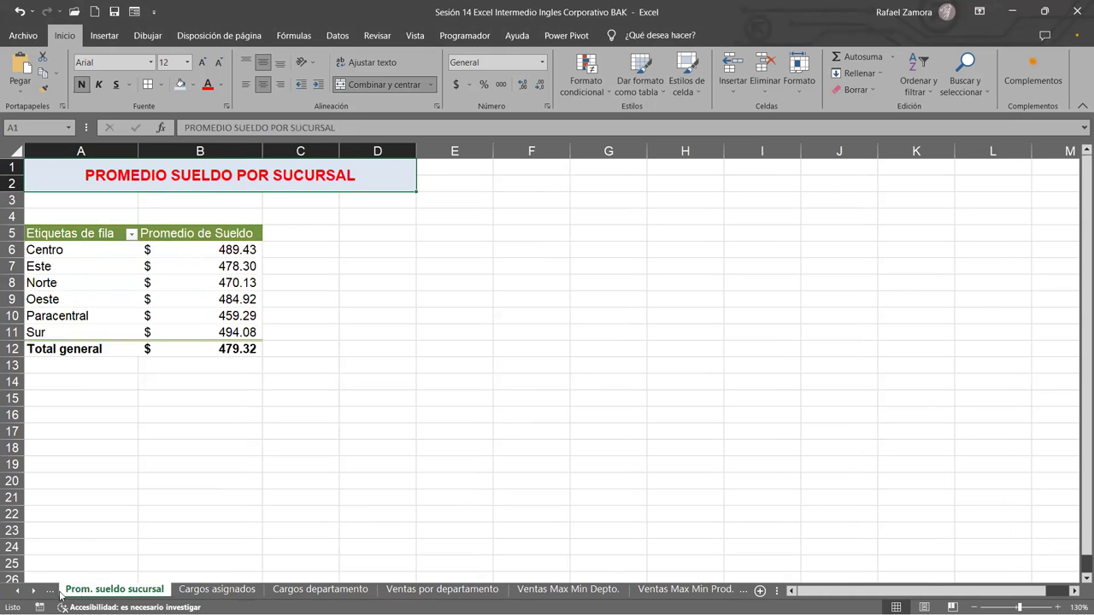
pyautogui.click(657, 591)
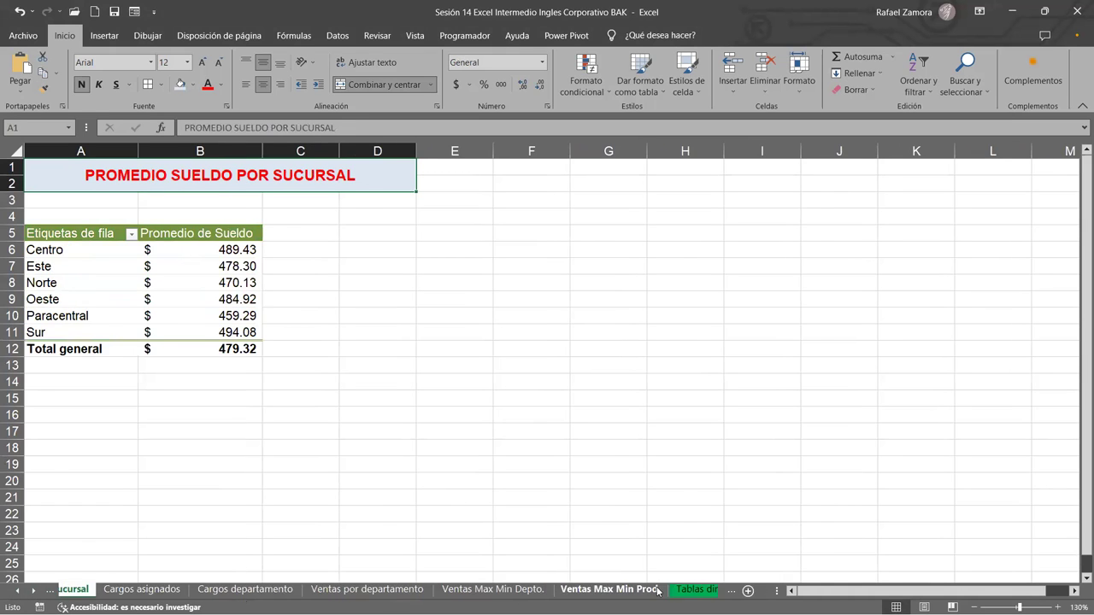
pyautogui.click(657, 591)
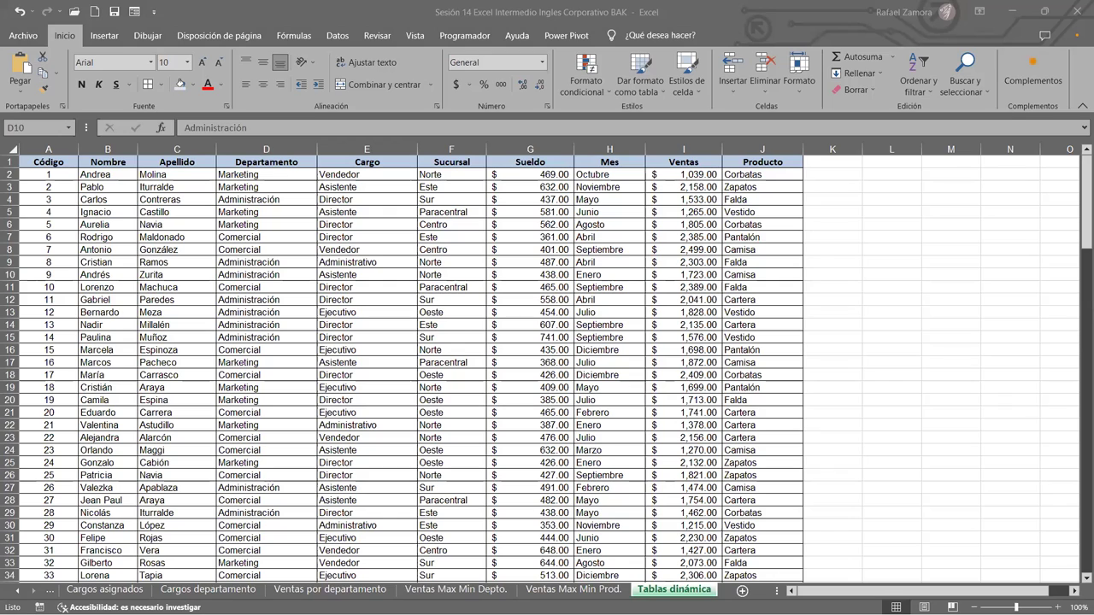
pyautogui.moveTo(267, 280); pyautogui.dragTo(266, 281)
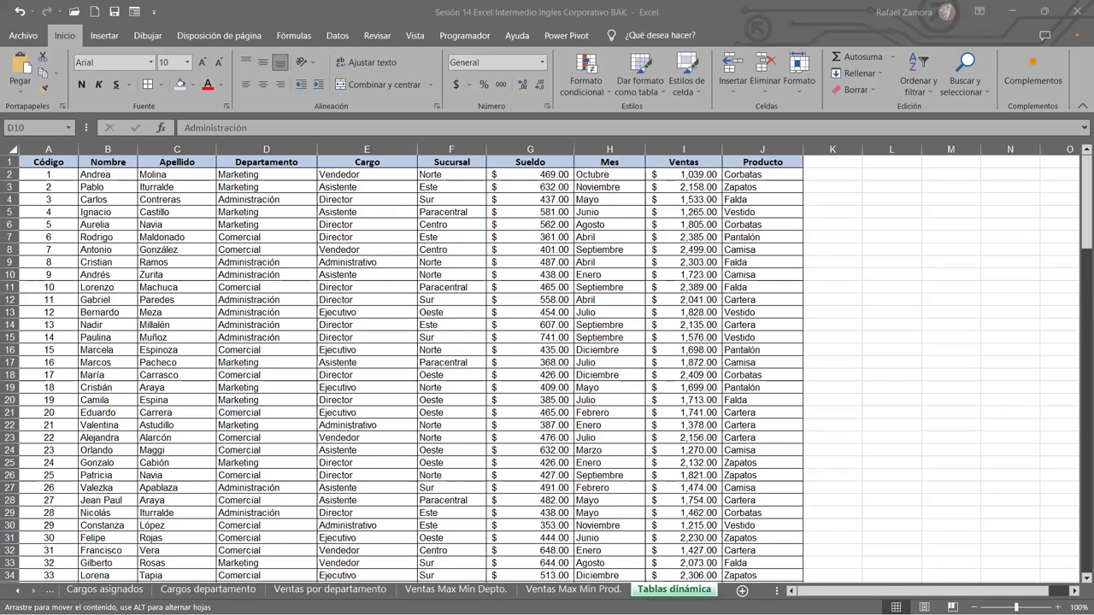
pyautogui.press('F2')
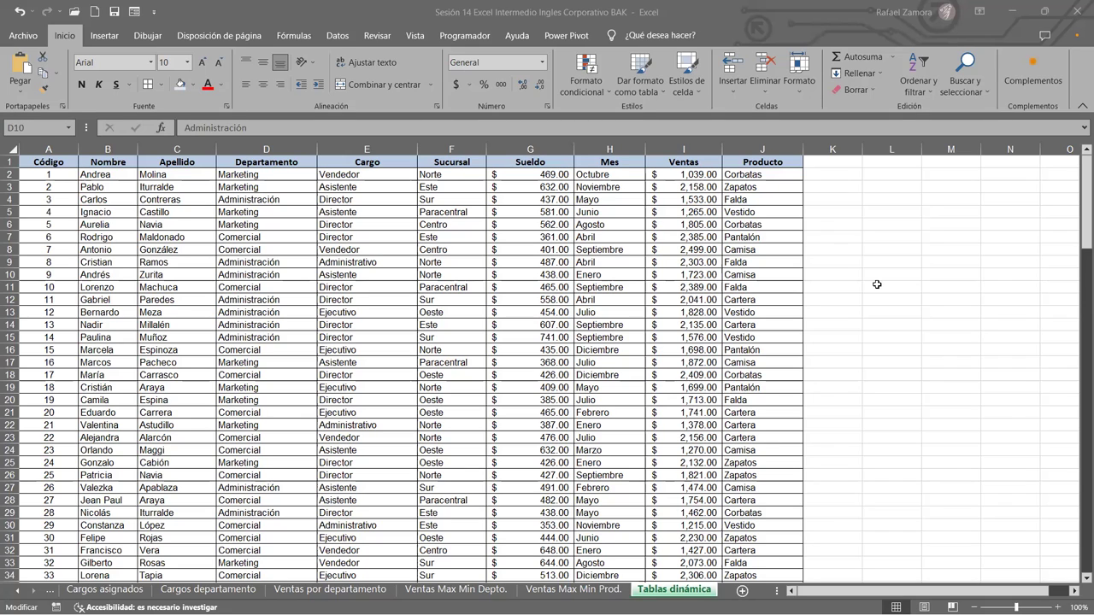
pyautogui.press('Escape')
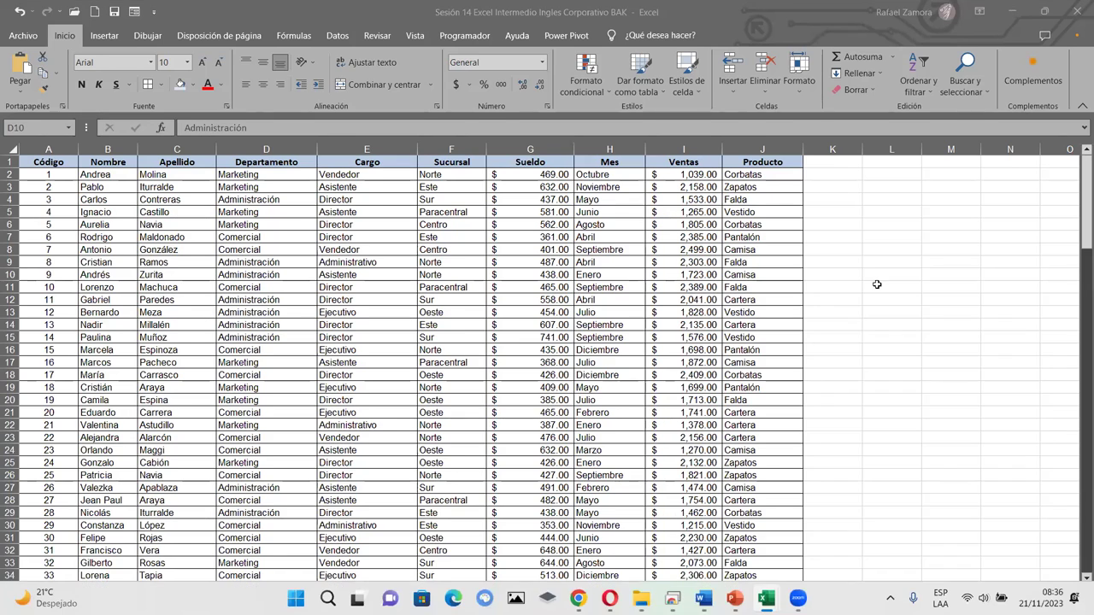
pyautogui.click(361, 589)
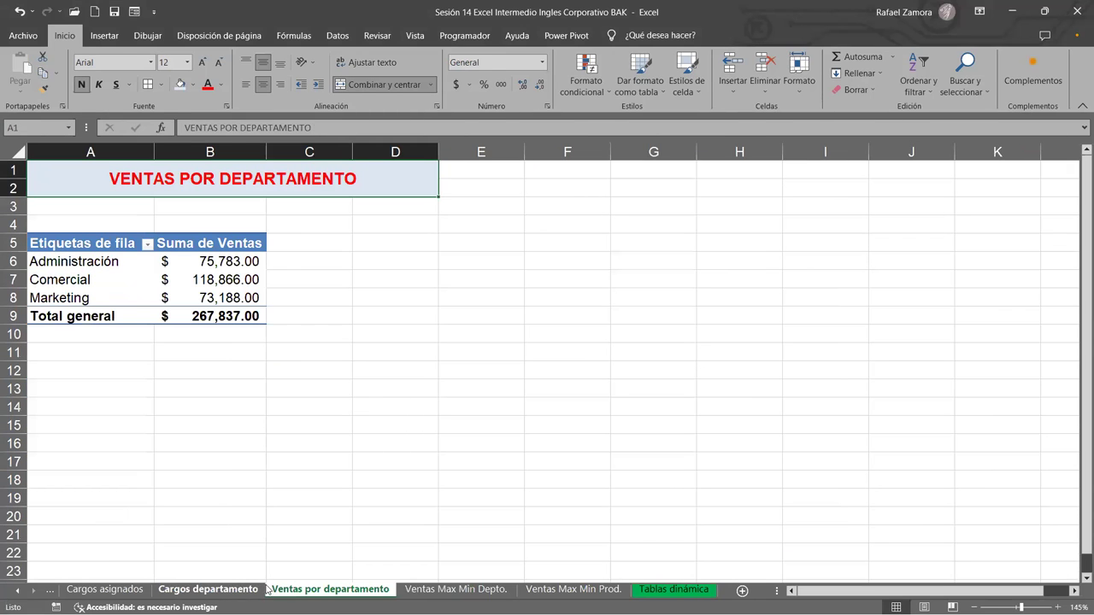
pyautogui.click(442, 589)
pyautogui.click(333, 592)
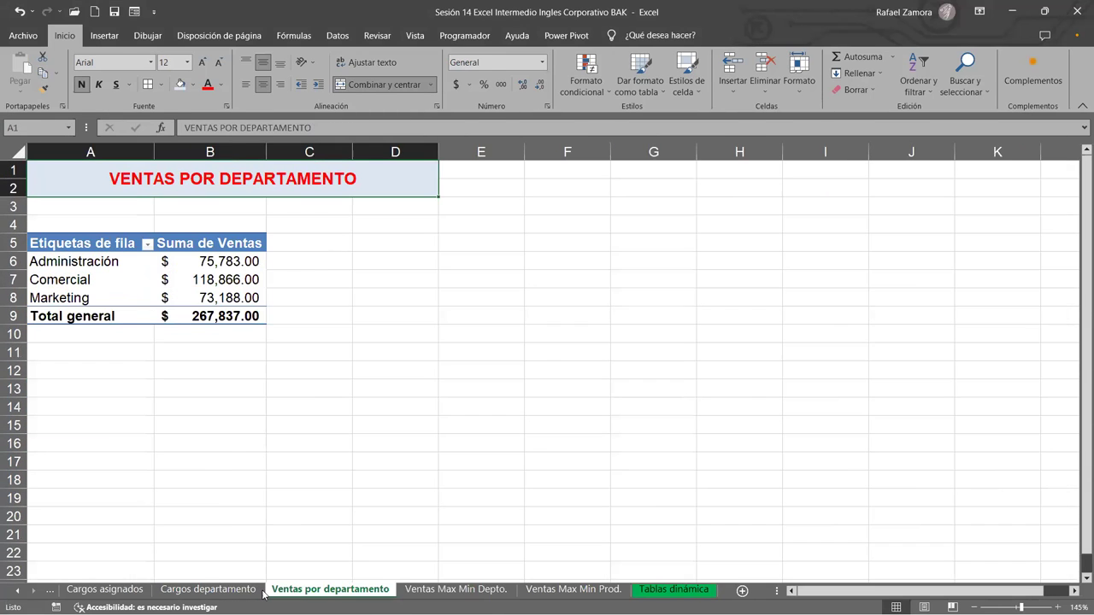
pyautogui.click(576, 592)
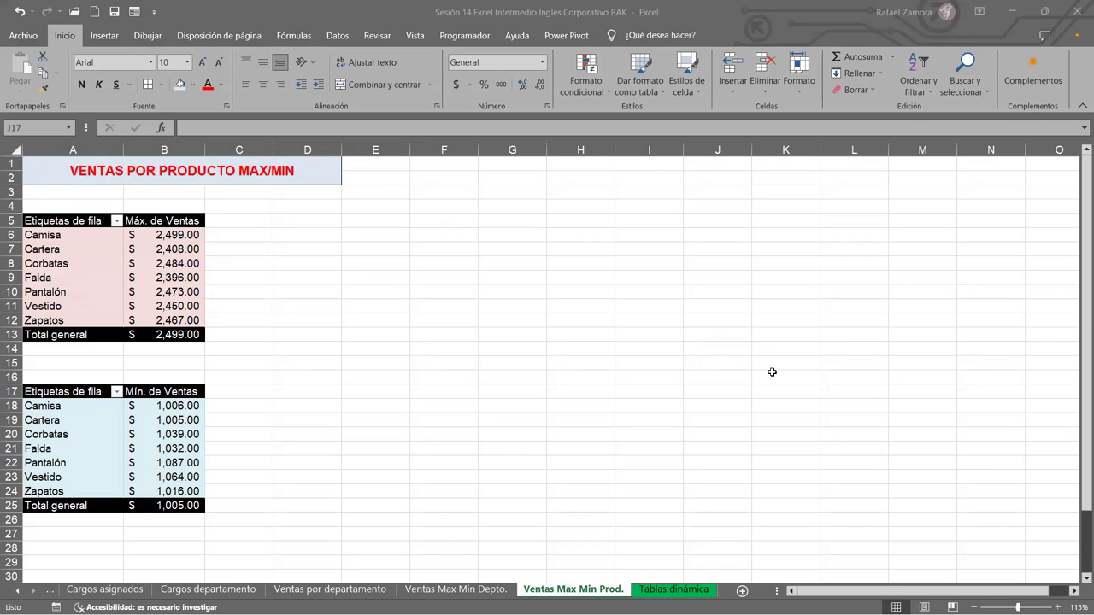
pyautogui.press('F2')
pyautogui.press('Escape')
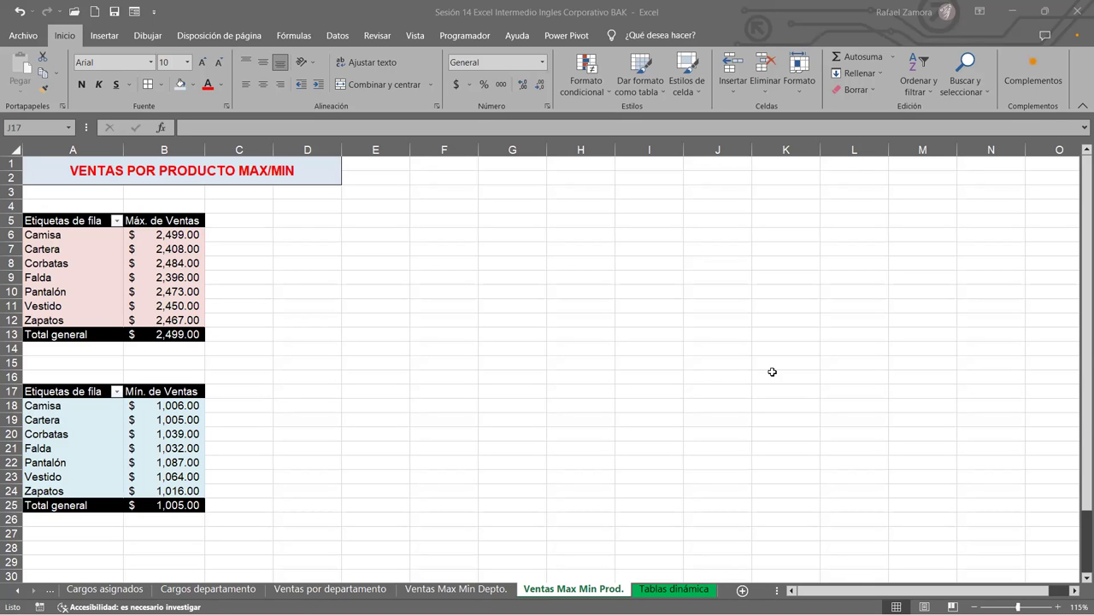
pyautogui.hotkey('ctrl', 'pagedown')
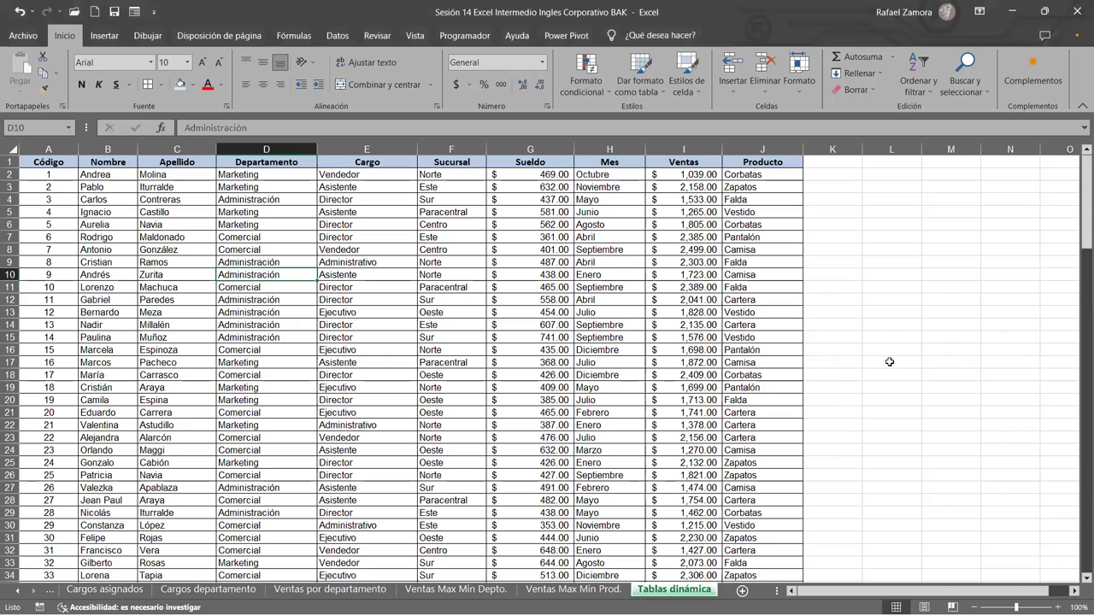
pyautogui.click(888, 362)
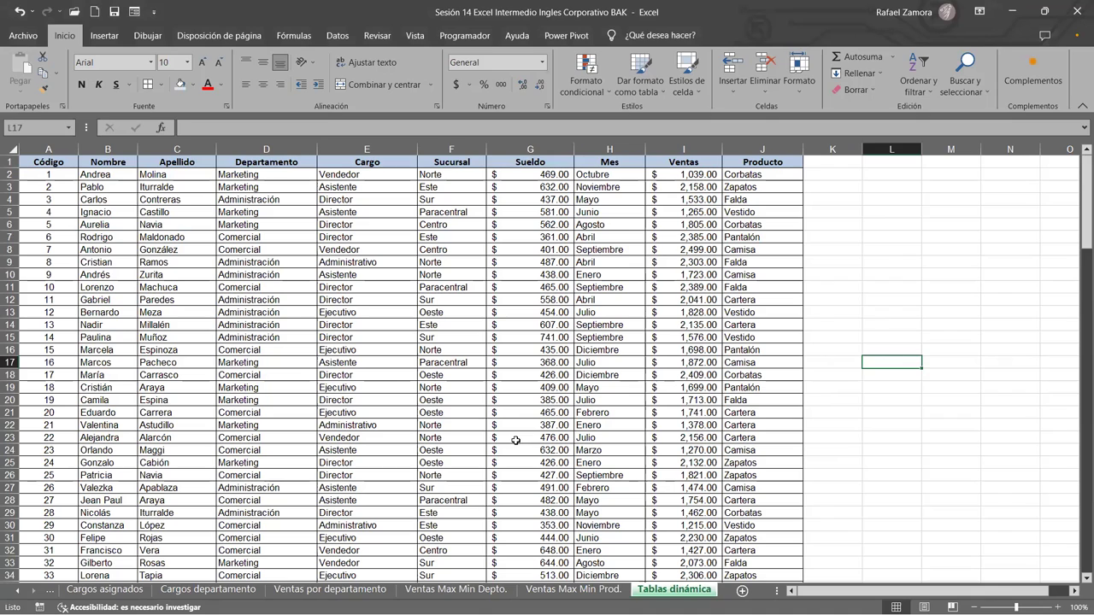
pyautogui.click(452, 300)
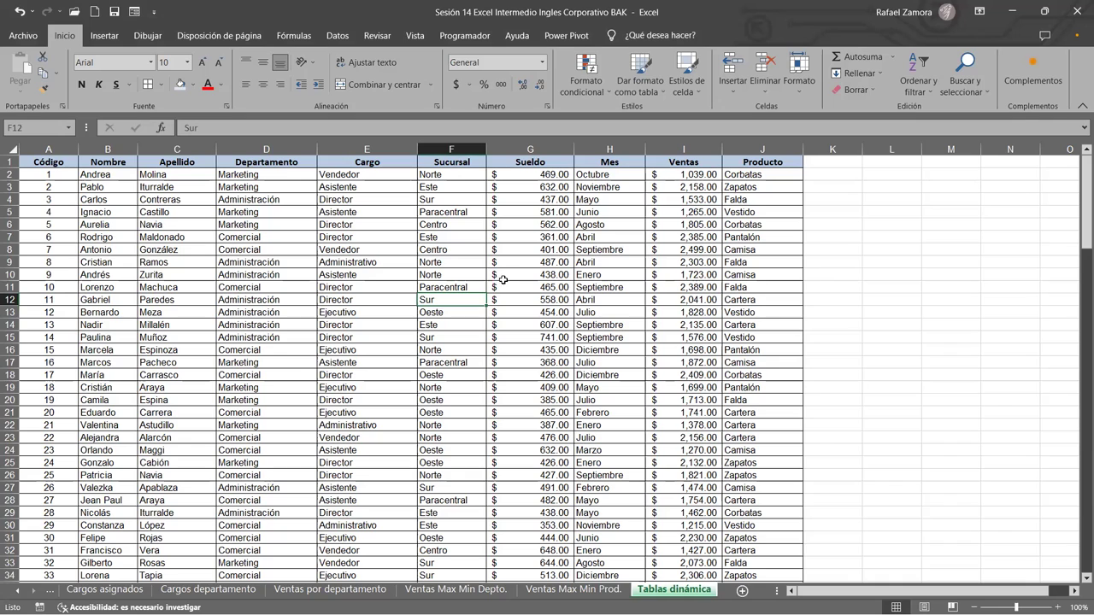
pyautogui.click(502, 274)
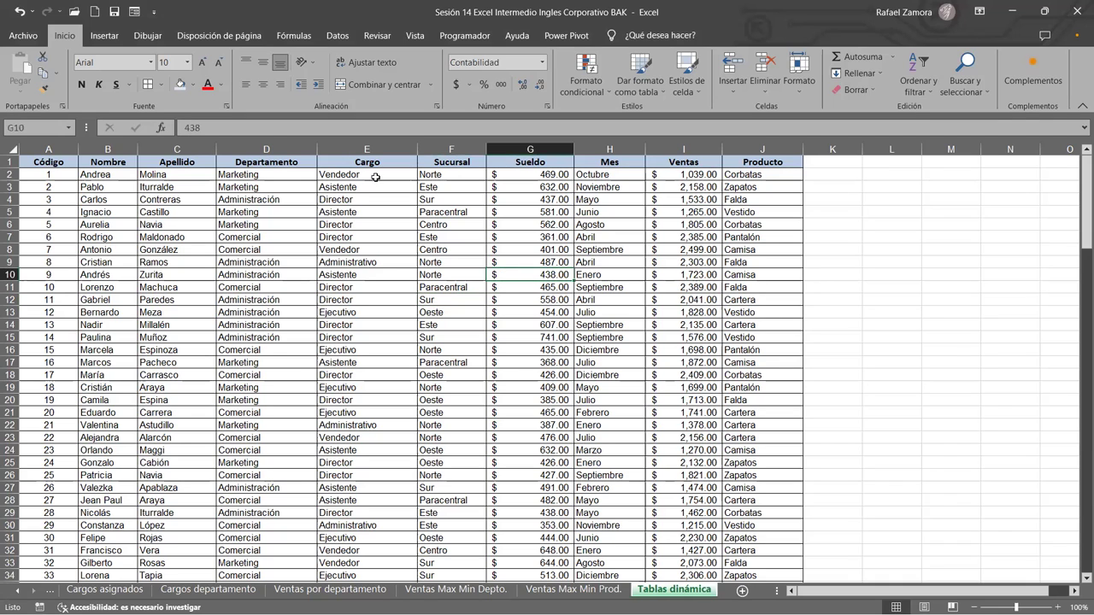
# Insert a new pivot table from the data on a new sheet, with a blank row above it.
pyautogui.click(116, 43)
pyautogui.click(28, 73)
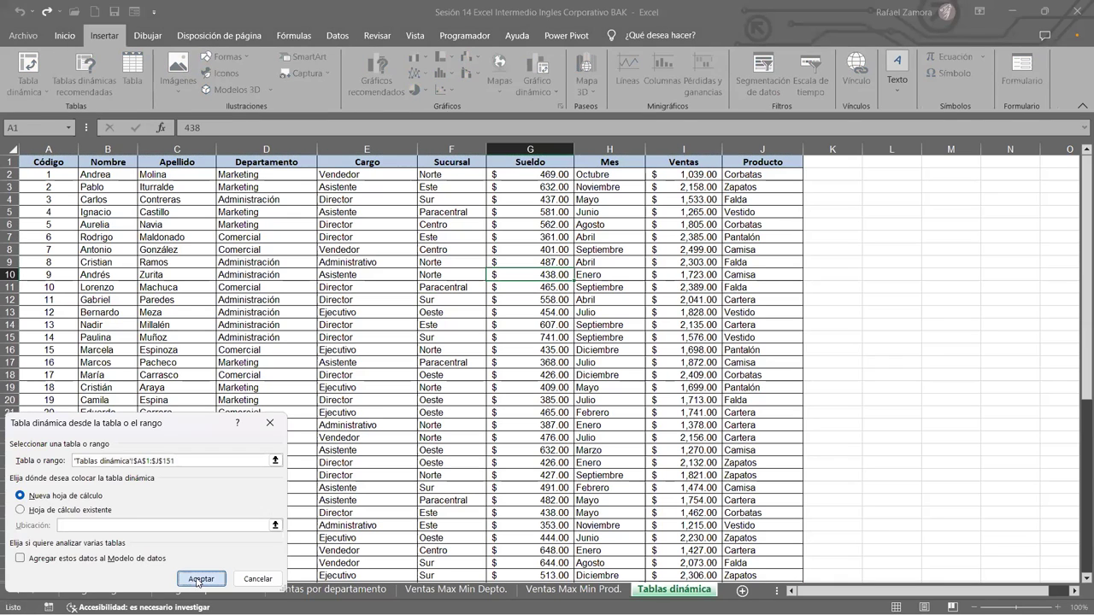
pyautogui.click(199, 579)
pyautogui.click(8, 187)
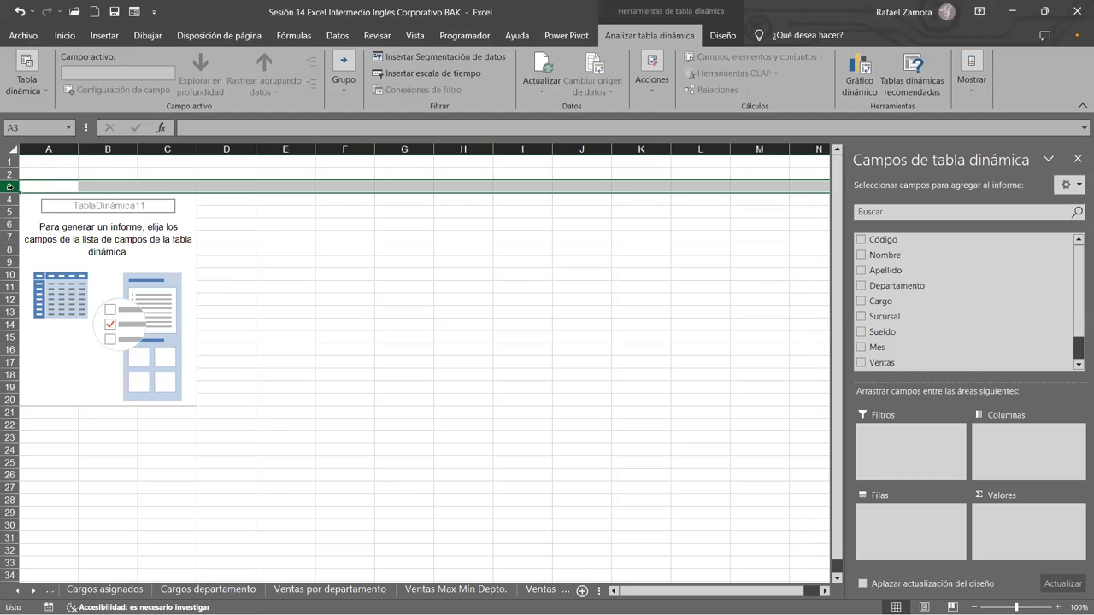
pyautogui.hotkey('ctrl', '+')
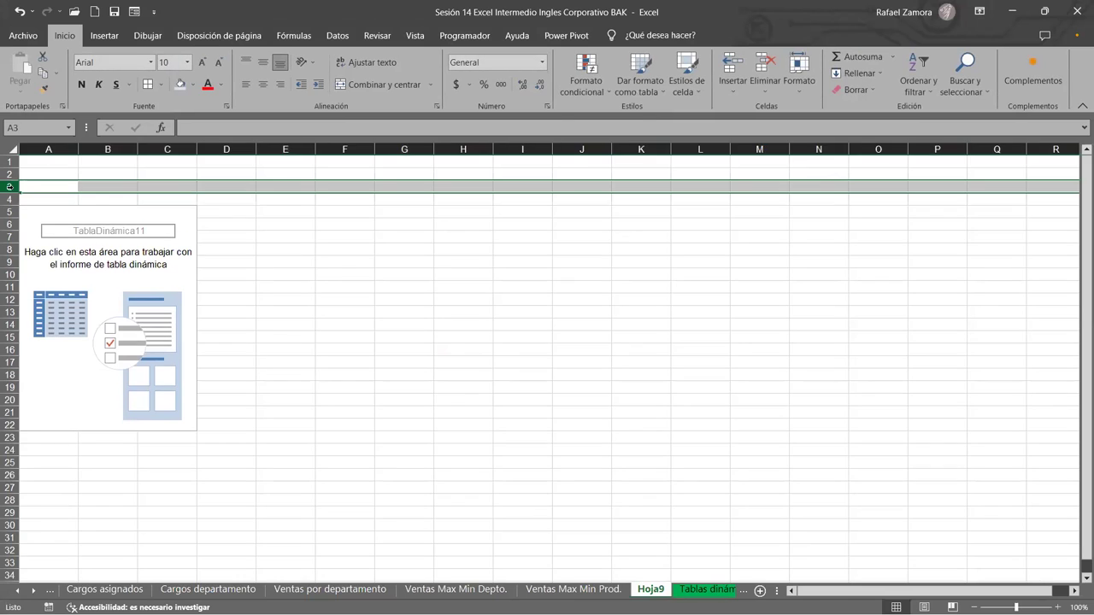
pyautogui.click(481, 444)
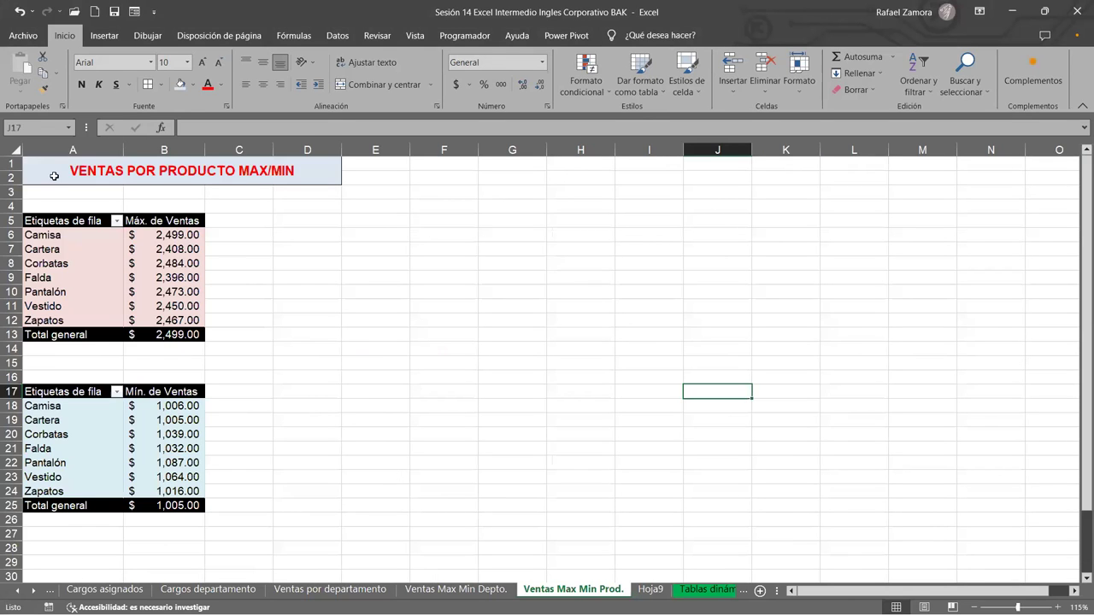
# Copy the existing report title into Hoja9!A1 and change it to 'SUELDOS POR CARGO Y DEPTO.'.
pyautogui.click(53, 173)
pyautogui.hotkey('ctrl', 'c')
pyautogui.click(649, 590)
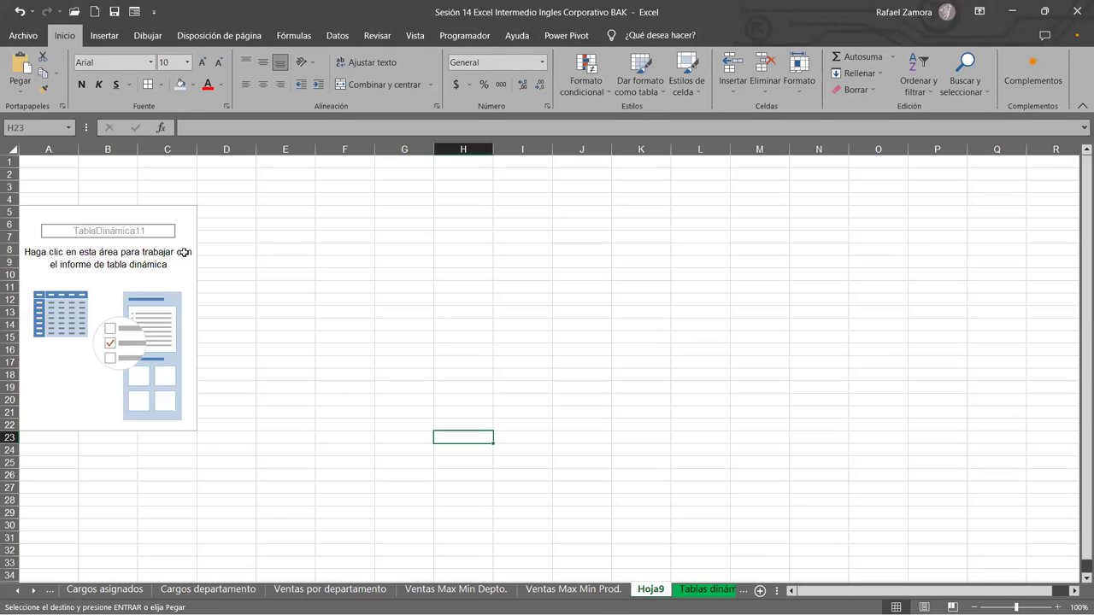
pyautogui.click(53, 163)
pyautogui.hotkey('ctrl', 'v')
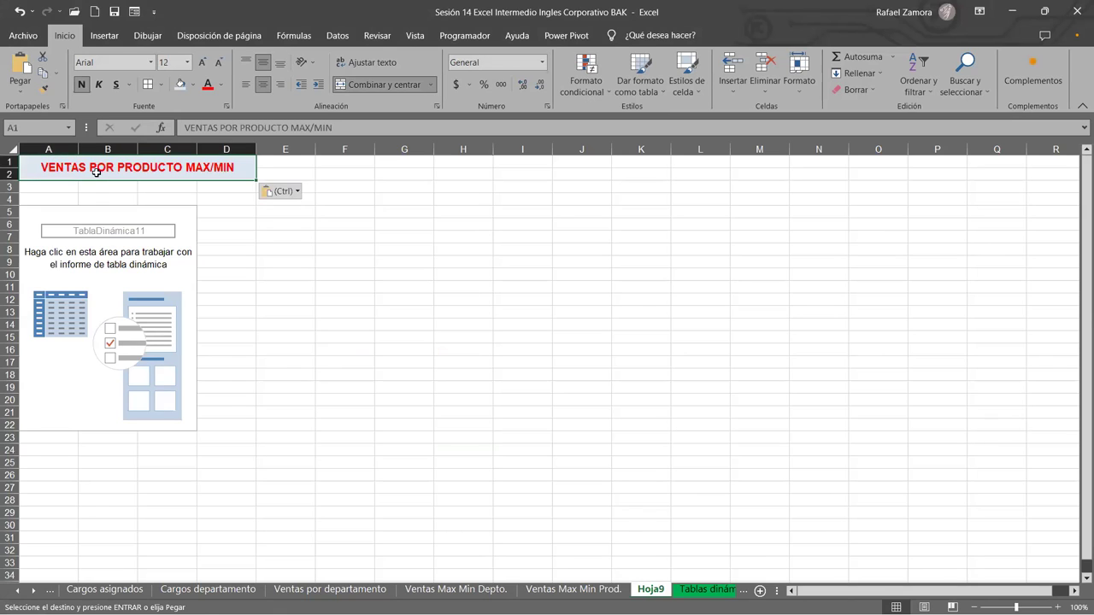
pyautogui.tripleClick(98, 171)
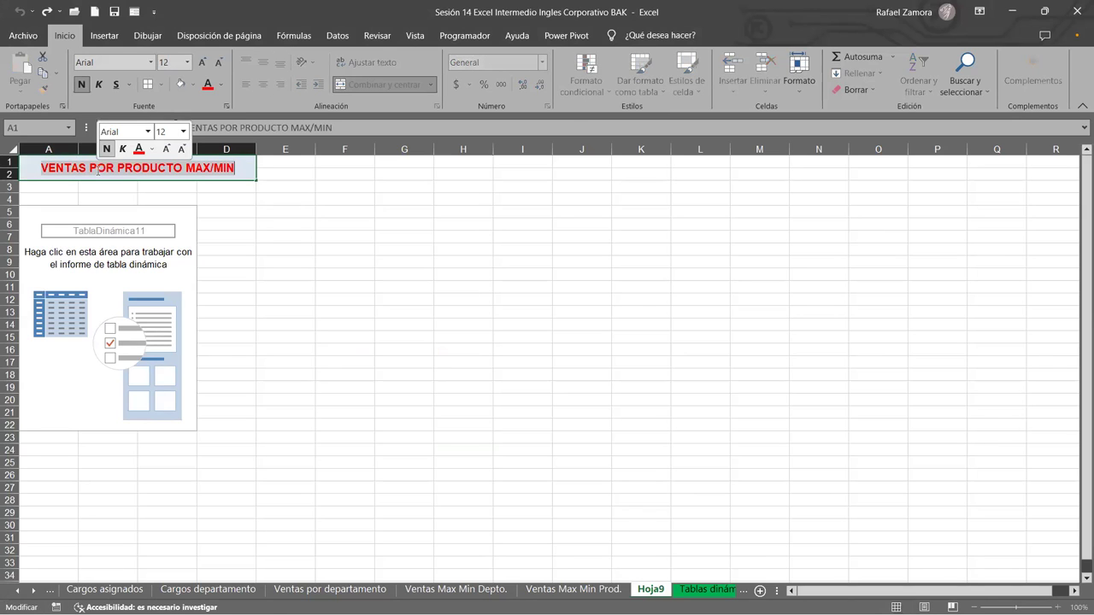
pyautogui.write('SUELDOS POR CARGO Y DEPTO.')
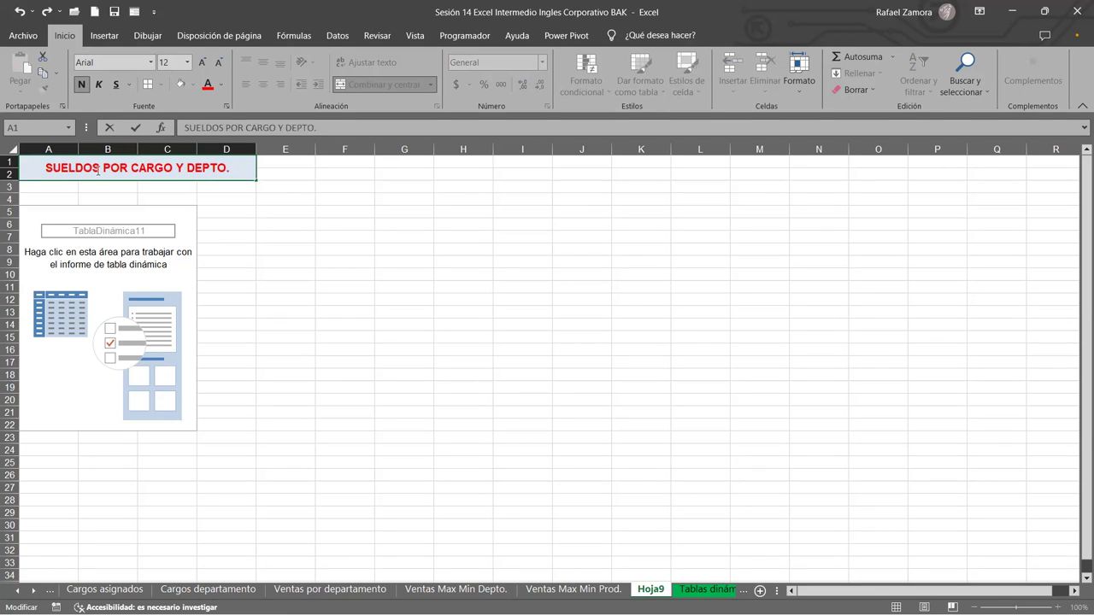
pyautogui.click(237, 337)
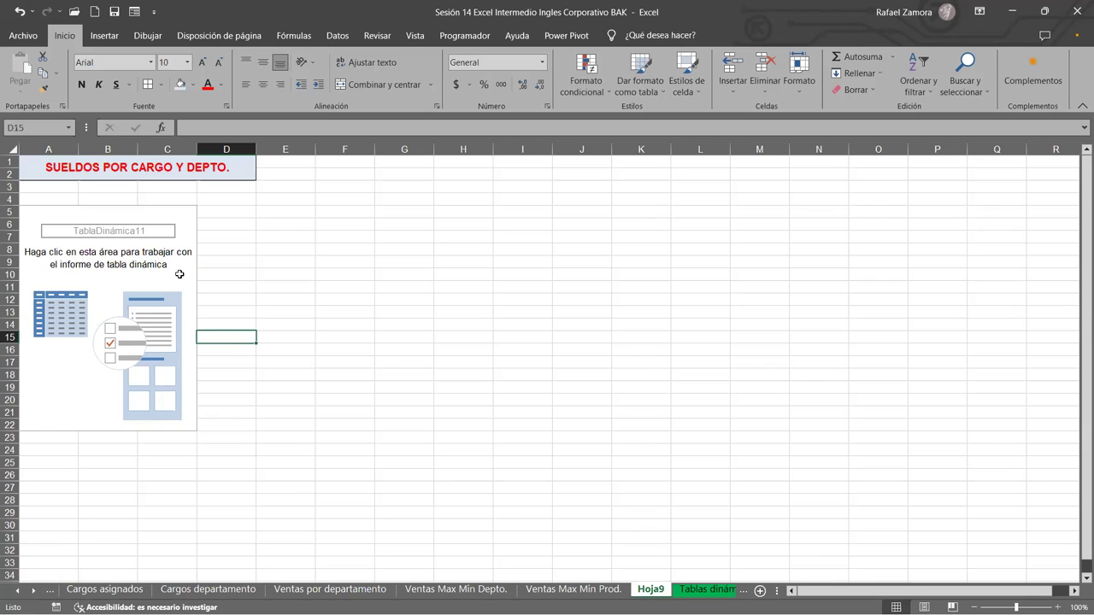
pyautogui.click(180, 273)
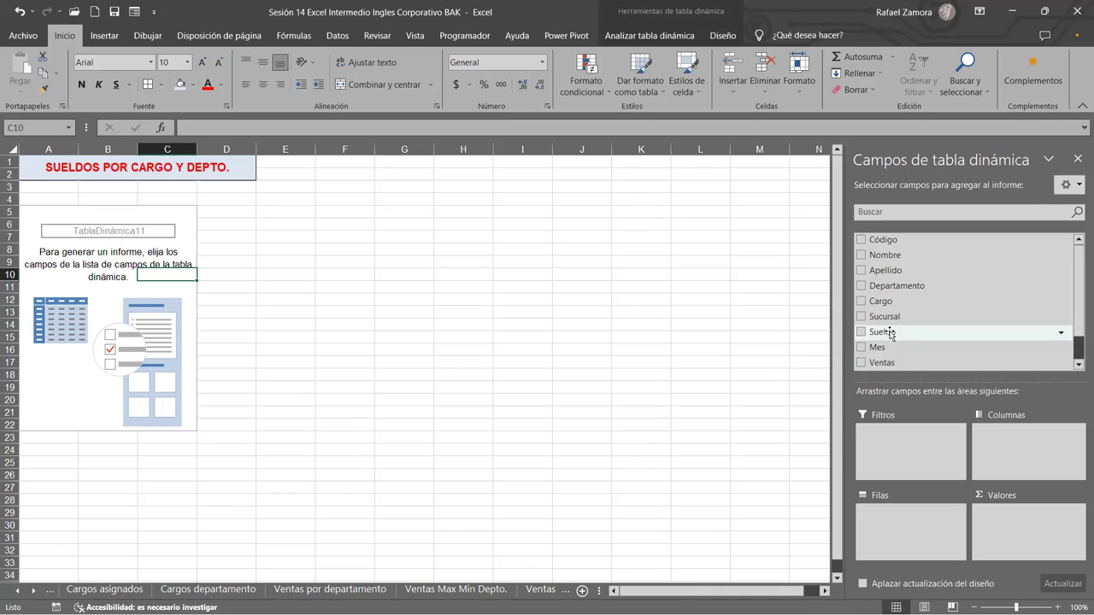
# Sum Sueldo in values, with Cargo as rows and Departamento as columns.
pyautogui.moveTo(889, 333); pyautogui.dragTo(1030, 543)
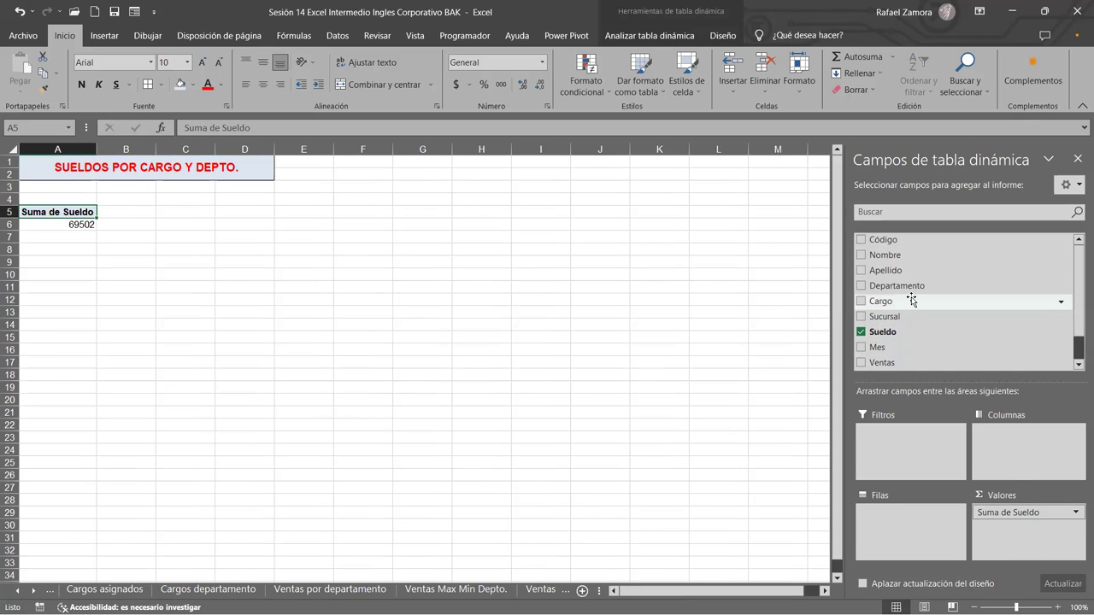
pyautogui.moveTo(911, 300); pyautogui.dragTo(916, 537)
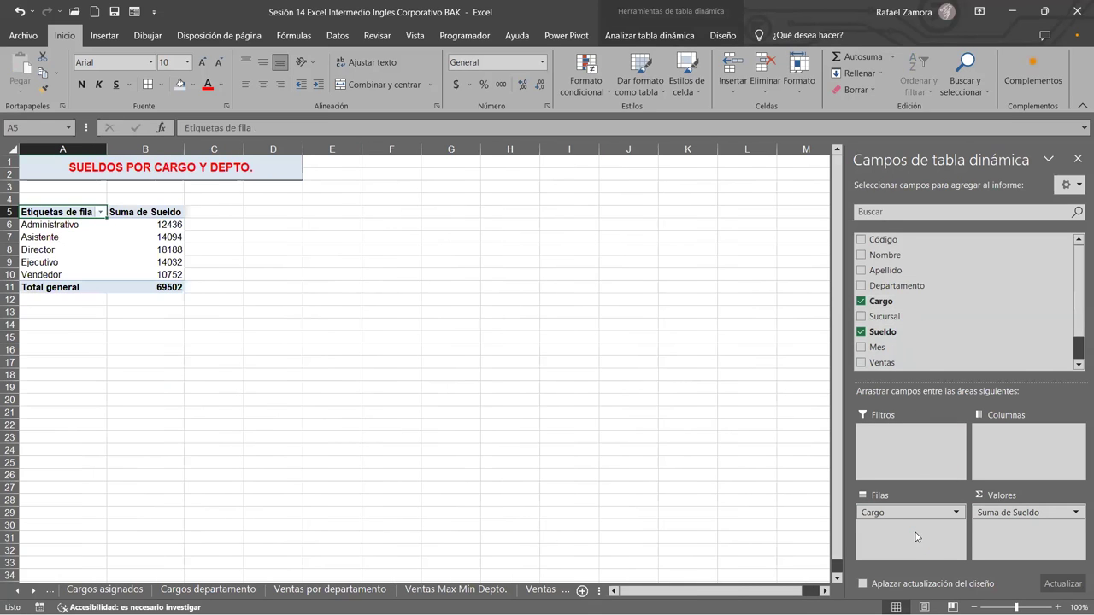
pyautogui.moveTo(897, 285); pyautogui.dragTo(1024, 459)
pyautogui.click(543, 462)
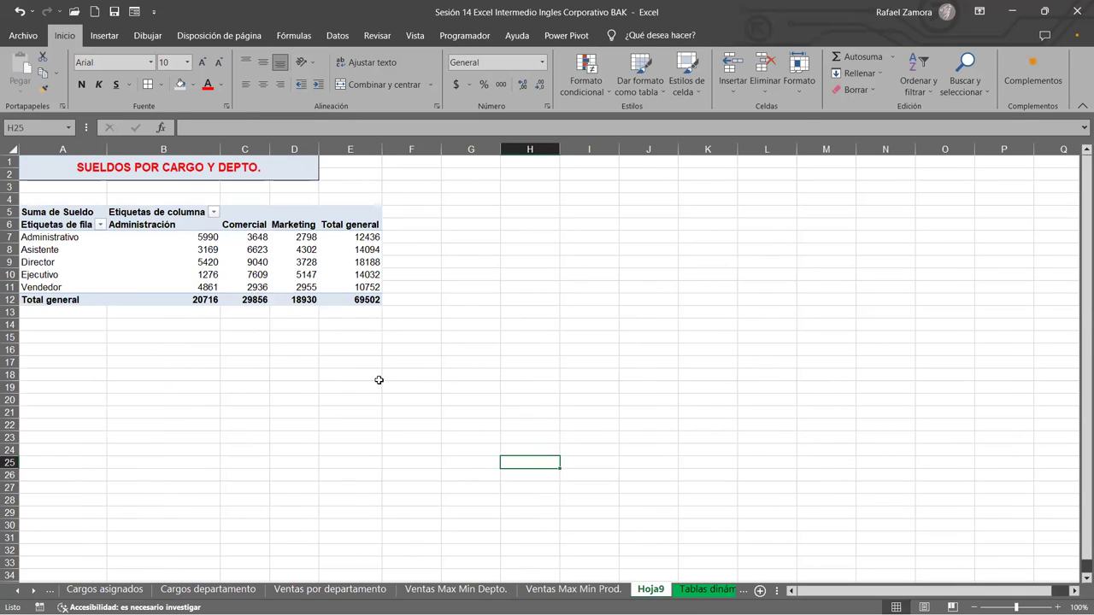
# Format the Suma de Sueldo values as Accounting with $ and two decimals.
pyautogui.click(370, 286)
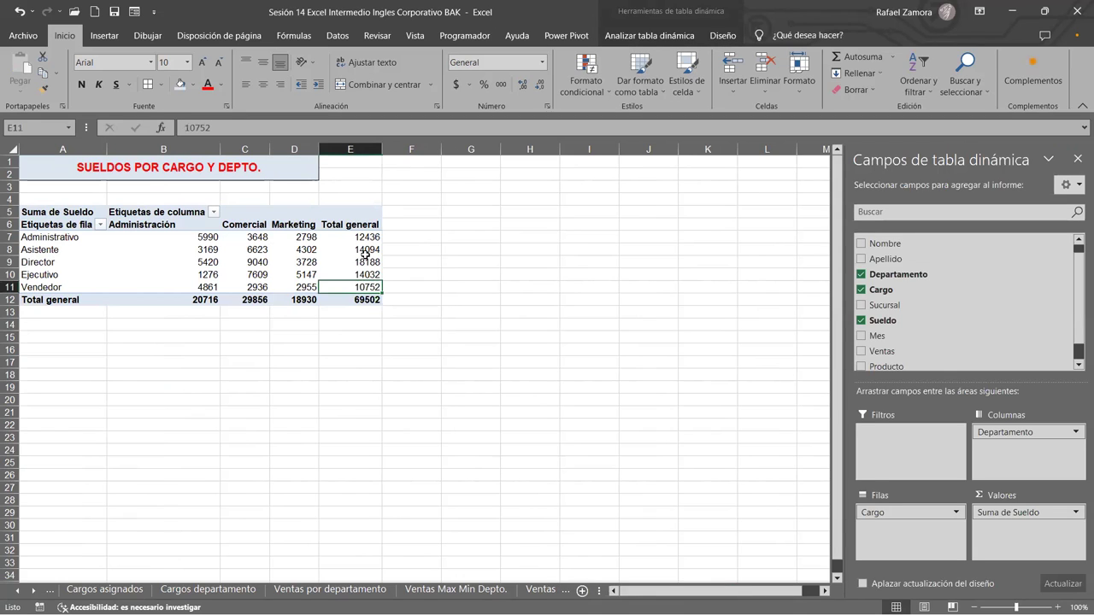
pyautogui.moveTo(370, 243)
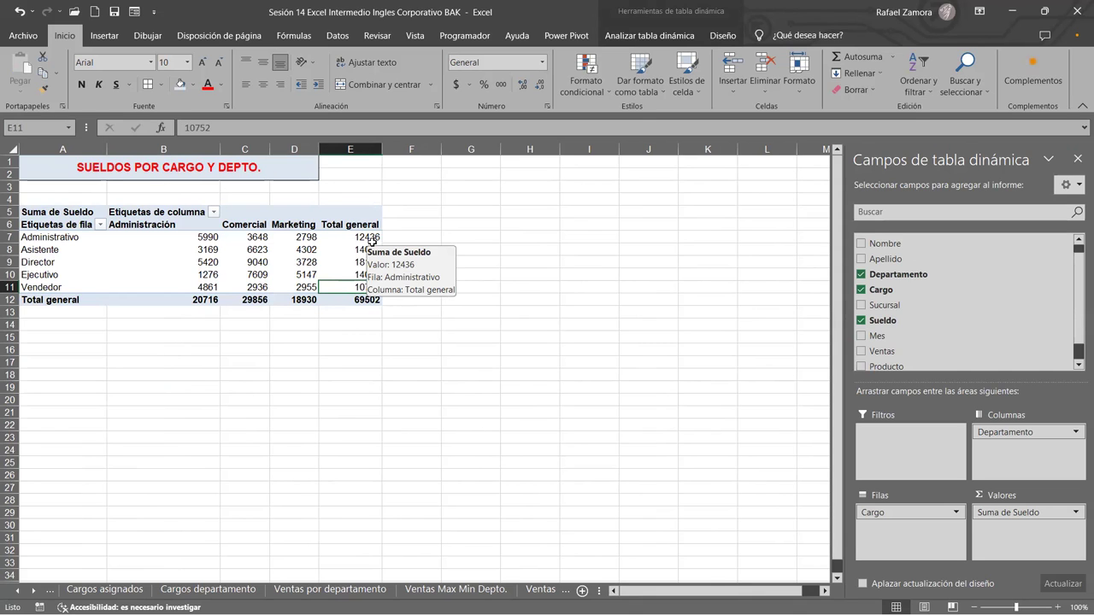
pyautogui.rightClick(351, 241)
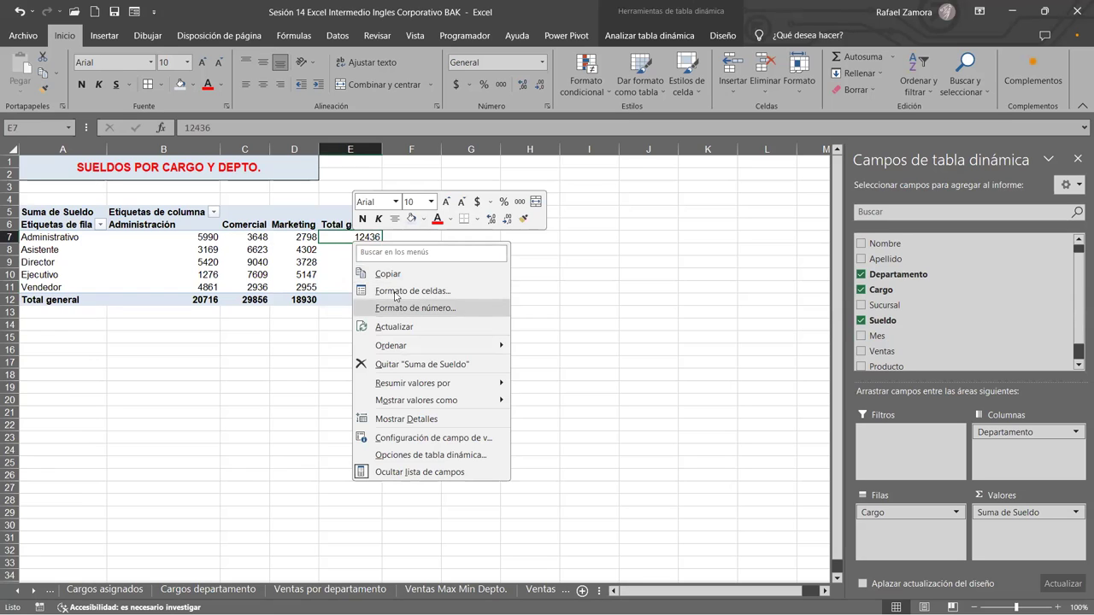
pyautogui.click(425, 310)
pyautogui.click(513, 467)
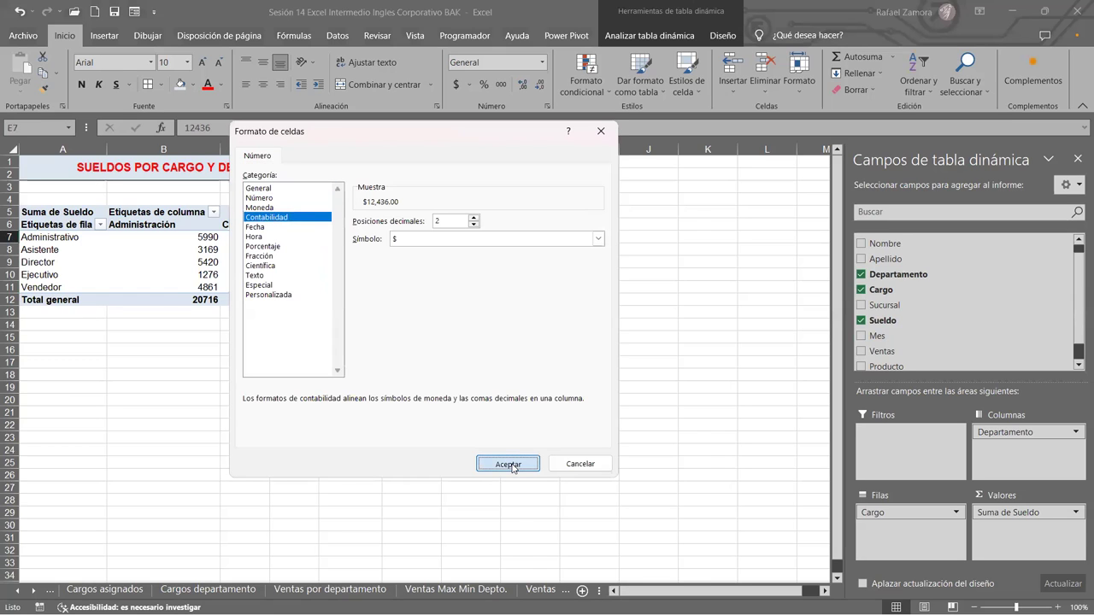
pyautogui.click(721, 35)
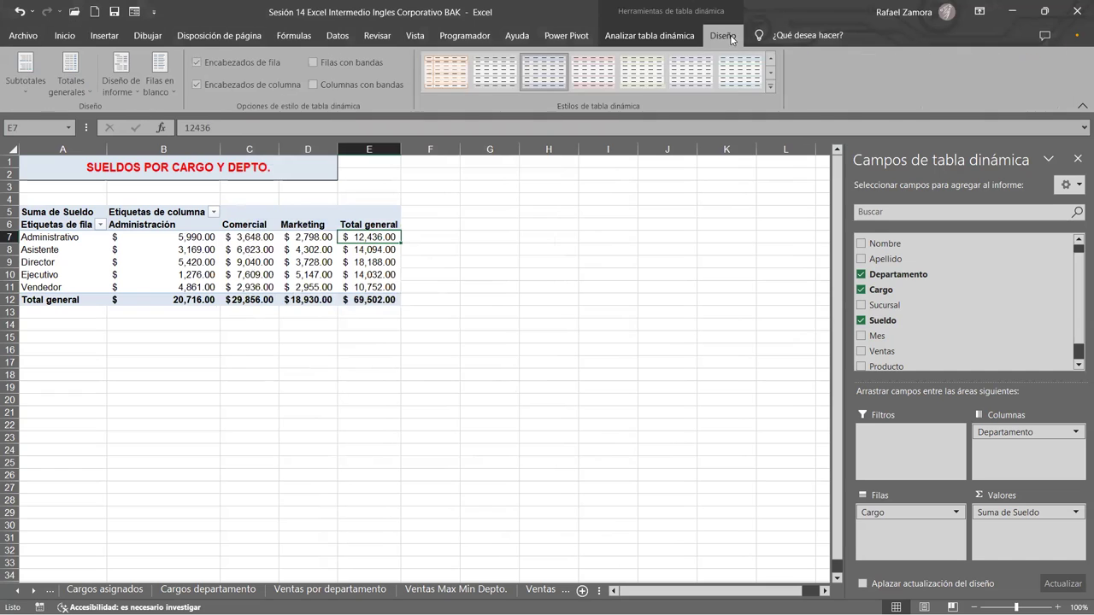
# Start a new pivot style and give its second row band dashed top and bottom borders.
pyautogui.click(773, 86)
pyautogui.click(557, 438)
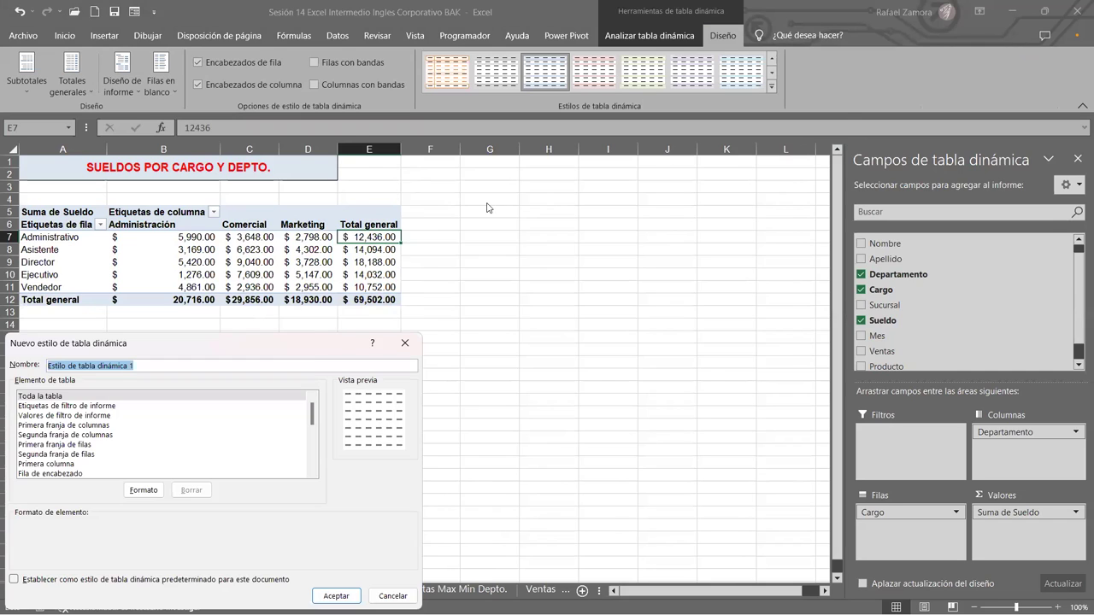
pyautogui.click(446, 204)
pyautogui.click(452, 233)
pyautogui.click(453, 253)
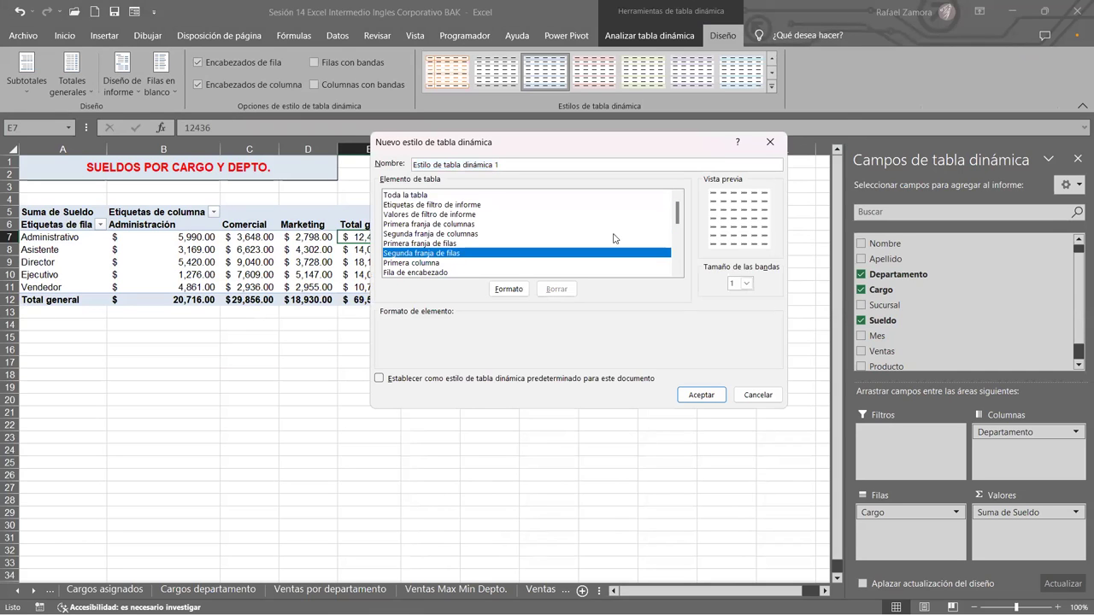
pyautogui.click(521, 291)
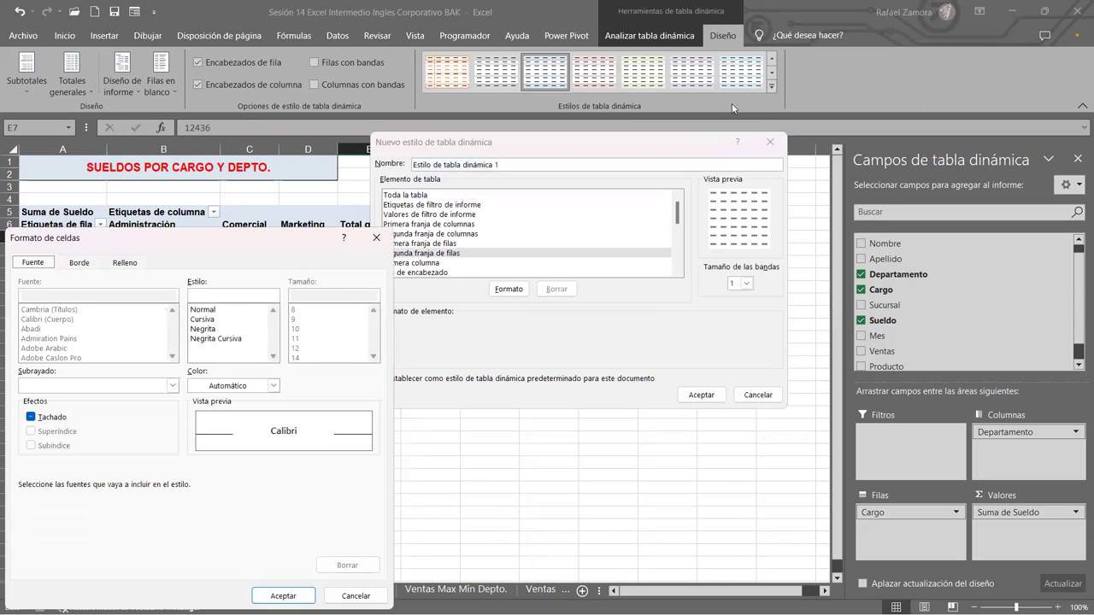
pyautogui.click(469, 199)
pyautogui.click(483, 283)
pyautogui.click(597, 297)
pyautogui.click(601, 357)
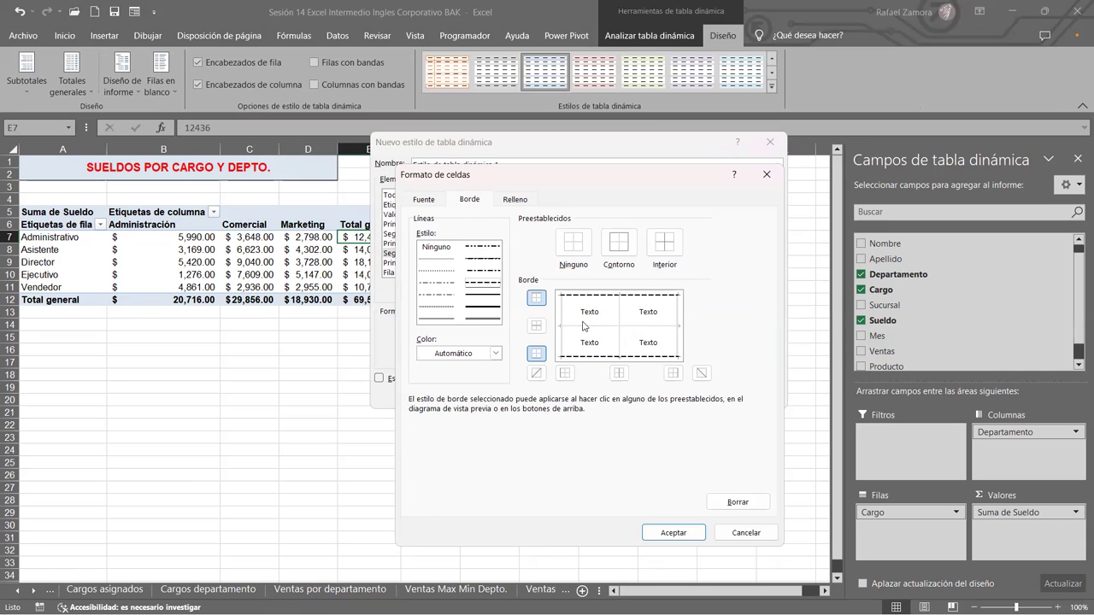
# Fill the second row band light cyan and save the style as Estilo de tabla dinámica 1.
pyautogui.click(516, 200)
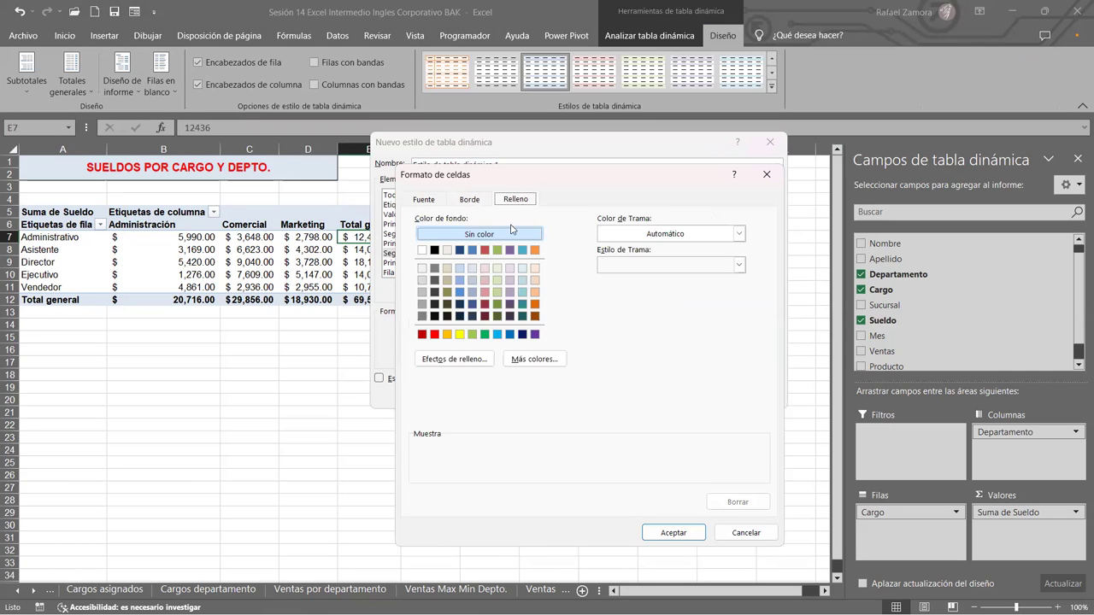
pyautogui.click(524, 365)
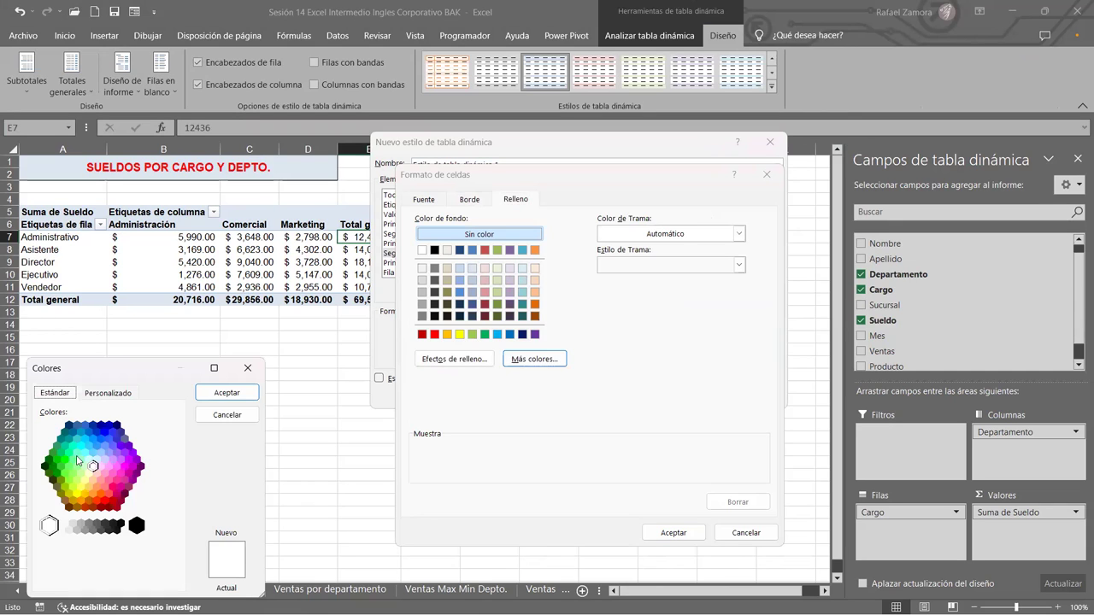
pyautogui.click(79, 454)
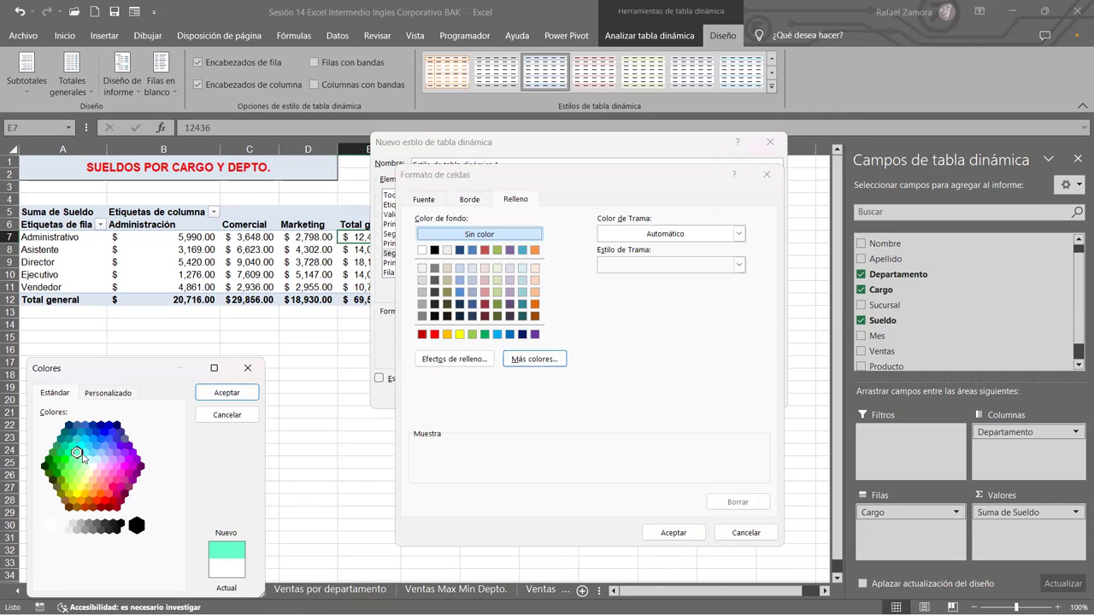
pyautogui.click(243, 392)
pyautogui.press('Return')
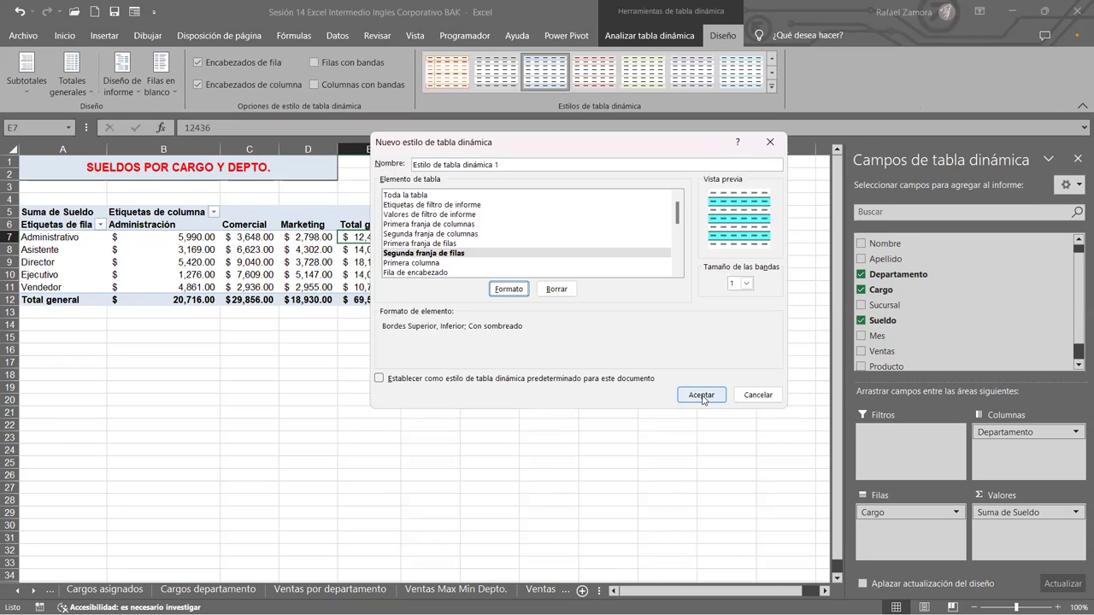
pyautogui.click(701, 396)
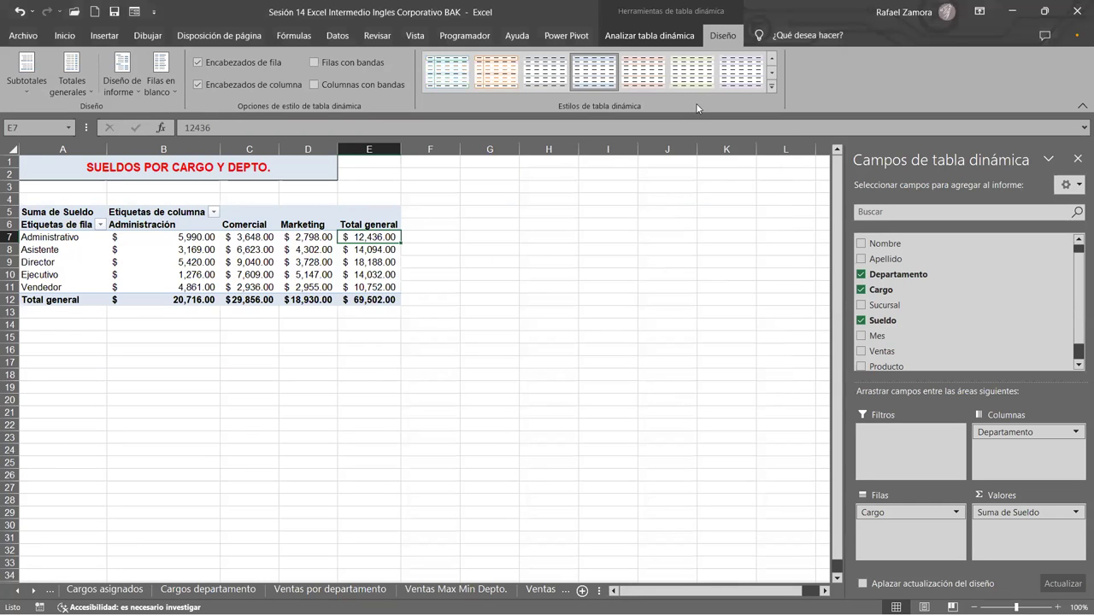
# Start another new pivot style and shade its report filter values element.
pyautogui.click(774, 88)
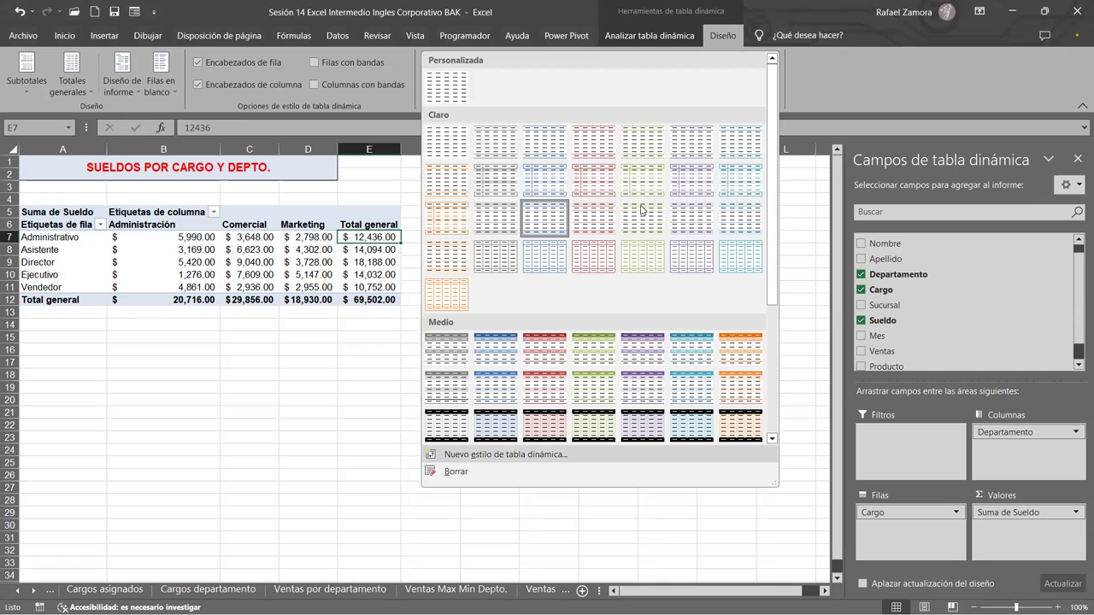
pyautogui.click(537, 455)
pyautogui.click(434, 197)
pyautogui.click(437, 214)
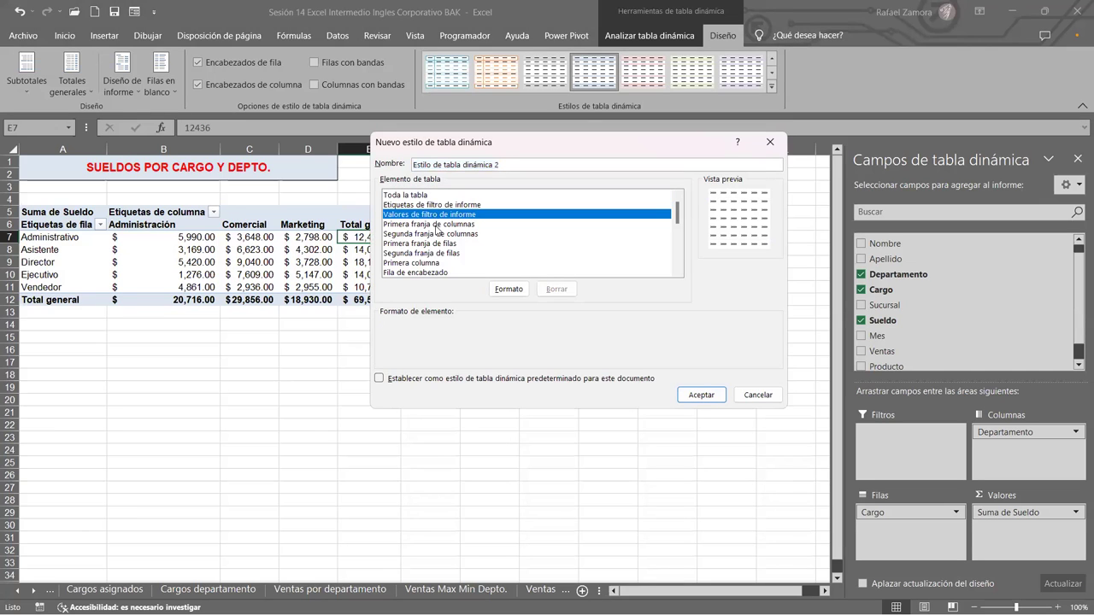
pyautogui.click(500, 292)
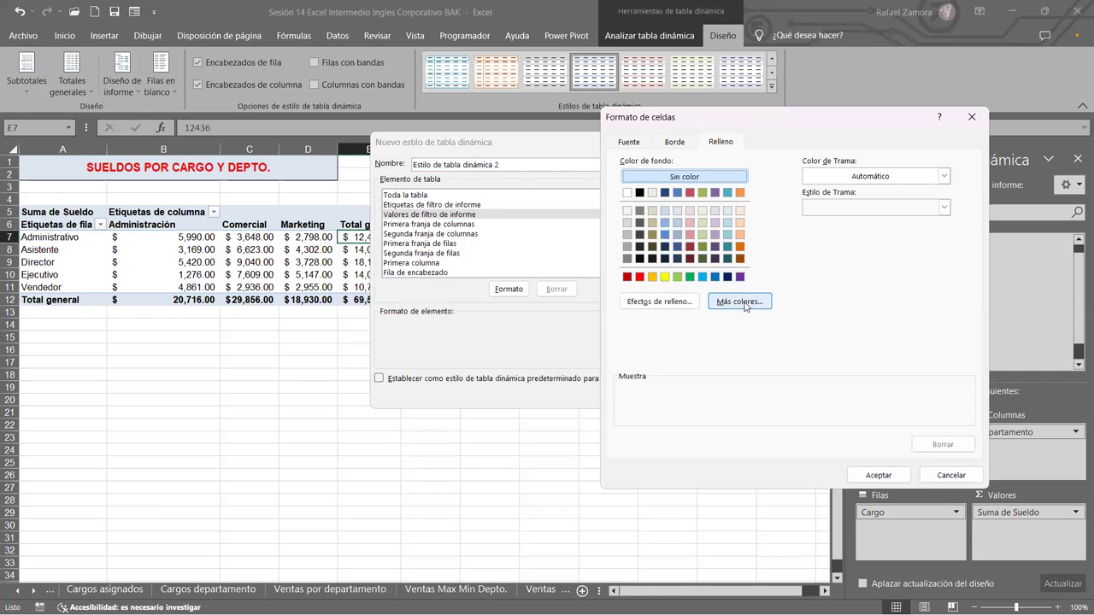
pyautogui.press('Return')
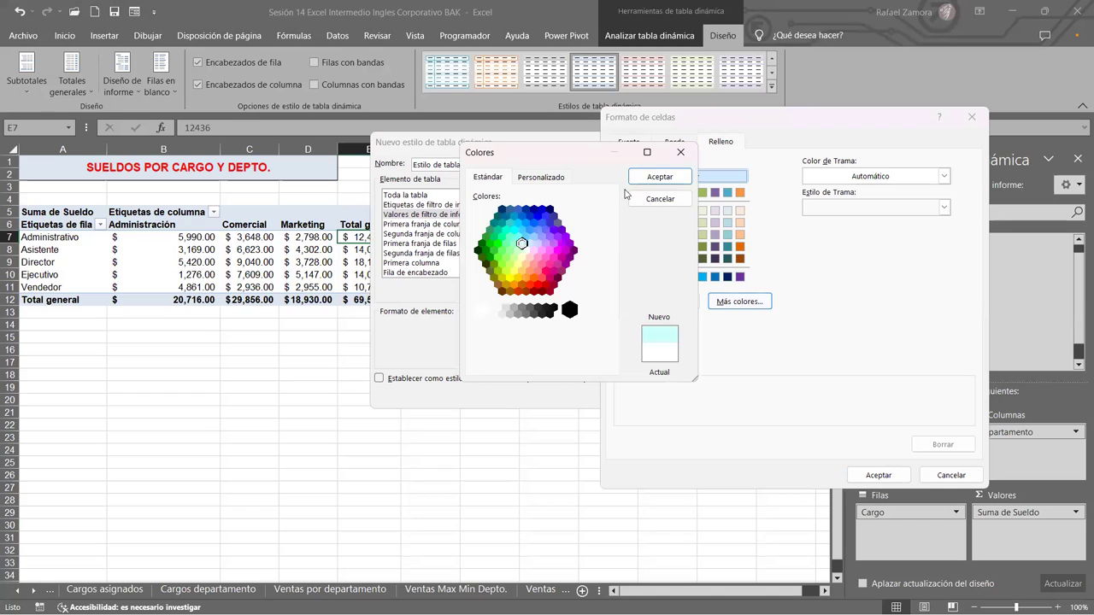
pyautogui.press('Return')
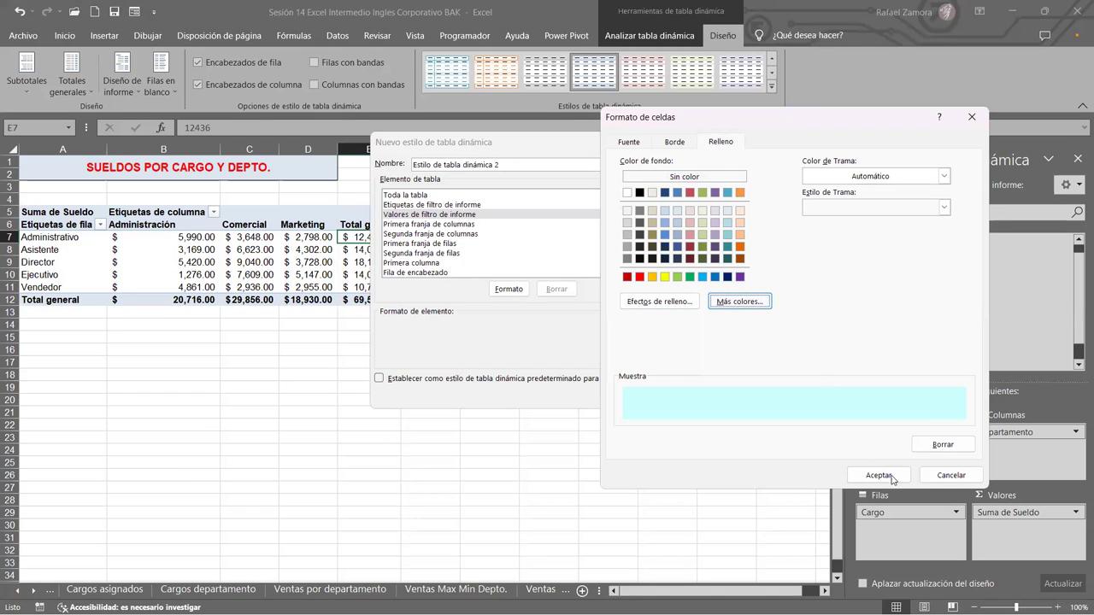
pyautogui.click(891, 477)
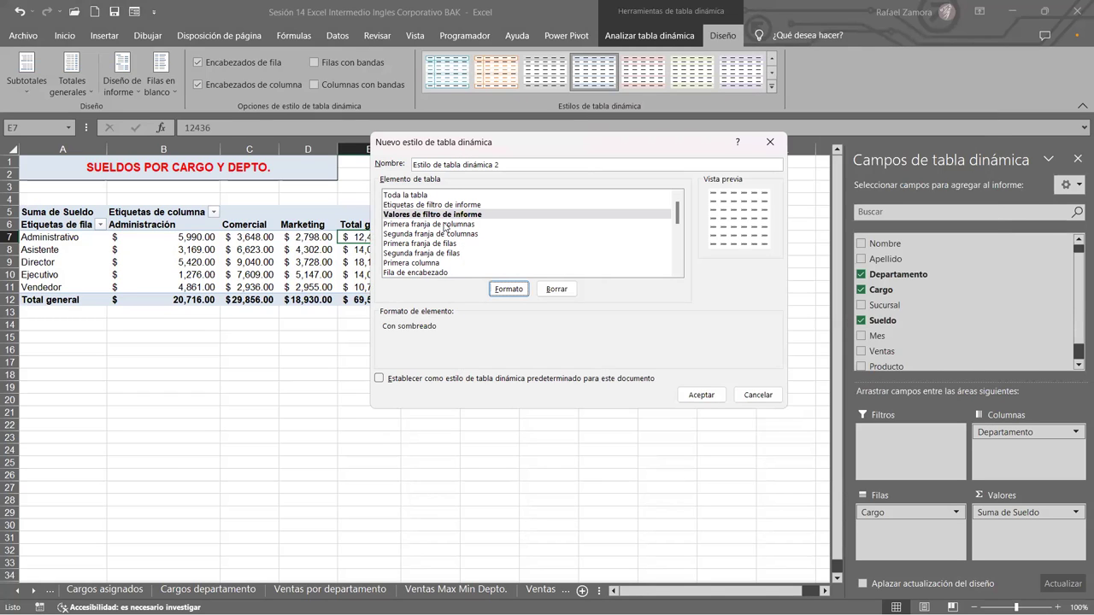
pyautogui.click(447, 214)
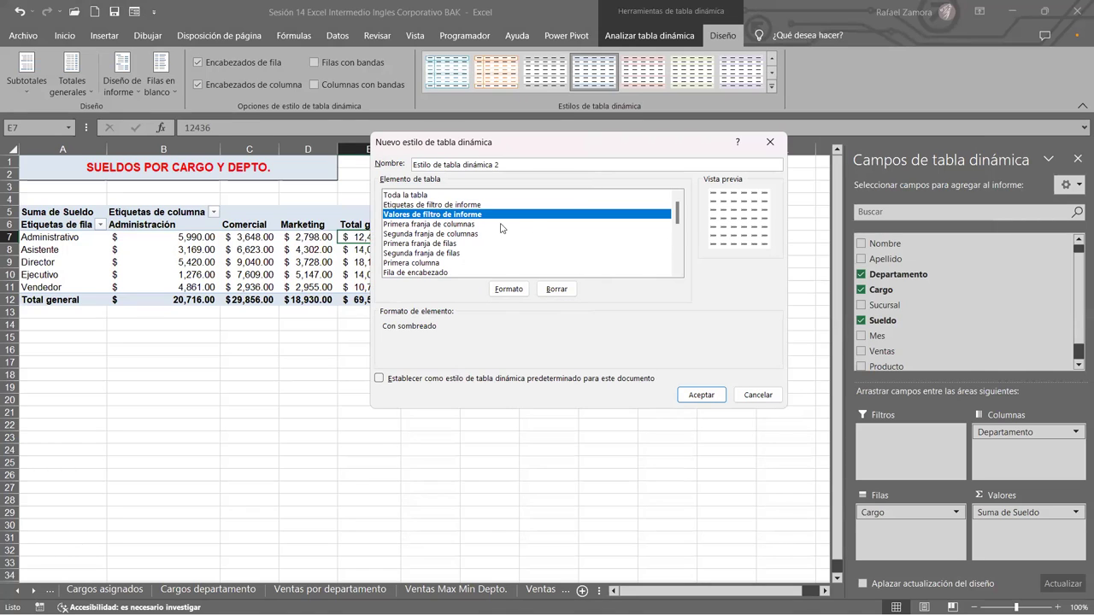
# Give the whole-table element a light green fill and save Estilo de tabla dinámica 2.
pyautogui.click(416, 196)
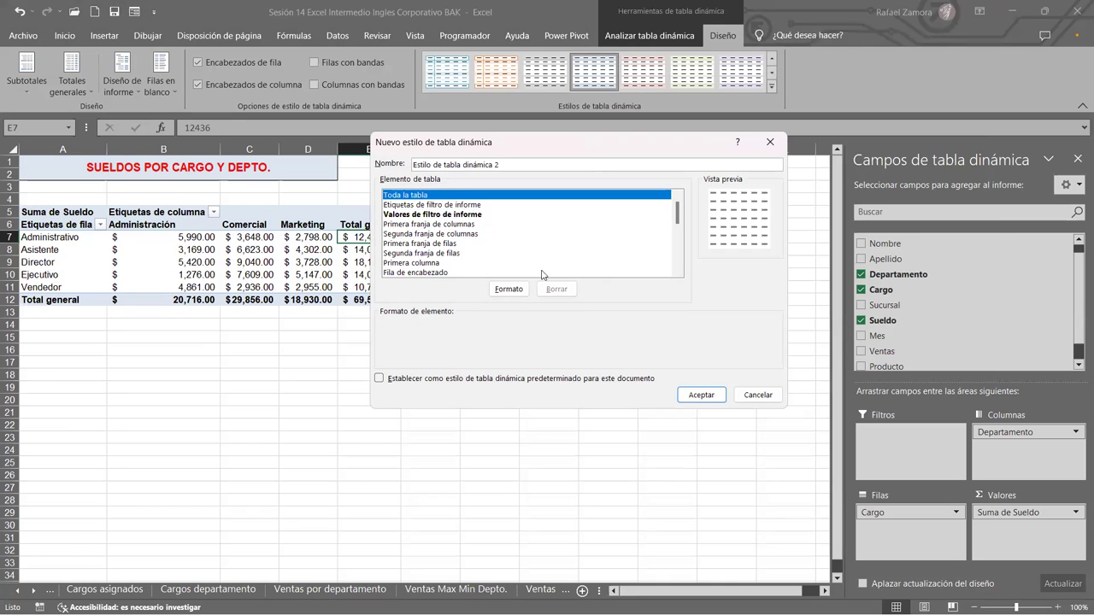
pyautogui.click(523, 290)
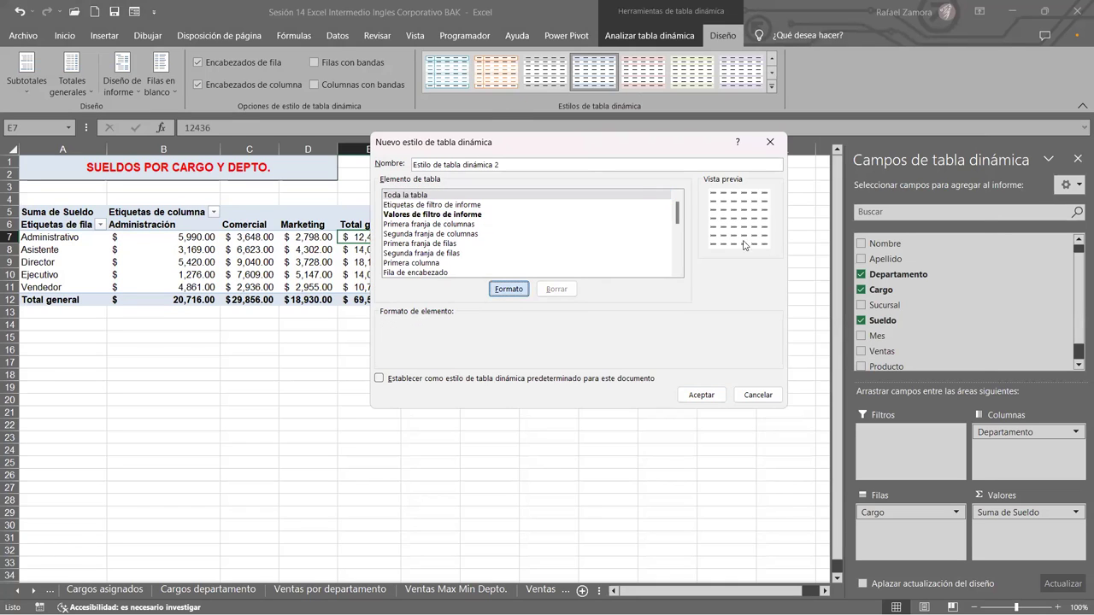
pyautogui.click(730, 302)
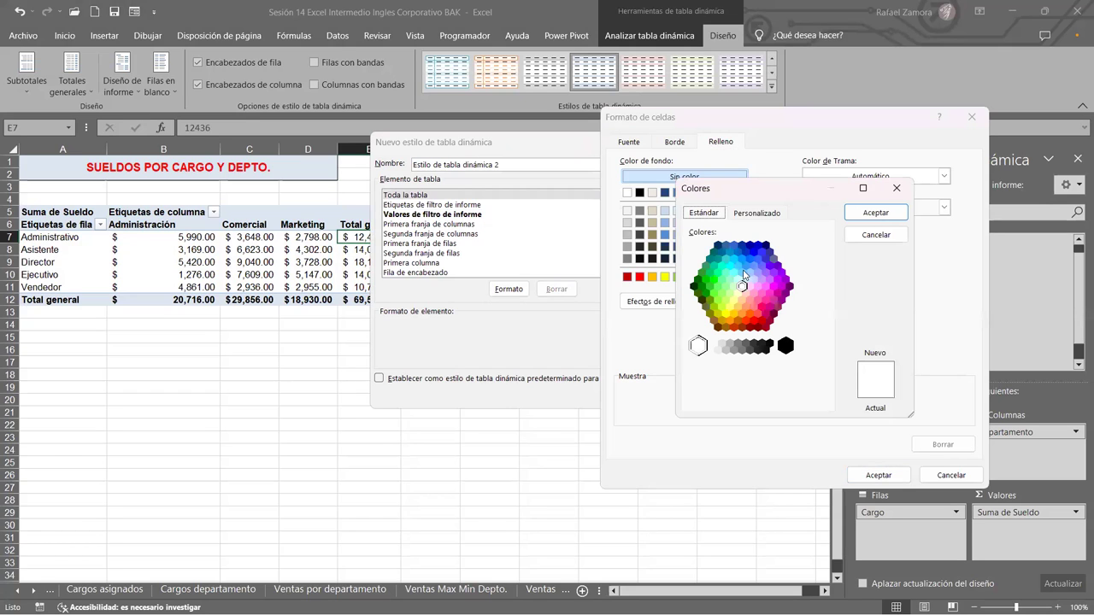
pyautogui.click(733, 272)
pyautogui.click(733, 300)
pyautogui.click(730, 293)
pyautogui.click(883, 210)
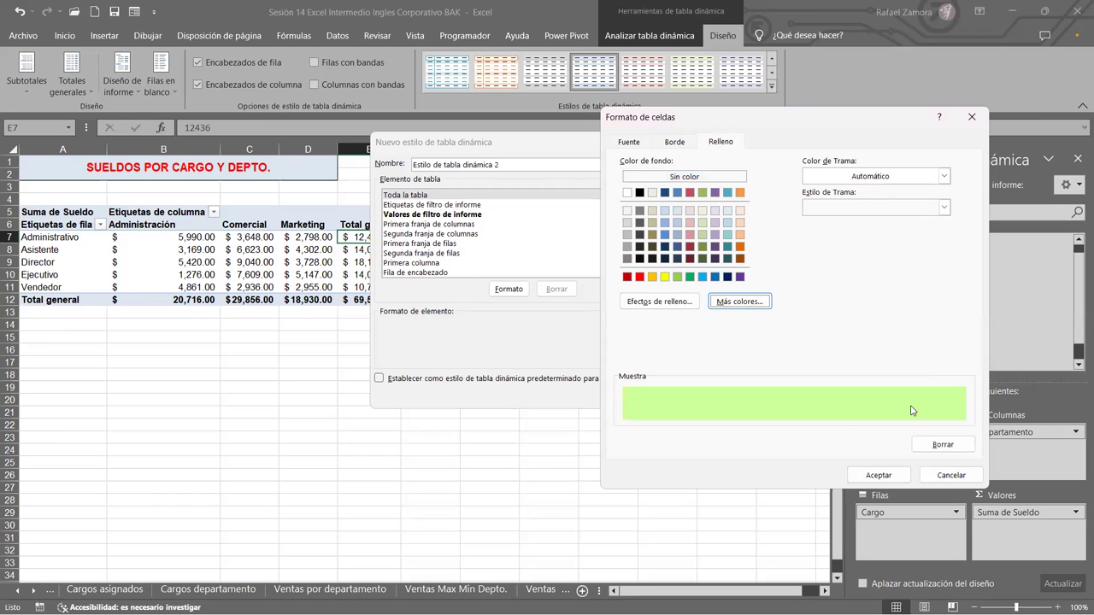
pyautogui.click(890, 476)
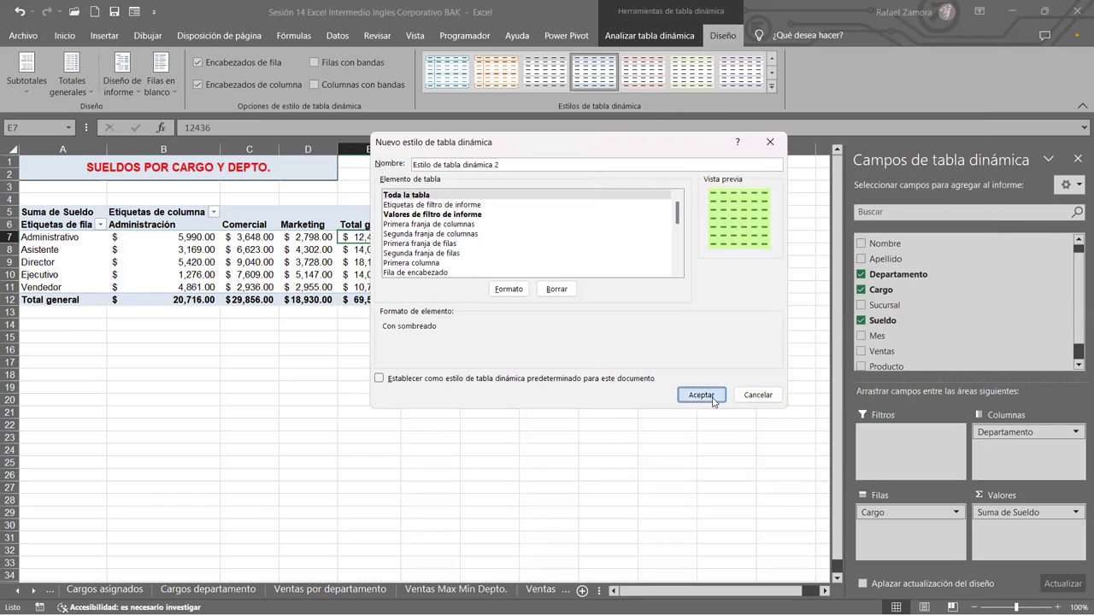
pyautogui.click(713, 400)
pyautogui.click(309, 249)
# Apply the custom light green style to the Hoja9 salary pivot and check the result.
pyautogui.click(740, 71)
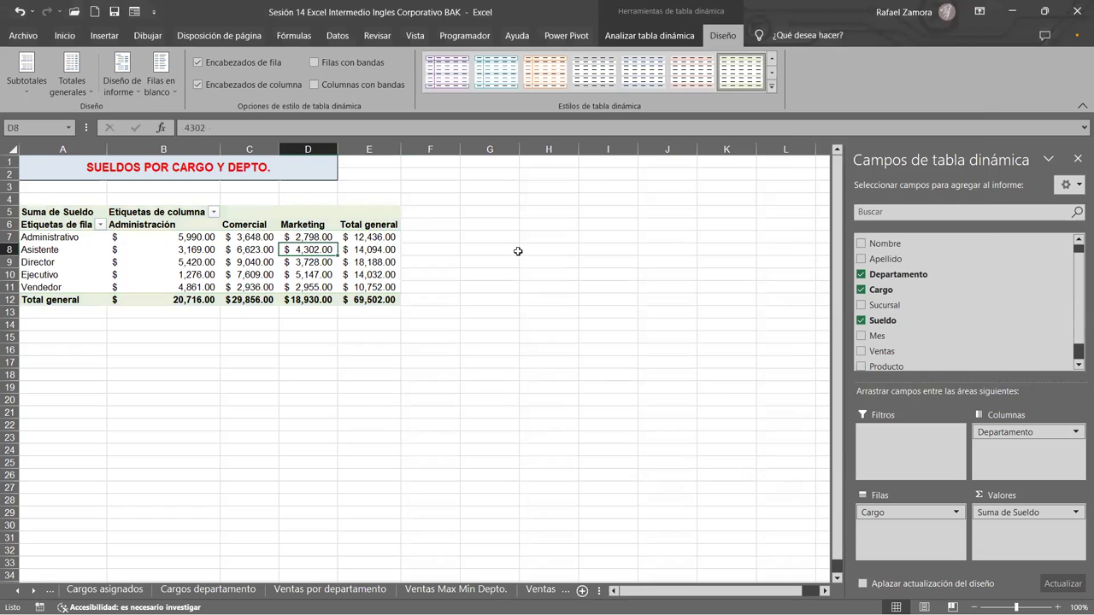
pyautogui.click(770, 86)
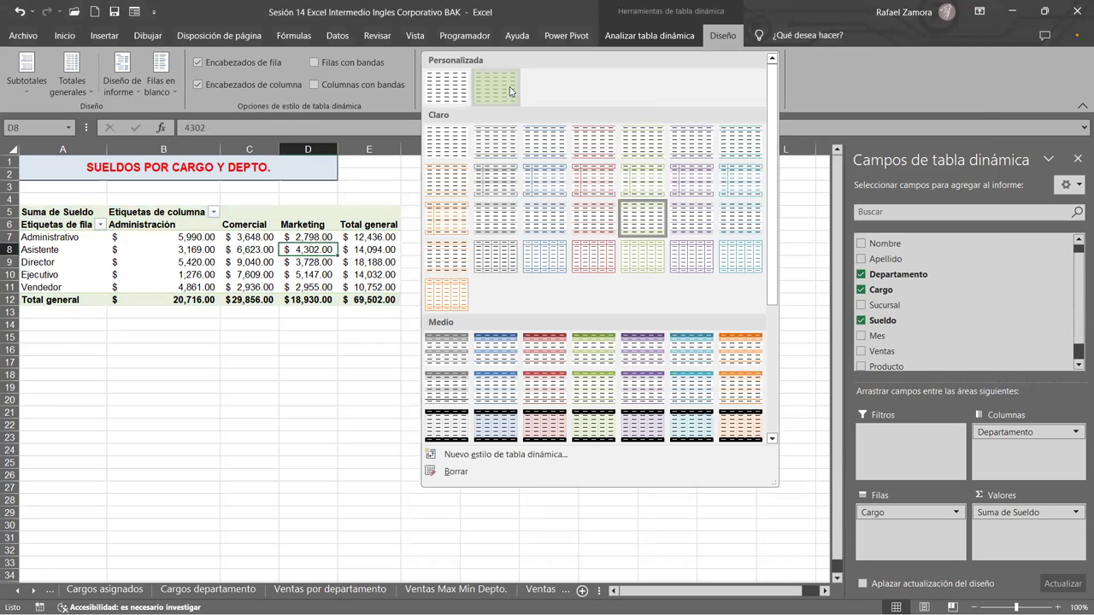
pyautogui.press('Escape')
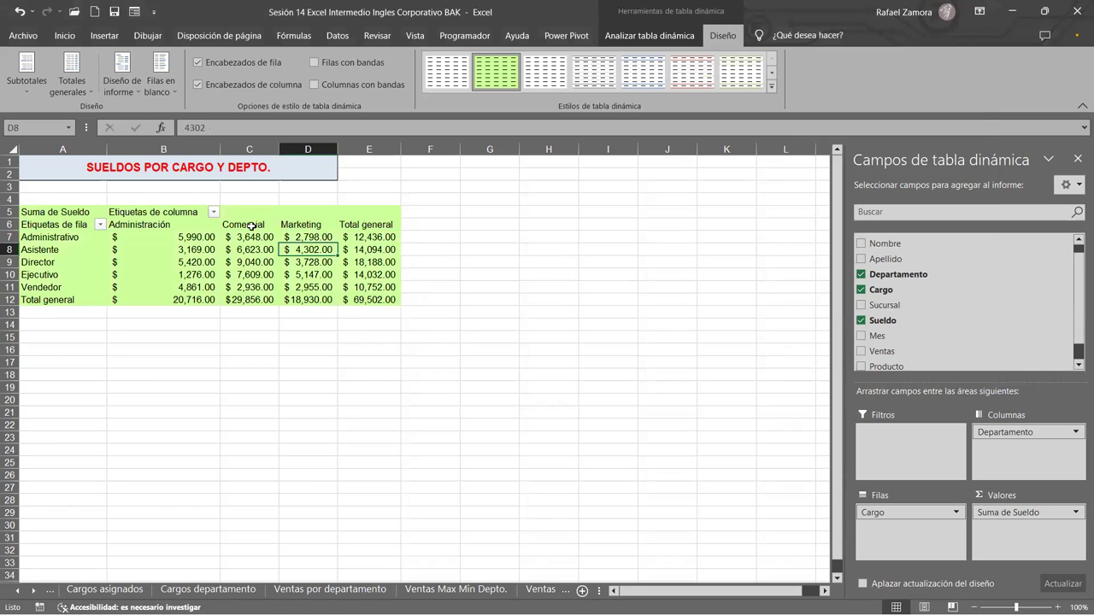
pyautogui.click(354, 311)
pyautogui.click(354, 286)
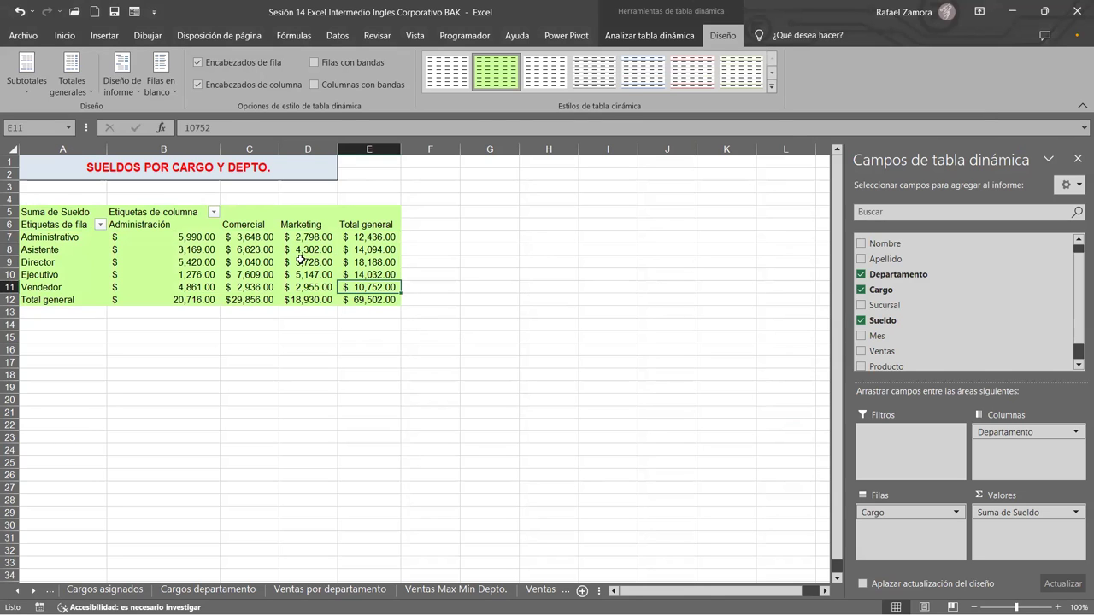
pyautogui.scroll(2, 299, 270)
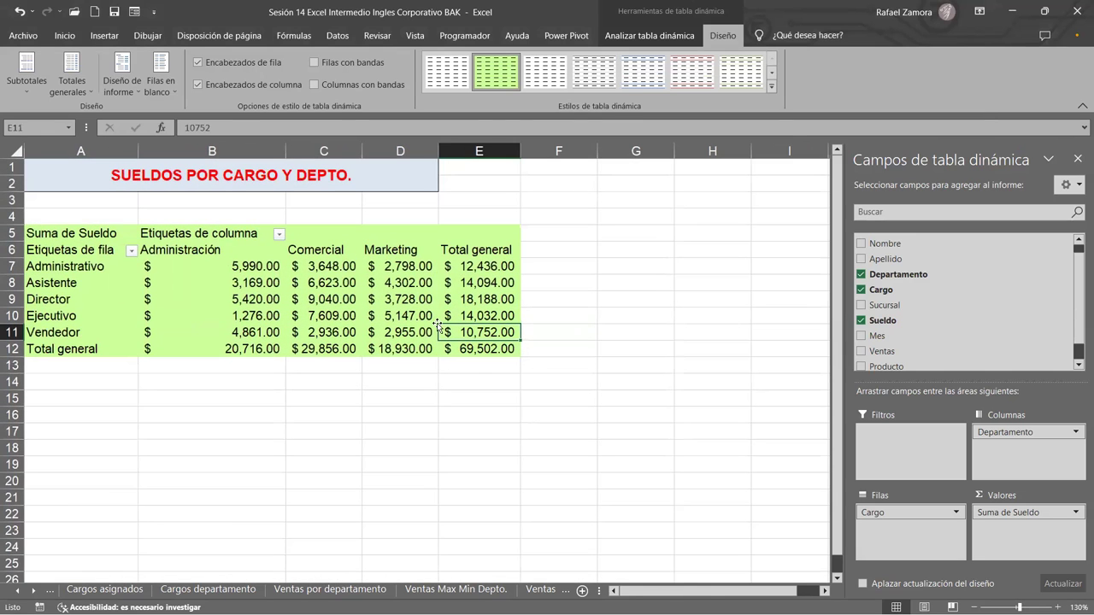
pyautogui.click(525, 299)
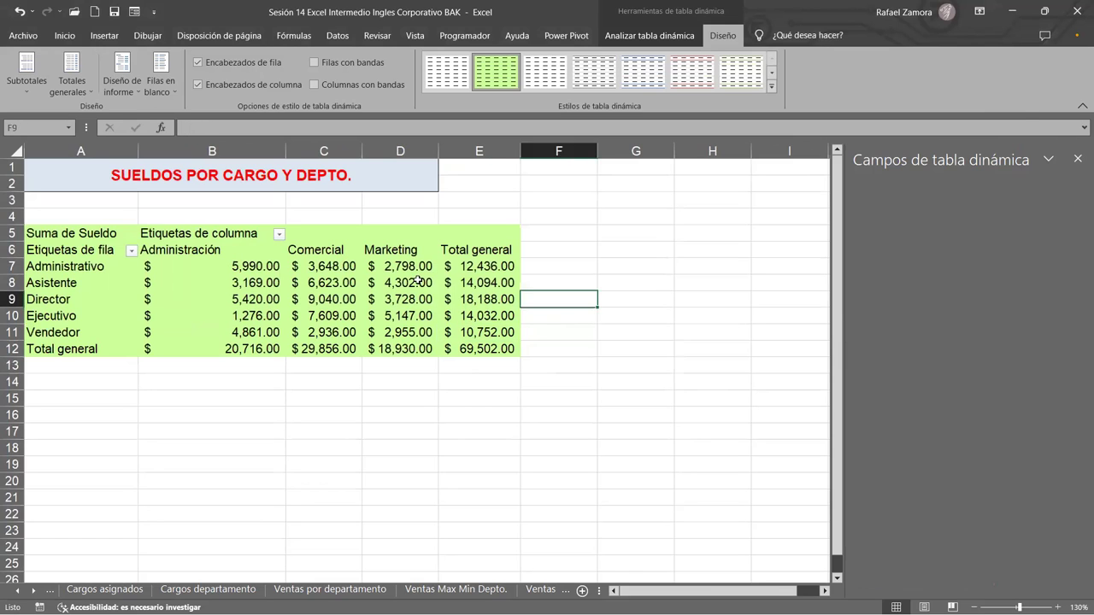
pyautogui.click(410, 275)
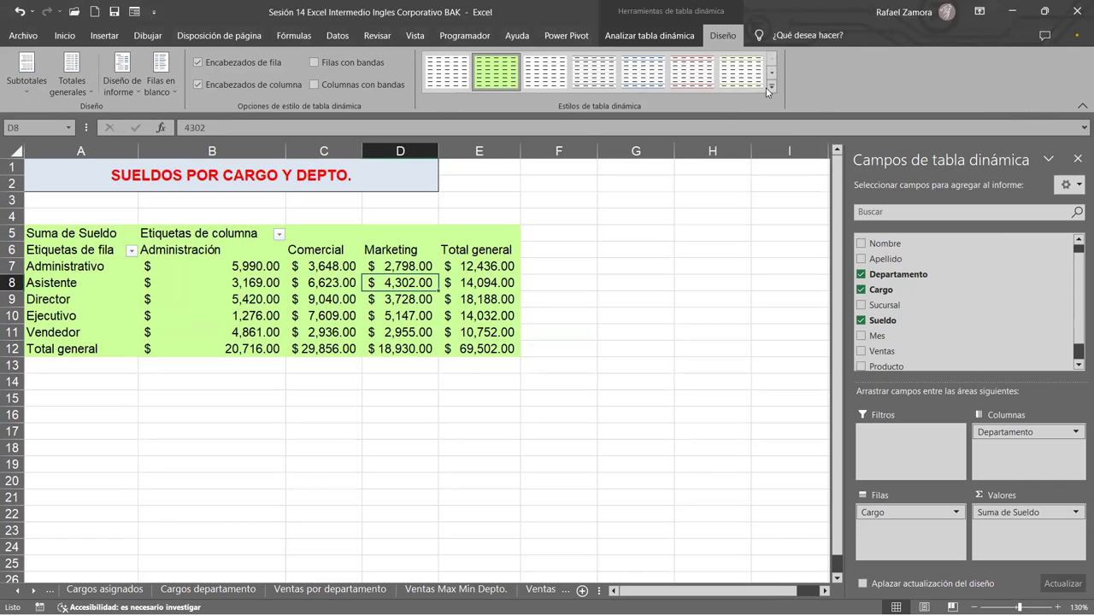
pyautogui.click(770, 87)
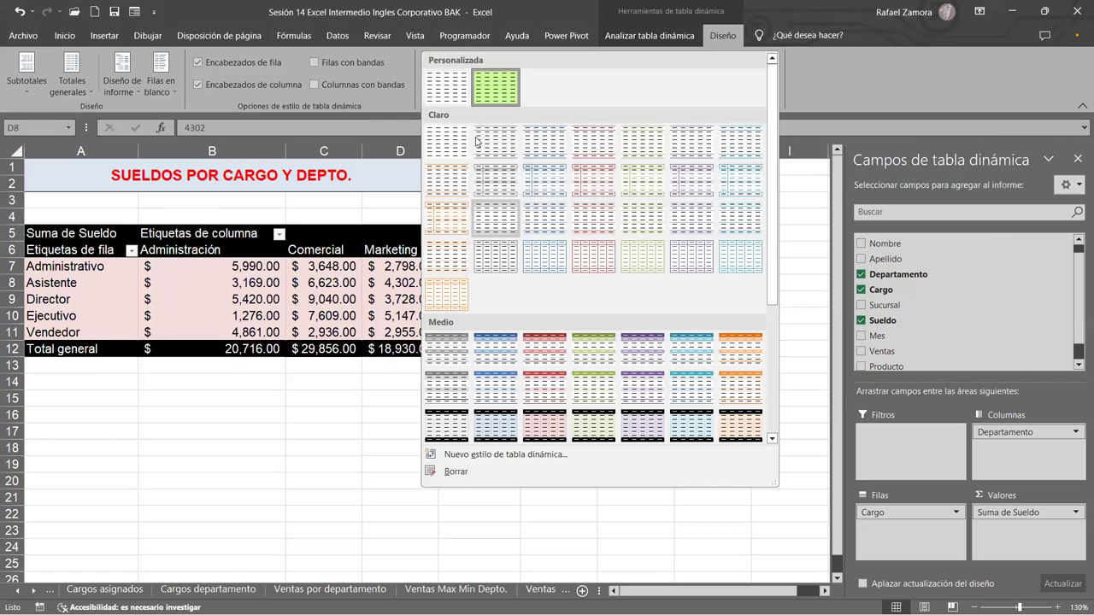
# Open the green custom pivot style for editing and select its grand total row element.
pyautogui.rightClick(493, 92)
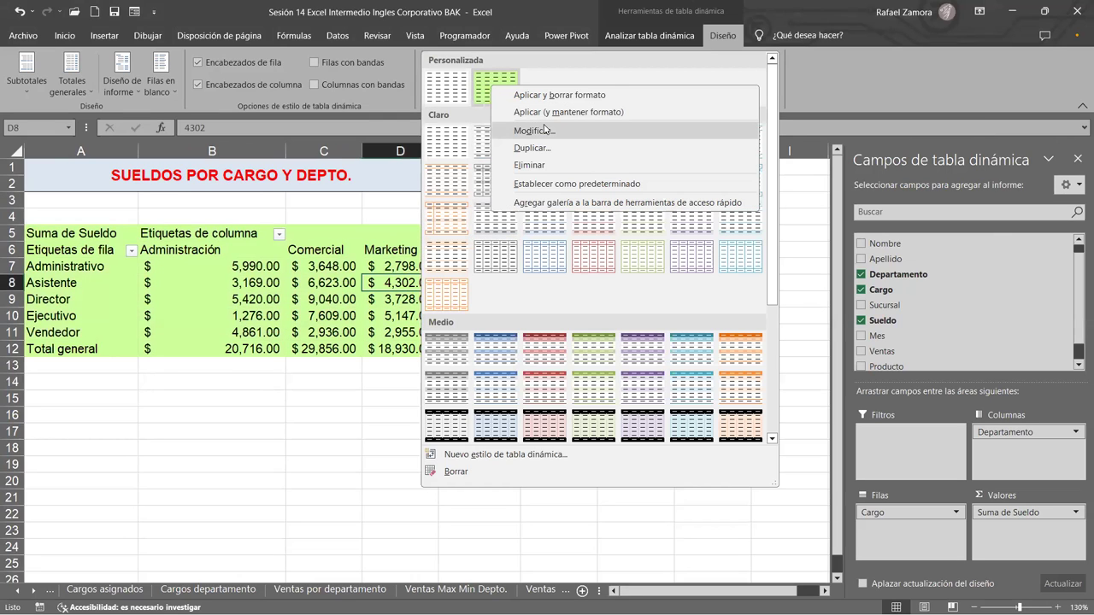
pyautogui.click(564, 128)
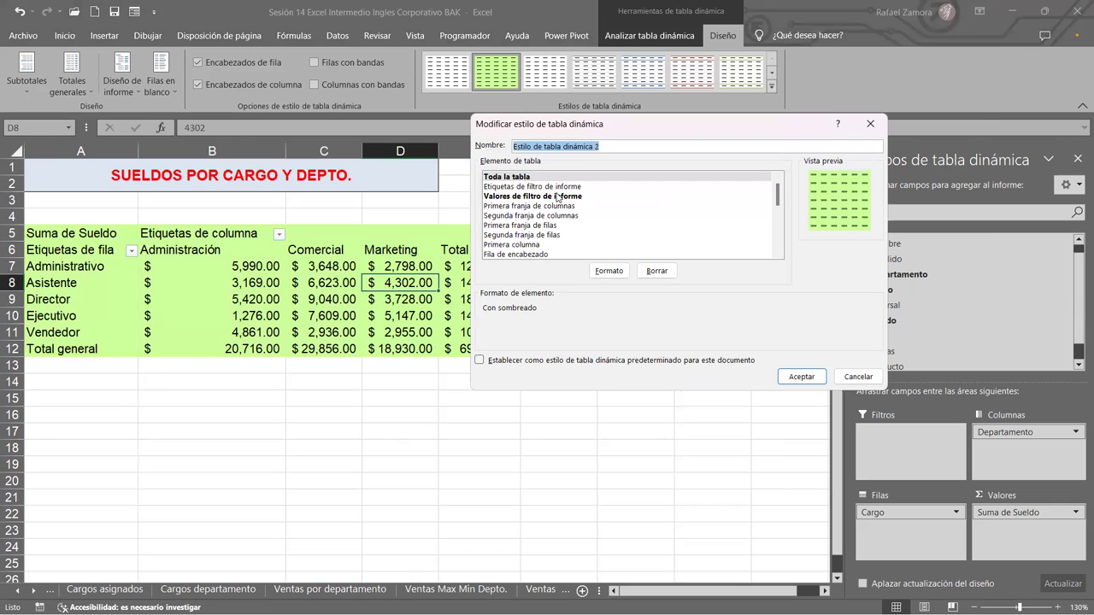
pyautogui.click(538, 207)
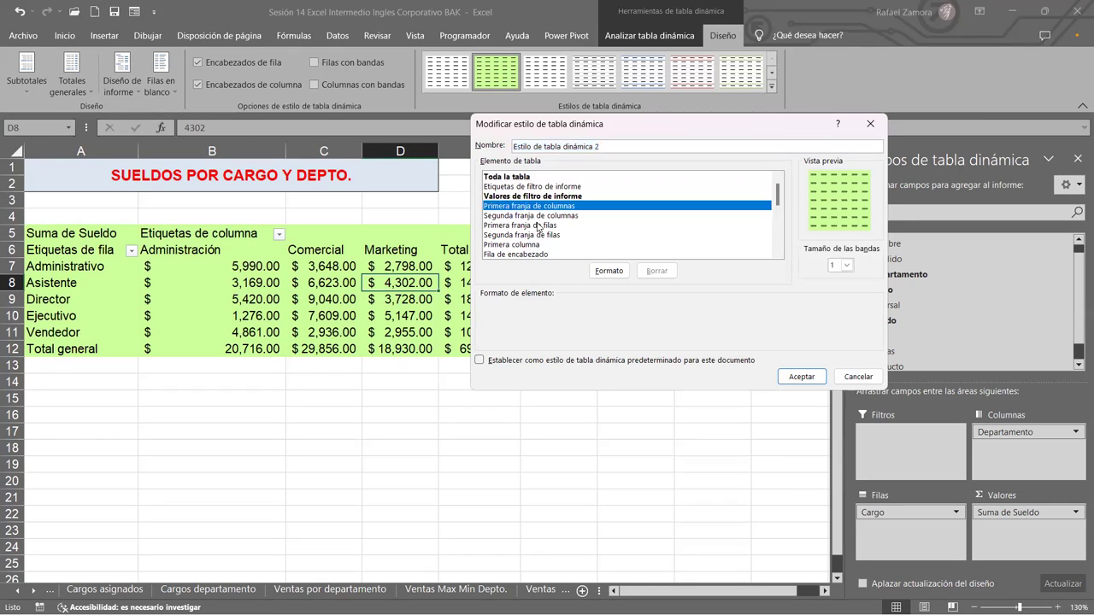
pyautogui.click(543, 253)
pyautogui.scroll(-3, 561, 238)
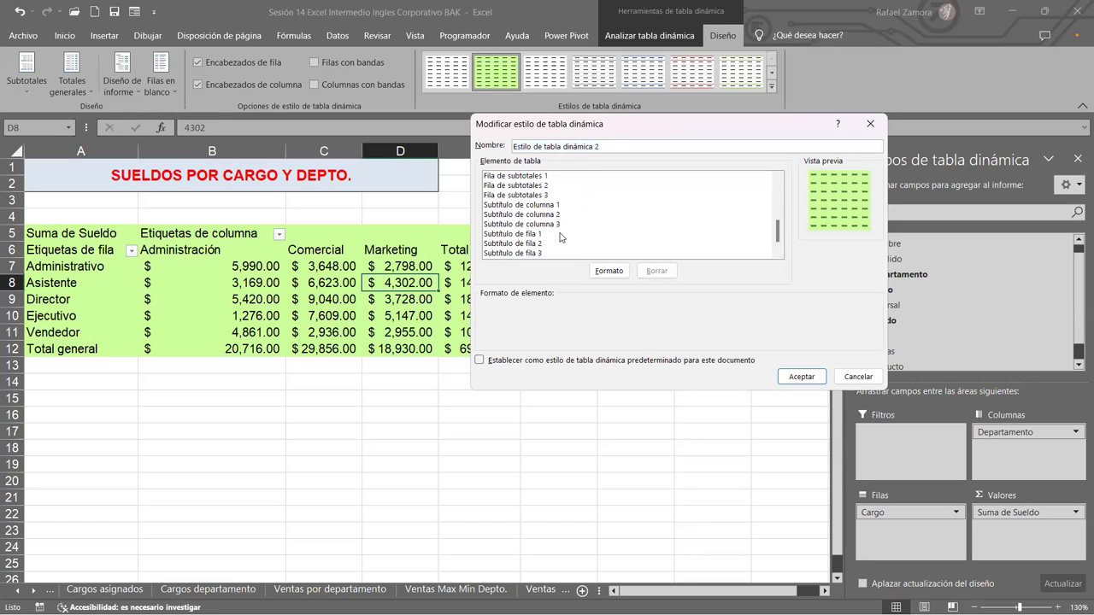
pyautogui.scroll(-1, 548, 233)
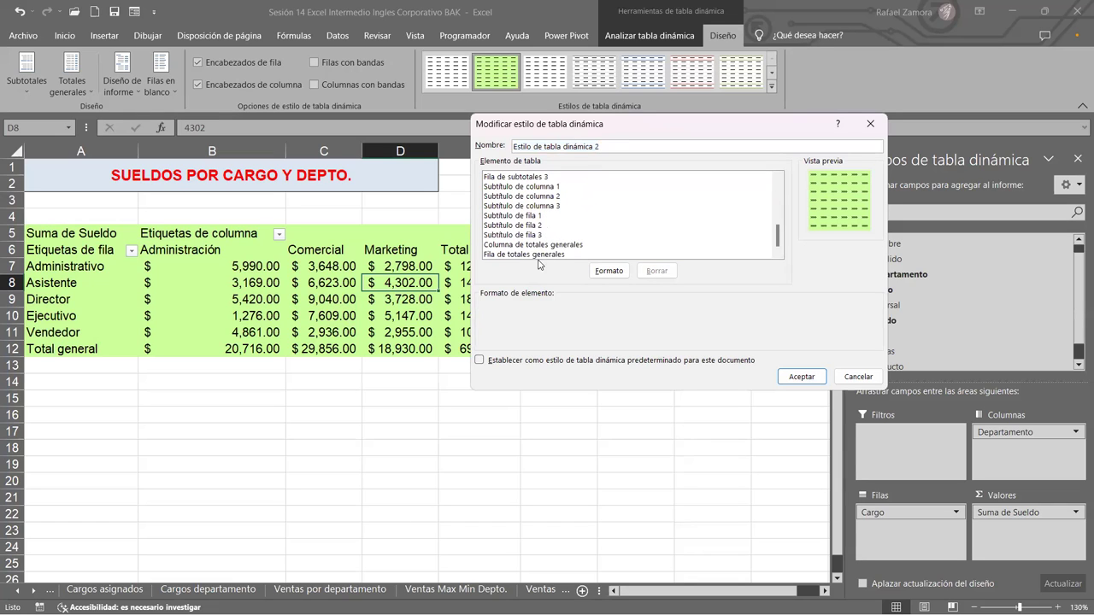
pyautogui.click(536, 255)
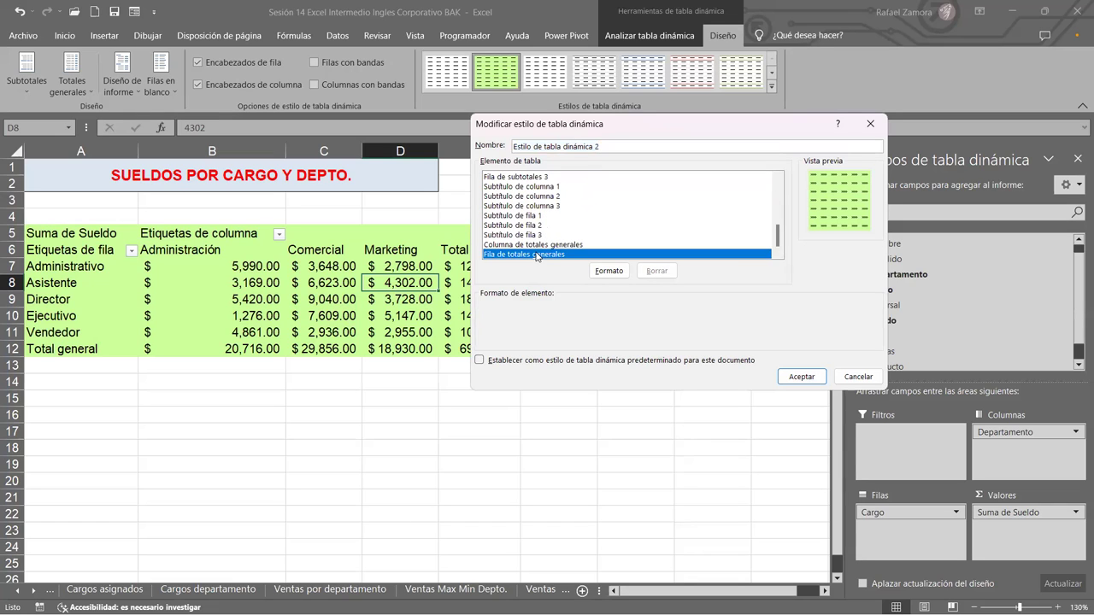
# Format the grand total row with a red fill and bold red font, and save the style.
pyautogui.click(620, 275)
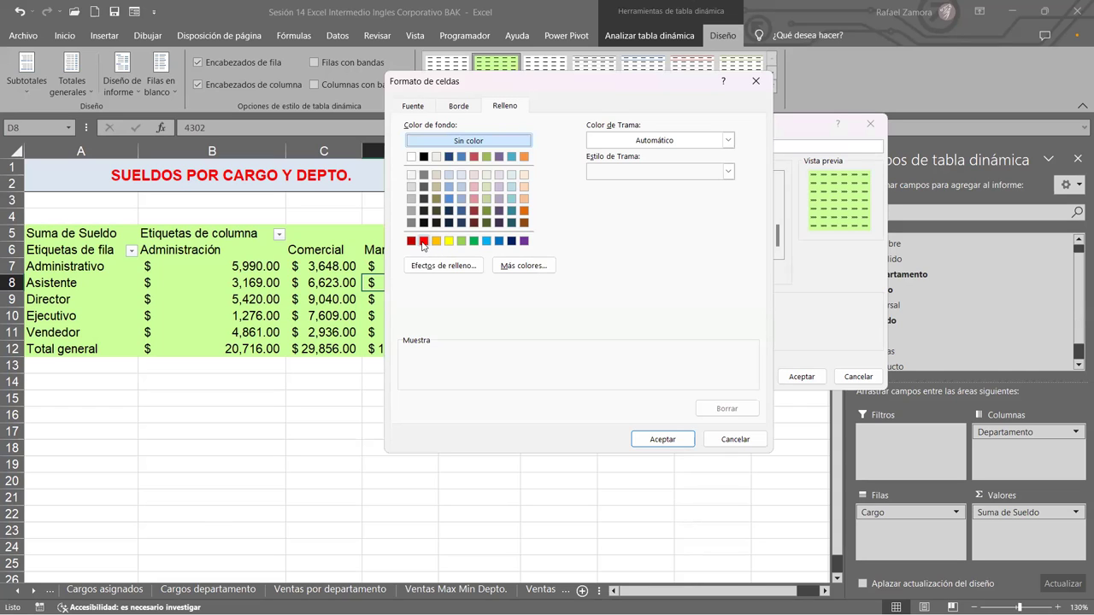
pyautogui.click(423, 241)
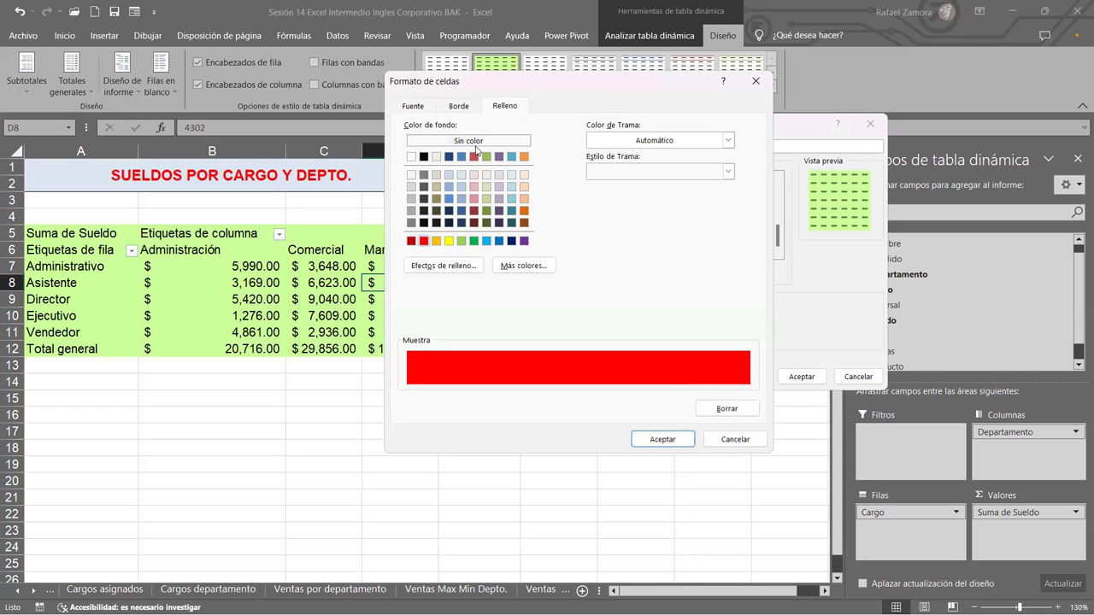
pyautogui.click(417, 107)
pyautogui.click(597, 175)
pyautogui.click(647, 229)
pyautogui.click(584, 356)
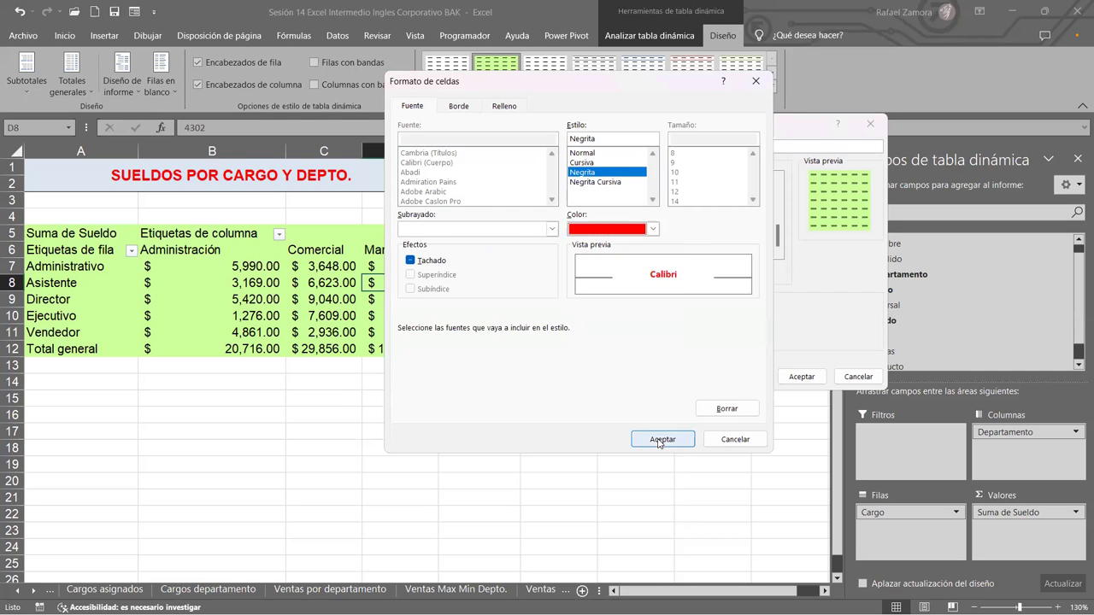
pyautogui.click(660, 439)
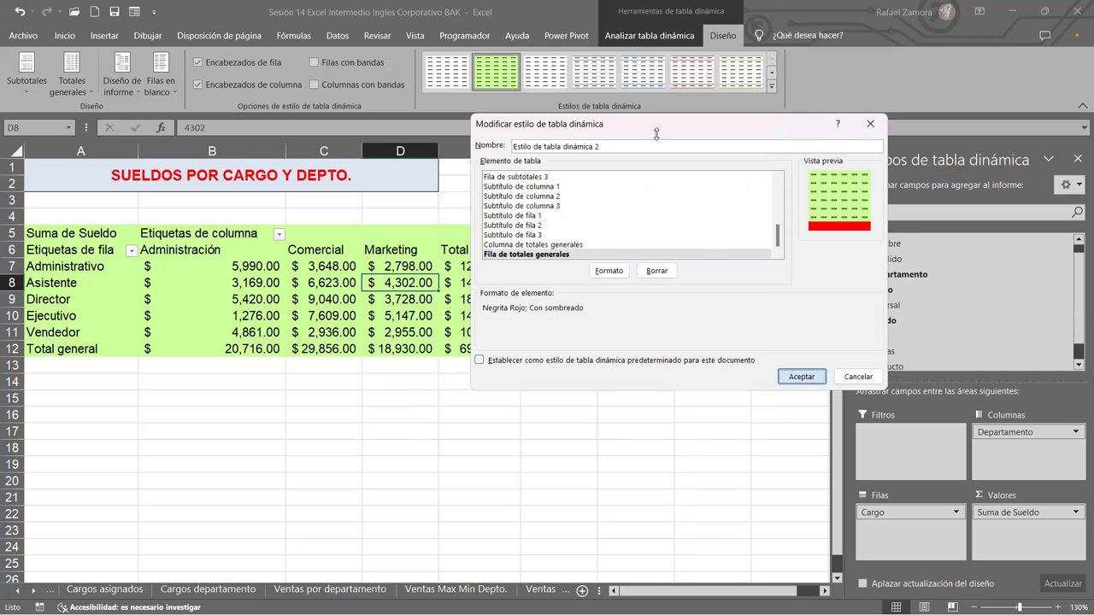
pyautogui.click(799, 377)
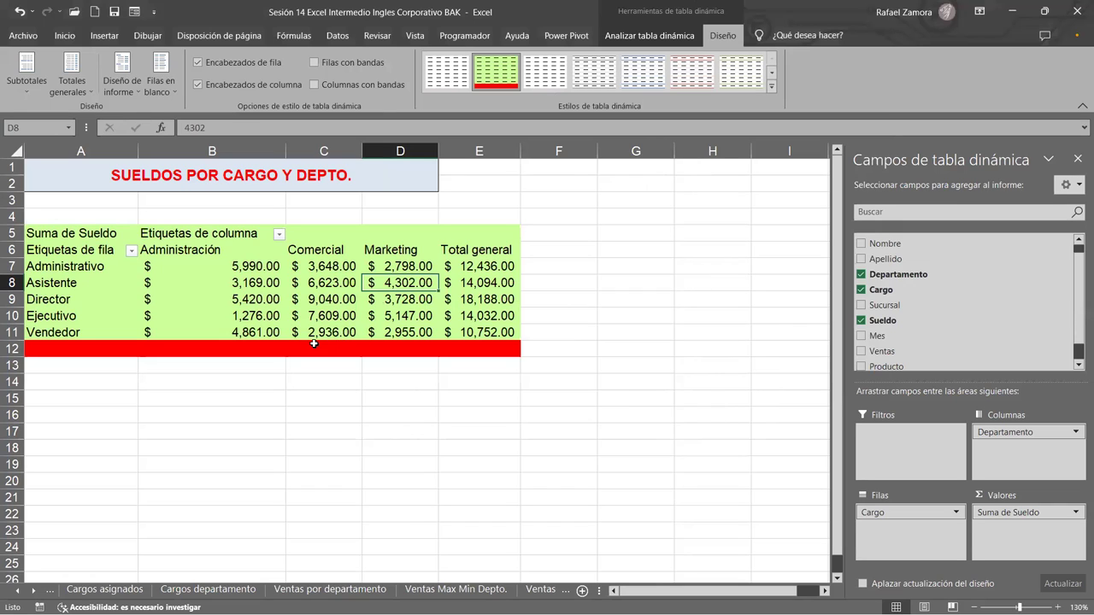
# Change the custom style's grand total row font colour to white.
pyautogui.rightClick(493, 77)
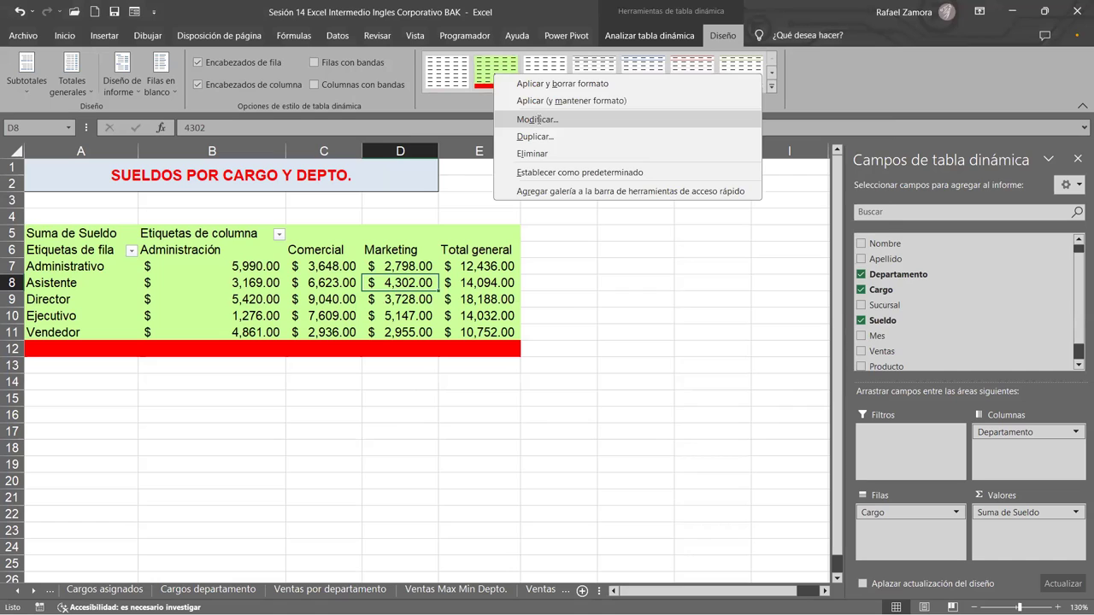
pyautogui.press('Return')
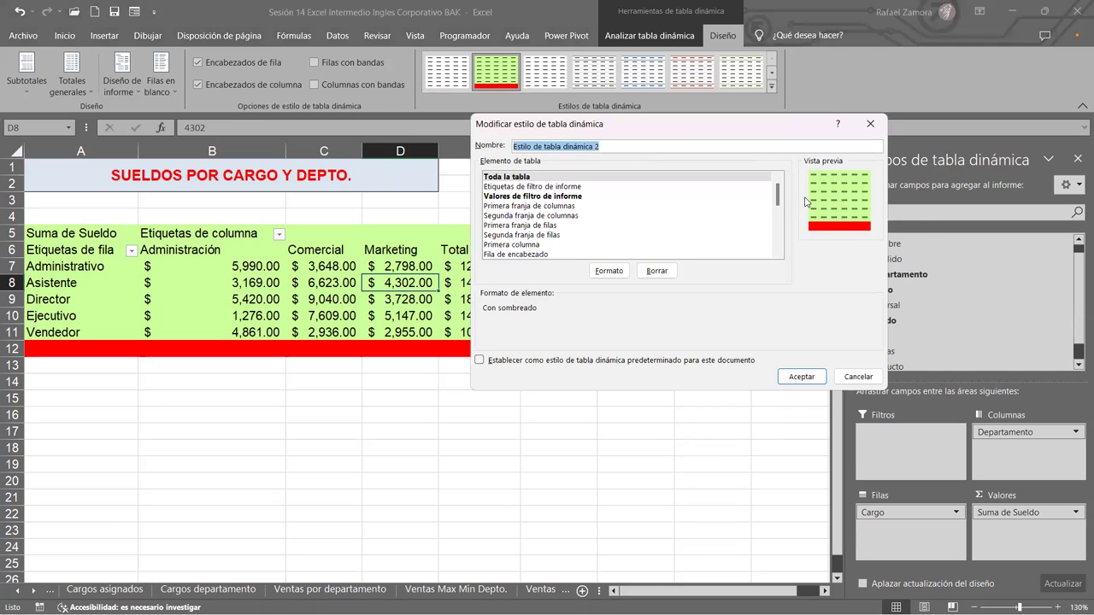
pyautogui.moveTo(777, 195); pyautogui.dragTo(778, 255)
pyautogui.click(578, 254)
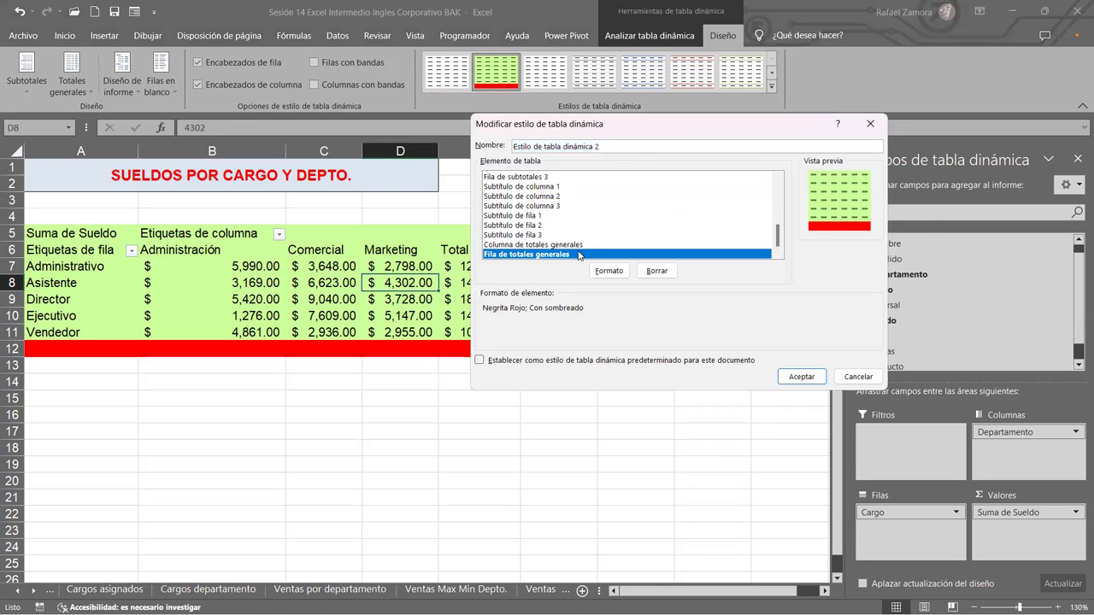
pyautogui.click(617, 271)
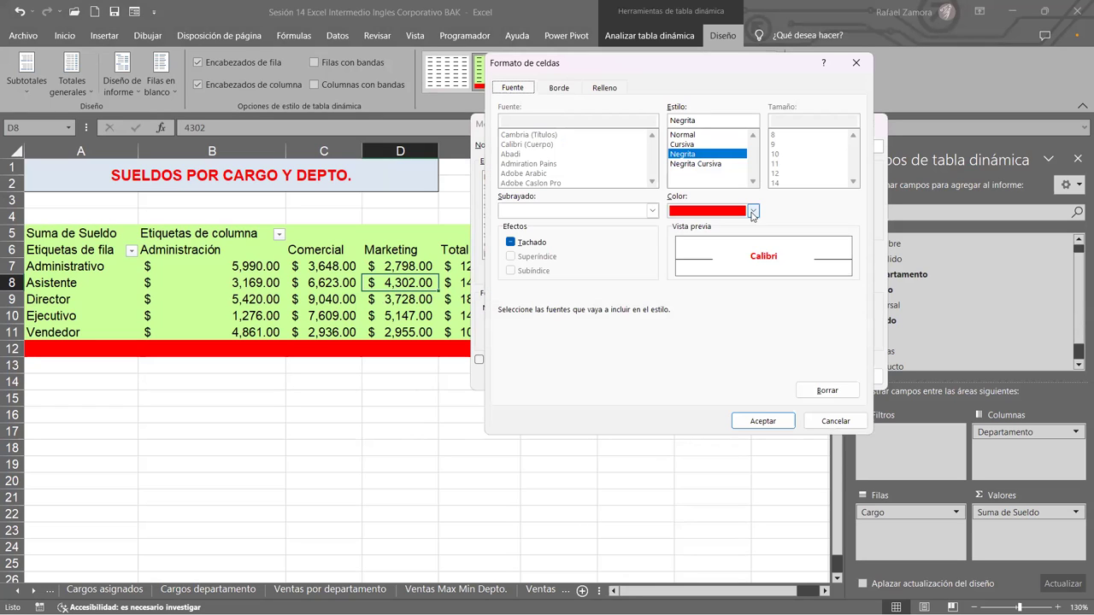
pyautogui.click(752, 211)
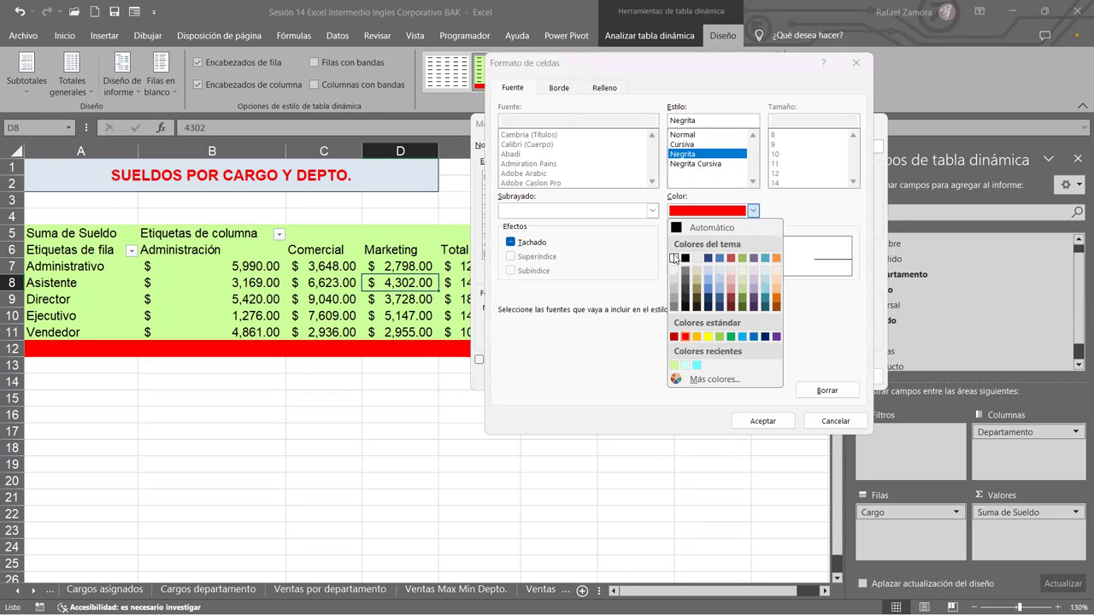
pyautogui.click(674, 257)
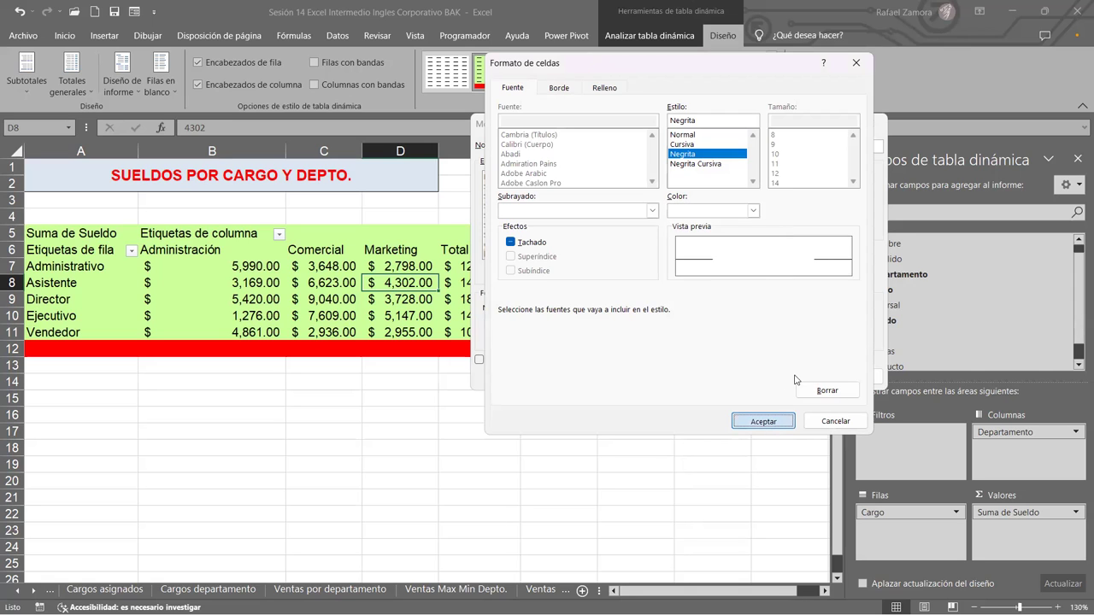
pyautogui.press('Return')
pyautogui.press('Return')
pyautogui.click(633, 355)
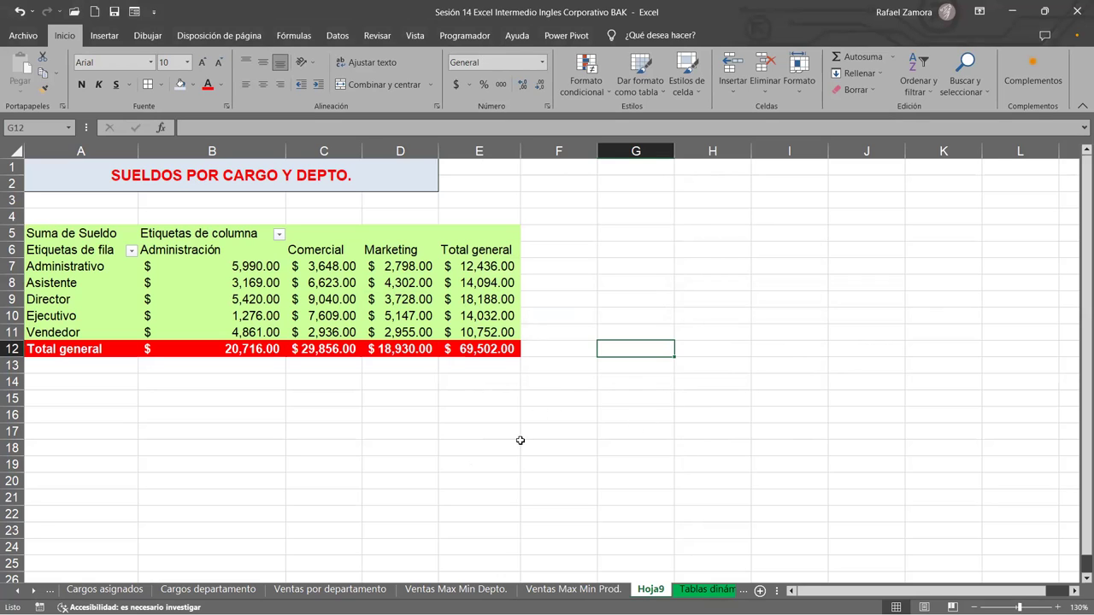
pyautogui.click(446, 316)
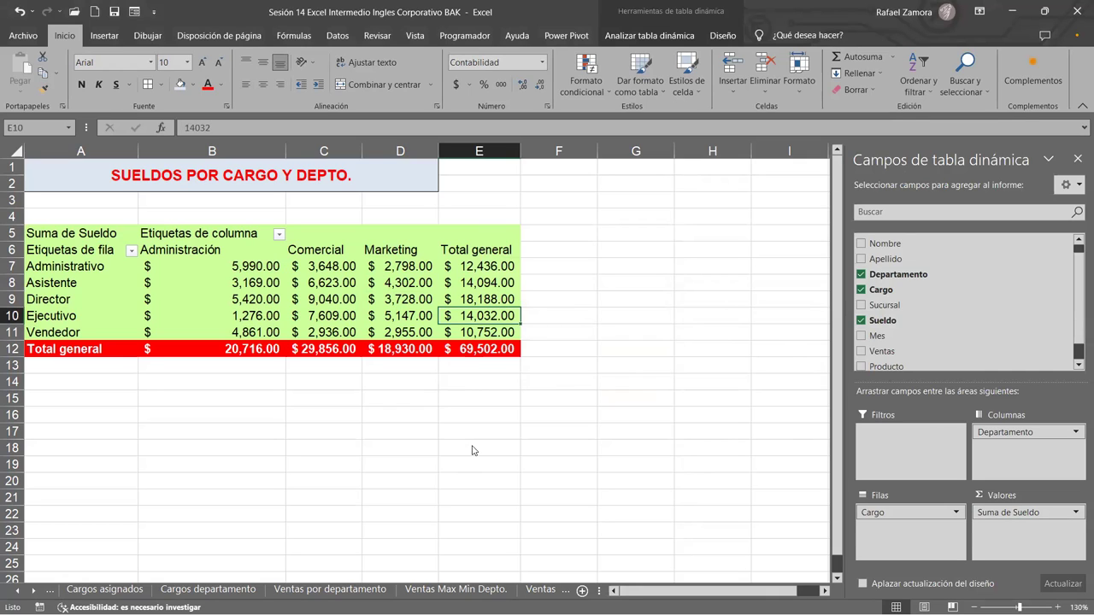
pyautogui.click(485, 297)
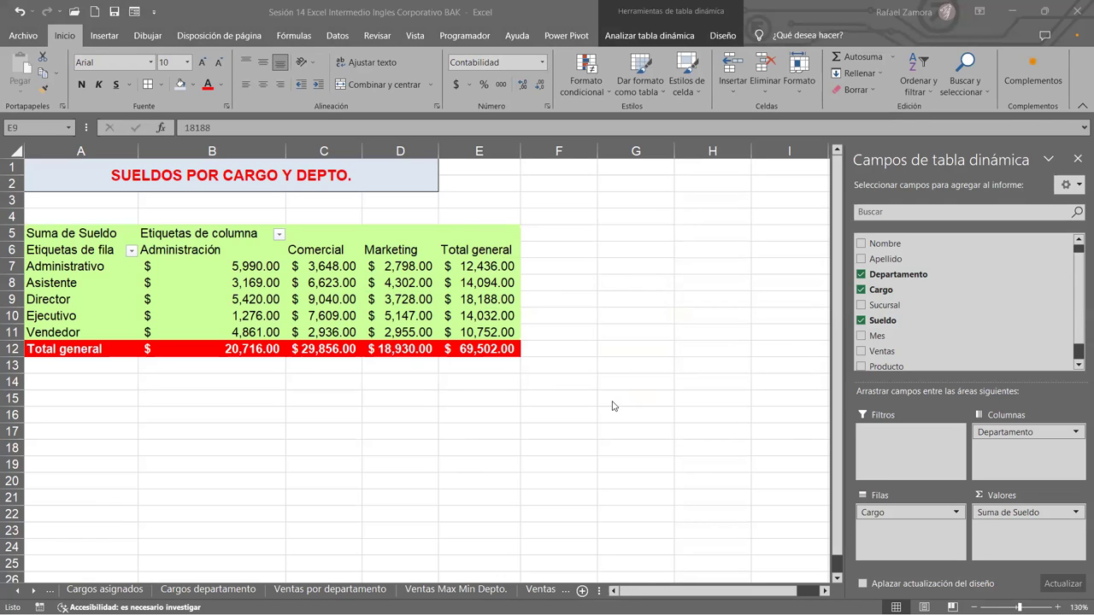
pyautogui.click(683, 329)
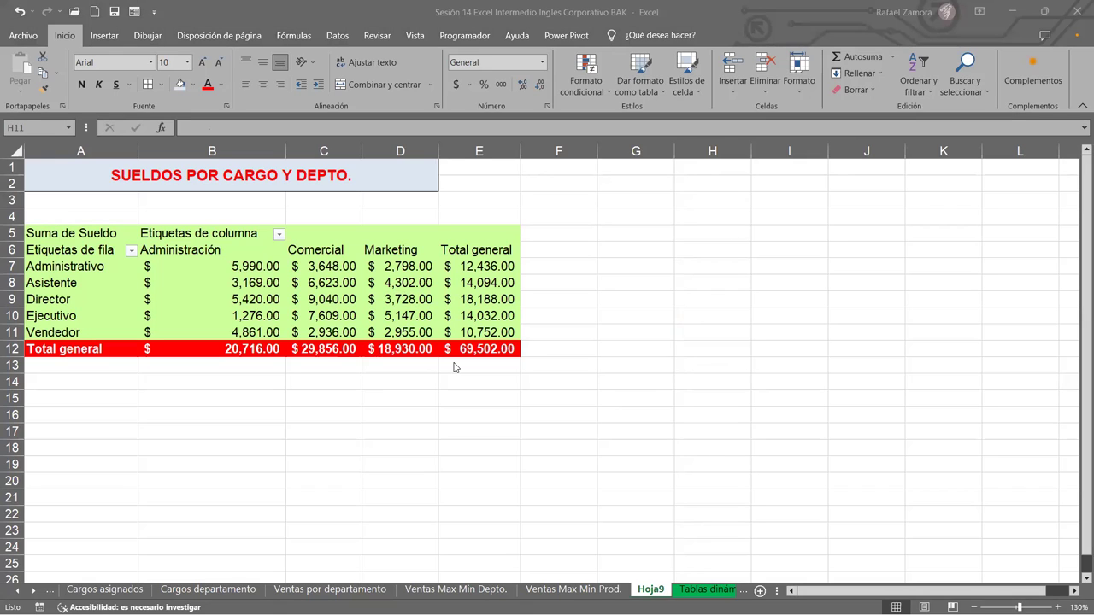
pyautogui.click(659, 382)
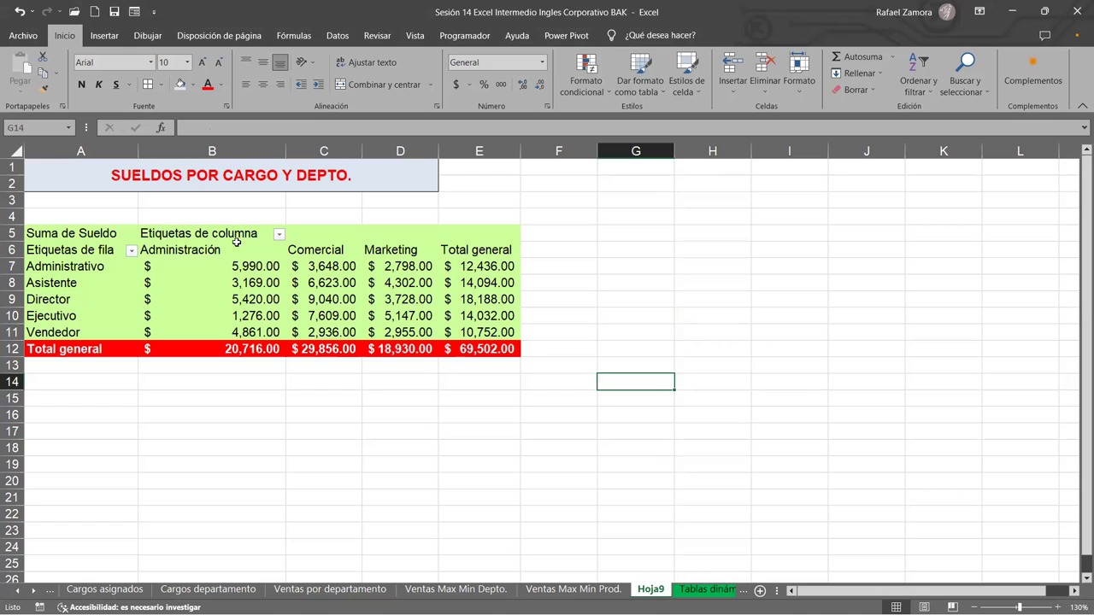
# Give the green pivot style's report filter labels a light orange fill.
pyautogui.click(425, 288)
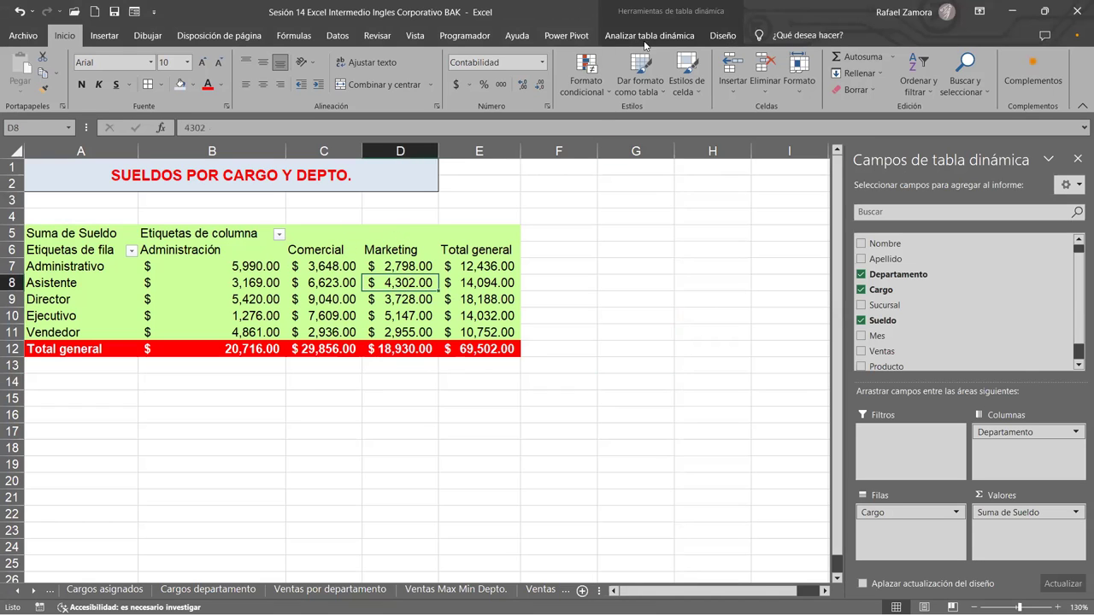
pyautogui.click(740, 36)
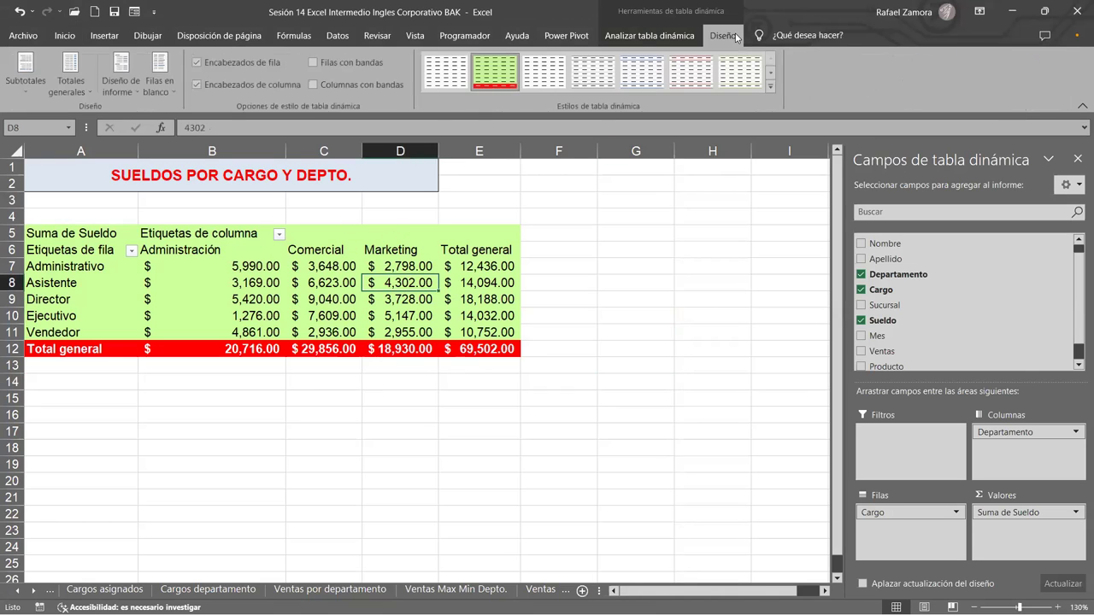
pyautogui.rightClick(509, 81)
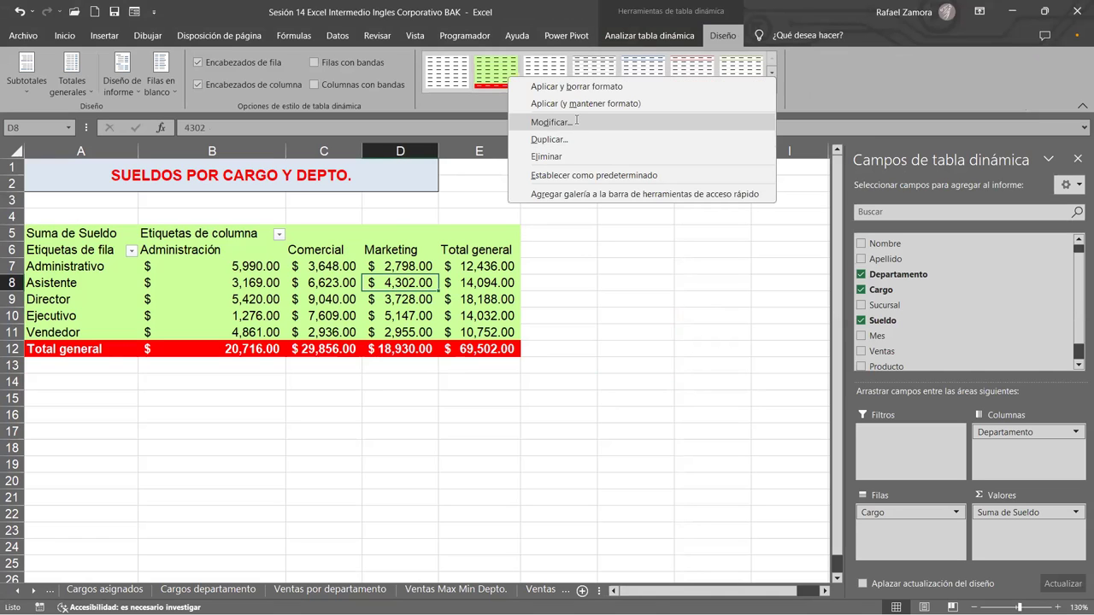
pyautogui.click(552, 122)
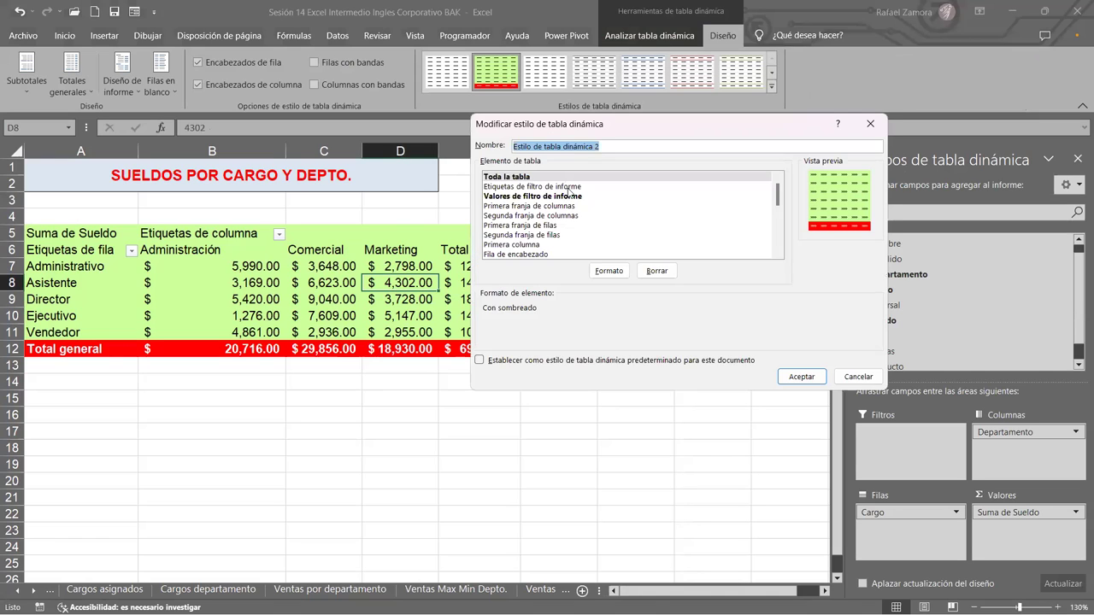
pyautogui.click(569, 187)
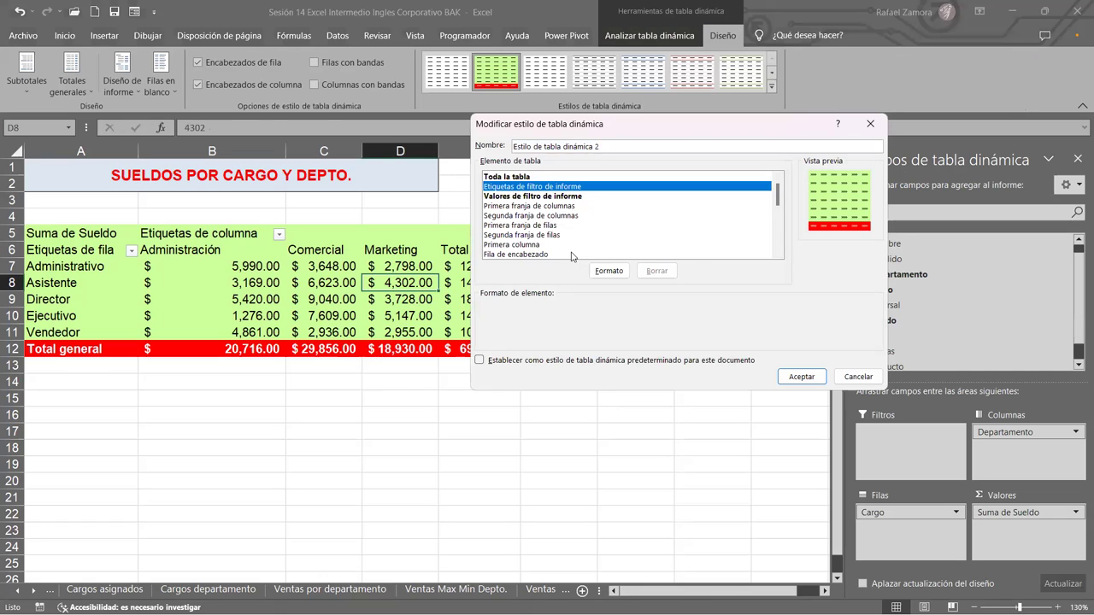
pyautogui.click(611, 275)
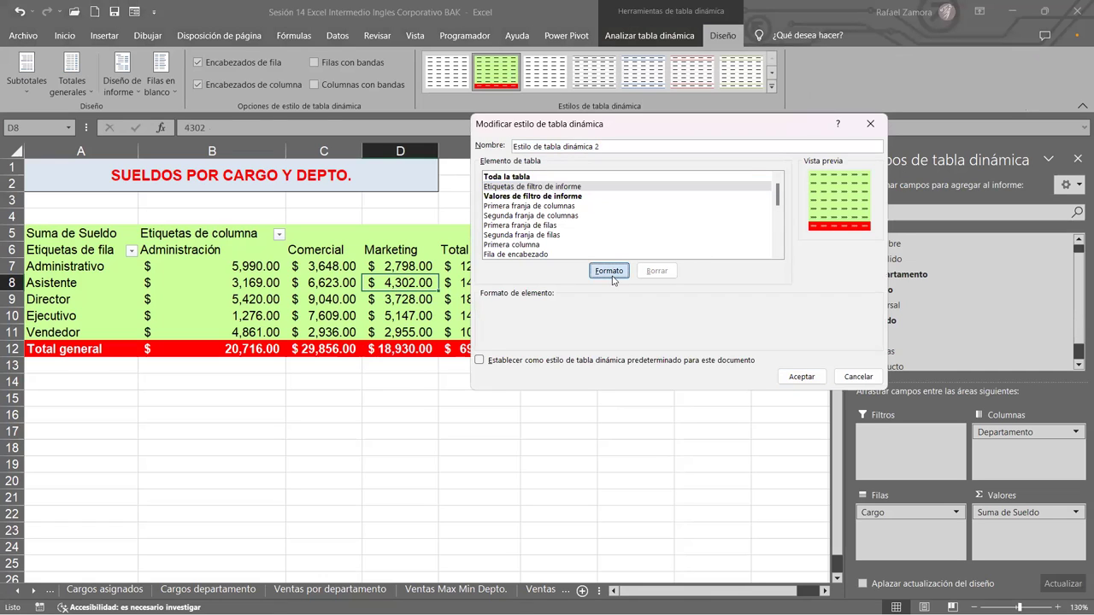
pyautogui.click(604, 88)
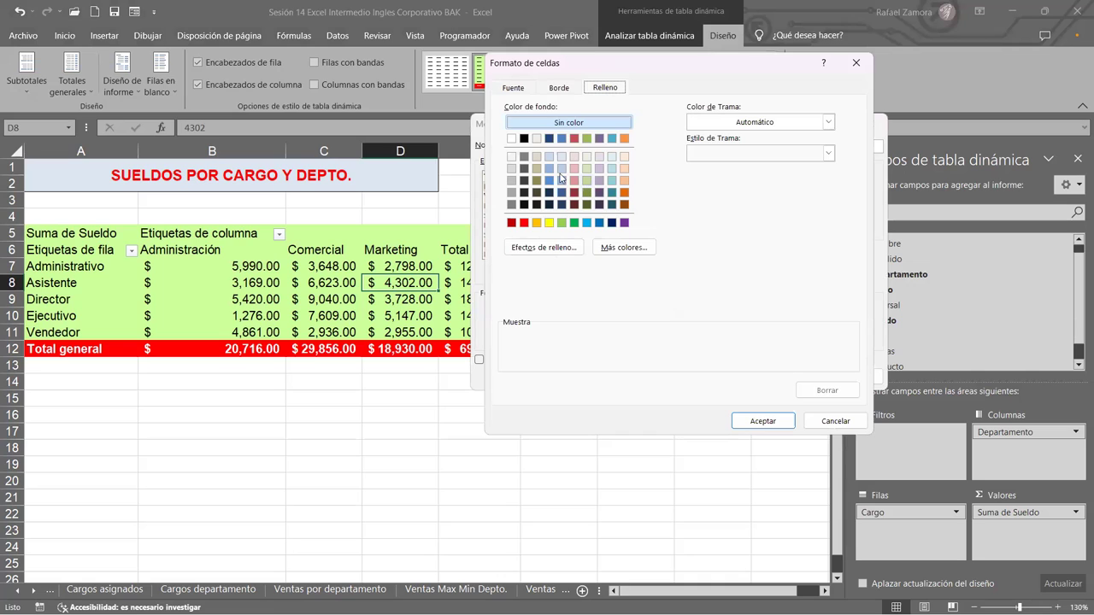
pyautogui.click(625, 180)
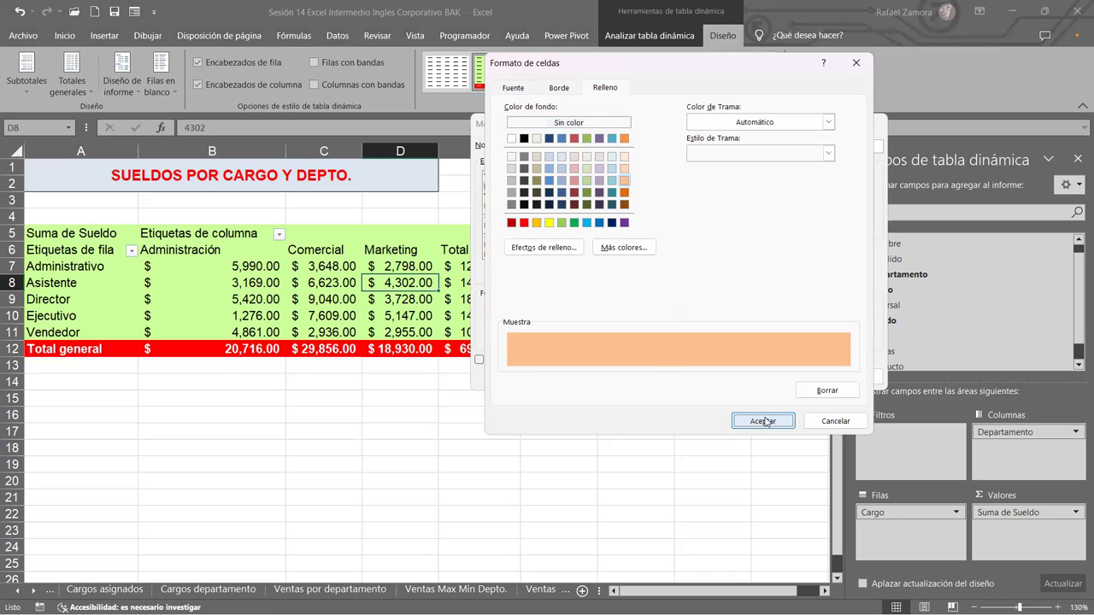
pyautogui.press('Return')
pyautogui.click(795, 376)
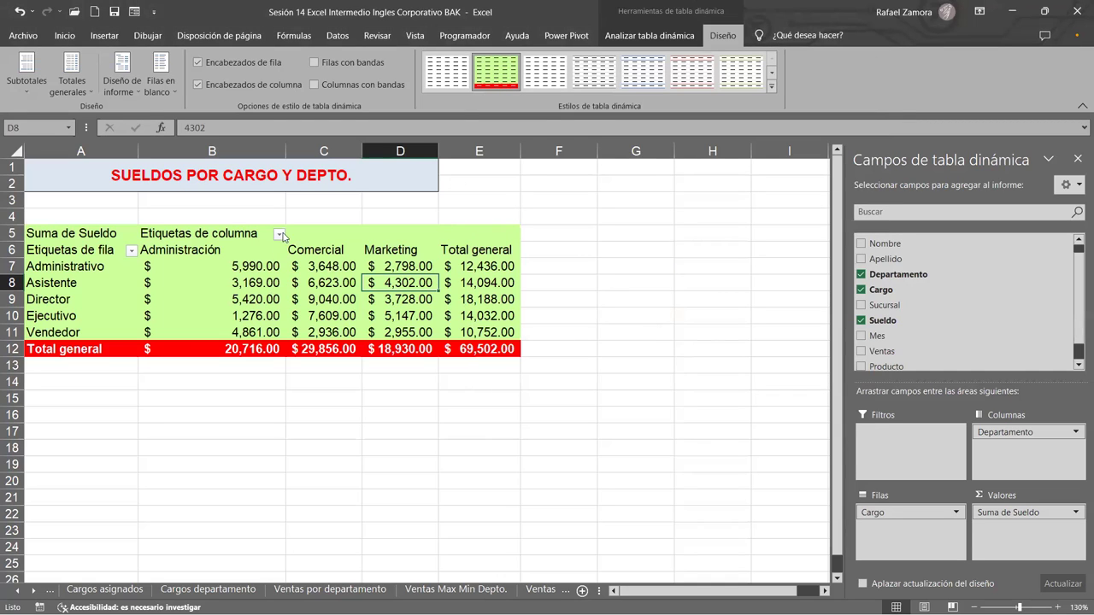
# Give the style's first column stripe a light blue #5DD5FF fill.
pyautogui.rightClick(499, 79)
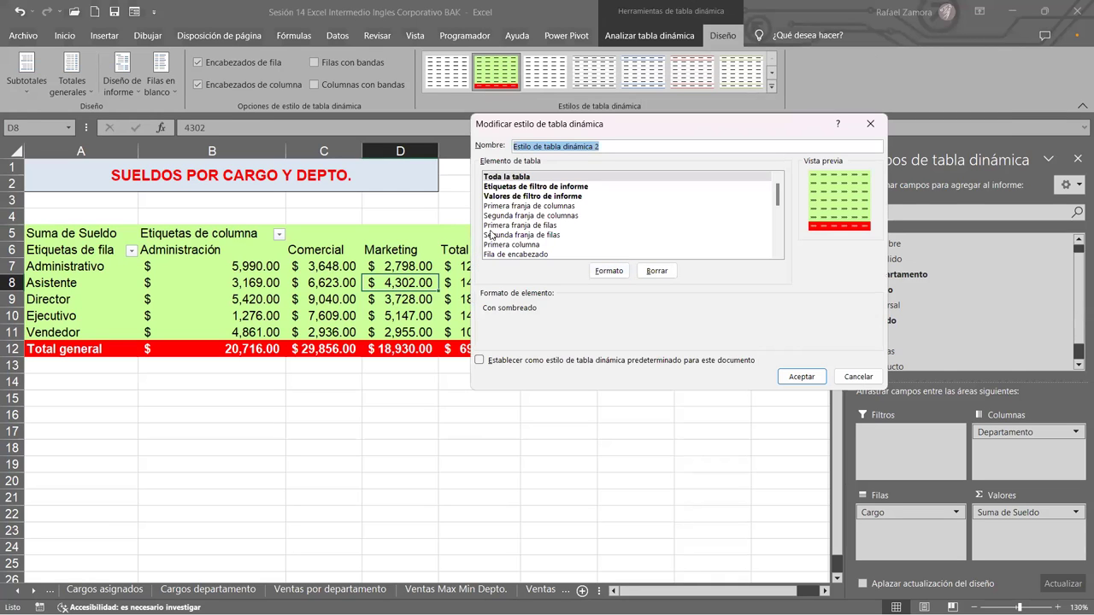
pyautogui.click(499, 206)
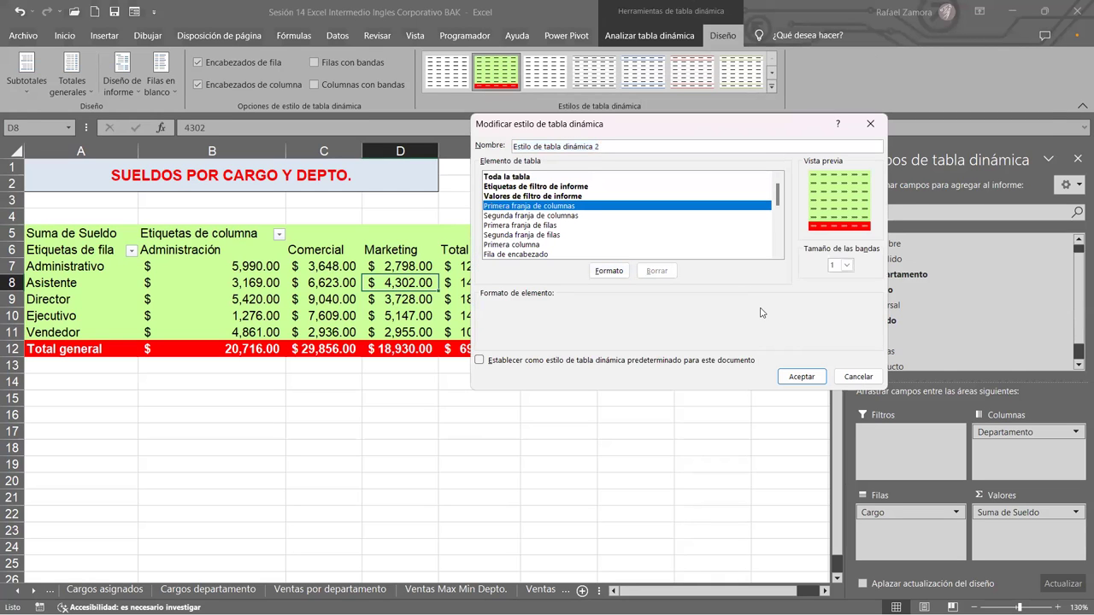
pyautogui.click(609, 271)
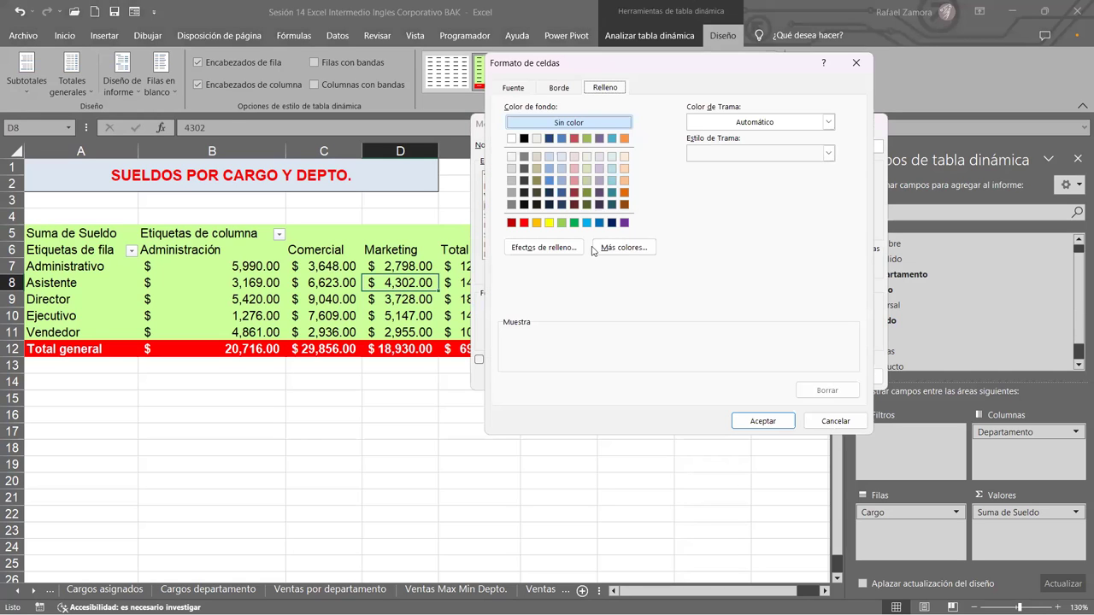
pyautogui.click(587, 222)
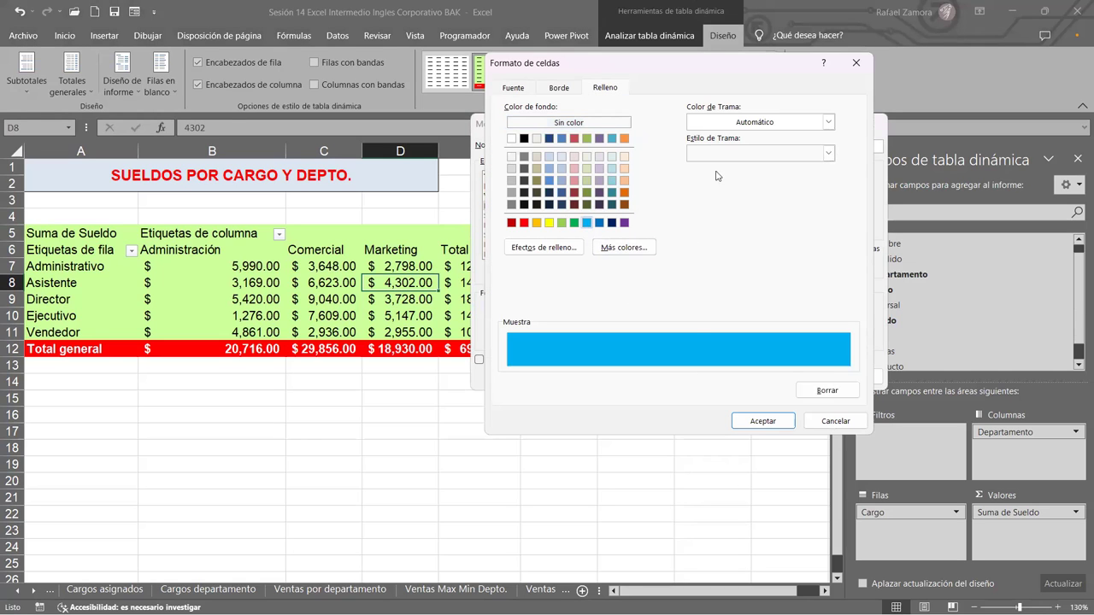
pyautogui.click(639, 250)
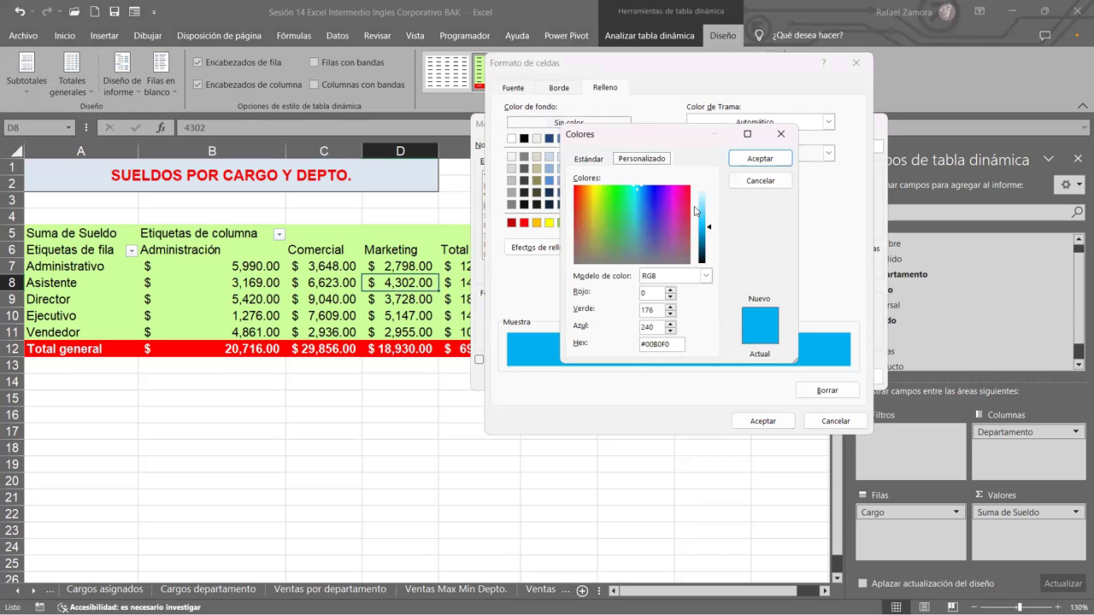
pyautogui.click(702, 211)
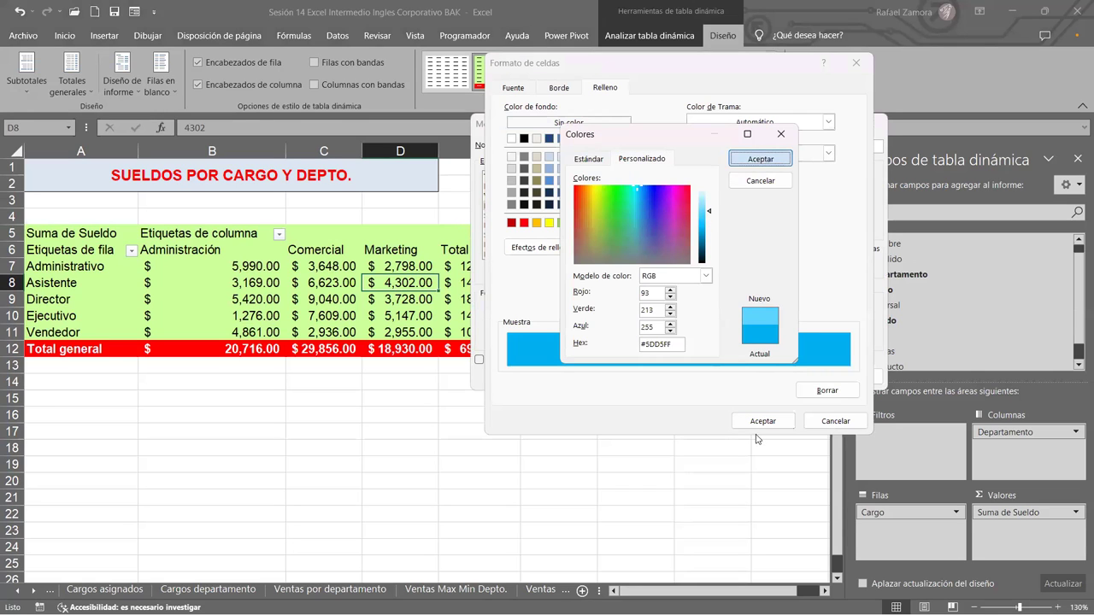
pyautogui.click(760, 159)
pyautogui.press('Return')
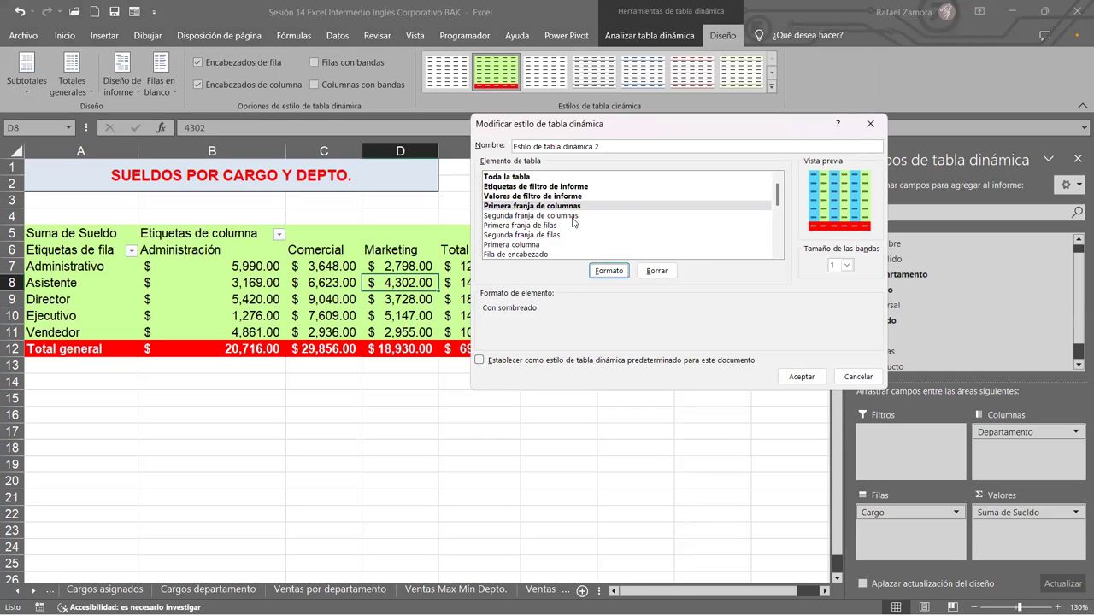
pyautogui.click(801, 377)
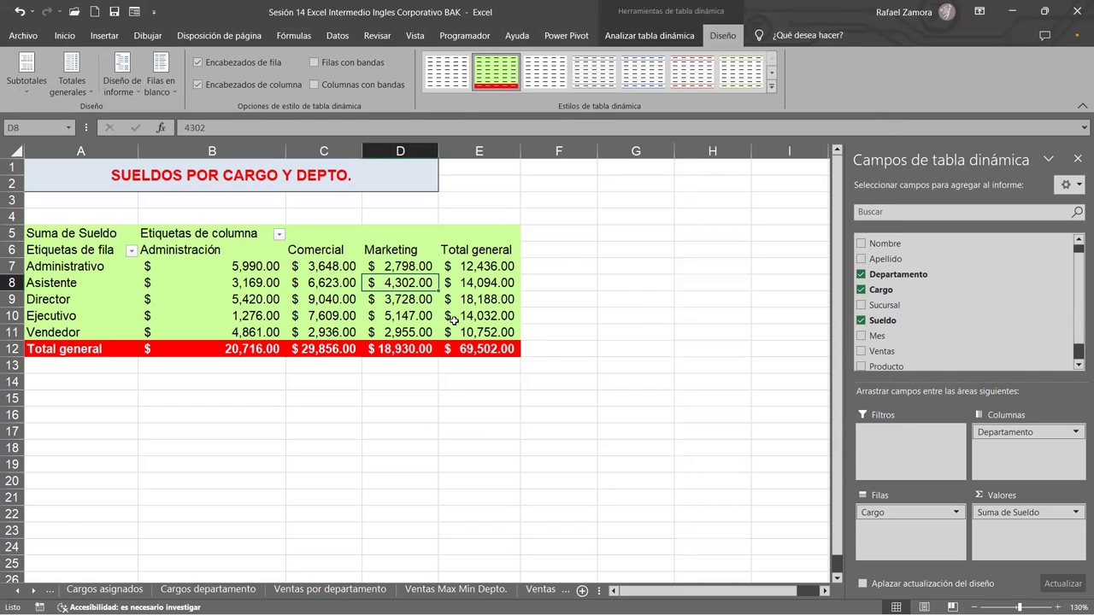
pyautogui.moveTo(454, 323)
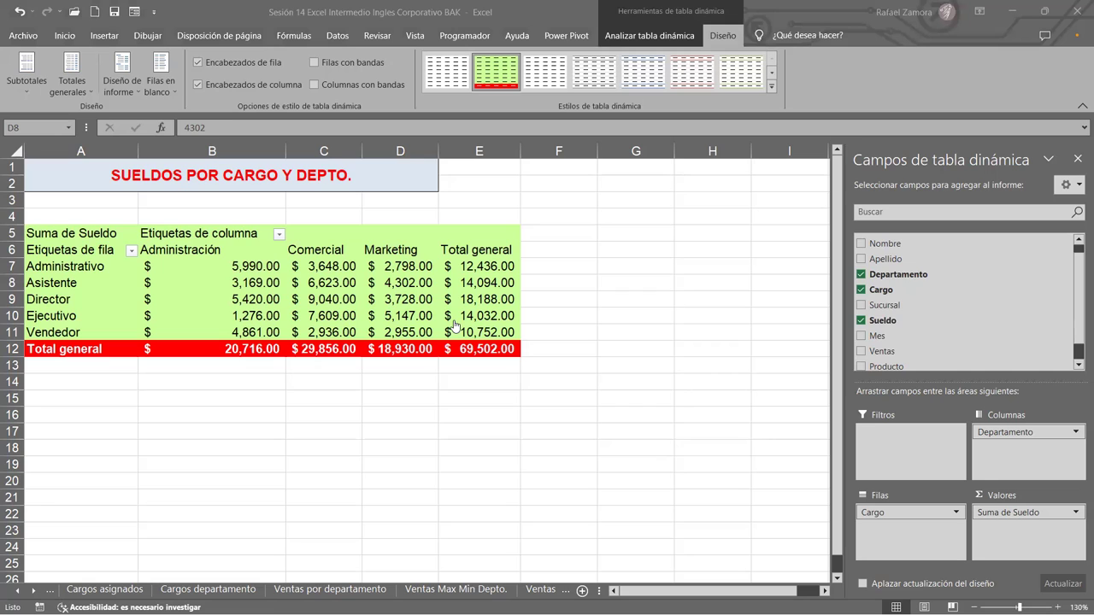
# Rename the Hoja9 sheet tab to 'Sueldos Cargo y Depto.'.
pyautogui.click(534, 414)
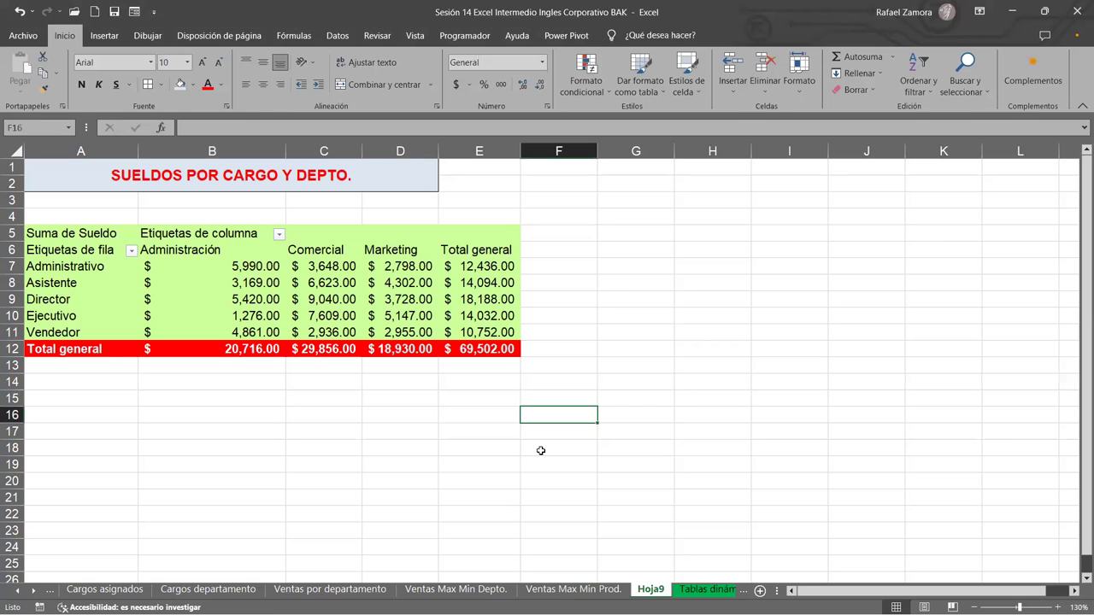
pyautogui.doubleClick(651, 590)
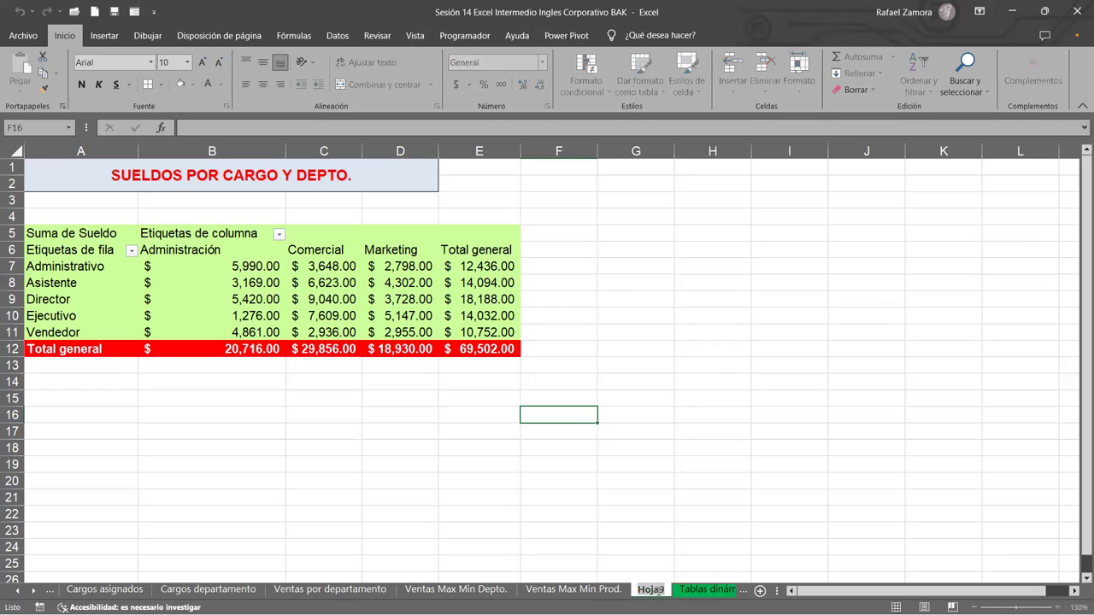
pyautogui.write('Suel')
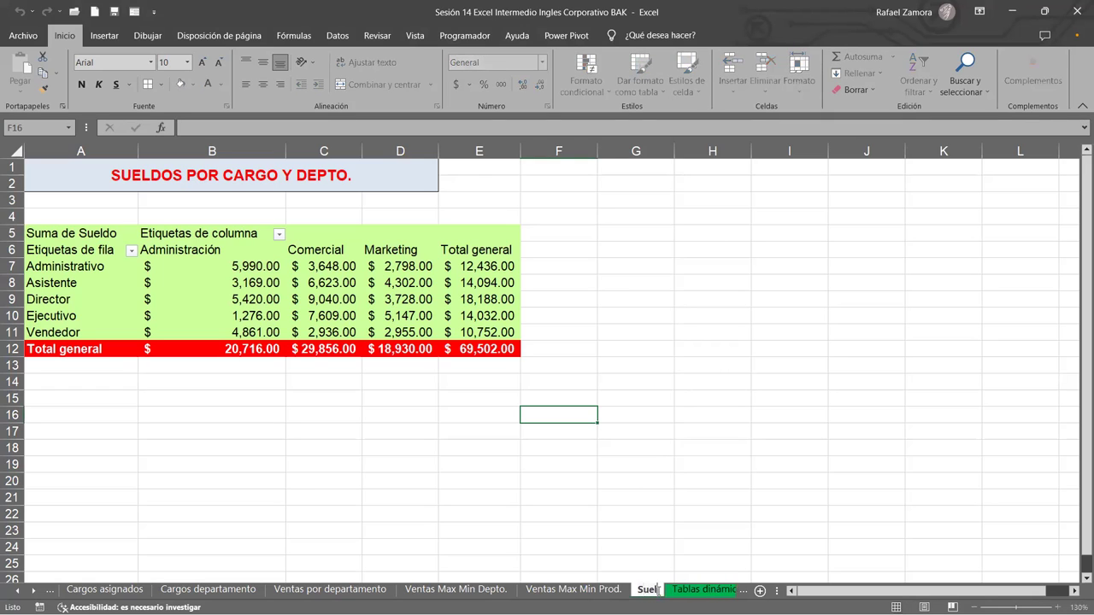
pyautogui.write('dos por')
pyautogui.press('BackSpace')
pyautogui.press('BackSpace')
pyautogui.press('BackSpace')
pyautogui.press('BackSpace')
pyautogui.write('Cargo')
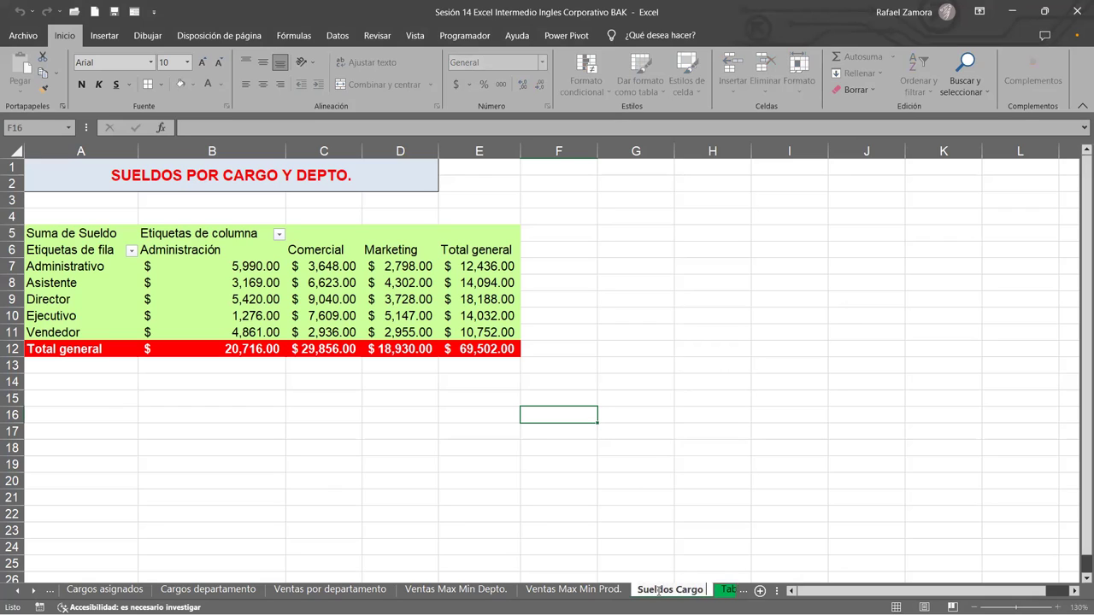
pyautogui.write(' y Depto.')
pyautogui.press('Return')
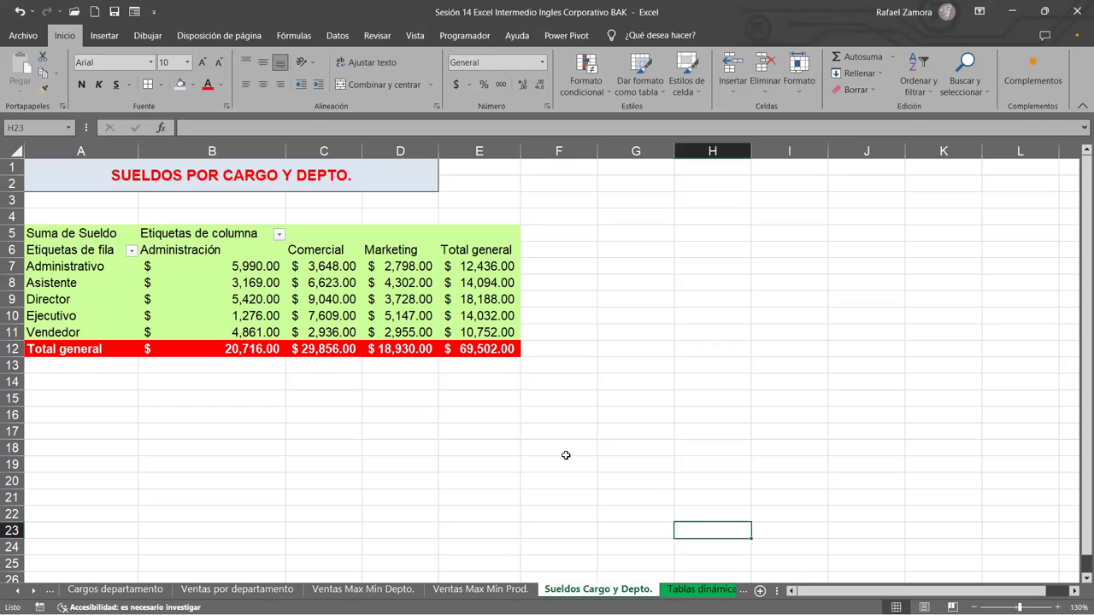
pyautogui.click(422, 282)
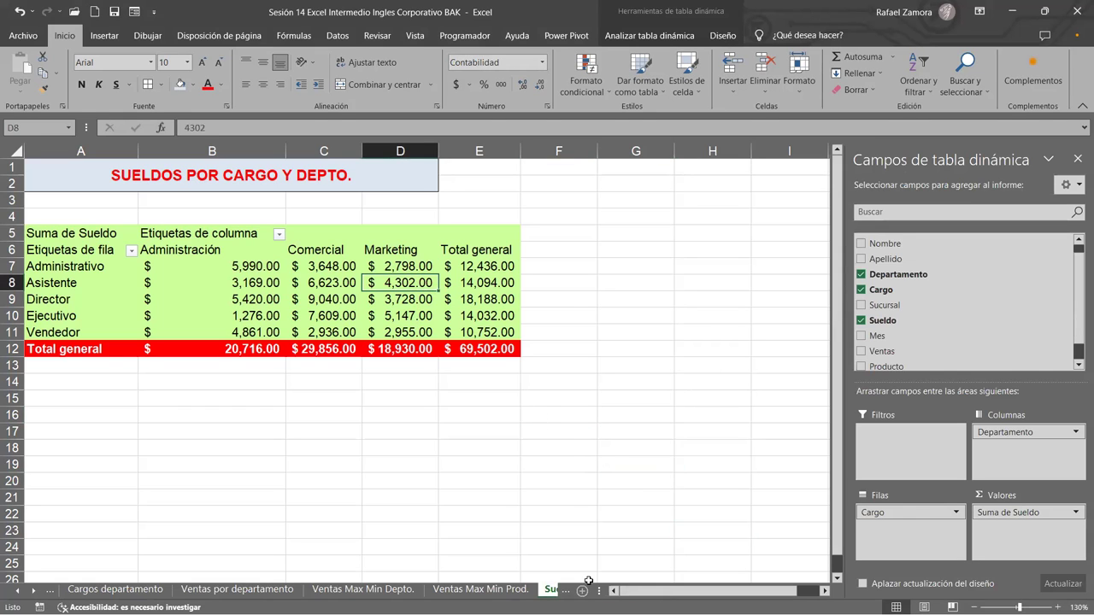
pyautogui.click(32, 589)
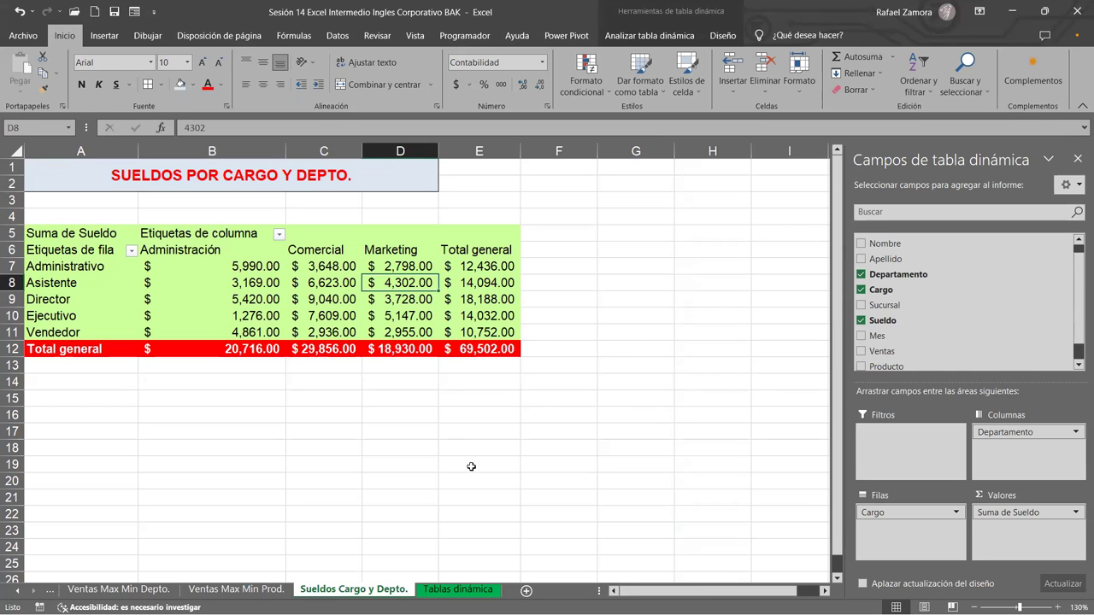
# Create a pivot table on new sheet Hoja10 from the Tablas dinámica data, adding a blank row 3.
pyautogui.click(469, 588)
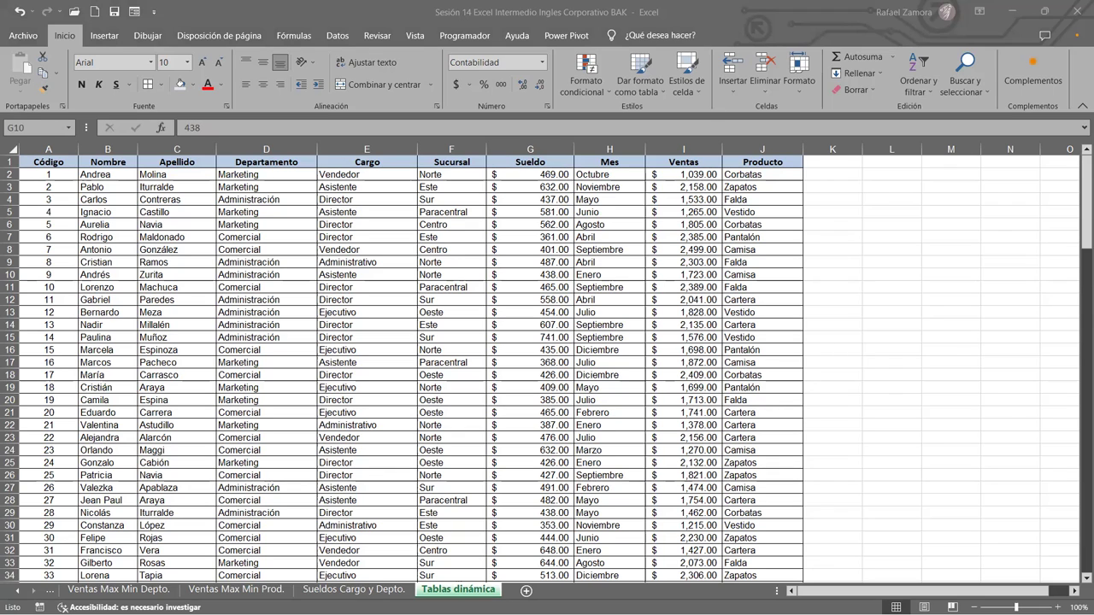
pyautogui.click(609, 324)
pyautogui.click(504, 340)
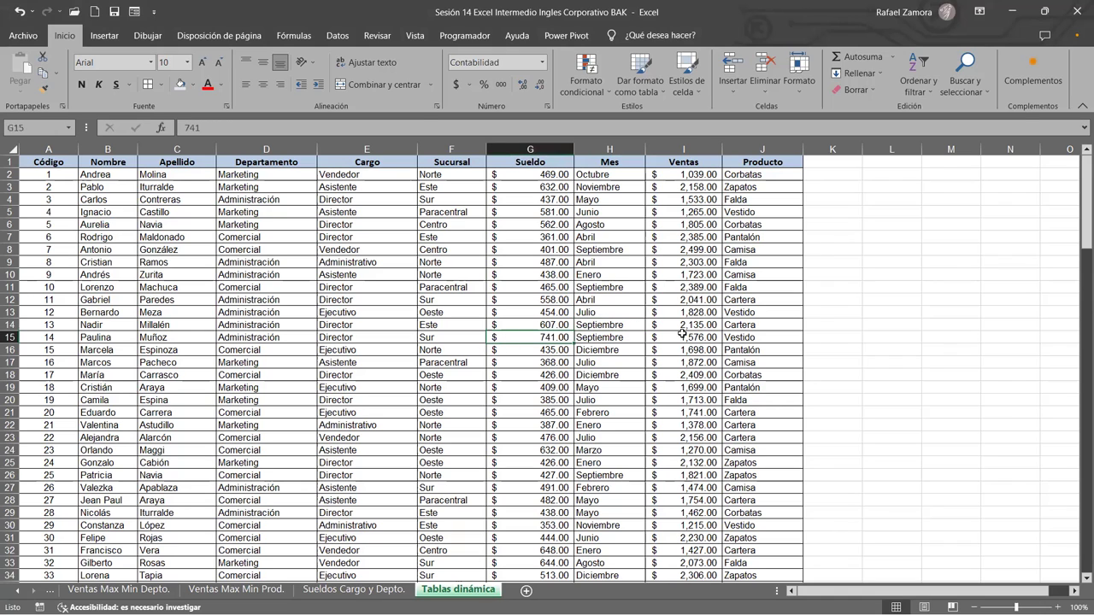
pyautogui.click(118, 35)
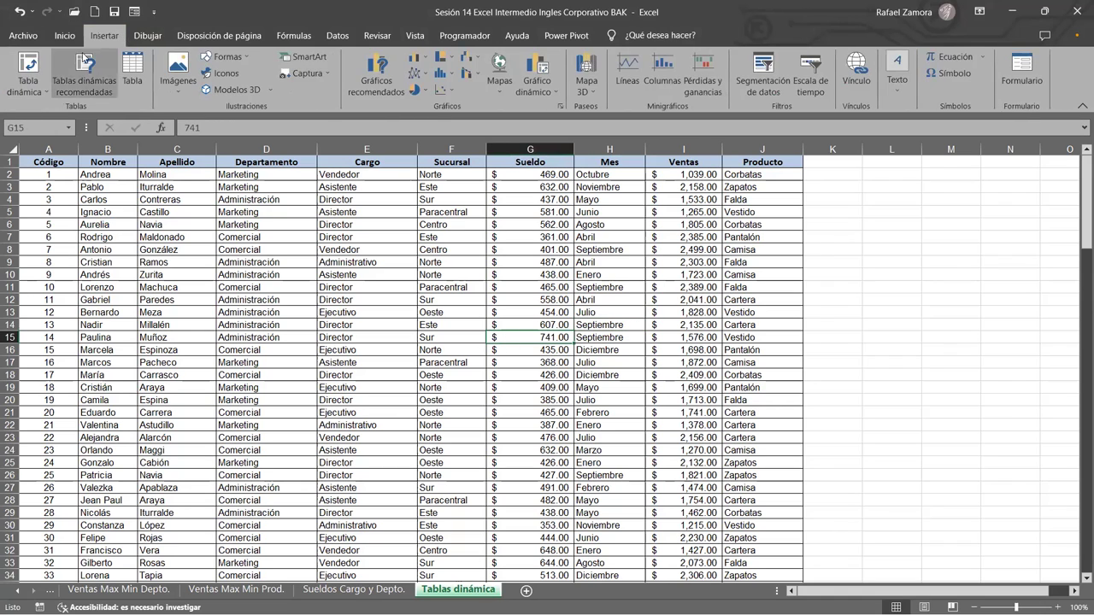
pyautogui.click(29, 70)
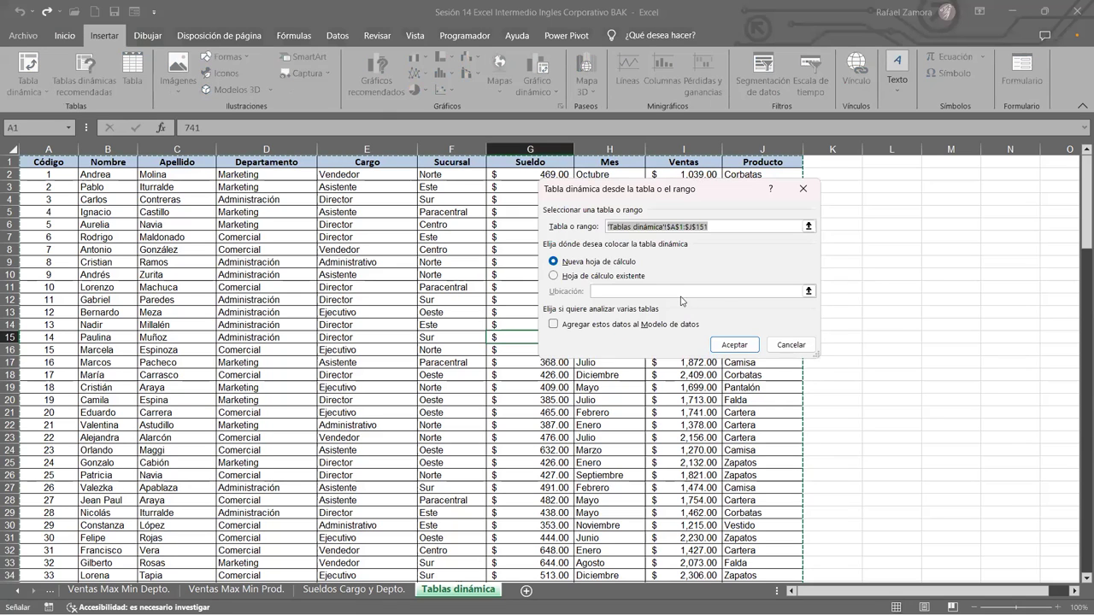
pyautogui.click(734, 345)
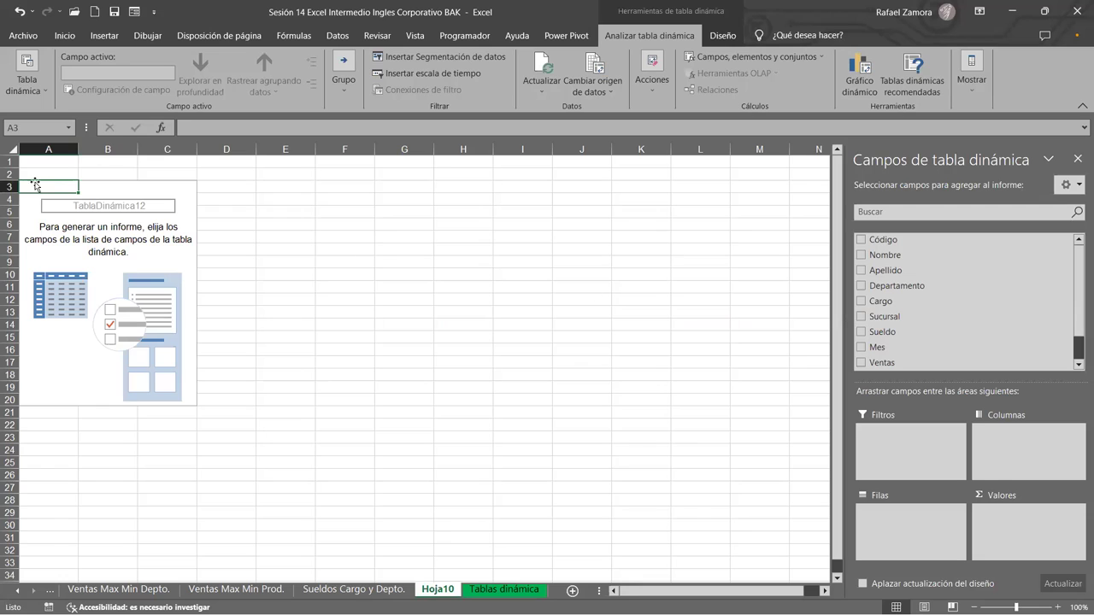
pyautogui.click(8, 185)
pyautogui.hotkey('ctrl', '+')
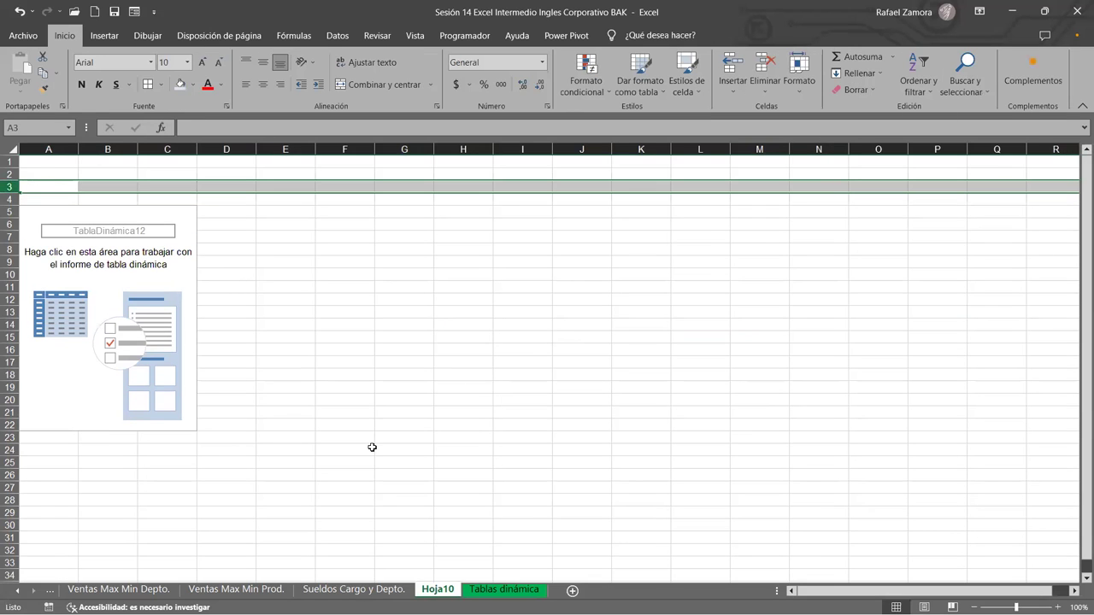
# Copy the A1 title banner to Hoja10 and retitle it 'DIFERENCIA VENTAS MES ANTERIOR'.
pyautogui.click(354, 589)
pyautogui.click(94, 176)
pyautogui.hotkey('ctrl', 'c')
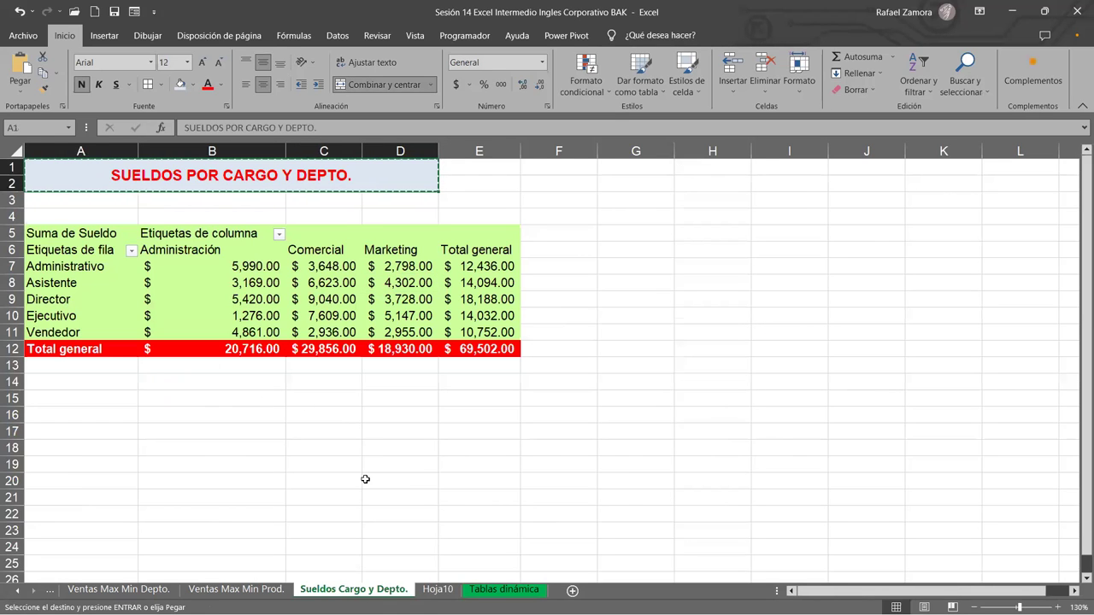
pyautogui.click(438, 590)
pyautogui.hotkey('ctrl', 'v')
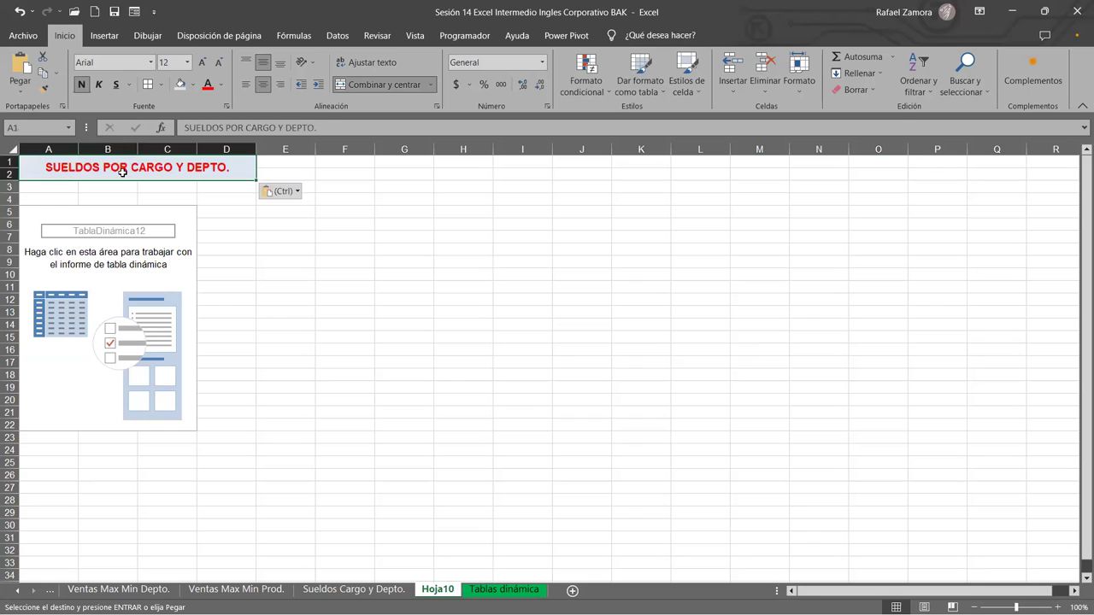
pyautogui.doubleClick(124, 171)
pyautogui.tripleClick(124, 171)
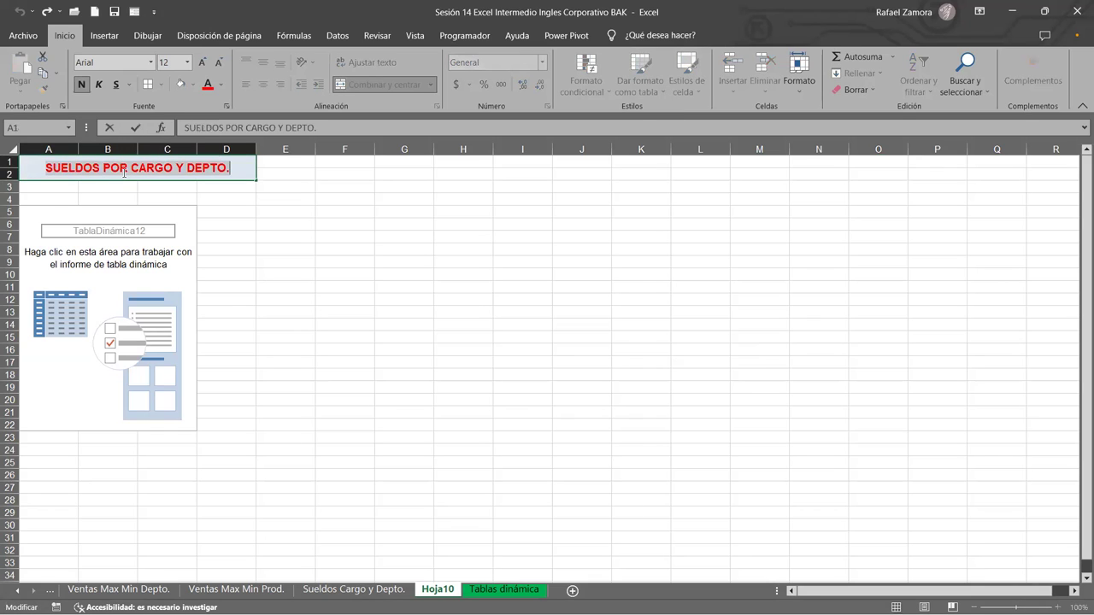
pyautogui.write('DIFERENCIA ')
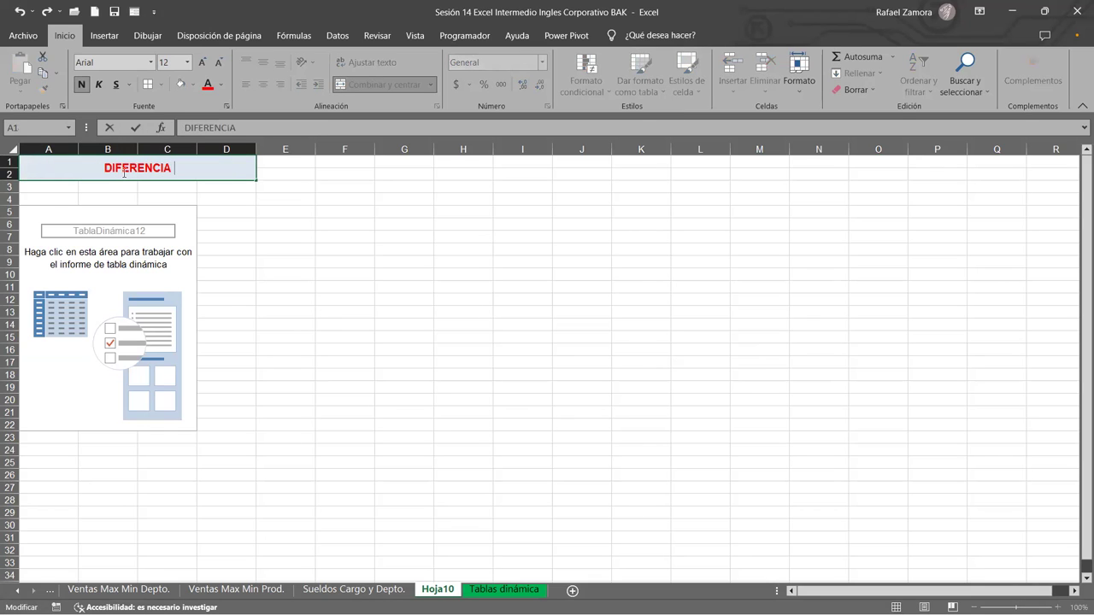
pyautogui.write('VENTAS MES ANTERIOR')
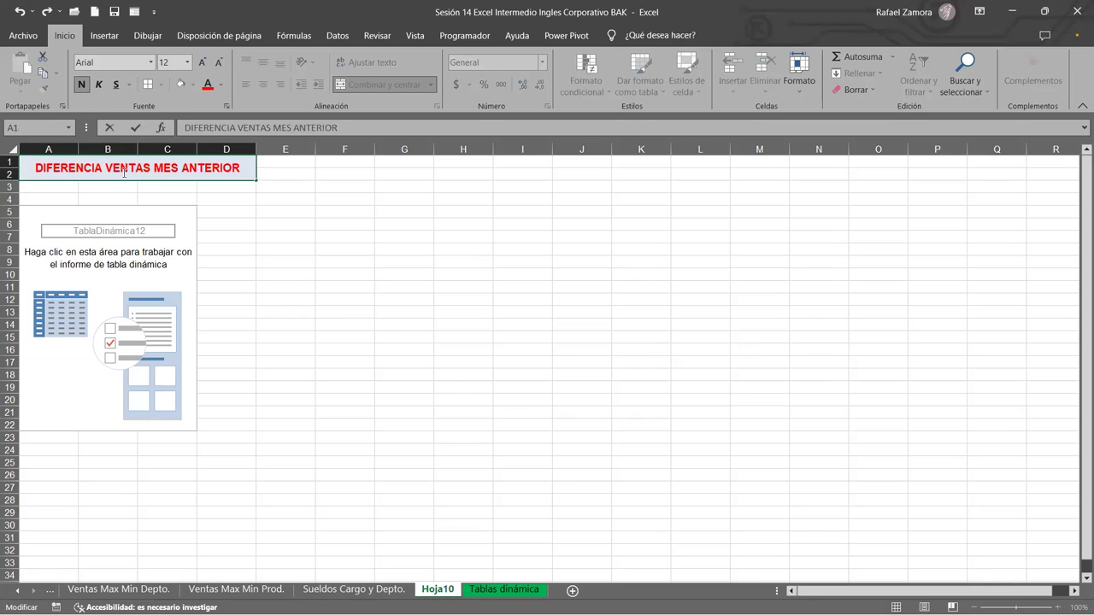
pyautogui.click(253, 272)
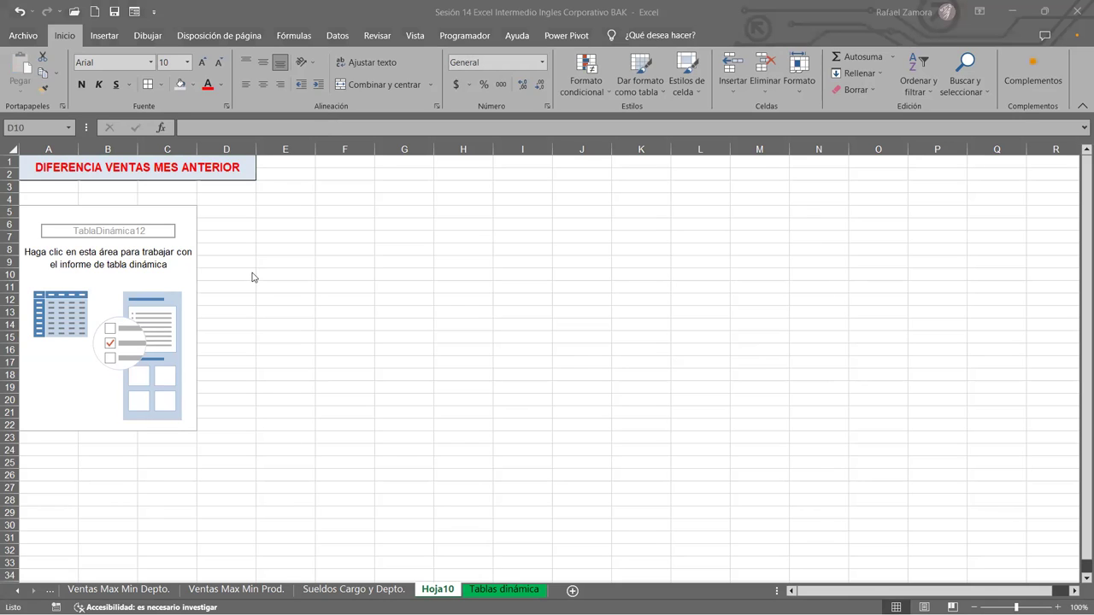
pyautogui.click(183, 285)
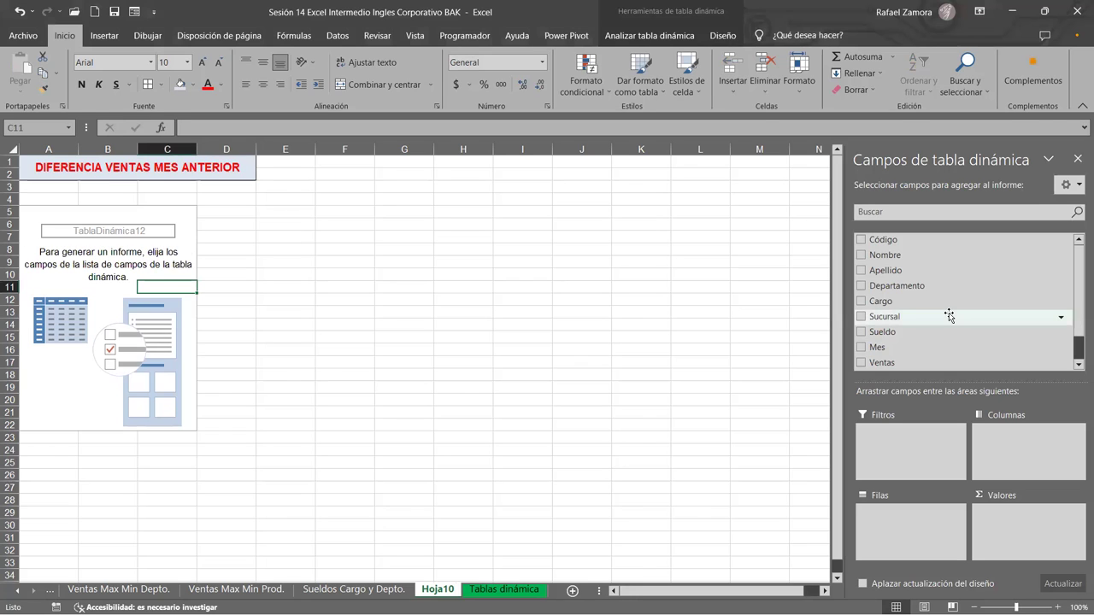
# Place Sucursal in Filas, Mes in Columnas and Ventas in Valores, then narrow column B.
pyautogui.moveTo(949, 316); pyautogui.dragTo(916, 534)
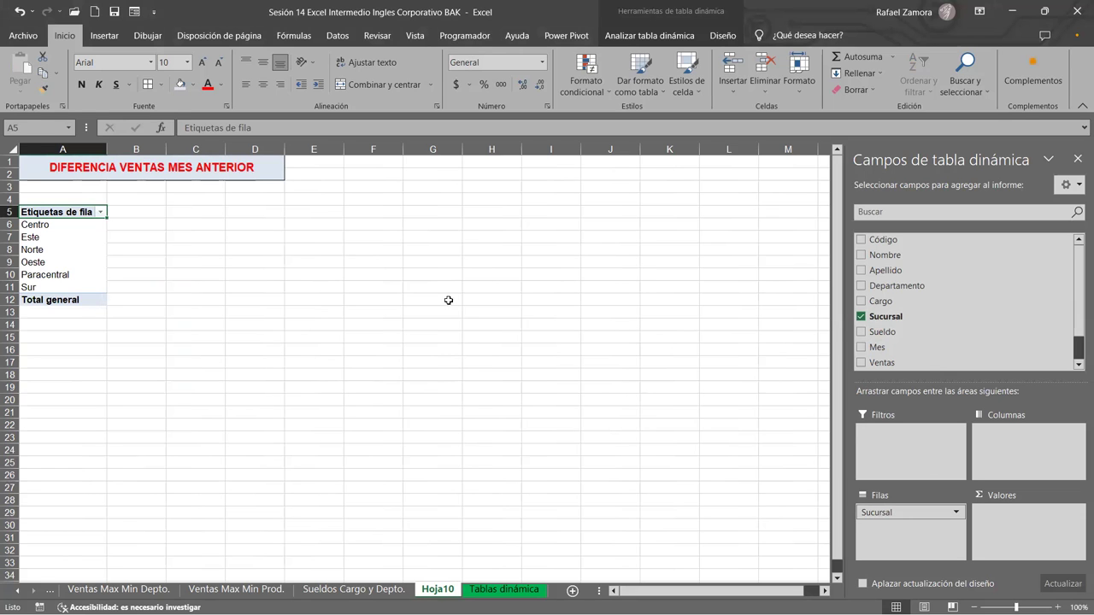
pyautogui.keyDown('ctrl'); pyautogui.scroll(2, 453, 313); pyautogui.keyUp('ctrl')
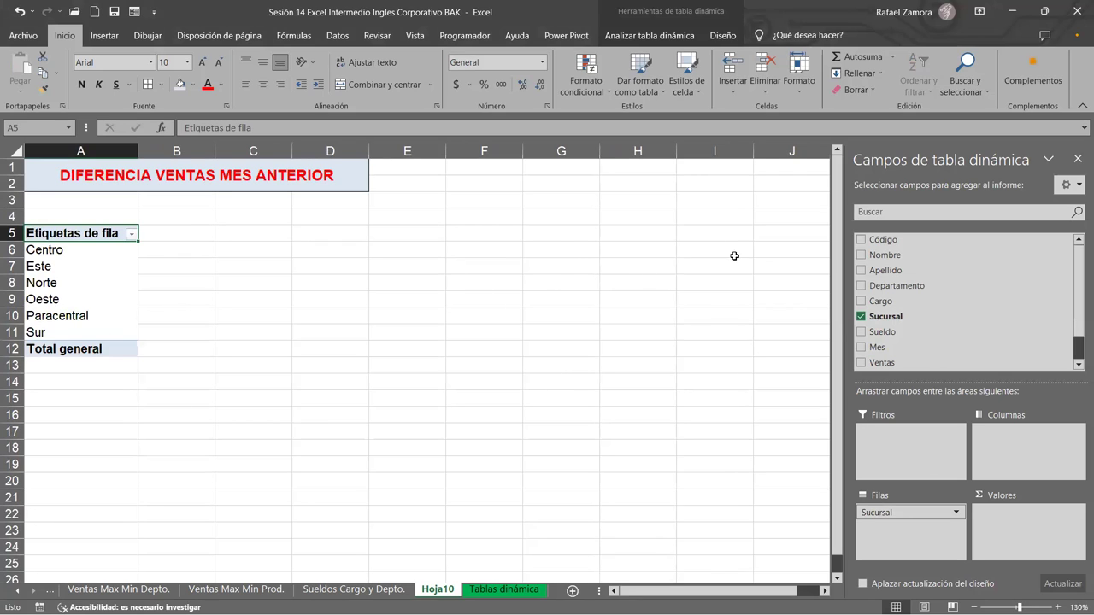
pyautogui.moveTo(883, 347)
pyautogui.mouseDown()
pyautogui.moveTo(1025, 462)
pyautogui.moveTo(1018, 456)
pyautogui.mouseUp()
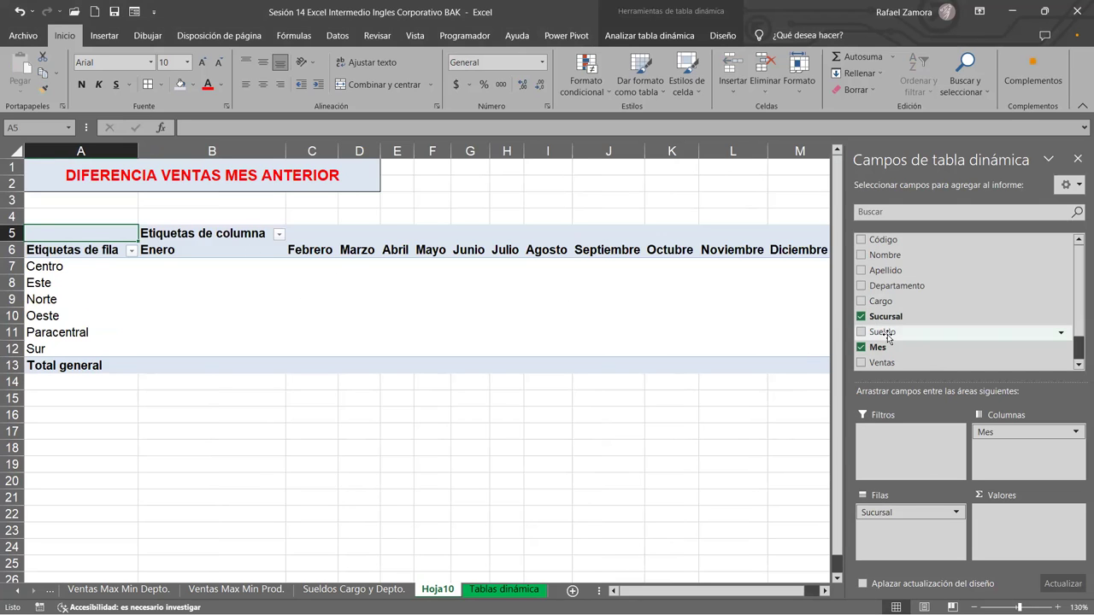
pyautogui.moveTo(882, 362); pyautogui.dragTo(1004, 539)
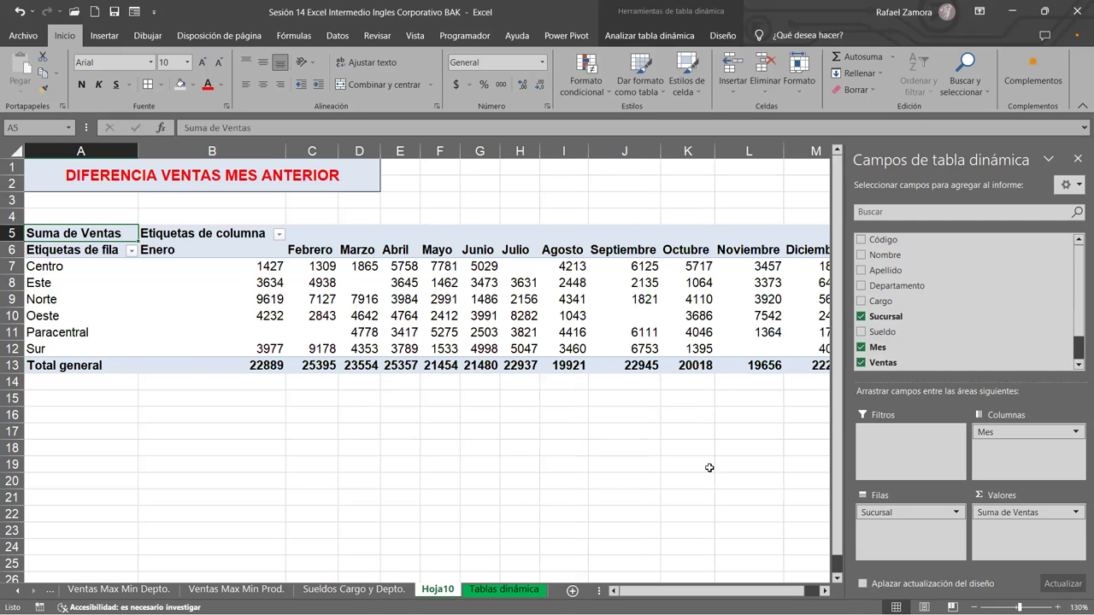
pyautogui.scroll(-2, 518, 486)
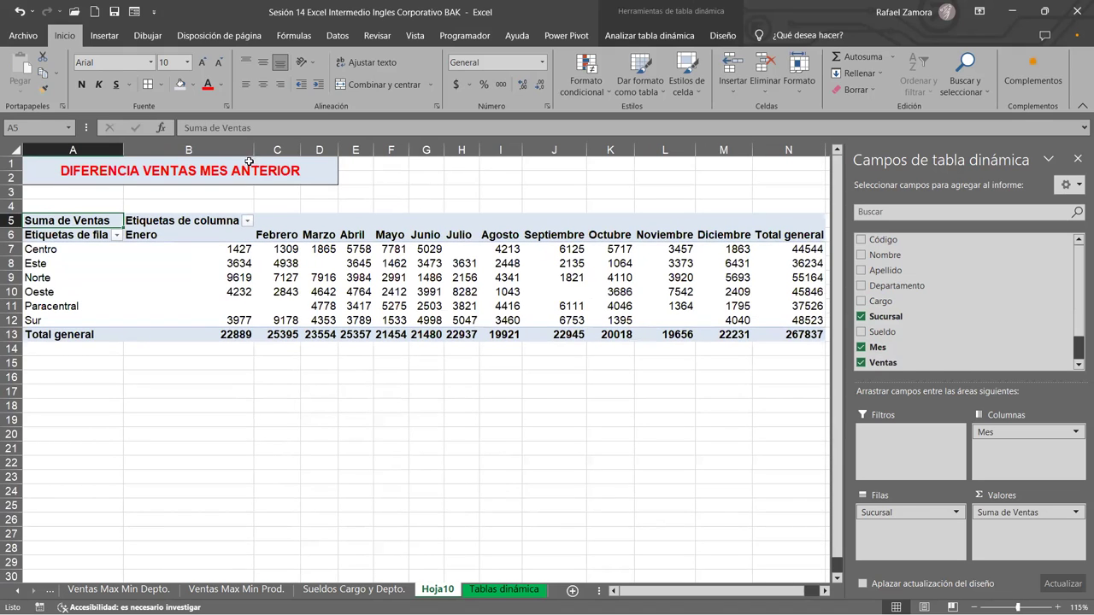
pyautogui.moveTo(254, 152); pyautogui.dragTo(231, 151)
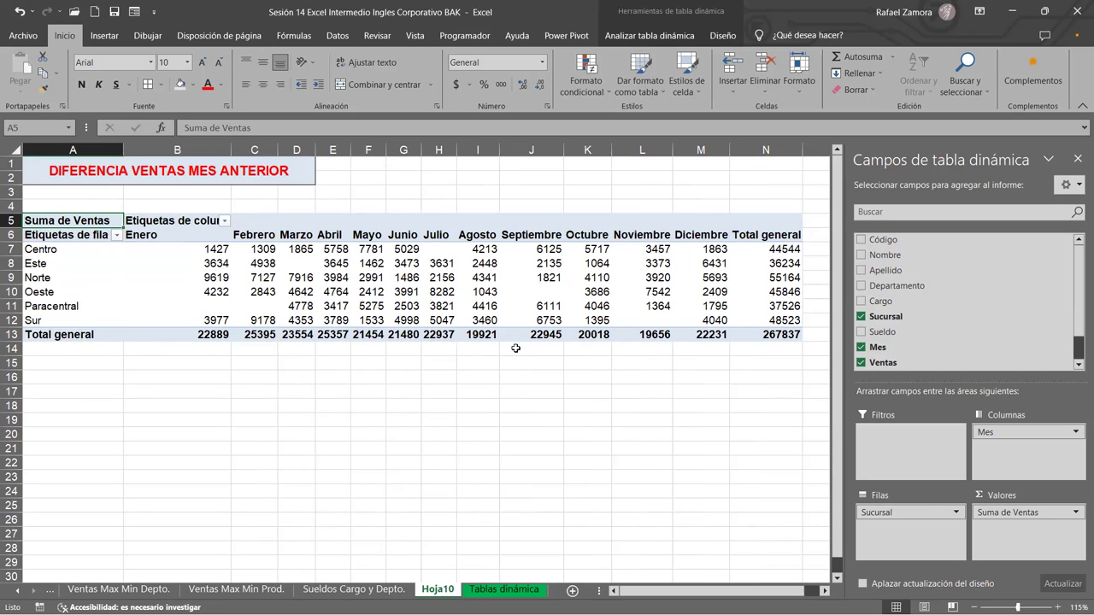
pyautogui.moveTo(532, 323)
# Apply the dark blue pivot style from the Oscuro section of the Diseño styles gallery.
pyautogui.moveTo(615, 320)
pyautogui.click(436, 249)
pyautogui.click(722, 35)
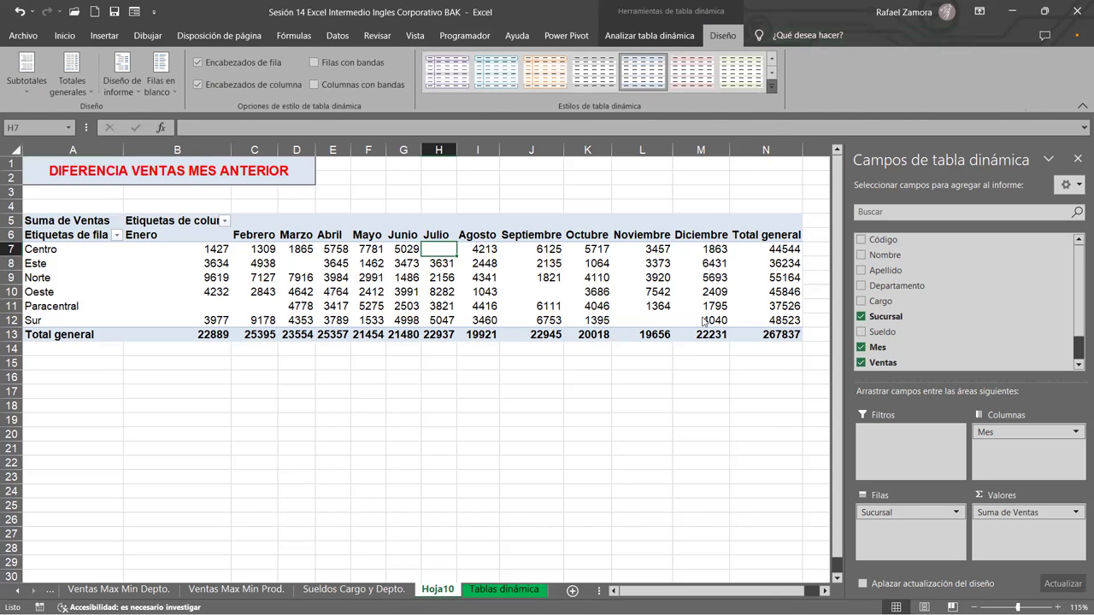
pyautogui.click(772, 88)
pyautogui.scroll(-3, 705, 418)
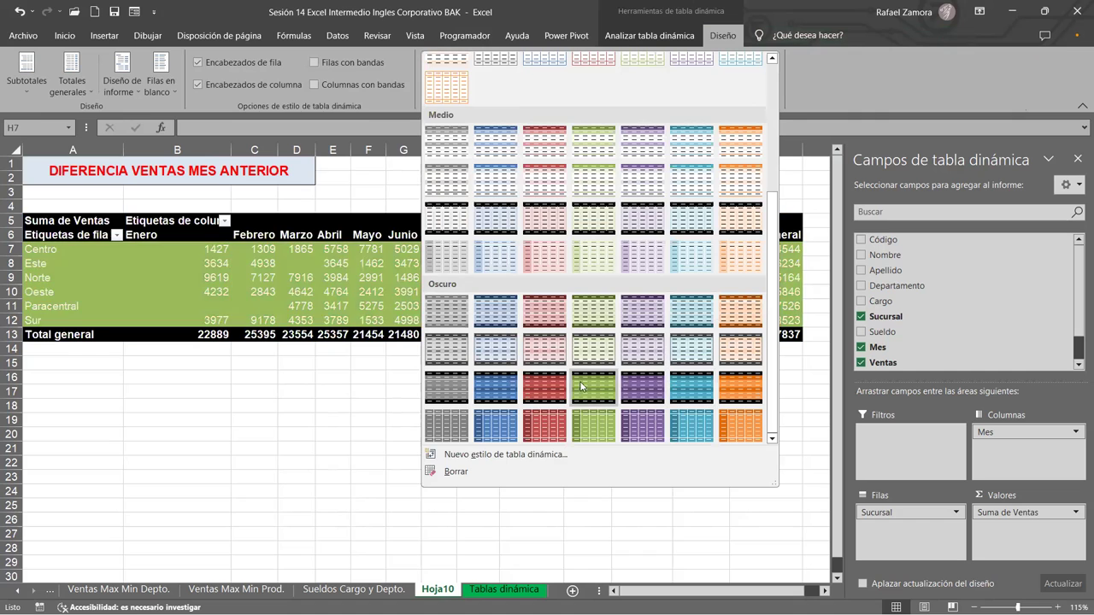
pyautogui.click(493, 390)
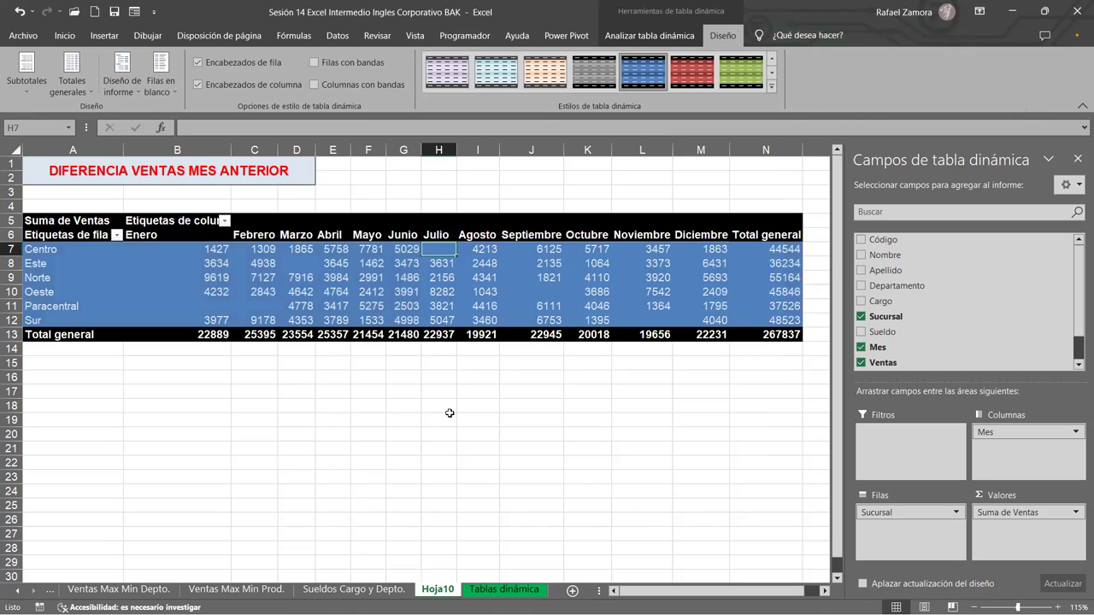
pyautogui.click(449, 413)
pyautogui.click(368, 306)
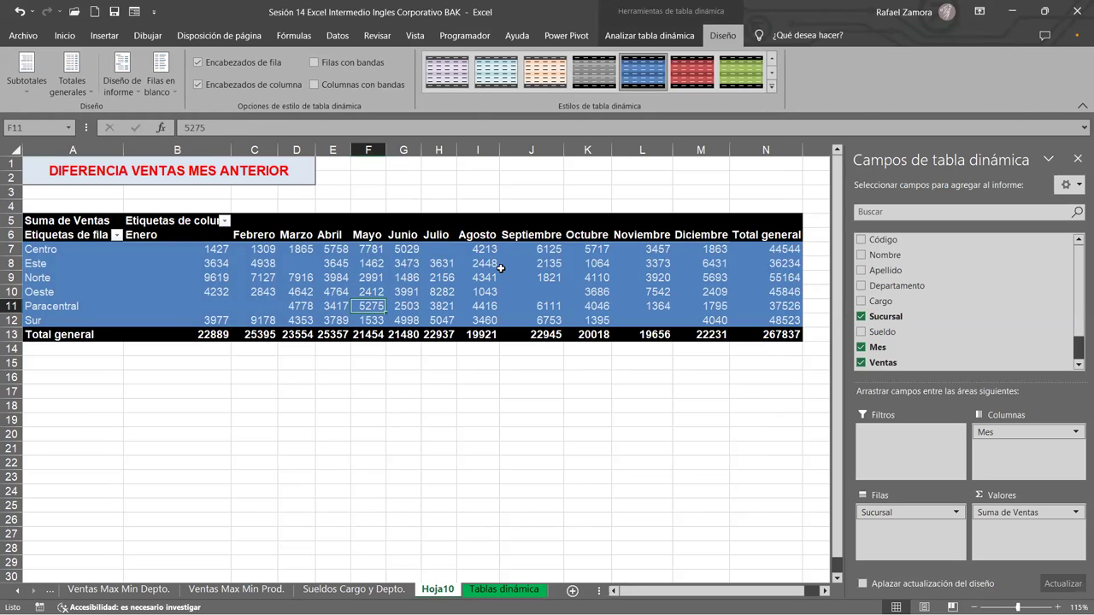
# Add Ventas to Valores again, creating Suma de Ventas2 beside each month's sales.
pyautogui.moveTo(451, 278)
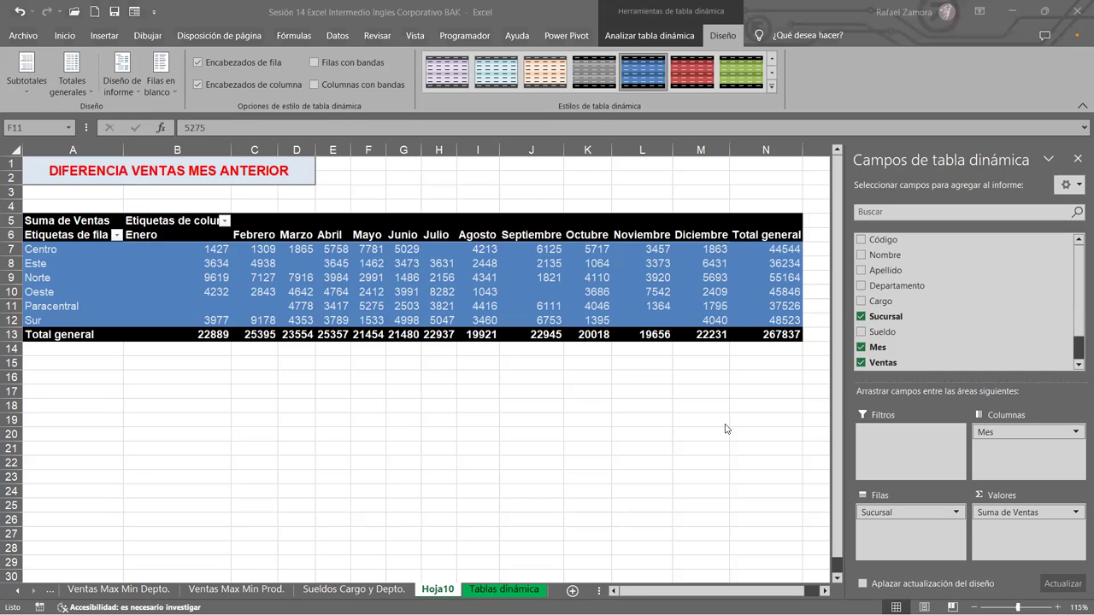
pyautogui.moveTo(891, 368); pyautogui.dragTo(1009, 529)
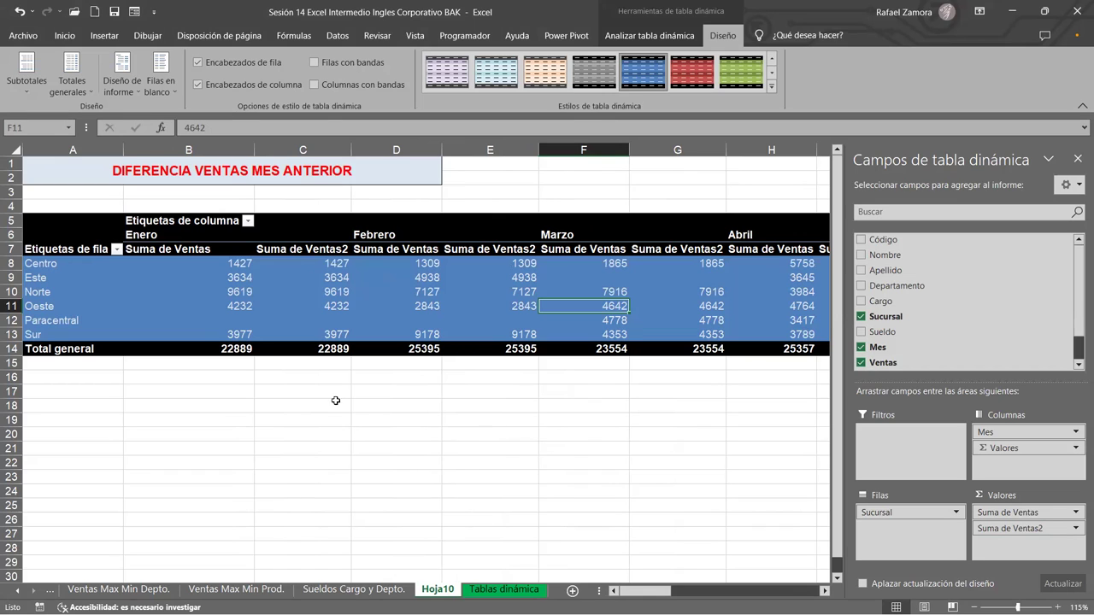
pyautogui.click(211, 244)
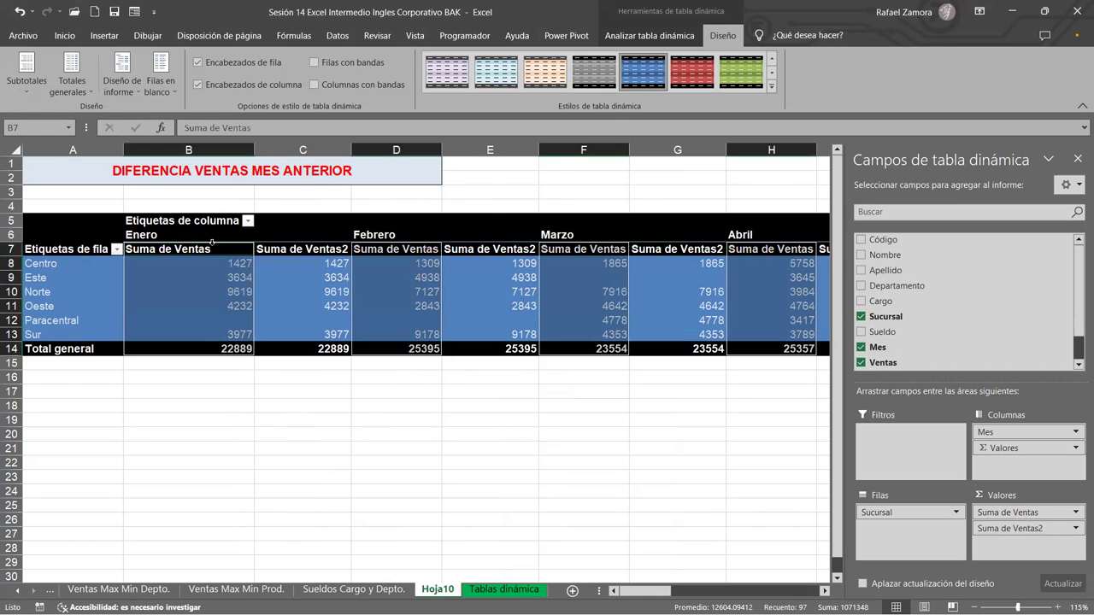
pyautogui.rightClick(210, 253)
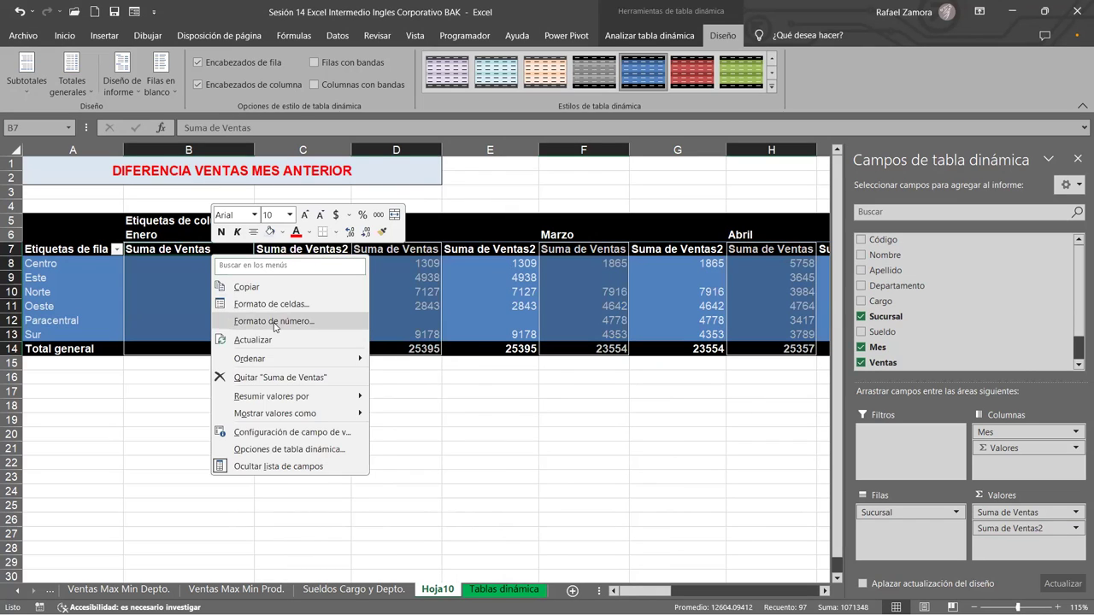
pyautogui.click(275, 321)
pyautogui.click(116, 230)
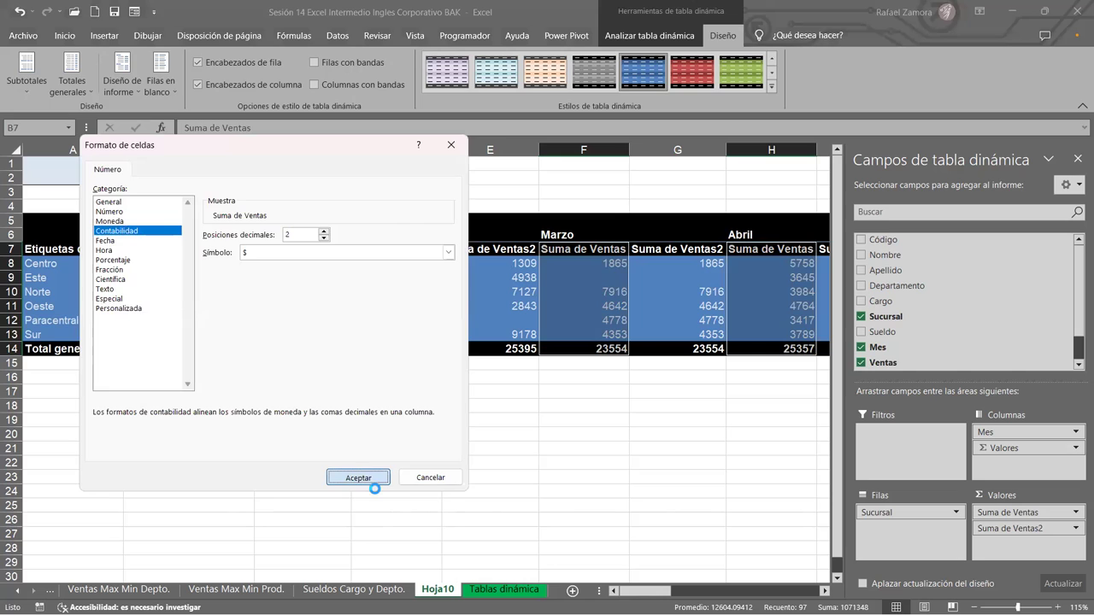
pyautogui.click(355, 477)
pyautogui.click(408, 461)
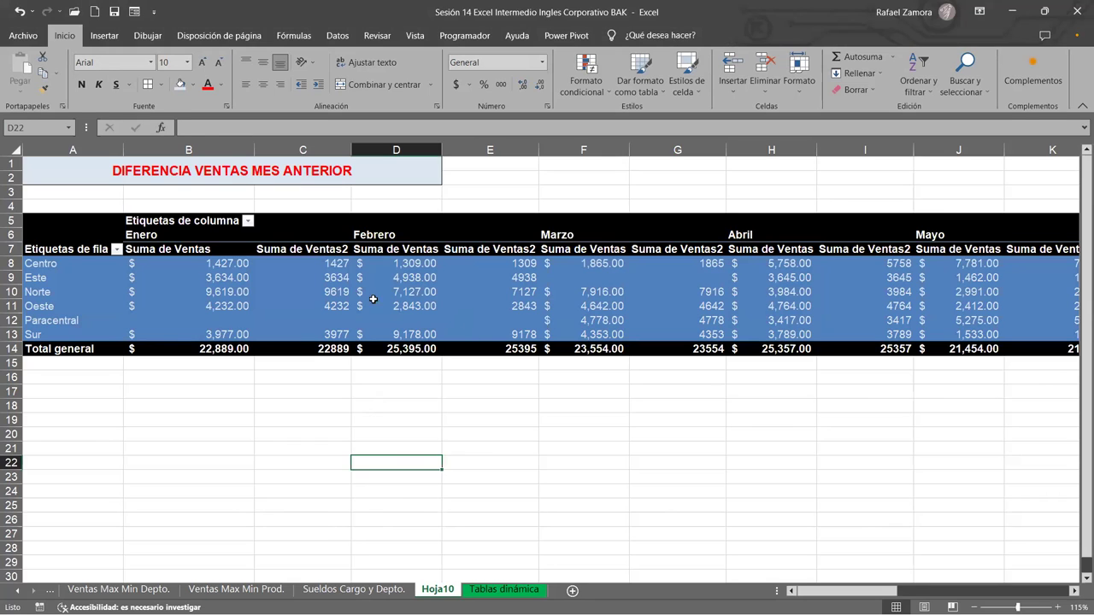
pyautogui.click(373, 305)
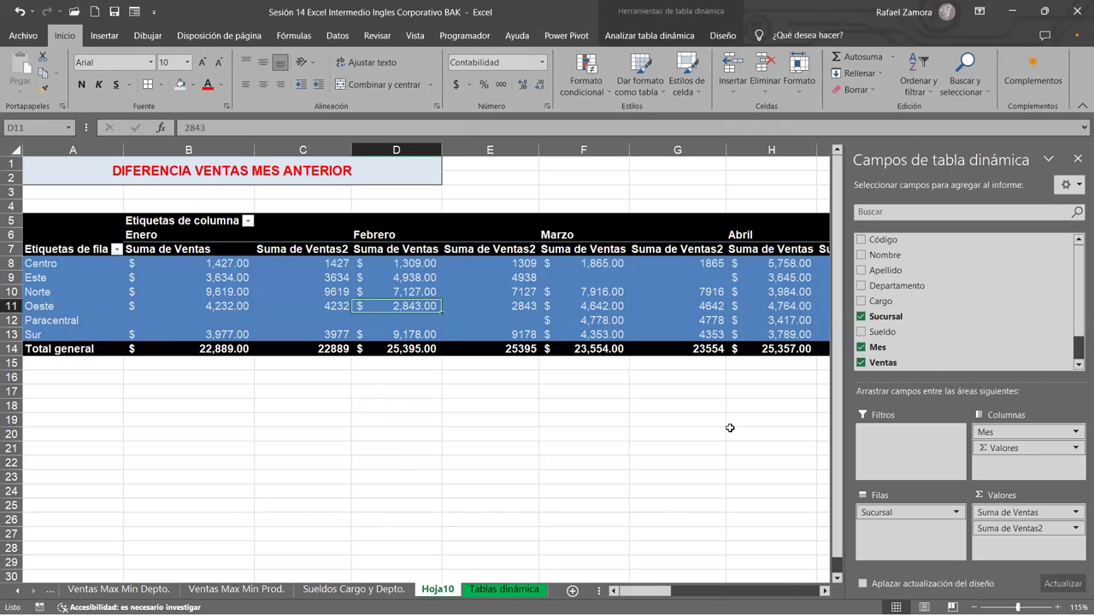
pyautogui.hotkey('ctrl', 'z')
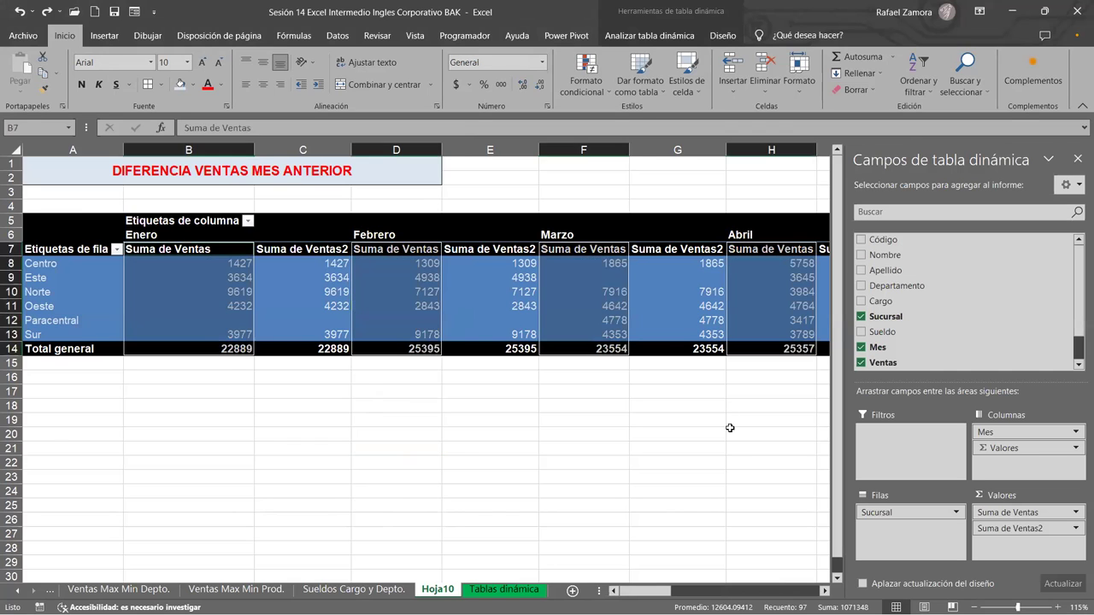
pyautogui.hotkey('ctrl', 'z')
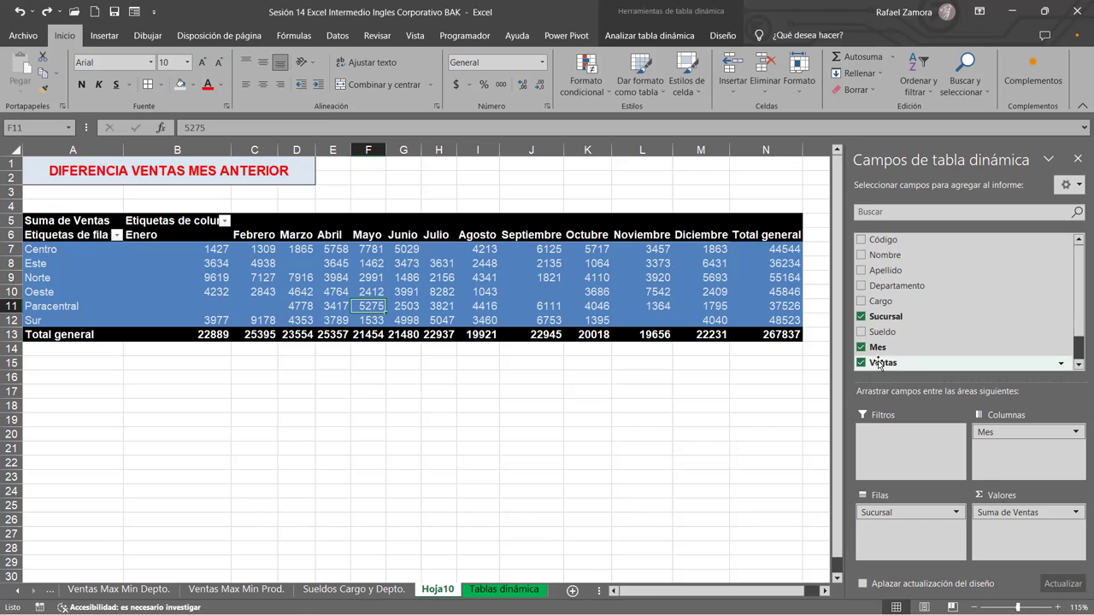
pyautogui.moveTo(878, 362); pyautogui.dragTo(1005, 532)
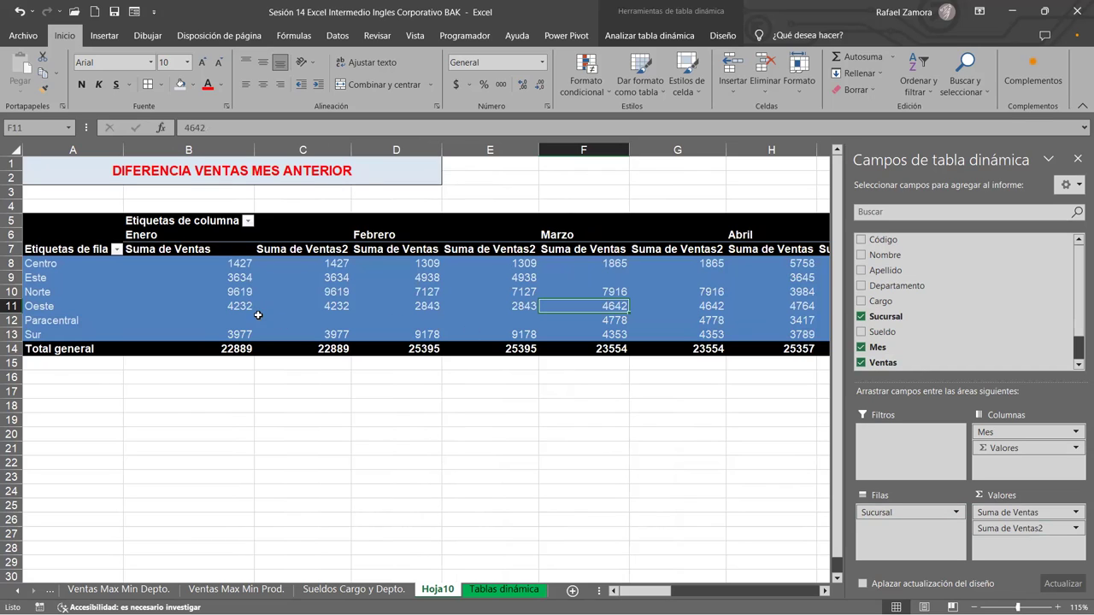
# Give the Suma de Ventas columns the Contabilidad accounting number format.
pyautogui.moveTo(319, 304)
pyautogui.click(206, 244)
pyautogui.rightClick(208, 246)
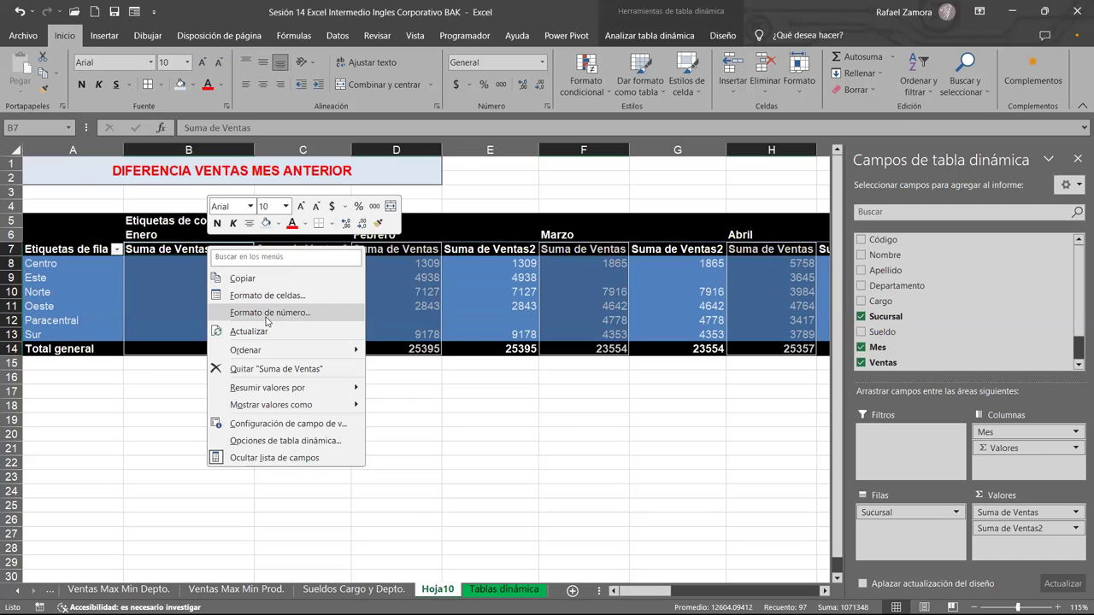
pyautogui.click(268, 315)
pyautogui.click(108, 225)
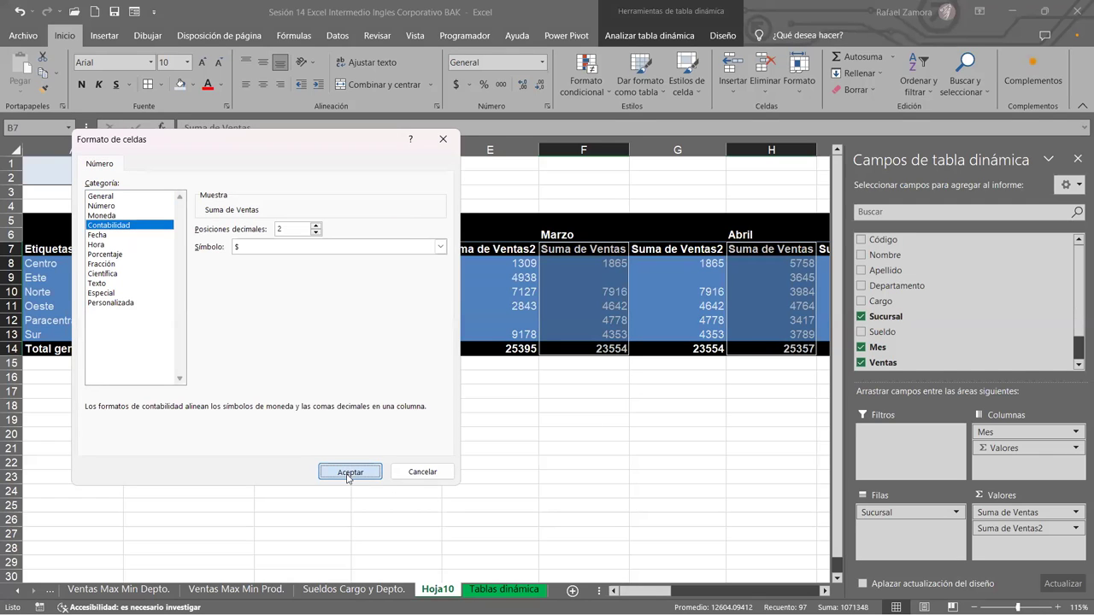
pyautogui.click(350, 473)
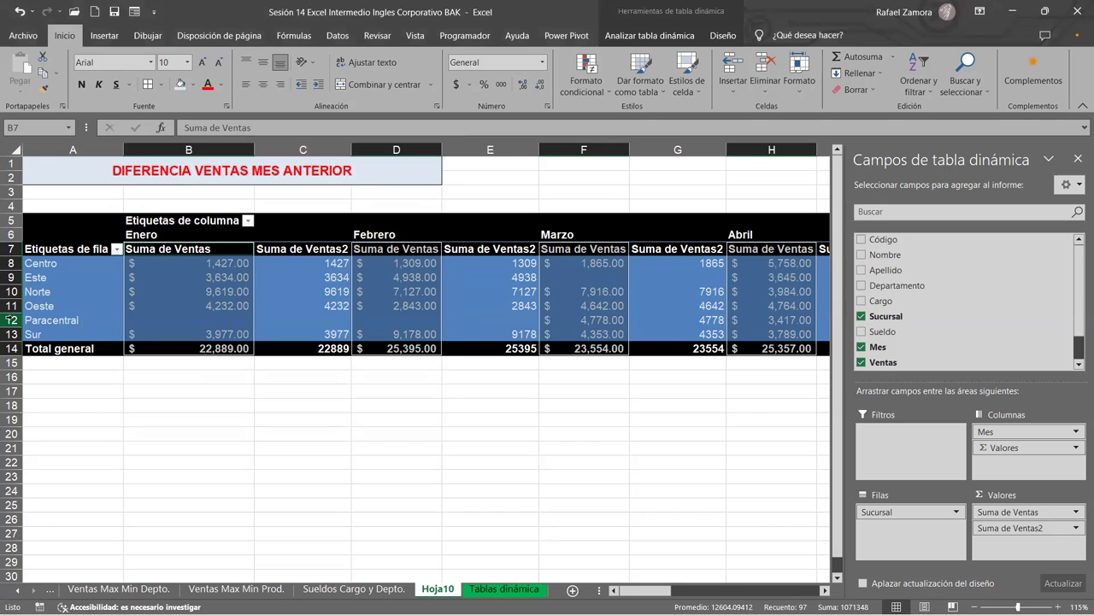
# Fill the Suma de Ventas columns dark red.
pyautogui.click(193, 85)
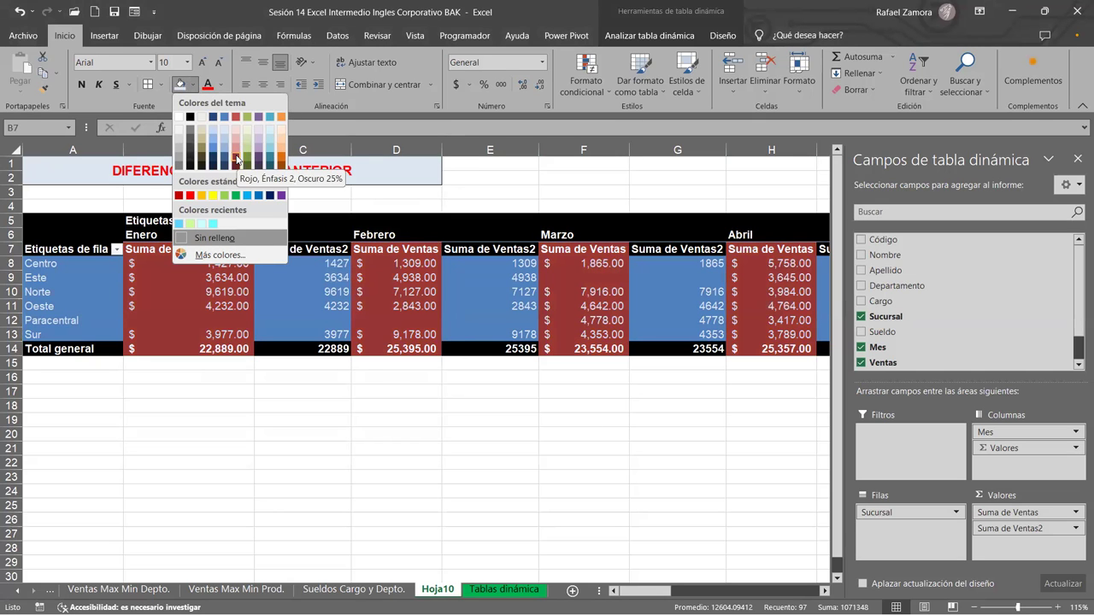
pyautogui.click(270, 502)
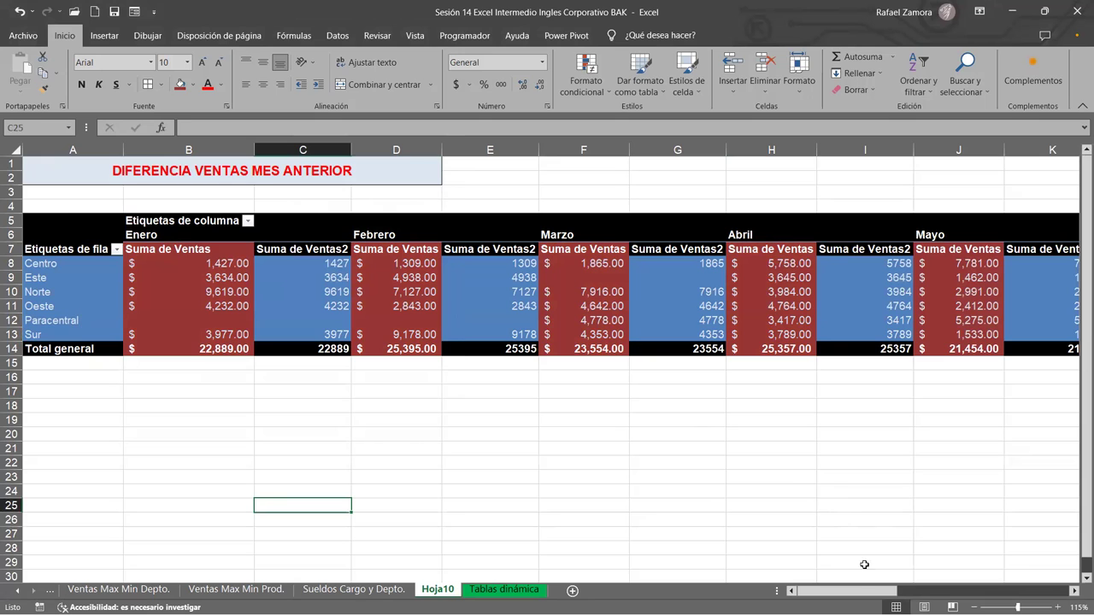
pyautogui.moveTo(865, 591)
pyautogui.mouseDown()
pyautogui.moveTo(972, 586)
pyautogui.moveTo(532, 577)
pyautogui.mouseUp()
pyautogui.click(458, 446)
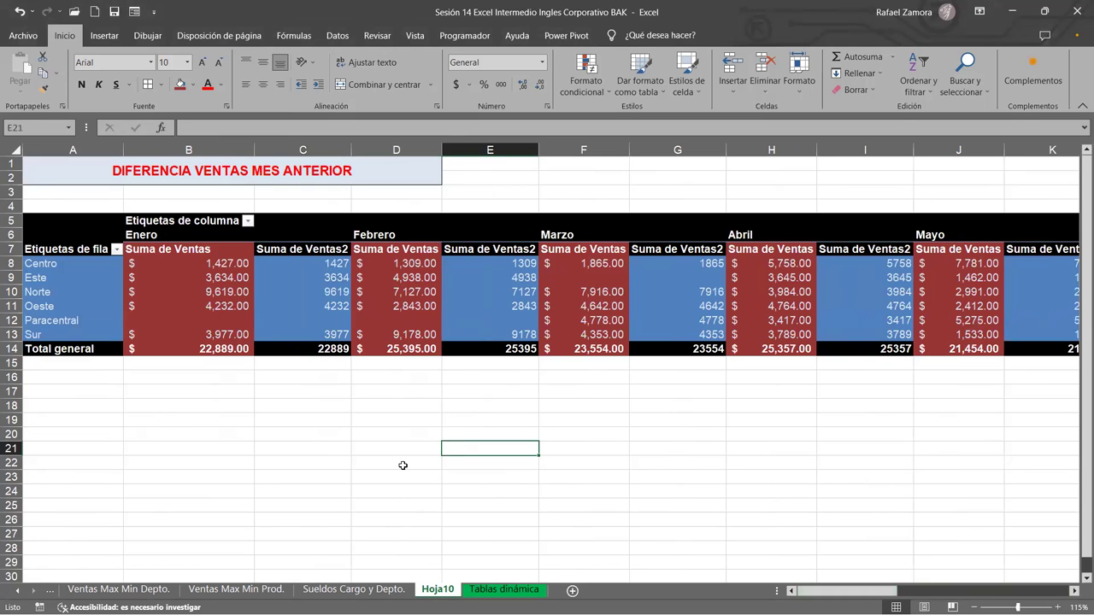
pyautogui.scroll(-1, 471, 454)
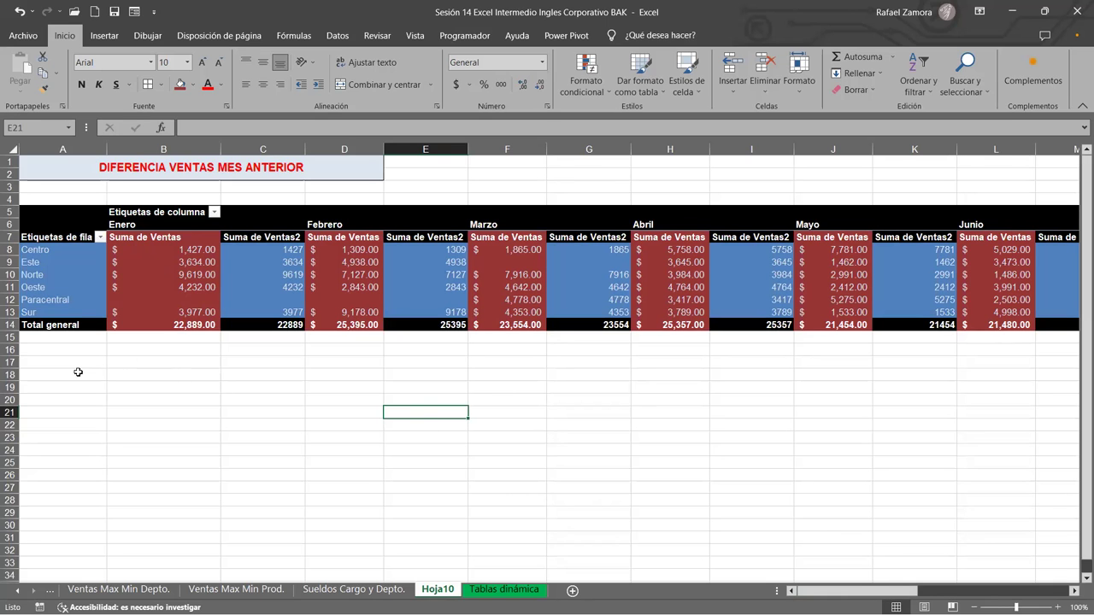
pyautogui.scroll(1, 108, 439)
pyautogui.scroll(1, 315, 441)
pyautogui.scroll(1, 315, 442)
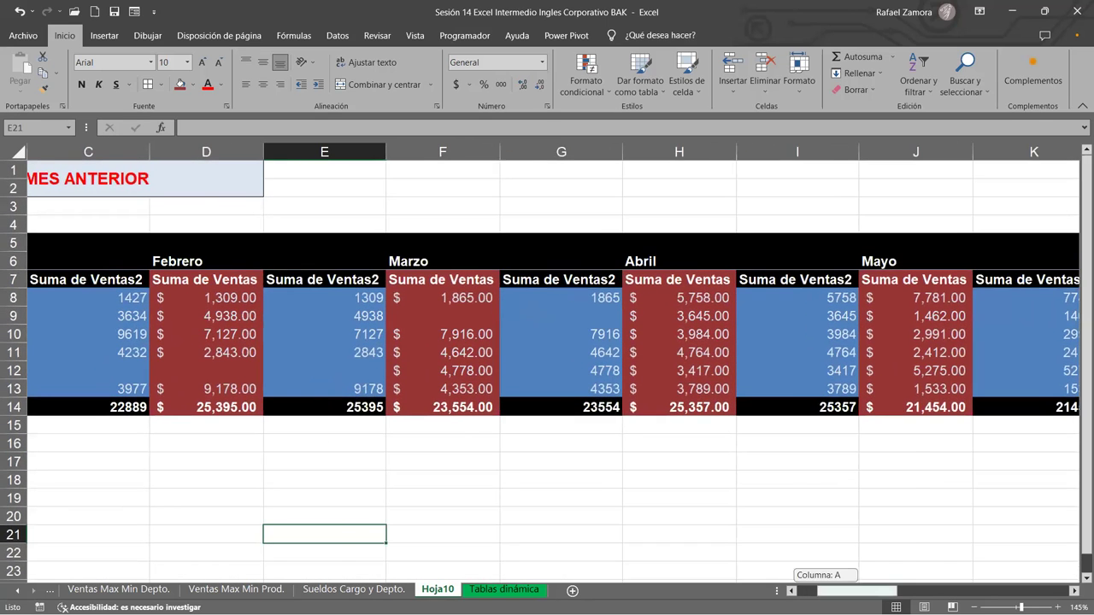
pyautogui.hscroll(-3, 562, 488)
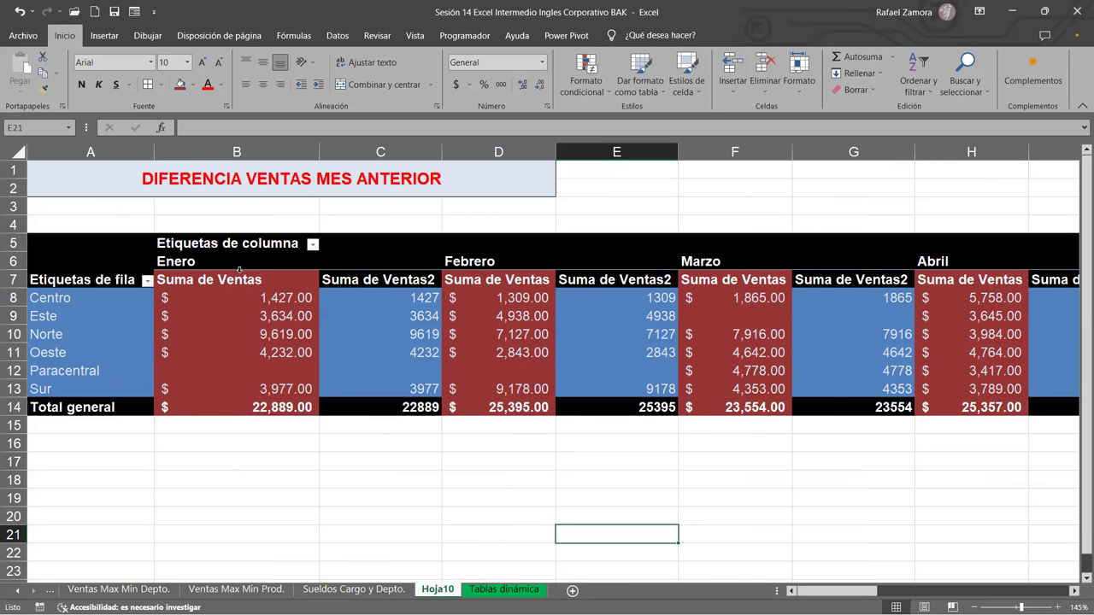
pyautogui.click(239, 270)
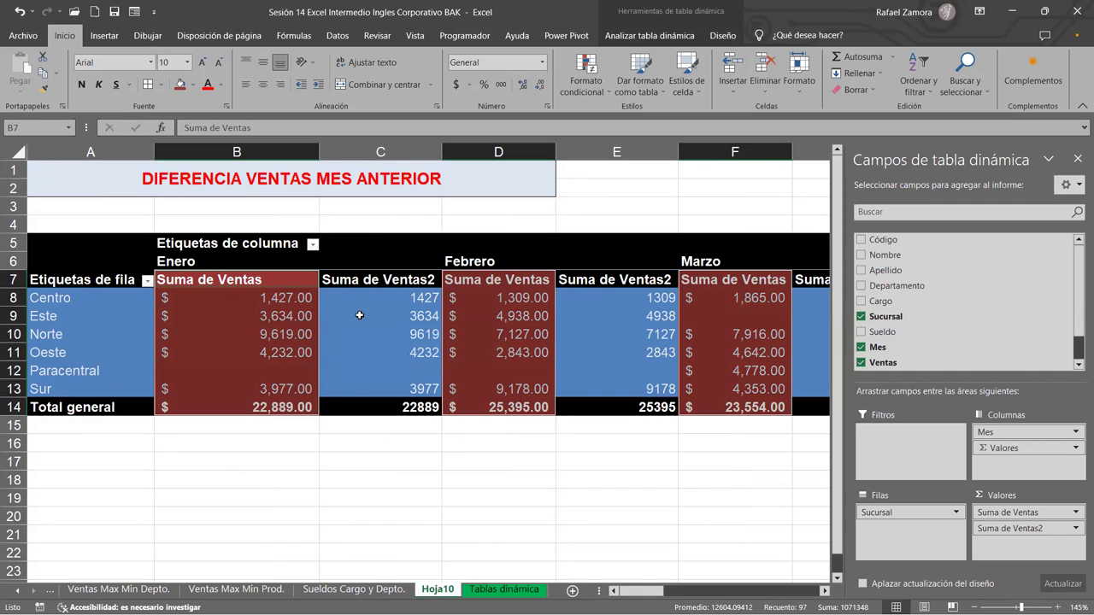
pyautogui.click(299, 334)
pyautogui.keyDown('ctrl'); pyautogui.scroll(-2, 413, 373); pyautogui.keyUp('ctrl')
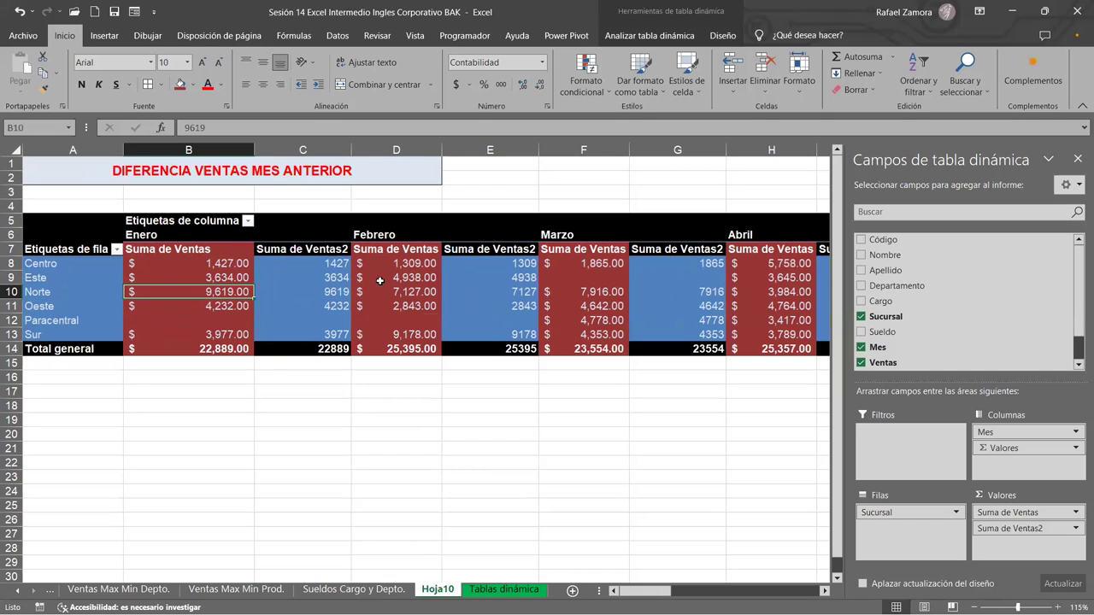
pyautogui.click(314, 276)
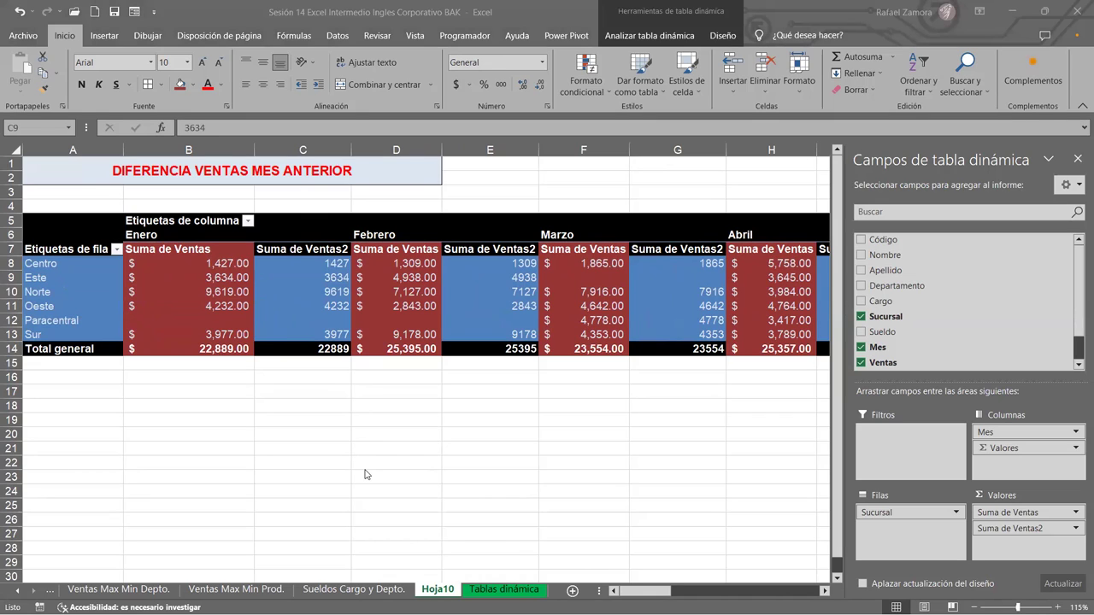
pyautogui.click(325, 265)
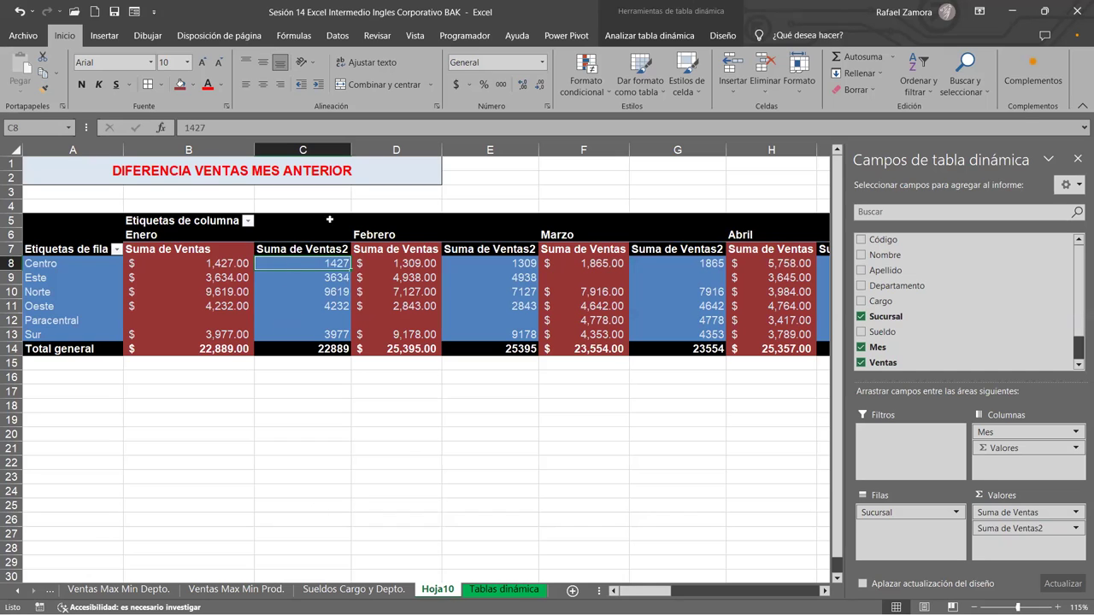
# Open the Suma de Ventas2 value field settings at the Mostrar valores como options.
pyautogui.click(1076, 529)
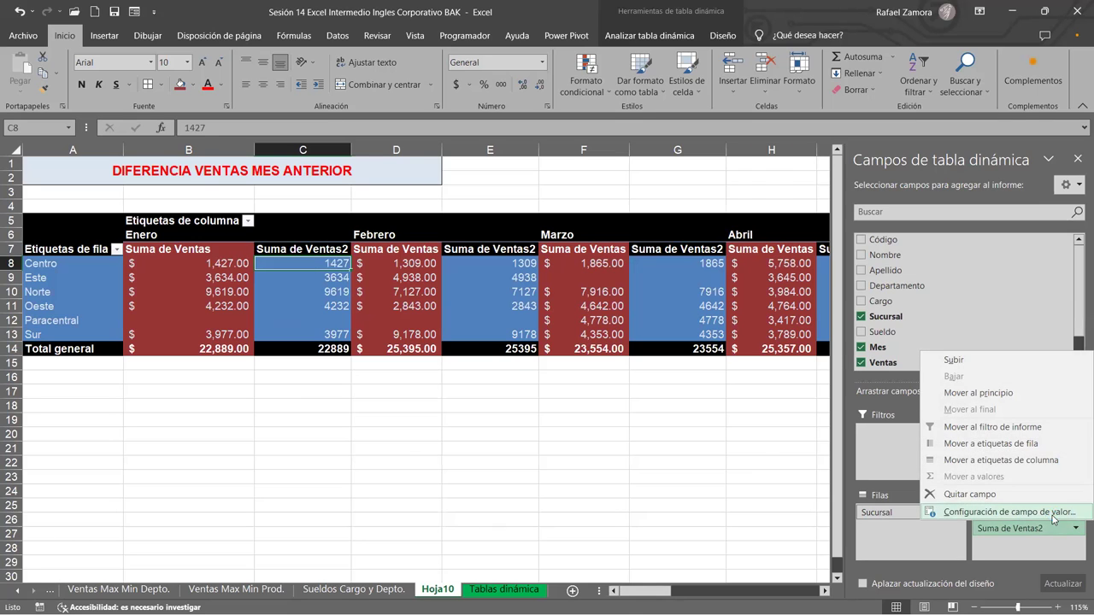
pyautogui.click(1053, 514)
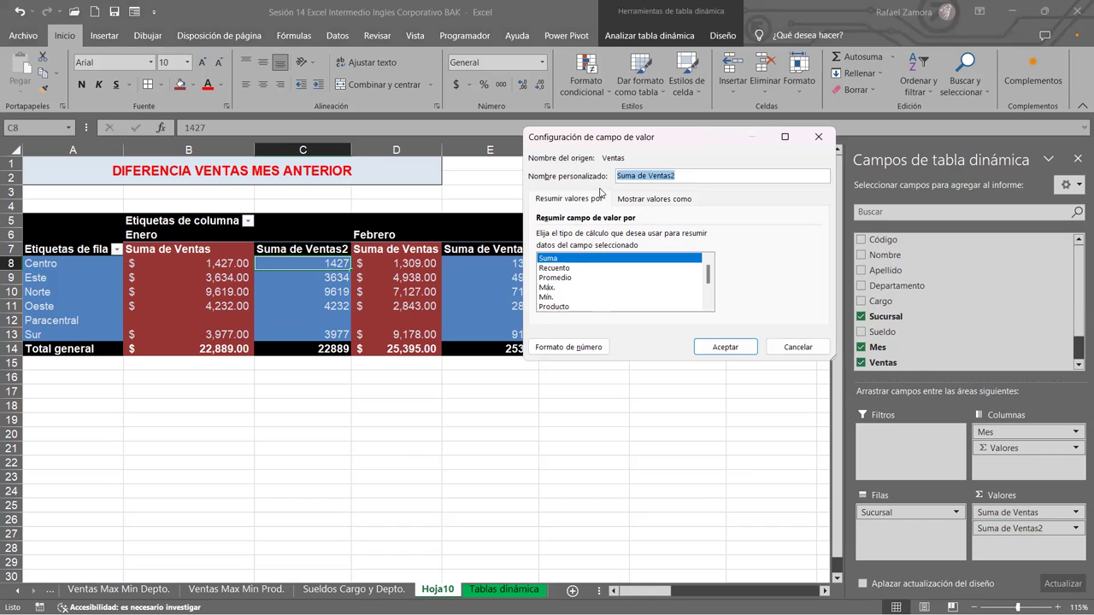
pyautogui.click(656, 200)
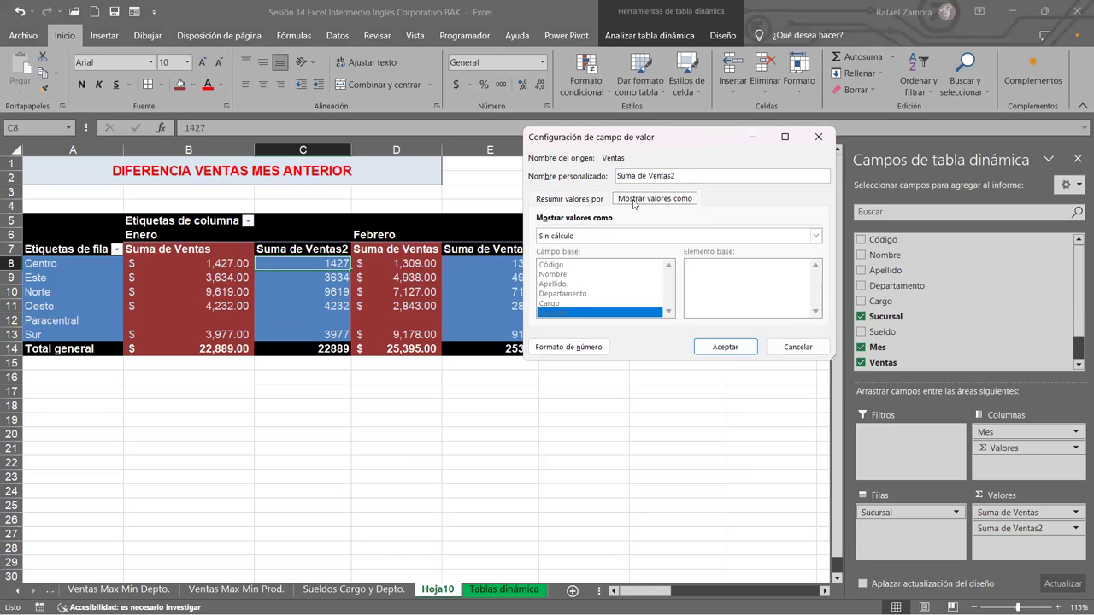
pyautogui.click(587, 201)
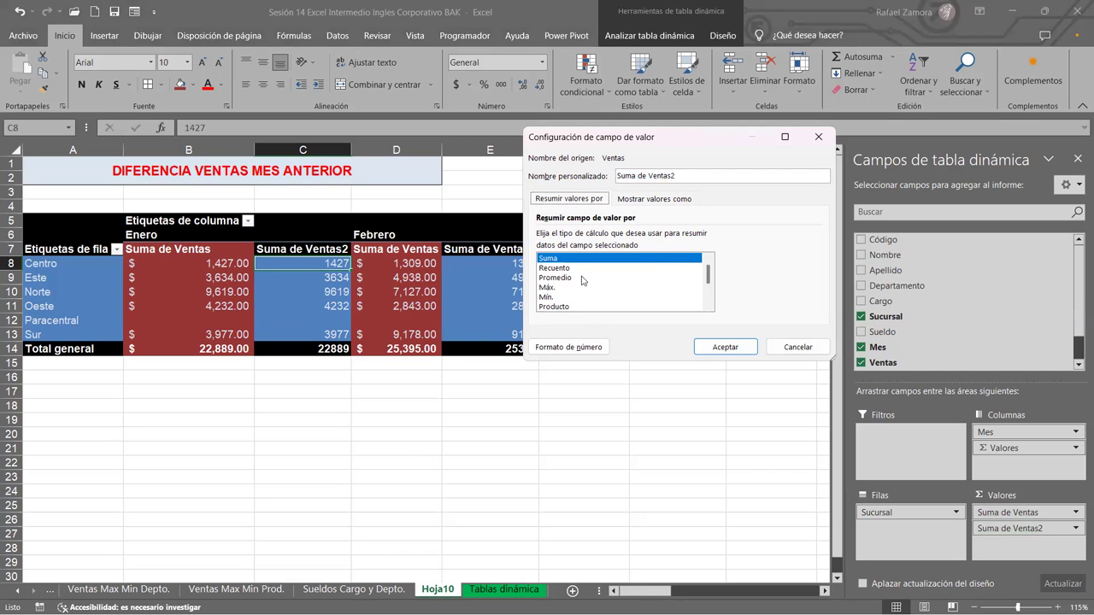
pyautogui.click(650, 201)
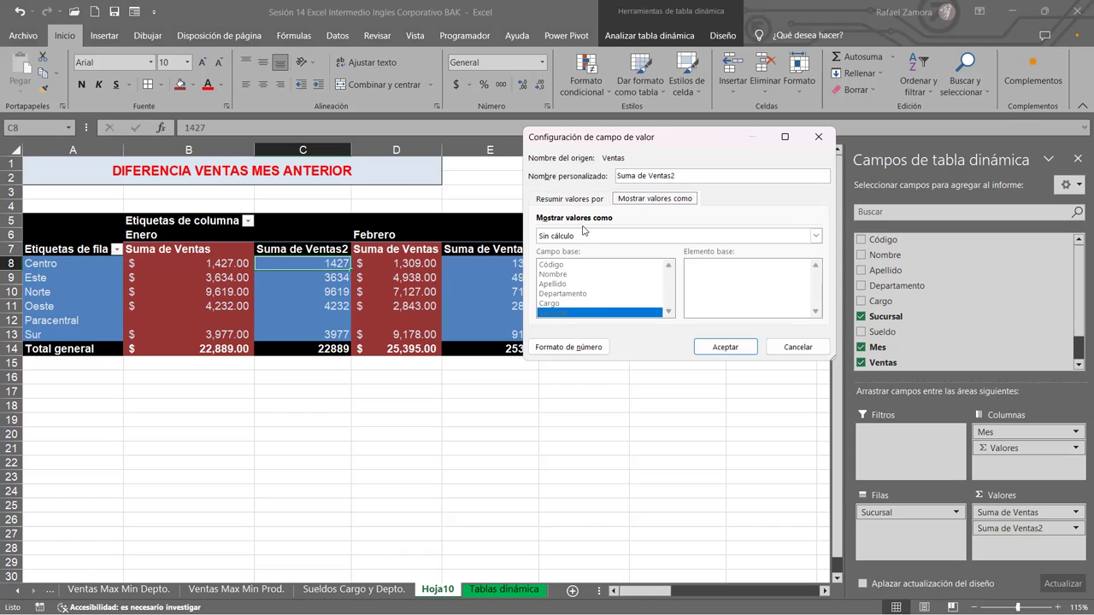
# Show Suma de Ventas2 as Diferencia de, with base field Mes and base item (anterior).
pyautogui.click(815, 237)
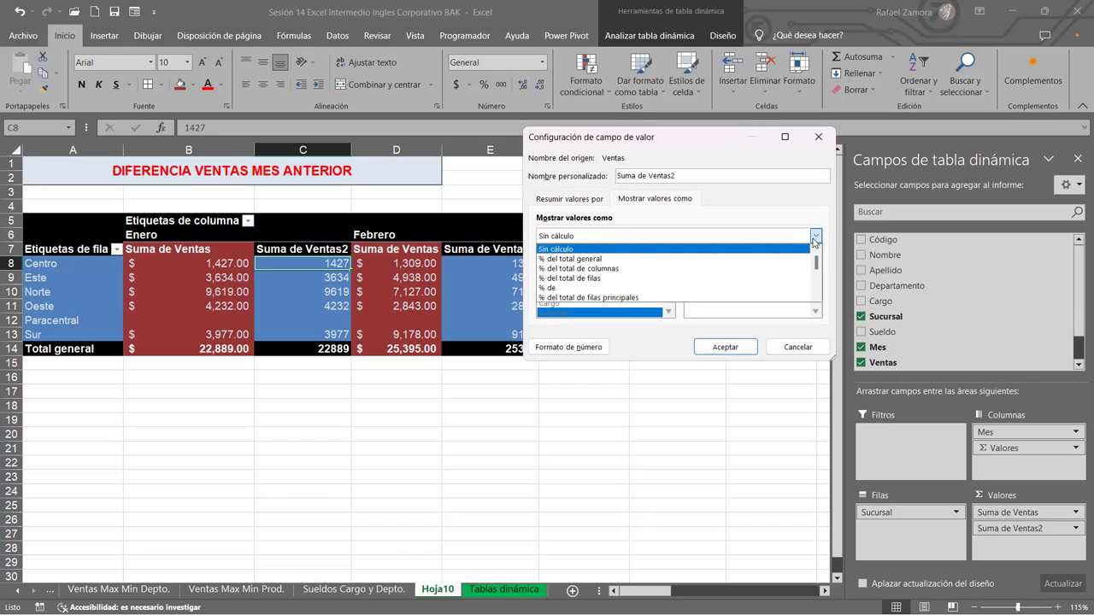
pyautogui.scroll(-1, 812, 275)
pyautogui.scroll(-1, 813, 276)
pyautogui.scroll(-1, 813, 275)
pyautogui.scroll(-2, 812, 275)
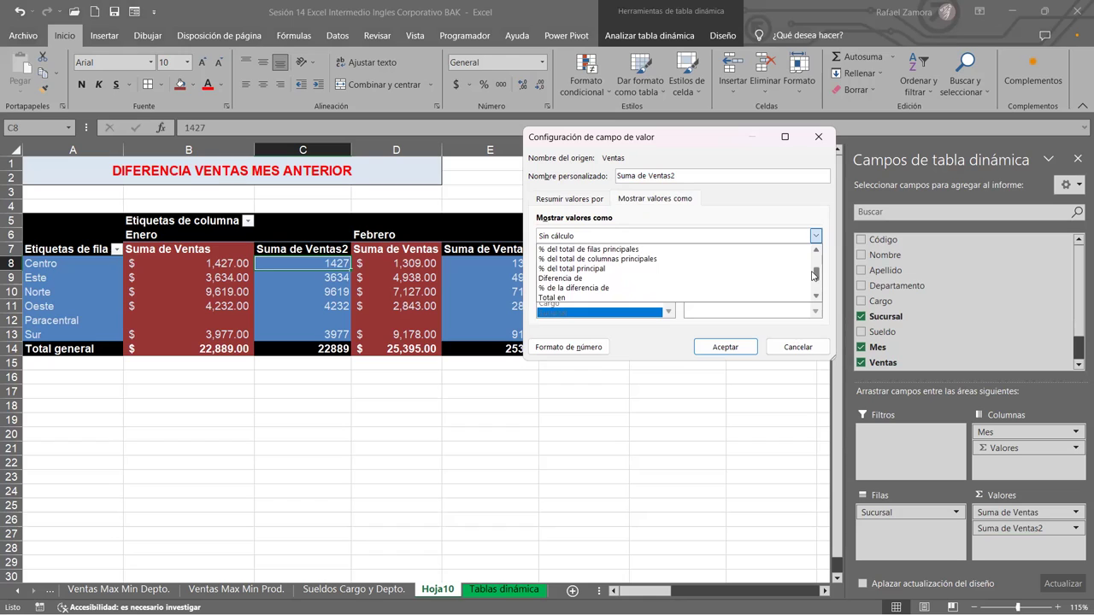
pyautogui.click(566, 279)
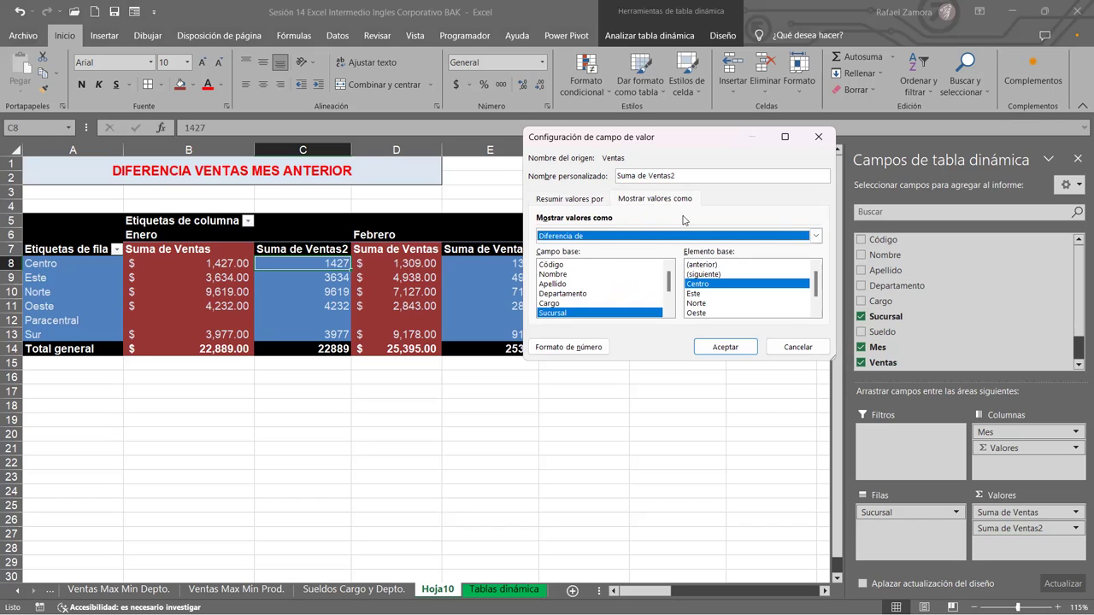
pyautogui.moveTo(668, 284); pyautogui.dragTo(668, 298)
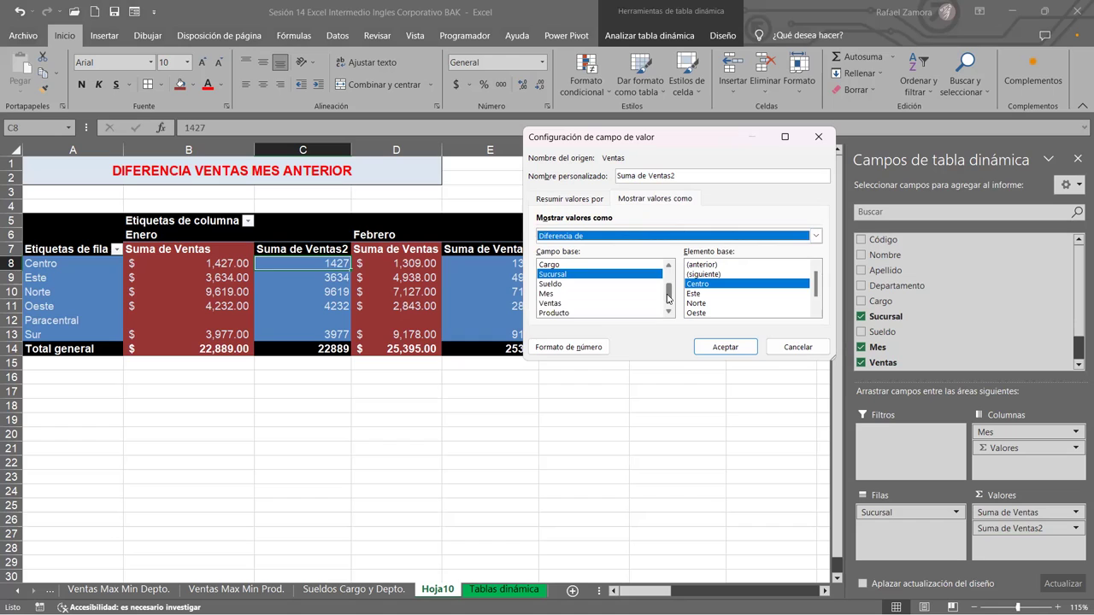
pyautogui.click(550, 294)
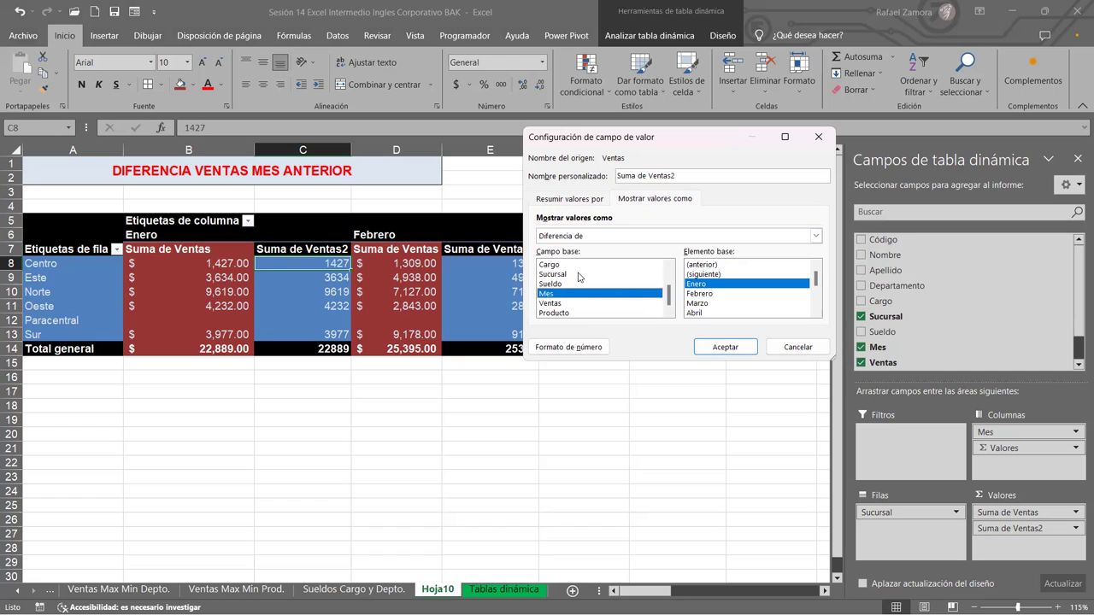
pyautogui.click(715, 266)
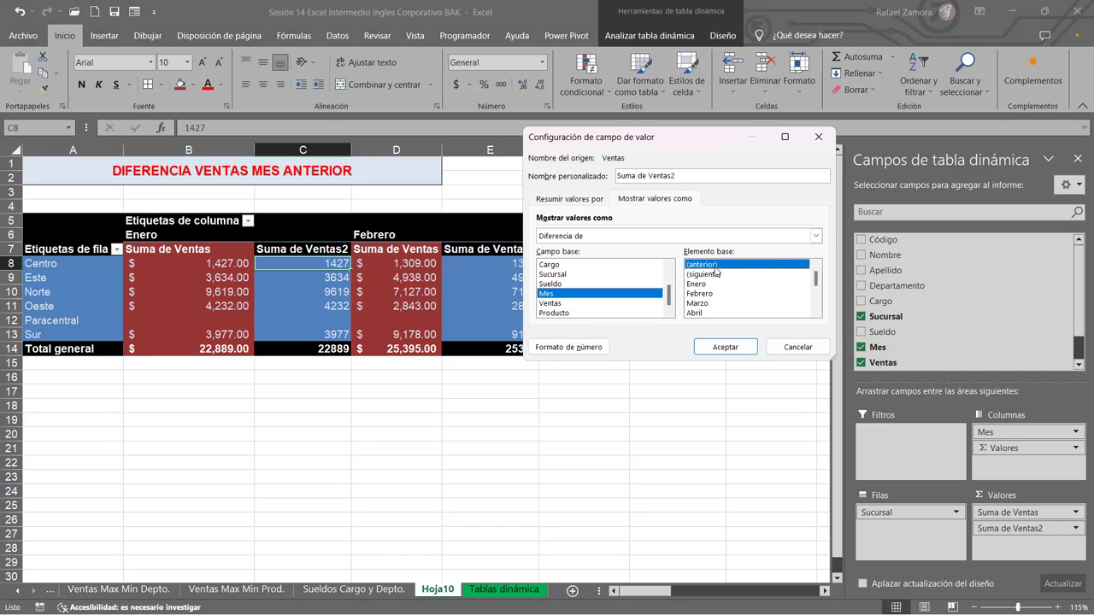
pyautogui.click(717, 348)
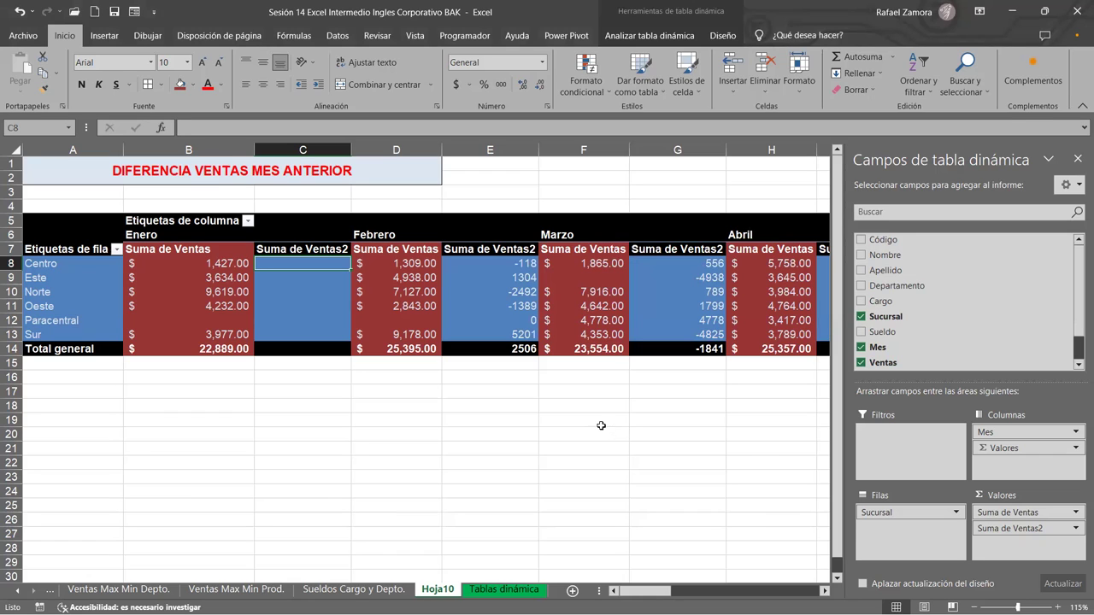
# Apply Contabilidad number format to the Suma de Ventas2 differences, e.g. -$1,841.00 for Marzo.
pyautogui.click(511, 266)
pyautogui.rightClick(512, 267)
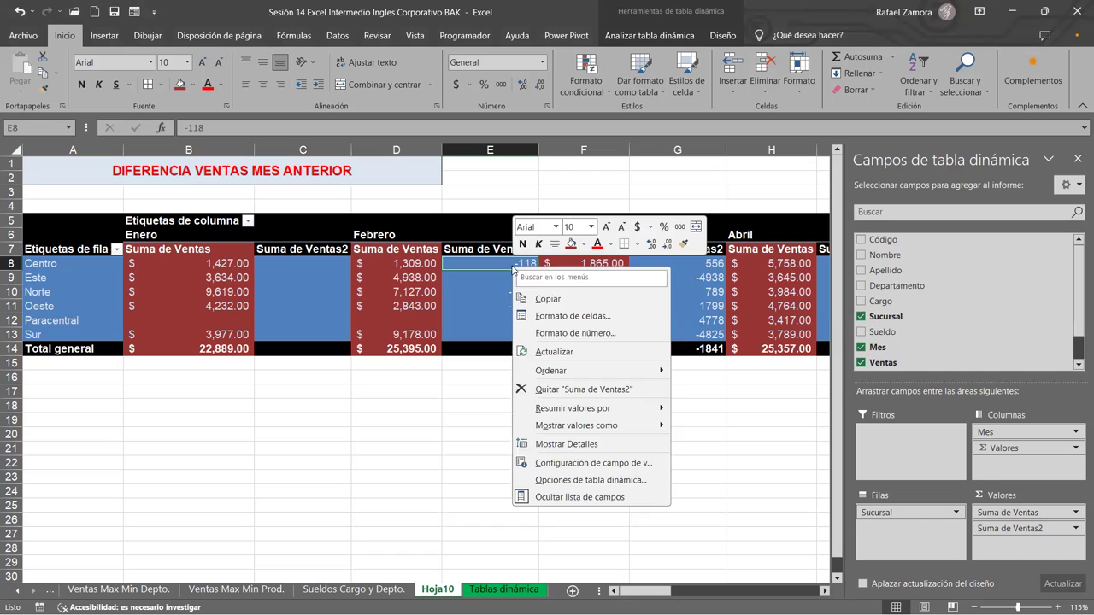
pyautogui.click(581, 332)
pyautogui.click(435, 236)
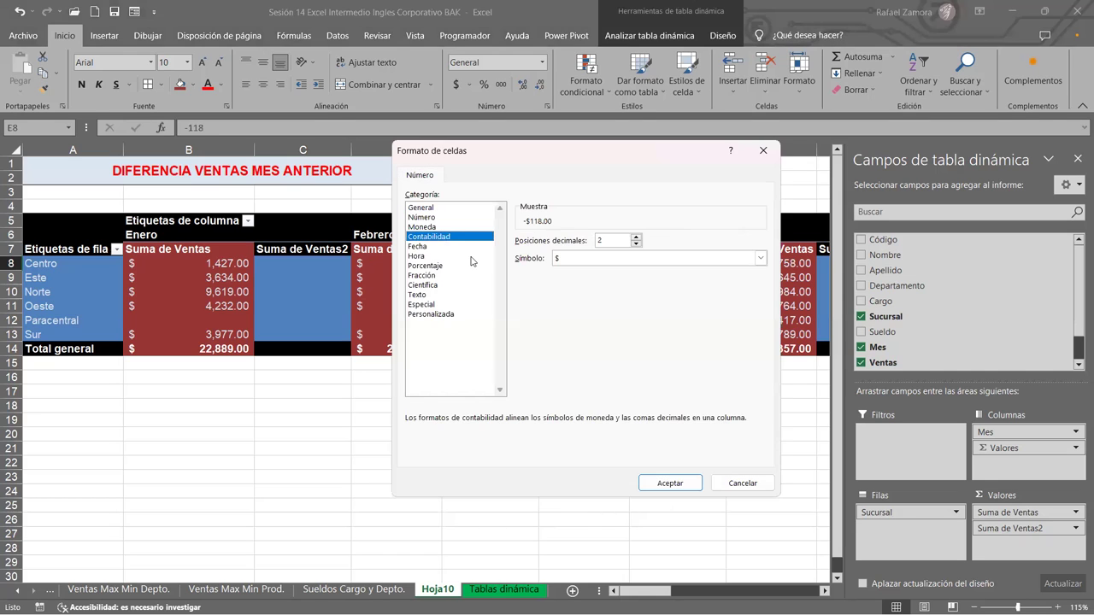
pyautogui.click(670, 484)
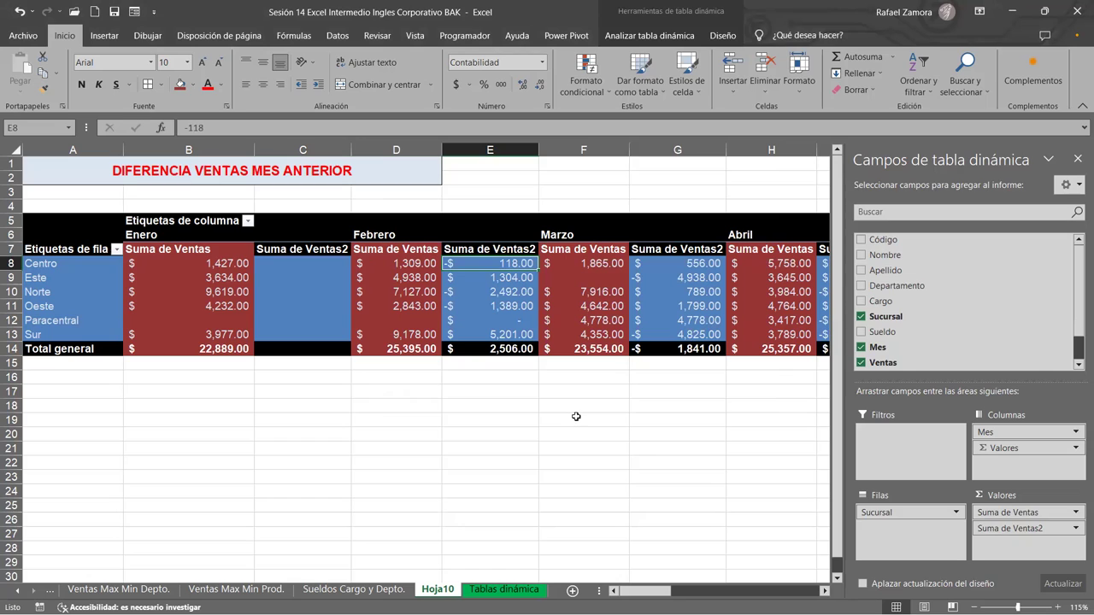
pyautogui.click(512, 405)
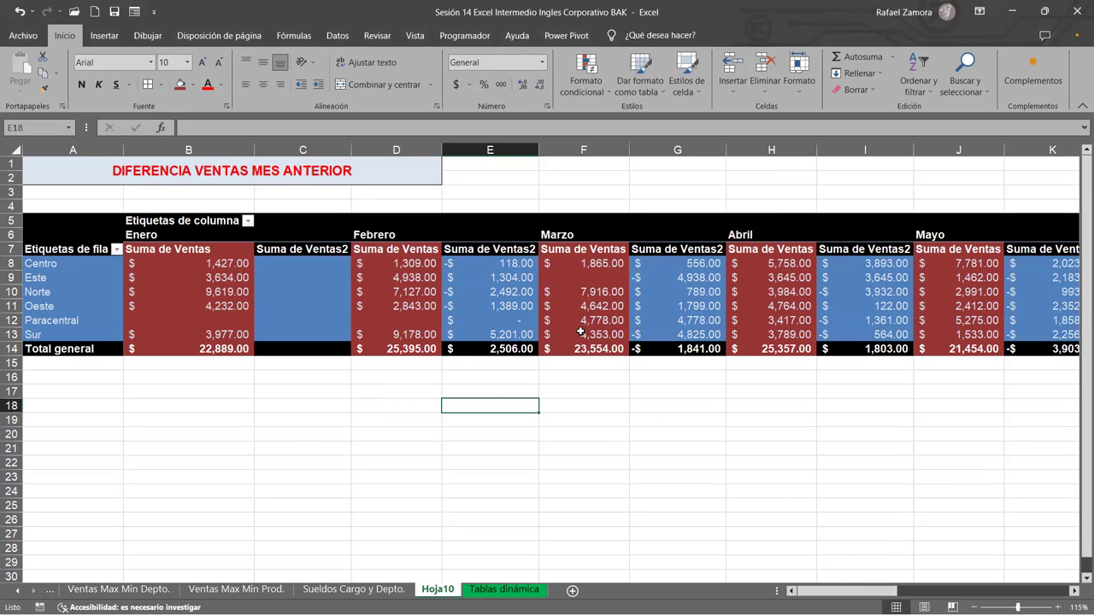
pyautogui.moveTo(451, 265)
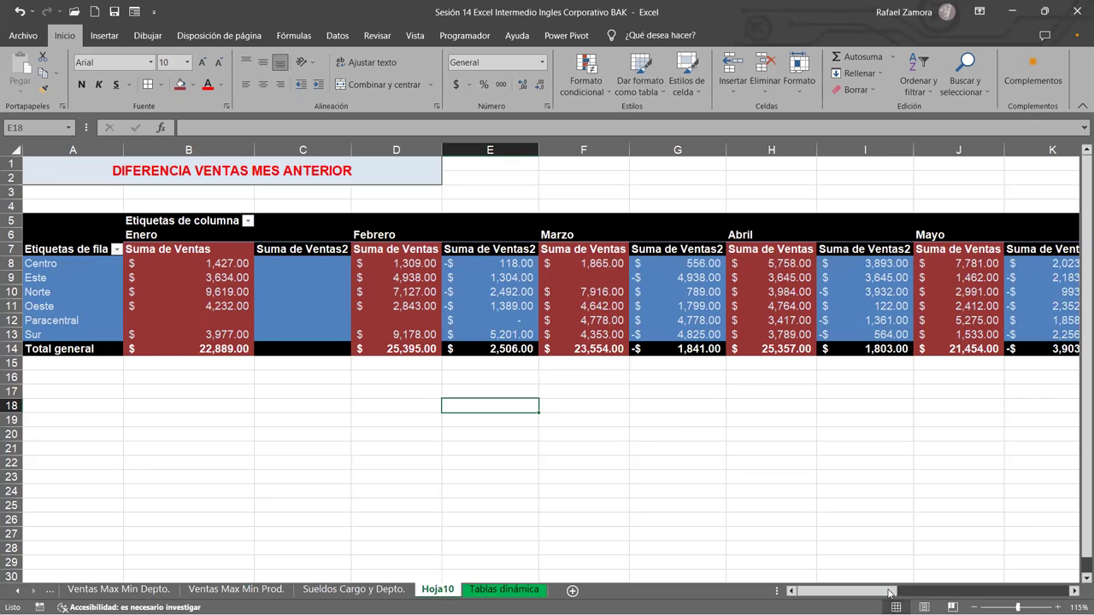
# Inspect the empty Enero Suma de Ventas2 cells, then deselect the pivot table.
pyautogui.moveTo(889, 591); pyautogui.dragTo(1075, 590)
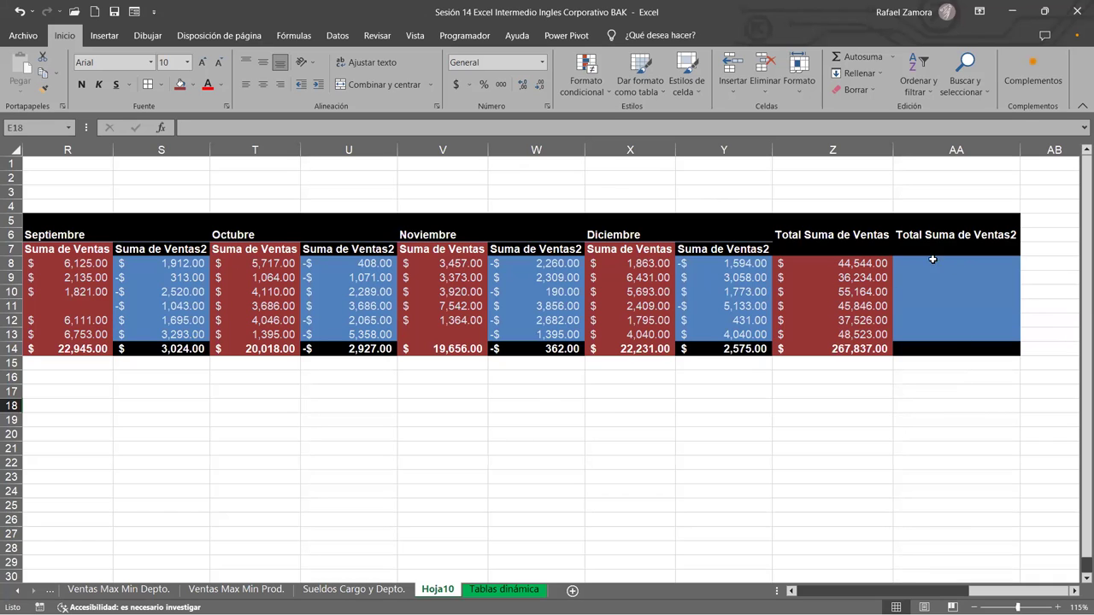
pyautogui.moveTo(1001, 590); pyautogui.dragTo(994, 594)
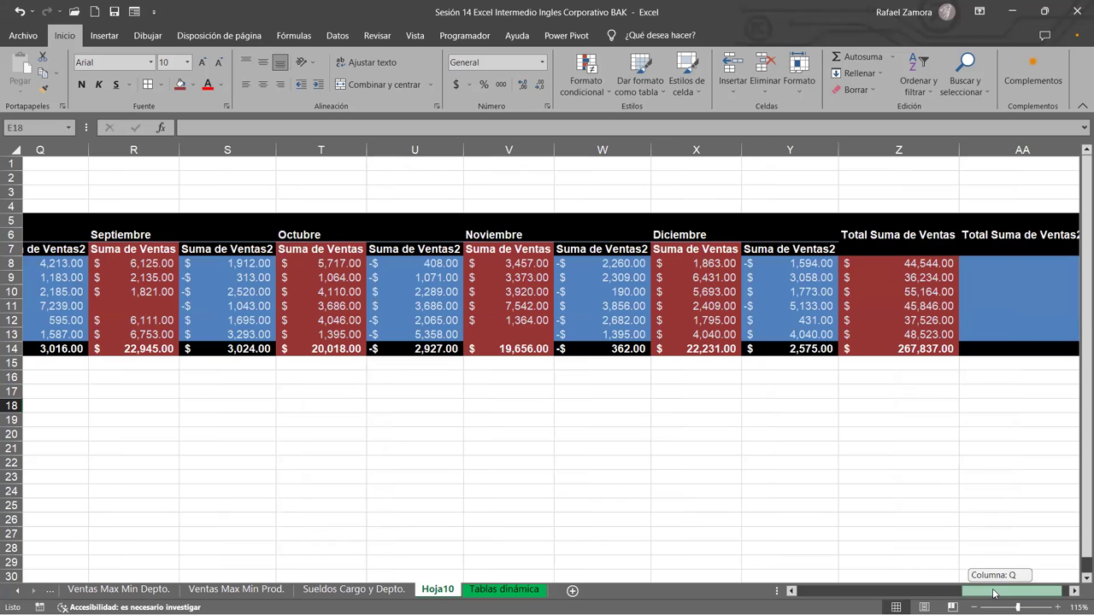
pyautogui.moveTo(994, 593); pyautogui.dragTo(831, 593)
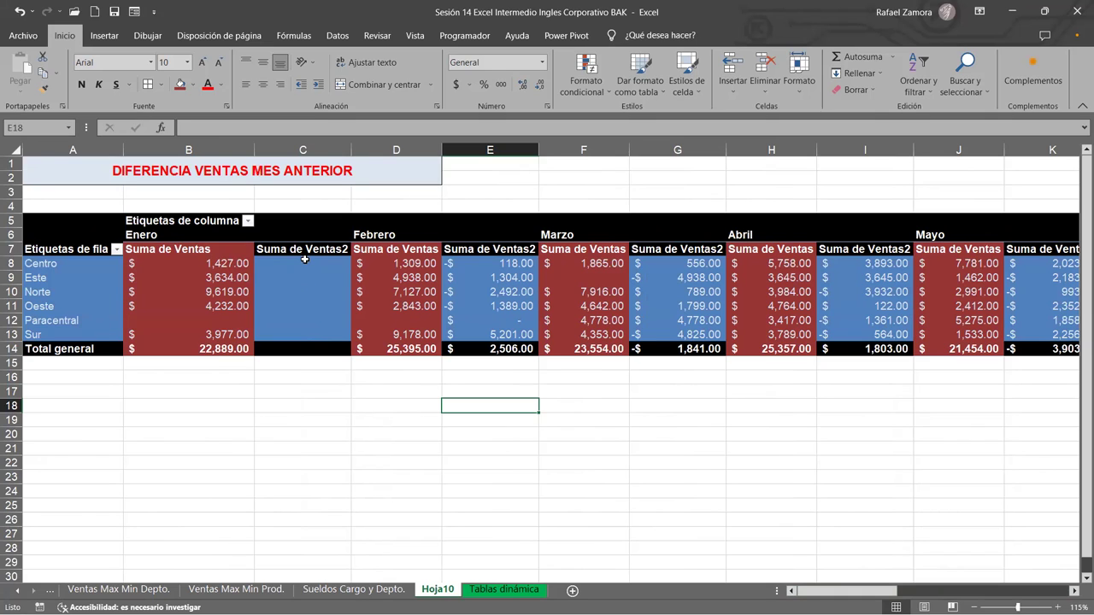
pyautogui.moveTo(304, 259); pyautogui.dragTo(312, 340)
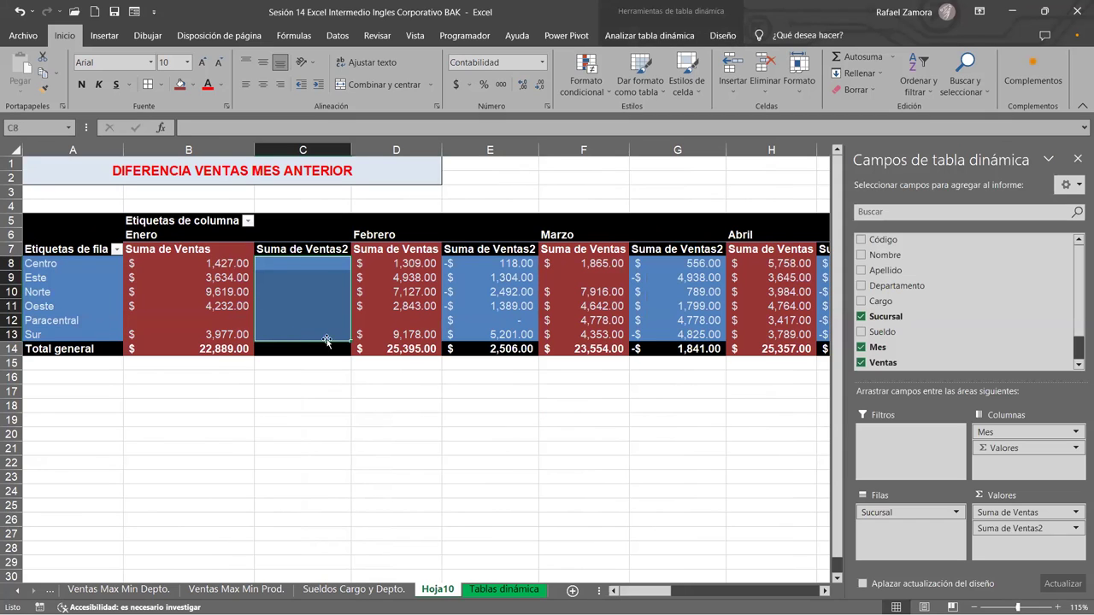
pyautogui.moveTo(287, 320)
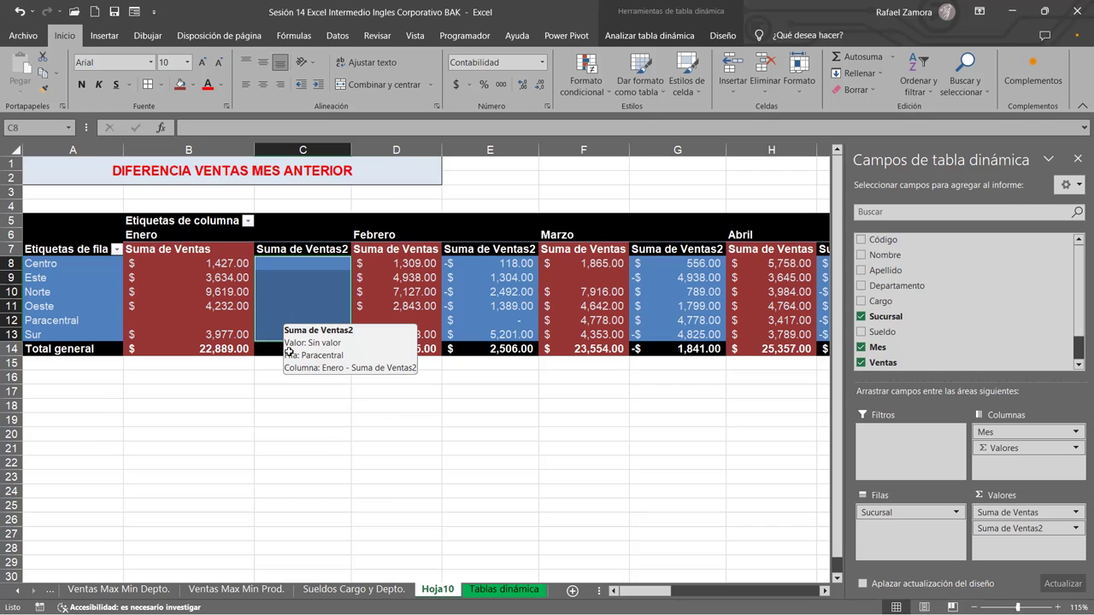
pyautogui.click(375, 462)
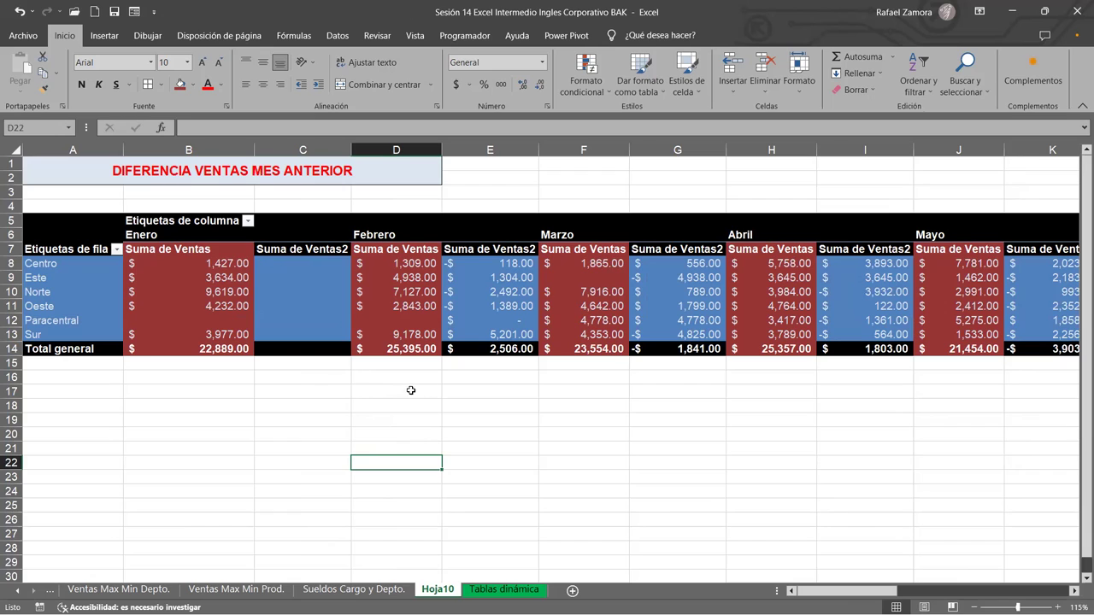
# In E16, enter a formula for Centro's Febrero minus Enero sales (-118).
pyautogui.click(520, 378)
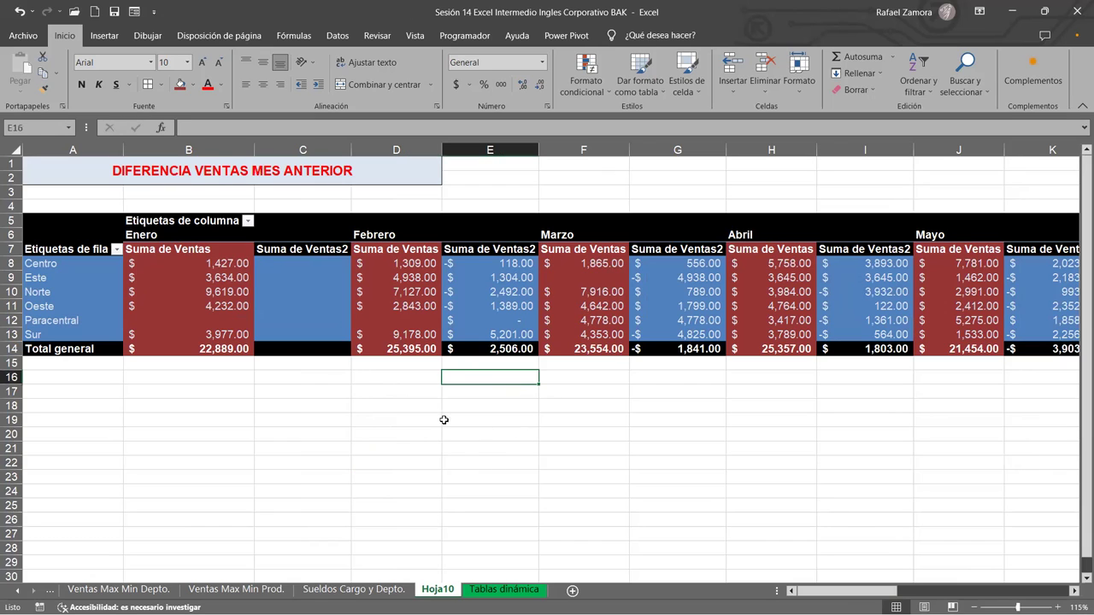
pyautogui.write('=')
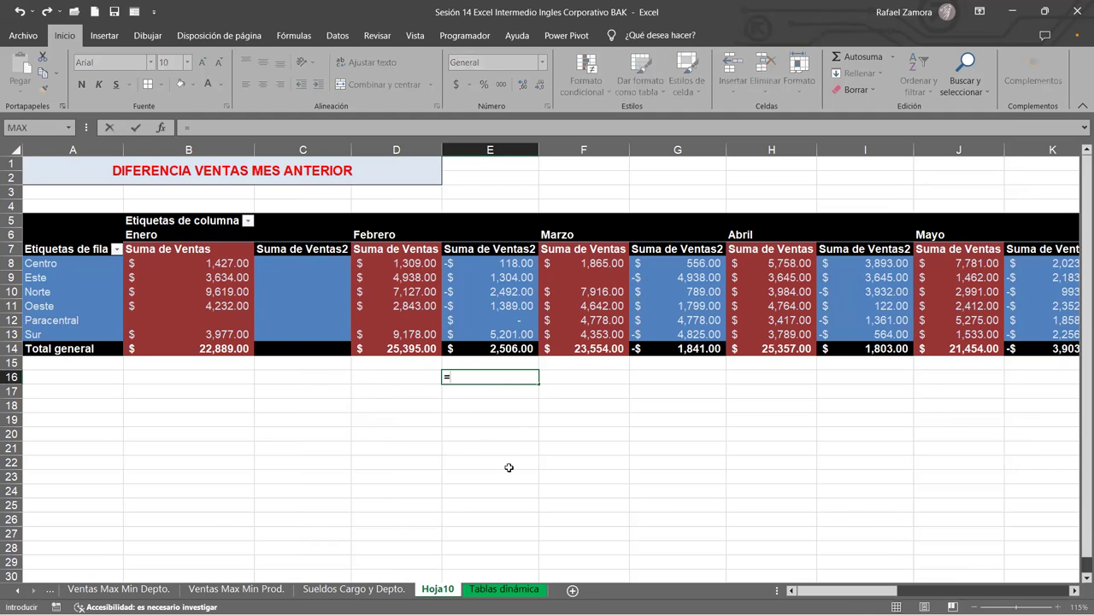
pyautogui.click(414, 263)
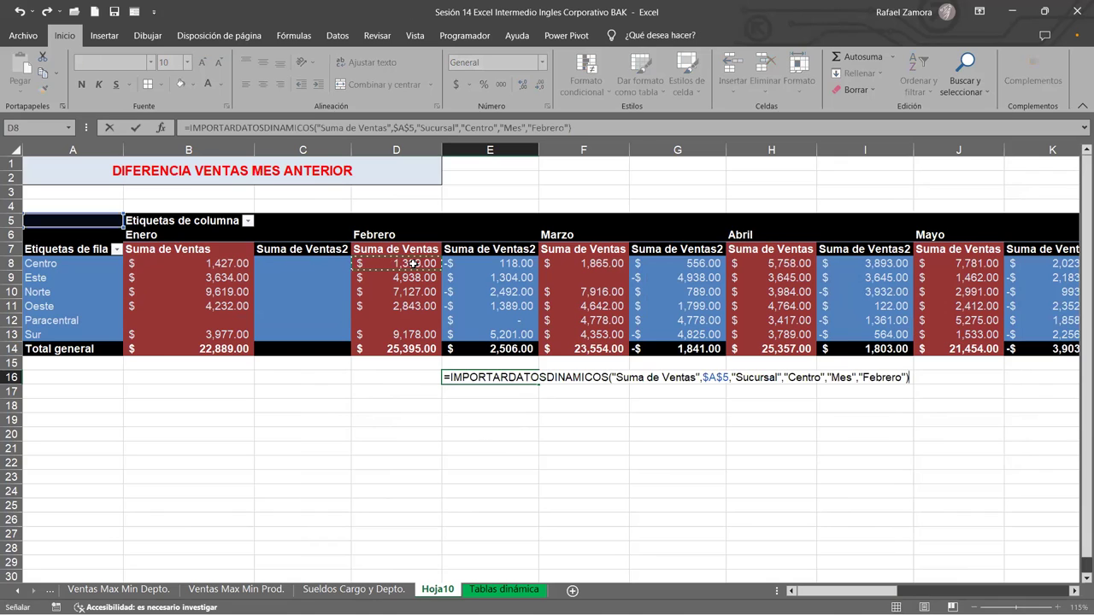
pyautogui.write('-')
pyautogui.click(223, 260)
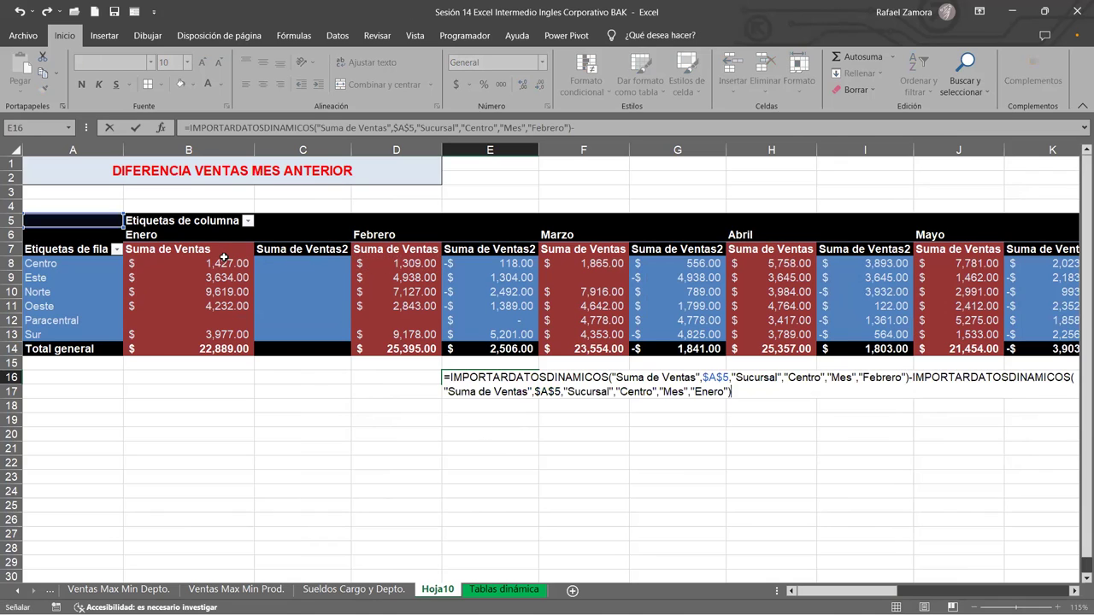
pyautogui.press('Return')
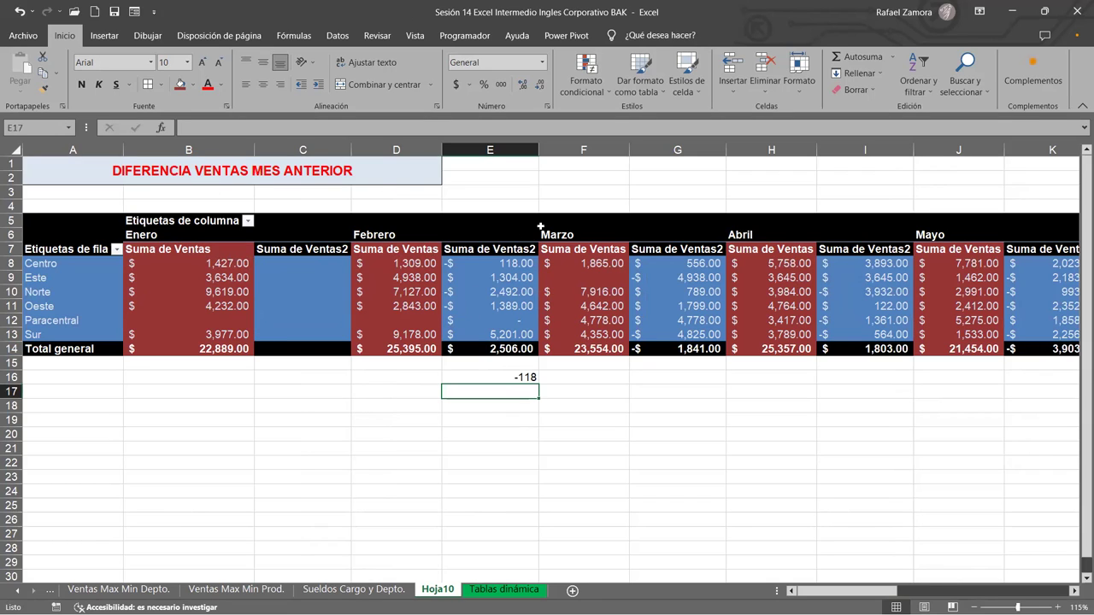
# In E17, enter a formula for Este's Febrero minus Enero sales (1304).
pyautogui.moveTo(514, 264)
pyautogui.write('=')
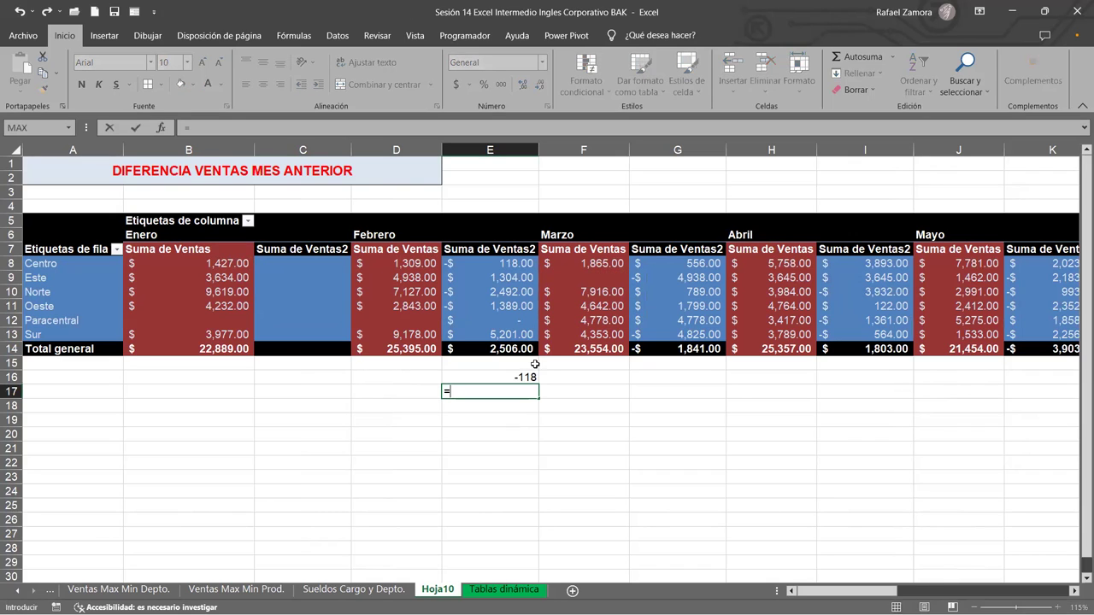
pyautogui.click(426, 278)
pyautogui.write('-')
pyautogui.click(201, 277)
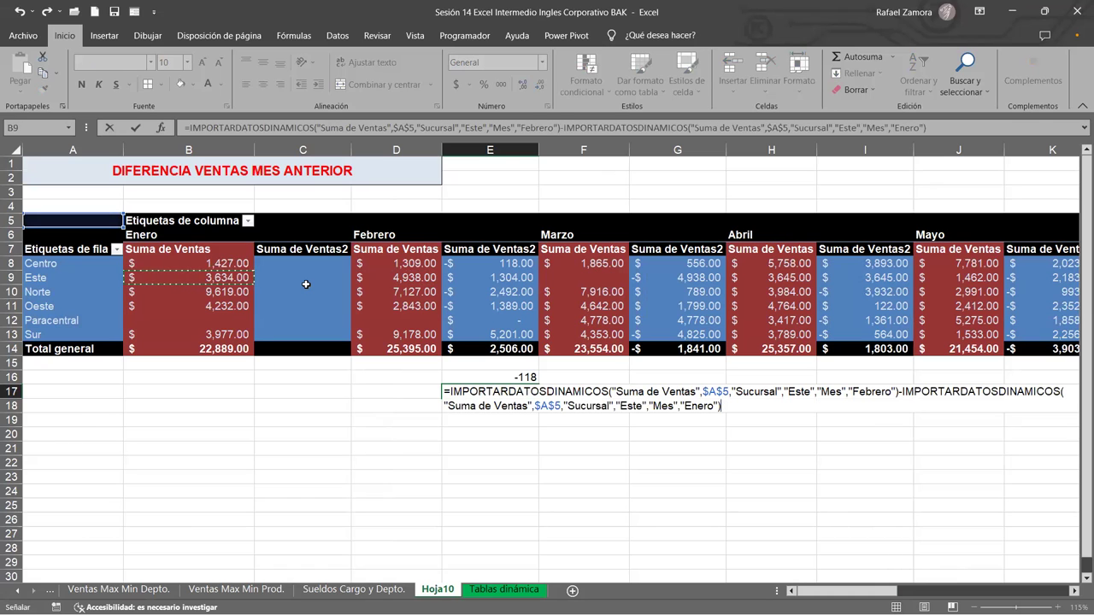
pyautogui.press('Return')
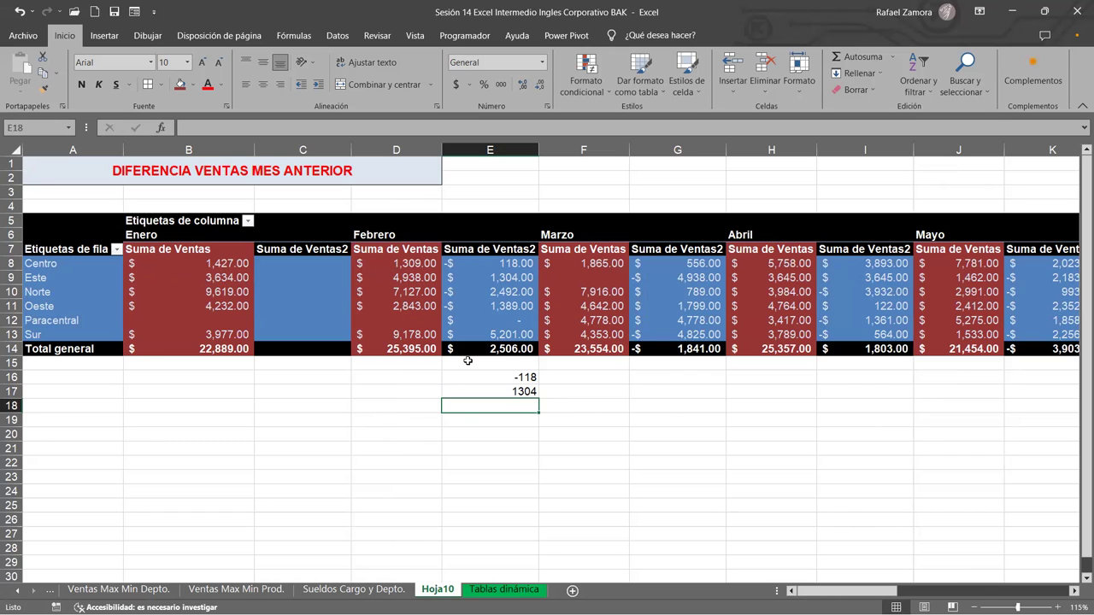
# Review the 1304 formula and select both test results in E16:E17.
pyautogui.moveTo(155, 346)
pyautogui.click(506, 393)
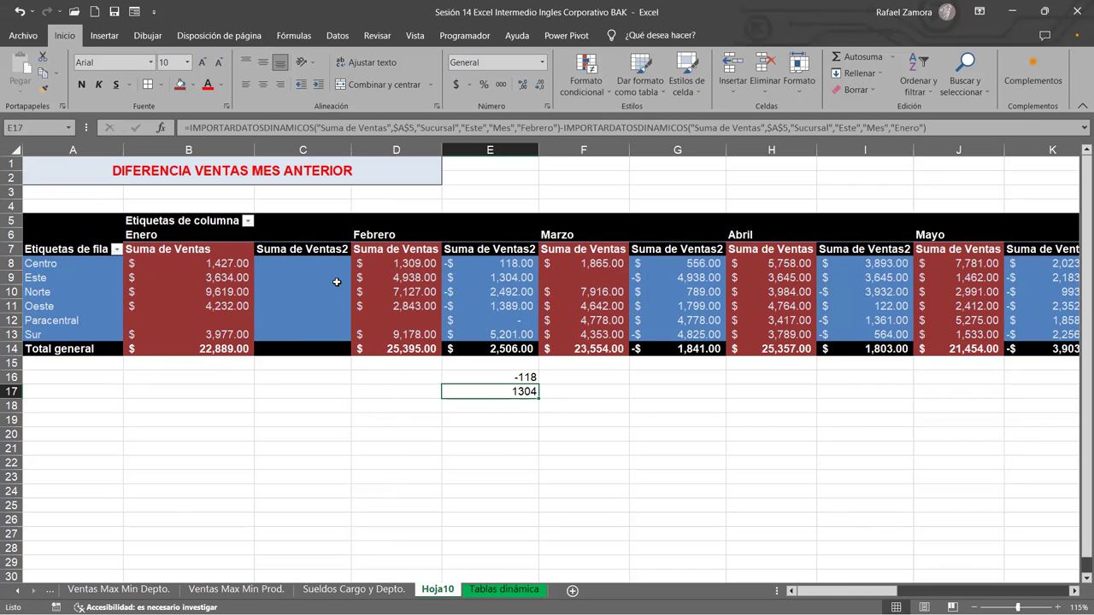
pyautogui.click(417, 291)
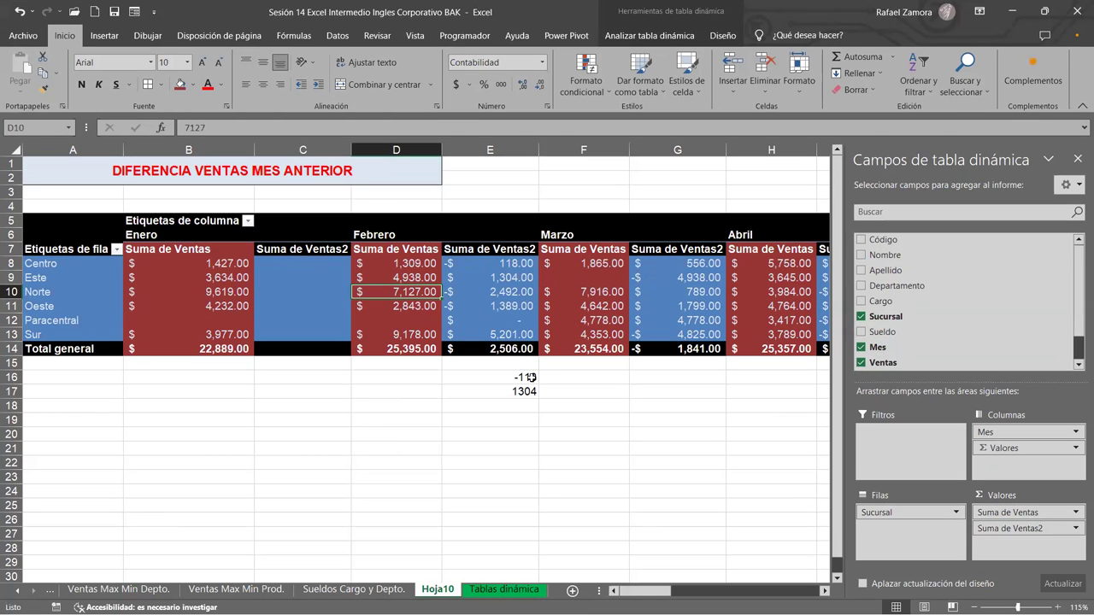
pyautogui.moveTo(530, 377); pyautogui.dragTo(526, 398)
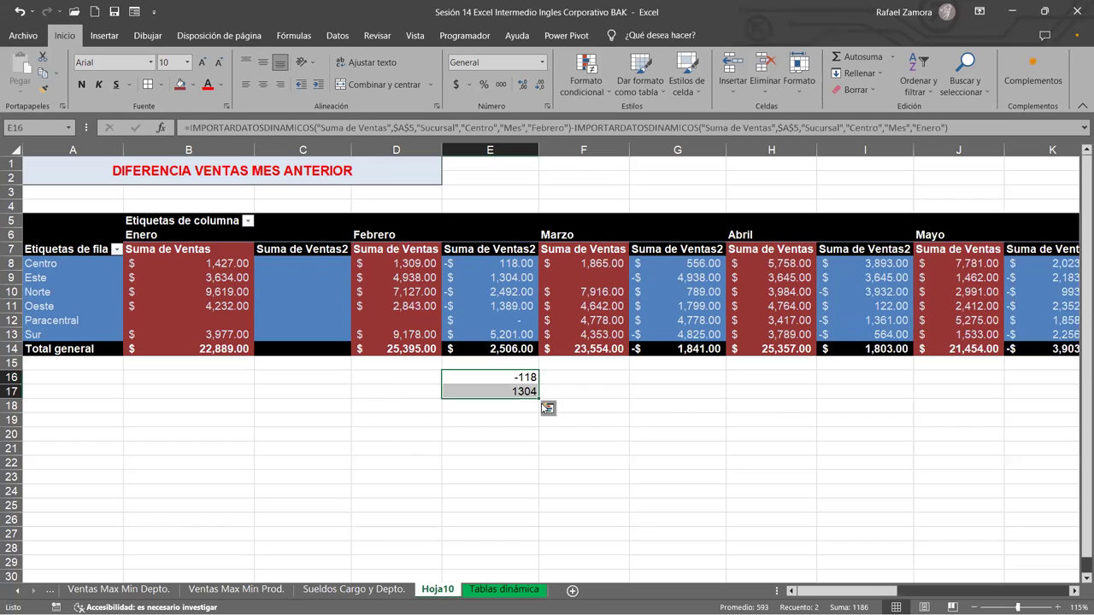
# Clear the test formulas from E16:E17 and recheck the Enero Suma de Ventas2 cells.
pyautogui.press('Delete')
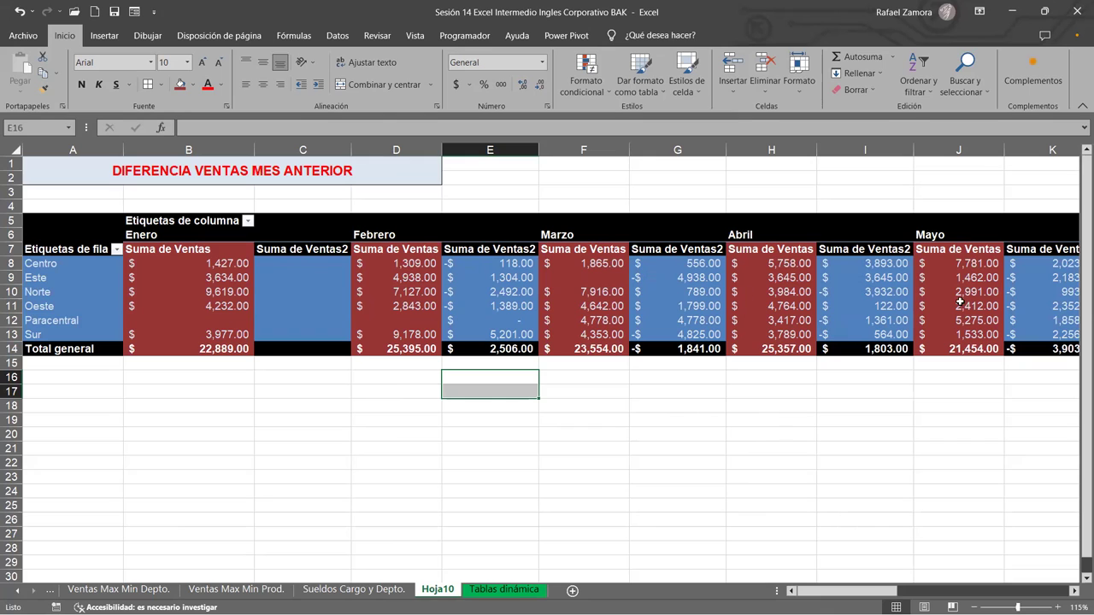
pyautogui.moveTo(870, 589); pyautogui.dragTo(706, 584)
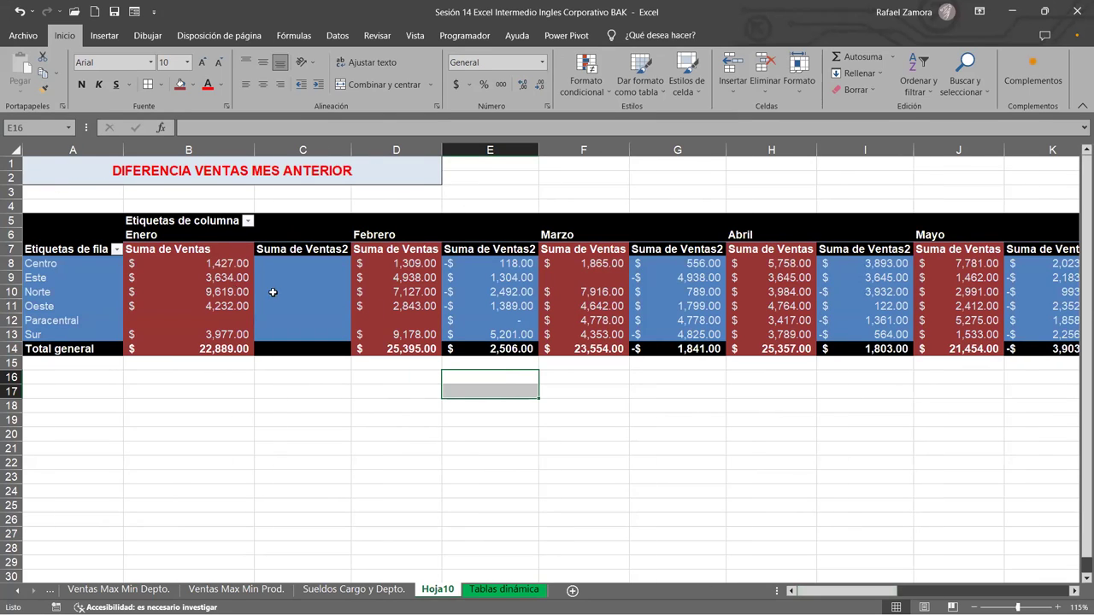
pyautogui.moveTo(304, 262); pyautogui.dragTo(304, 349)
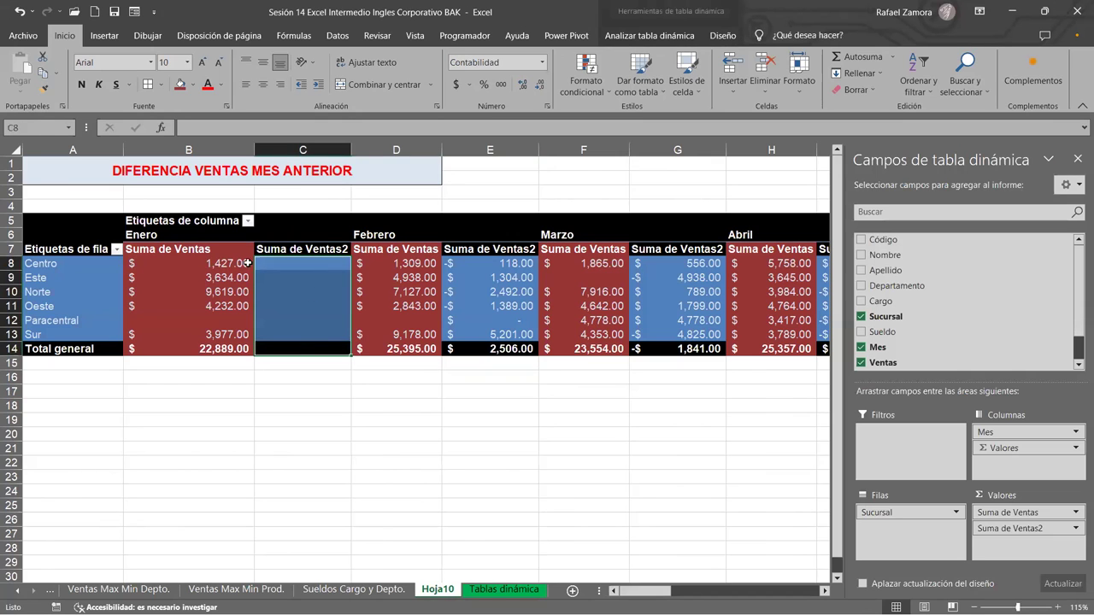
pyautogui.click(387, 462)
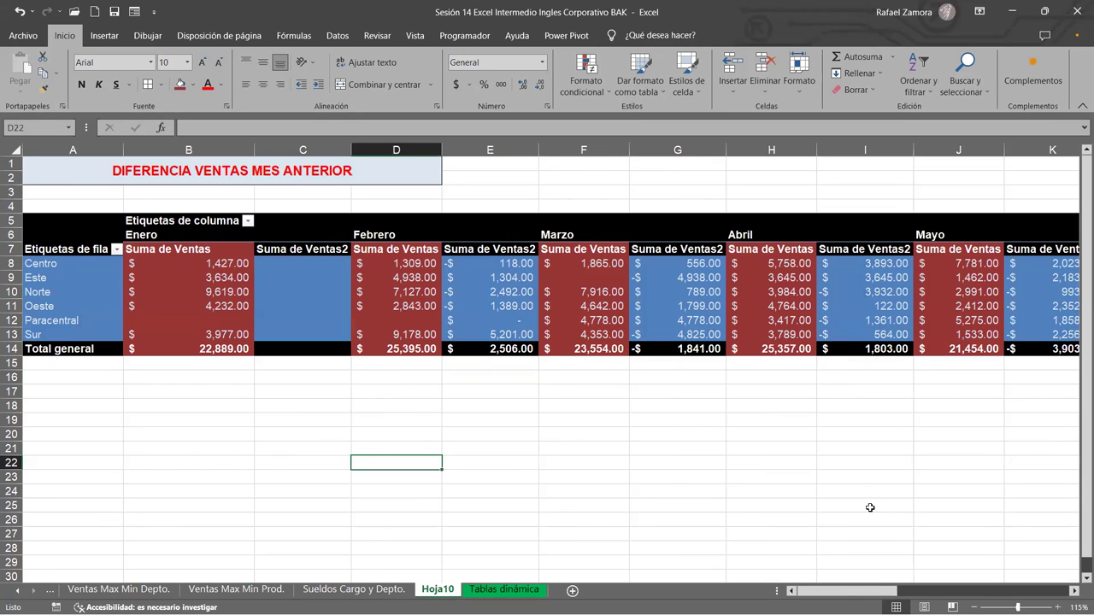
# Zoom the sheet to 115% and scroll back to show the title and column A.
pyautogui.scroll(-2, 834, 524)
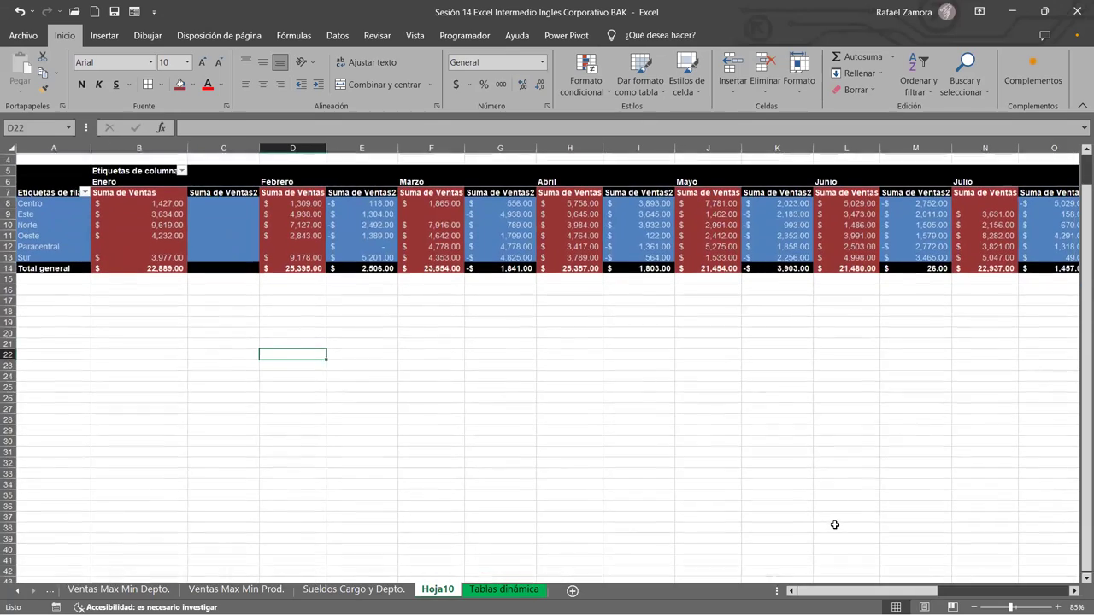
pyautogui.scroll(-1, 860, 488)
pyautogui.scroll(-1, 862, 485)
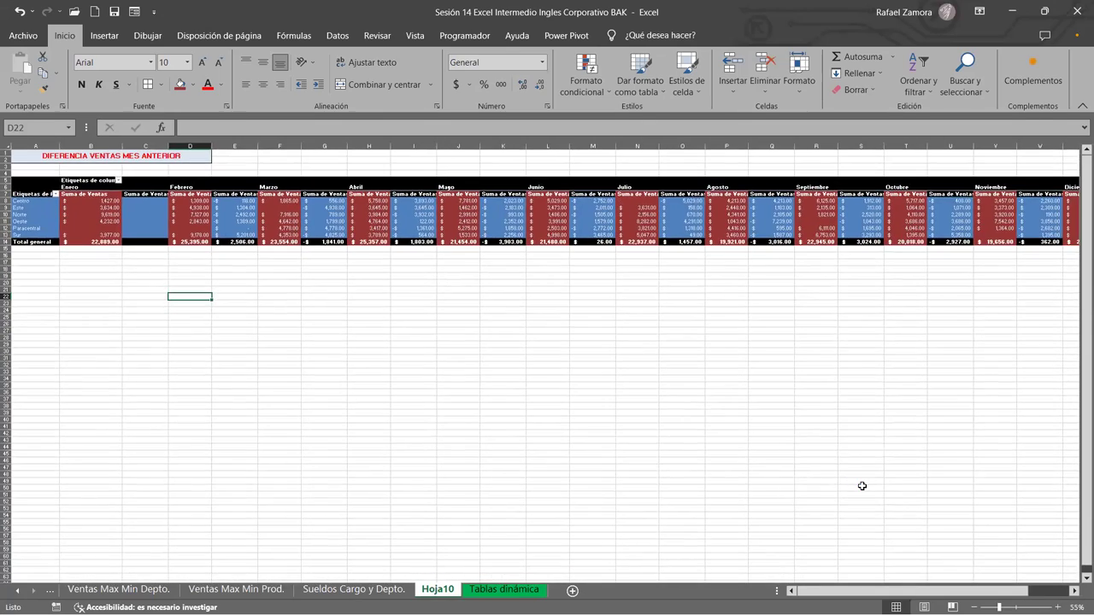
pyautogui.scroll(-1, 862, 486)
pyautogui.scroll(-1, 862, 485)
pyautogui.scroll(1, 862, 485)
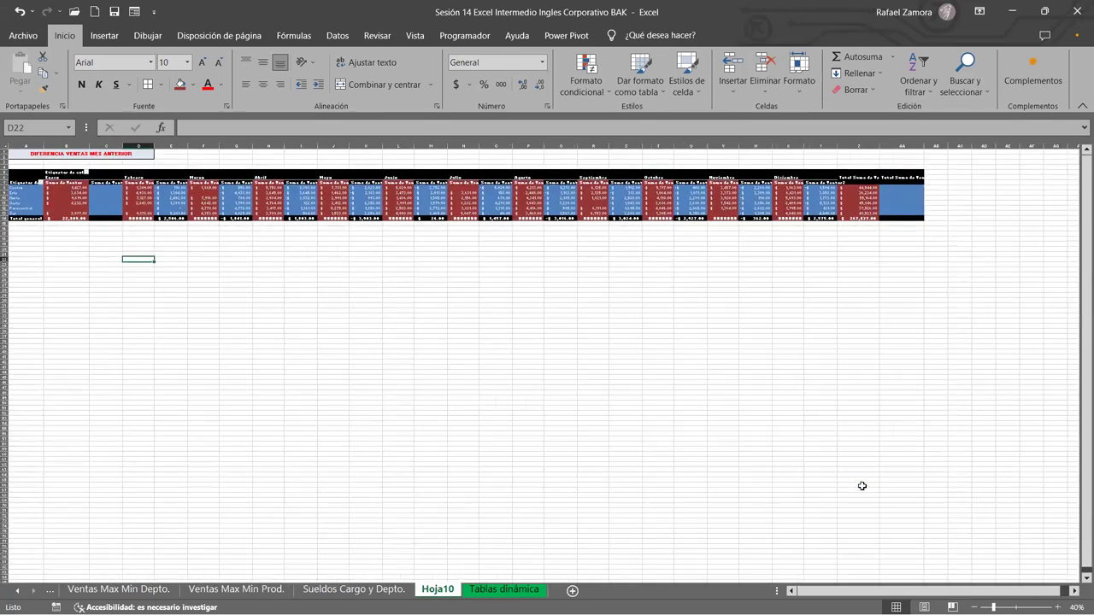
pyautogui.scroll(2, 862, 485)
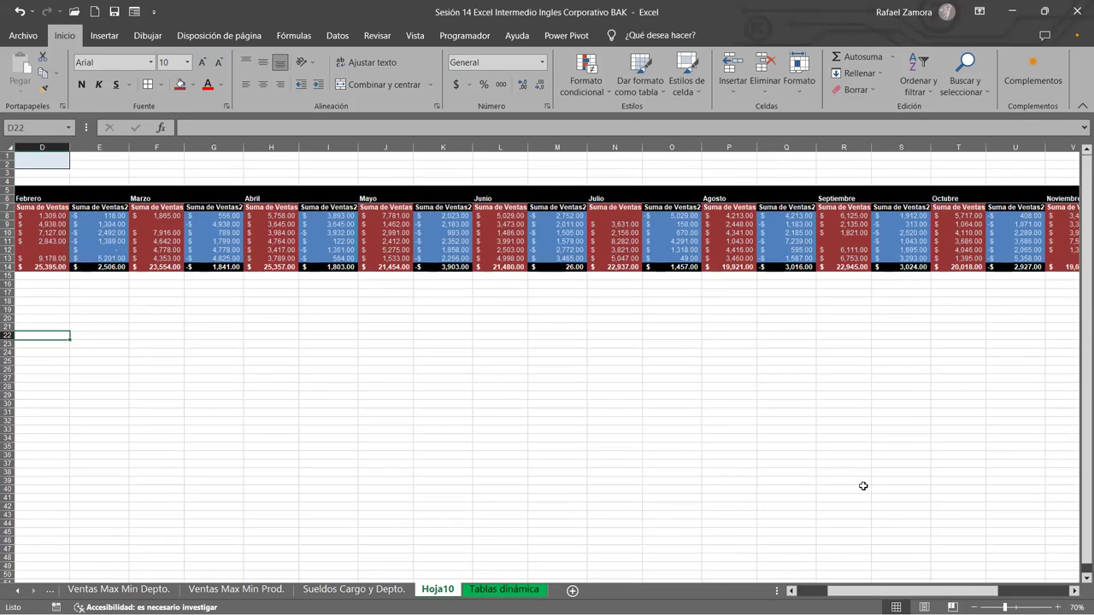
pyautogui.scroll(1, 863, 485)
pyautogui.scroll(1, 863, 485)
pyautogui.scroll(1, 863, 485)
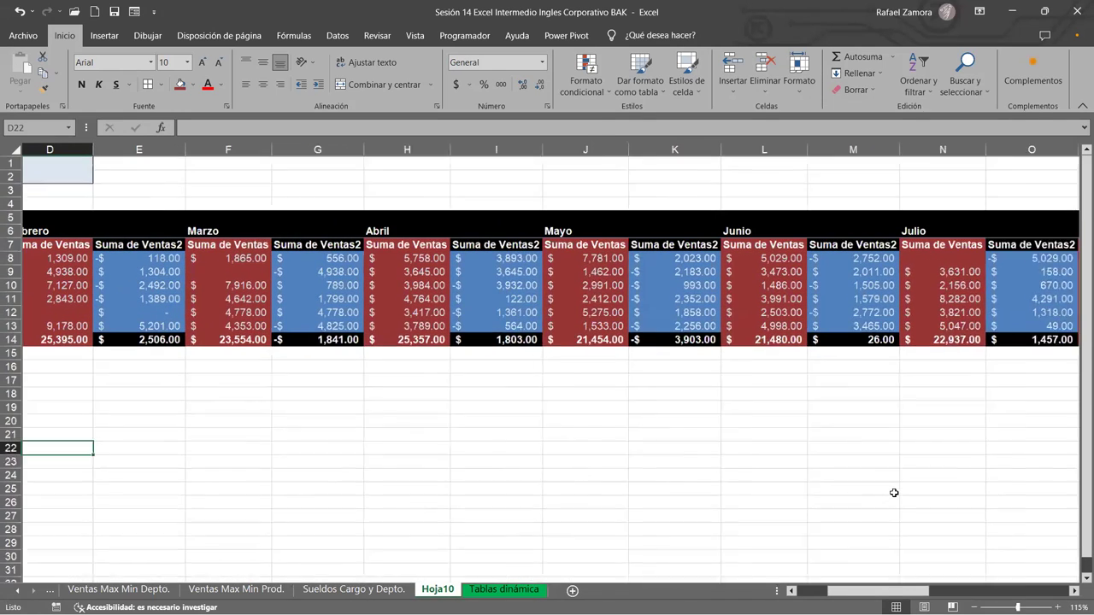
pyautogui.moveTo(908, 591); pyautogui.dragTo(875, 591)
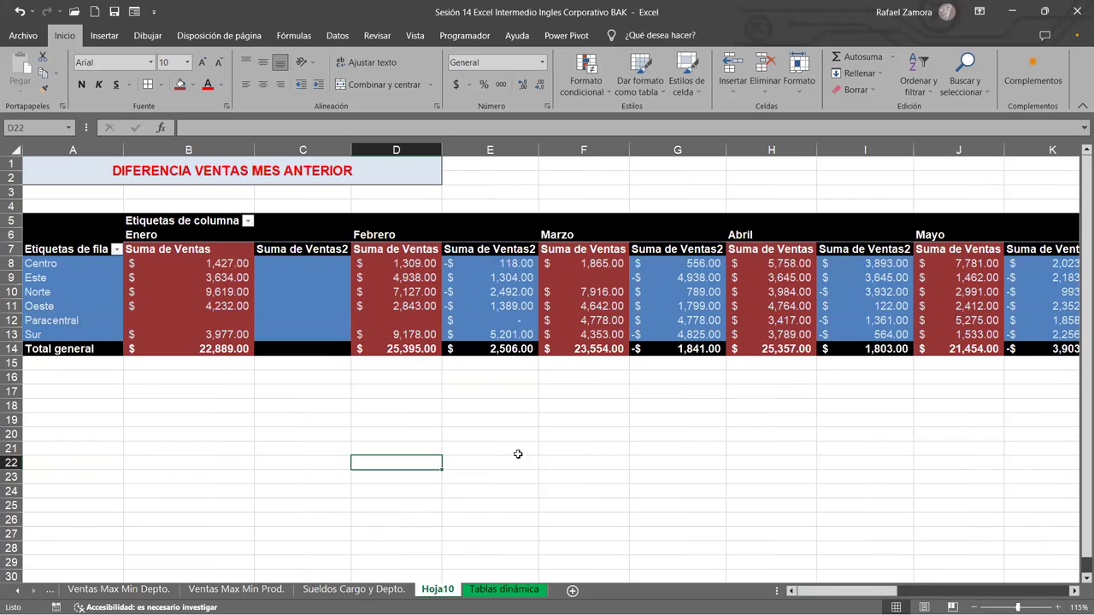
pyautogui.click(636, 440)
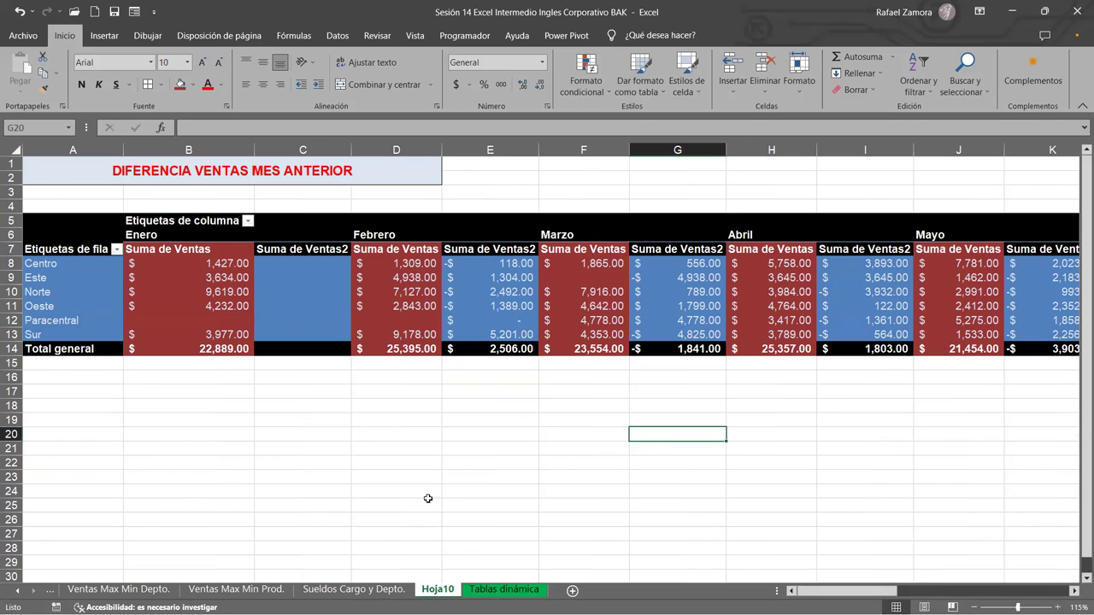
# Rename sheet Hoja10 to 'Diferencia ventas mes anterior' to match its pivot title.
pyautogui.doubleClick(437, 589)
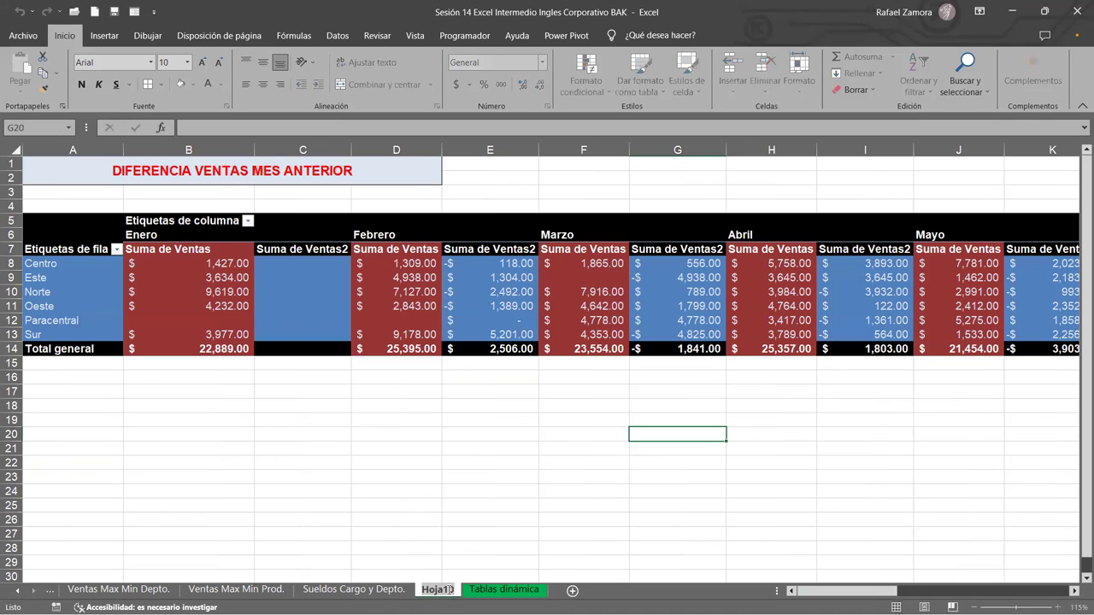
pyautogui.write('Diferencia ventas mes anterior')
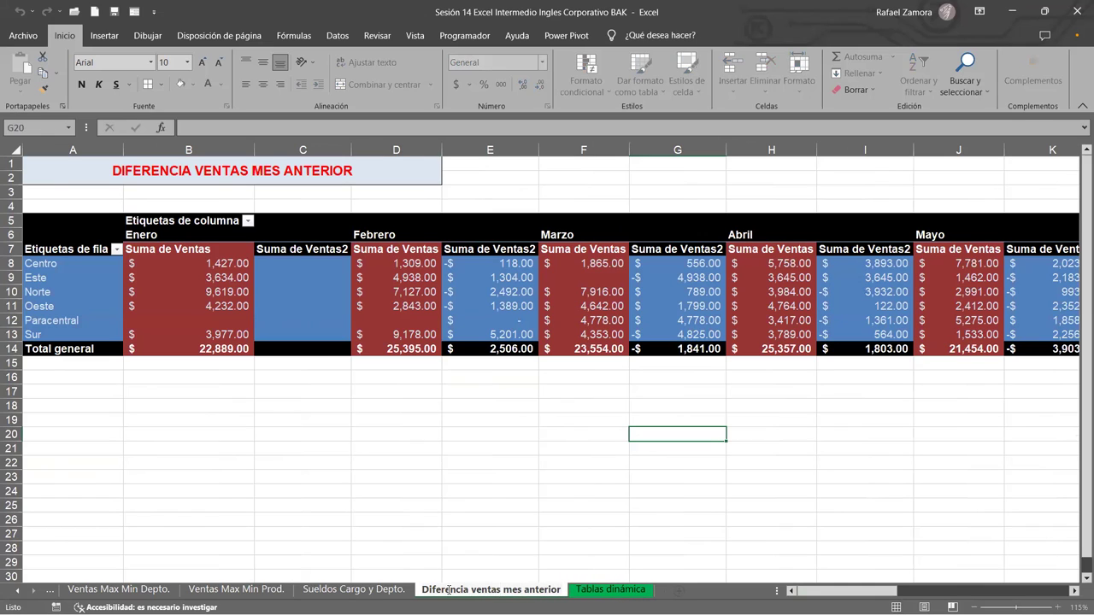
pyautogui.click(419, 481)
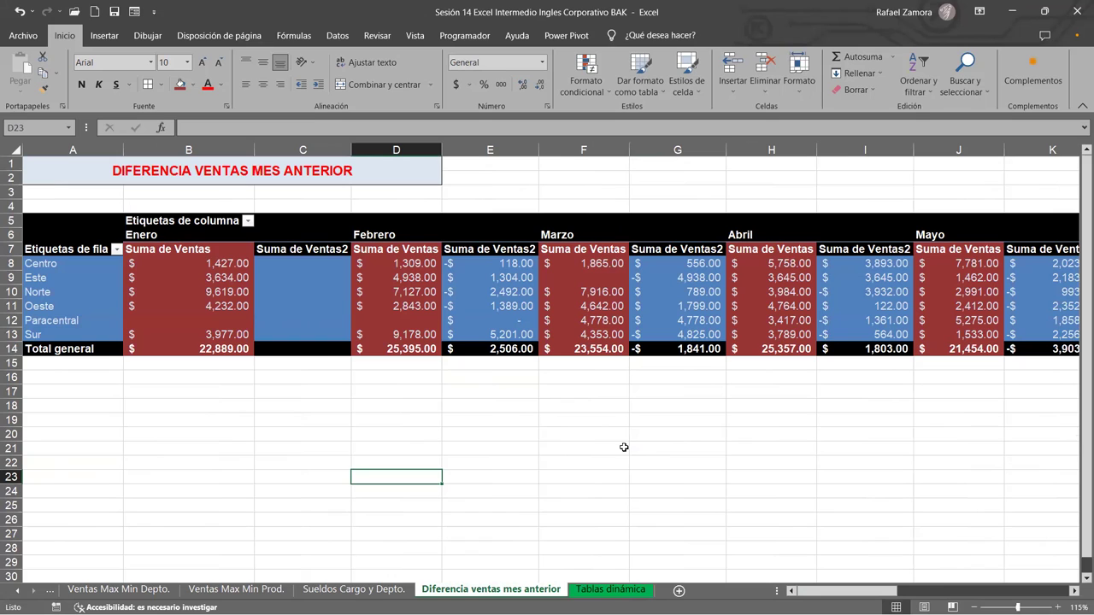
# Format the Suma de Ventas2 field as Moneda currency with negative values shown in red.
pyautogui.click(486, 311)
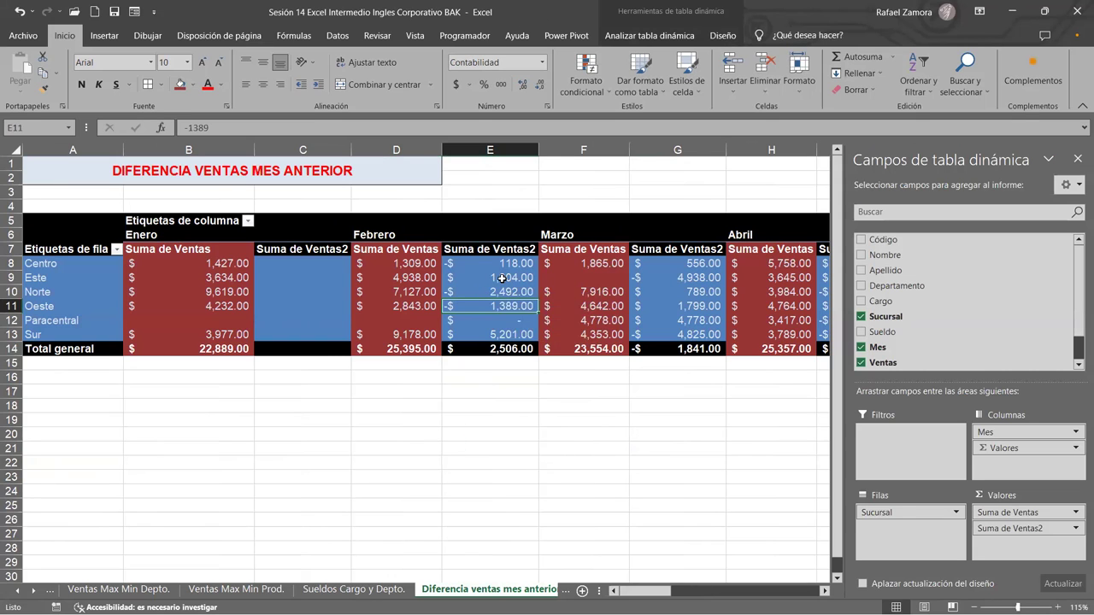
pyautogui.click(510, 282)
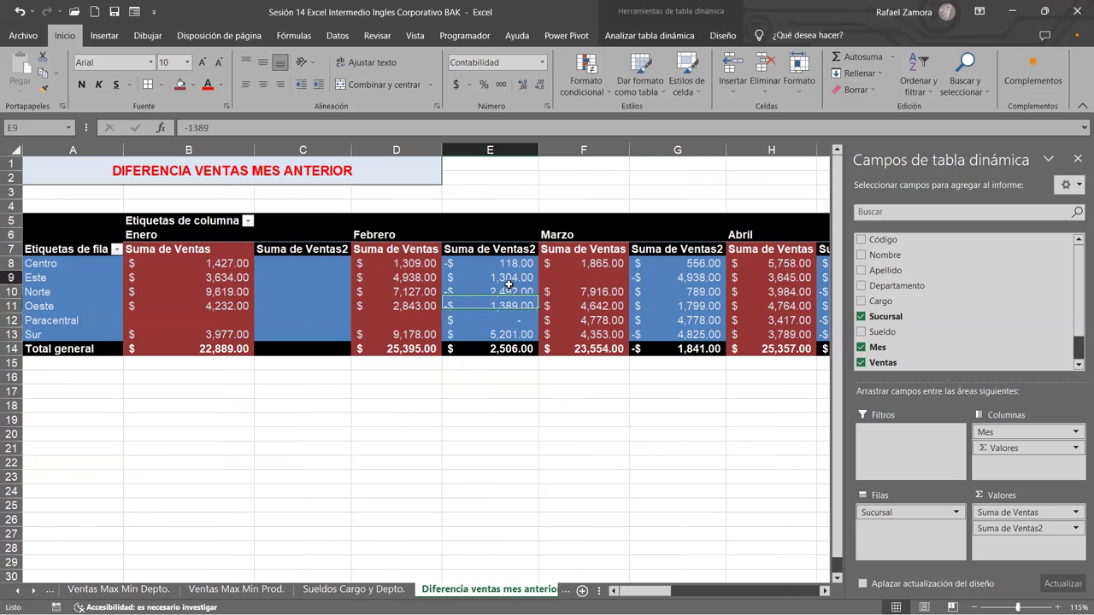
pyautogui.rightClick(510, 285)
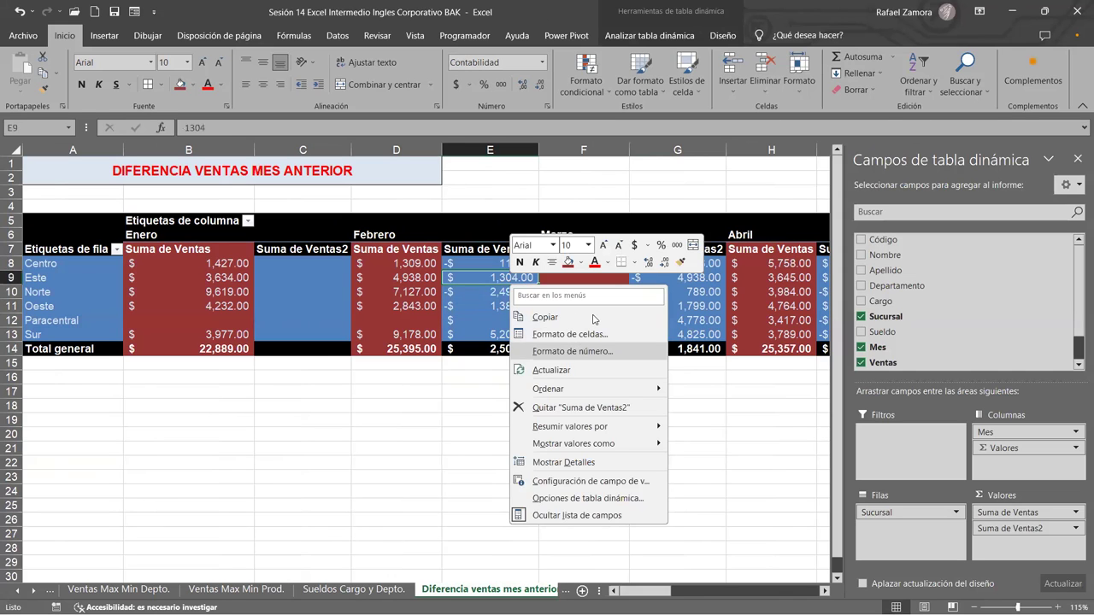
pyautogui.click(584, 349)
pyautogui.click(433, 246)
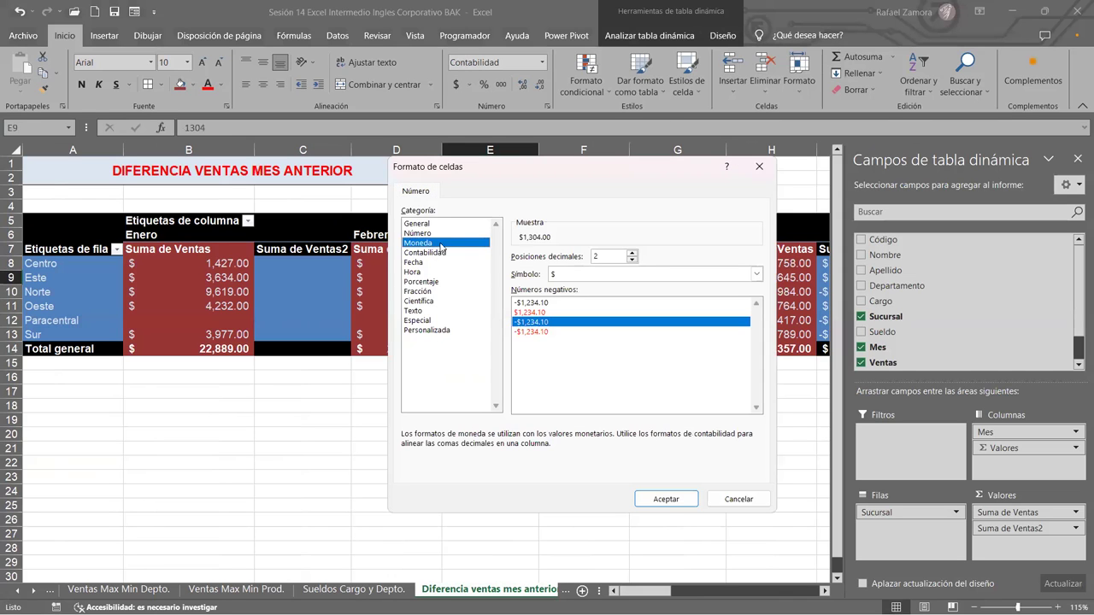
pyautogui.click(547, 312)
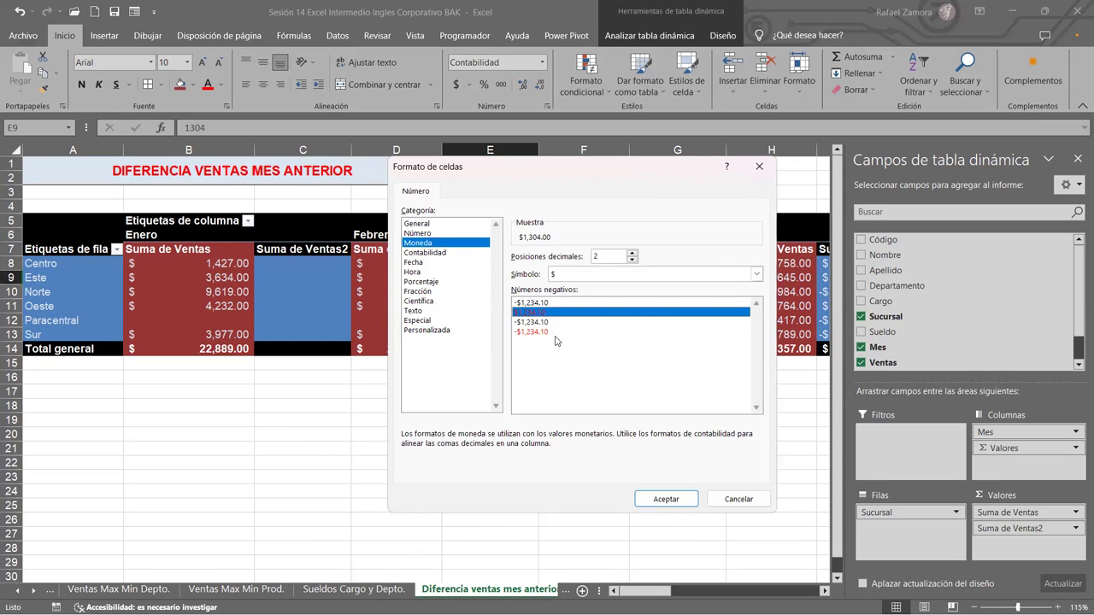
pyautogui.click(659, 495)
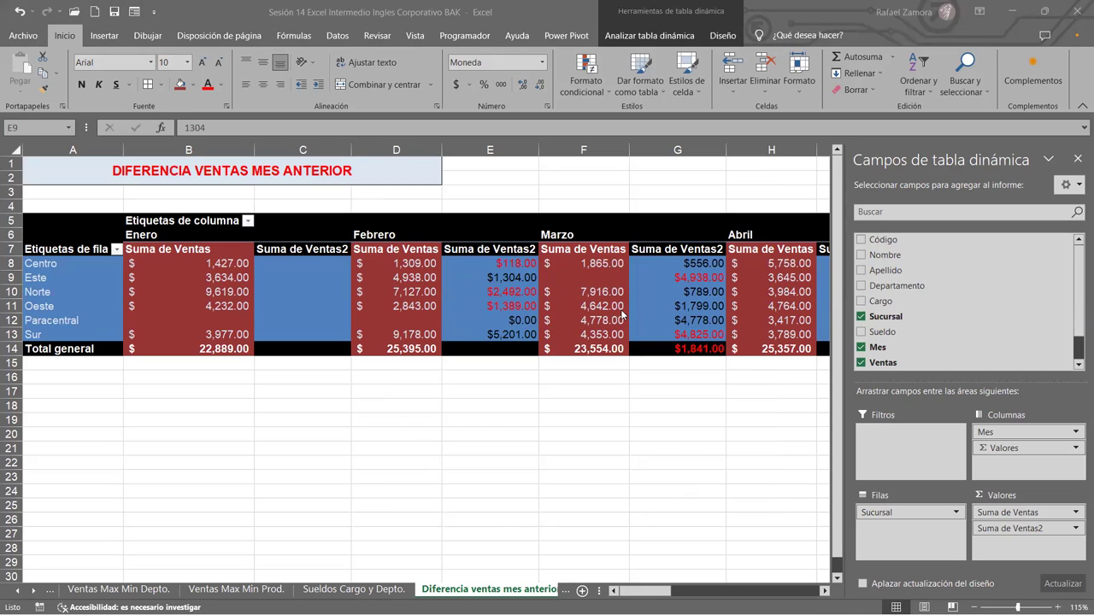
# Deselect the pivot table so the PivotTable Fields pane closes, then review the formatted table.
pyautogui.click(679, 449)
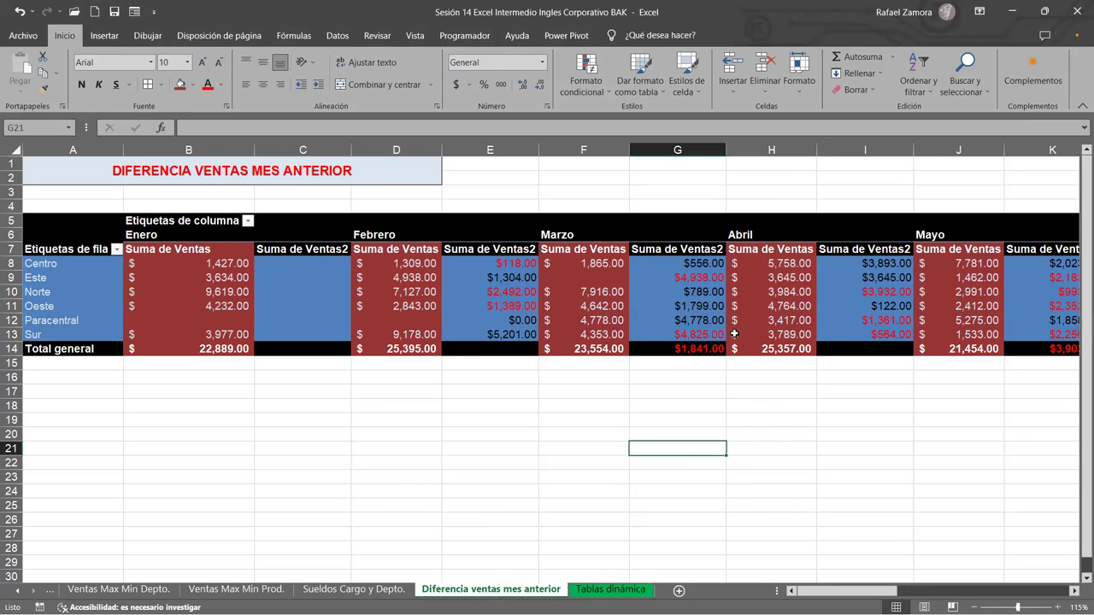
pyautogui.moveTo(734, 333)
pyautogui.moveTo(628, 319)
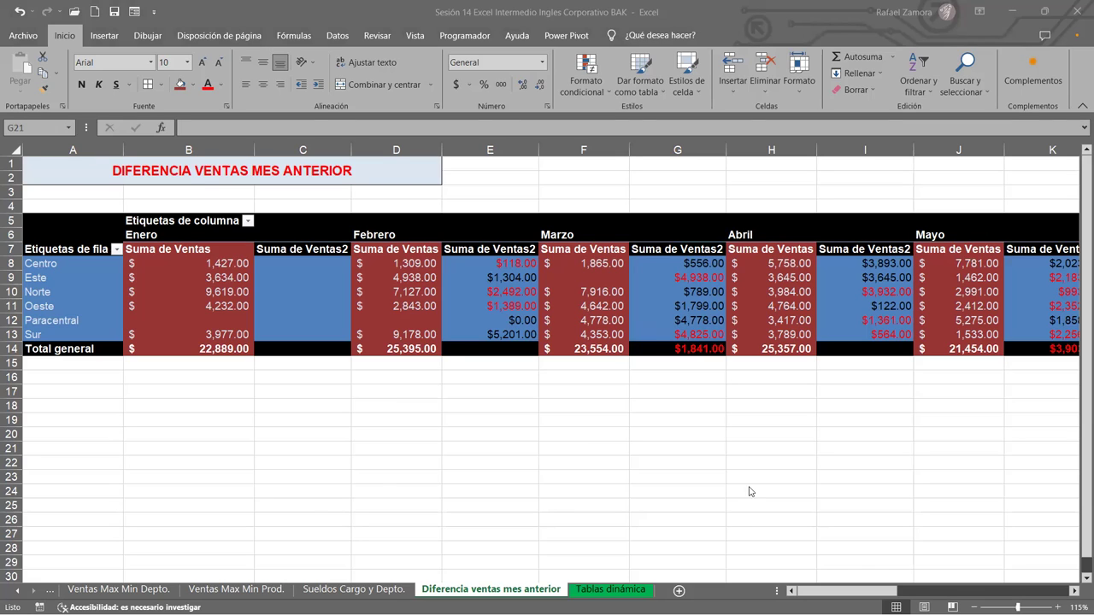
pyautogui.click(833, 592)
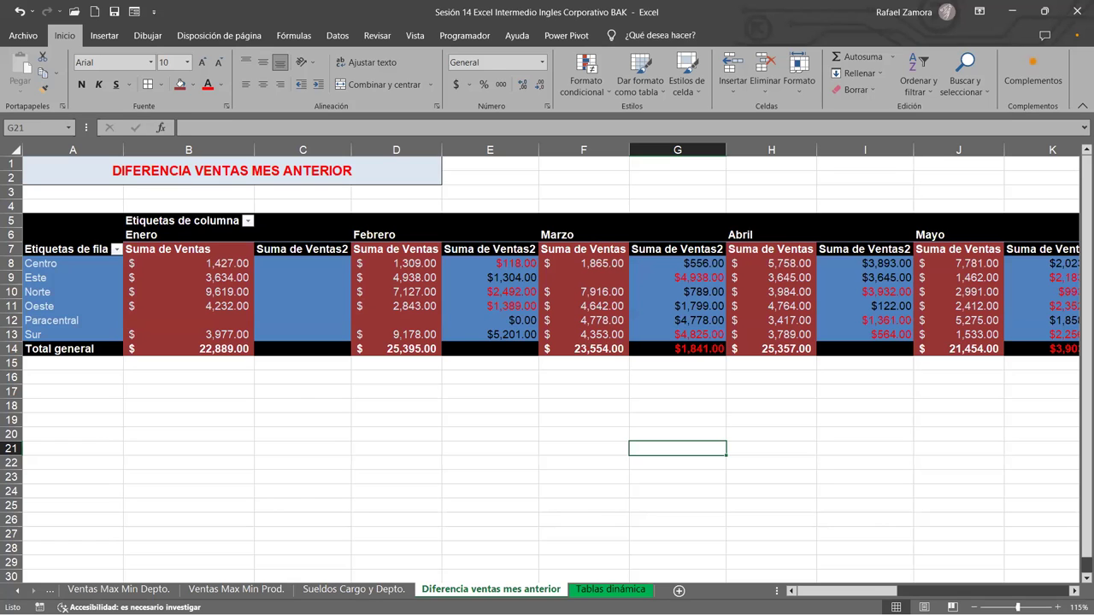
pyautogui.moveTo(846, 591); pyautogui.dragTo(956, 590)
pyautogui.click(940, 306)
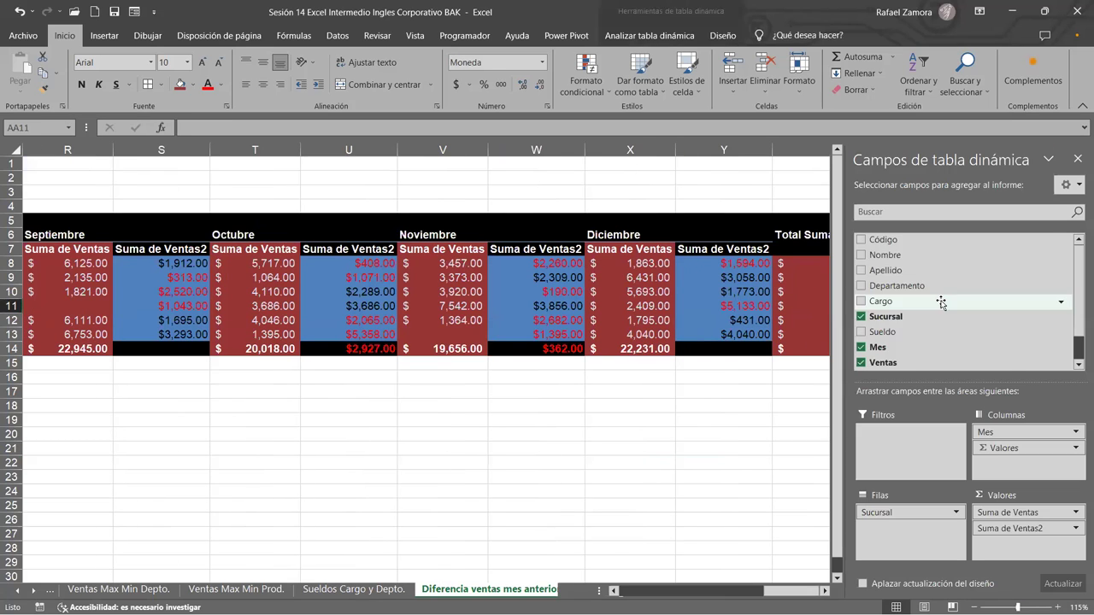
pyautogui.click(723, 520)
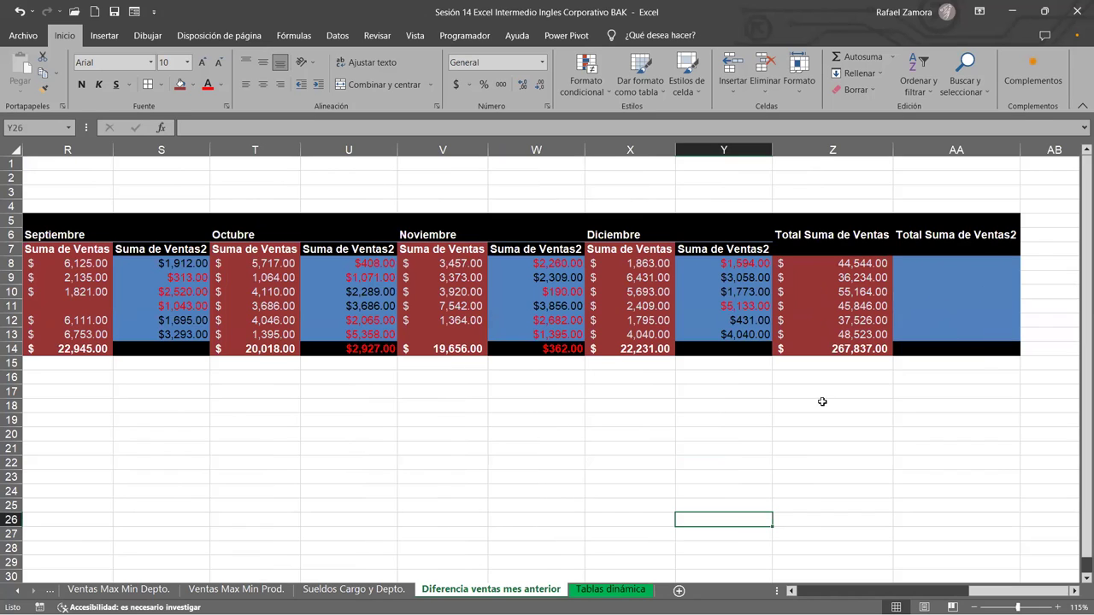
pyautogui.moveTo(846, 260); pyautogui.dragTo(844, 349)
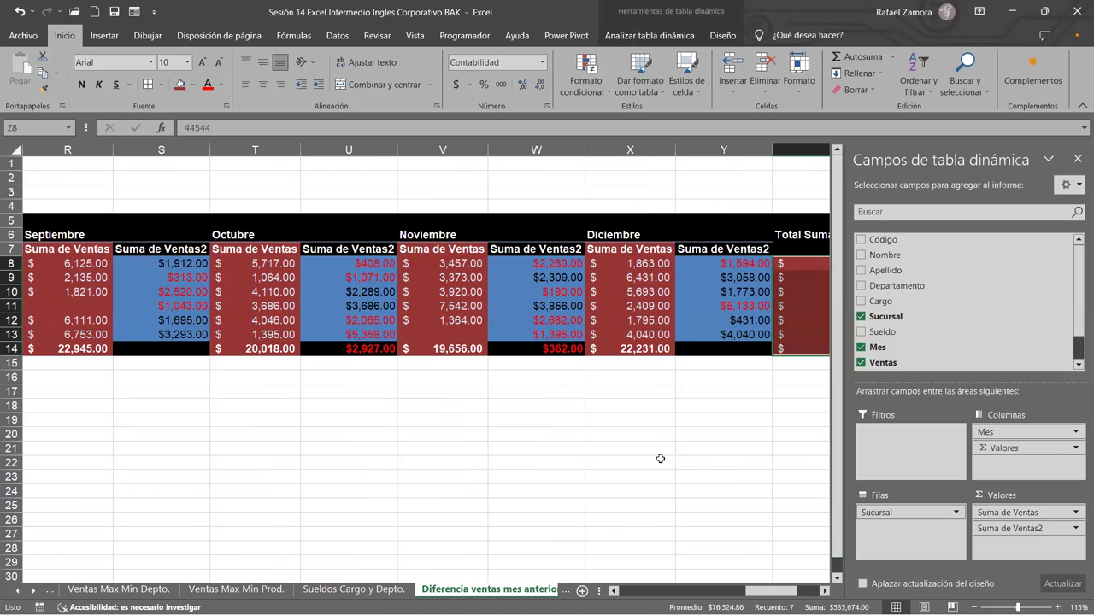
pyautogui.moveTo(785, 596); pyautogui.dragTo(674, 592)
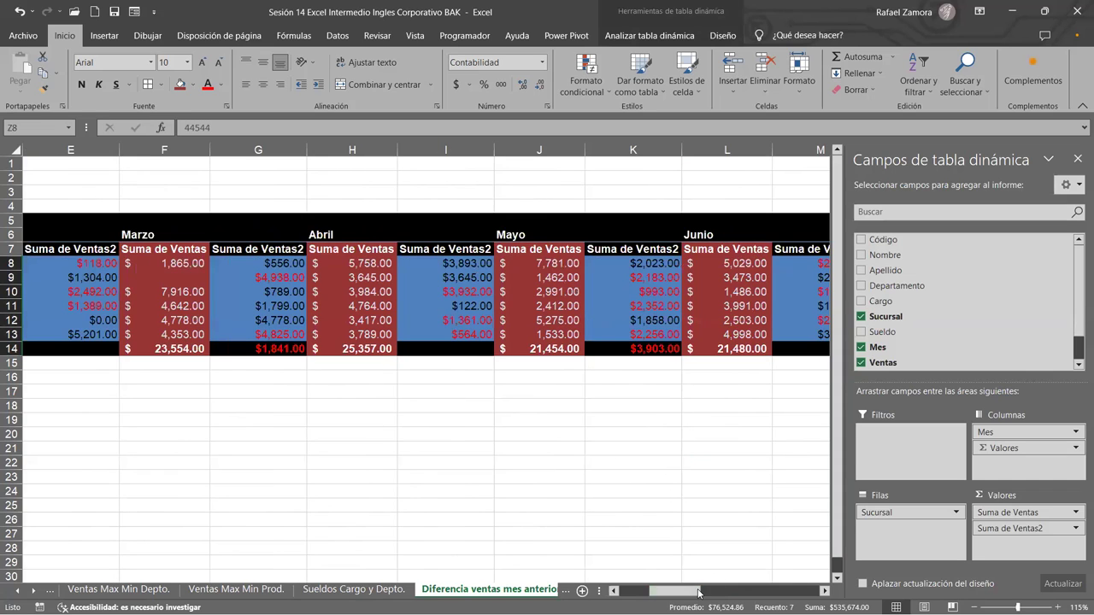
pyautogui.moveTo(680, 592); pyautogui.dragTo(651, 591)
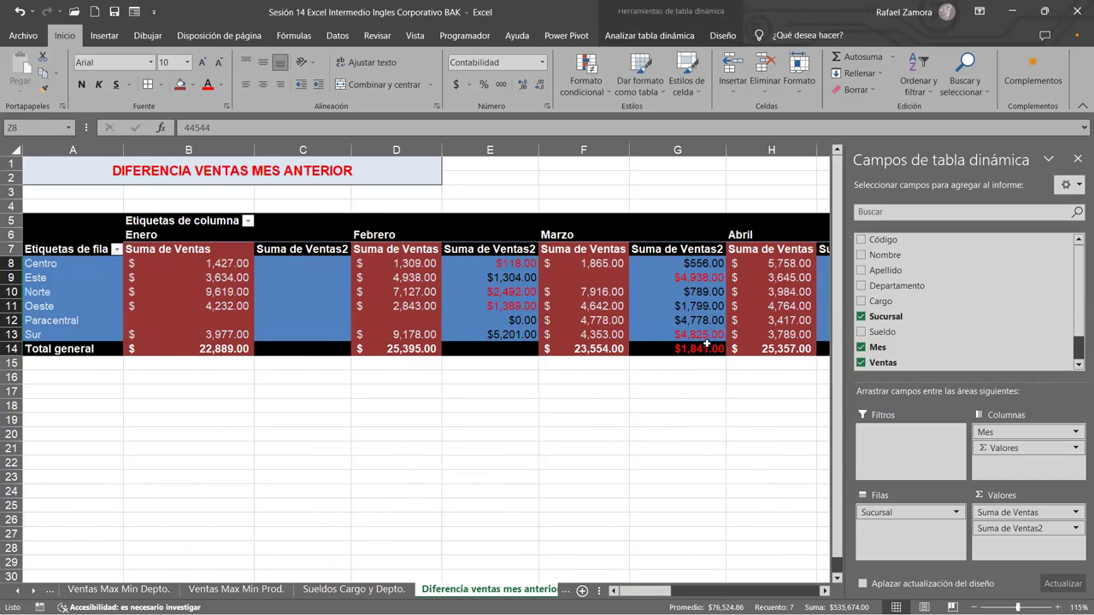
pyautogui.moveTo(706, 340)
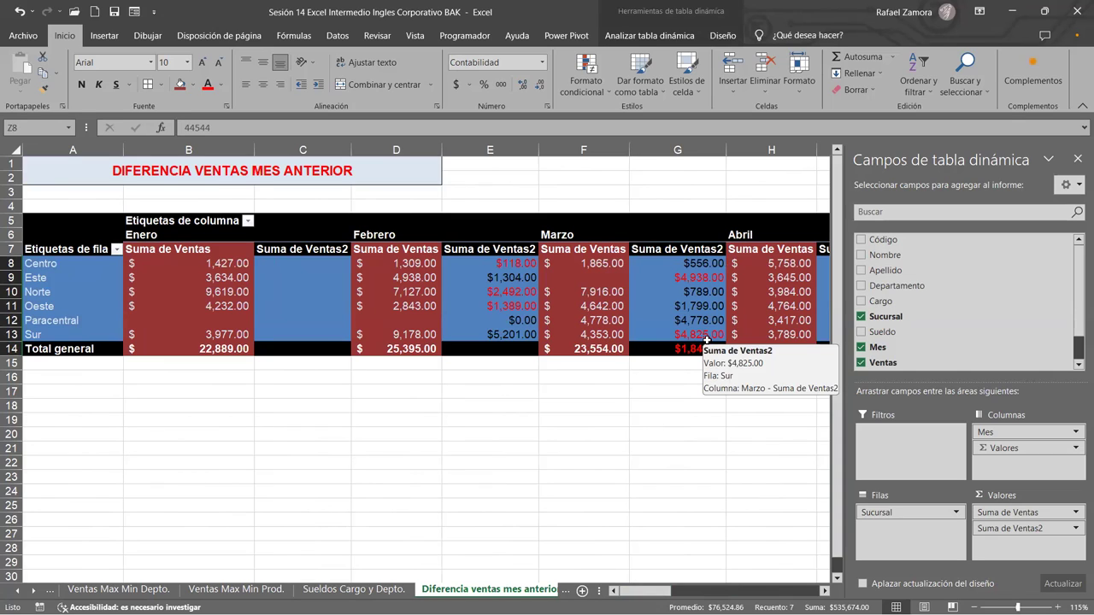
pyautogui.click(322, 291)
pyautogui.moveTo(316, 263); pyautogui.dragTo(315, 338)
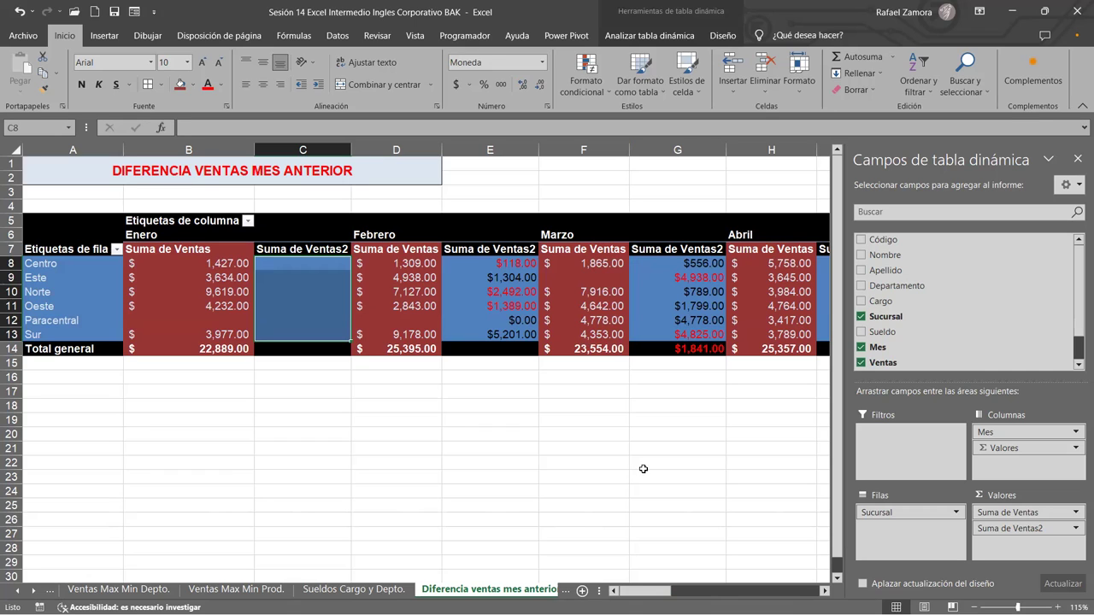
pyautogui.click(491, 434)
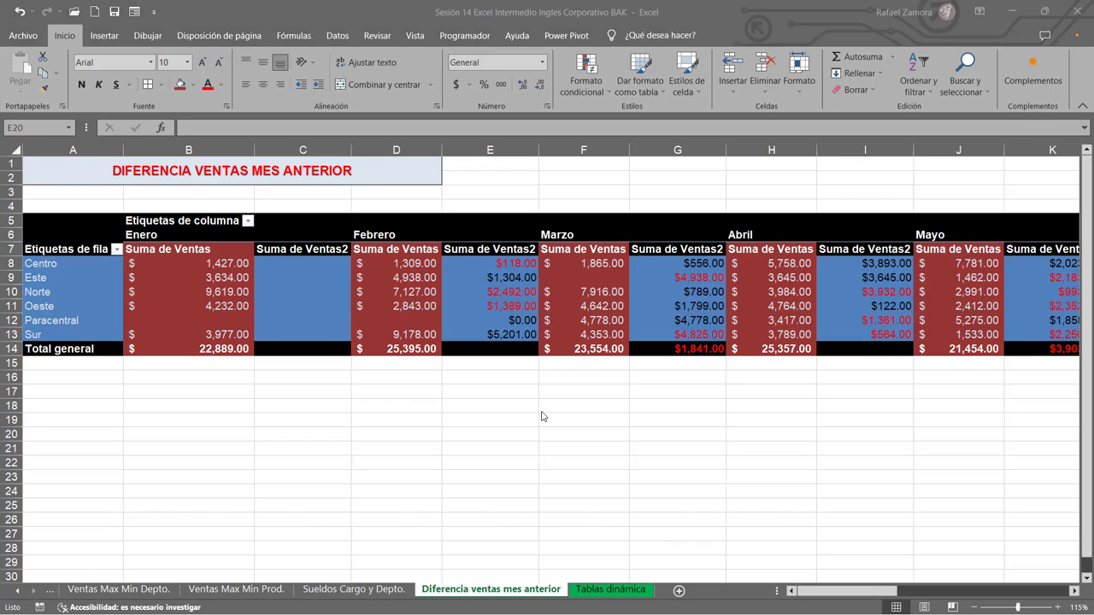
# Go to the Tablas dinámica sheet holding the employee sales source data.
pyautogui.click(865, 490)
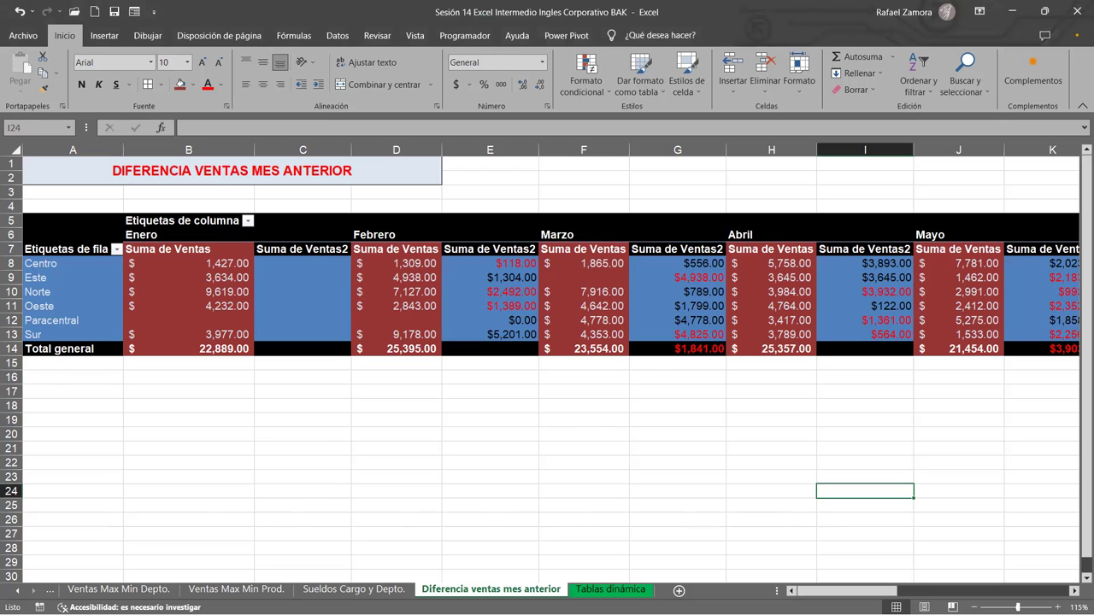
pyautogui.click(617, 591)
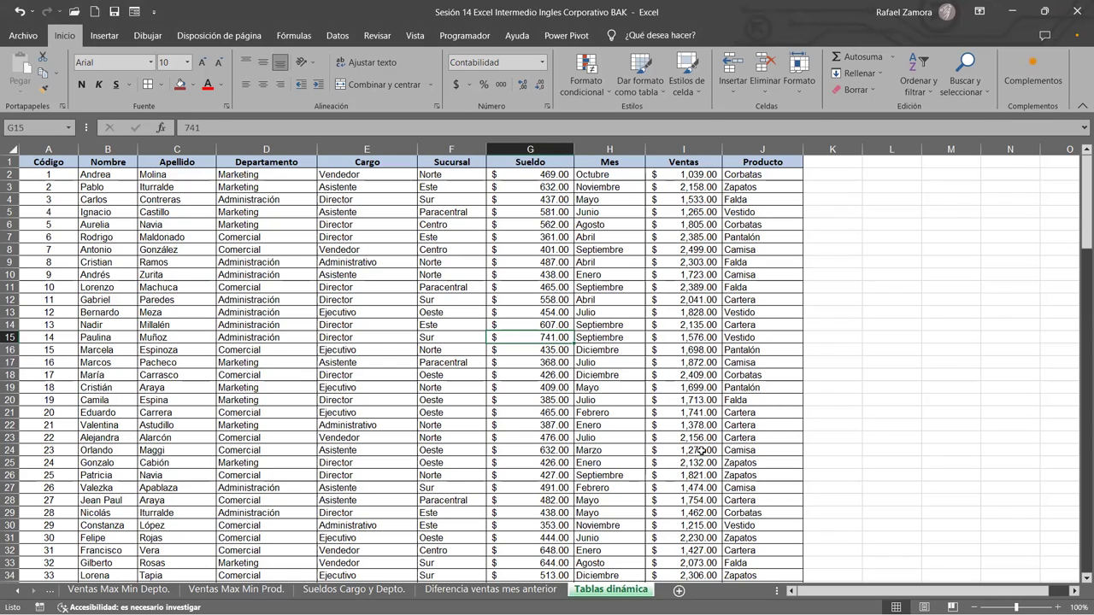
# Insert an empty pivot table from the data range A1:J51 on a new worksheet.
pyautogui.click(702, 398)
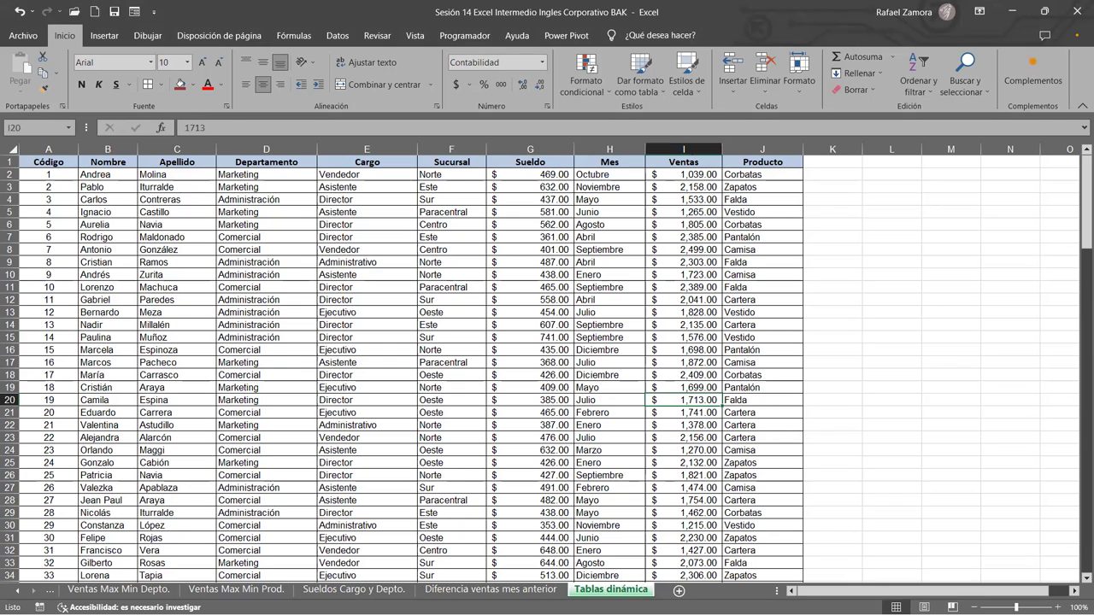
pyautogui.click(594, 366)
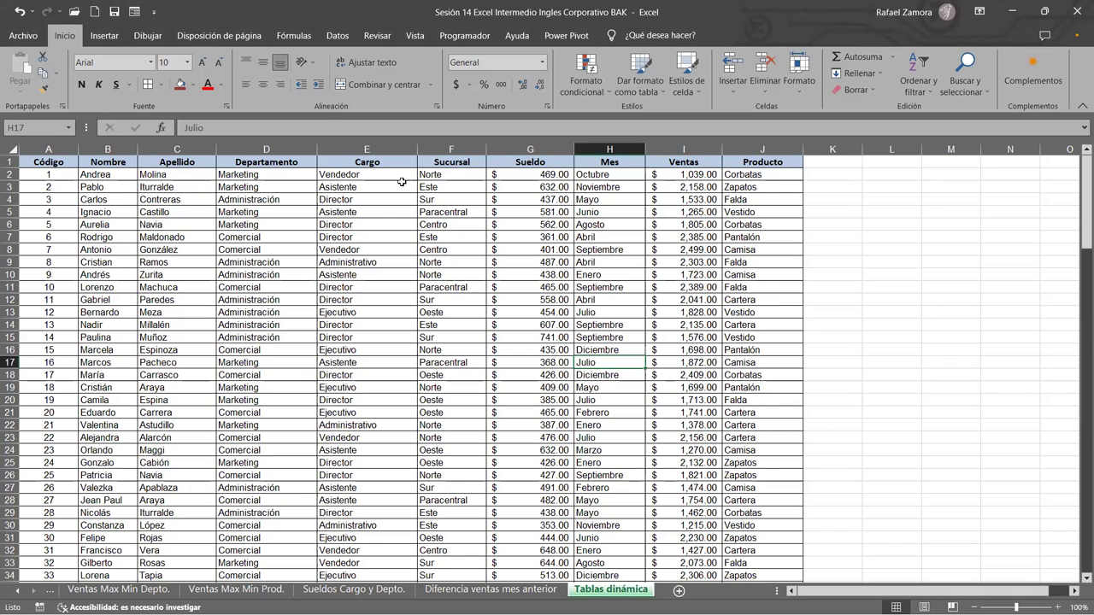
pyautogui.click(106, 39)
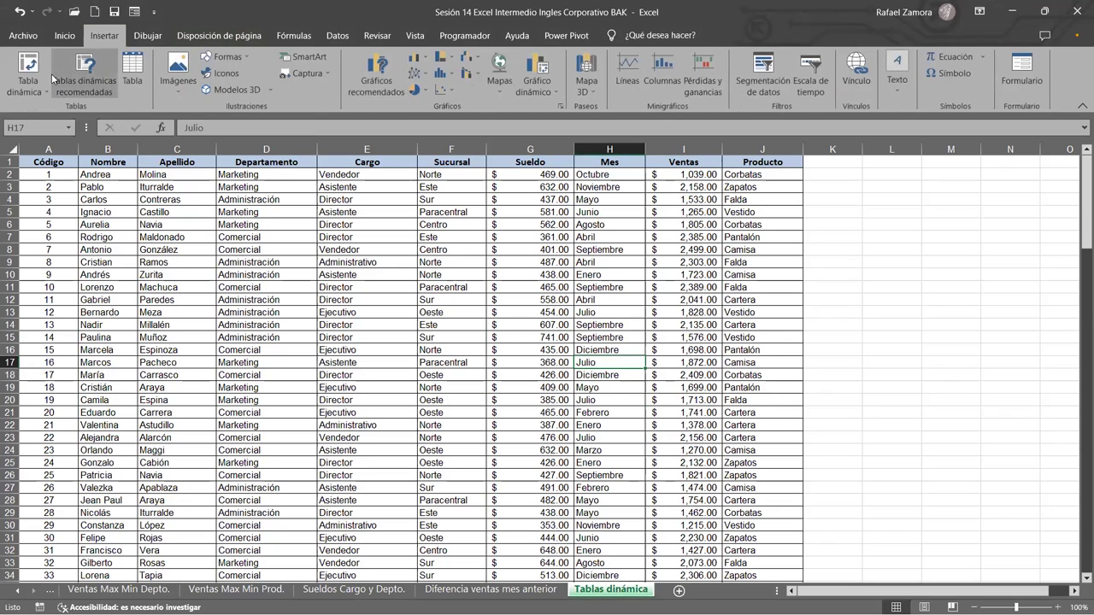
pyautogui.click(30, 68)
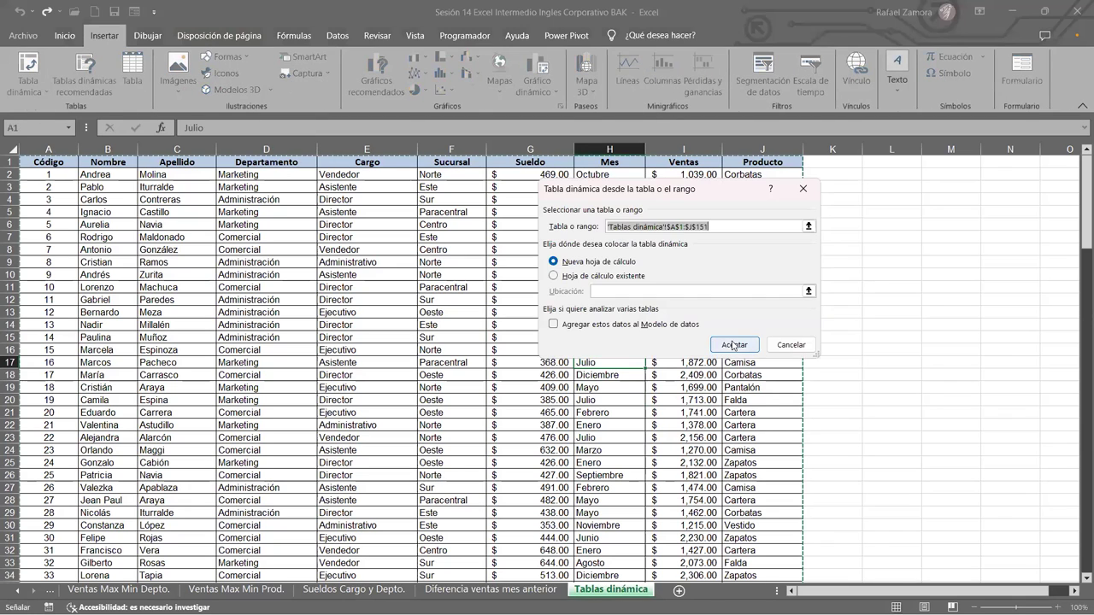
pyautogui.click(733, 345)
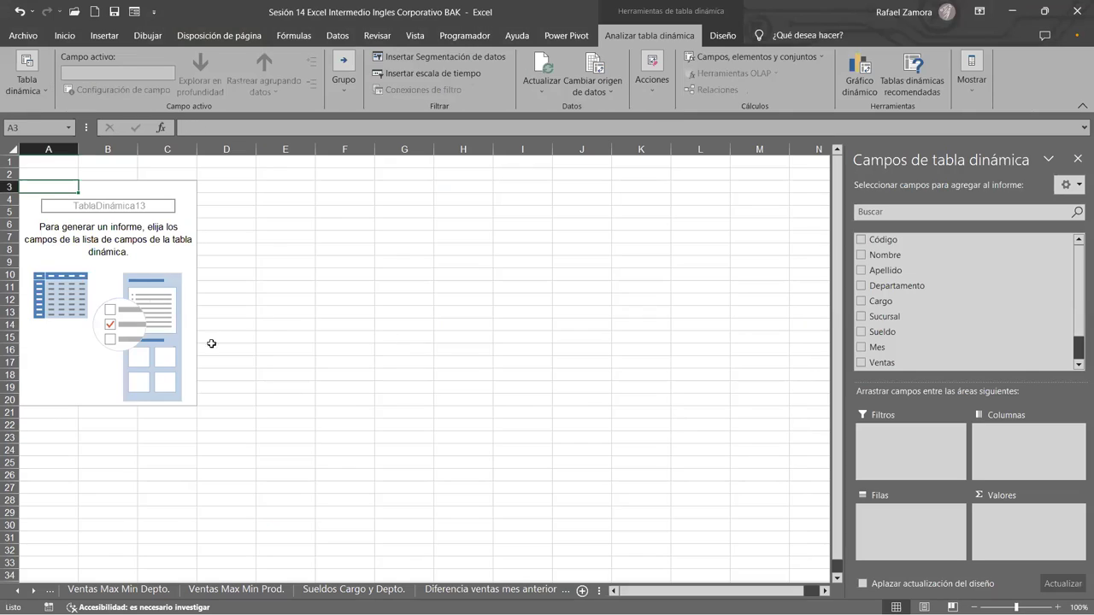
pyautogui.click(6, 184)
# Insert two rows above the pivot and paste the previous sheet's title banner into A1.
pyautogui.hotkey('ctrl', '+')
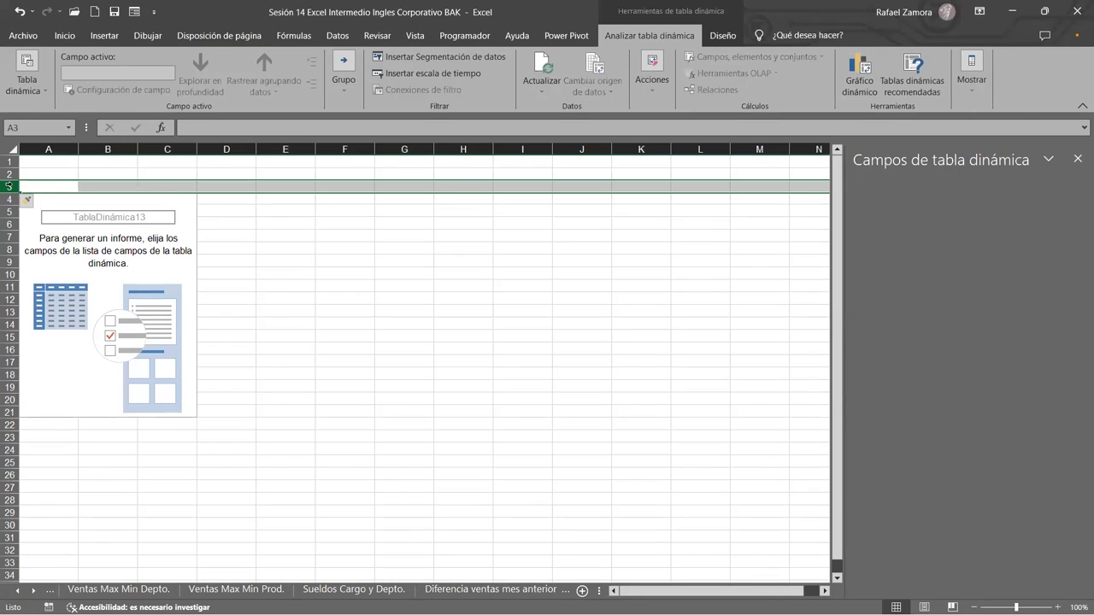
pyautogui.hotkey('ctrl', '+')
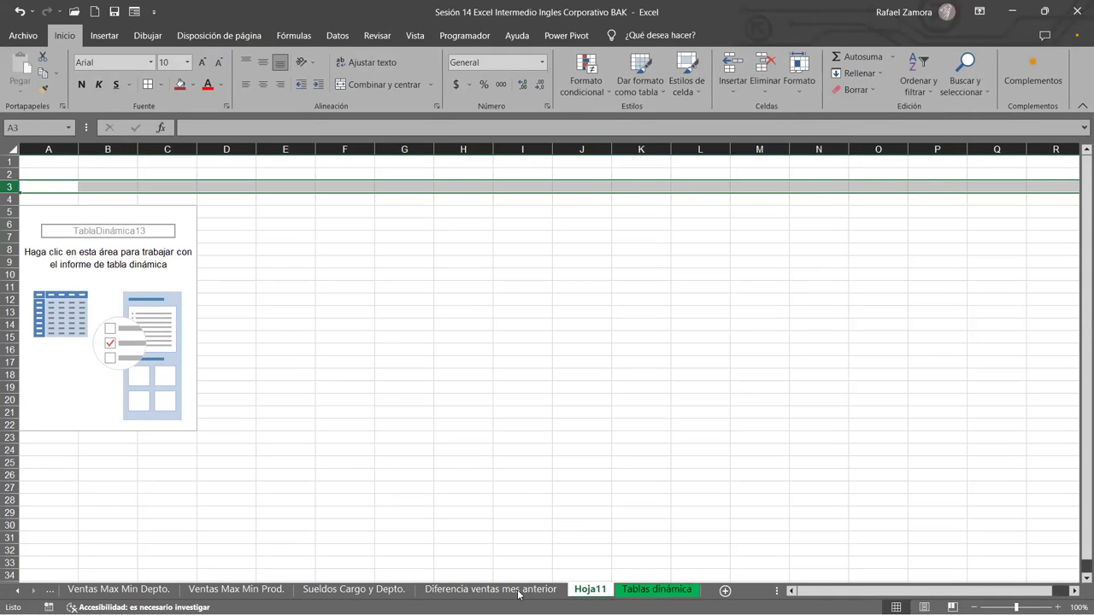
pyautogui.hotkey('ctrl', 'pageup')
pyautogui.hotkey('ctrl', 'c')
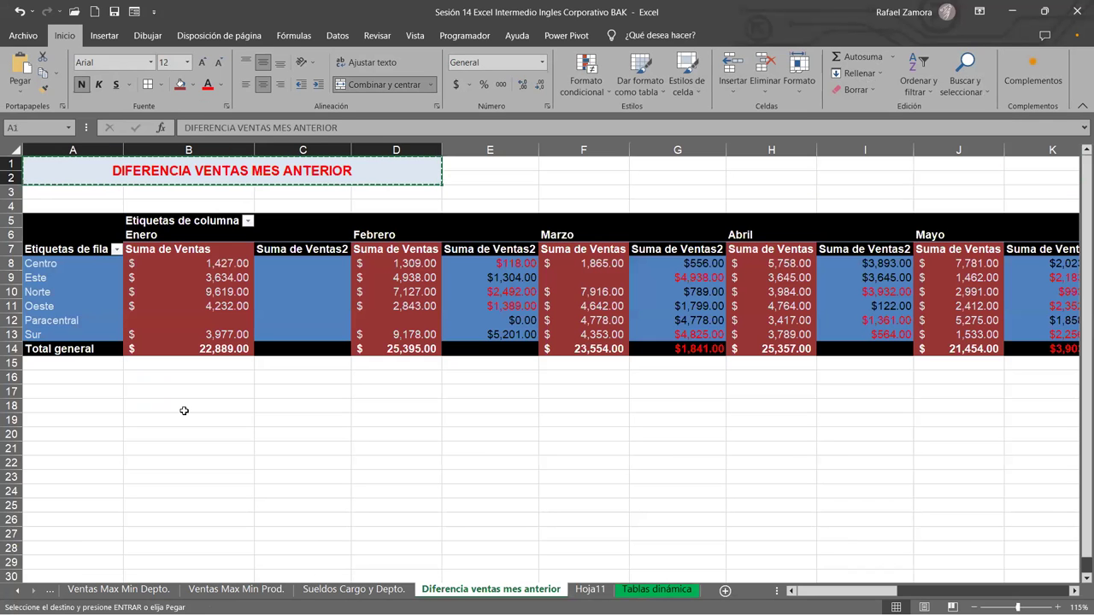
pyautogui.click(582, 590)
pyautogui.click(29, 164)
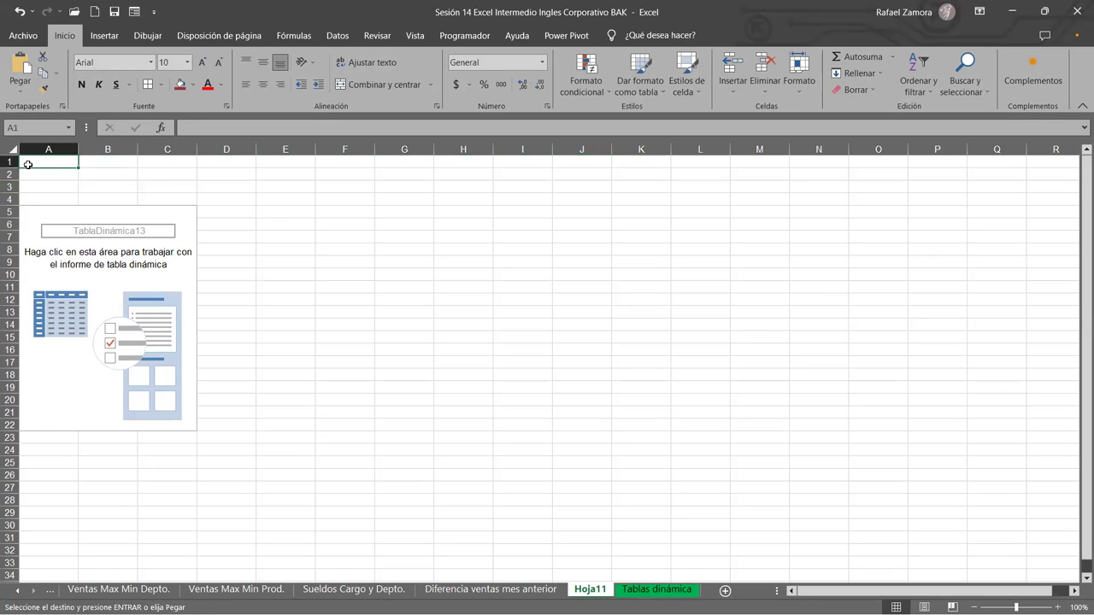
pyautogui.hotkey('ctrl', 'v')
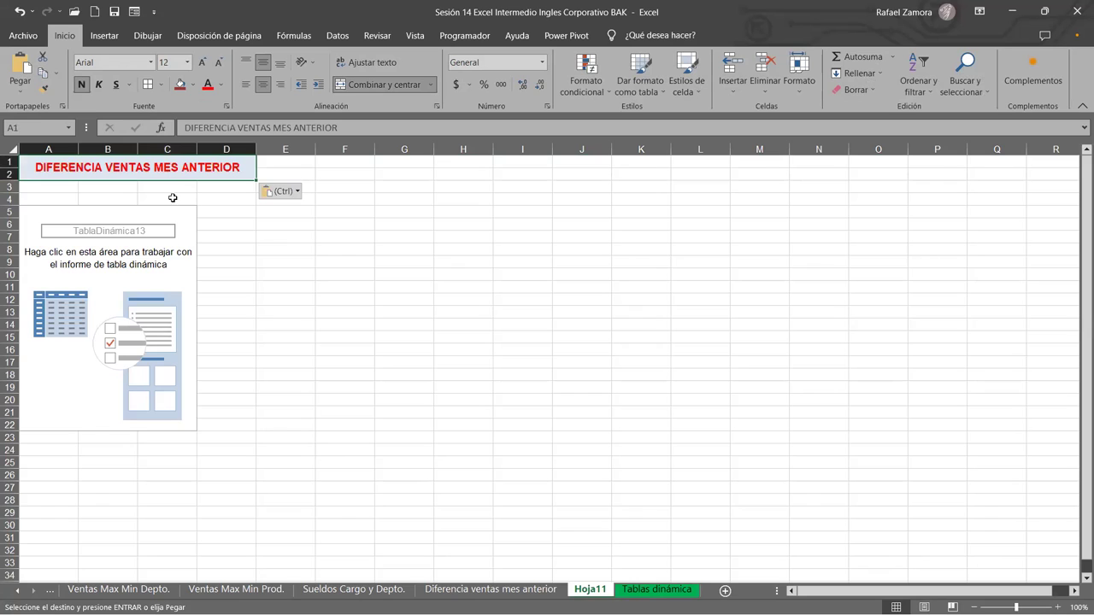
# Change the pasted title text to AGRUPACION TRIMESTRE.
pyautogui.doubleClick(179, 168)
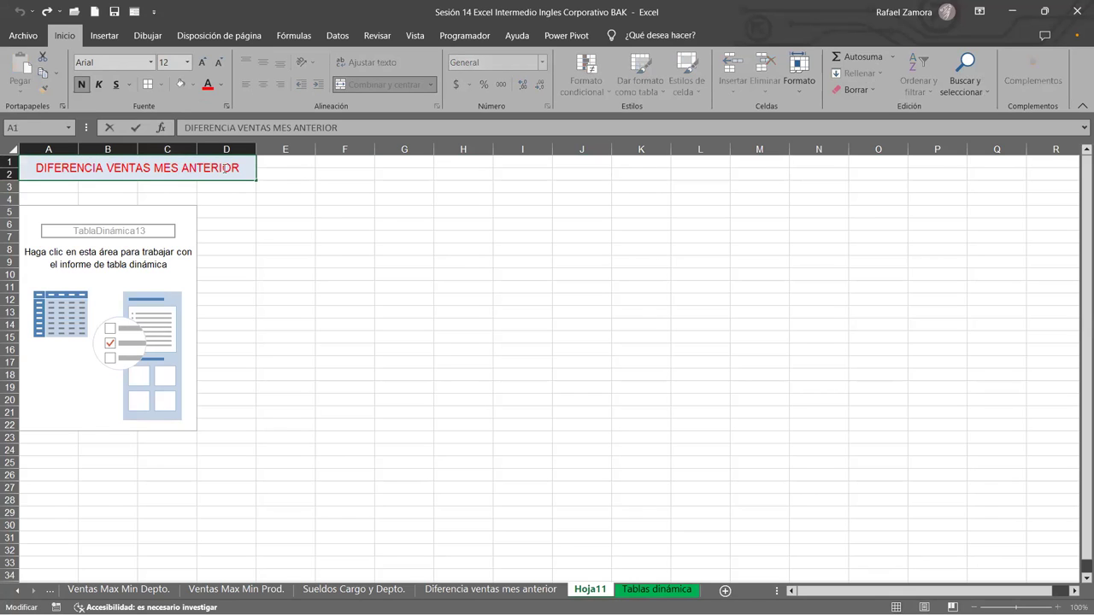
pyautogui.hotkey('shift', 'Home')
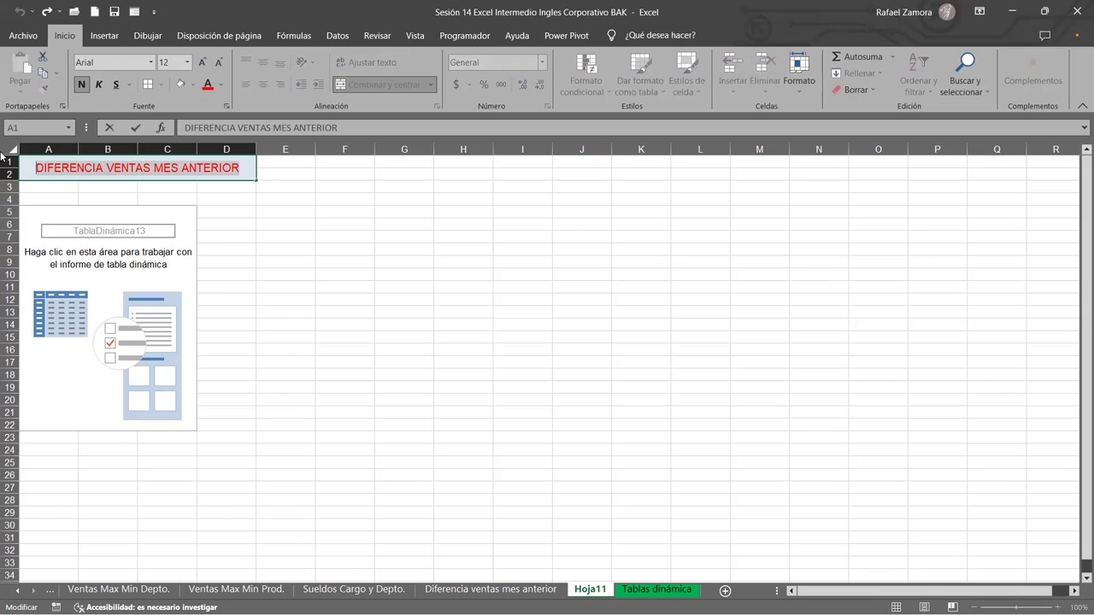
pyautogui.write('AGRUPACION ')
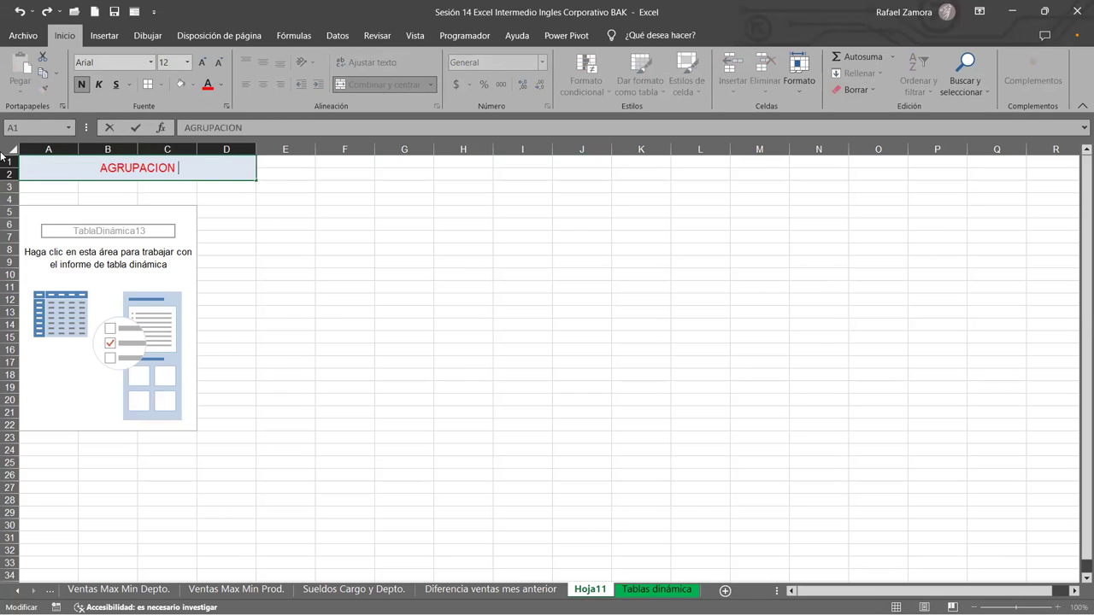
pyautogui.write('TRIMESTRE')
# Confirm the AGRUPACION TRIMESTRE title and scroll the sheet tabs to the new Hoja11 sheet.
pyautogui.click(307, 299)
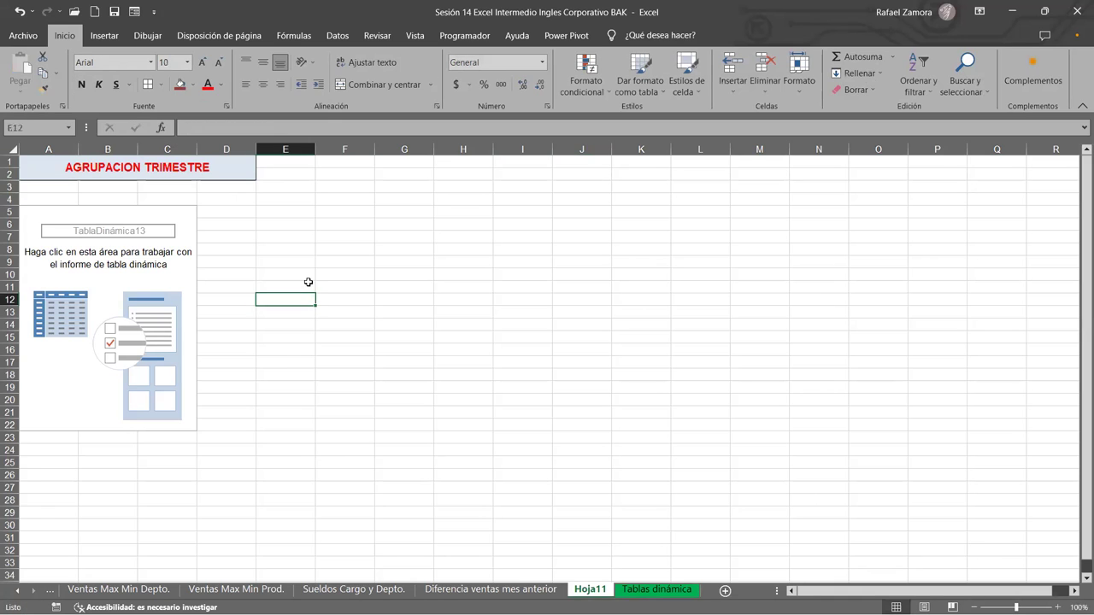
pyautogui.click(158, 295)
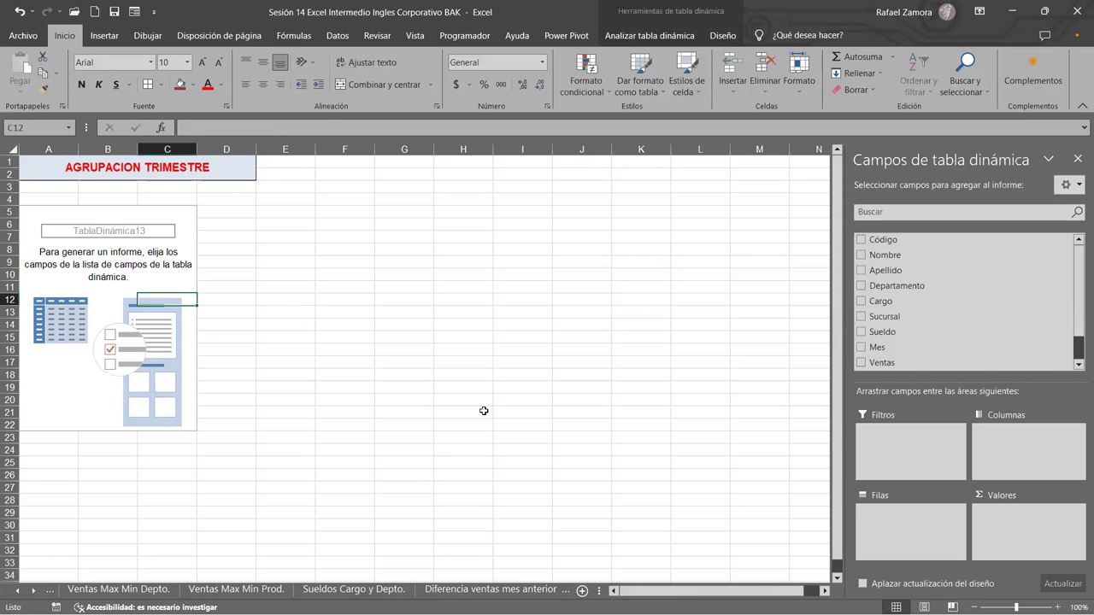
pyautogui.click(32, 589)
pyautogui.click(17, 590)
pyautogui.click(17, 589)
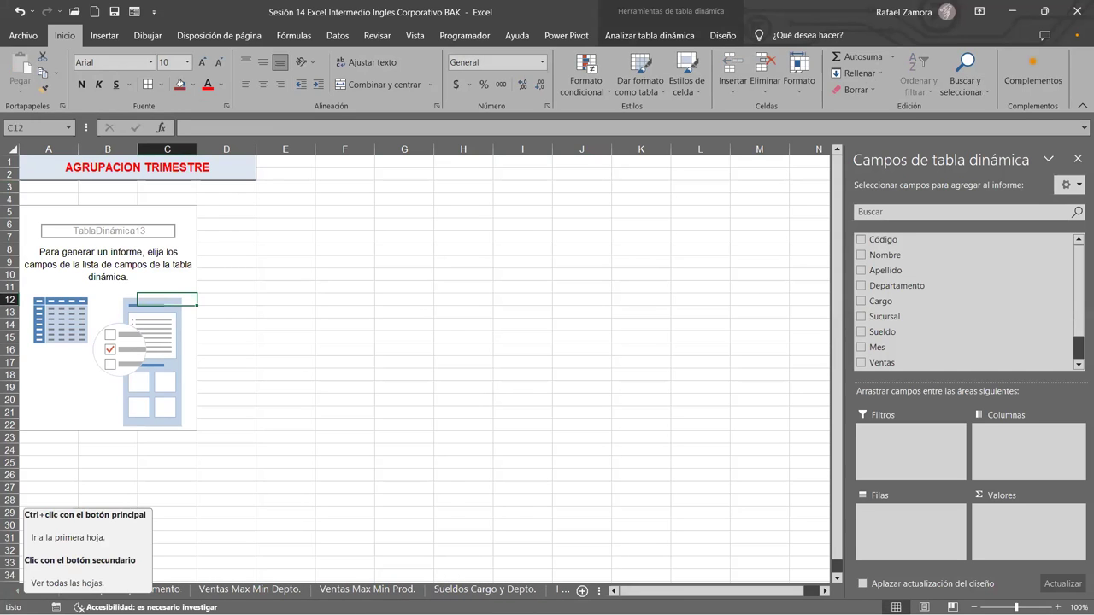
pyautogui.click(33, 589)
pyautogui.click(32, 589)
pyautogui.click(33, 590)
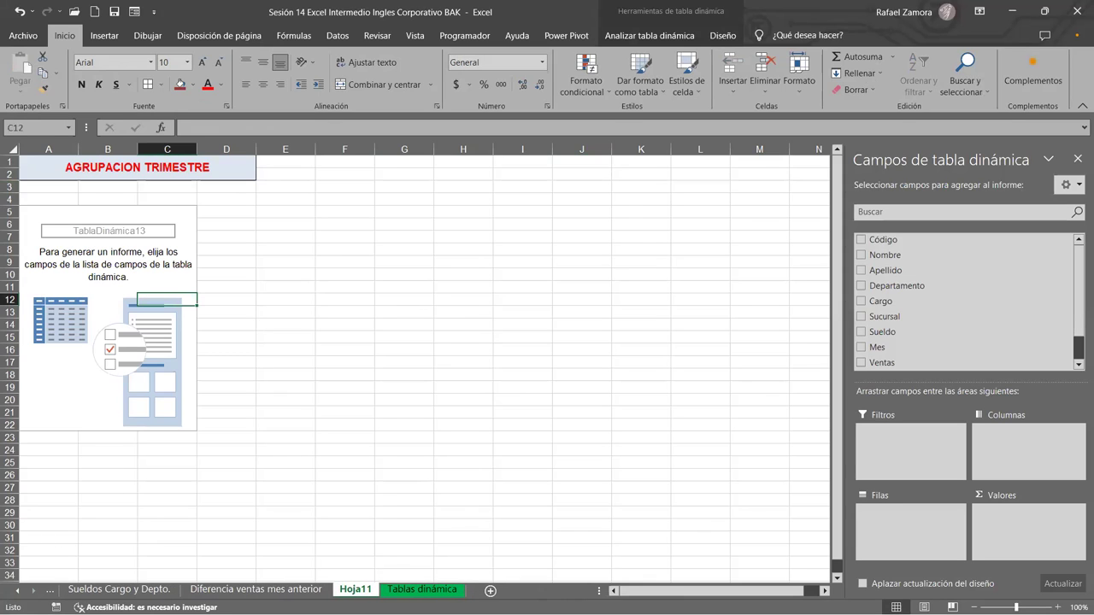
# Name the sheet 'Agrupacion Trim.' and reselect the pivot table to show its field list.
pyautogui.write('Agrupacion Trim.')
pyautogui.click(349, 496)
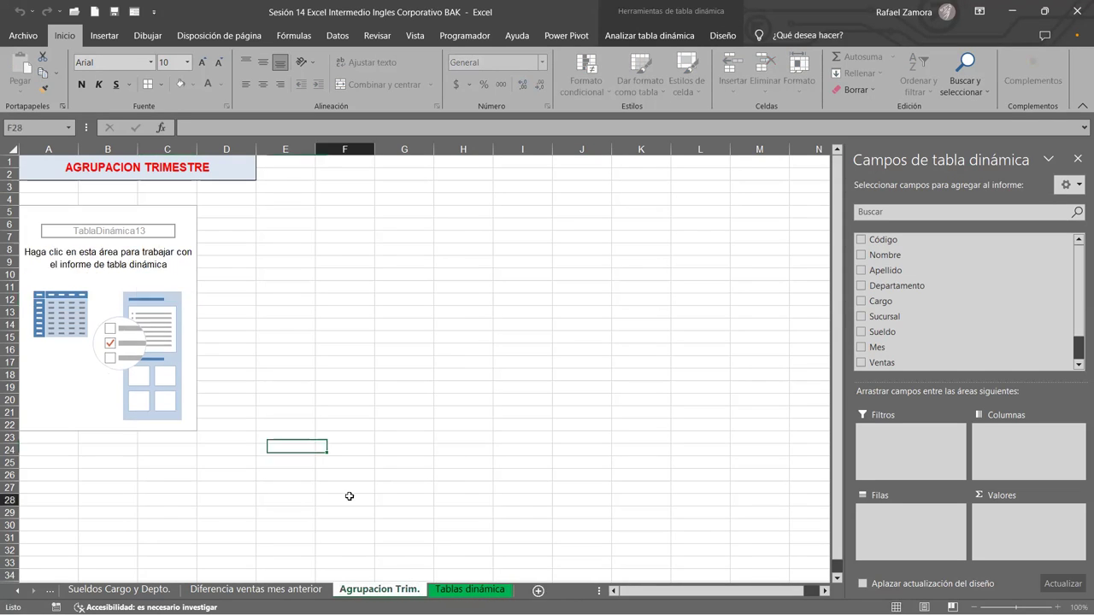
pyautogui.click(174, 279)
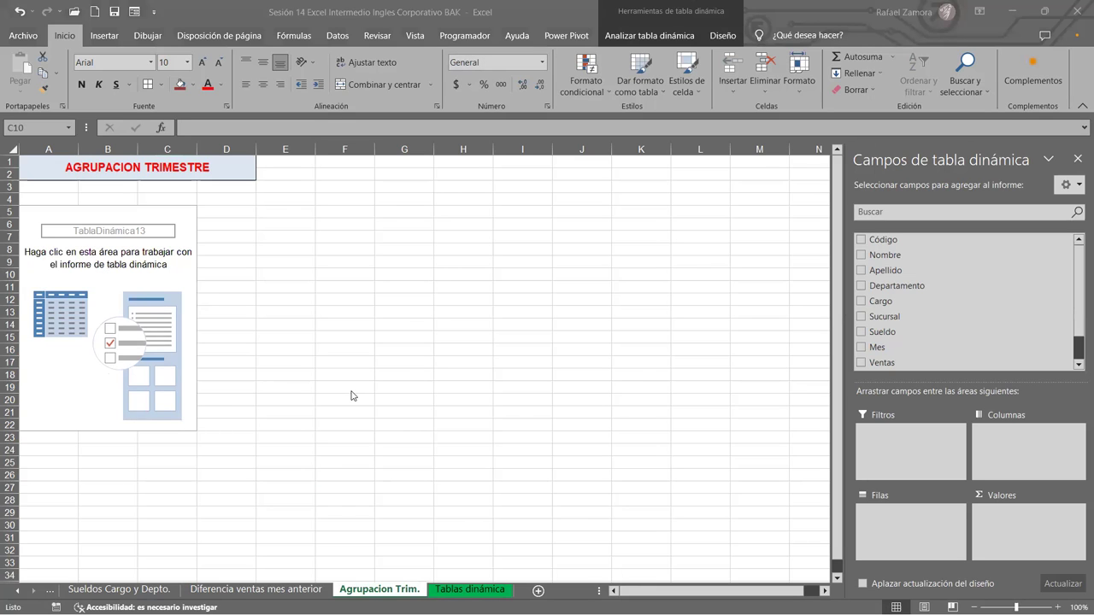
pyautogui.click(546, 345)
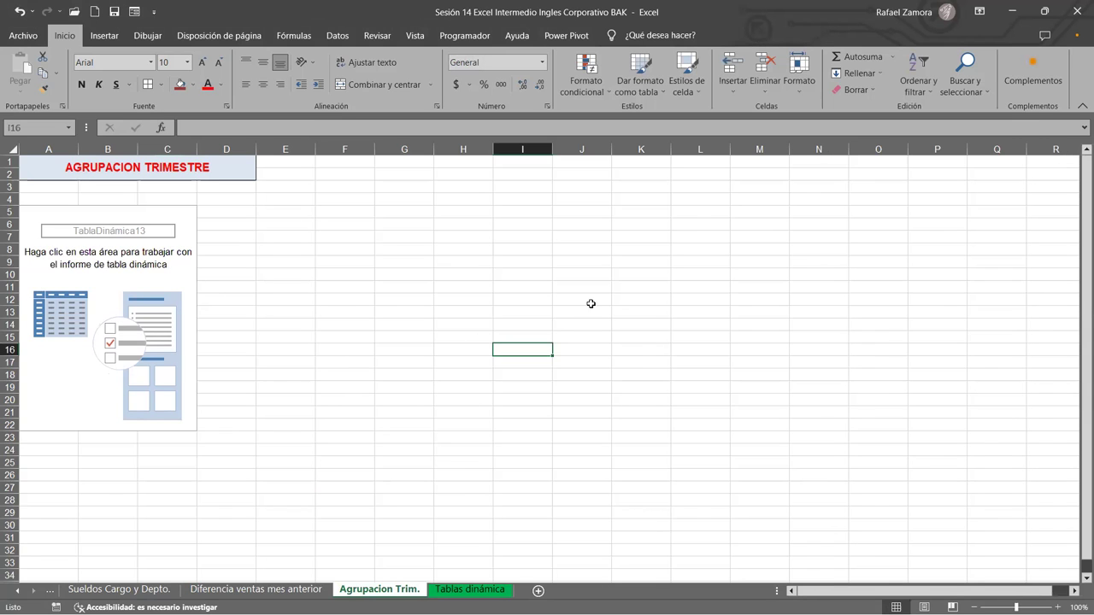
pyautogui.click(280, 295)
pyautogui.click(171, 320)
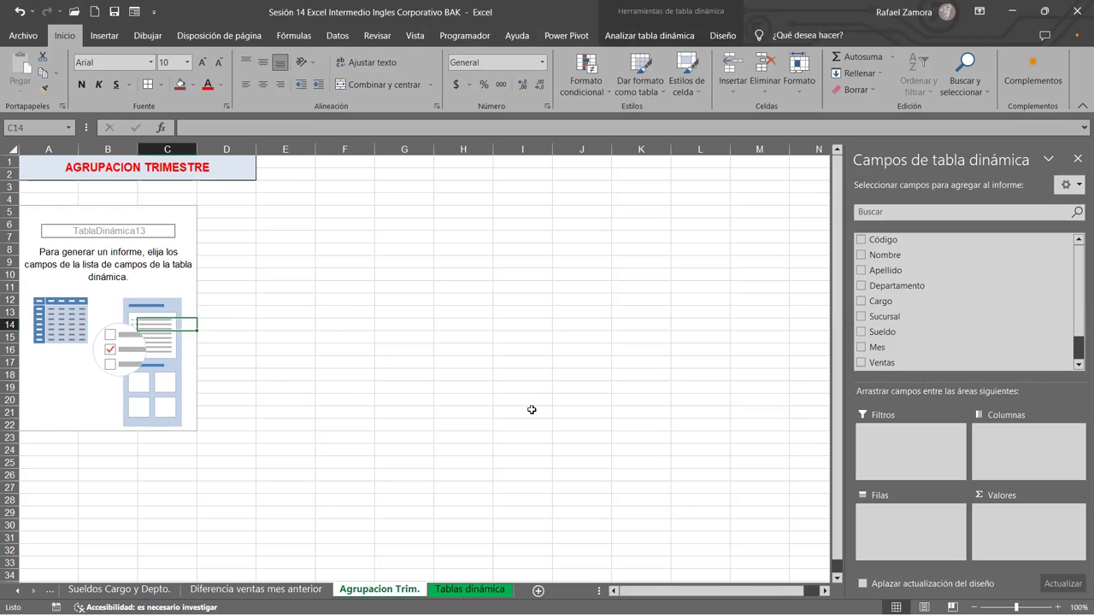
# Review the earlier pivot sheets, then return to the Agrupacion Trim. sheet.
pyautogui.click(256, 590)
pyautogui.click(160, 591)
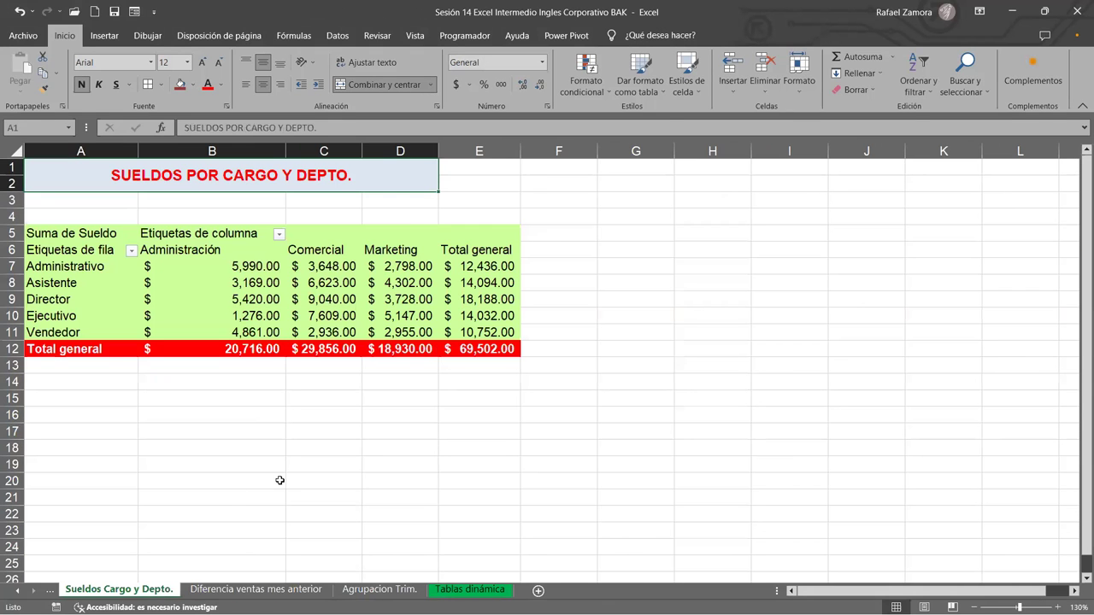
pyautogui.click(16, 591)
pyautogui.click(119, 591)
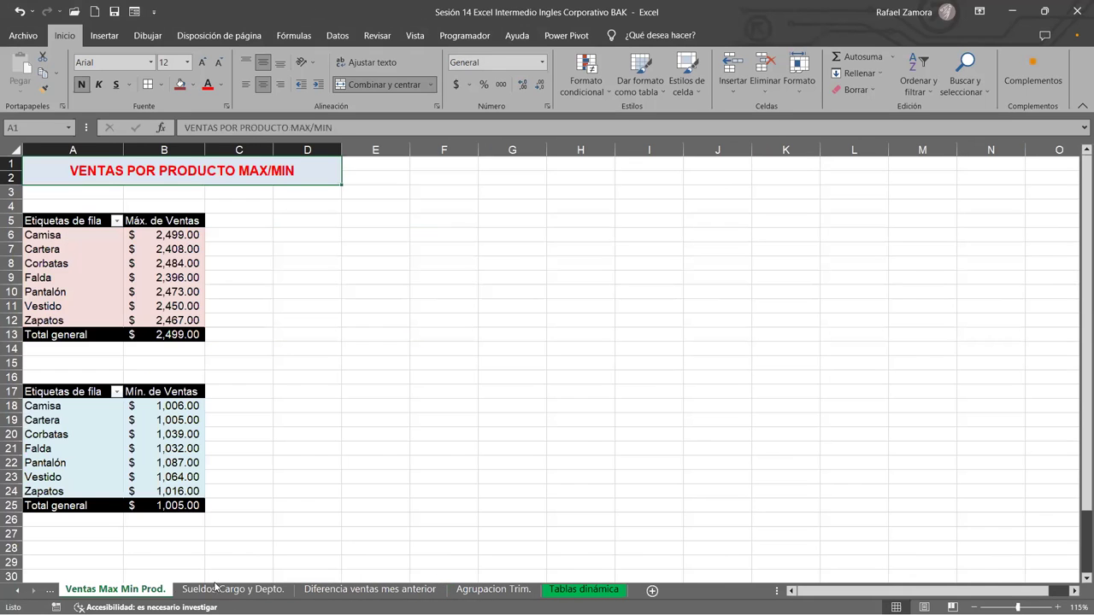
pyautogui.click(307, 591)
pyautogui.click(464, 590)
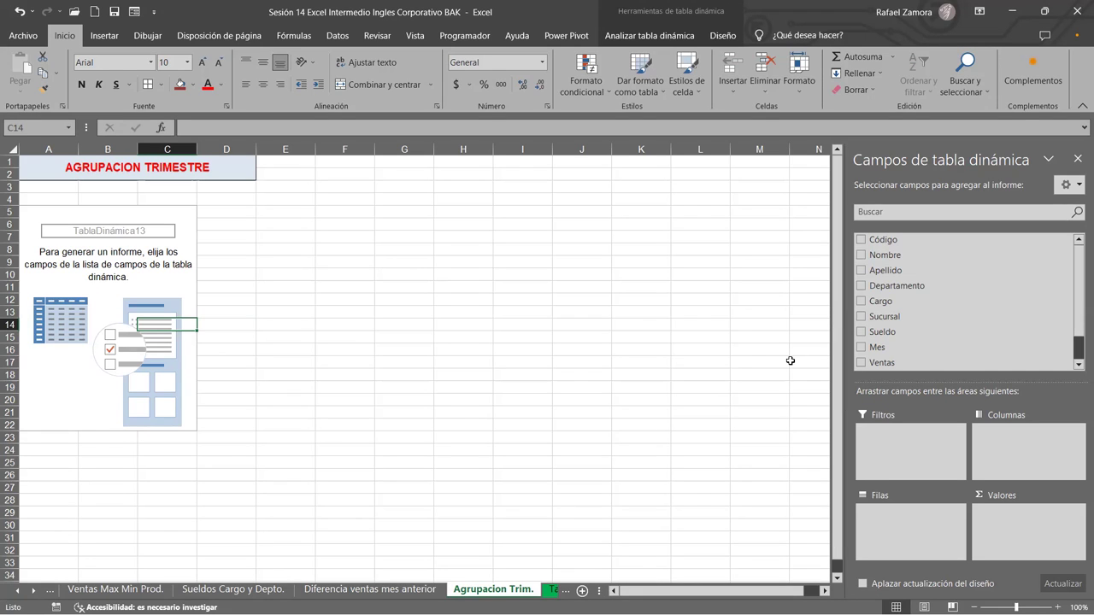
# Deselect the pivot table and save the workbook.
pyautogui.click(694, 326)
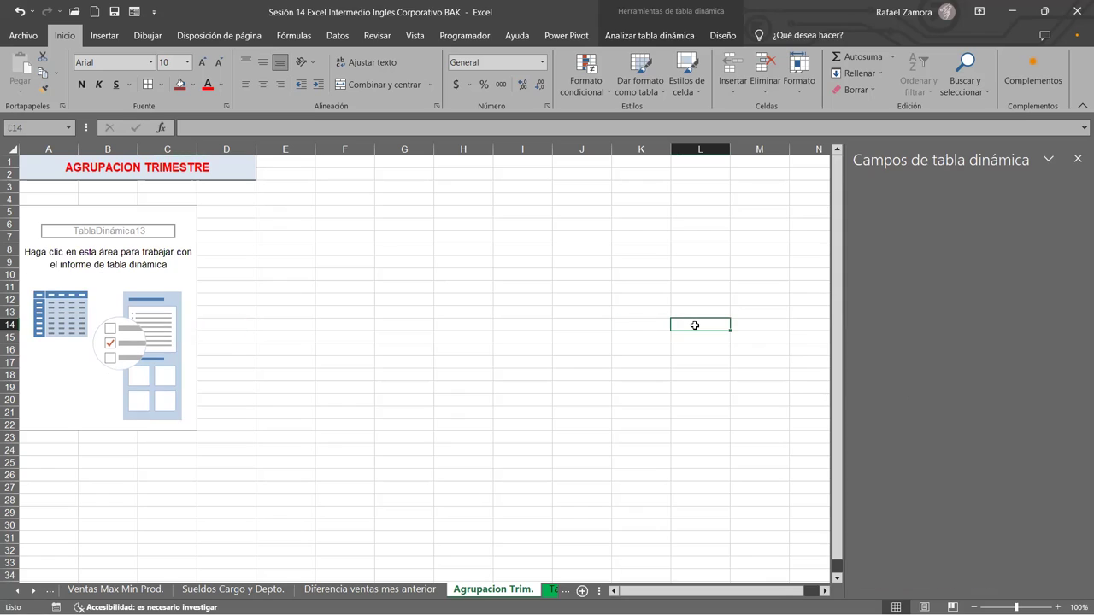
pyautogui.click(115, 12)
pyautogui.click(598, 335)
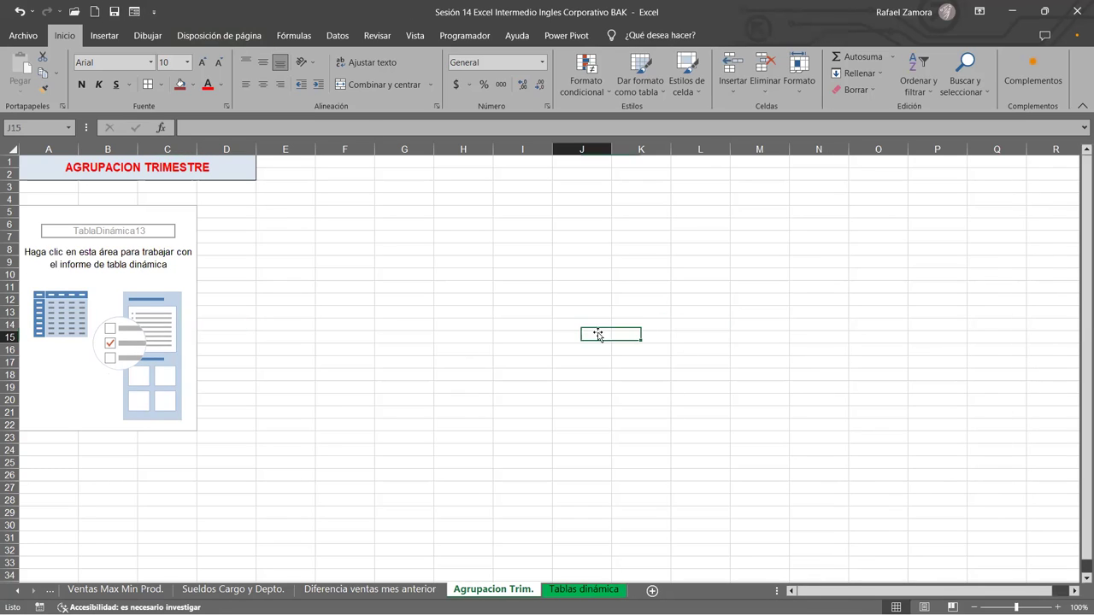